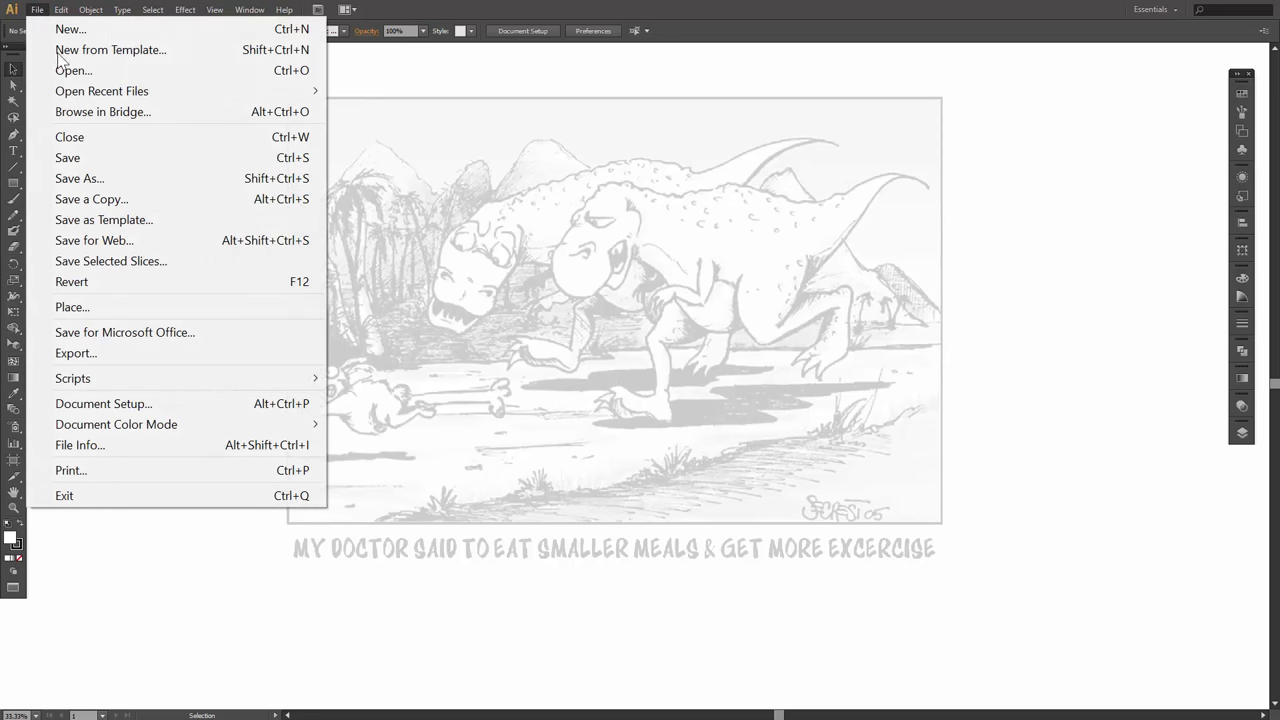
# Review the new document settings and cancel without creating a document.
pyautogui.click(62, 29)
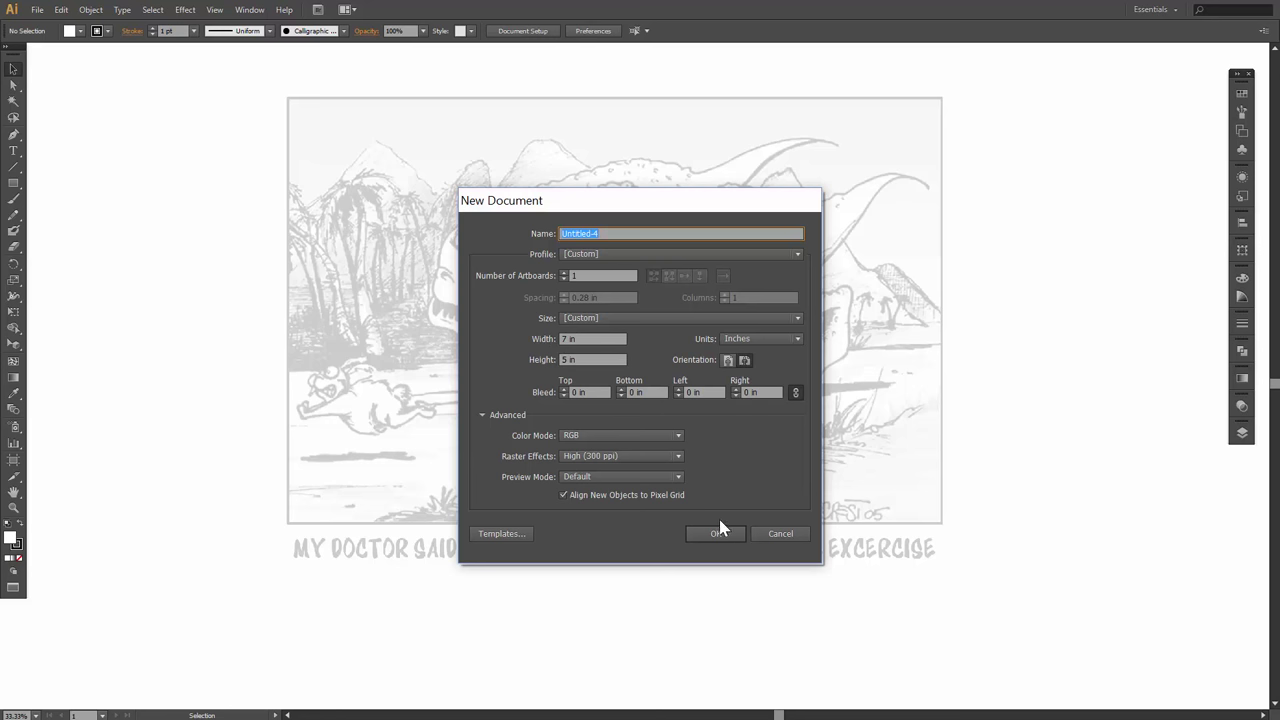
pyautogui.click(789, 539)
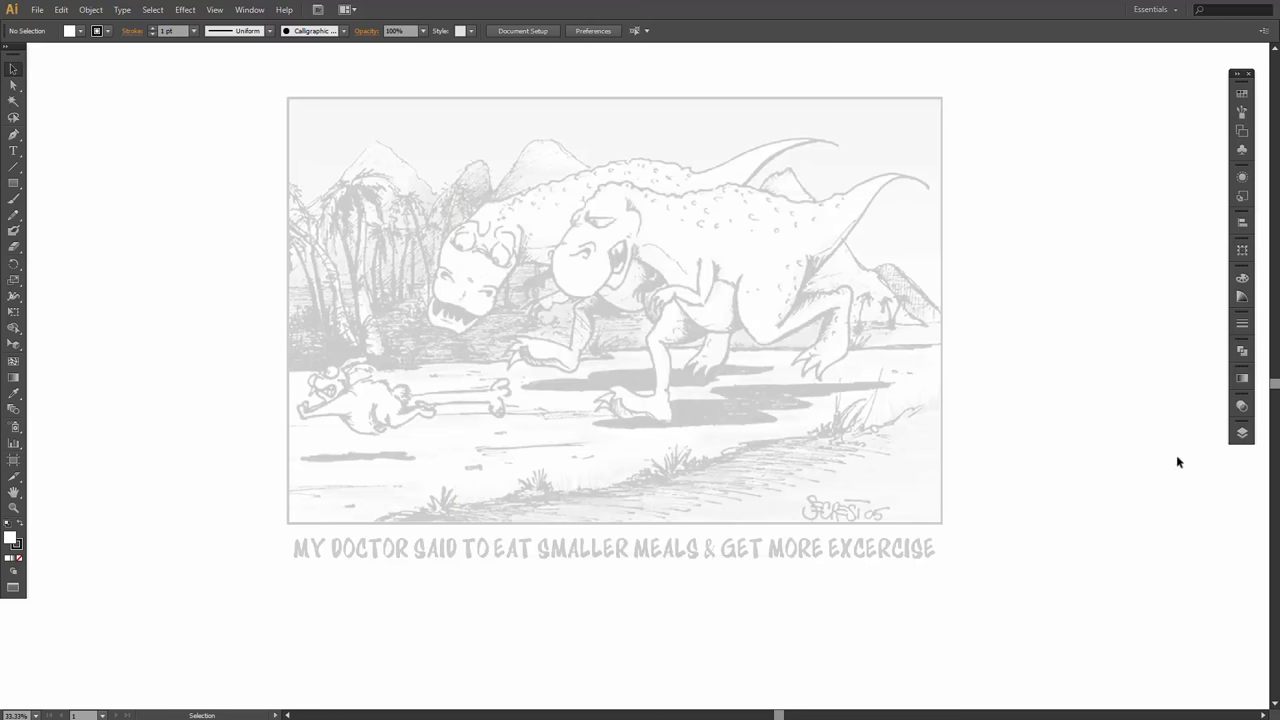
# Add a new layer above INKING and hide the INKING layer and Layer 1.
pyautogui.click(1242, 432)
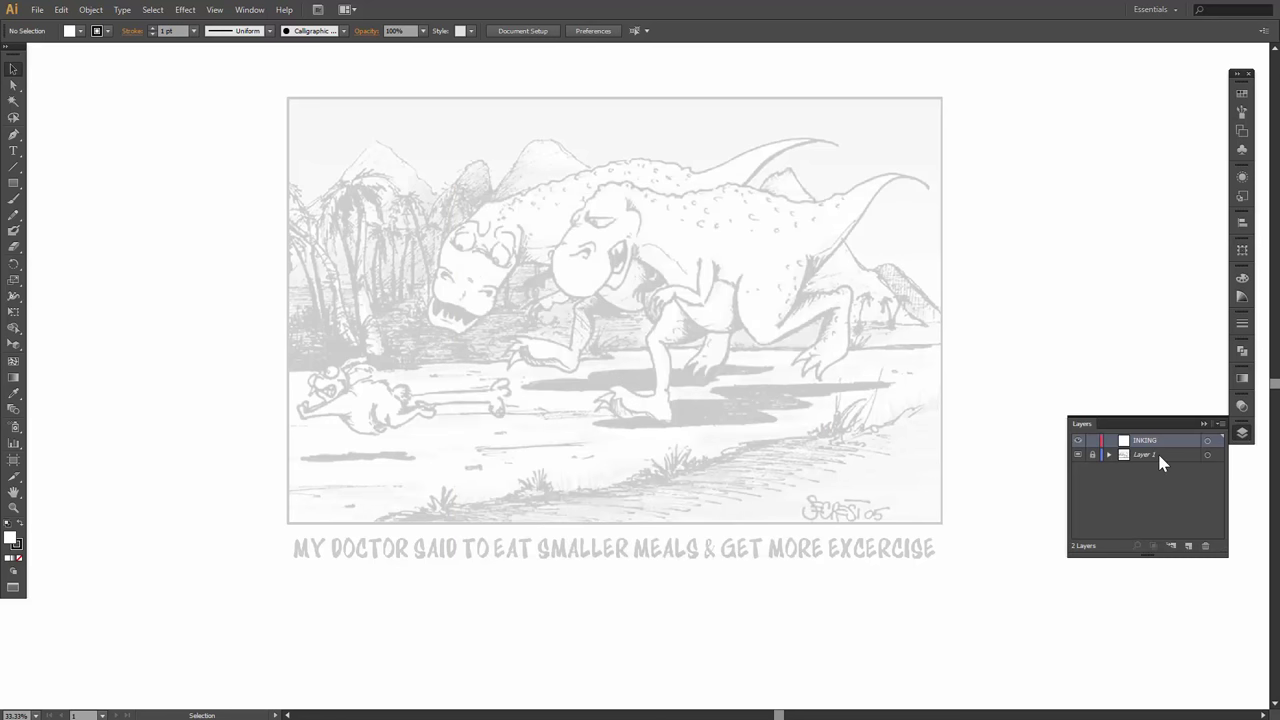
pyautogui.click(1189, 546)
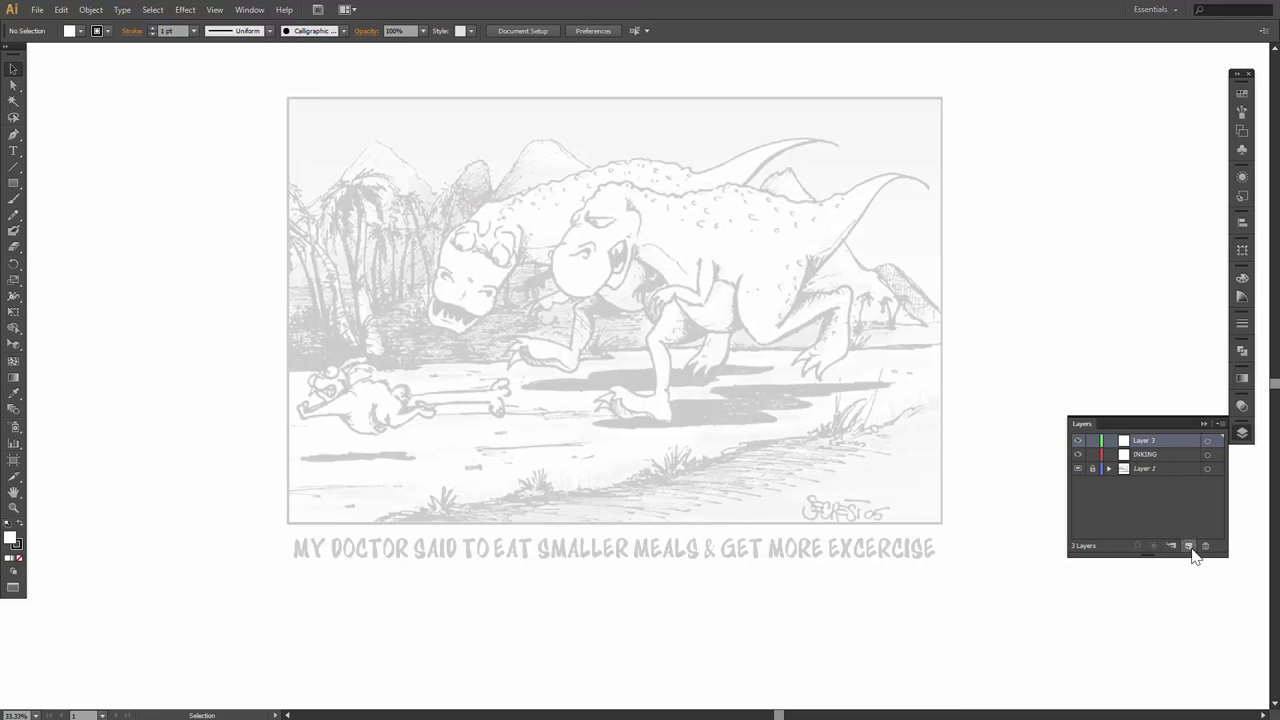
pyautogui.click(1079, 469)
# Place the DINO-DIET image as a linked file and scale it up proportionally to about 51 by 37 in.
pyautogui.click(61, 9)
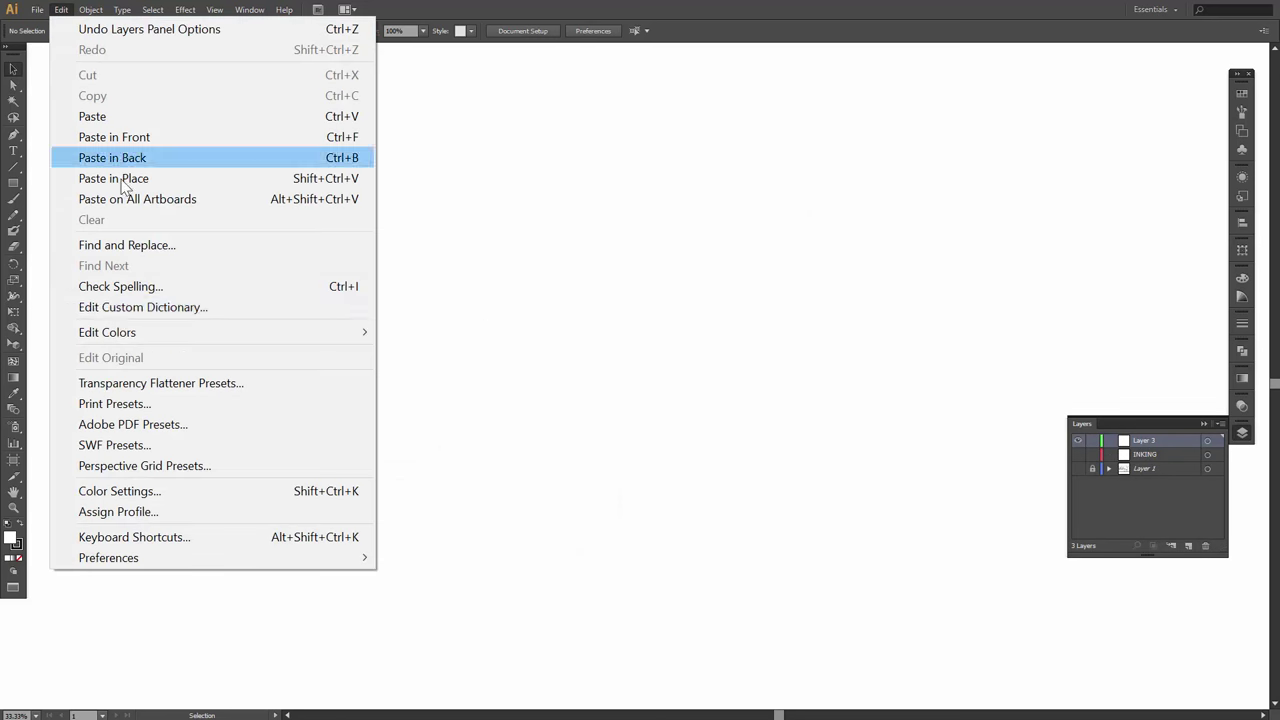
pyautogui.moveTo(37, 9)
pyautogui.click(92, 308)
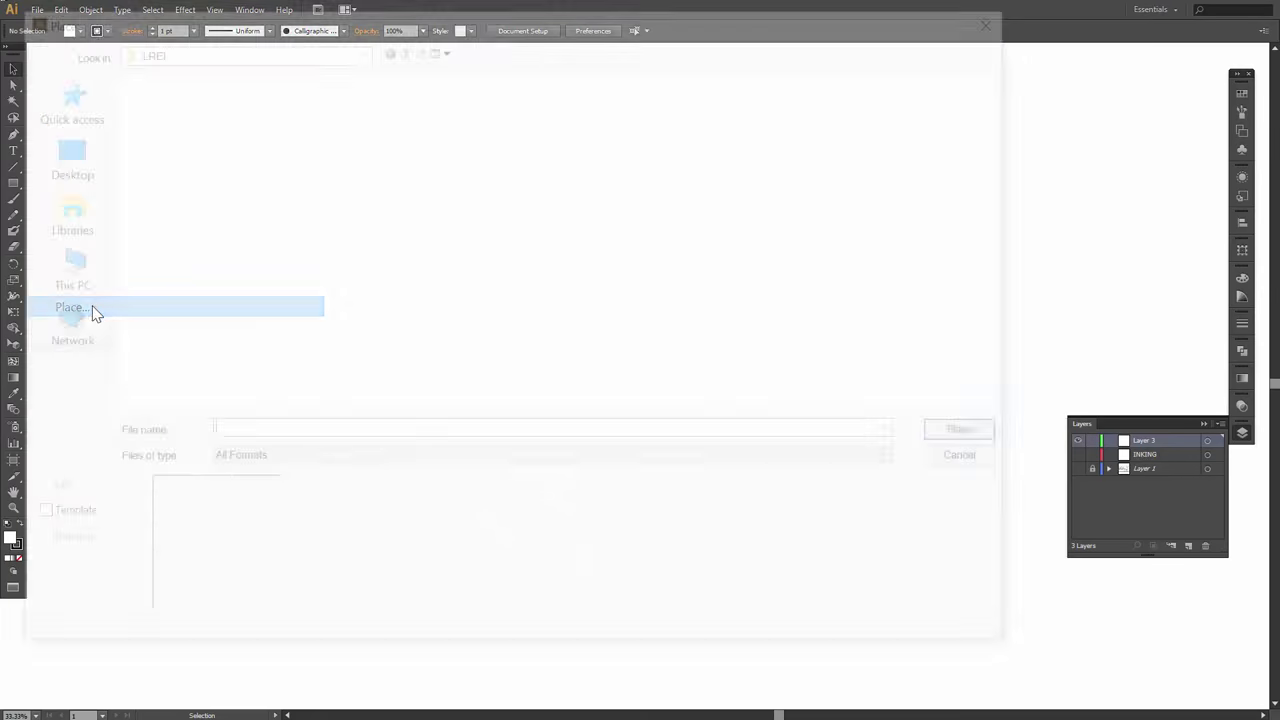
pyautogui.scroll(-15, 455, 275)
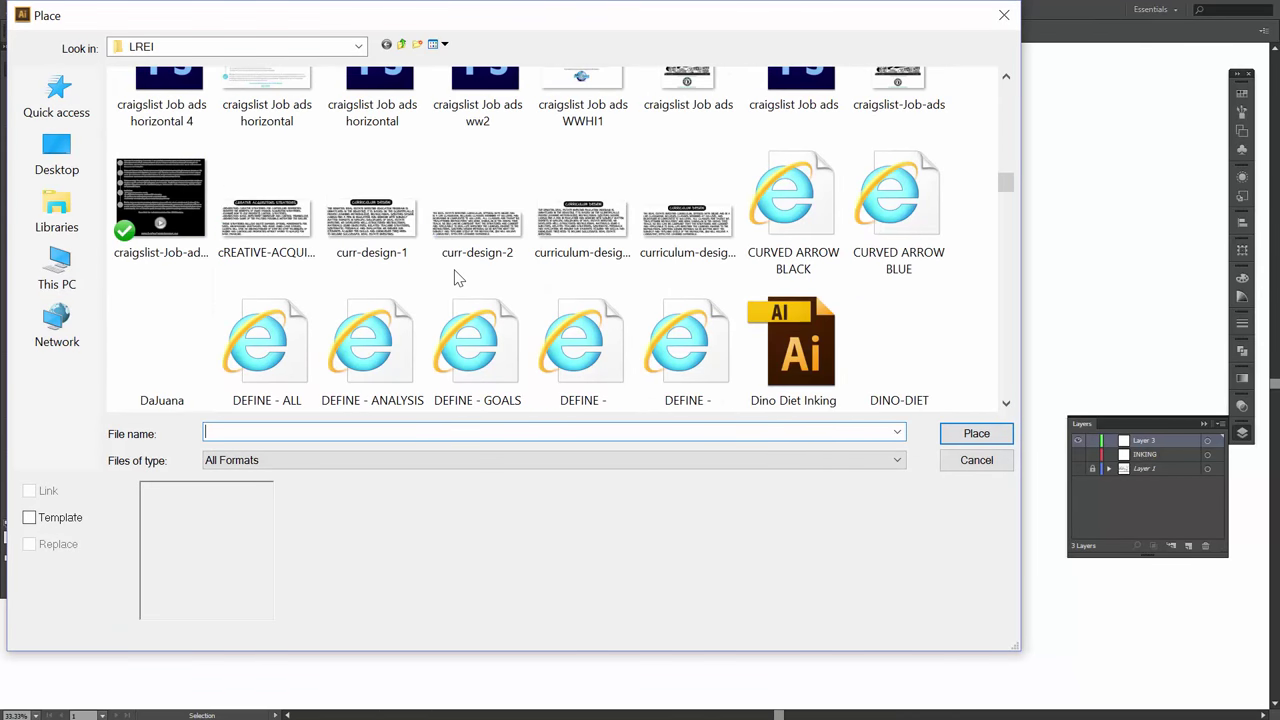
pyautogui.scroll(-3, 455, 278)
pyautogui.click(885, 125)
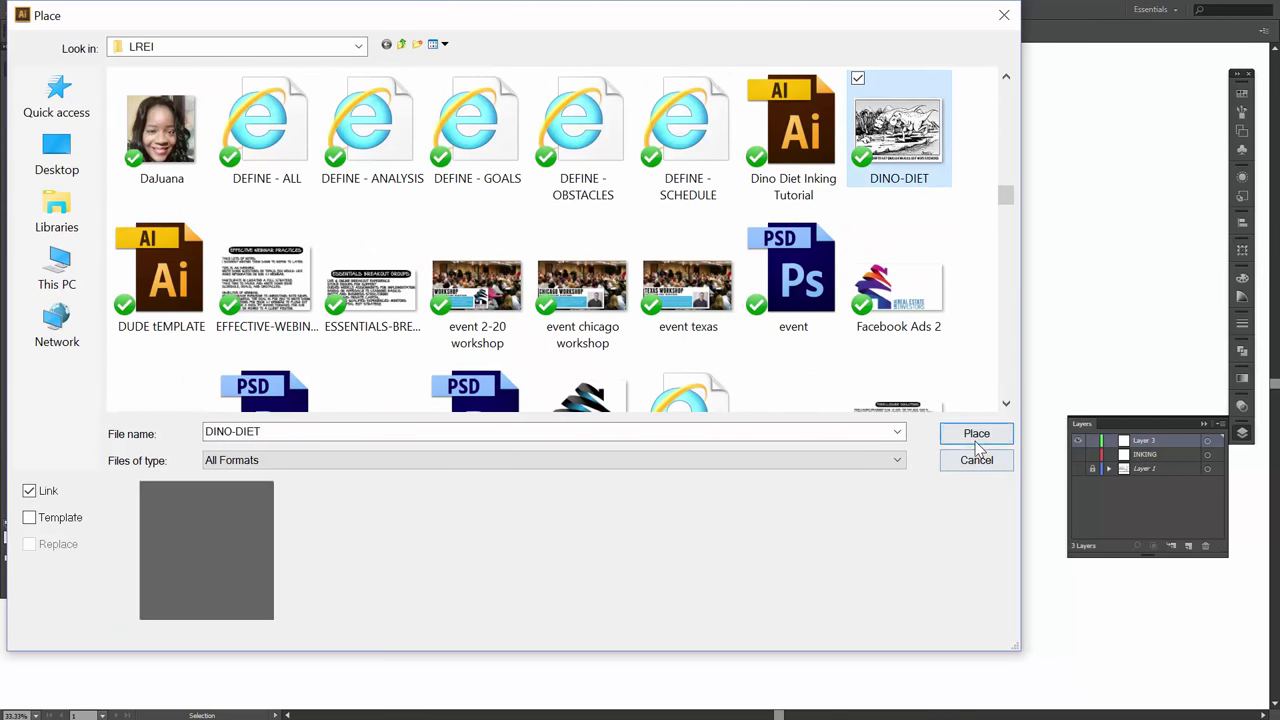
pyautogui.click(976, 438)
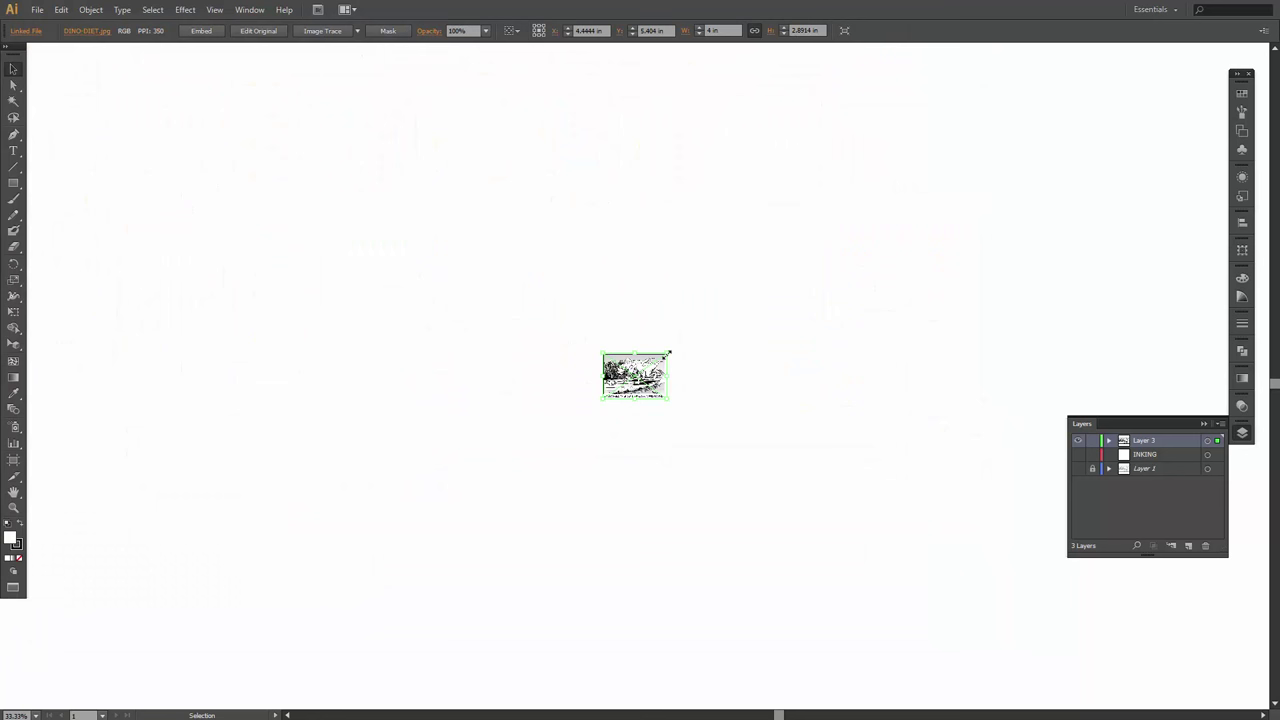
pyautogui.moveTo(669, 353); pyautogui.dragTo(1046, 82)
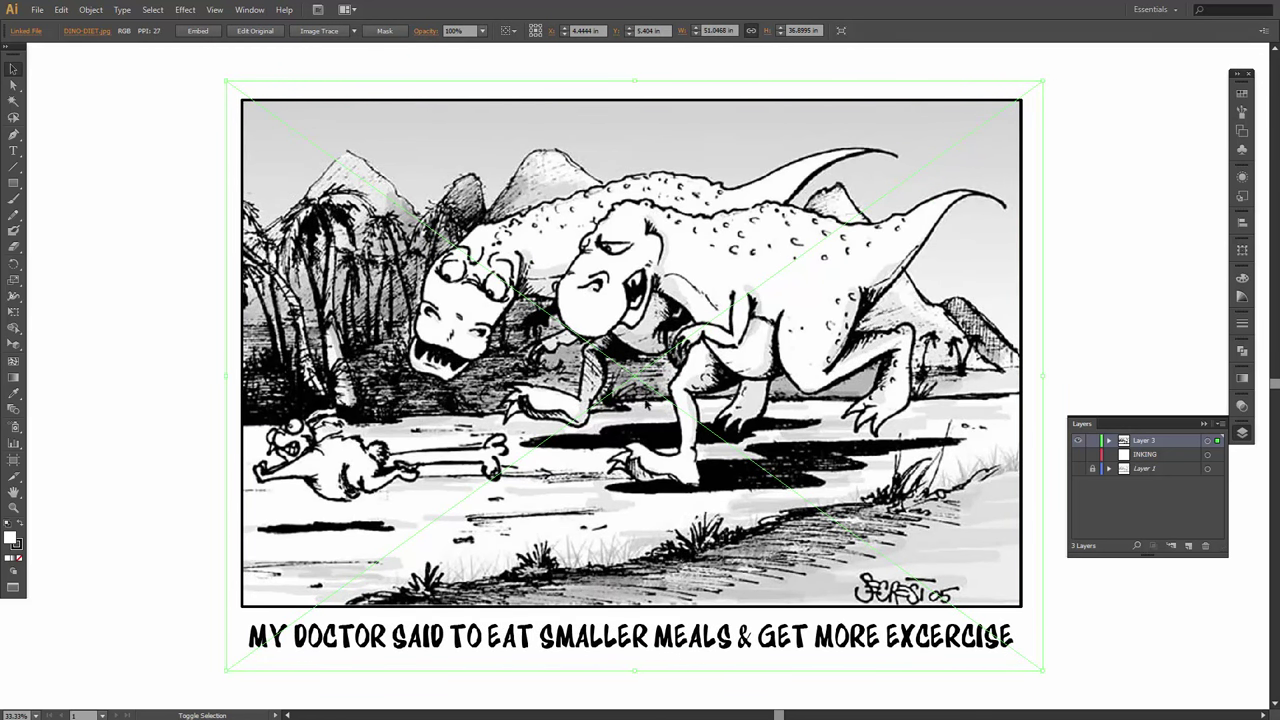
# Set the opacity of the placed dinosaur image to 20%.
pyautogui.click(1242, 405)
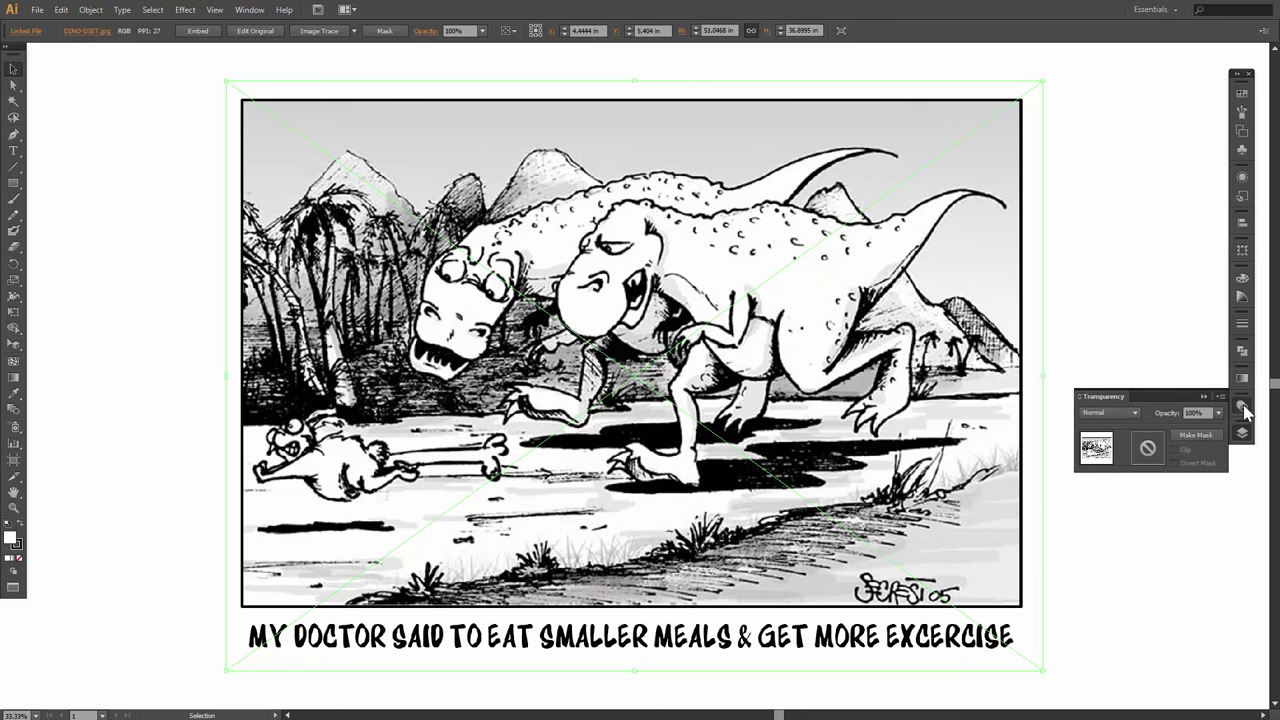
pyautogui.click(1218, 413)
pyautogui.click(1220, 450)
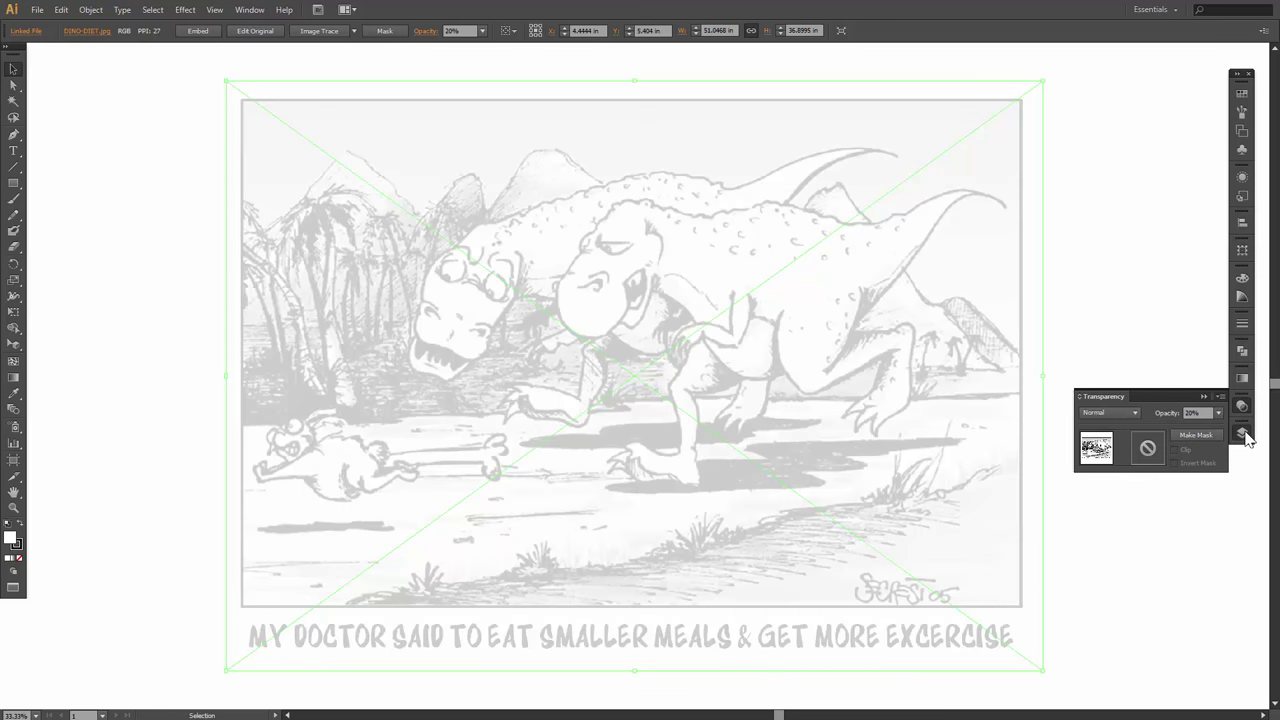
# Turn Layer 3, which holds the placed image, into a template layer.
pyautogui.click(1242, 432)
pyautogui.click(1220, 424)
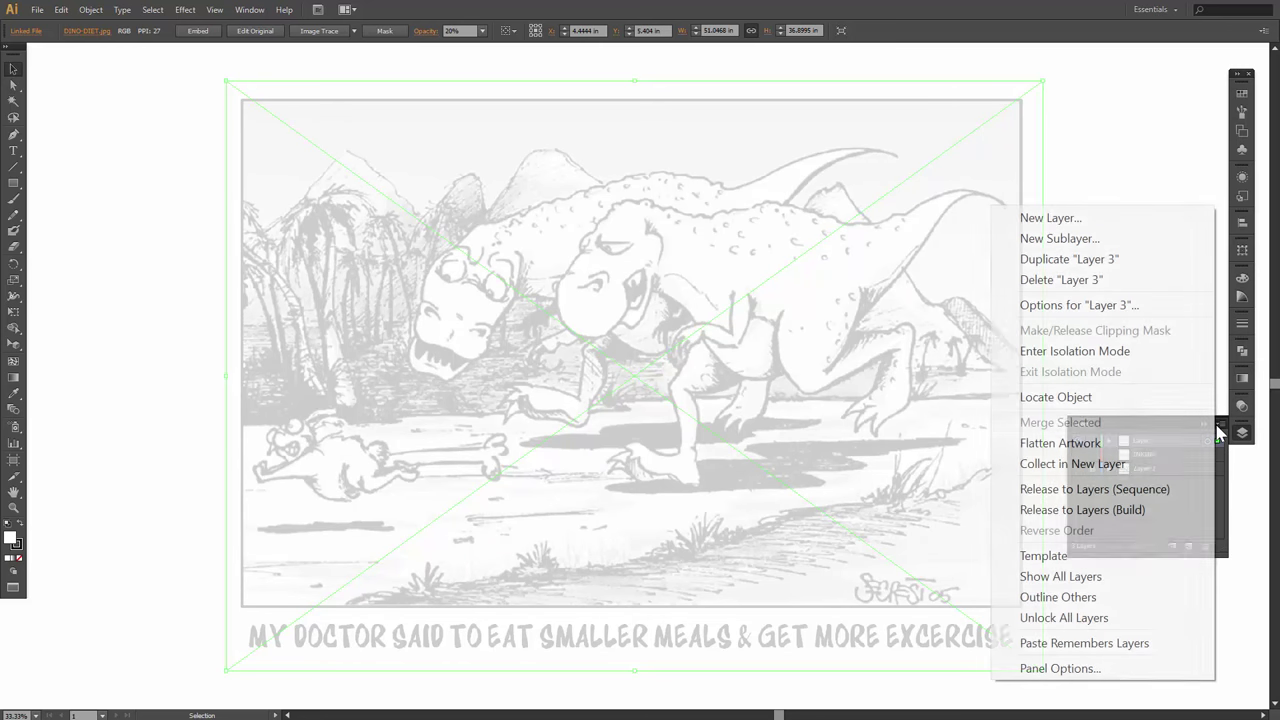
pyautogui.click(1052, 558)
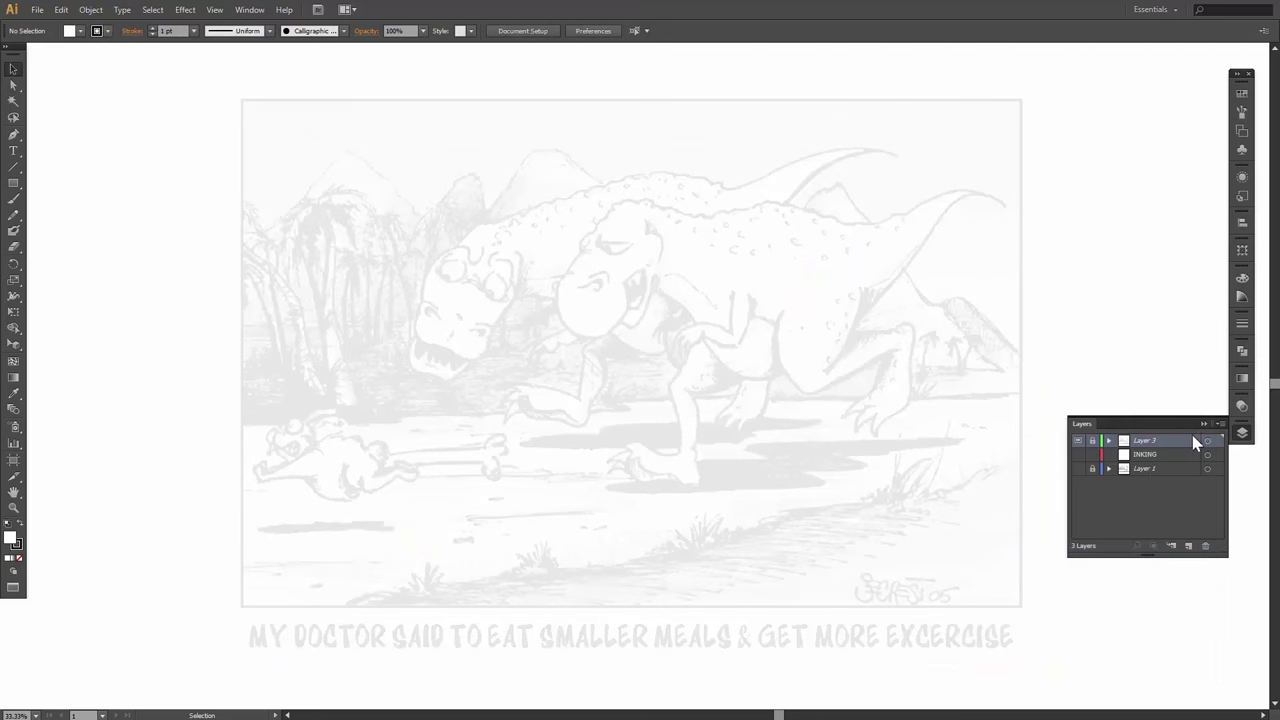
# Delete Layer 3 with its artwork and show Layer 1 and the INKING layer again.
pyautogui.click(1220, 424)
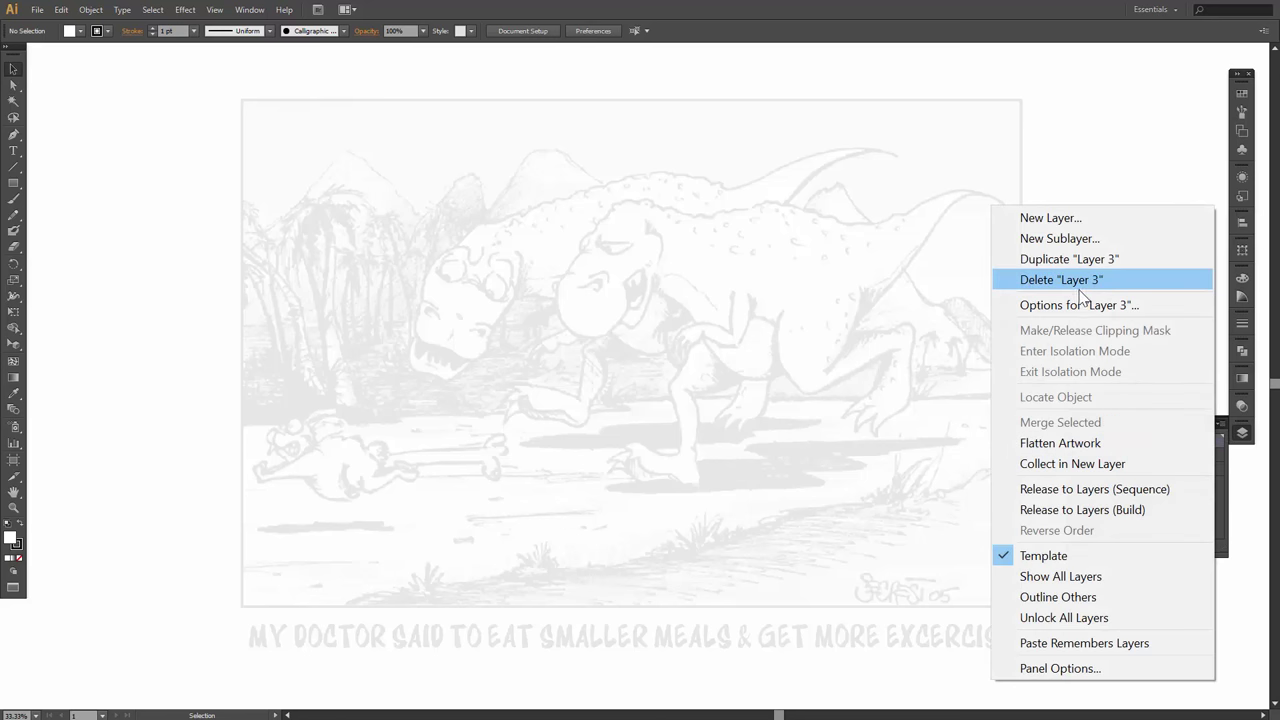
pyautogui.click(1080, 280)
pyautogui.click(682, 389)
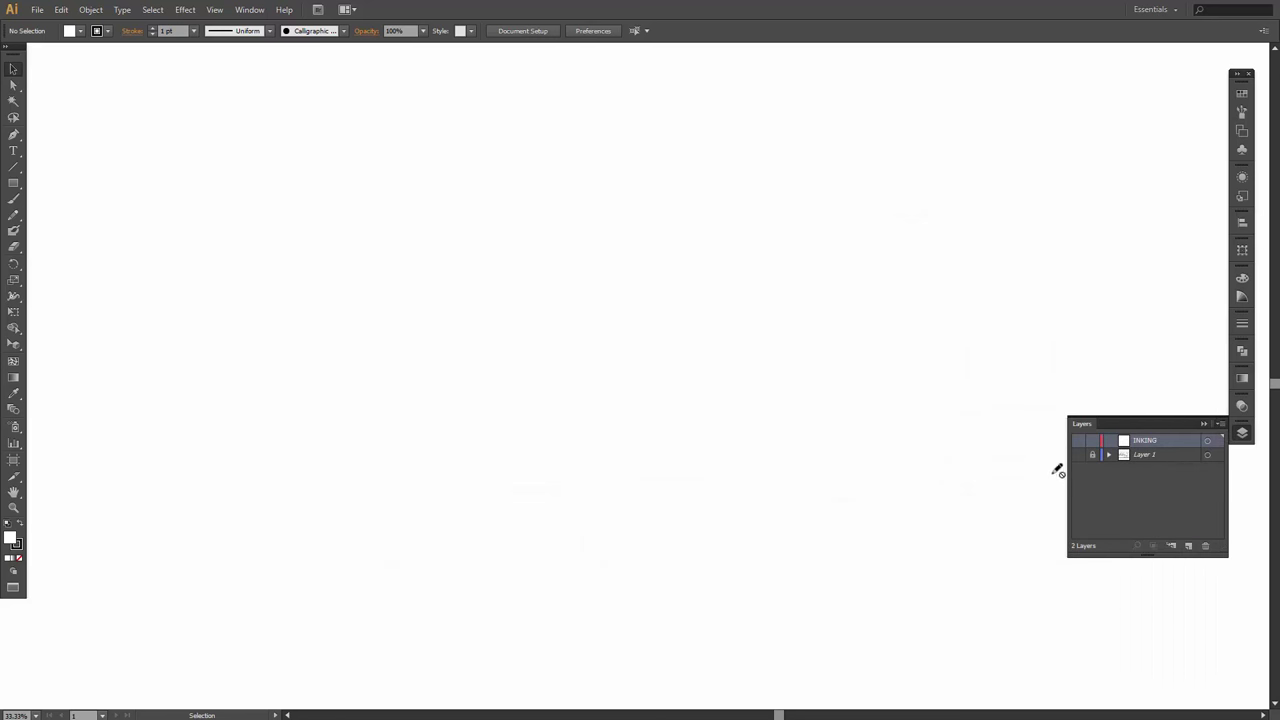
pyautogui.click(1078, 455)
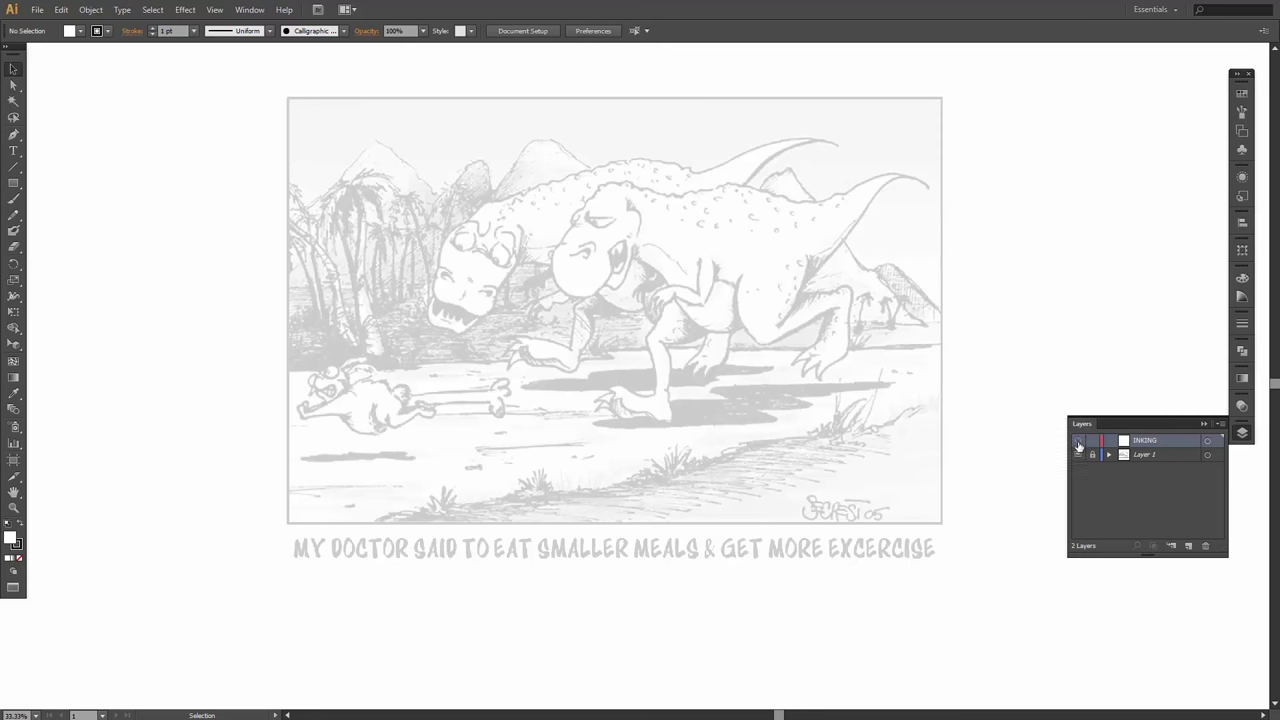
pyautogui.click(1078, 442)
pyautogui.hotkey('ctrl', '+')
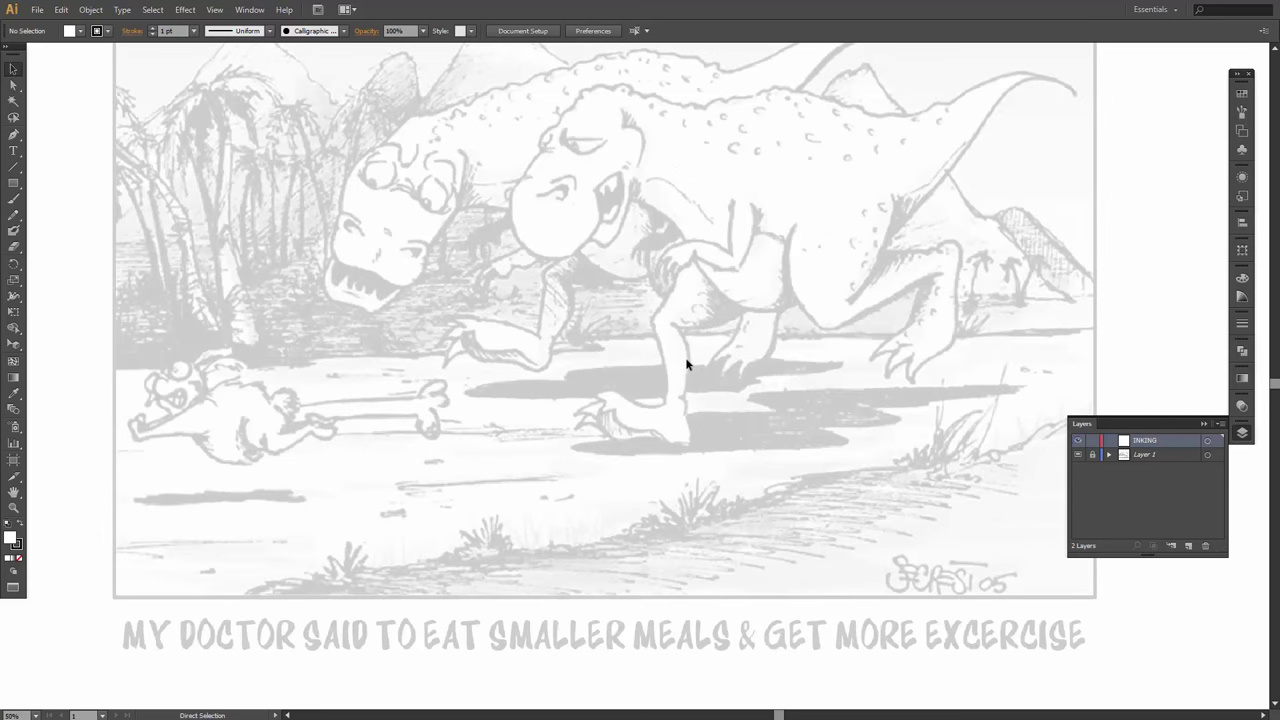
pyautogui.hotkey('ctrl', '-')
pyautogui.moveTo(686, 363); pyautogui.dragTo(686, 368)
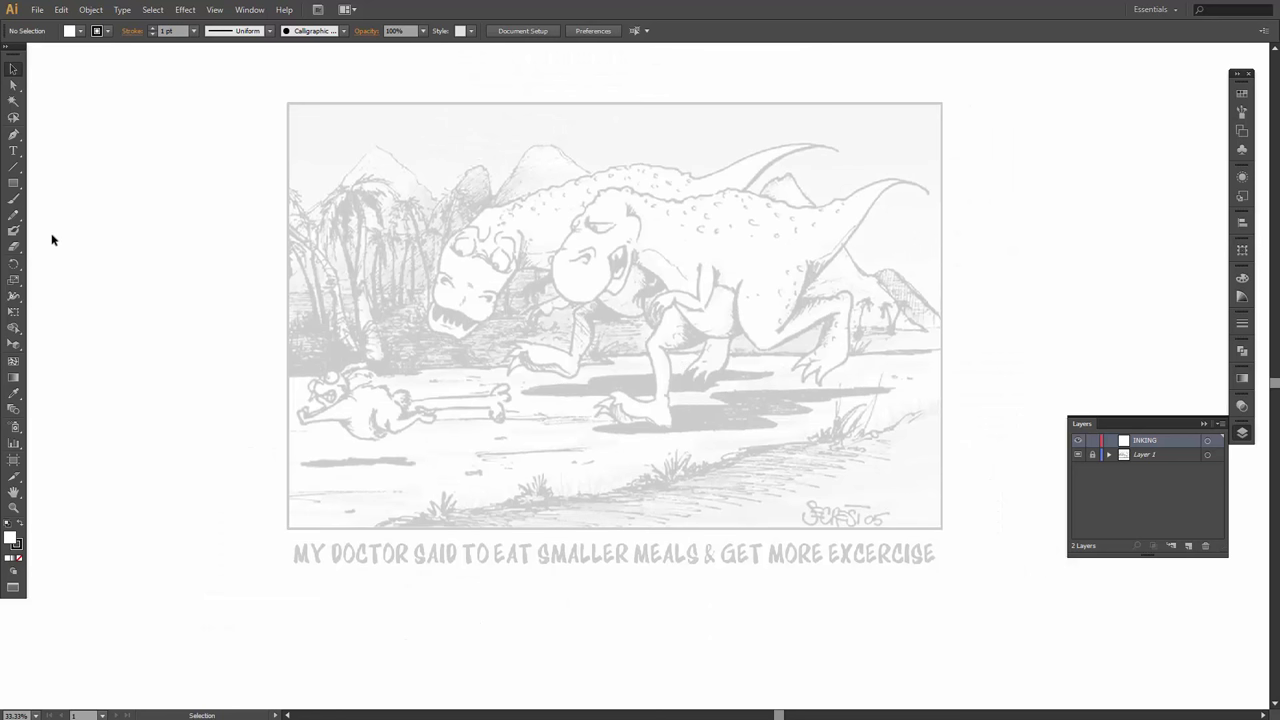
# Activate the Paintbrush tool and accept its current tolerance and path options.
pyautogui.doubleClick(13, 198)
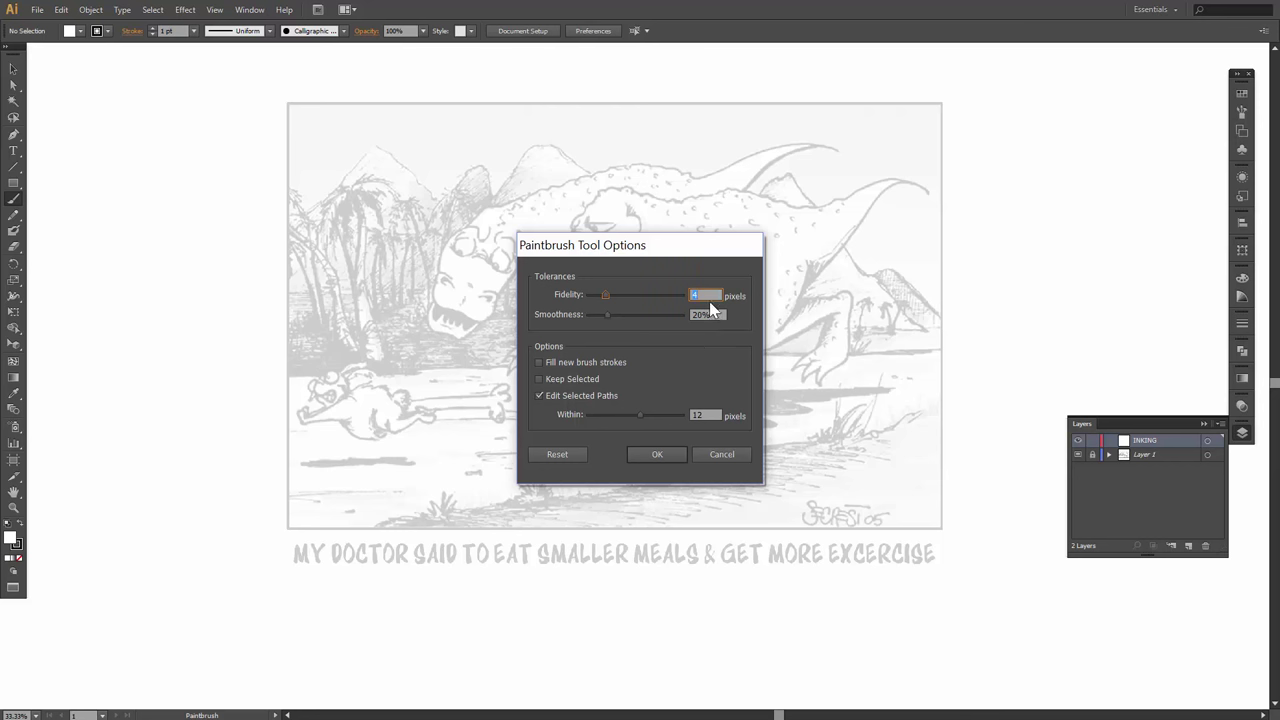
pyautogui.click(664, 452)
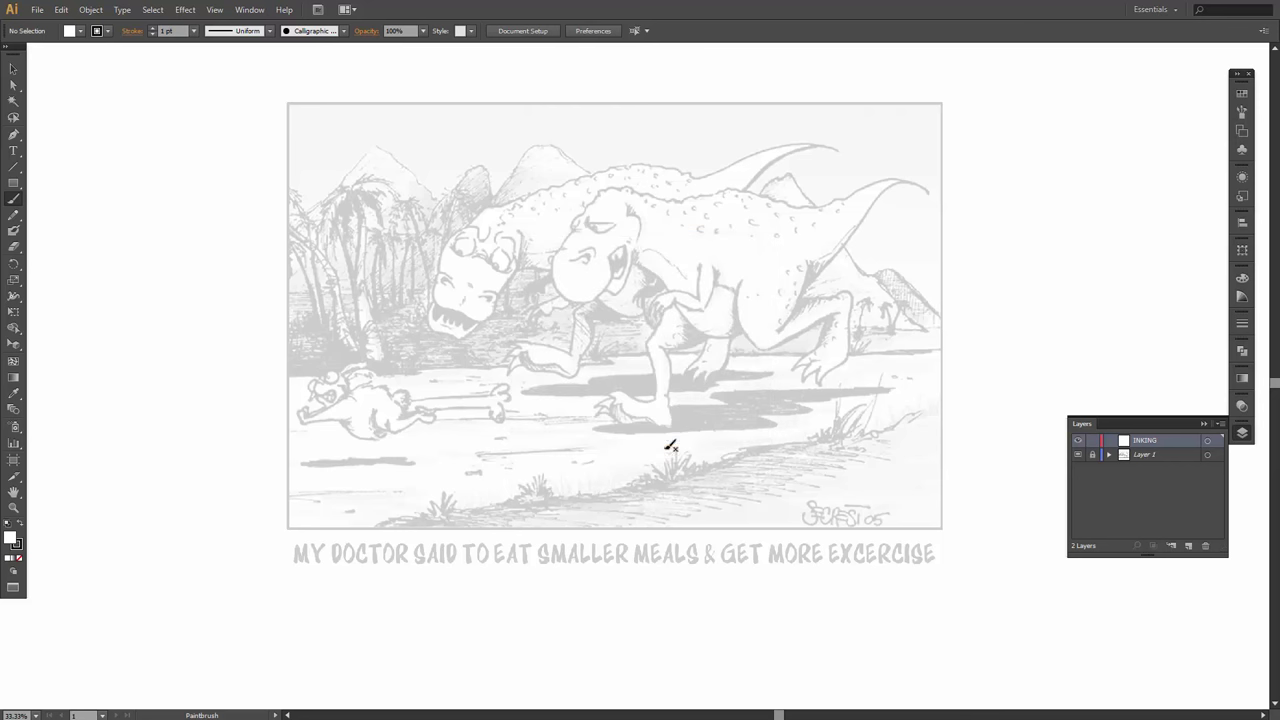
# Create a new calligraphic brush with a 5 pt size controlled by pen pressure and a 5 pt variation.
pyautogui.click(344, 31)
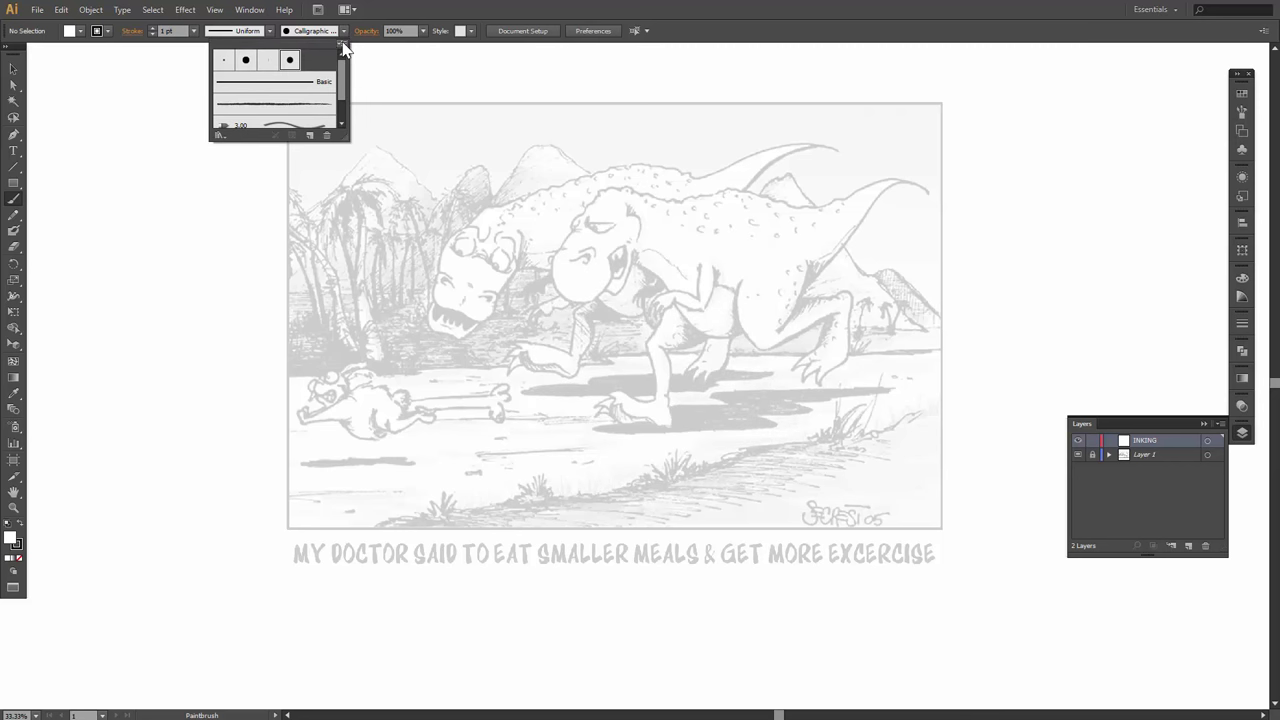
pyautogui.click(342, 44)
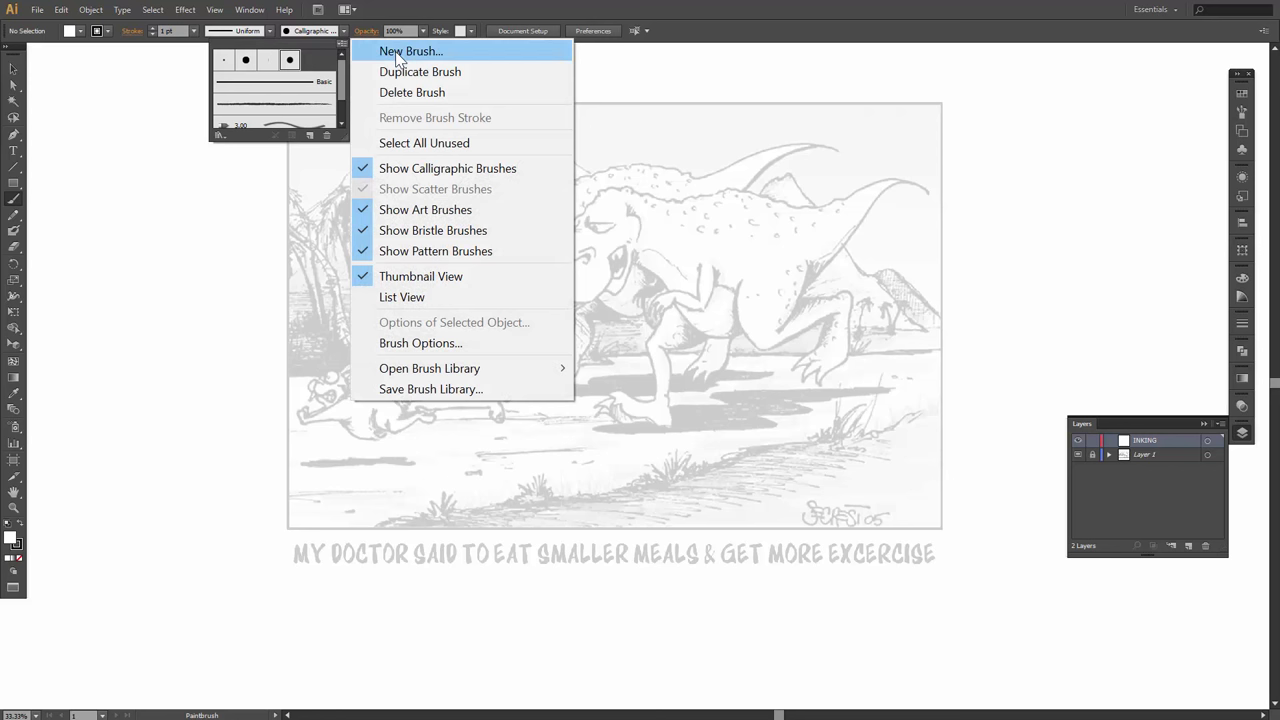
pyautogui.click(410, 51)
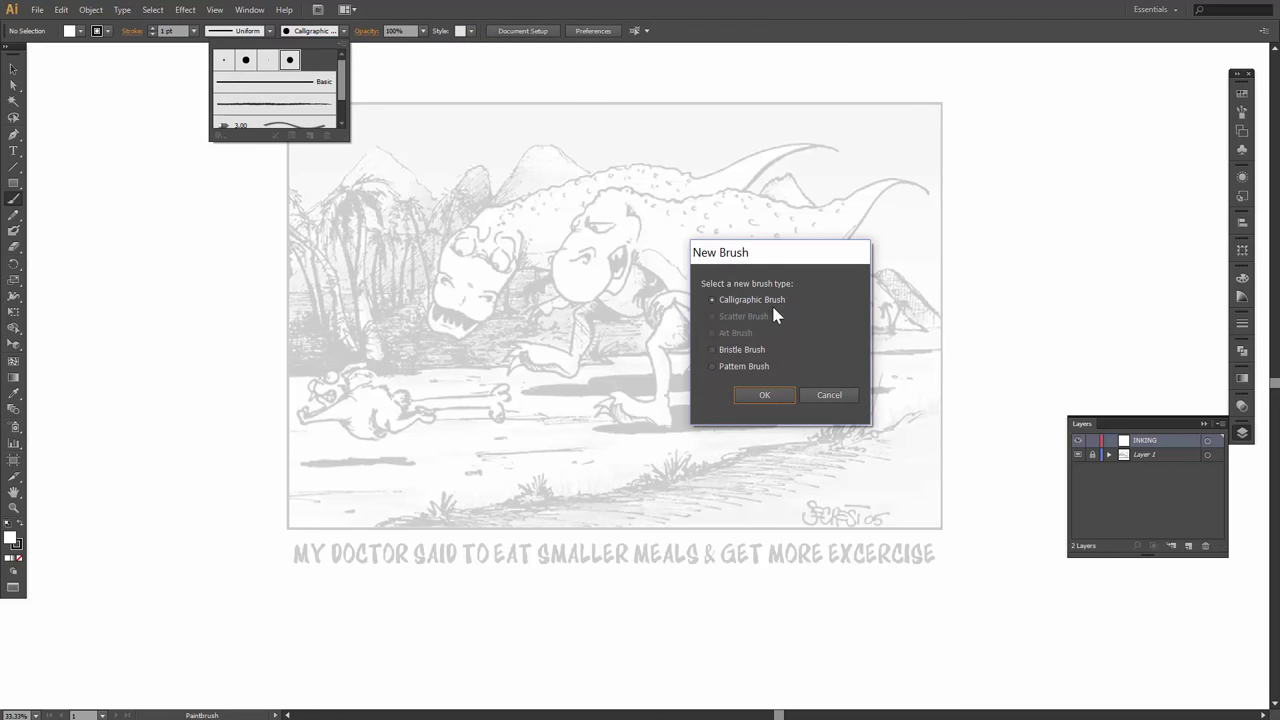
pyautogui.click(762, 392)
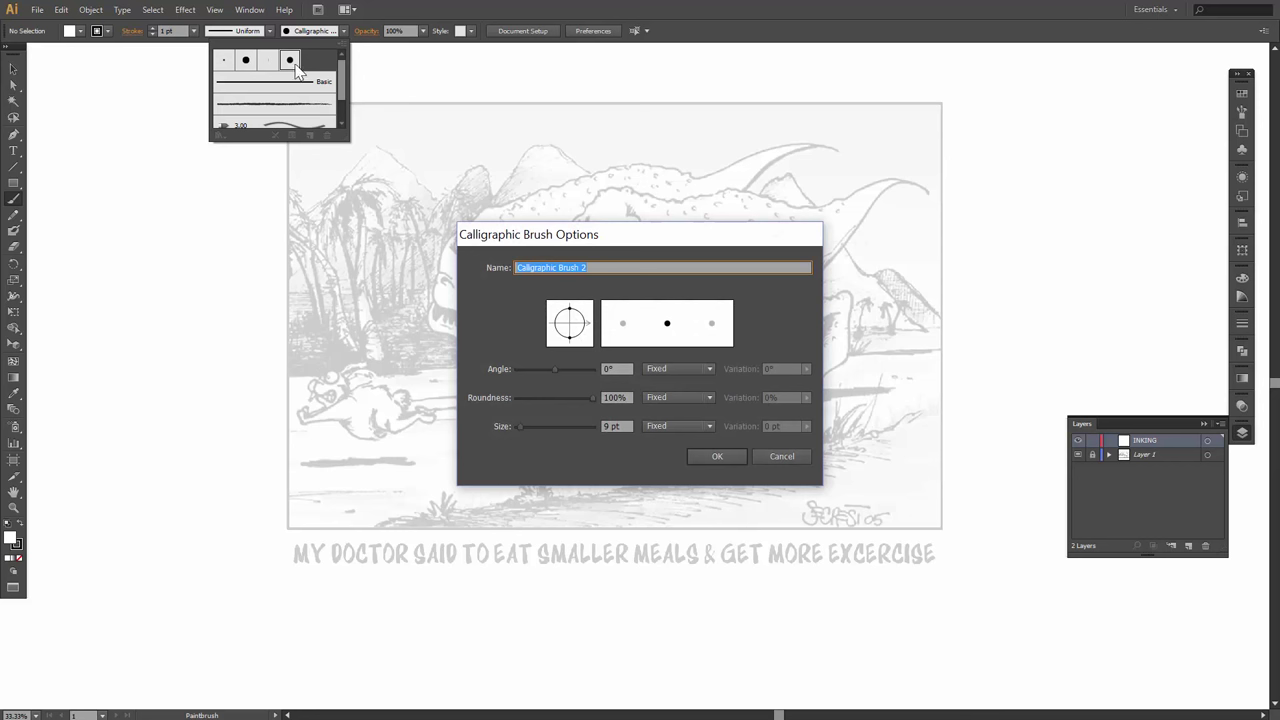
pyautogui.moveTo(611, 426); pyautogui.dragTo(591, 426)
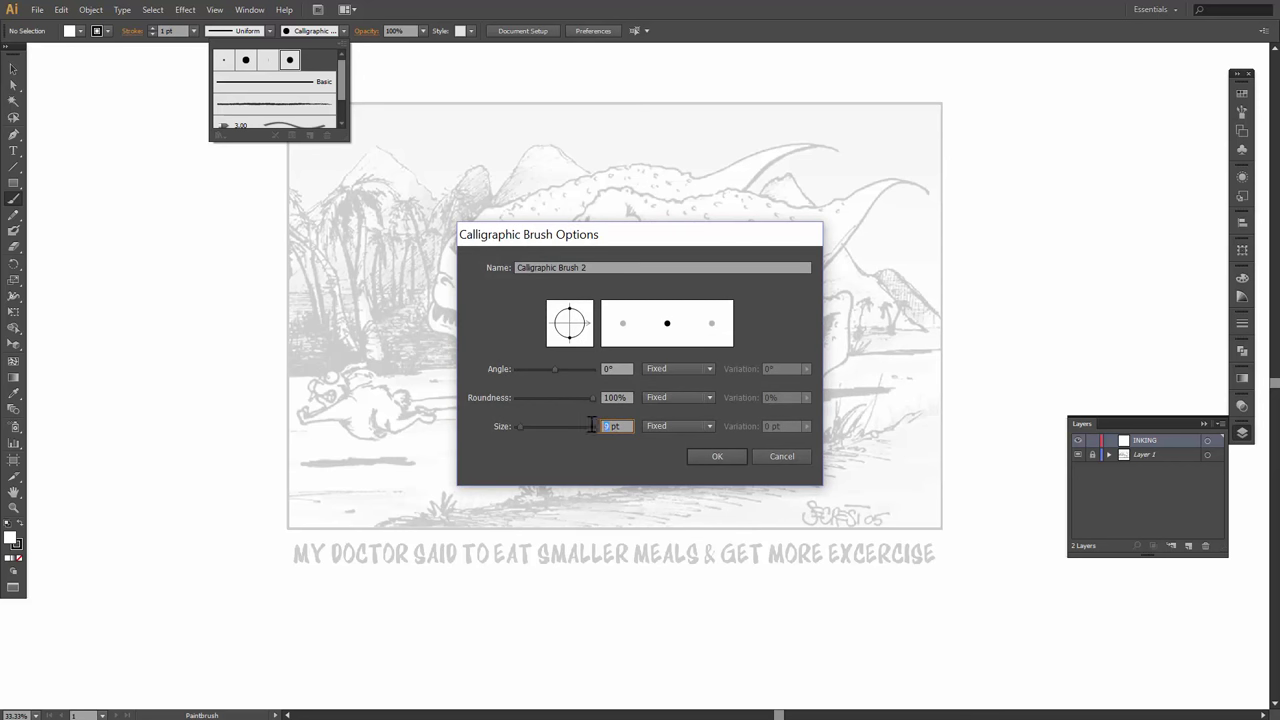
pyautogui.write('5')
pyautogui.click(666, 427)
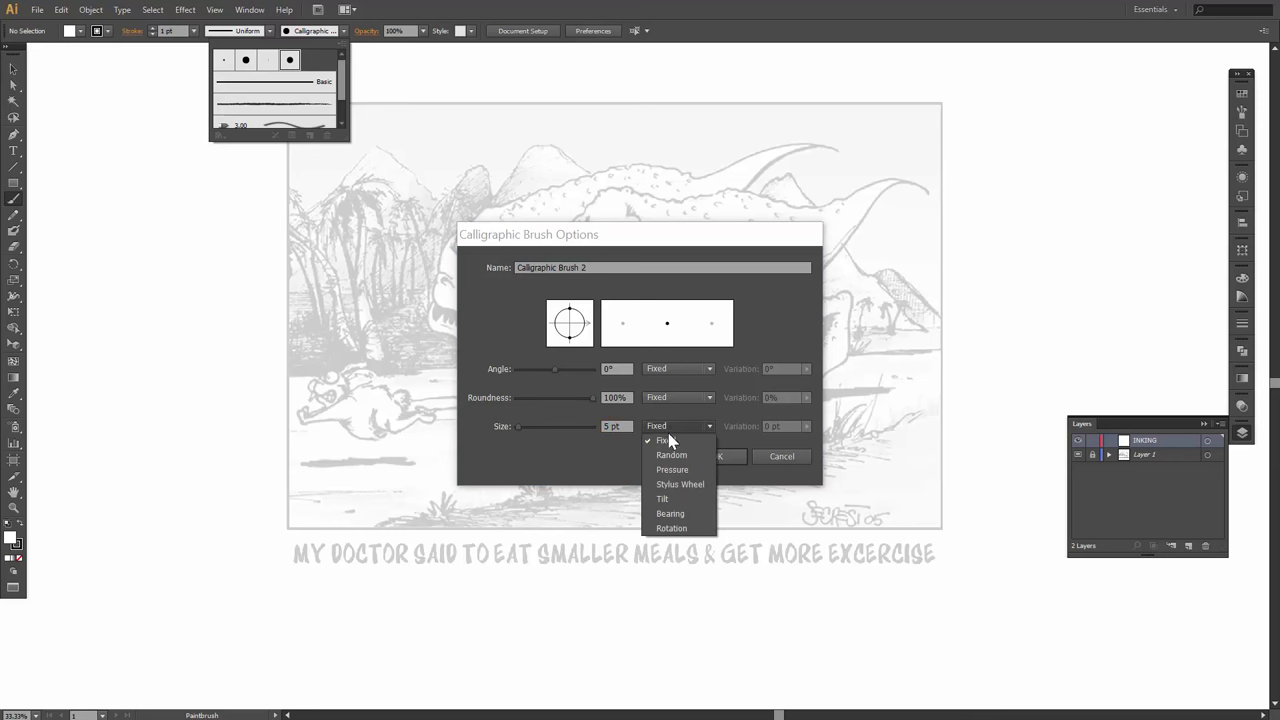
pyautogui.click(672, 469)
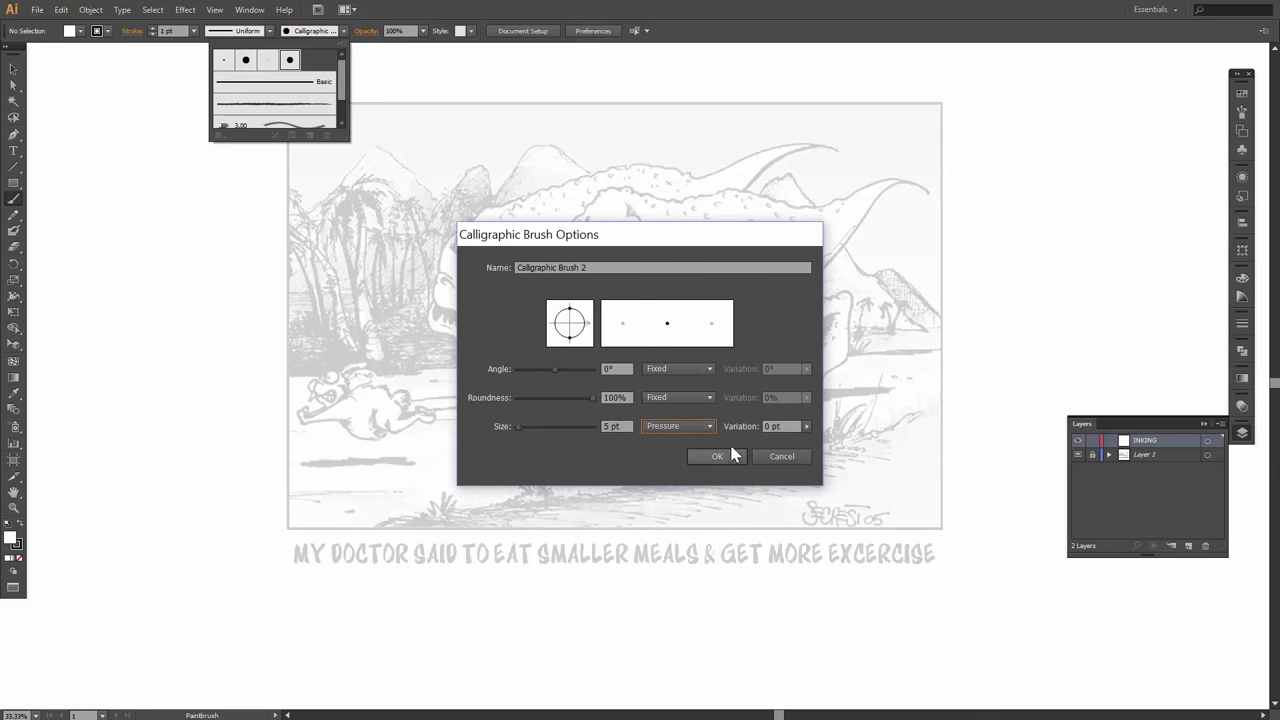
pyautogui.click(806, 427)
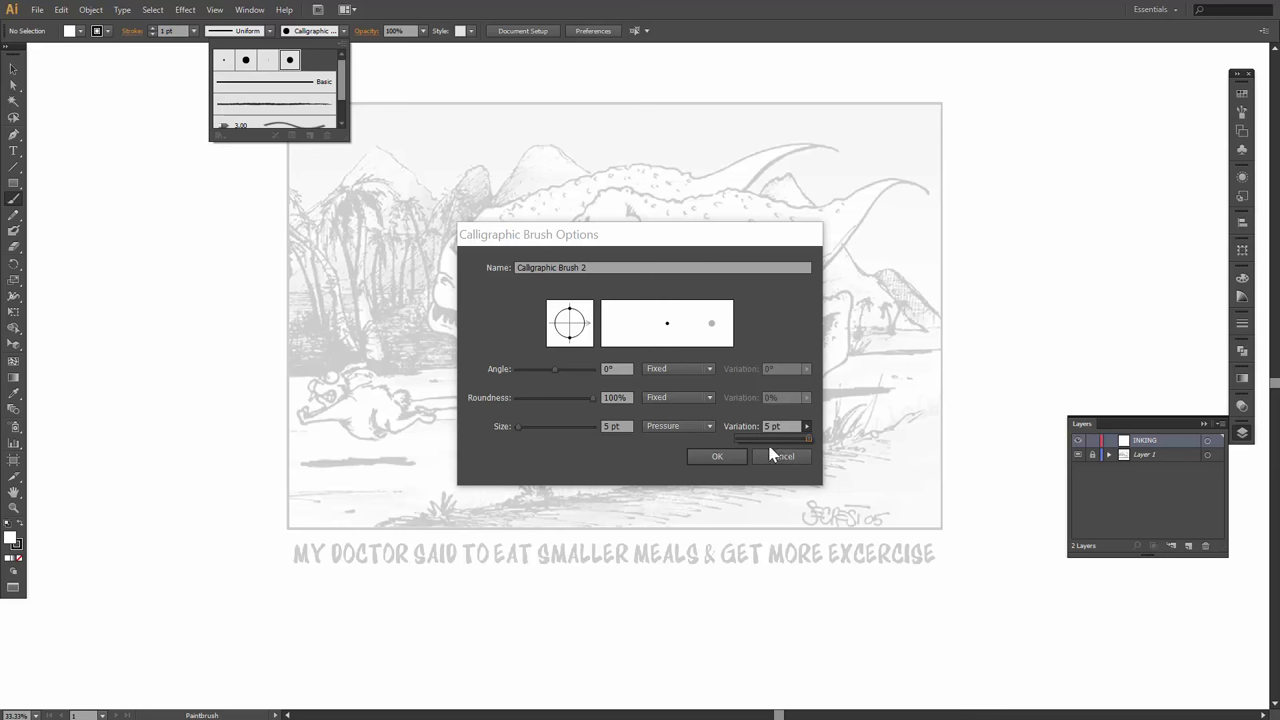
pyautogui.click(716, 463)
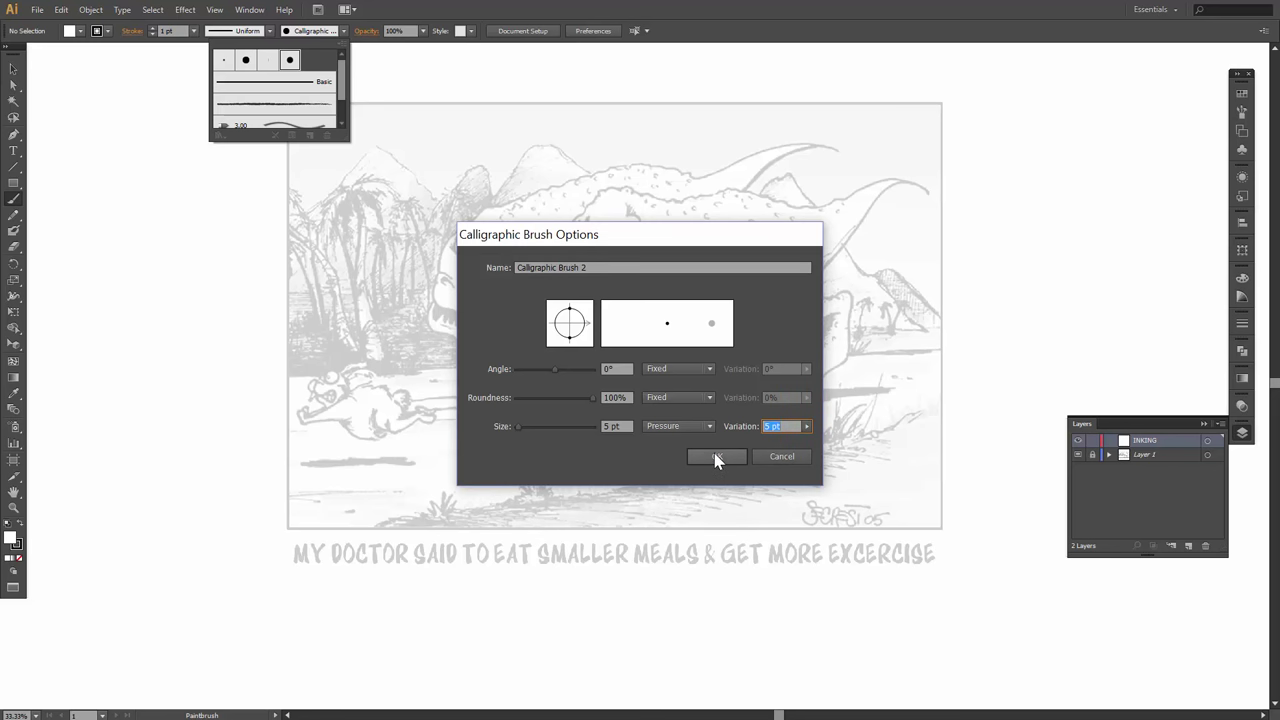
pyautogui.click(716, 457)
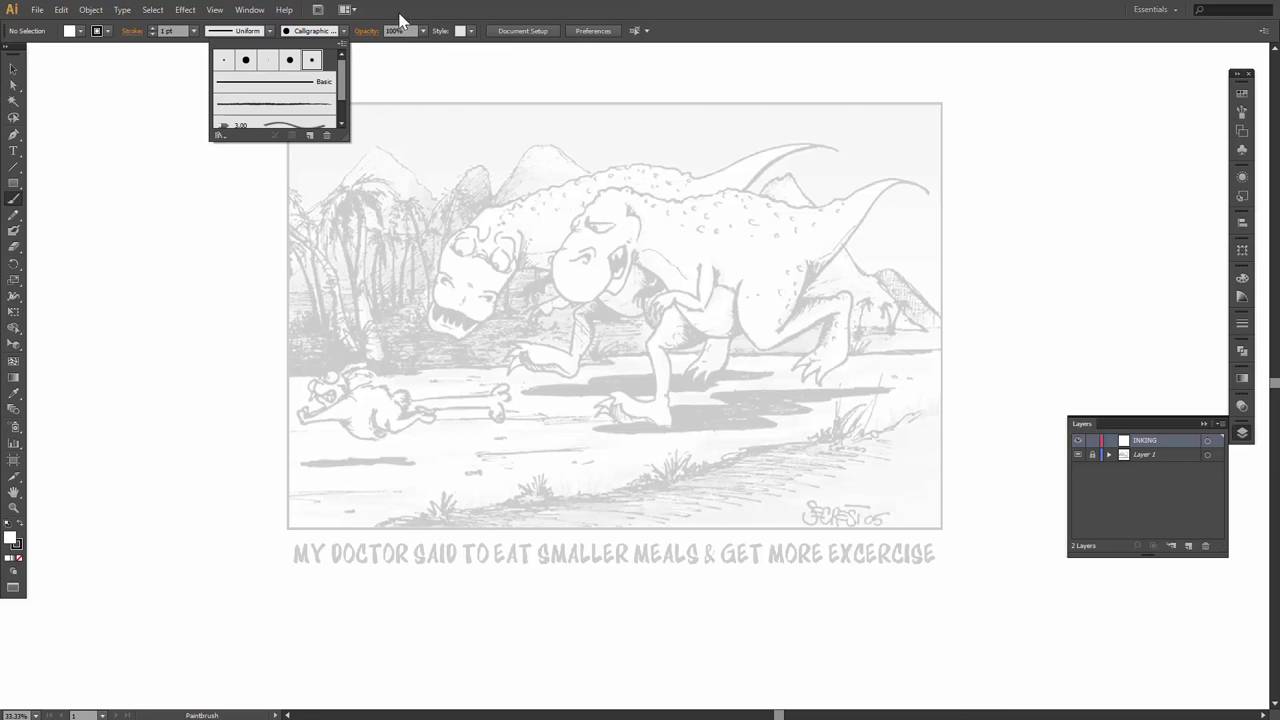
pyautogui.click(344, 33)
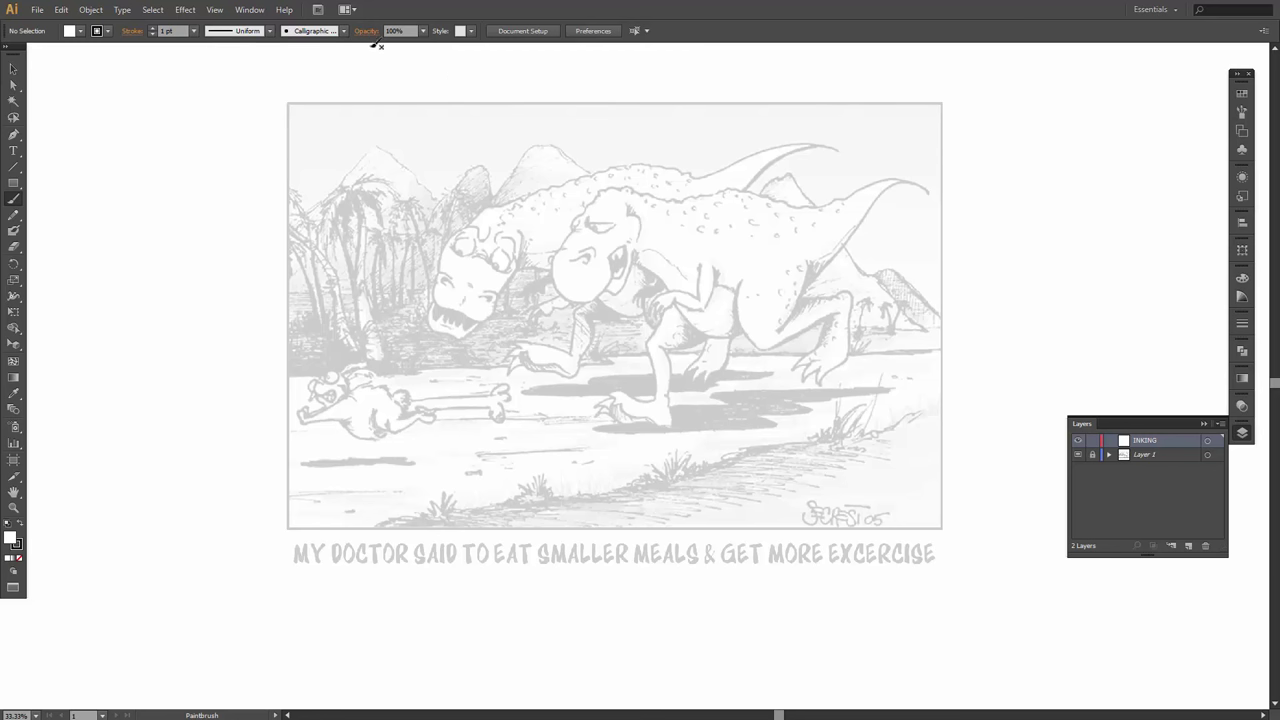
# Create a new calligraphic brush with a 3 pt size controlled by pen pressure and a 3 pt variation.
pyautogui.click(344, 33)
pyautogui.click(344, 42)
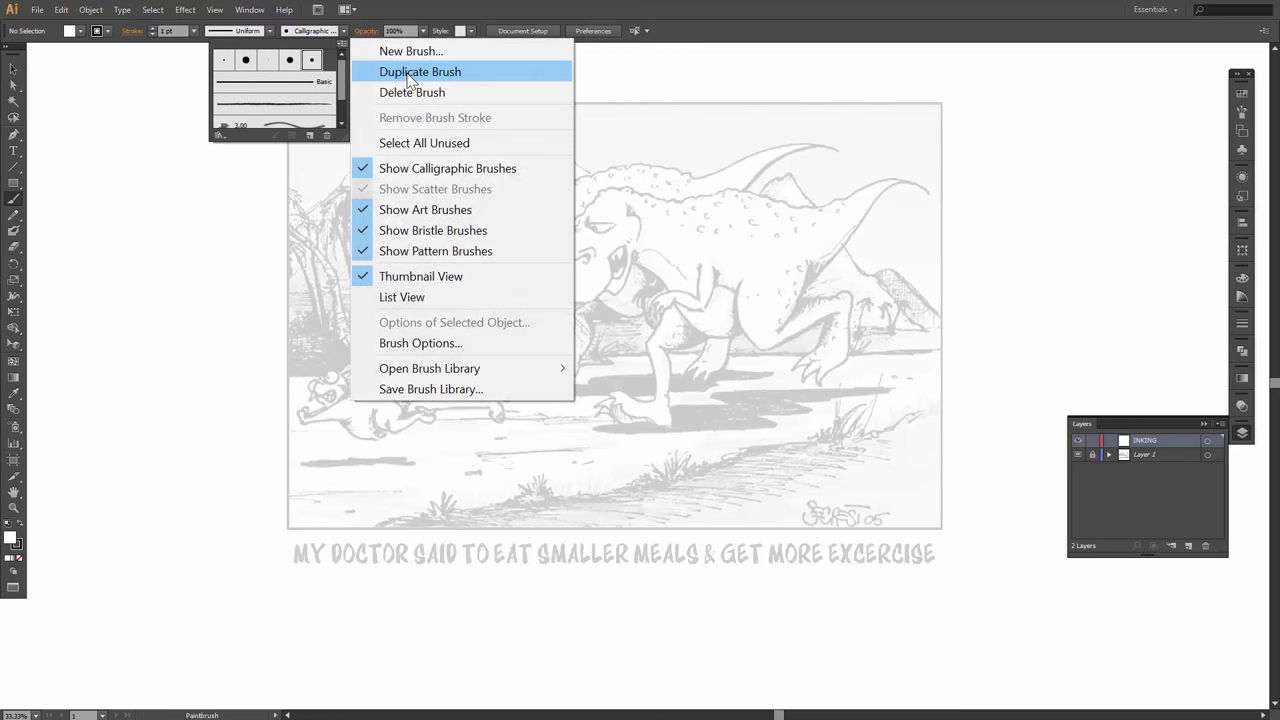
pyautogui.click(410, 49)
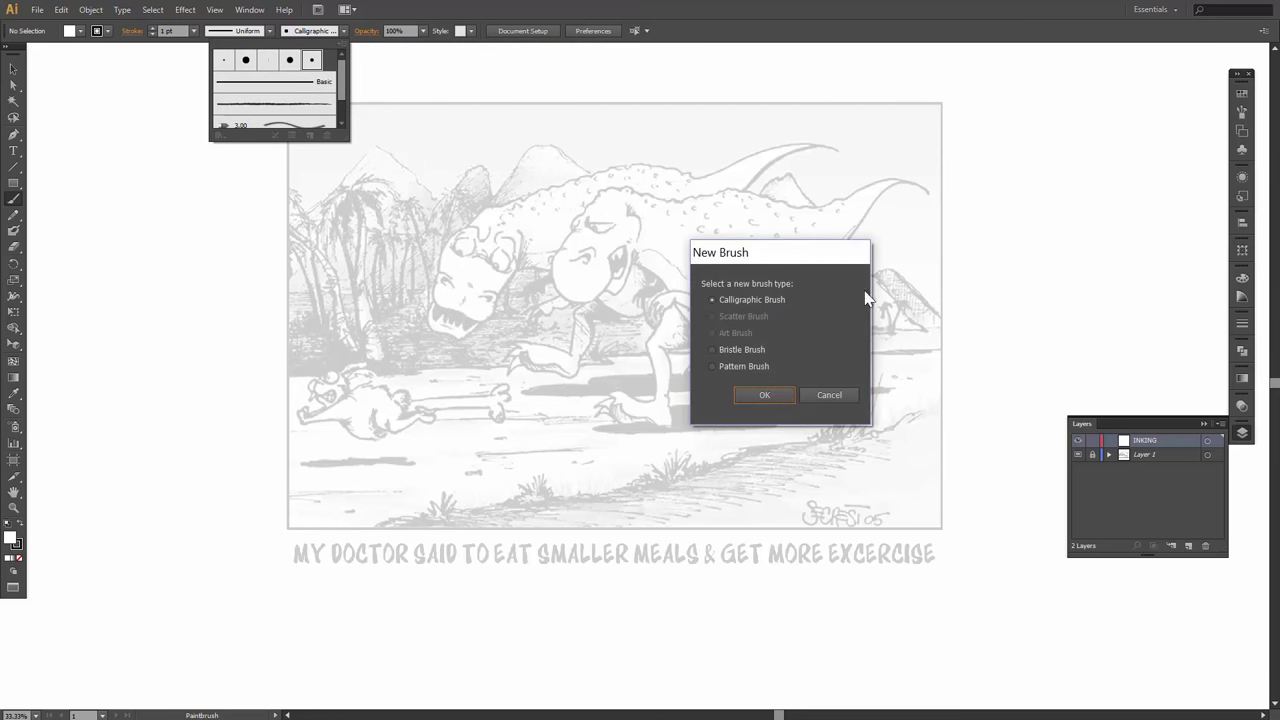
pyautogui.click(764, 395)
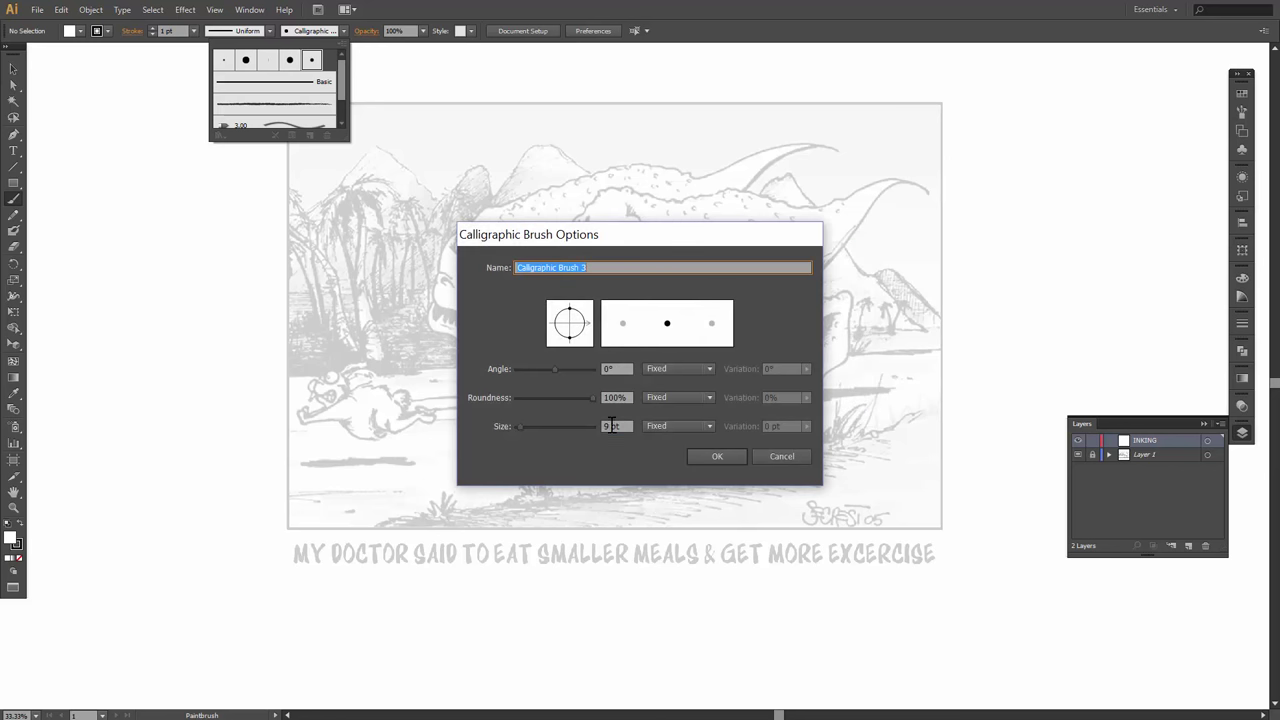
pyautogui.doubleClick(607, 426)
pyautogui.write('3')
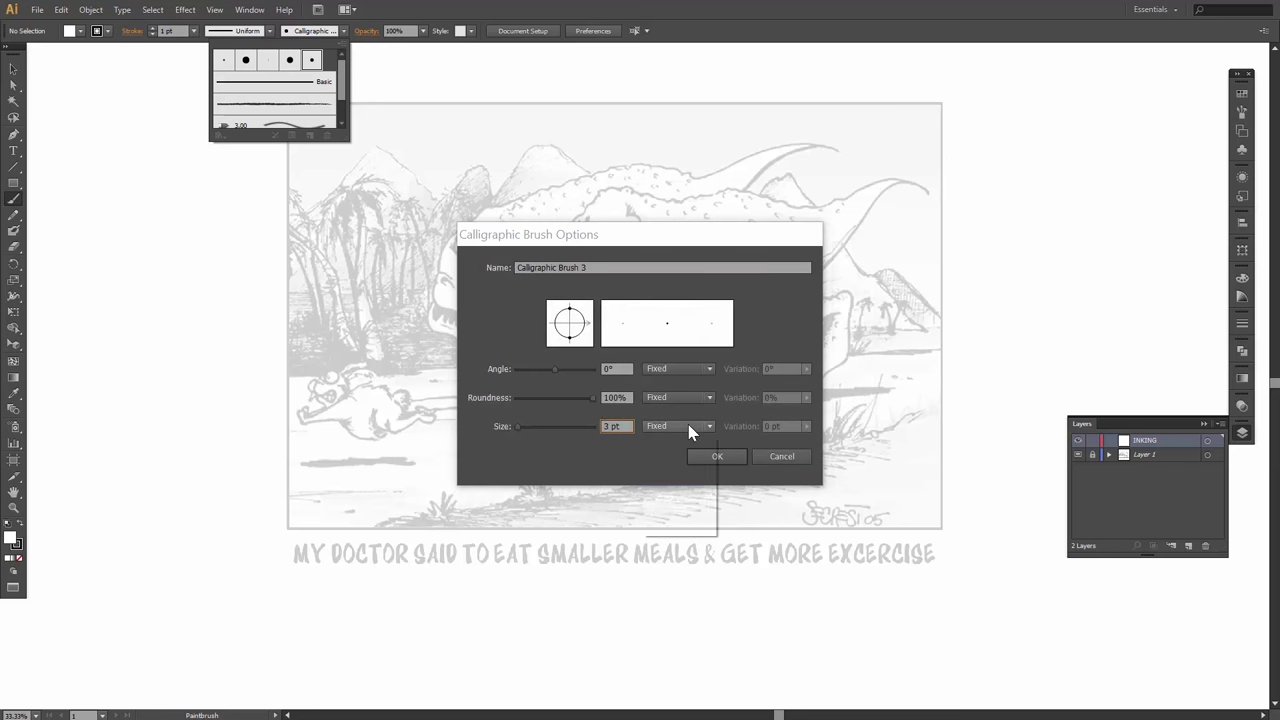
pyautogui.click(688, 425)
pyautogui.click(671, 469)
pyautogui.doubleClick(787, 427)
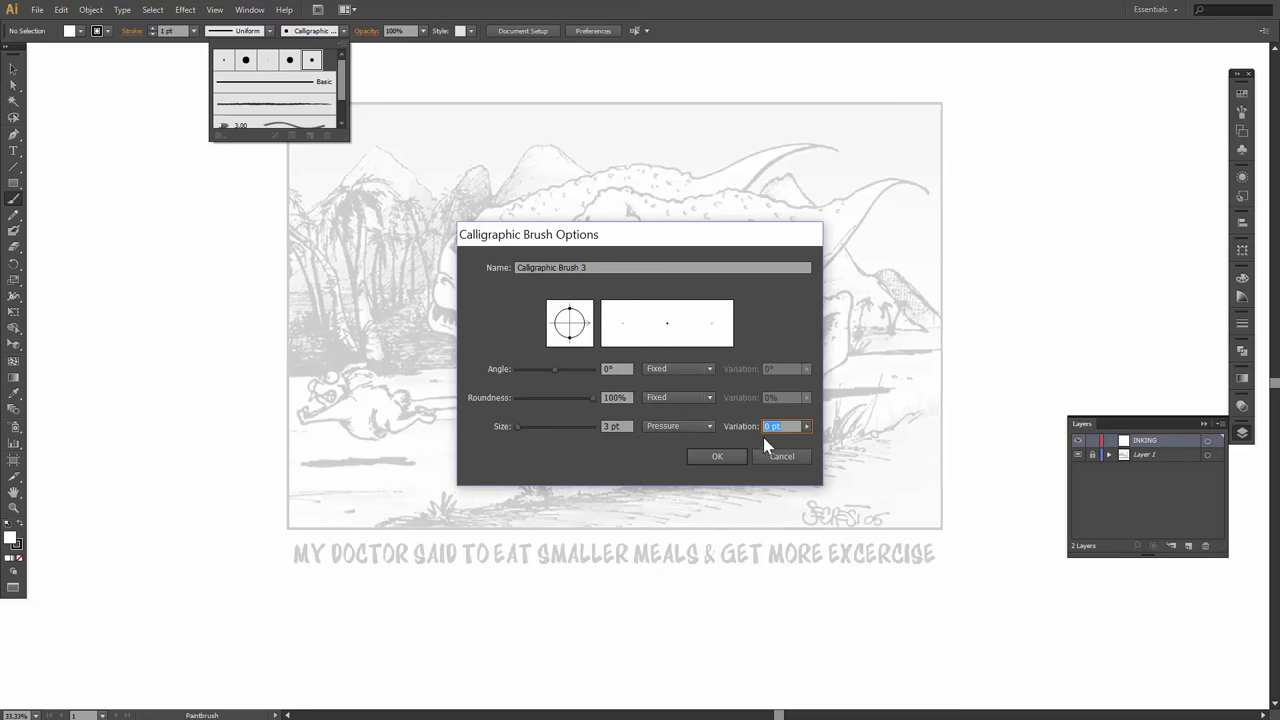
pyautogui.click(806, 426)
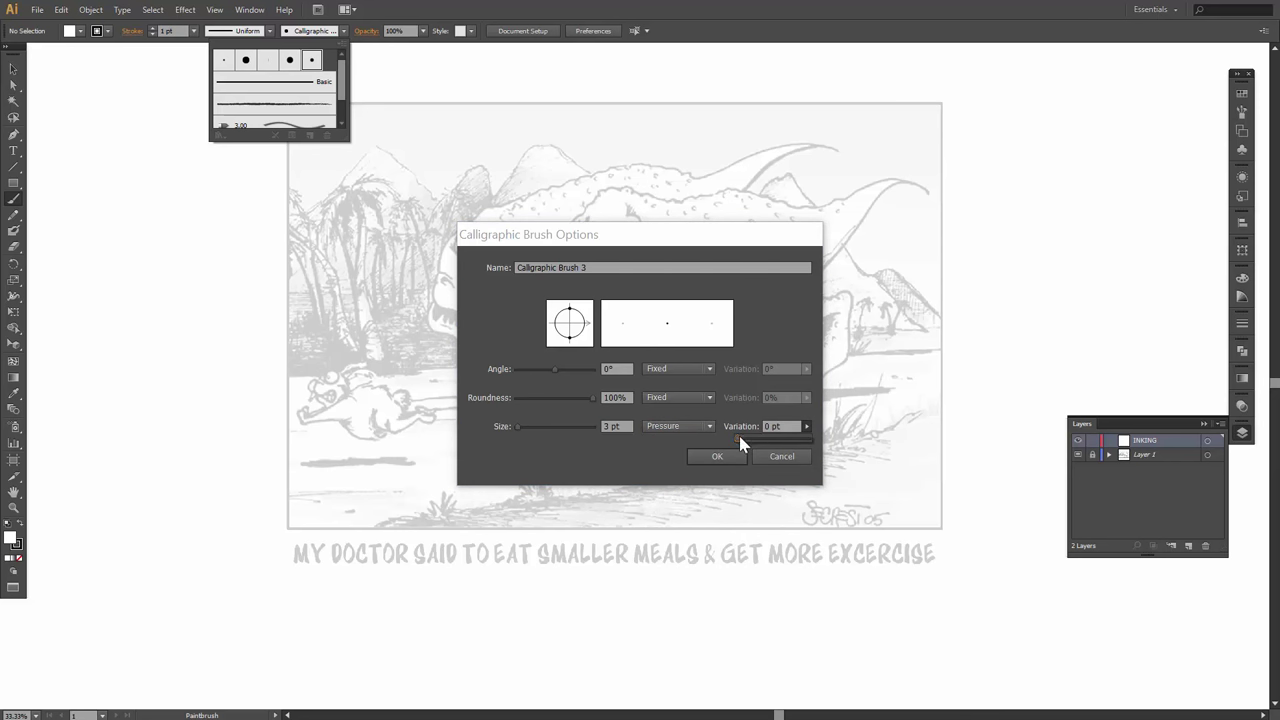
pyautogui.moveTo(740, 442); pyautogui.dragTo(808, 438)
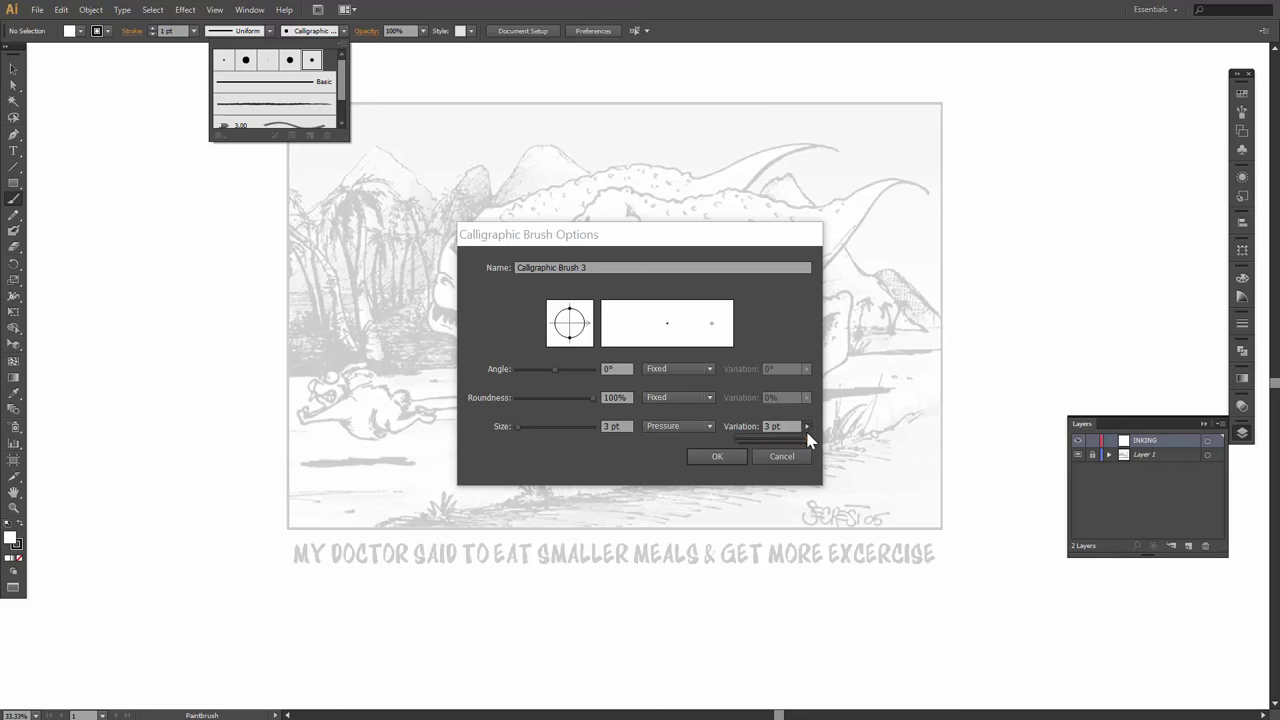
pyautogui.click(717, 458)
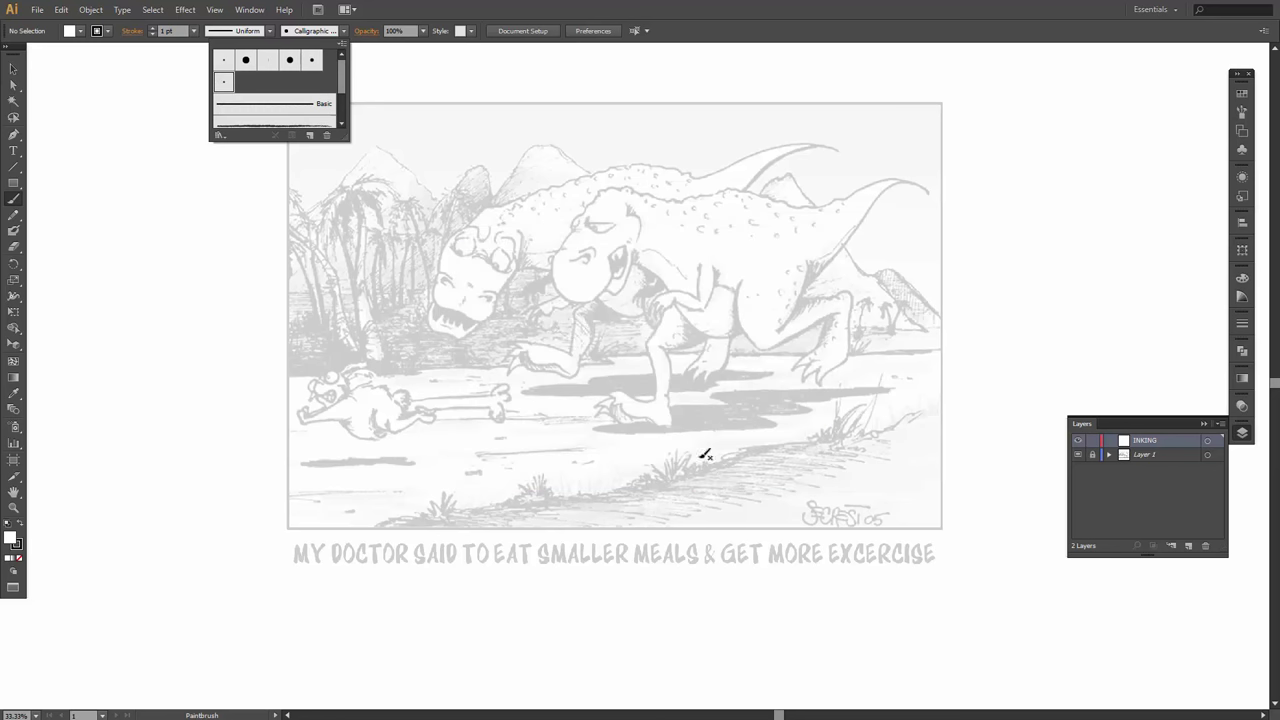
# Try inking the front dinosaur's brow on the INKING layer with the 5 pt calligraphic brush, undoing the strokes.
pyautogui.click(311, 60)
pyautogui.press('Escape')
pyautogui.press('z')
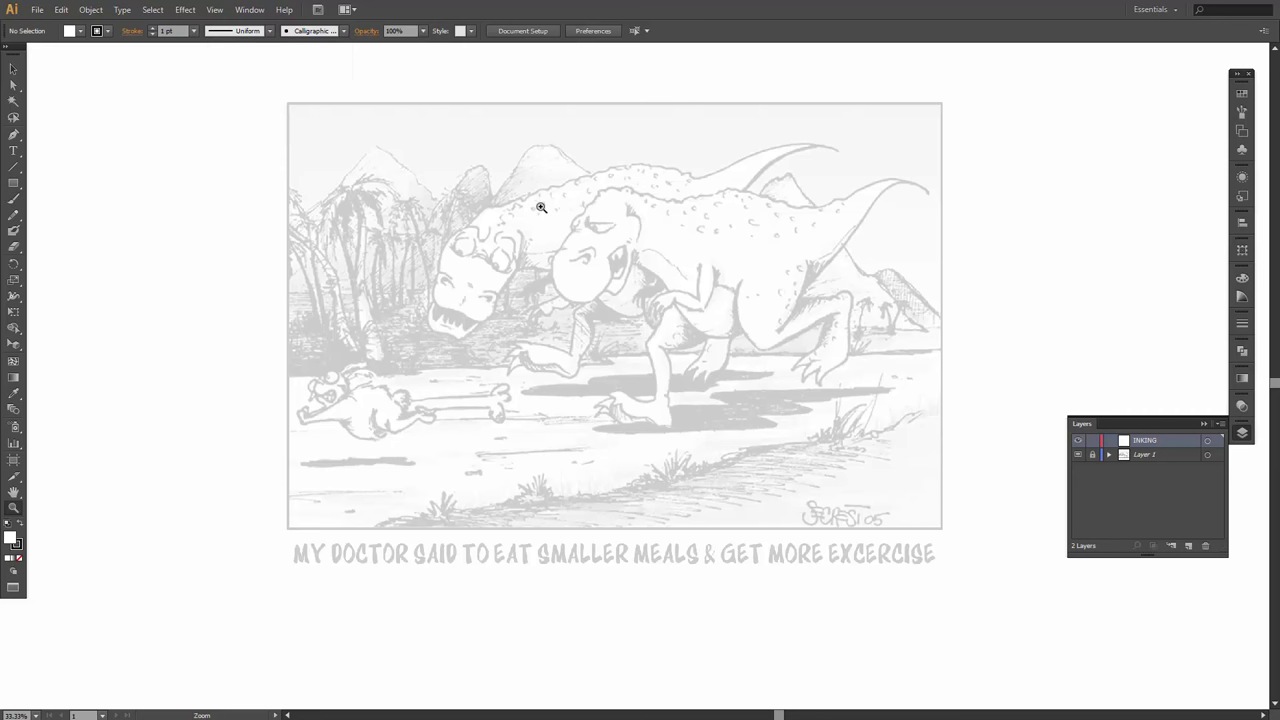
pyautogui.moveTo(536, 142); pyautogui.dragTo(948, 435)
pyautogui.moveTo(717, 408); pyautogui.dragTo(730, 368)
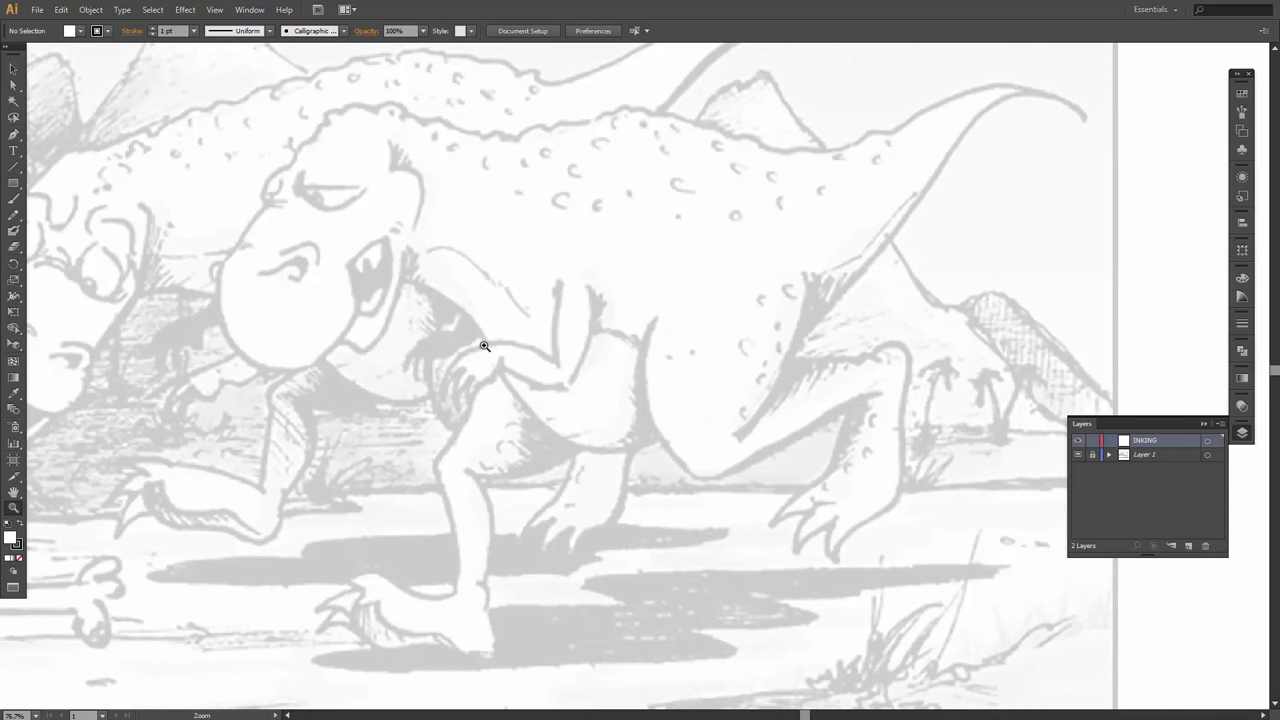
pyautogui.press('b')
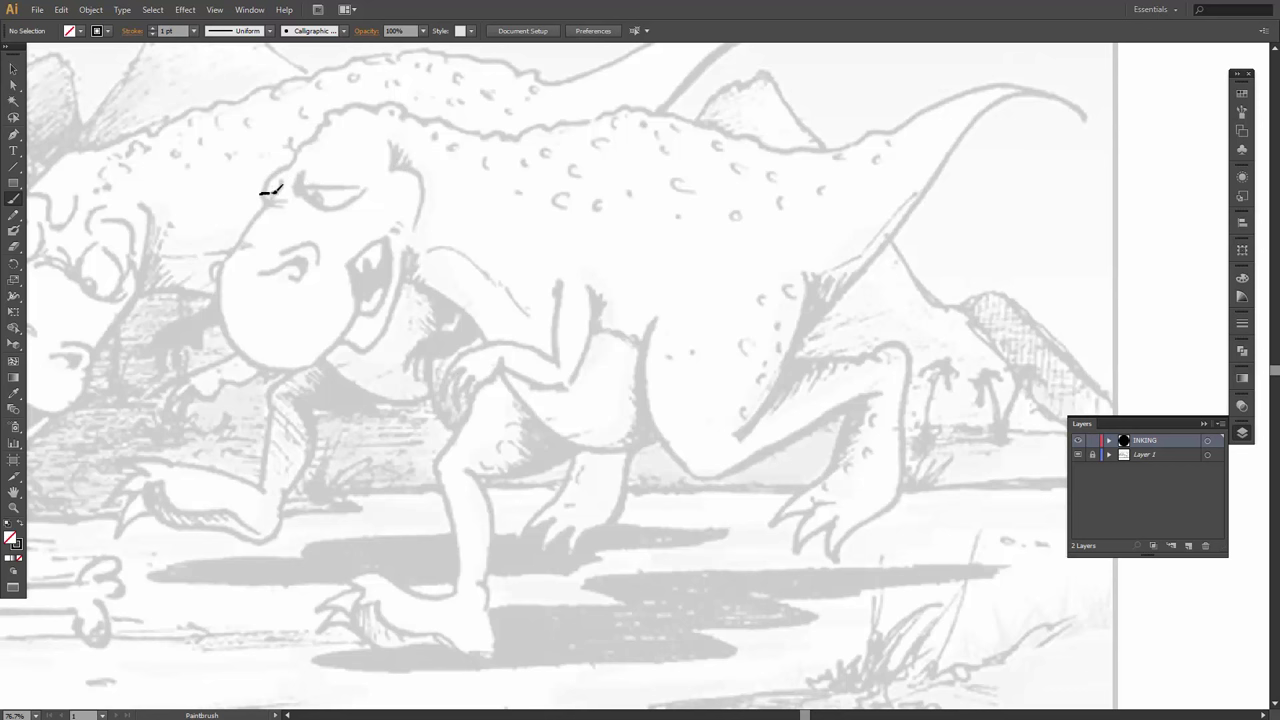
pyautogui.moveTo(262, 193)
pyautogui.mouseDown()
pyautogui.moveTo(268, 172)
pyautogui.moveTo(318, 142)
pyautogui.mouseUp()
pyautogui.hotkey('ctrl', 'z')
pyautogui.hotkey('ctrl', 'z')
# Delete the leftover test stroke beside the front dinosaur's eye.
pyautogui.press('v')
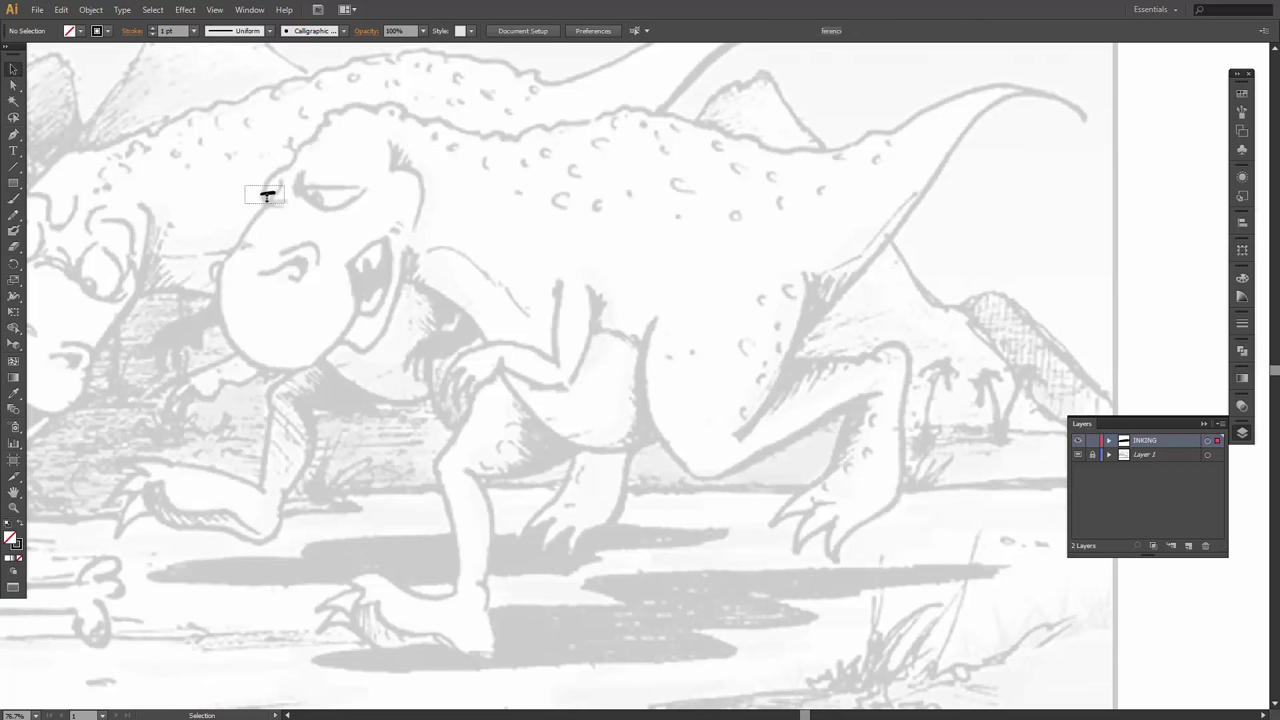
pyautogui.click(266, 193)
pyautogui.press('Delete')
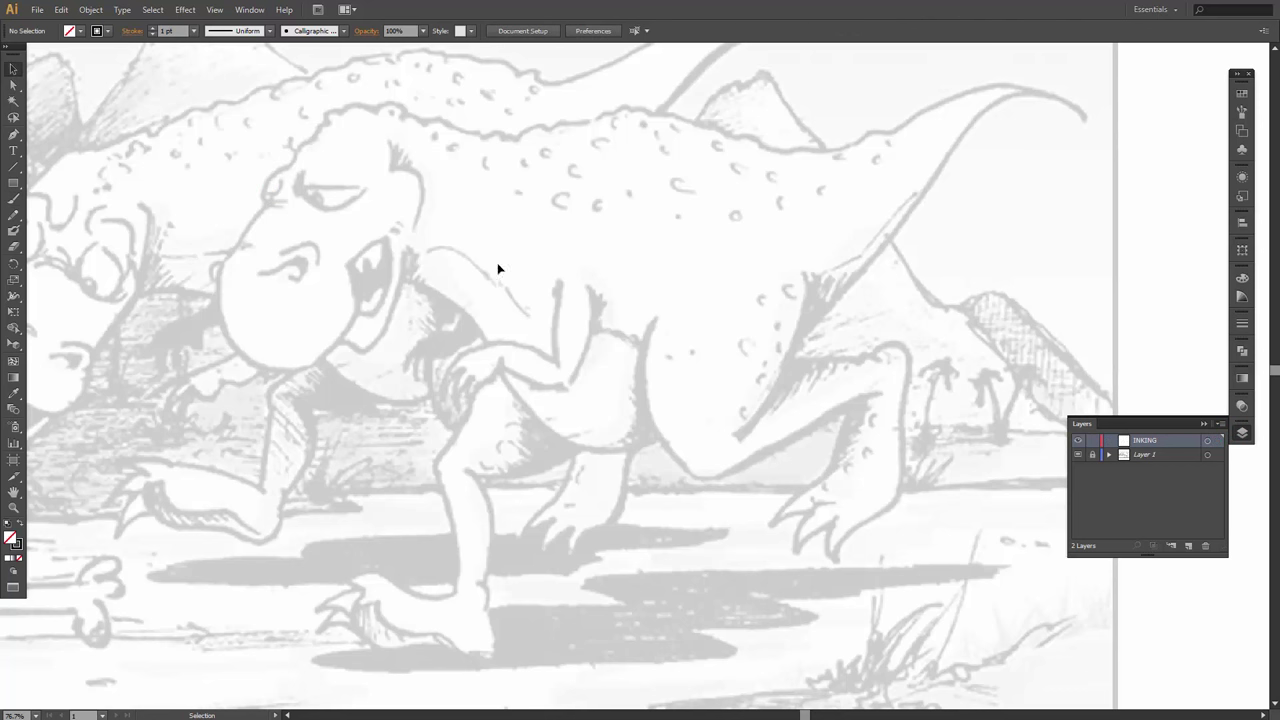
# Review the options of Calligraphic Brush 2 and accept them as they are.
pyautogui.click(343, 31)
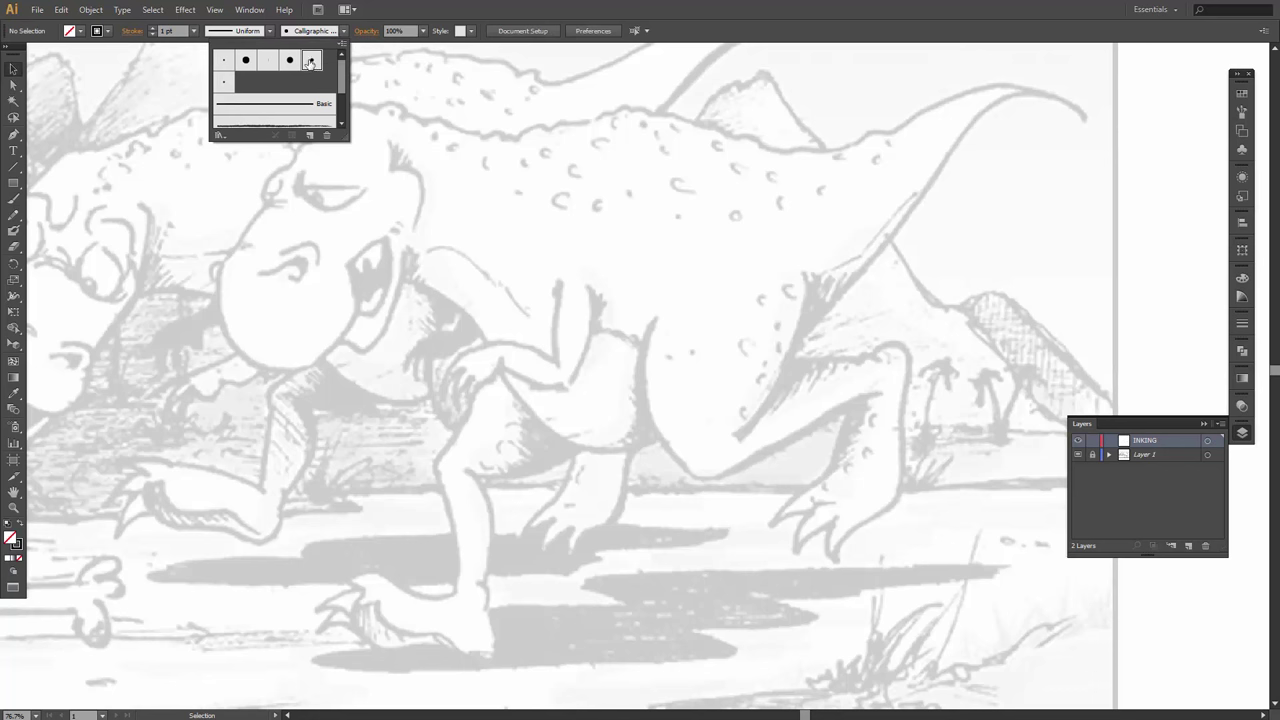
pyautogui.doubleClick(310, 62)
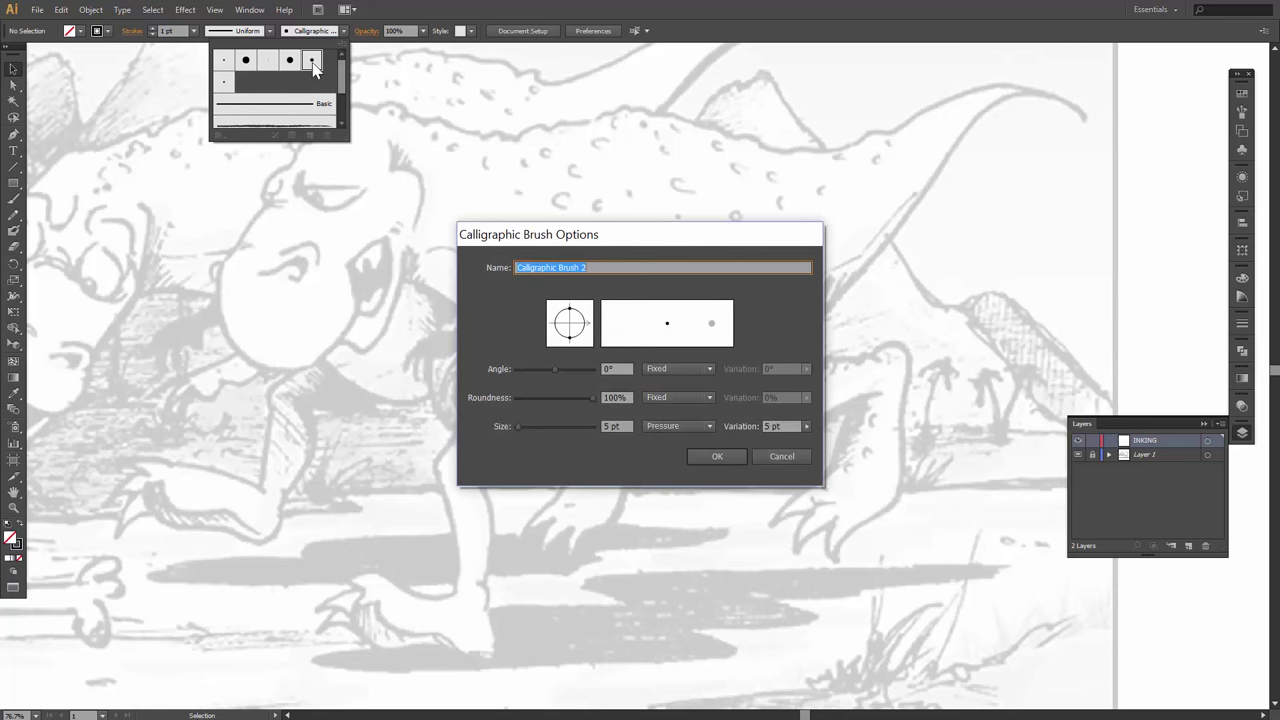
pyautogui.click(713, 458)
# Try another Paintbrush stroke at the front dinosaur's brow with Calligraphic Brush 2 and undo it.
pyautogui.press('b')
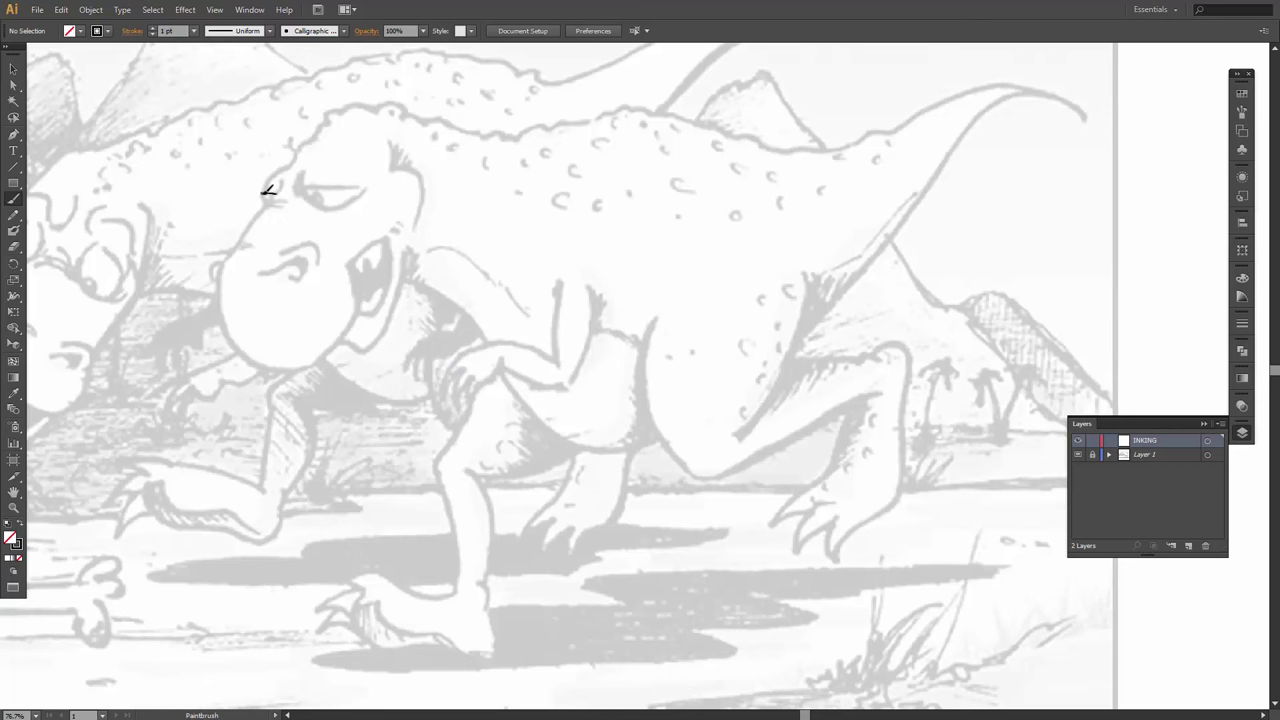
pyautogui.moveTo(260, 193)
pyautogui.mouseDown()
pyautogui.moveTo(266, 172)
pyautogui.moveTo(290, 178)
pyautogui.mouseUp()
pyautogui.hotkey('ctrl', 'z')
# Switch to Calligraphic Brush 1 and ink trial strokes along the front dinosaur's brow and the top of its head.
pyautogui.click(341, 31)
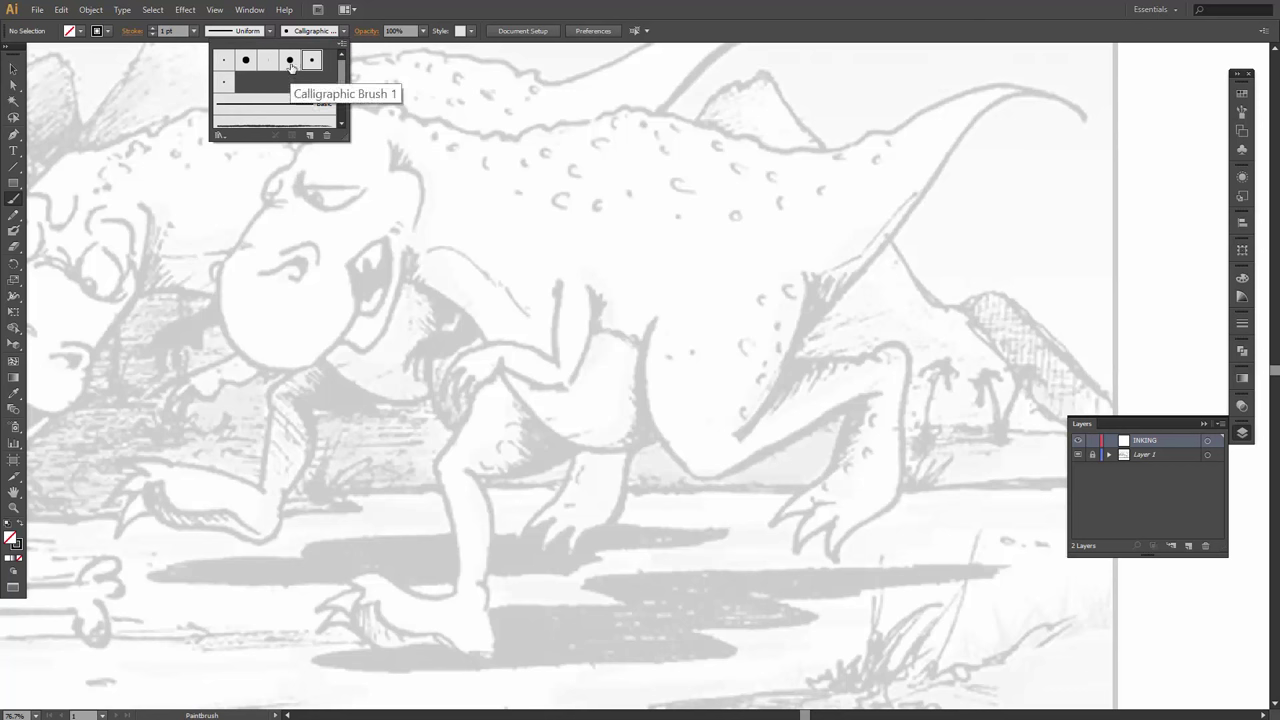
pyautogui.click(290, 61)
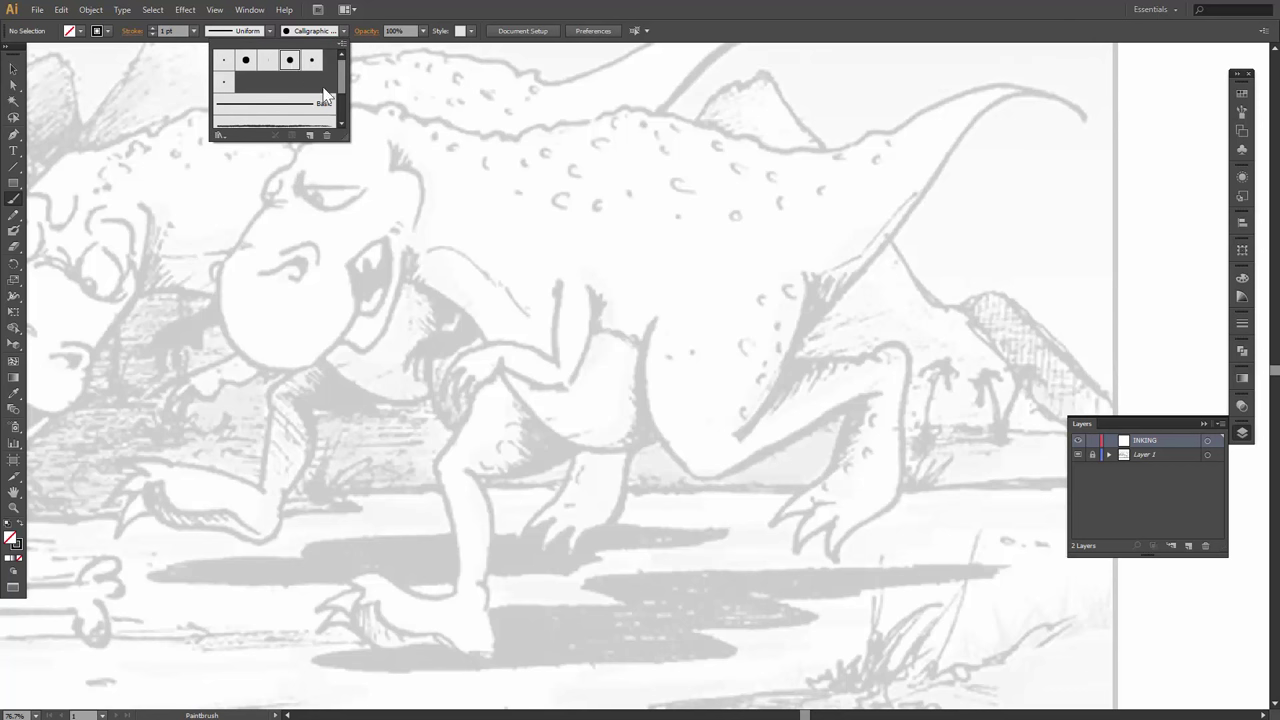
pyautogui.click(318, 170)
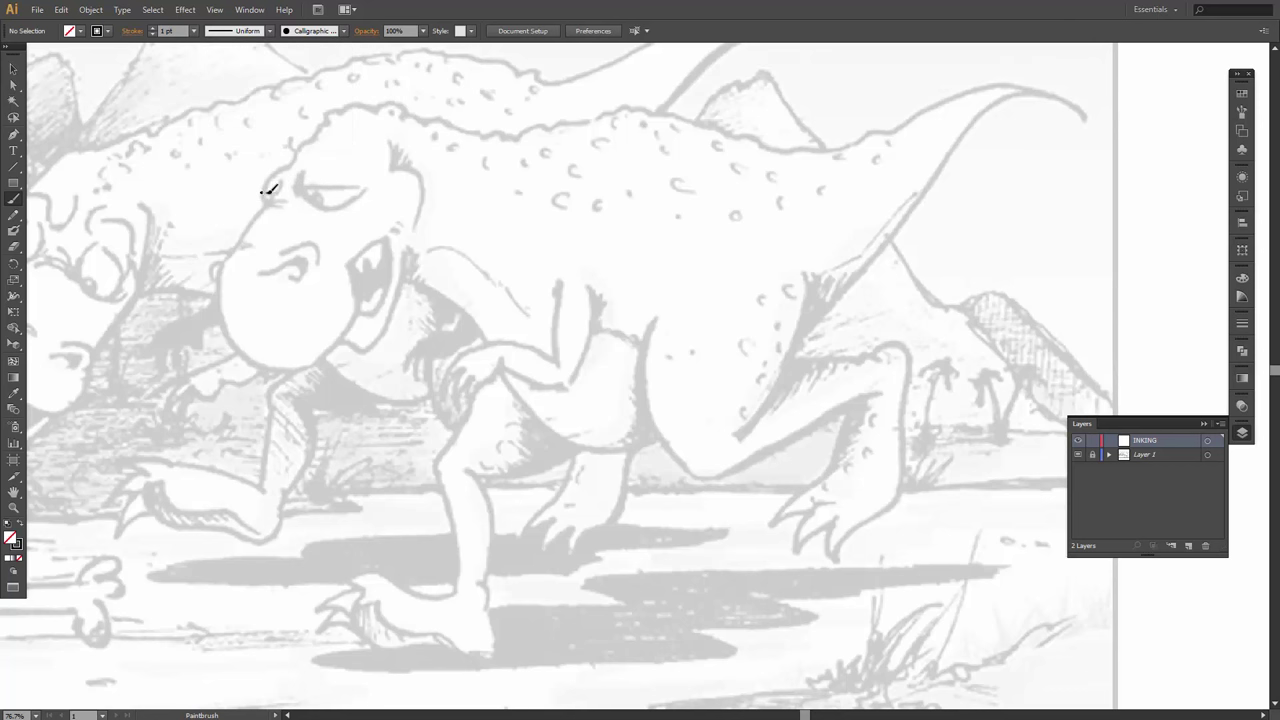
pyautogui.moveTo(281, 191); pyautogui.dragTo(264, 189)
pyautogui.moveTo(317, 142); pyautogui.dragTo(382, 112)
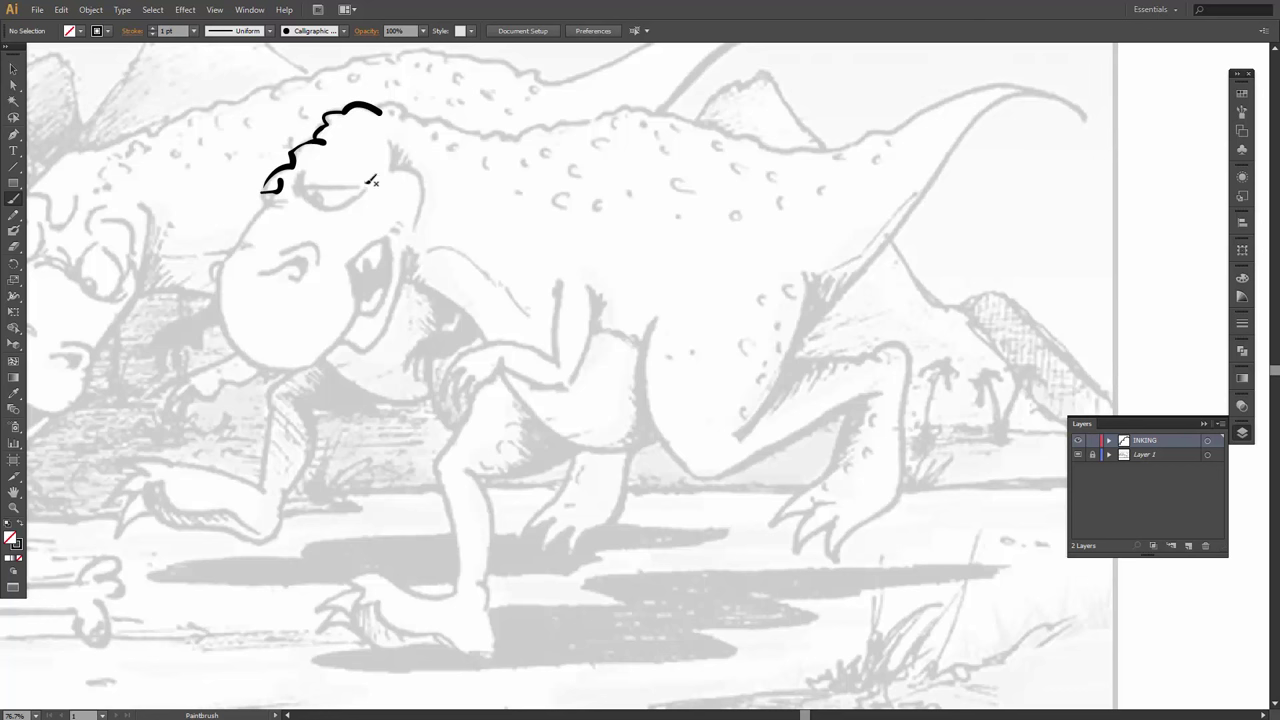
# Review the size, pressure and variation options of Calligraphic Brush 1 and accept them.
pyautogui.click(344, 33)
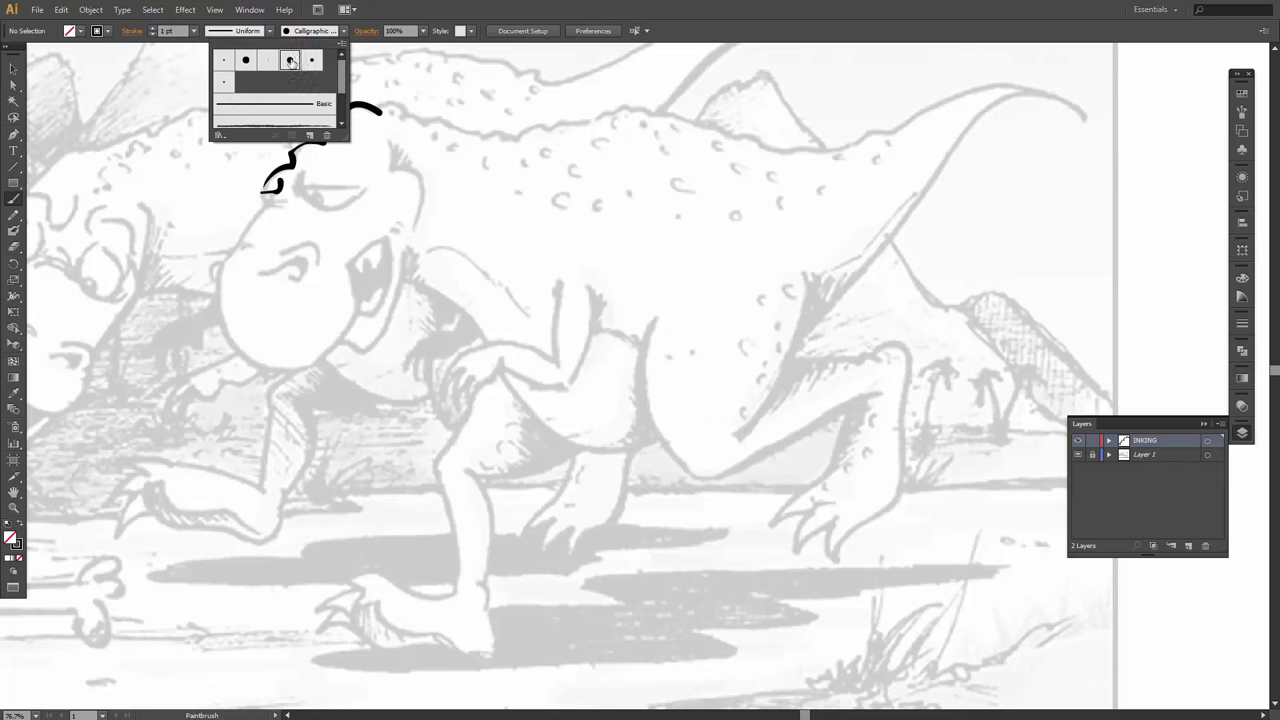
pyautogui.doubleClick(289, 61)
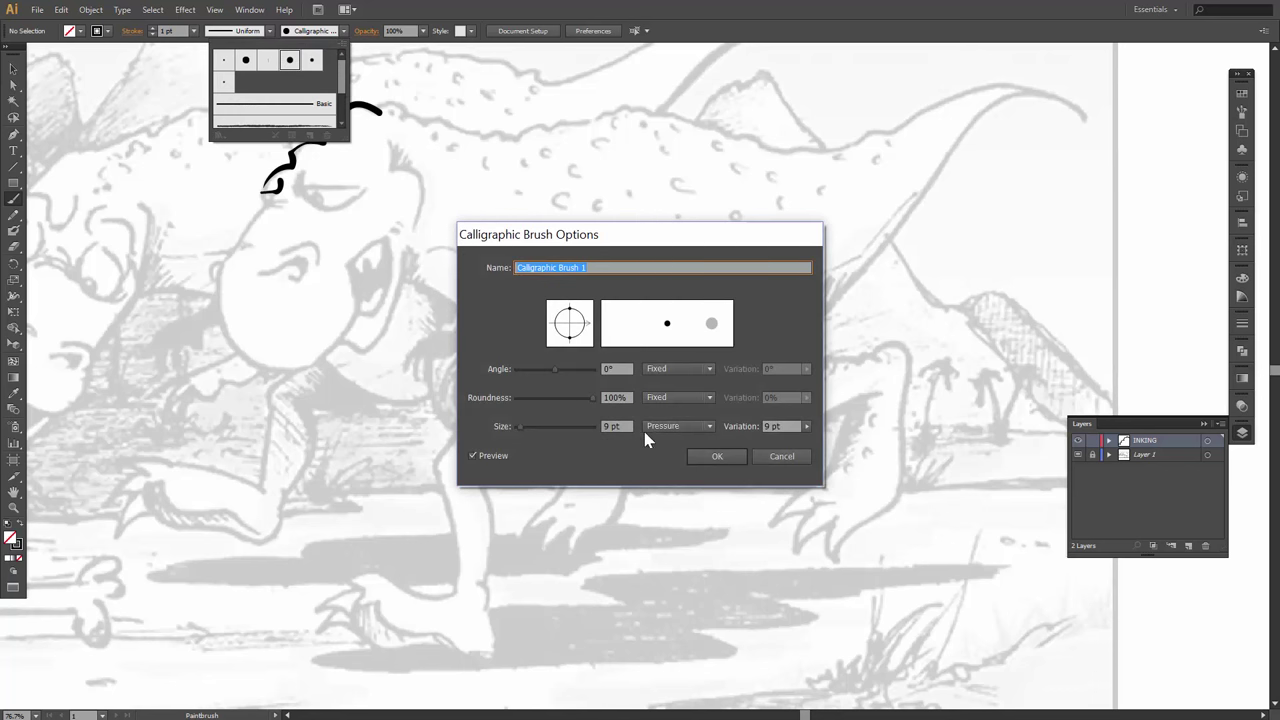
pyautogui.click(716, 457)
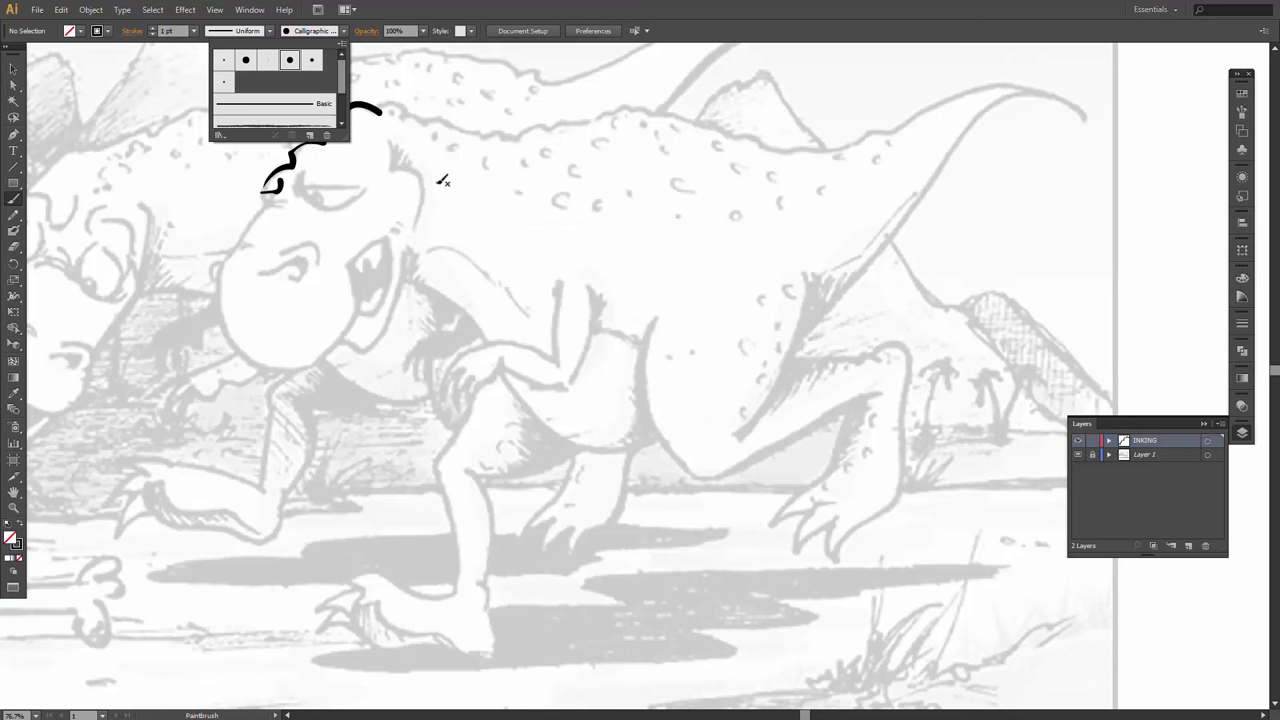
# Select all trial strokes on the front dinosaur's head and delete them.
pyautogui.press('v')
pyautogui.moveTo(236, 98); pyautogui.dragTo(345, 165)
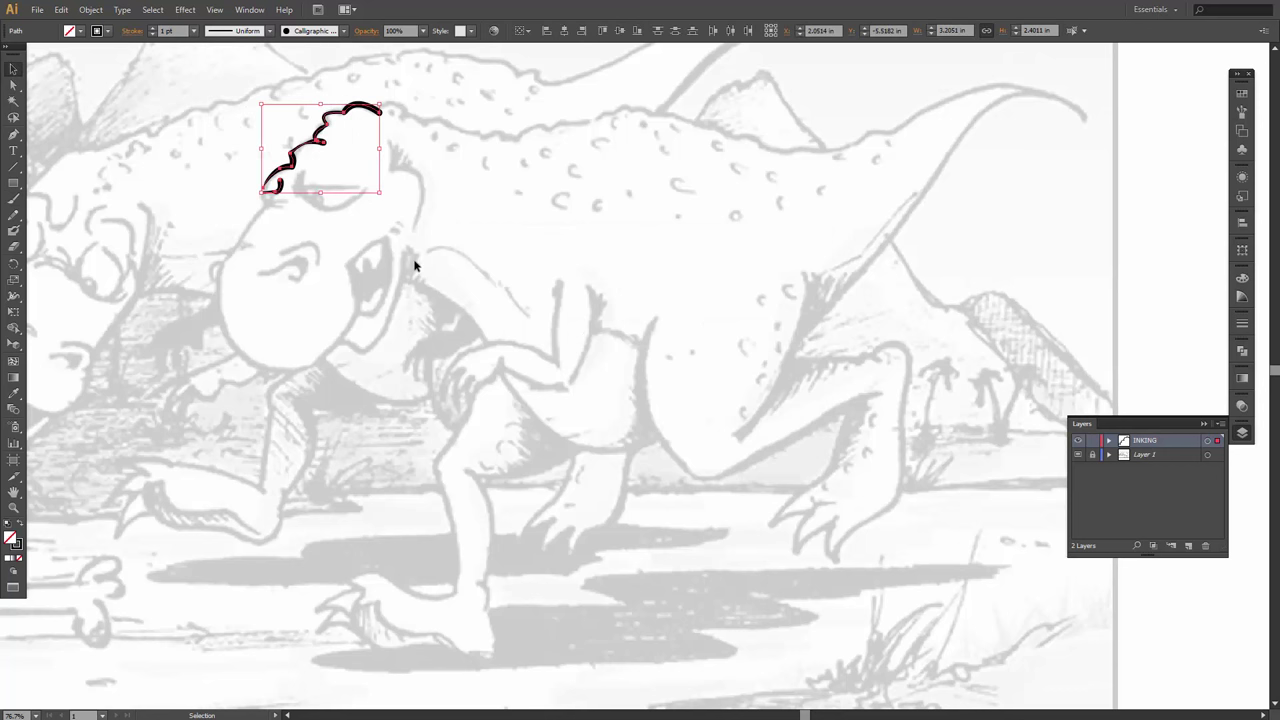
pyautogui.press('Delete')
# Ink the front dinosaur's far brow crease, nose bridge and rounded snout up to the corner of the mouth with the Paintbrush.
pyautogui.press('z')
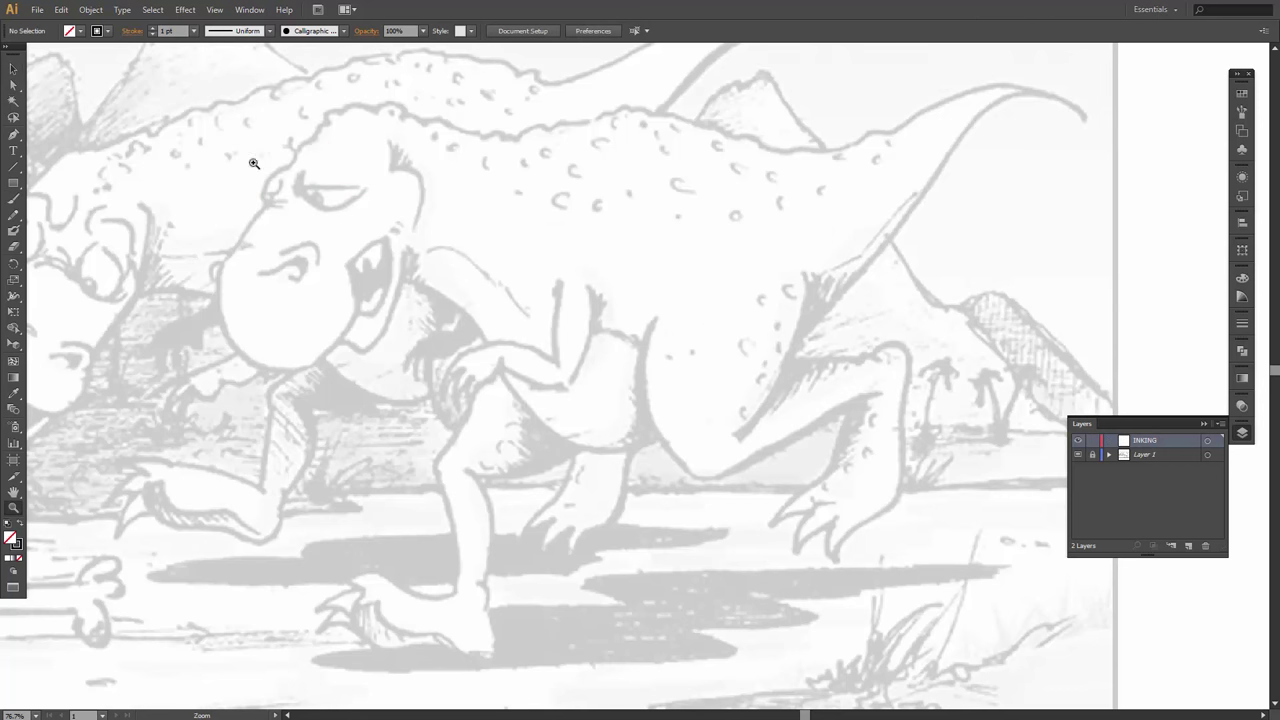
pyautogui.moveTo(183, 87); pyautogui.dragTo(577, 400)
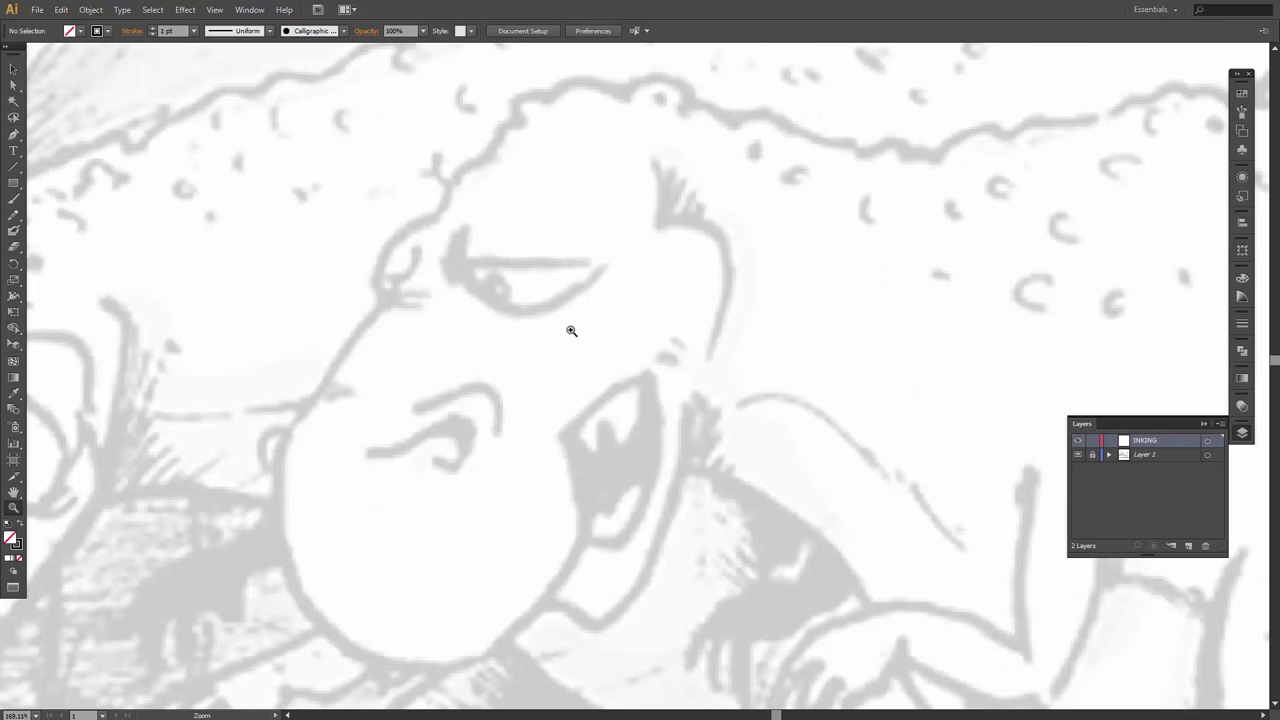
pyautogui.hotkey('ctrl', '-')
pyautogui.hotkey('ctrl', '-')
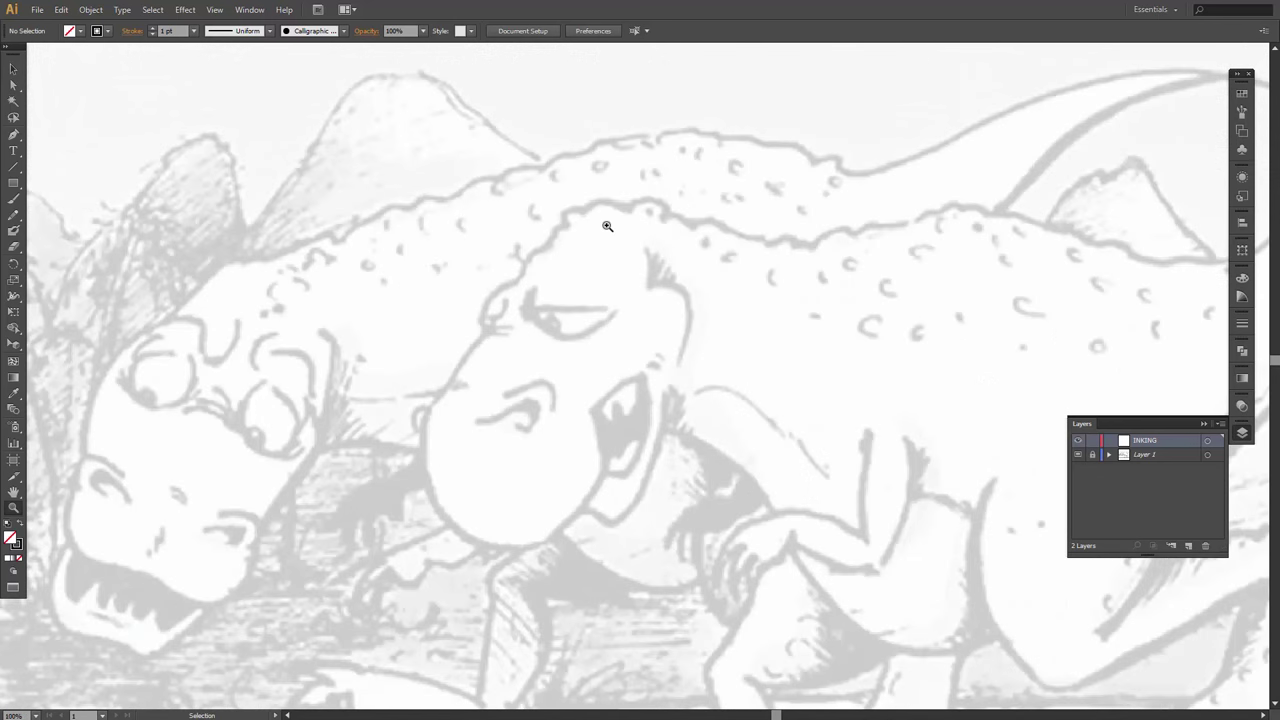
pyautogui.scroll(-2, 557, 350)
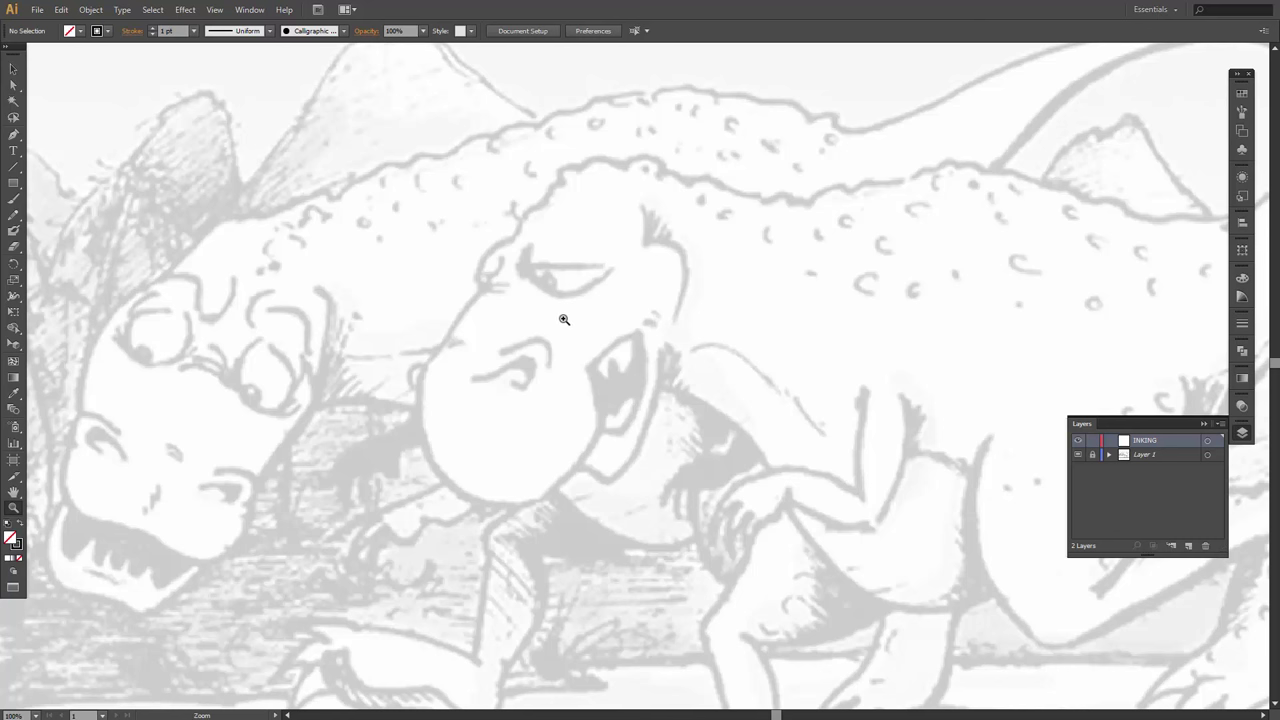
pyautogui.press('b')
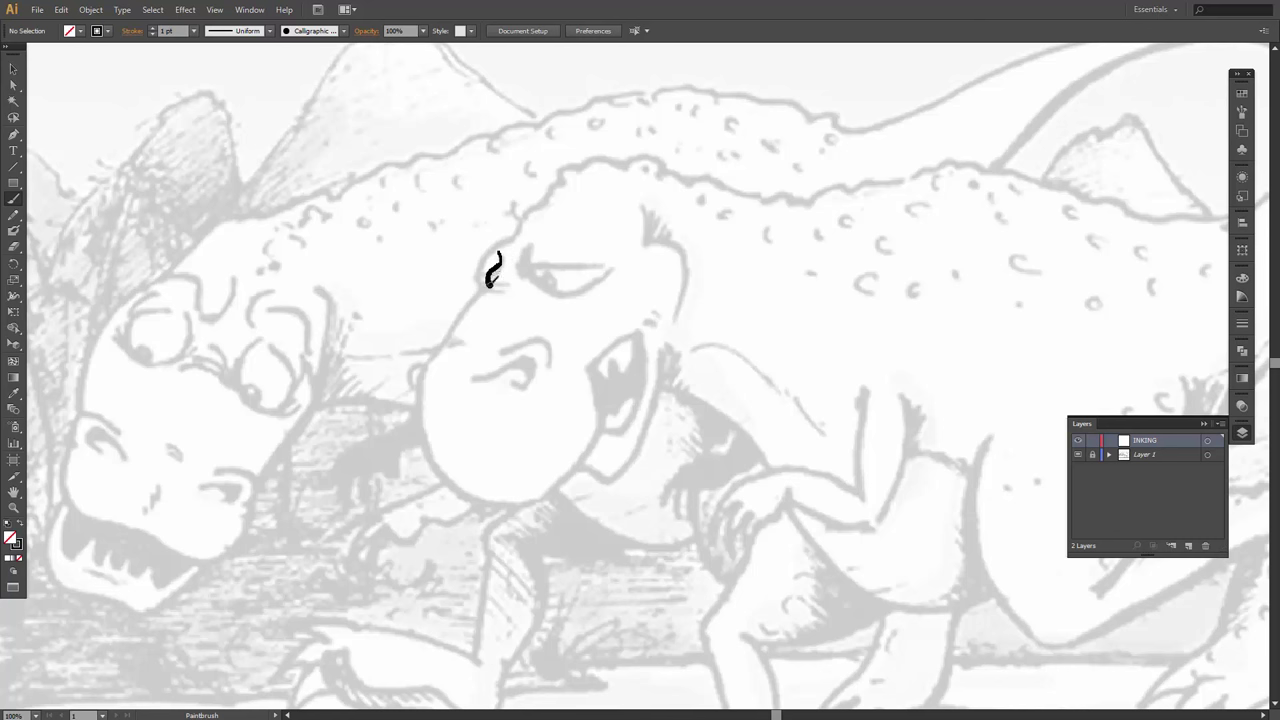
pyautogui.moveTo(487, 285); pyautogui.dragTo(443, 345)
pyautogui.moveTo(436, 350)
pyautogui.mouseDown()
pyautogui.moveTo(418, 426)
pyautogui.moveTo(449, 480)
pyautogui.moveTo(539, 480)
pyautogui.moveTo(574, 465)
pyautogui.moveTo(605, 431)
pyautogui.moveTo(586, 367)
pyautogui.mouseUp()
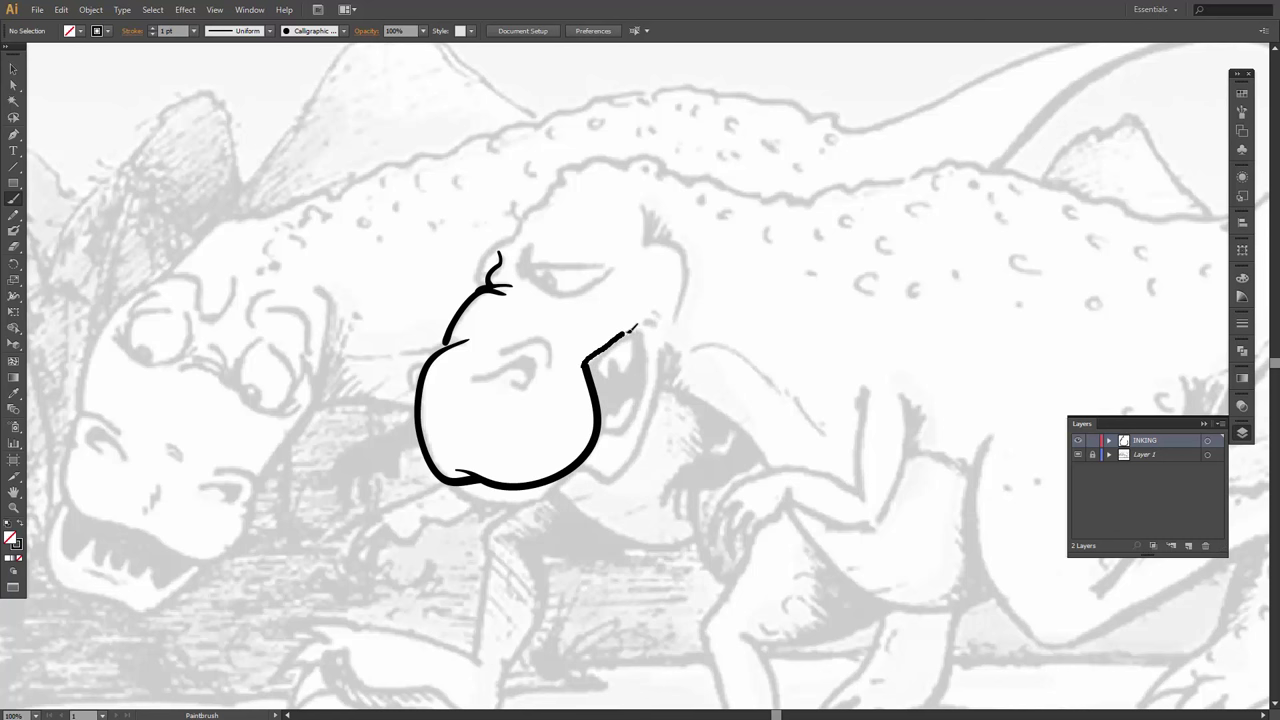
# Ink the outline of the front dinosaur's open mouth with its upper teeth and tongue line.
pyautogui.moveTo(643, 328); pyautogui.dragTo(653, 362)
pyautogui.moveTo(613, 430)
pyautogui.mouseDown()
pyautogui.moveTo(631, 439)
pyautogui.moveTo(650, 399)
pyautogui.moveTo(655, 370)
pyautogui.moveTo(631, 331)
pyautogui.mouseUp()
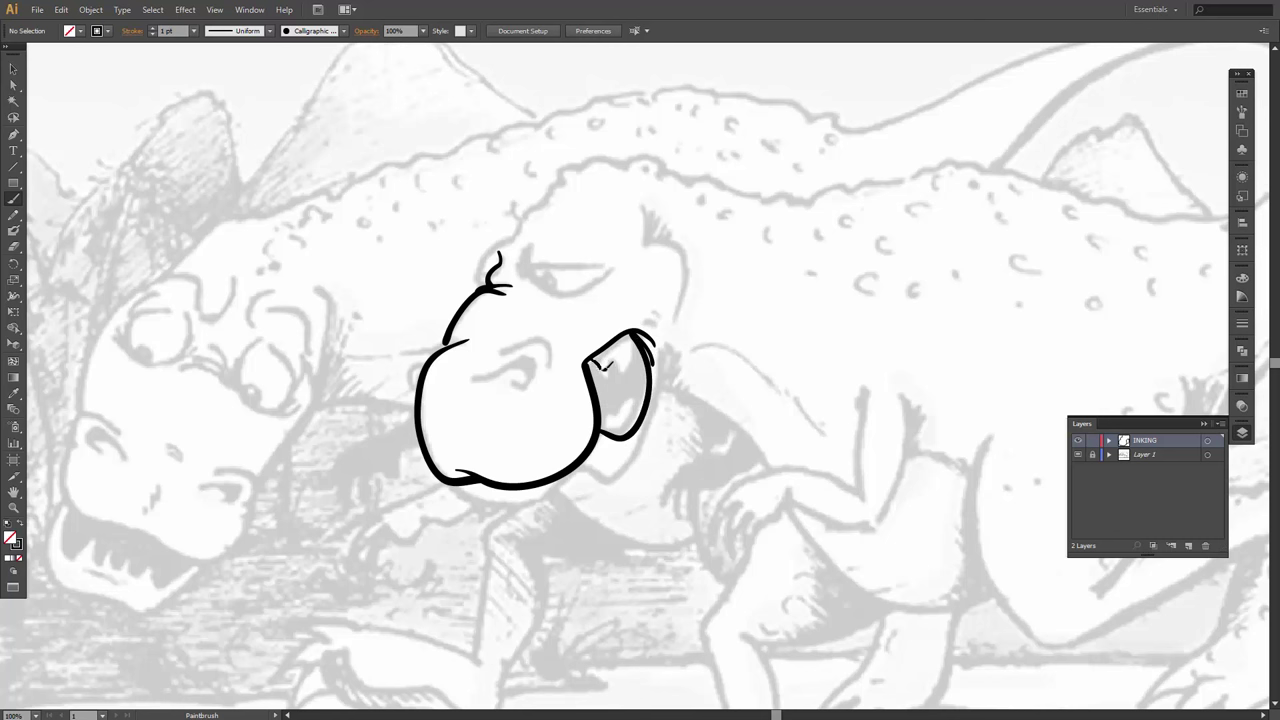
pyautogui.moveTo(609, 351)
pyautogui.mouseDown()
pyautogui.moveTo(634, 378)
pyautogui.moveTo(646, 348)
pyautogui.moveTo(635, 334)
pyautogui.mouseUp()
pyautogui.moveTo(641, 338); pyautogui.dragTo(622, 356)
pyautogui.moveTo(603, 396)
pyautogui.mouseDown()
pyautogui.moveTo(625, 420)
pyautogui.moveTo(652, 394)
pyautogui.mouseUp()
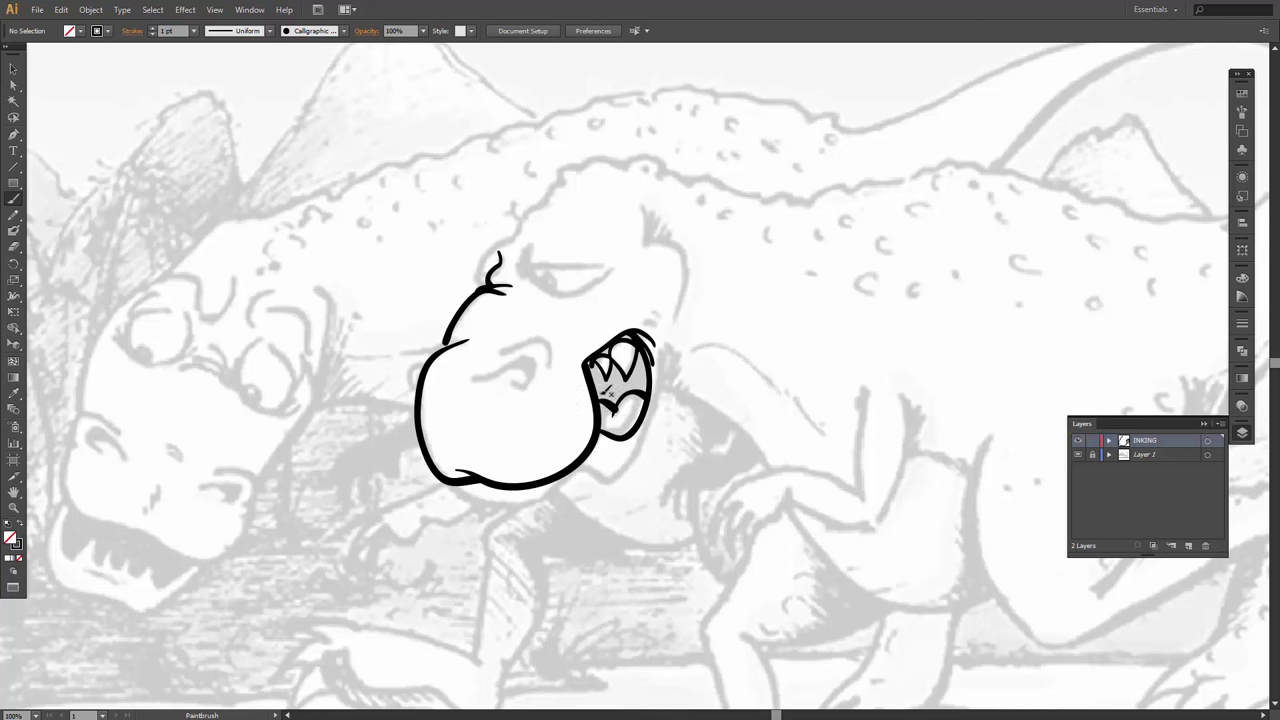
# Fill the dark inside of the front dinosaur's mouth around the teeth in black with the Blob Brush.
pyautogui.hotkey('shift', 'b')
pyautogui.moveTo(604, 394)
pyautogui.mouseDown()
pyautogui.moveTo(596, 366)
pyautogui.moveTo(601, 379)
pyautogui.mouseUp()
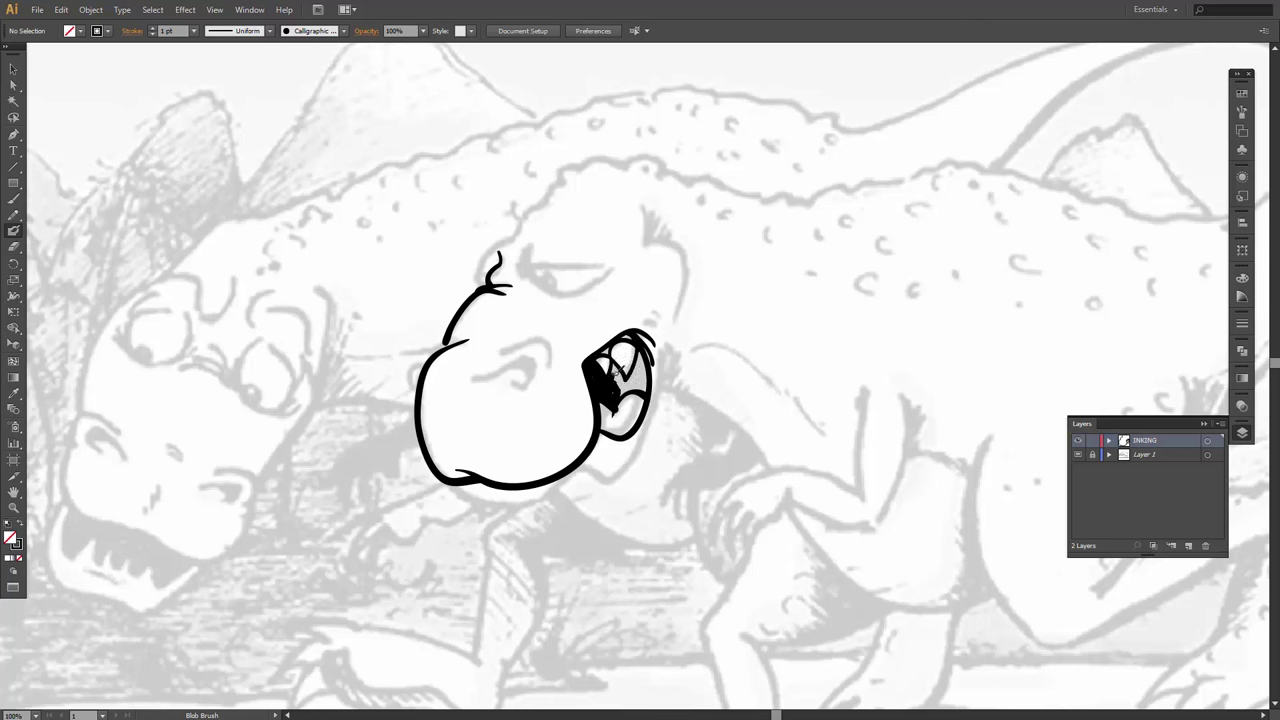
pyautogui.moveTo(614, 358); pyautogui.dragTo(626, 382)
pyautogui.moveTo(628, 378)
pyautogui.mouseDown()
pyautogui.moveTo(642, 358)
pyautogui.moveTo(652, 384)
pyautogui.mouseUp()
# Select the black mouth fill, erase the excess spilling past the mouth's outer edge, and return to the Paintbrush.
pyautogui.keyDown('ctrl'); pyautogui.click(644, 386); pyautogui.keyUp('ctrl')
pyautogui.hotkey('shift', 'e')
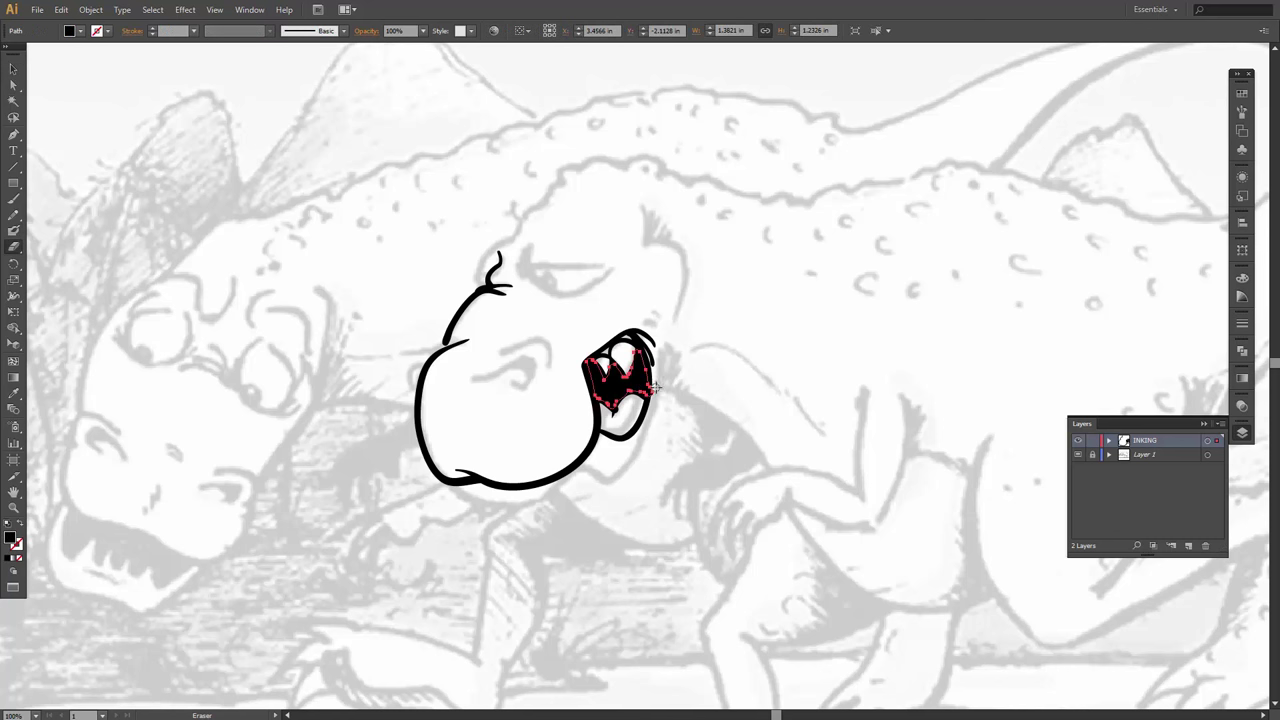
pyautogui.moveTo(655, 388); pyautogui.dragTo(652, 402)
pyautogui.press('b')
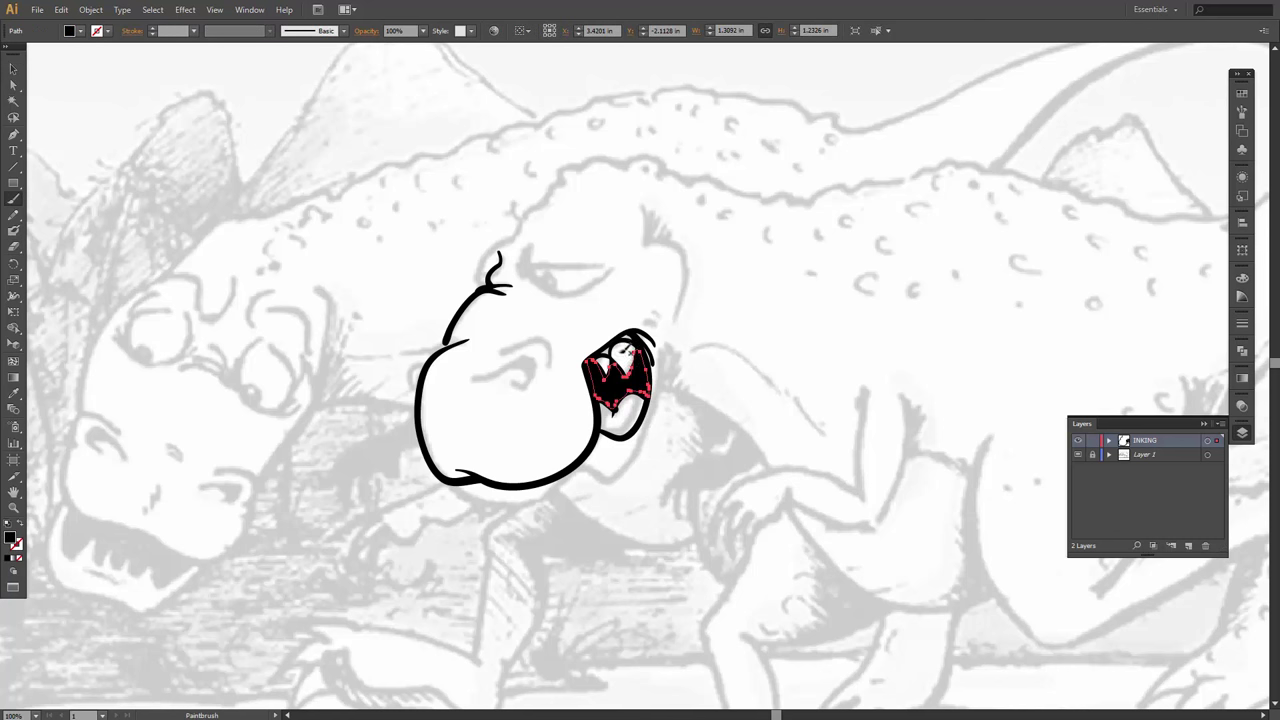
# Touch up the black mouth fill with the Blob Brush, and ink the front dinosaur's near nostril with a solid black opening.
pyautogui.hotkey('shift', 'b')
pyautogui.hotkey('ctrl', 'shift', 'a')
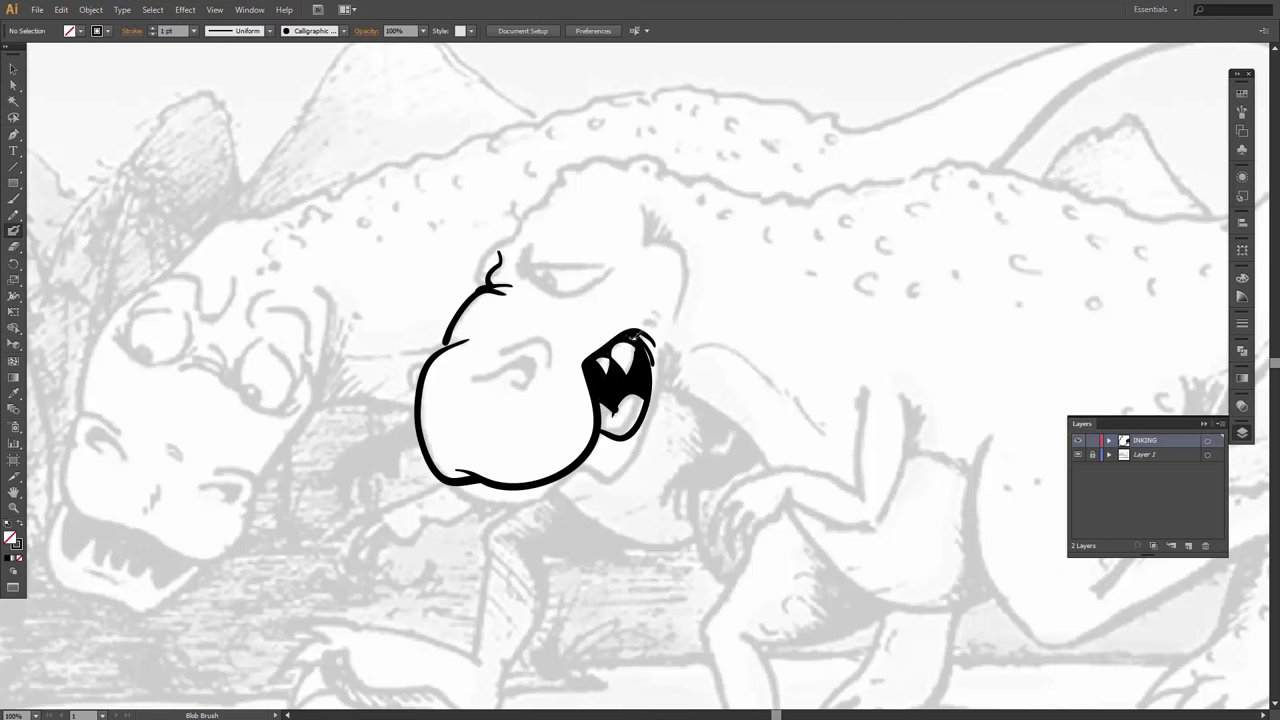
pyautogui.press('b')
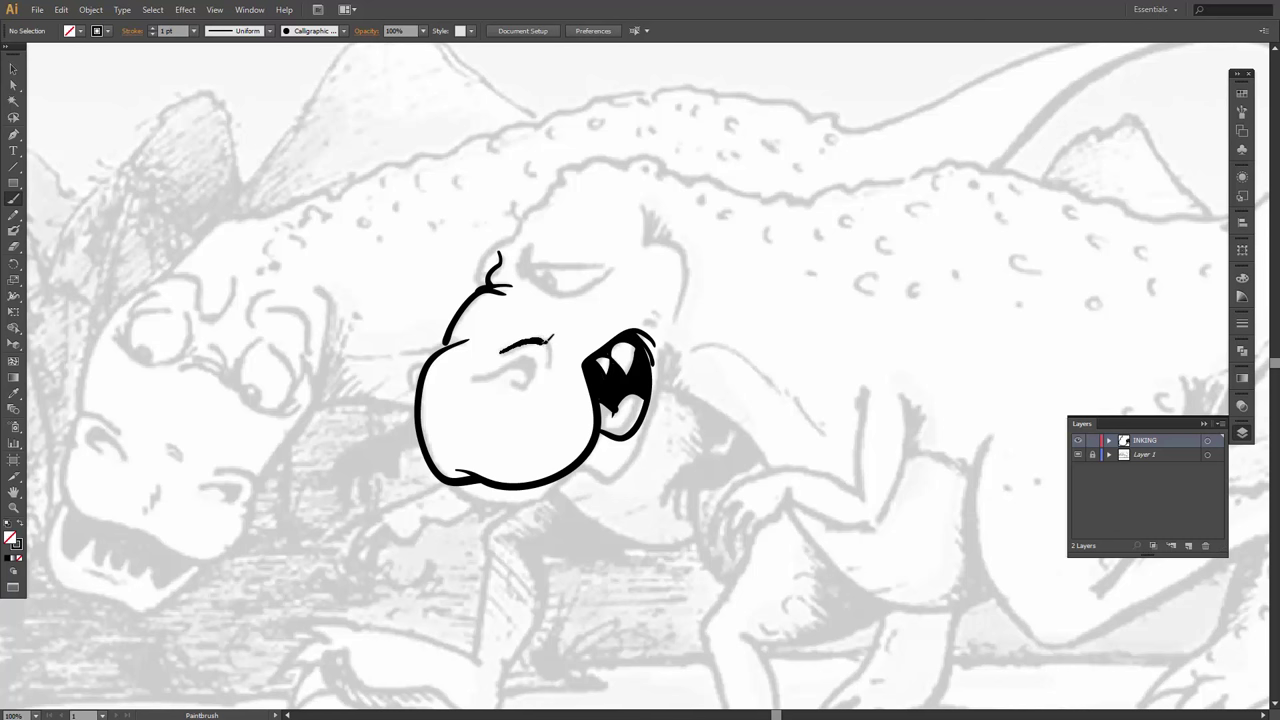
pyautogui.moveTo(551, 337); pyautogui.dragTo(549, 381)
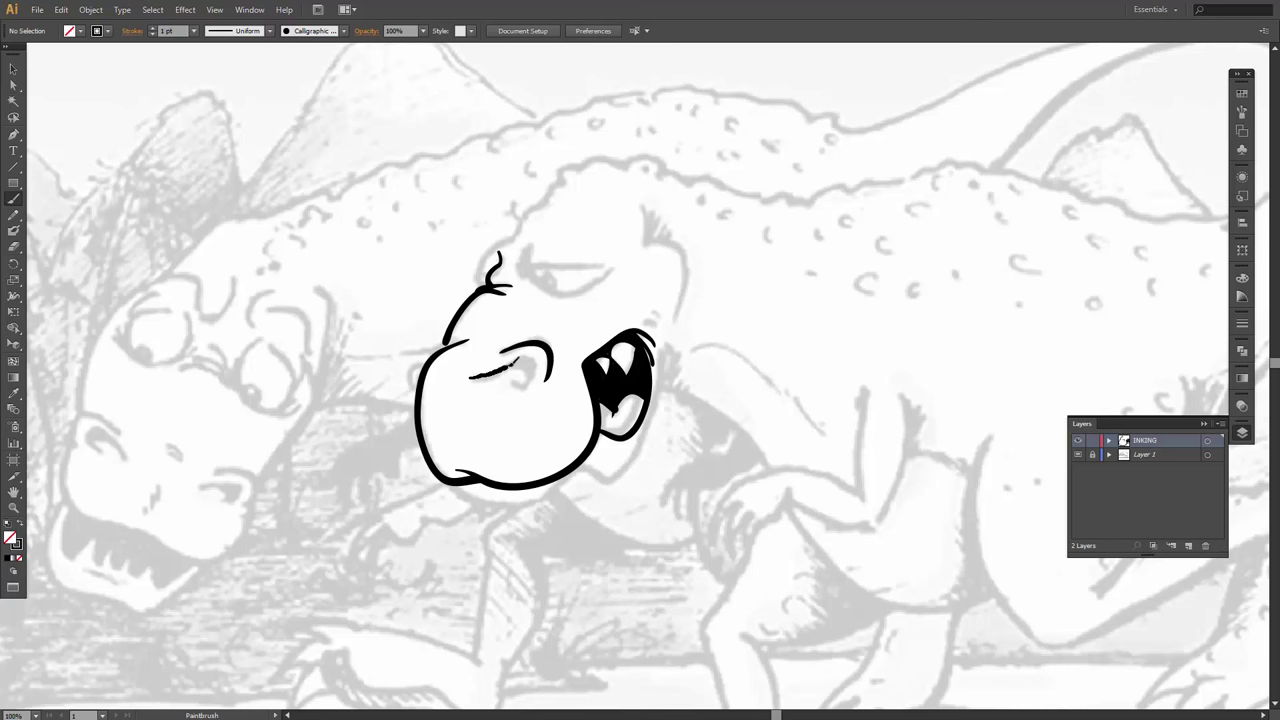
pyautogui.moveTo(530, 358)
pyautogui.mouseDown()
pyautogui.moveTo(542, 382)
pyautogui.moveTo(506, 384)
pyautogui.moveTo(531, 367)
pyautogui.moveTo(521, 381)
pyautogui.mouseUp()
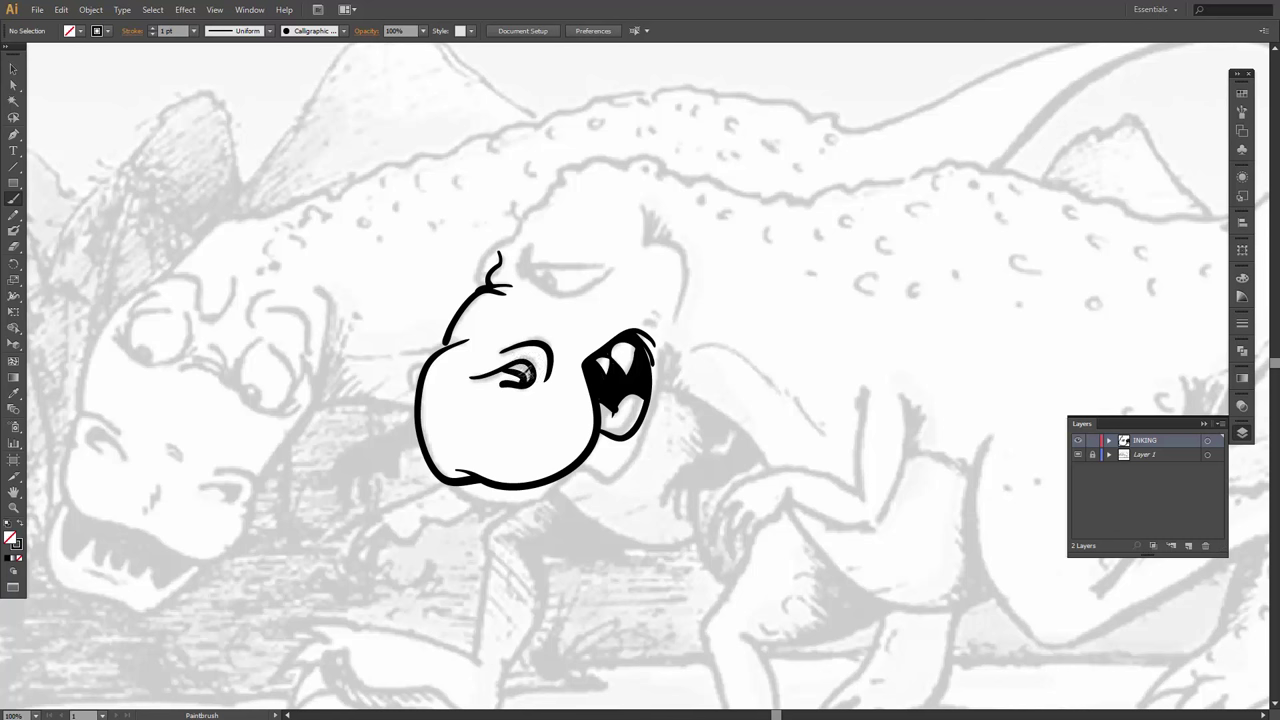
pyautogui.hotkey('shift', 'b')
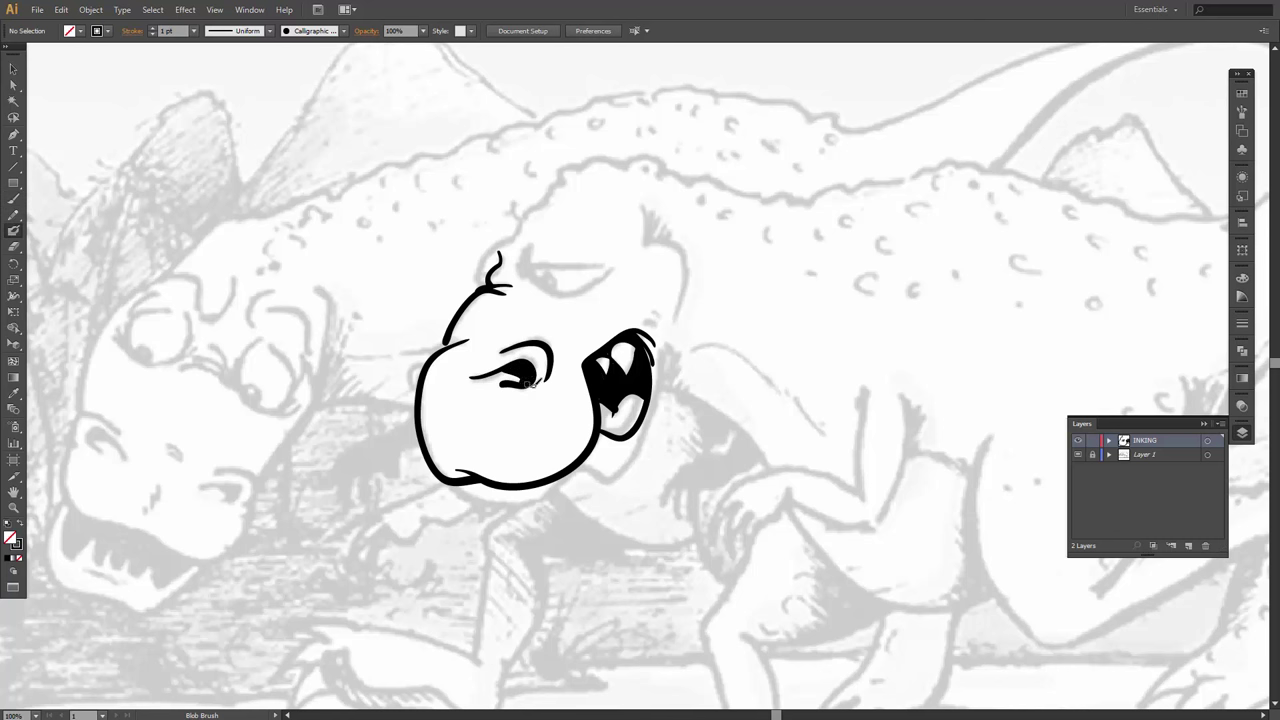
# Ink the front dinosaur's lower jaw, mouth-corner wrinkles, cheek bulge behind the eye and tapered temple crease strokes with the Paintbrush.
pyautogui.press('b')
pyautogui.moveTo(591, 461)
pyautogui.mouseDown()
pyautogui.moveTo(637, 466)
pyautogui.moveTo(655, 449)
pyautogui.moveTo(671, 383)
pyautogui.moveTo(663, 330)
pyautogui.mouseUp()
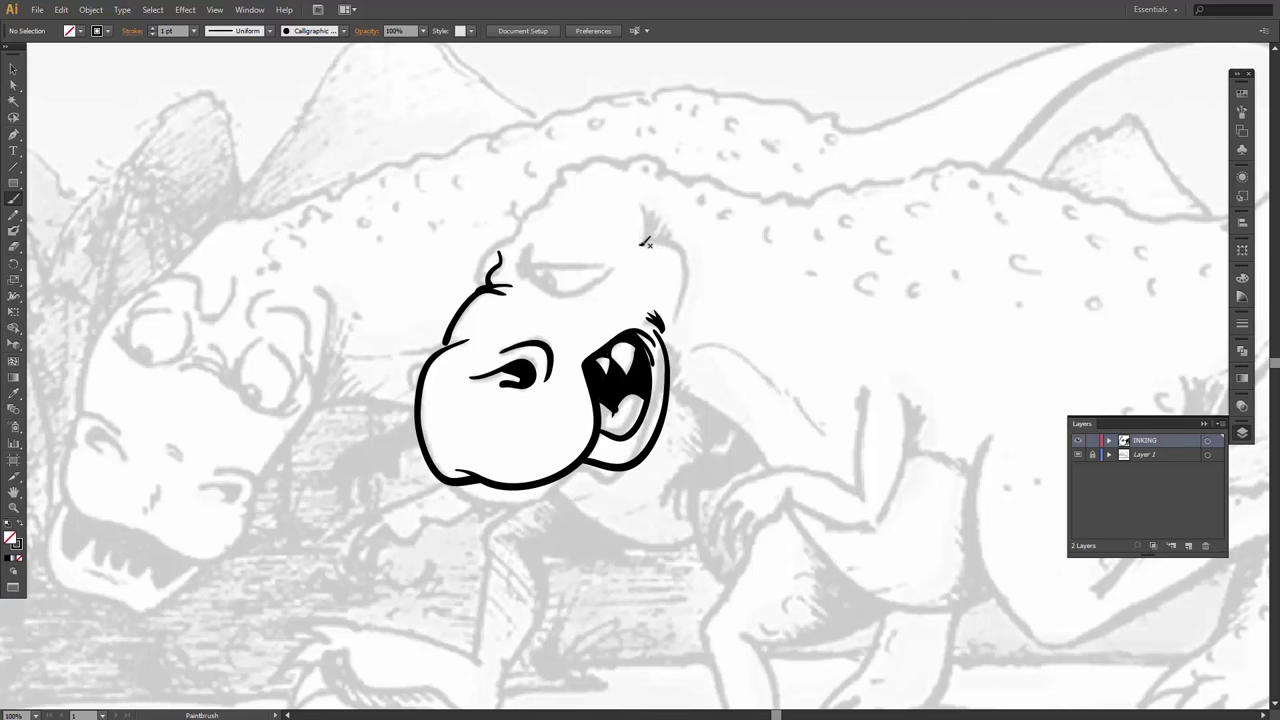
pyautogui.moveTo(641, 243)
pyautogui.mouseDown()
pyautogui.moveTo(687, 242)
pyautogui.moveTo(676, 324)
pyautogui.mouseUp()
pyautogui.moveTo(626, 185); pyautogui.dragTo(642, 238)
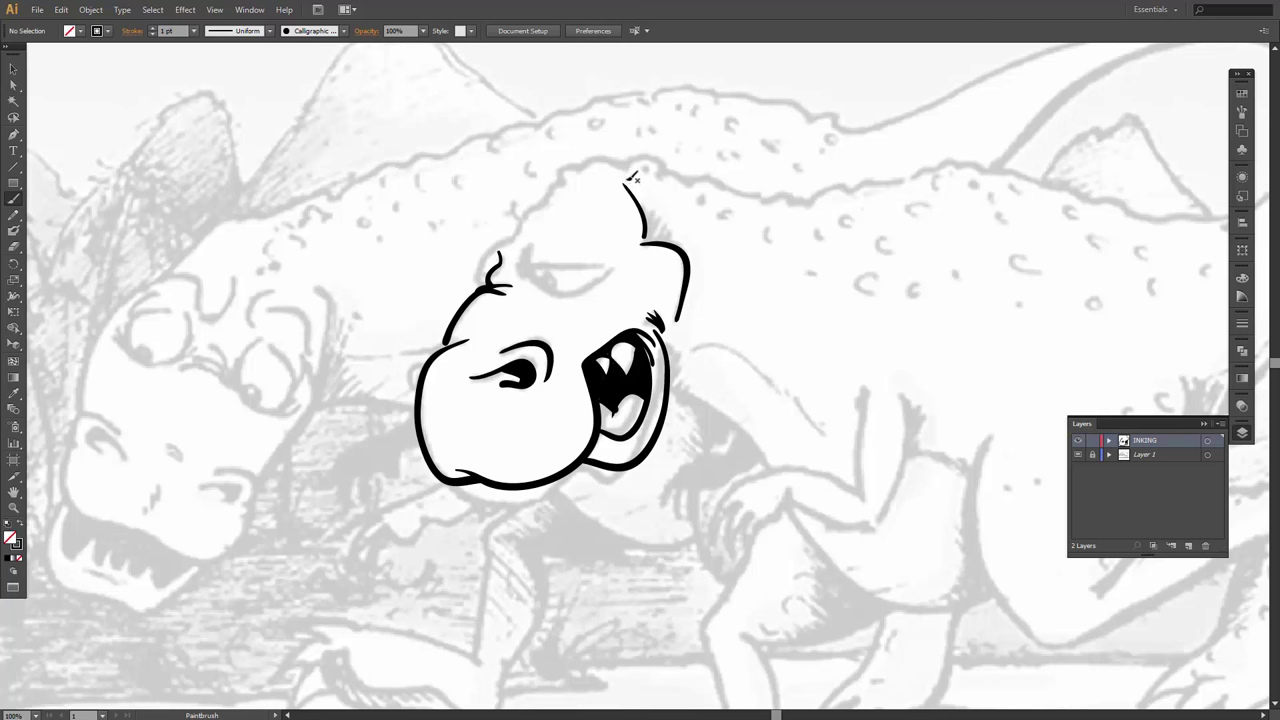
pyautogui.moveTo(648, 180); pyautogui.dragTo(651, 240)
# Ink the near eye's inner brow crease, straight upper lid and curved lower lid with the Paintbrush.
pyautogui.press('z')
pyautogui.moveTo(437, 217); pyautogui.dragTo(631, 309)
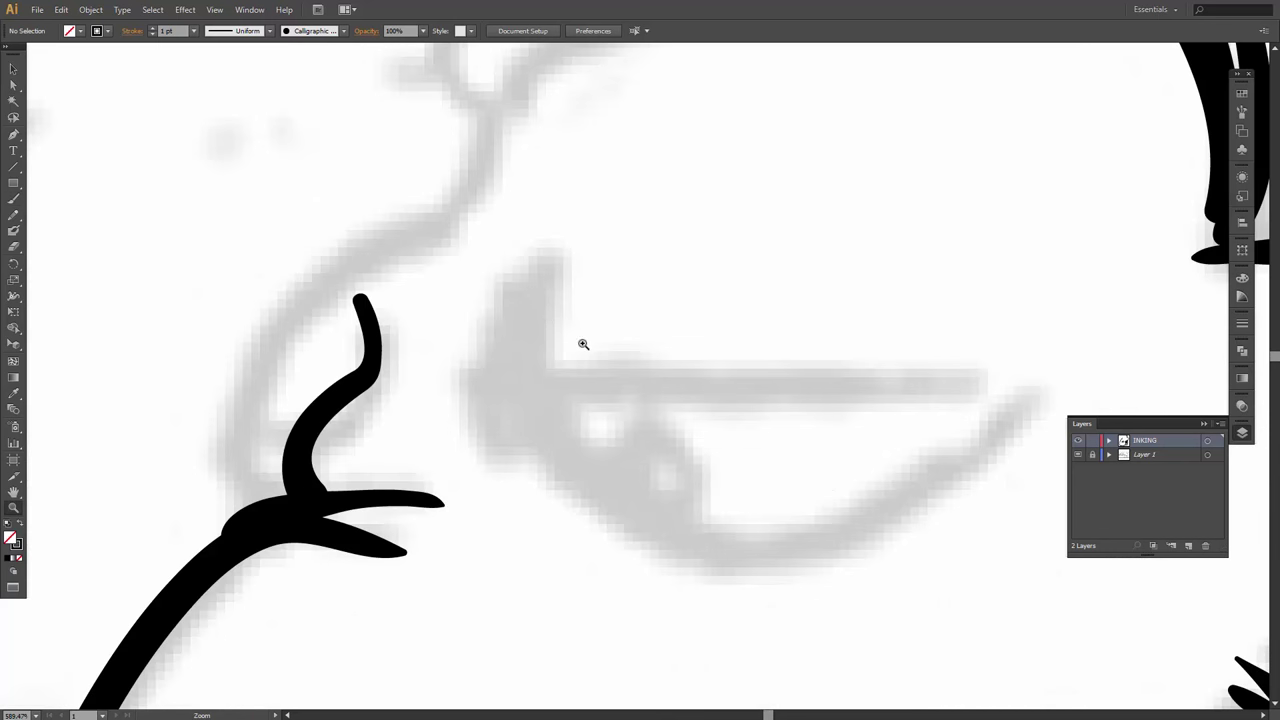
pyautogui.hotkey('ctrl', '-')
pyautogui.hotkey('ctrl', '-')
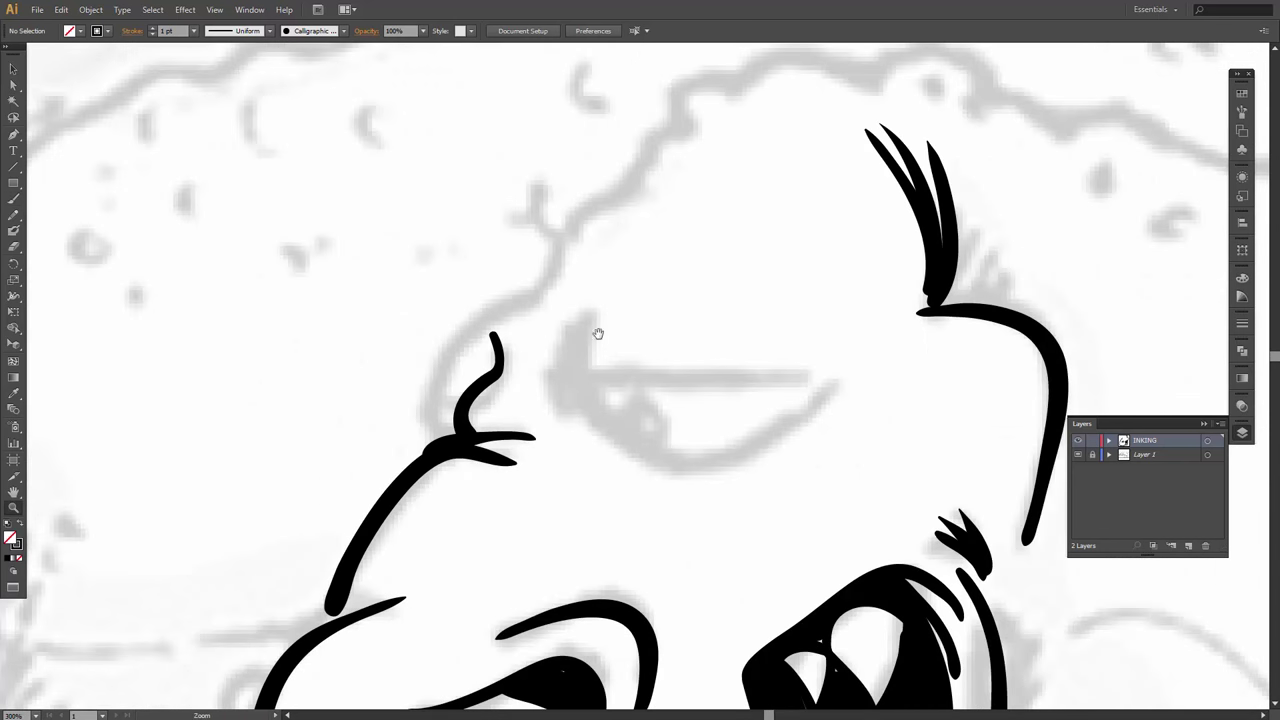
pyautogui.moveTo(621, 361); pyautogui.dragTo(561, 280)
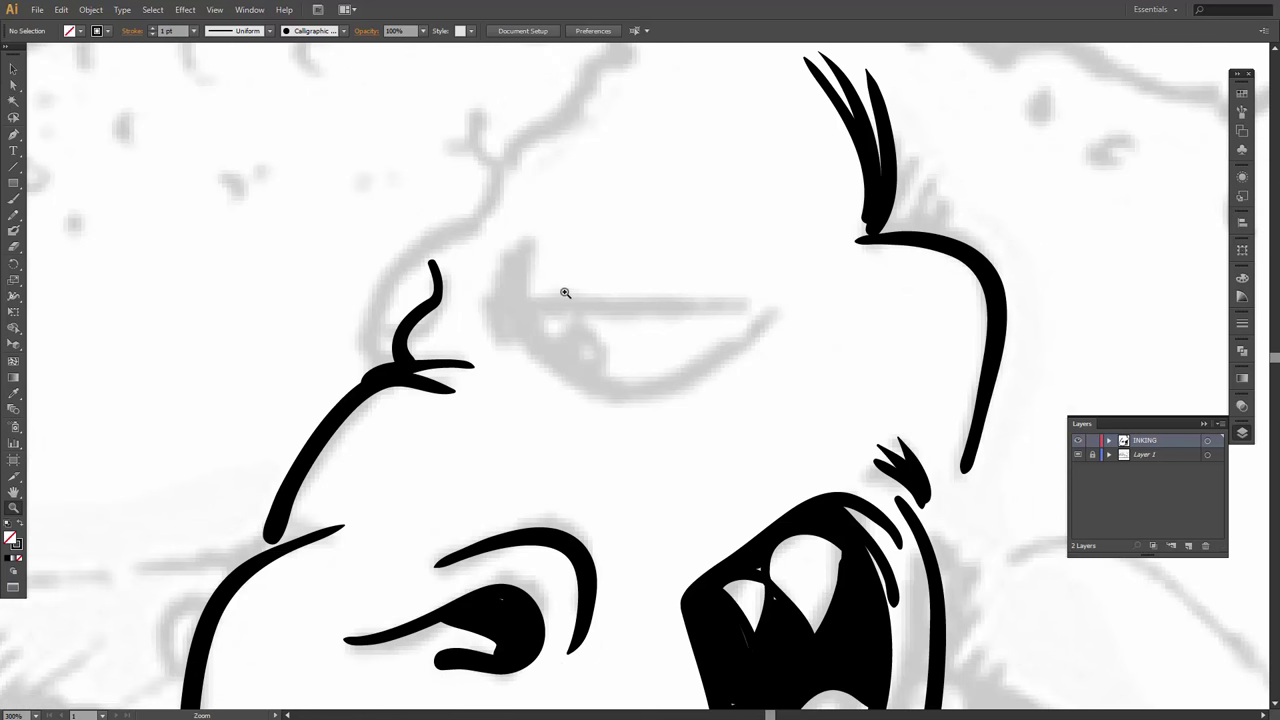
pyautogui.press('b')
pyautogui.moveTo(507, 242); pyautogui.dragTo(521, 304)
pyautogui.moveTo(490, 258)
pyautogui.mouseDown()
pyautogui.moveTo(520, 296)
pyautogui.moveTo(756, 300)
pyautogui.mouseUp()
pyautogui.moveTo(520, 298)
pyautogui.mouseDown()
pyautogui.moveTo(550, 342)
pyautogui.moveTo(618, 382)
pyautogui.moveTo(666, 388)
pyautogui.moveTo(742, 349)
pyautogui.mouseUp()
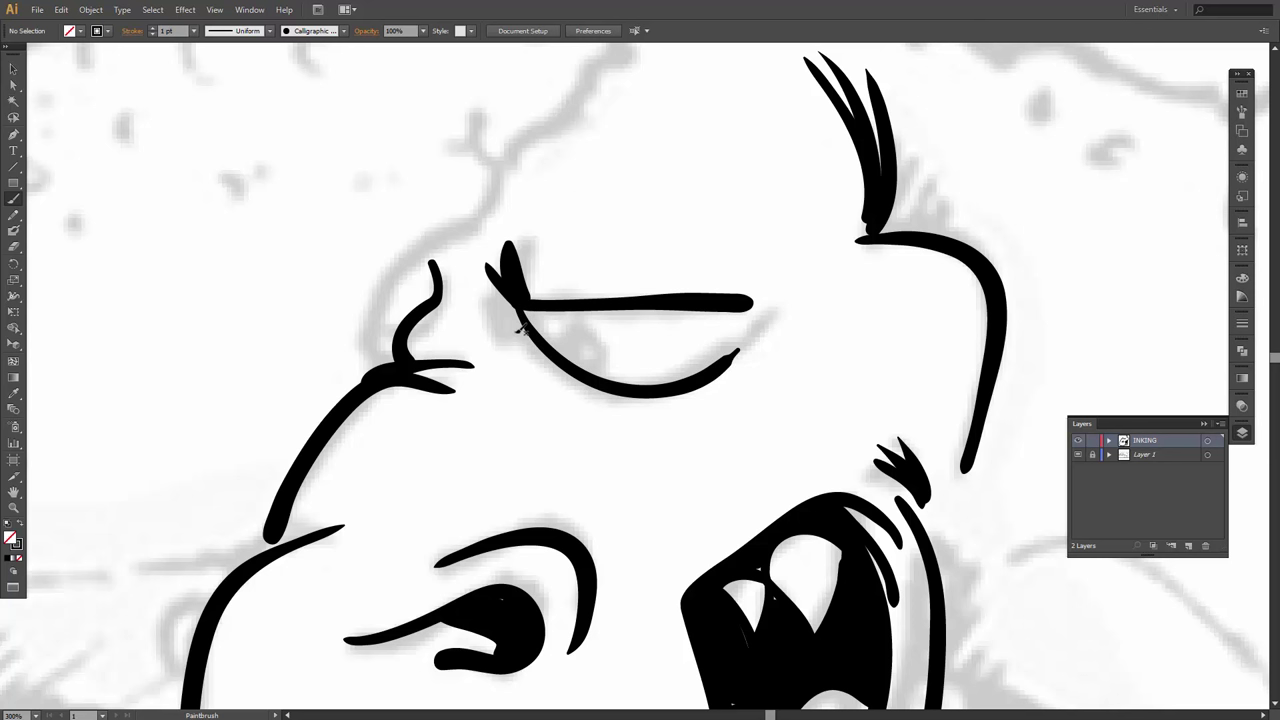
# Add wrinkle strokes under the near eye and around both its corners, and fill its pupil black around a white highlight.
pyautogui.moveTo(538, 344)
pyautogui.mouseDown()
pyautogui.moveTo(576, 384)
pyautogui.moveTo(656, 418)
pyautogui.mouseUp()
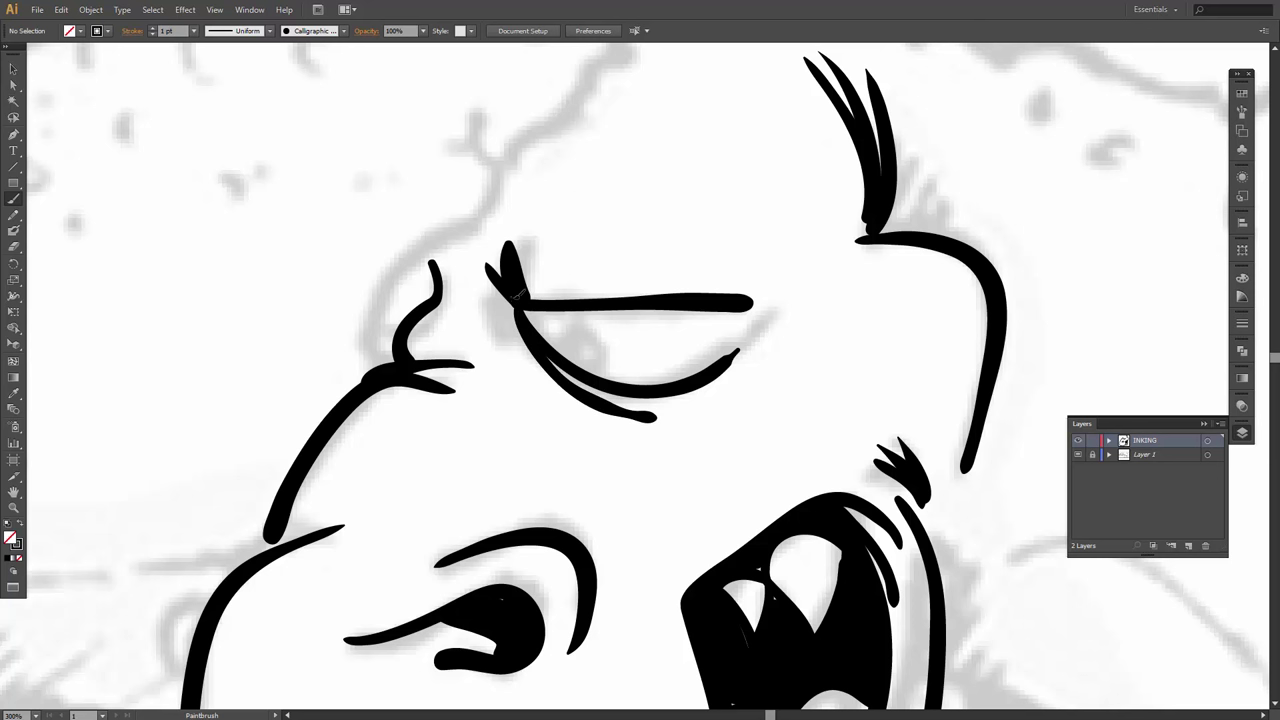
pyautogui.moveTo(514, 298)
pyautogui.mouseDown()
pyautogui.moveTo(523, 351)
pyautogui.moveTo(572, 404)
pyautogui.mouseUp()
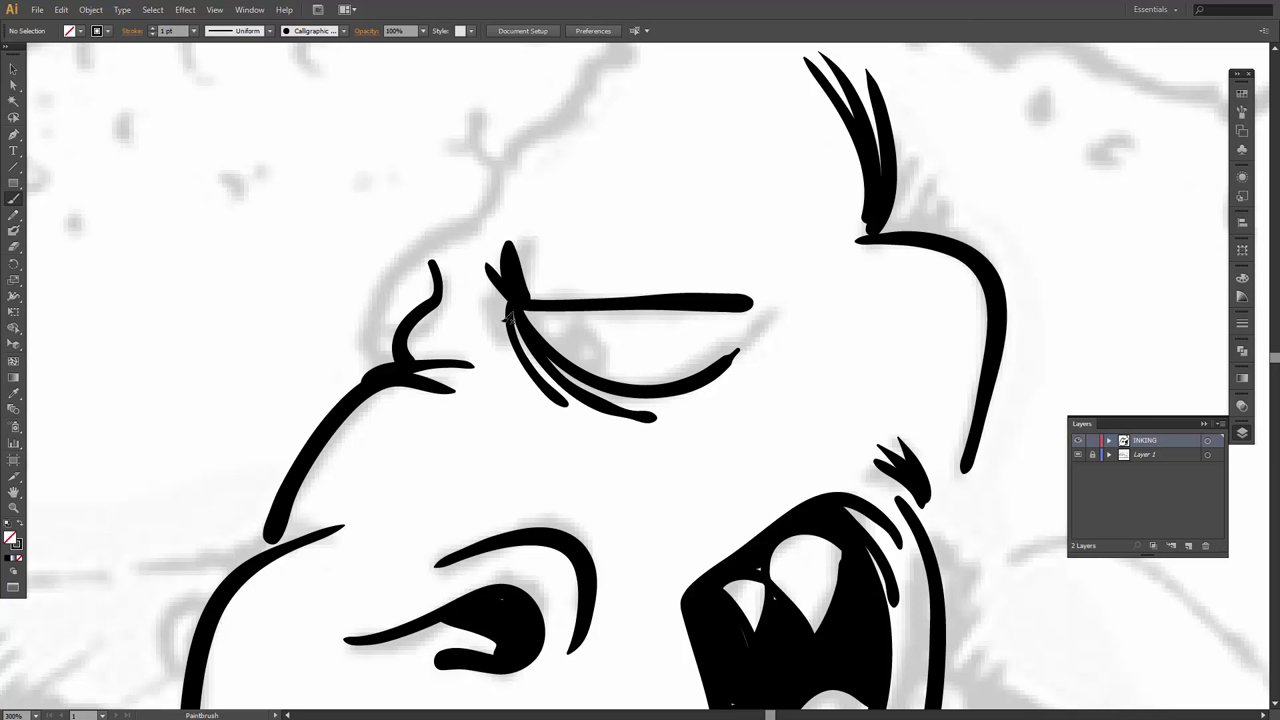
pyautogui.moveTo(512, 303); pyautogui.dragTo(507, 352)
pyautogui.moveTo(510, 304)
pyautogui.mouseDown()
pyautogui.moveTo(496, 333)
pyautogui.moveTo(513, 302)
pyautogui.moveTo(479, 289)
pyautogui.mouseUp()
pyautogui.moveTo(768, 357)
pyautogui.mouseDown()
pyautogui.moveTo(799, 356)
pyautogui.moveTo(784, 316)
pyautogui.moveTo(759, 322)
pyautogui.moveTo(794, 318)
pyautogui.moveTo(811, 350)
pyautogui.mouseUp()
pyautogui.moveTo(772, 300)
pyautogui.mouseDown()
pyautogui.moveTo(795, 300)
pyautogui.moveTo(810, 320)
pyautogui.moveTo(750, 279)
pyautogui.mouseUp()
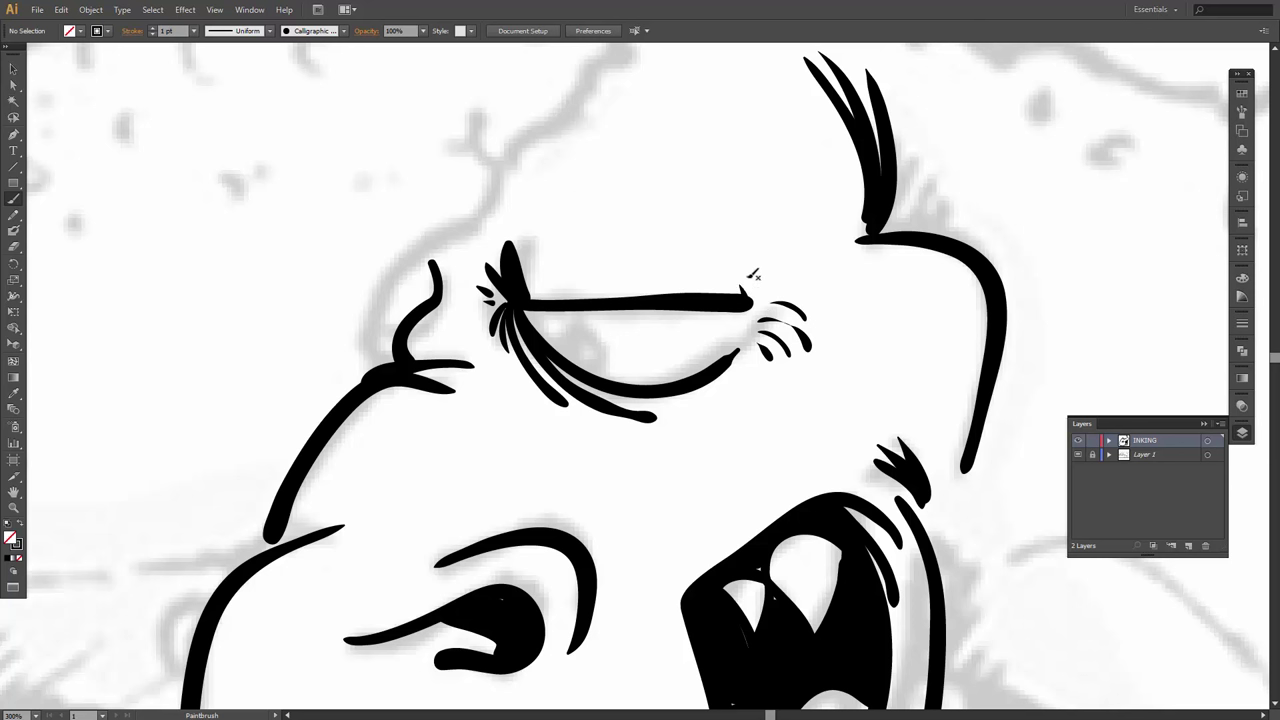
pyautogui.moveTo(556, 336)
pyautogui.mouseDown()
pyautogui.moveTo(582, 321)
pyautogui.moveTo(609, 340)
pyautogui.moveTo(604, 373)
pyautogui.moveTo(570, 328)
pyautogui.moveTo(572, 352)
pyautogui.moveTo(600, 340)
pyautogui.moveTo(592, 350)
pyautogui.moveTo(562, 338)
pyautogui.moveTo(587, 365)
pyautogui.mouseUp()
pyautogui.hotkey('shift', 'b')
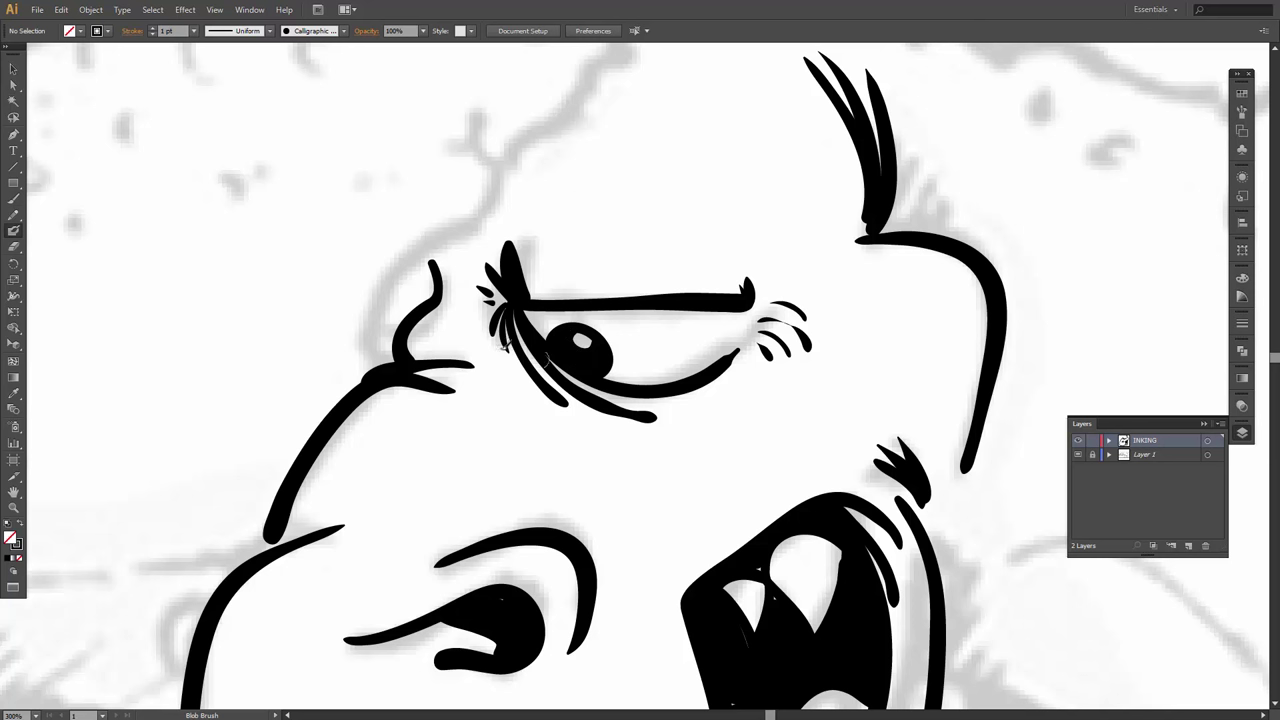
# Ink the far brow bulge and bumpy forehead edge, and draw the half-closed far eye with a black highlighted pupil.
pyautogui.press('b')
pyautogui.moveTo(350, 322)
pyautogui.mouseDown()
pyautogui.moveTo(398, 320)
pyautogui.moveTo(338, 306)
pyautogui.moveTo(348, 276)
pyautogui.moveTo(392, 234)
pyautogui.moveTo(440, 216)
pyautogui.moveTo(457, 221)
pyautogui.moveTo(454, 236)
pyautogui.moveTo(472, 150)
pyautogui.moveTo(508, 144)
pyautogui.moveTo(586, 80)
pyautogui.mouseUp()
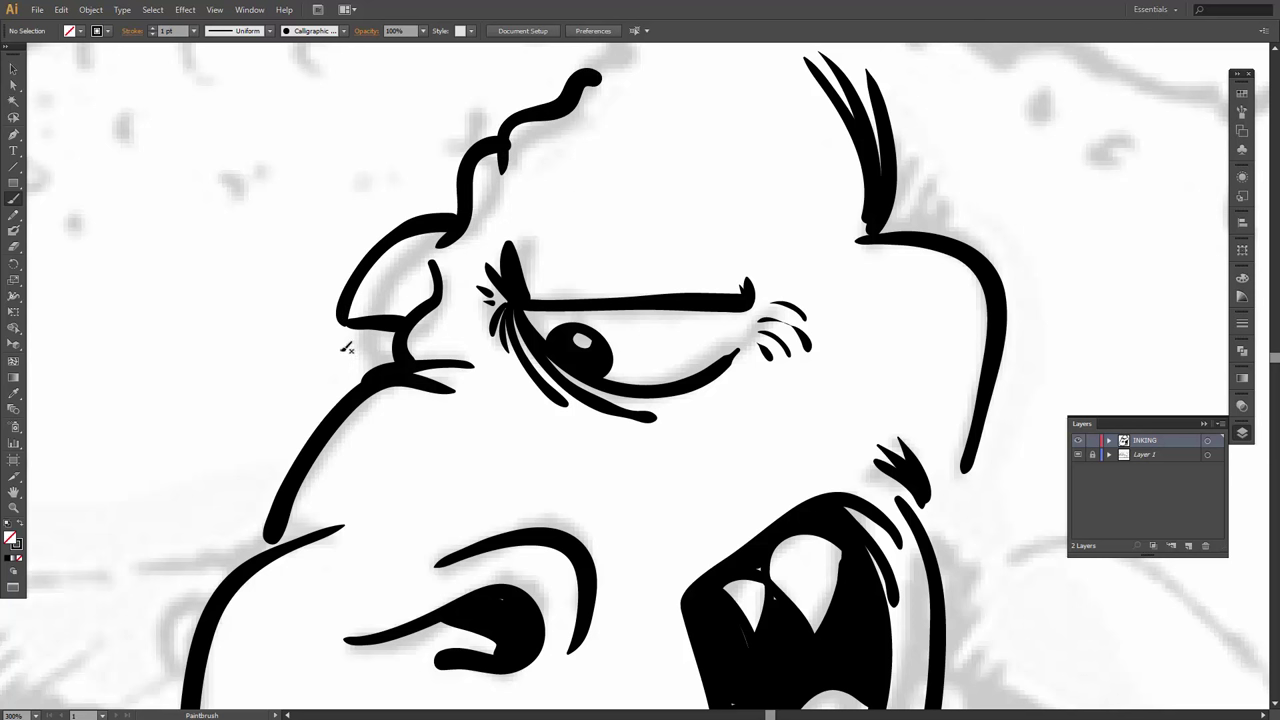
pyautogui.moveTo(340, 318)
pyautogui.mouseDown()
pyautogui.moveTo(356, 366)
pyautogui.moveTo(384, 372)
pyautogui.moveTo(388, 338)
pyautogui.moveTo(356, 354)
pyautogui.moveTo(354, 338)
pyautogui.moveTo(391, 348)
pyautogui.moveTo(364, 368)
pyautogui.moveTo(380, 340)
pyautogui.moveTo(364, 340)
pyautogui.moveTo(368, 354)
pyautogui.moveTo(388, 356)
pyautogui.moveTo(388, 344)
pyautogui.moveTo(372, 340)
pyautogui.moveTo(368, 360)
pyautogui.moveTo(372, 374)
pyautogui.mouseUp()
pyautogui.hotkey('shift', 'b')
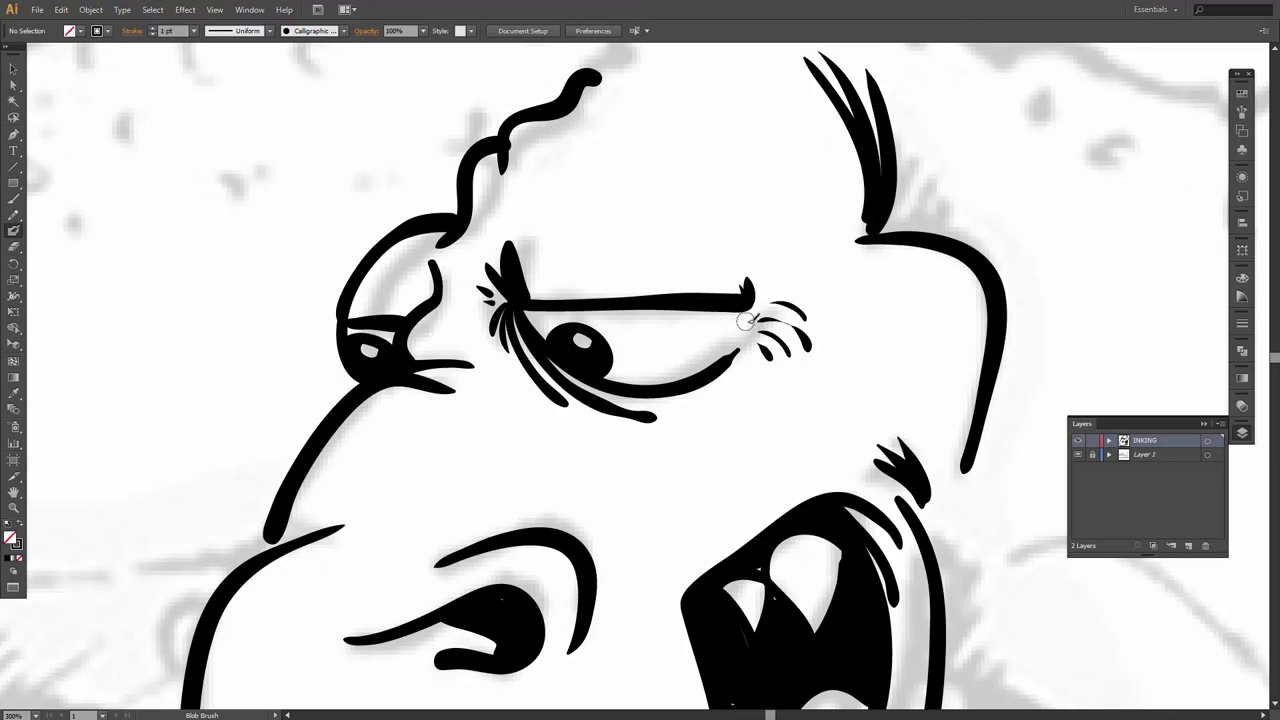
# Add short tapered shading strokes at the base of the temple crease and above the near eye's outer corner.
pyautogui.press('b')
pyautogui.moveTo(834, 200); pyautogui.dragTo(862, 228)
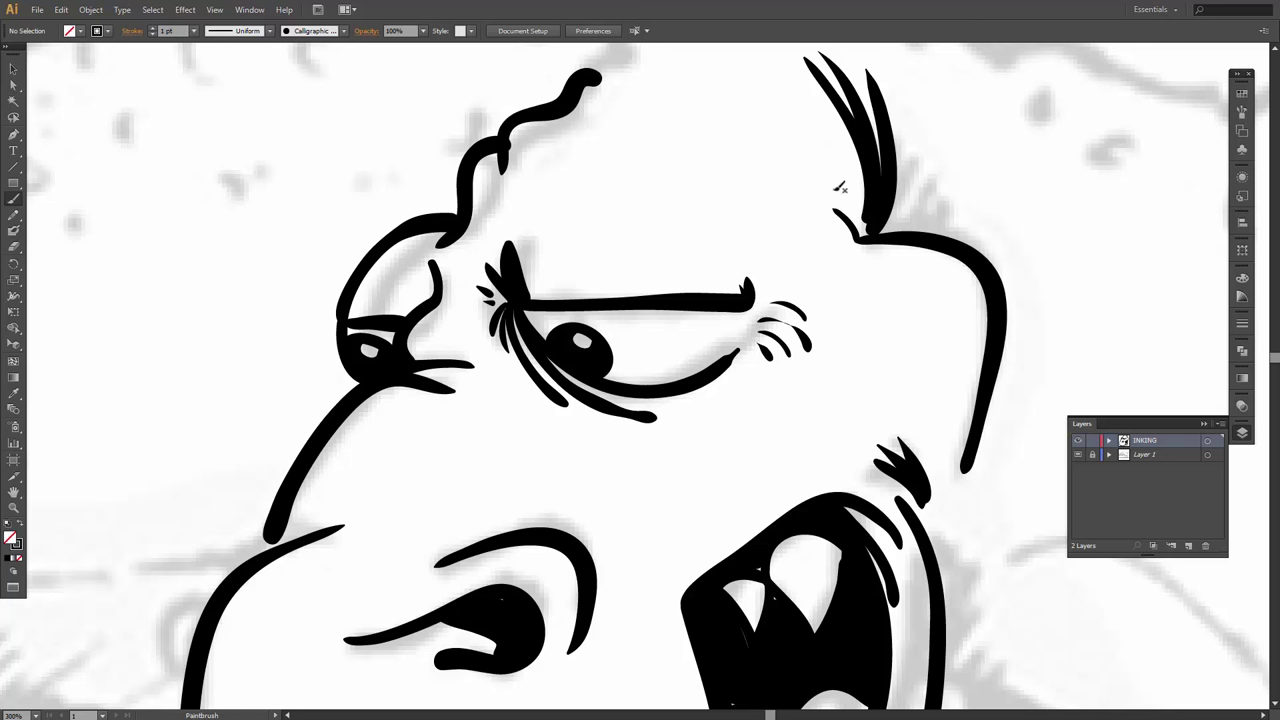
pyautogui.moveTo(836, 186); pyautogui.dragTo(864, 212)
pyautogui.moveTo(722, 240); pyautogui.dragTo(748, 265)
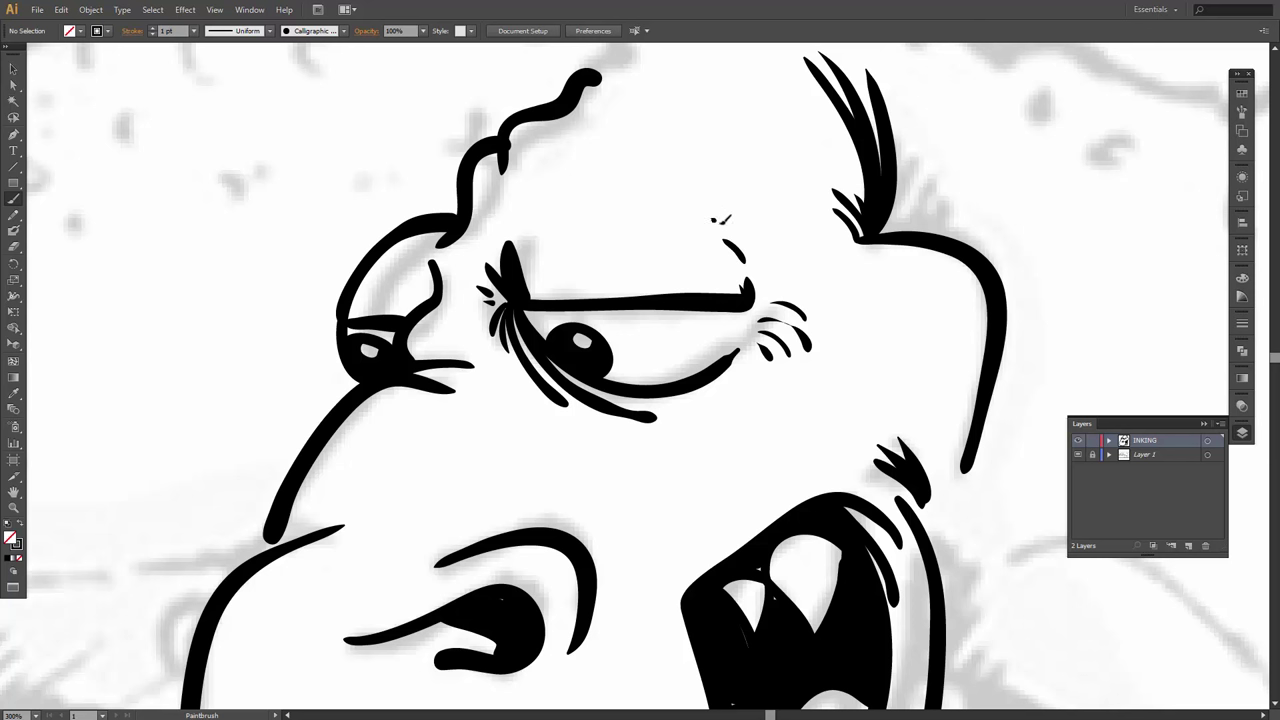
pyautogui.moveTo(712, 218)
pyautogui.mouseDown()
pyautogui.moveTo(750, 256)
pyautogui.moveTo(741, 230)
pyautogui.mouseUp()
pyautogui.moveTo(708, 186); pyautogui.dragTo(733, 214)
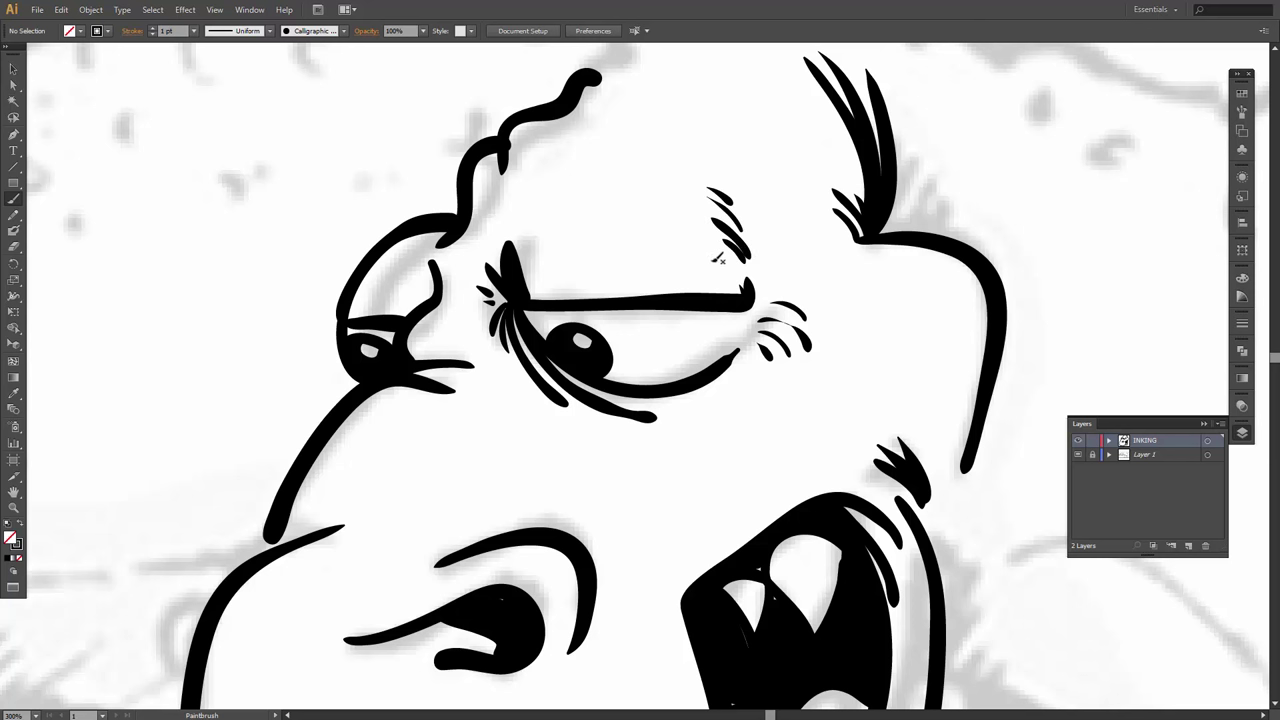
# Ink the crease across the snout bridge and the far nostril bump on the snout's outer edge, filling the bump black.
pyautogui.moveTo(297, 597); pyautogui.dragTo(357, 380)
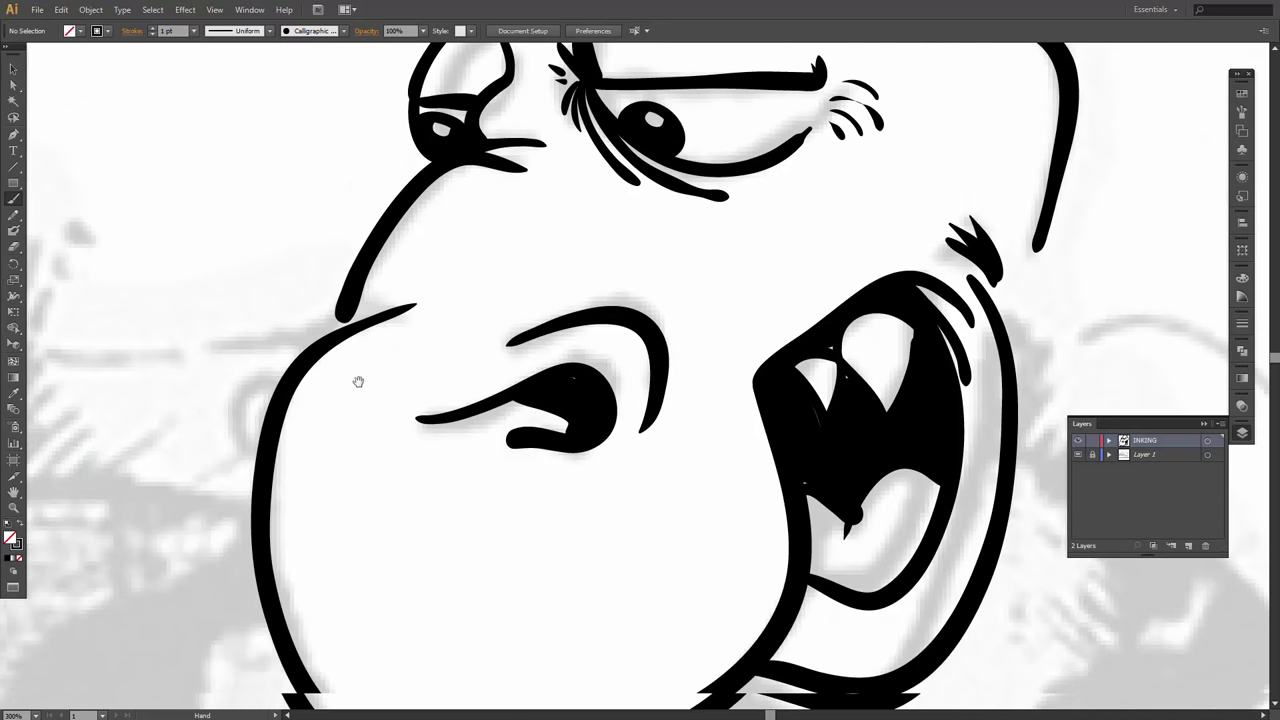
pyautogui.moveTo(333, 328)
pyautogui.mouseDown()
pyautogui.moveTo(397, 277)
pyautogui.moveTo(470, 278)
pyautogui.mouseUp()
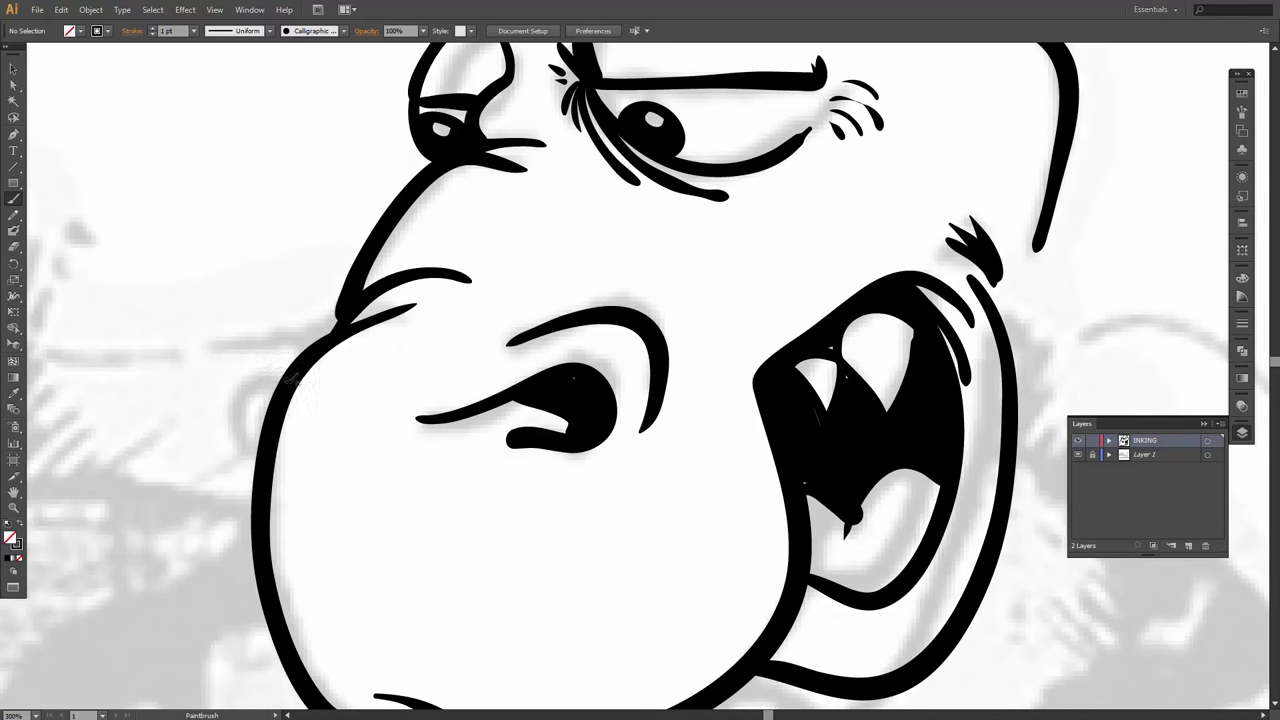
pyautogui.moveTo(286, 378)
pyautogui.mouseDown()
pyautogui.moveTo(252, 374)
pyautogui.moveTo(237, 420)
pyautogui.moveTo(268, 447)
pyautogui.moveTo(250, 424)
pyautogui.moveTo(258, 394)
pyautogui.moveTo(276, 386)
pyautogui.moveTo(266, 390)
pyautogui.mouseUp()
pyautogui.hotkey('shift', 'v')
pyautogui.hotkey('shift', 'b')
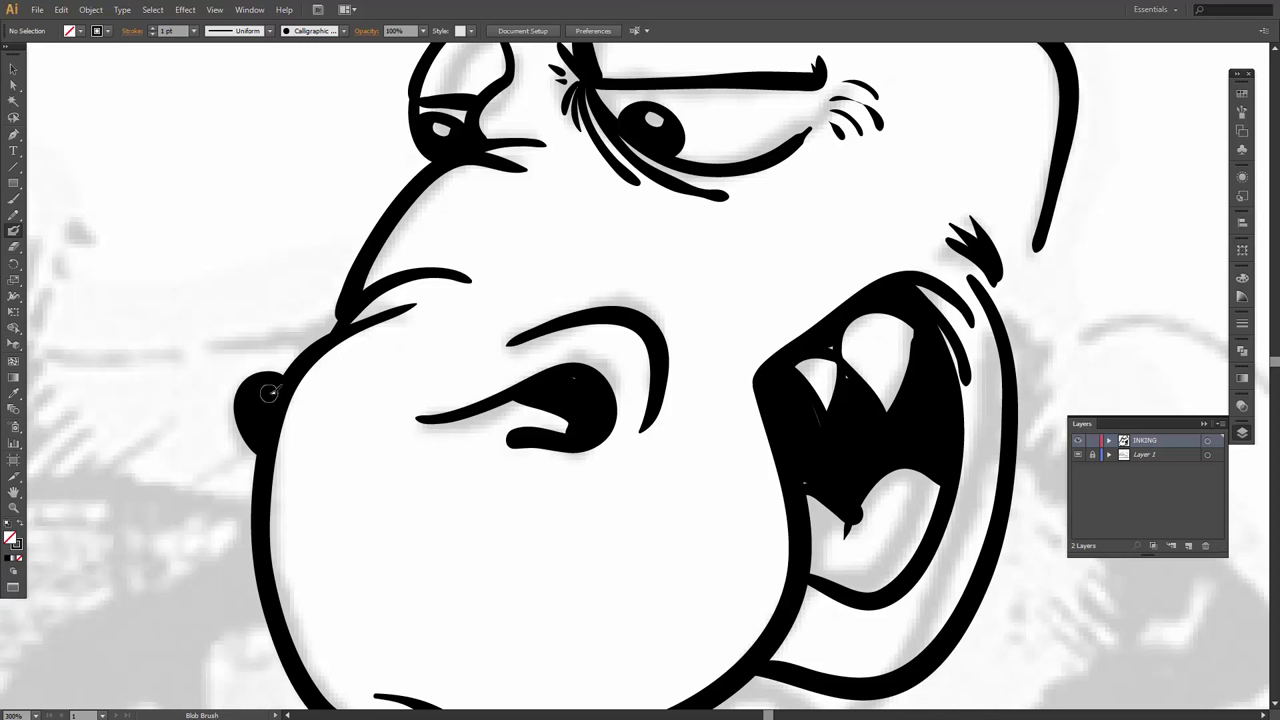
# Fill the small white gaps in the mouth with the Blob Brush and adjust the lower end anchor of the tongue line.
pyautogui.moveTo(808, 411); pyautogui.dragTo(815, 423)
pyautogui.moveTo(803, 477); pyautogui.dragTo(803, 473)
pyautogui.press('a')
pyautogui.click(844, 539)
pyautogui.keyDown('alt'); pyautogui.click(845, 539); pyautogui.keyUp('alt')
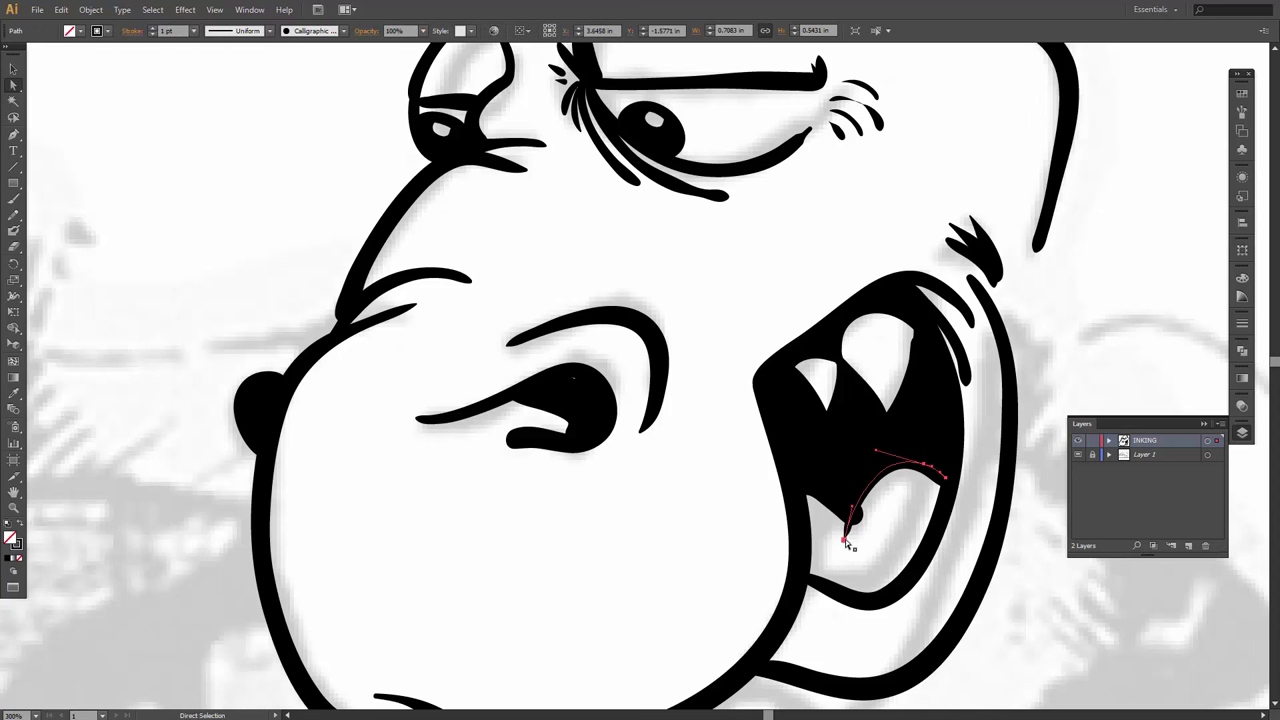
pyautogui.moveTo(845, 539); pyautogui.dragTo(850, 500)
pyautogui.click(847, 540)
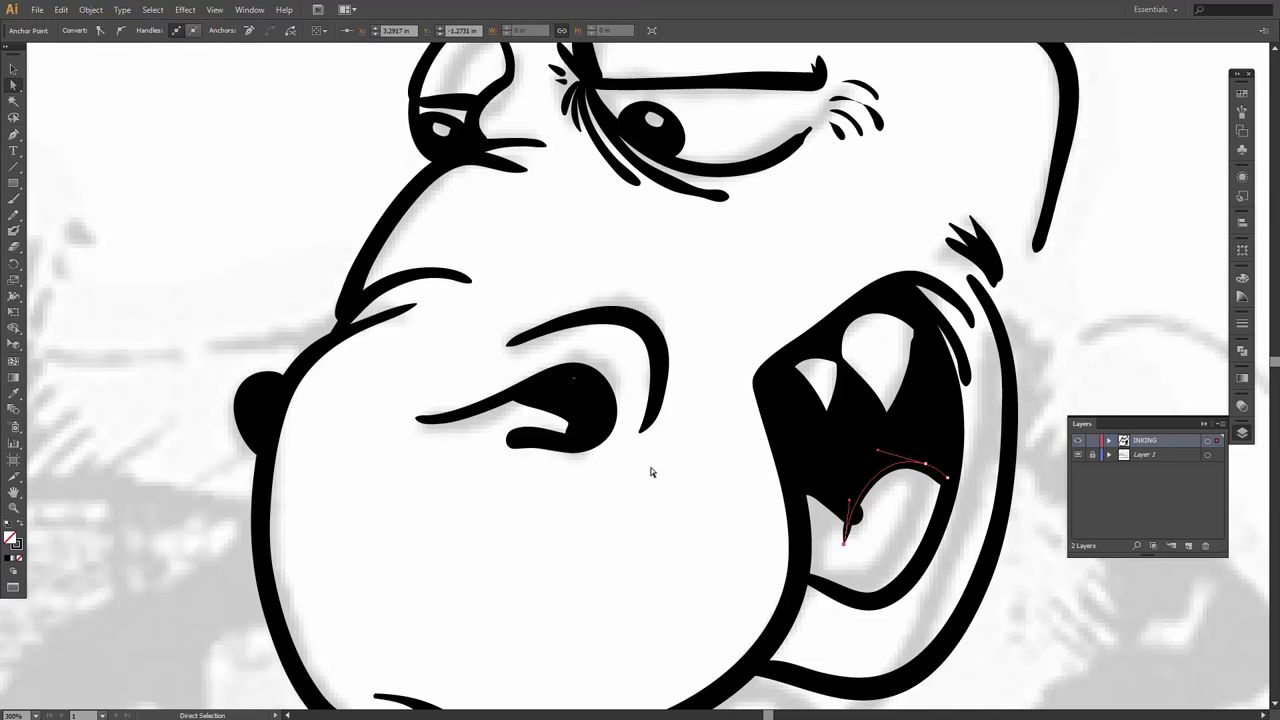
# Ink the bumpy crown of the front dinosaur's head and continue its contour down to the start of the neck.
pyautogui.press('b')
pyautogui.hotkey('ctrl', '1')
pyautogui.moveTo(729, 303); pyautogui.dragTo(484, 411)
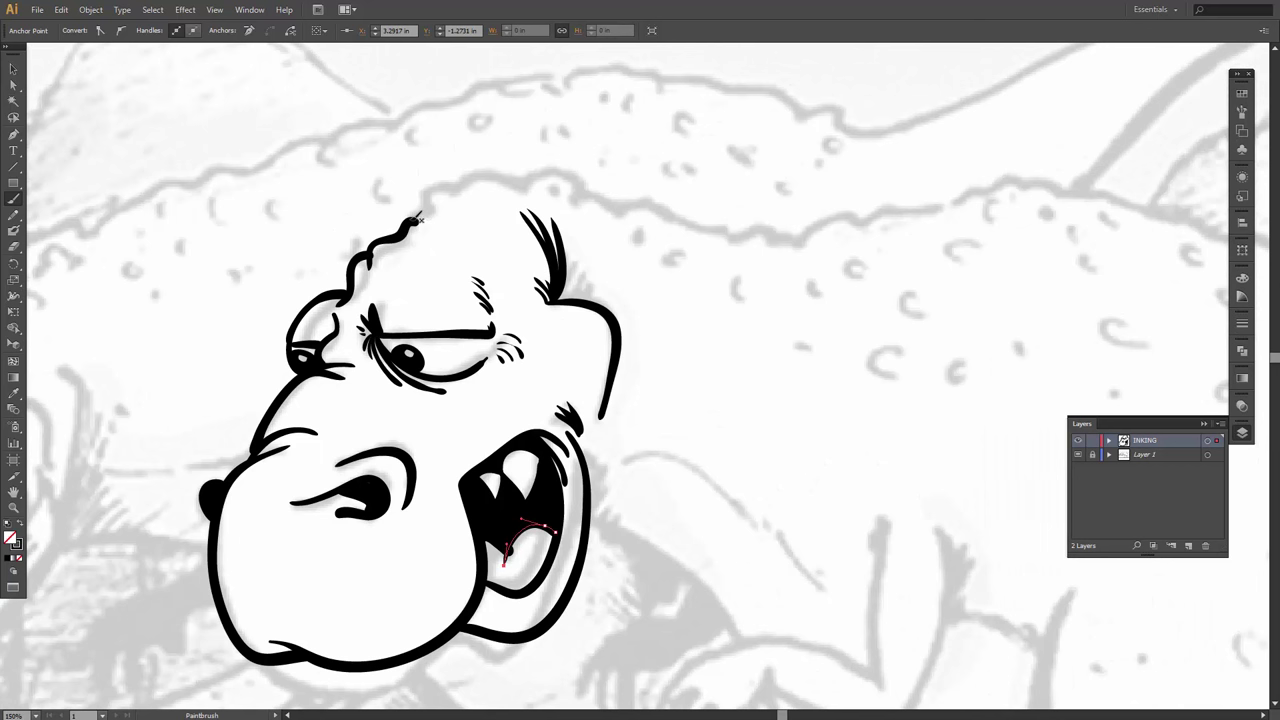
pyautogui.moveTo(430, 203)
pyautogui.mouseDown()
pyautogui.moveTo(463, 212)
pyautogui.moveTo(447, 184)
pyautogui.moveTo(505, 166)
pyautogui.moveTo(562, 196)
pyautogui.moveTo(535, 172)
pyautogui.moveTo(568, 166)
pyautogui.mouseUp()
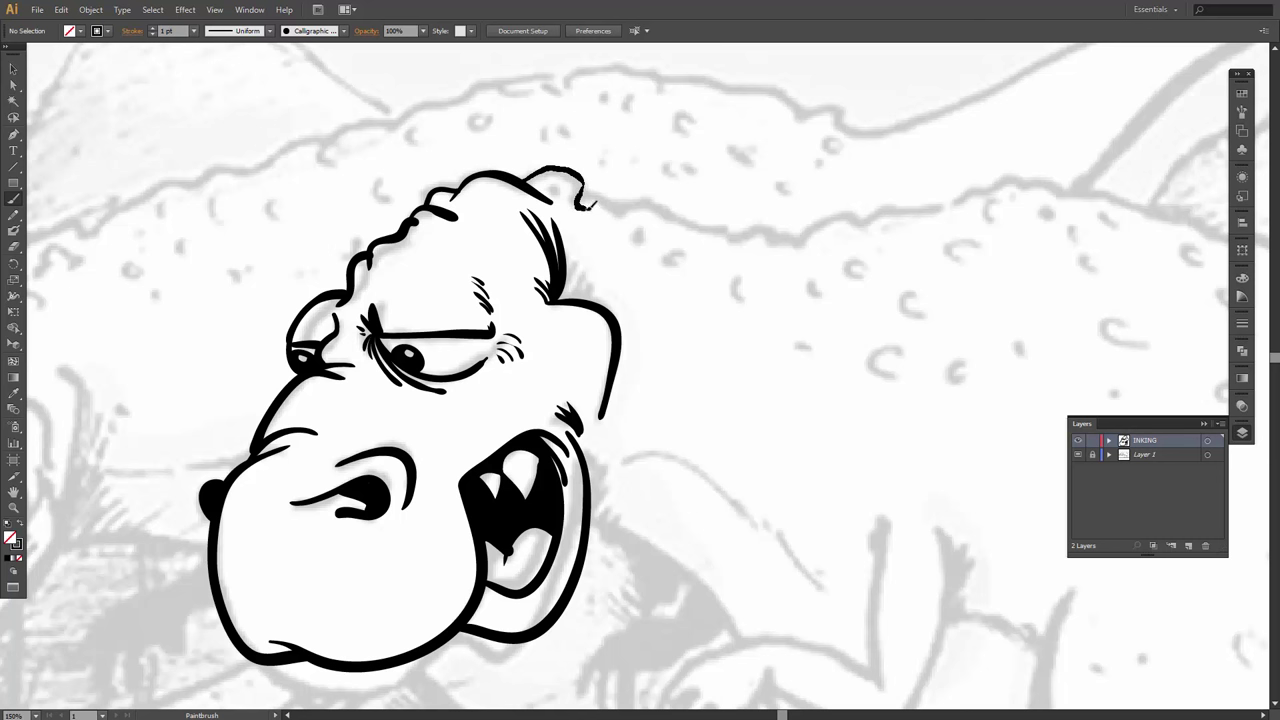
pyautogui.moveTo(604, 214)
pyautogui.mouseDown()
pyautogui.moveTo(591, 185)
pyautogui.moveTo(655, 222)
pyautogui.mouseUp()
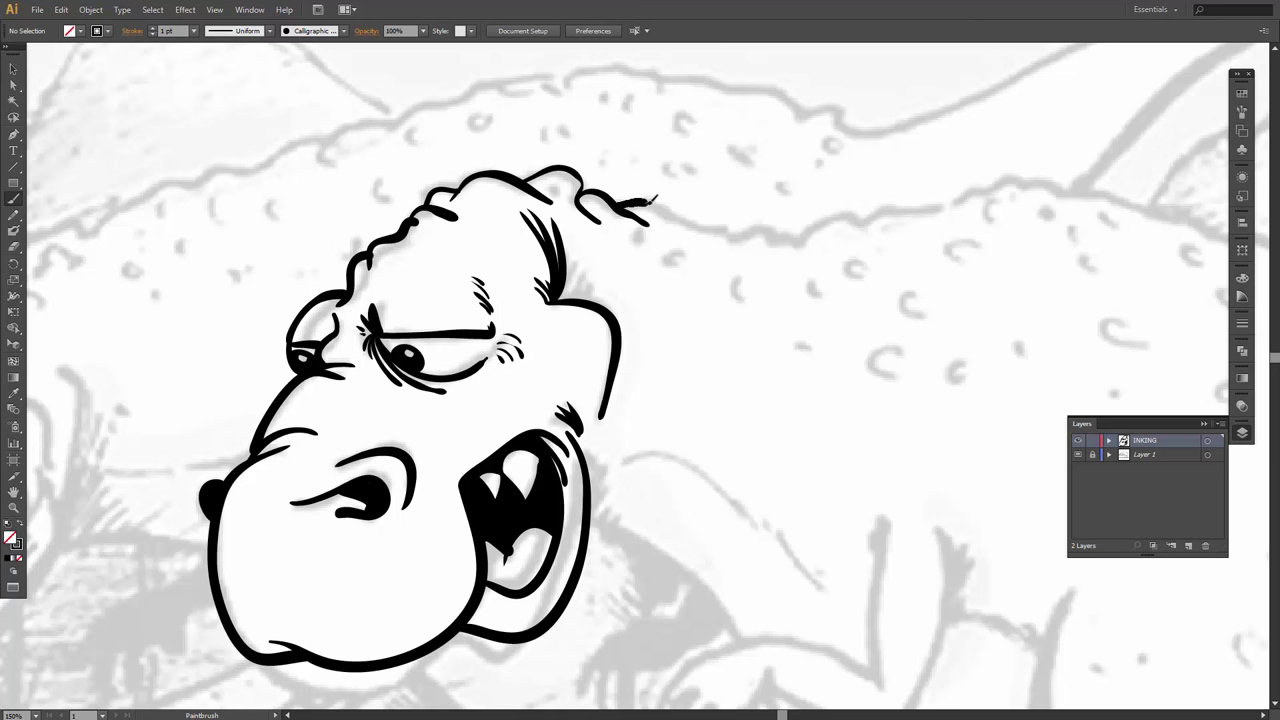
# Ink the bumpy contour of the neck and back, redoing a stray stroke, and continue along the tail's upper edge to its tip.
pyautogui.moveTo(652, 199)
pyautogui.mouseDown()
pyautogui.moveTo(827, 254)
pyautogui.moveTo(836, 220)
pyautogui.mouseUp()
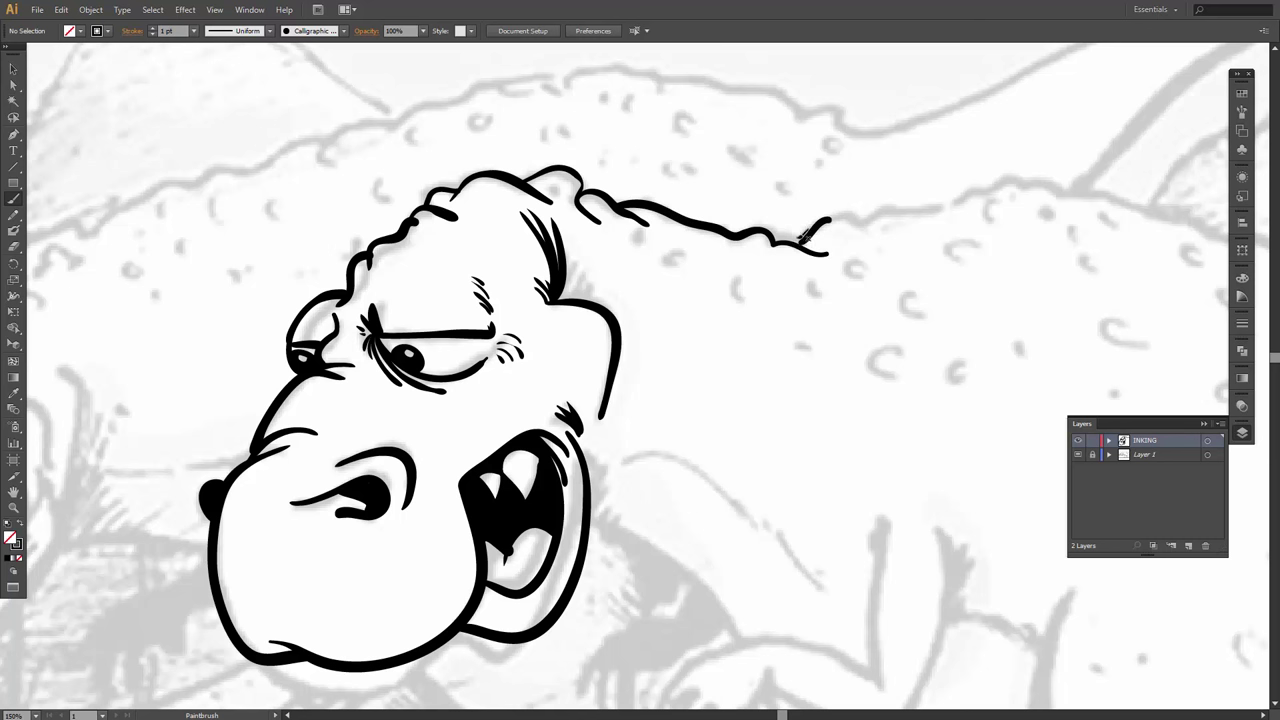
pyautogui.hotkey('ctrl', 'z')
pyautogui.moveTo(838, 213)
pyautogui.mouseDown()
pyautogui.moveTo(900, 232)
pyautogui.moveTo(874, 215)
pyautogui.moveTo(900, 203)
pyautogui.moveTo(971, 210)
pyautogui.moveTo(815, 243)
pyautogui.moveTo(584, 256)
pyautogui.mouseUp()
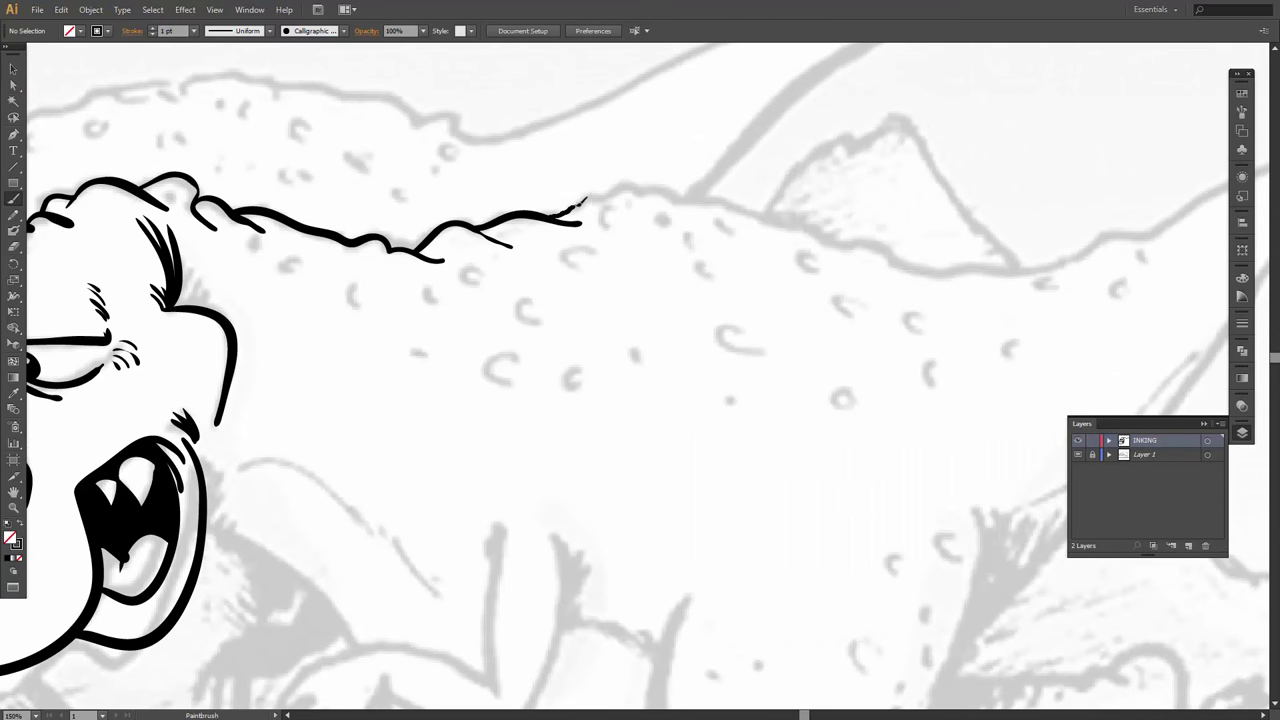
pyautogui.moveTo(630, 198)
pyautogui.mouseDown()
pyautogui.moveTo(655, 186)
pyautogui.moveTo(738, 202)
pyautogui.moveTo(914, 268)
pyautogui.moveTo(554, 337)
pyautogui.moveTo(516, 307)
pyautogui.moveTo(686, 288)
pyautogui.moveTo(746, 258)
pyautogui.moveTo(778, 264)
pyautogui.moveTo(795, 247)
pyautogui.moveTo(780, 248)
pyautogui.moveTo(843, 212)
pyautogui.moveTo(976, 170)
pyautogui.moveTo(1097, 195)
pyautogui.moveTo(1147, 246)
pyautogui.mouseUp()
pyautogui.press('space')
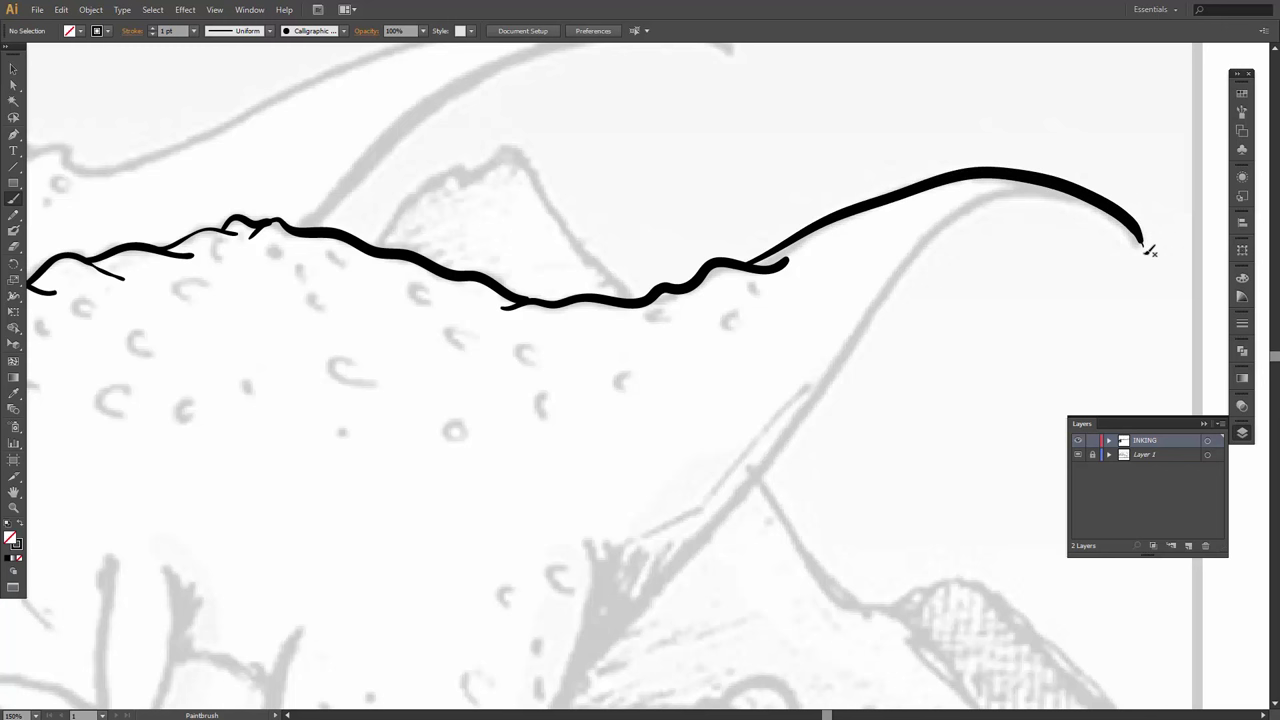
# Ink the underside of the tail from its tip to the rump and the curved body line beneath the tail's base.
pyautogui.press('space')
pyautogui.moveTo(946, 357); pyautogui.dragTo(913, 262)
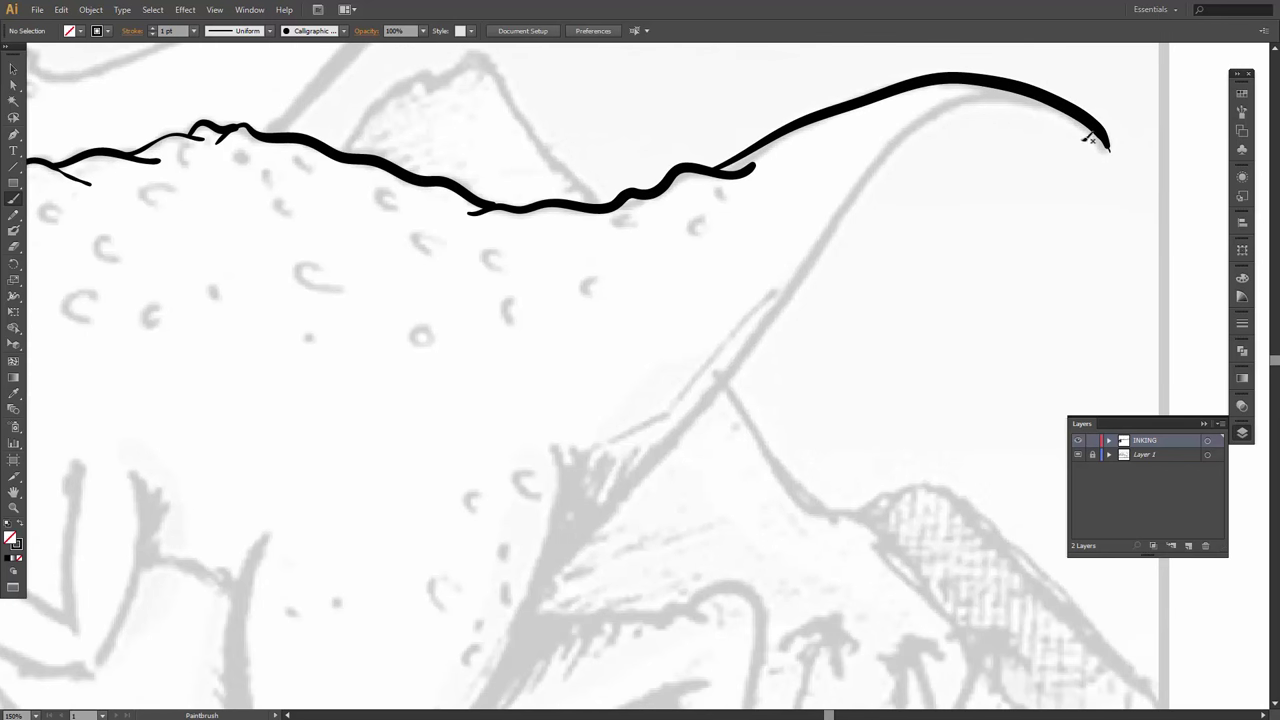
pyautogui.moveTo(1110, 144)
pyautogui.mouseDown()
pyautogui.moveTo(1078, 110)
pyautogui.moveTo(1009, 91)
pyautogui.moveTo(899, 136)
pyautogui.moveTo(667, 460)
pyautogui.moveTo(535, 590)
pyautogui.mouseUp()
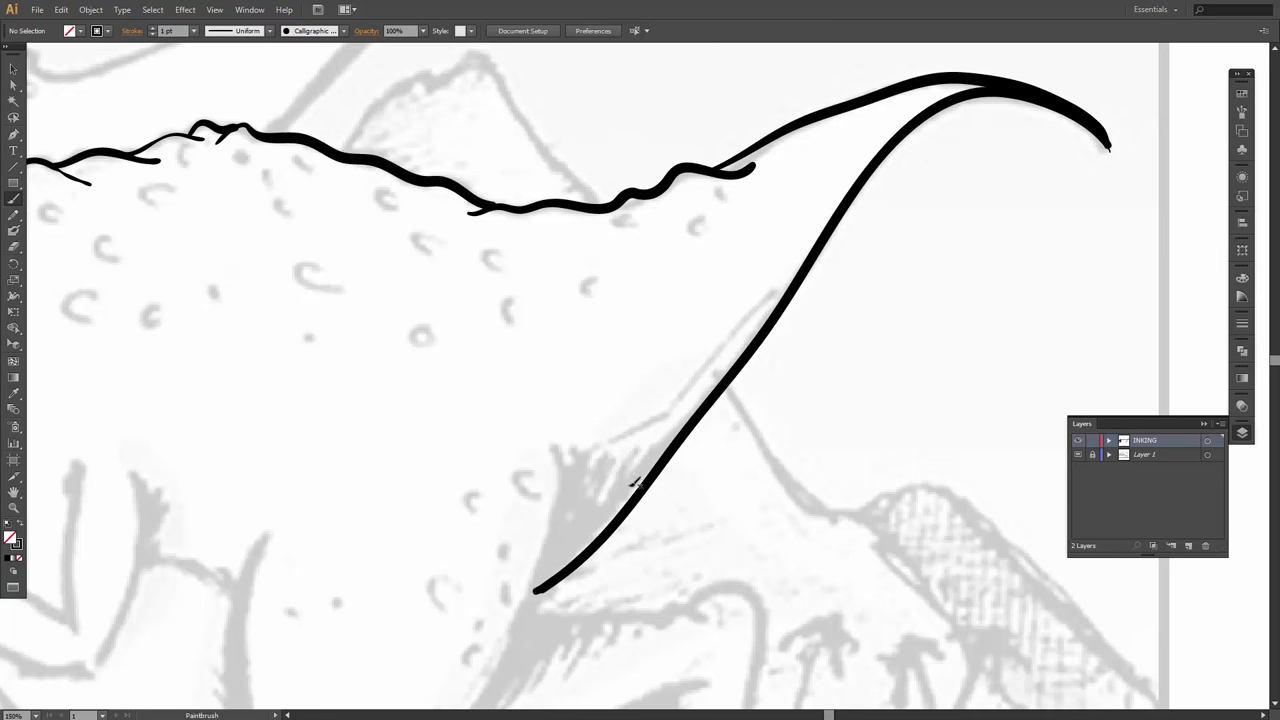
pyautogui.scroll(-5, 634, 482)
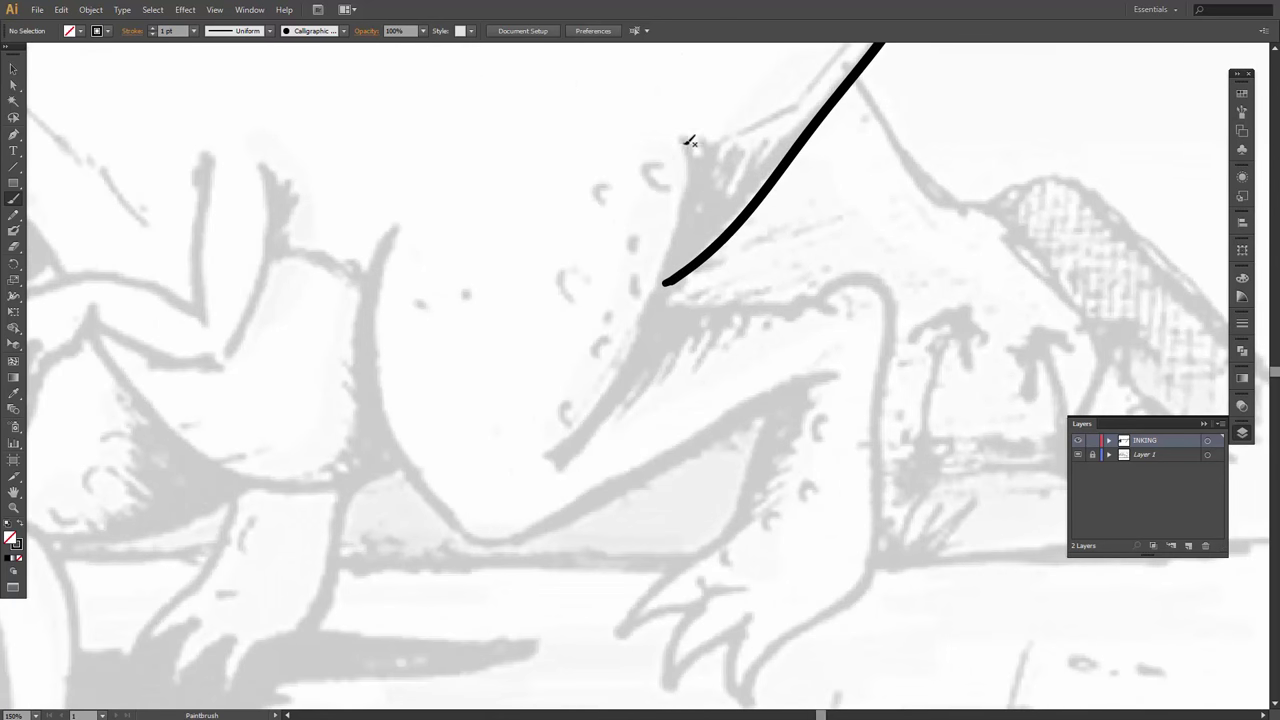
pyautogui.moveTo(686, 141)
pyautogui.mouseDown()
pyautogui.moveTo(690, 192)
pyautogui.moveTo(658, 297)
pyautogui.moveTo(606, 400)
pyautogui.moveTo(543, 474)
pyautogui.mouseUp()
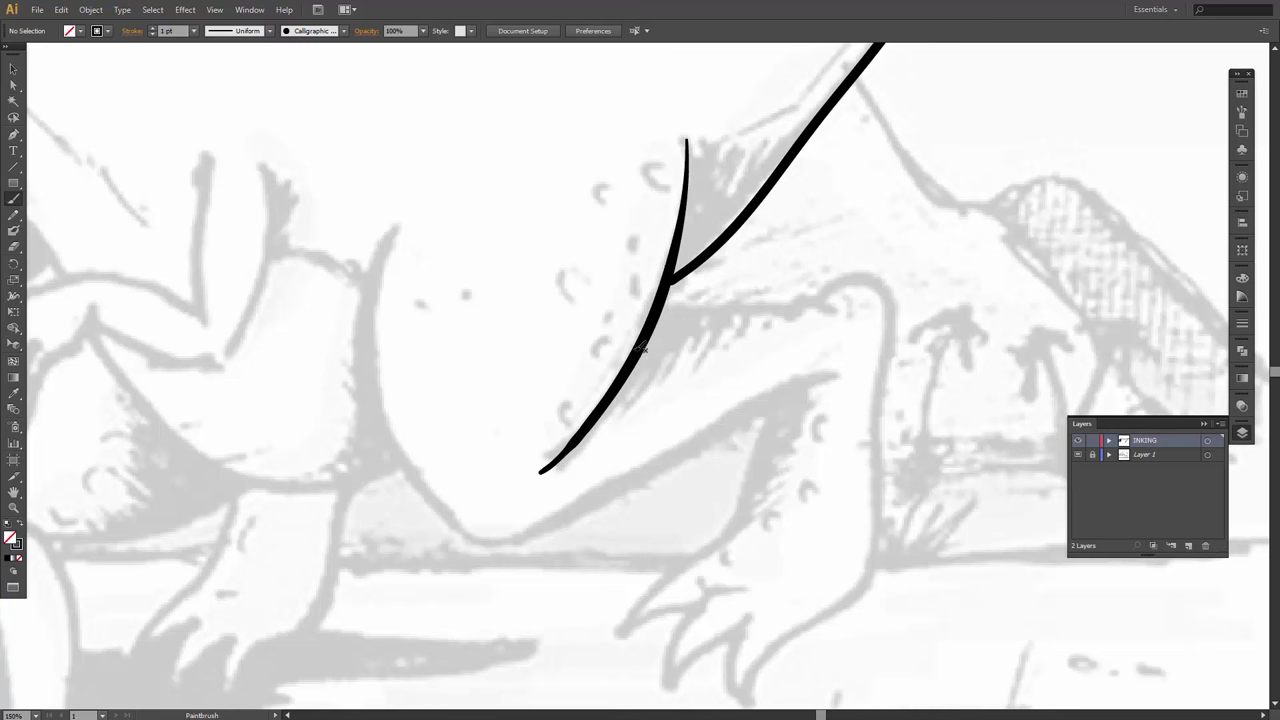
# Ink the front dinosaur's raised hind leg: the thigh's front curve and underside, the knee, and both edges of the shin.
pyautogui.moveTo(668, 303)
pyautogui.mouseDown()
pyautogui.moveTo(800, 310)
pyautogui.moveTo(826, 297)
pyautogui.moveTo(850, 312)
pyautogui.moveTo(866, 272)
pyautogui.moveTo(900, 294)
pyautogui.moveTo(872, 410)
pyautogui.moveTo(880, 526)
pyautogui.moveTo(868, 582)
pyautogui.mouseUp()
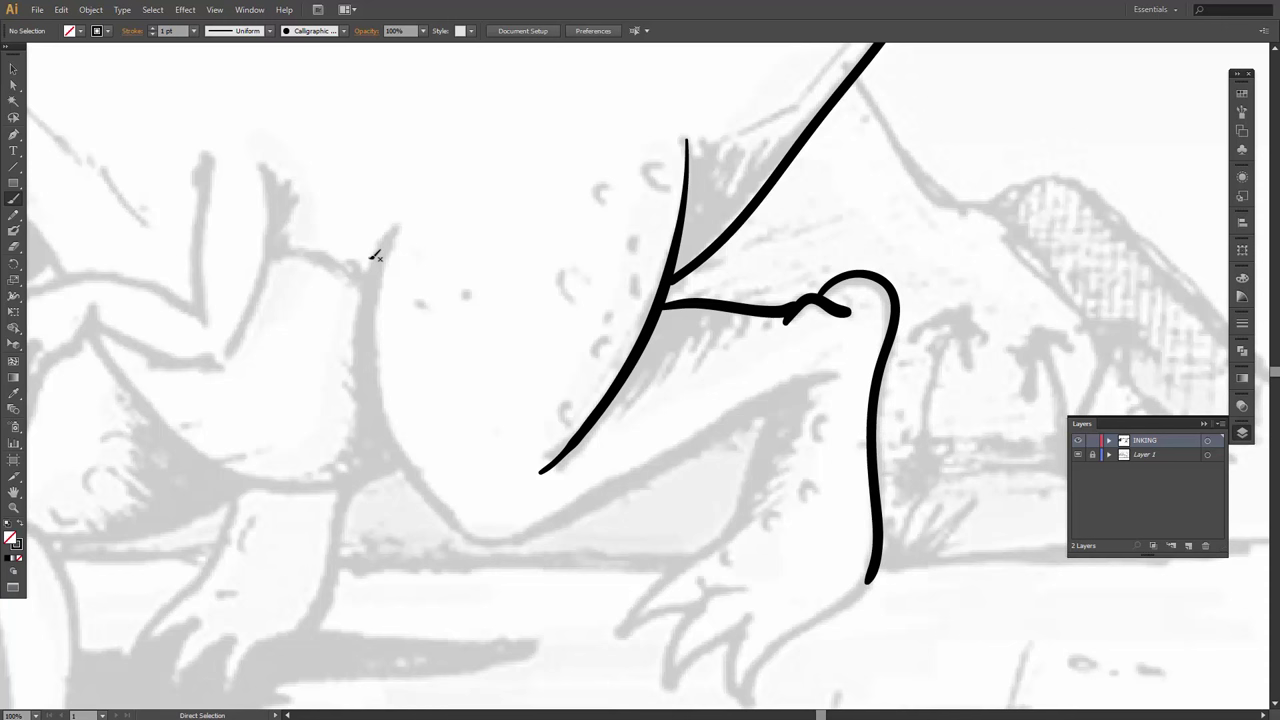
pyautogui.hotkey('ctrl', '-')
pyautogui.hotkey('ctrl', '-')
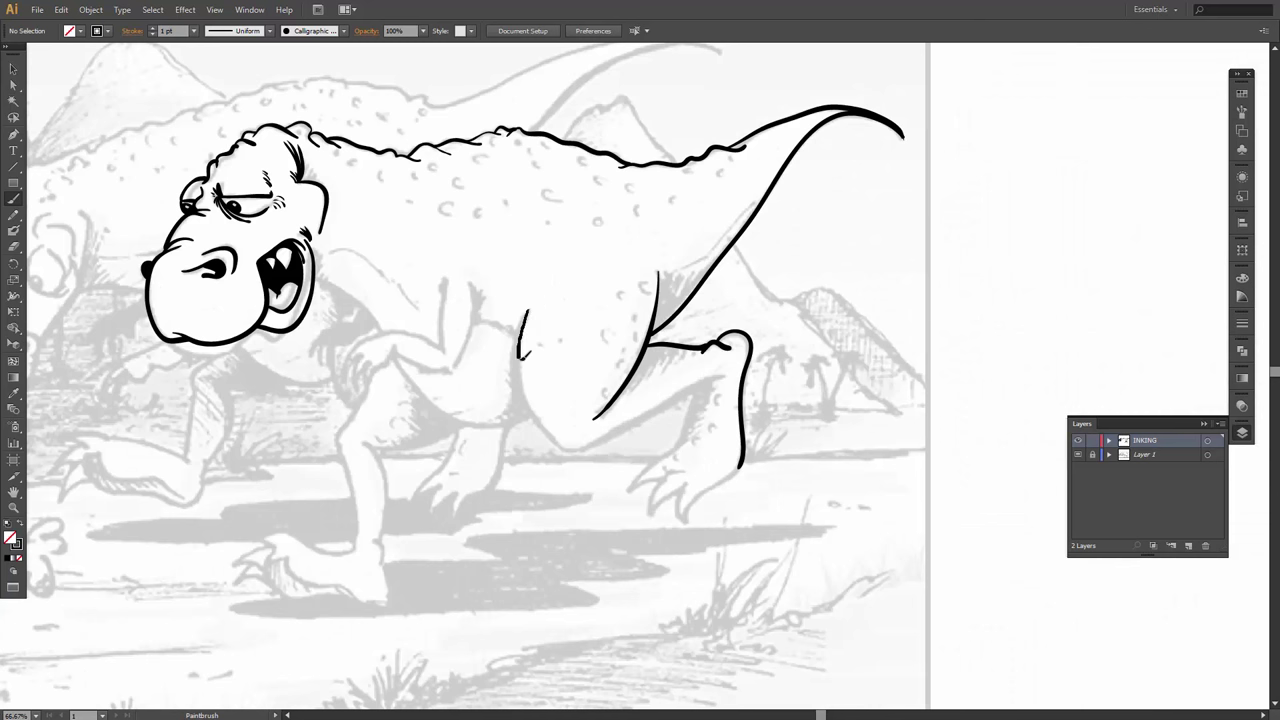
pyautogui.moveTo(520, 358)
pyautogui.mouseDown()
pyautogui.moveTo(542, 438)
pyautogui.moveTo(575, 449)
pyautogui.moveTo(599, 436)
pyautogui.mouseUp()
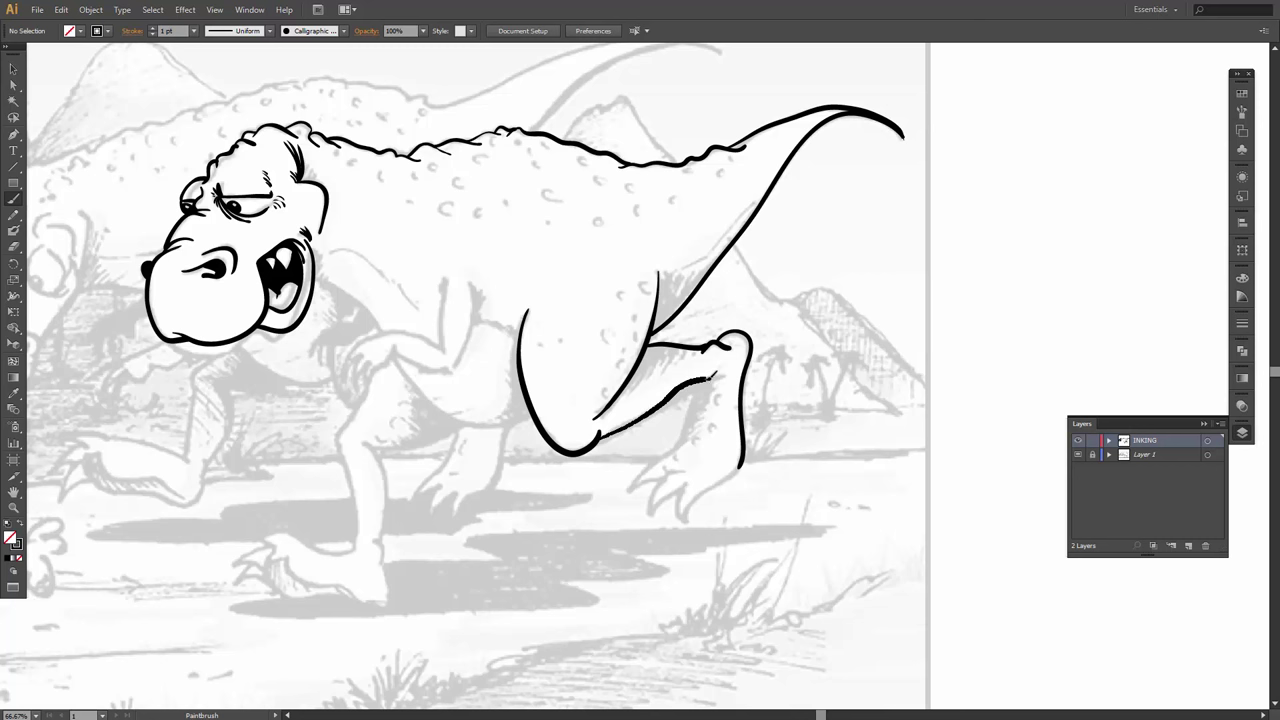
pyautogui.moveTo(722, 377)
pyautogui.mouseDown()
pyautogui.moveTo(657, 397)
pyautogui.moveTo(682, 434)
pyautogui.mouseUp()
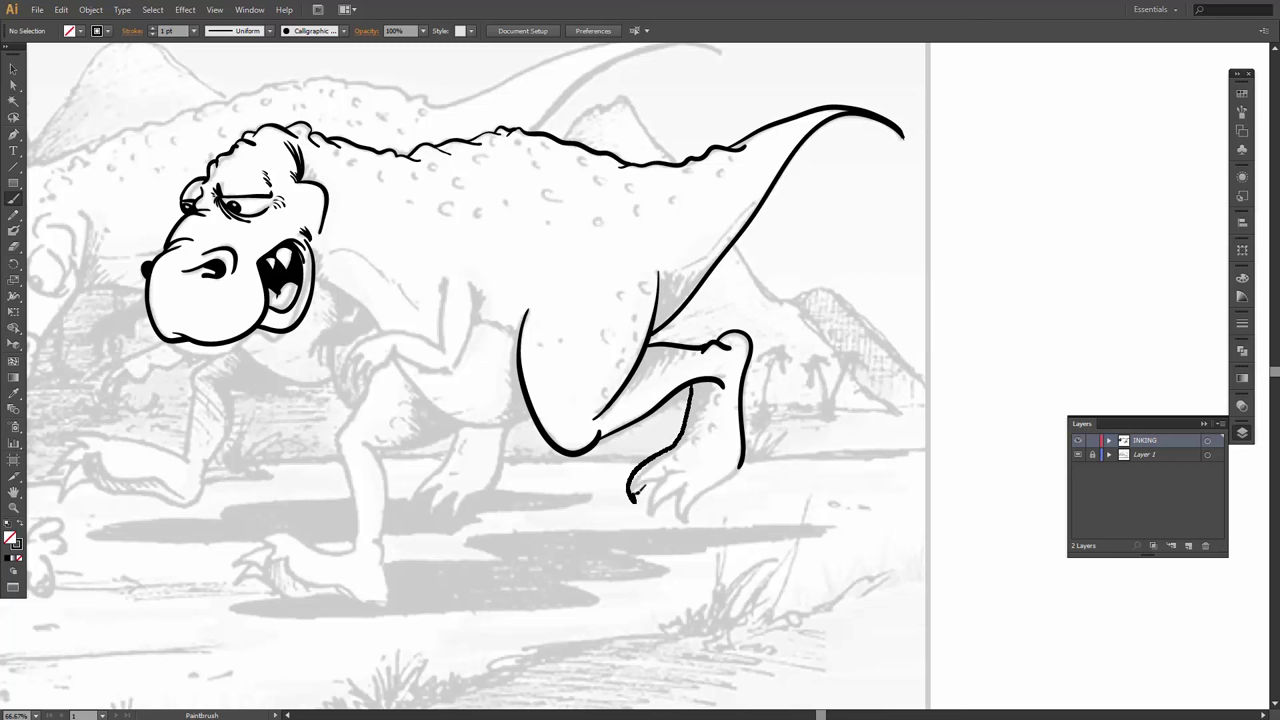
# Ink the raised foot's claws, heel and toe crease, and add a short fold line where the thigh meets the tail base.
pyautogui.moveTo(646, 487); pyautogui.dragTo(667, 484)
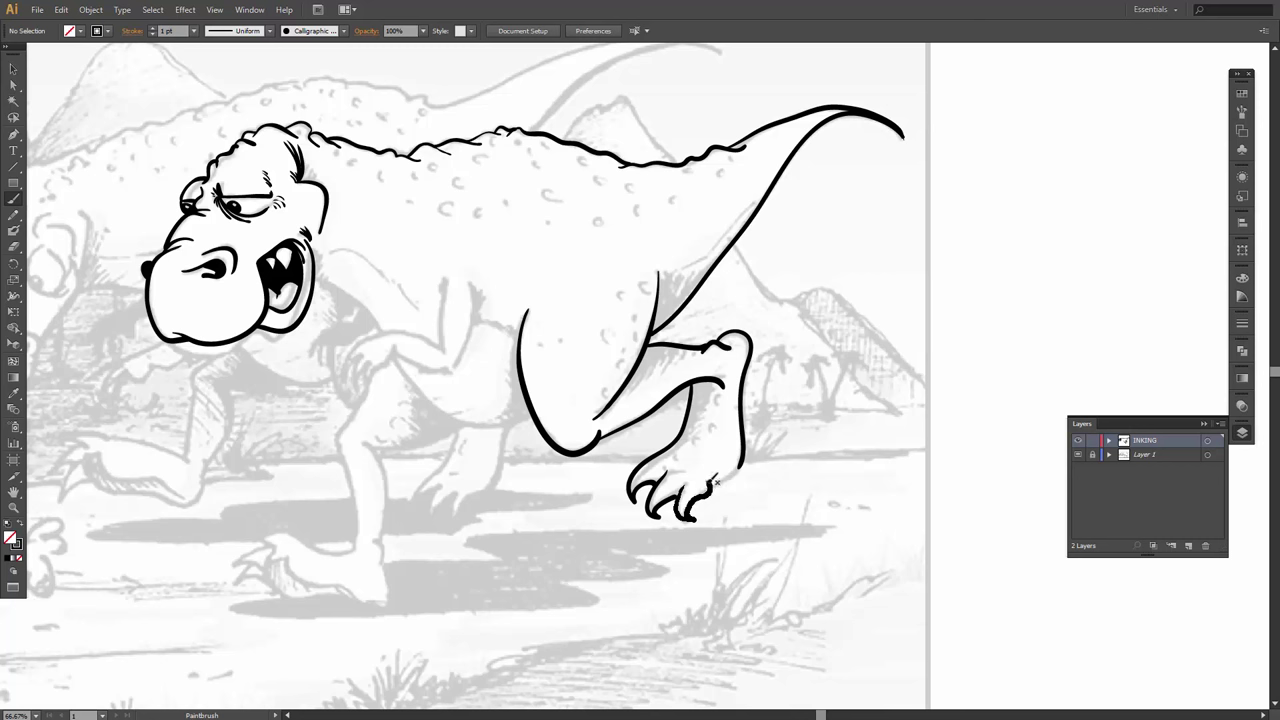
pyautogui.moveTo(711, 481); pyautogui.dragTo(712, 483)
pyautogui.moveTo(691, 474); pyautogui.dragTo(690, 477)
pyautogui.moveTo(646, 372); pyautogui.dragTo(653, 362)
# Ink the belly curve and chest line, plus the near arm with its armpit creases, from the shoulder to the wrist.
pyautogui.moveTo(420, 380)
pyautogui.mouseDown()
pyautogui.moveTo(478, 425)
pyautogui.moveTo(541, 414)
pyautogui.mouseUp()
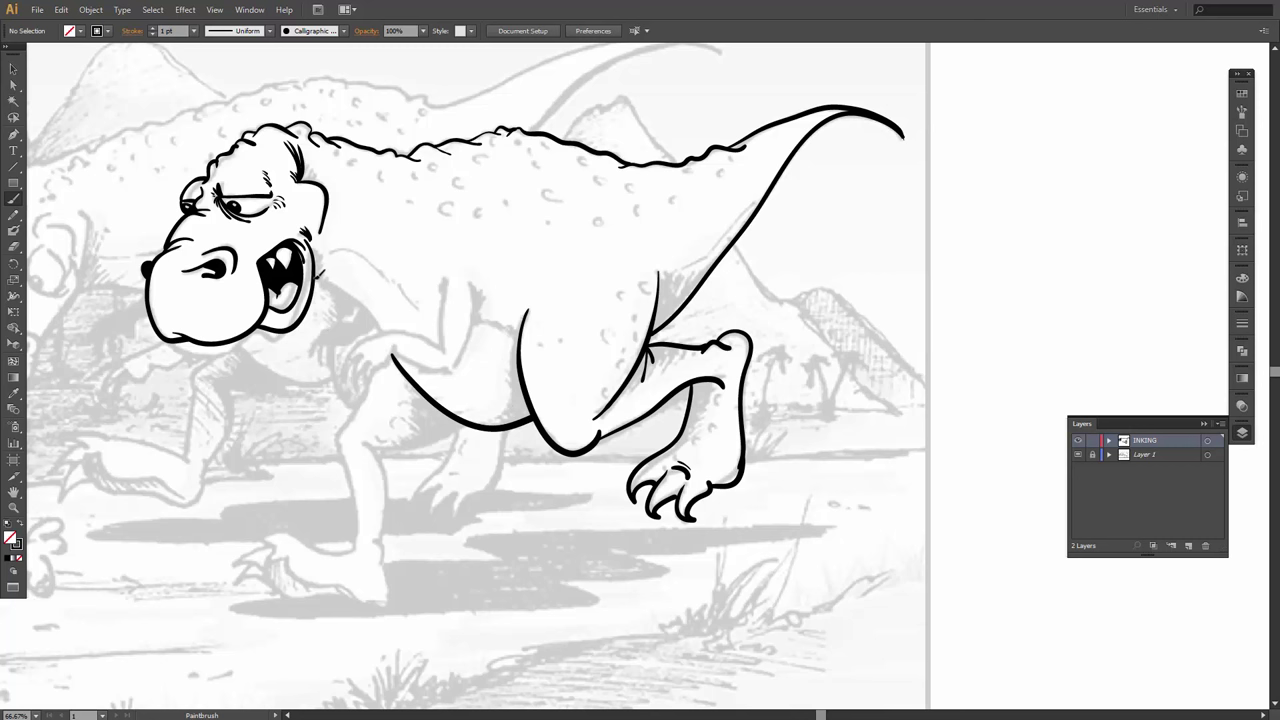
pyautogui.moveTo(350, 287); pyautogui.dragTo(392, 330)
pyautogui.moveTo(431, 278); pyautogui.dragTo(440, 292)
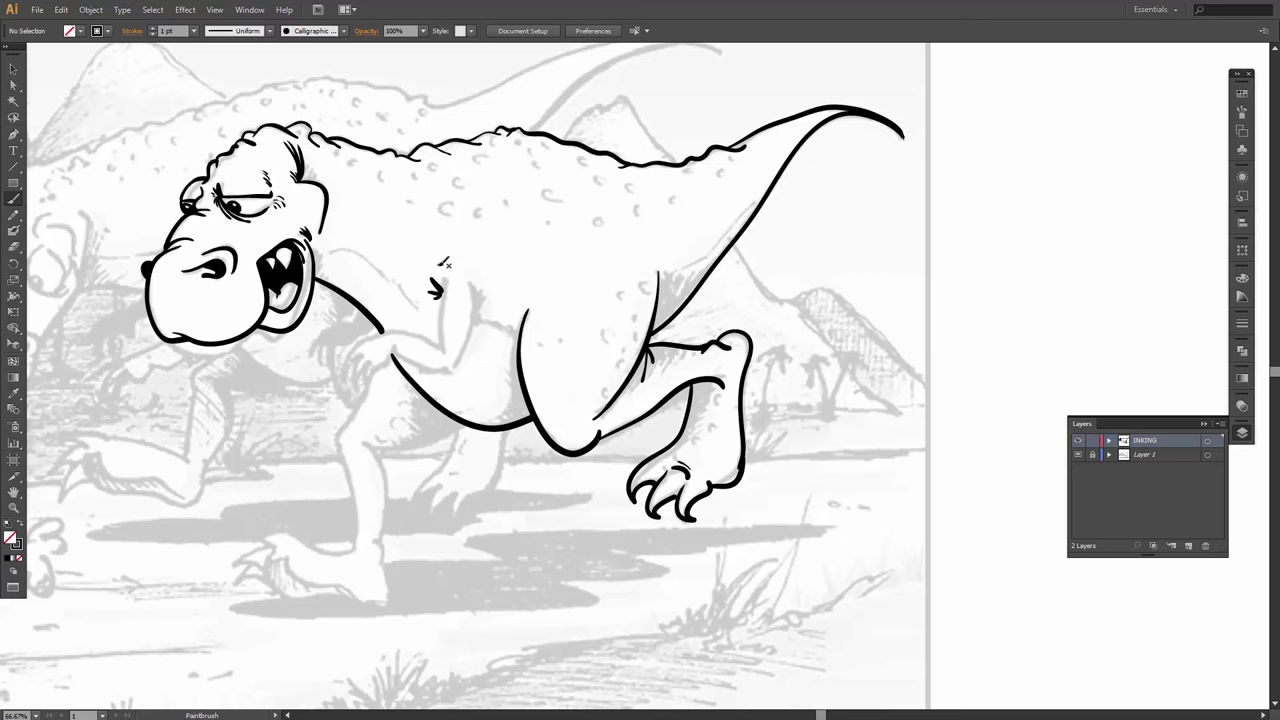
pyautogui.moveTo(440, 340); pyautogui.dragTo(441, 350)
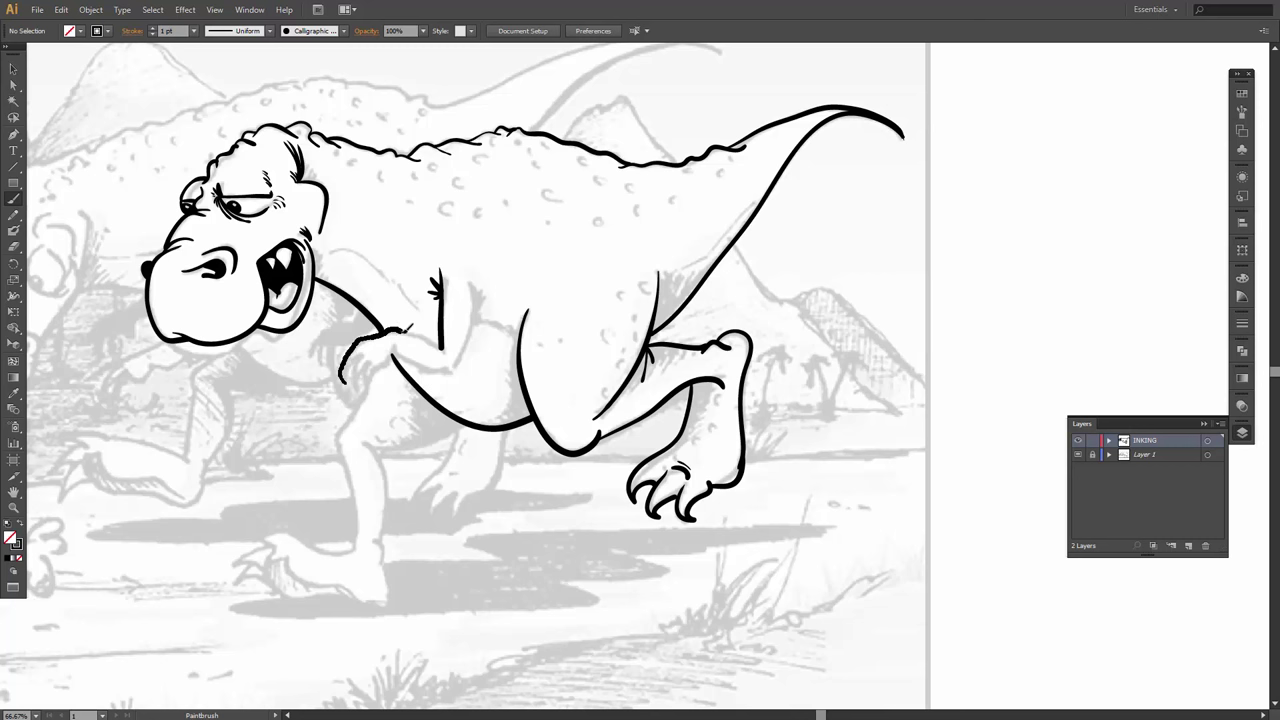
pyautogui.moveTo(408, 327); pyautogui.dragTo(414, 333)
pyautogui.moveTo(396, 351)
pyautogui.mouseDown()
pyautogui.moveTo(436, 368)
pyautogui.moveTo(485, 328)
pyautogui.moveTo(480, 283)
pyautogui.mouseUp()
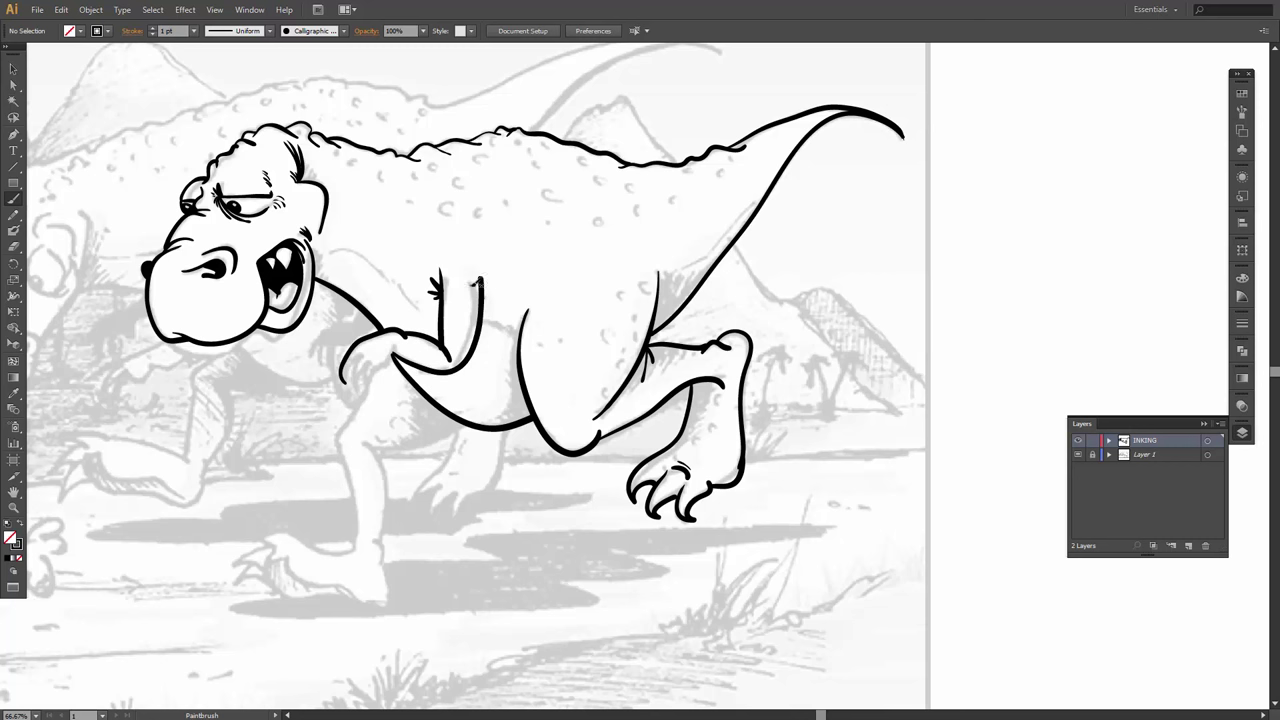
# Ink the clawed fingers and palm edge of the front dinosaur's near hand.
pyautogui.press('z')
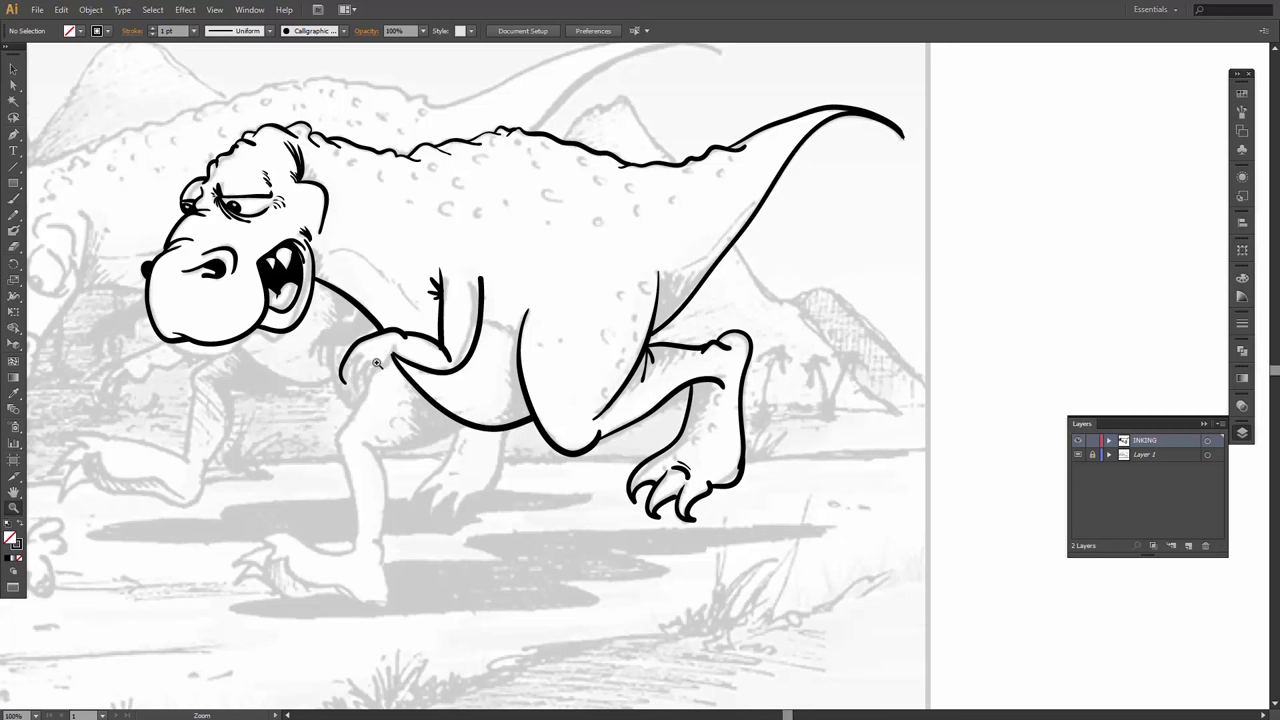
pyautogui.click(385, 365)
pyautogui.click(638, 369)
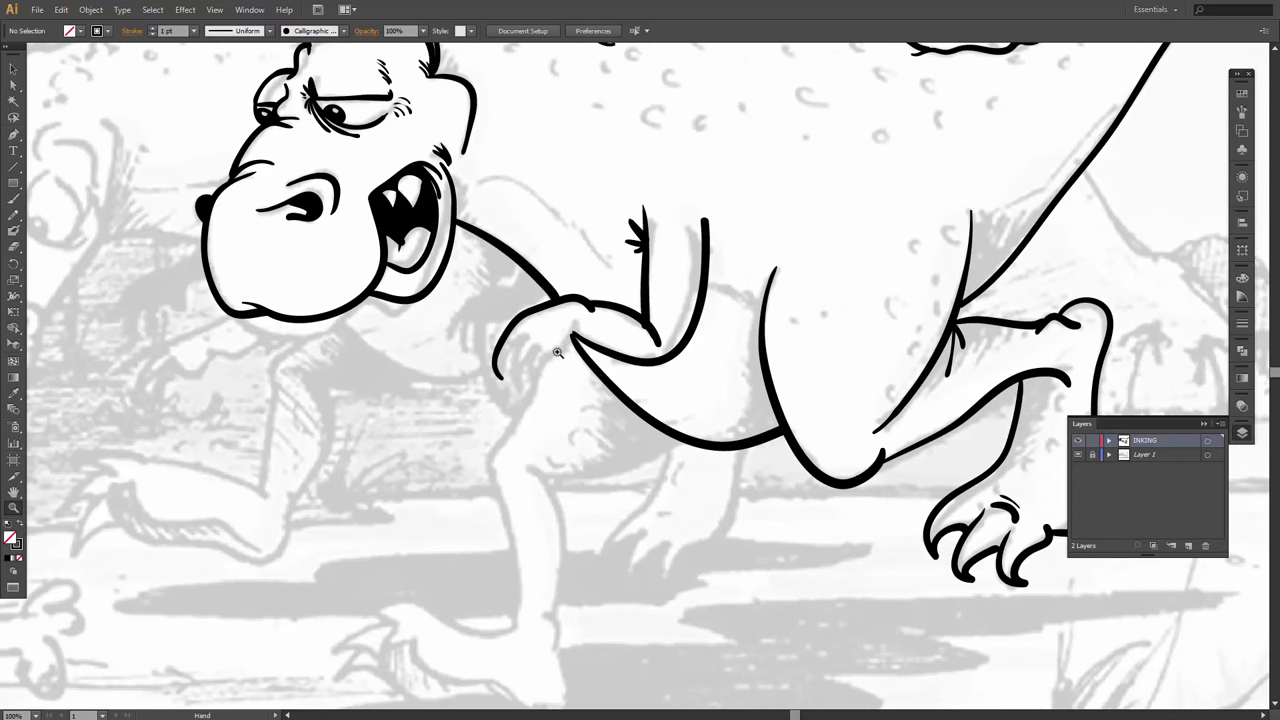
pyautogui.press('b')
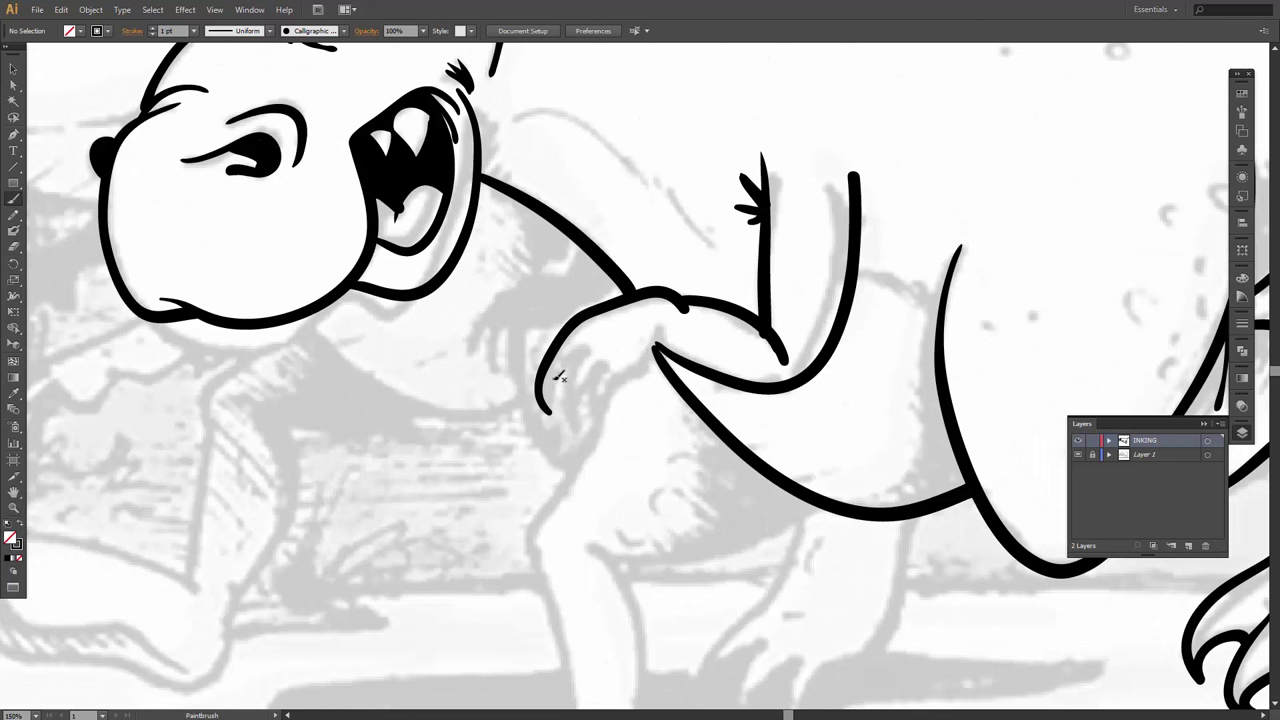
pyautogui.moveTo(548, 410)
pyautogui.mouseDown()
pyautogui.moveTo(574, 354)
pyautogui.moveTo(591, 425)
pyautogui.moveTo(588, 381)
pyautogui.moveTo(605, 367)
pyautogui.moveTo(605, 403)
pyautogui.moveTo(627, 408)
pyautogui.moveTo(621, 381)
pyautogui.moveTo(650, 376)
pyautogui.moveTo(656, 318)
pyautogui.mouseUp()
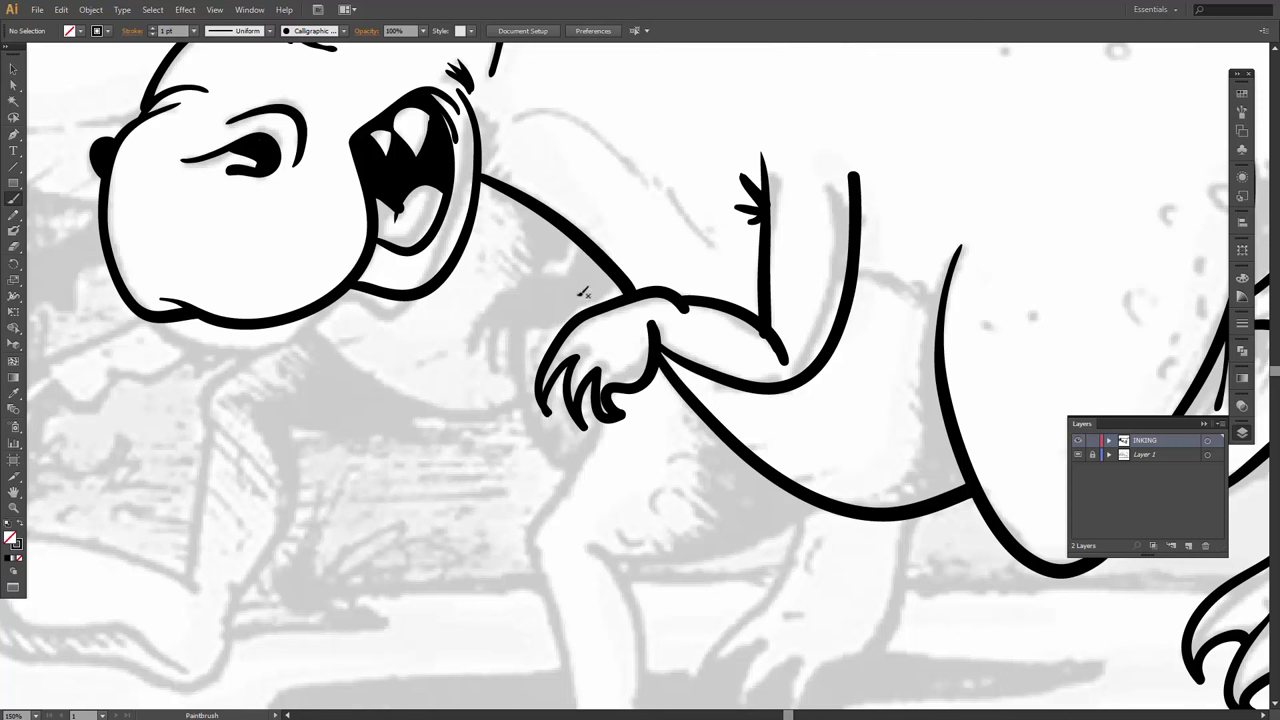
# Outline the far arm and clawed hand beneath the chest, and fill them solid black with the Blob Brush.
pyautogui.moveTo(585, 240)
pyautogui.mouseDown()
pyautogui.moveTo(540, 282)
pyautogui.moveTo(490, 298)
pyautogui.moveTo(476, 352)
pyautogui.moveTo(494, 374)
pyautogui.moveTo(510, 322)
pyautogui.moveTo(503, 371)
pyautogui.moveTo(528, 332)
pyautogui.moveTo(537, 360)
pyautogui.moveTo(536, 330)
pyautogui.moveTo(576, 283)
pyautogui.moveTo(600, 284)
pyautogui.moveTo(614, 266)
pyautogui.mouseUp()
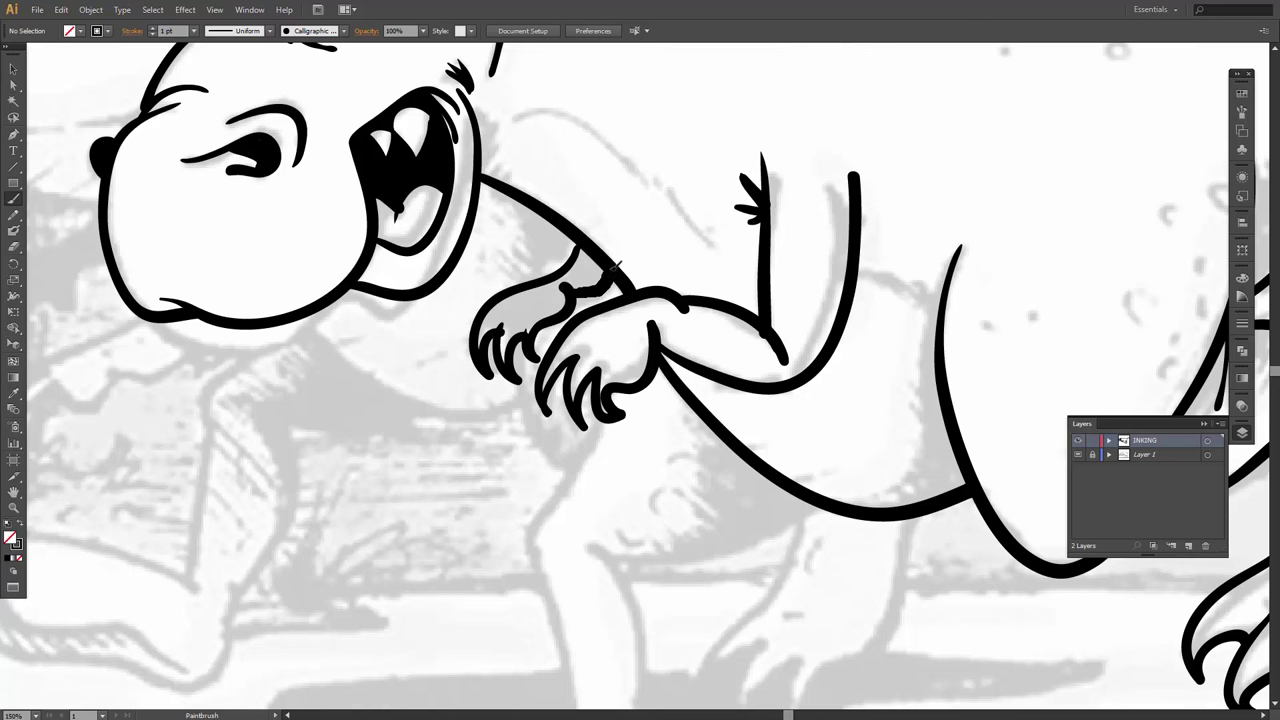
pyautogui.hotkey('shift', 'b')
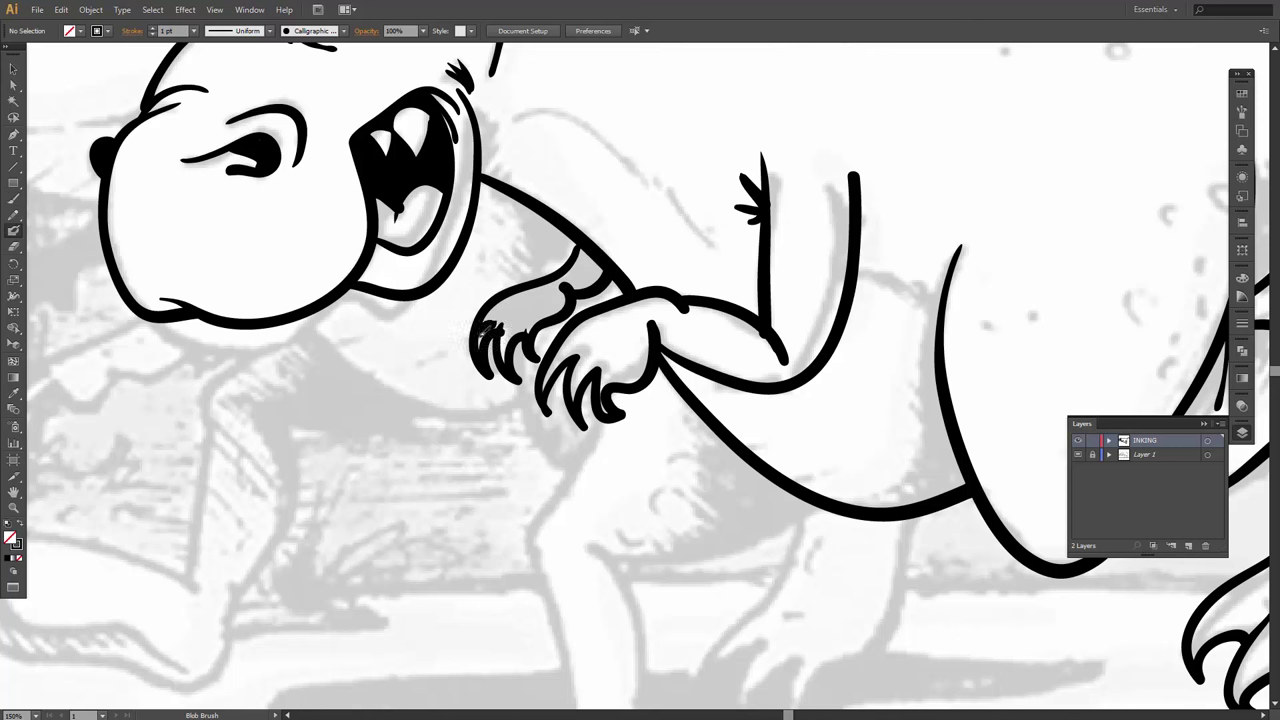
pyautogui.moveTo(490, 329)
pyautogui.mouseDown()
pyautogui.moveTo(507, 326)
pyautogui.moveTo(508, 300)
pyautogui.moveTo(506, 322)
pyautogui.moveTo(525, 322)
pyautogui.moveTo(515, 314)
pyautogui.moveTo(555, 298)
pyautogui.mouseUp()
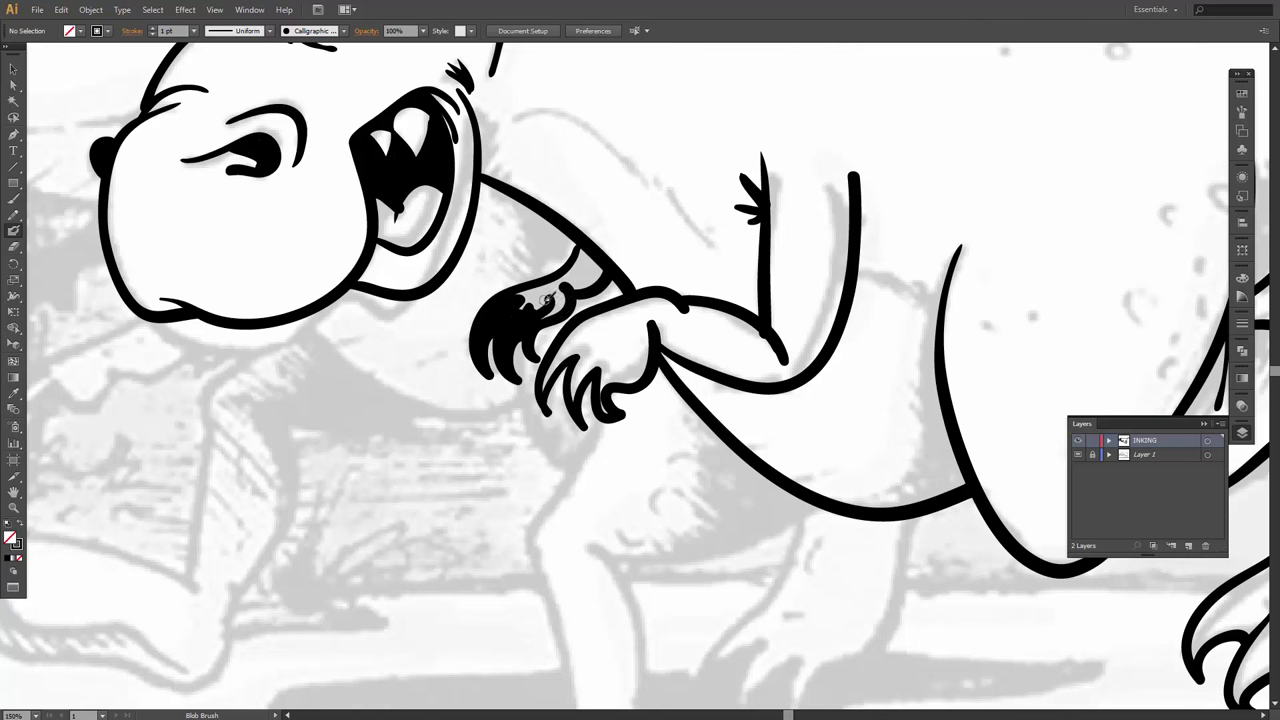
pyautogui.moveTo(543, 300)
pyautogui.mouseDown()
pyautogui.moveTo(535, 291)
pyautogui.moveTo(555, 294)
pyautogui.moveTo(598, 260)
pyautogui.moveTo(573, 274)
pyautogui.mouseUp()
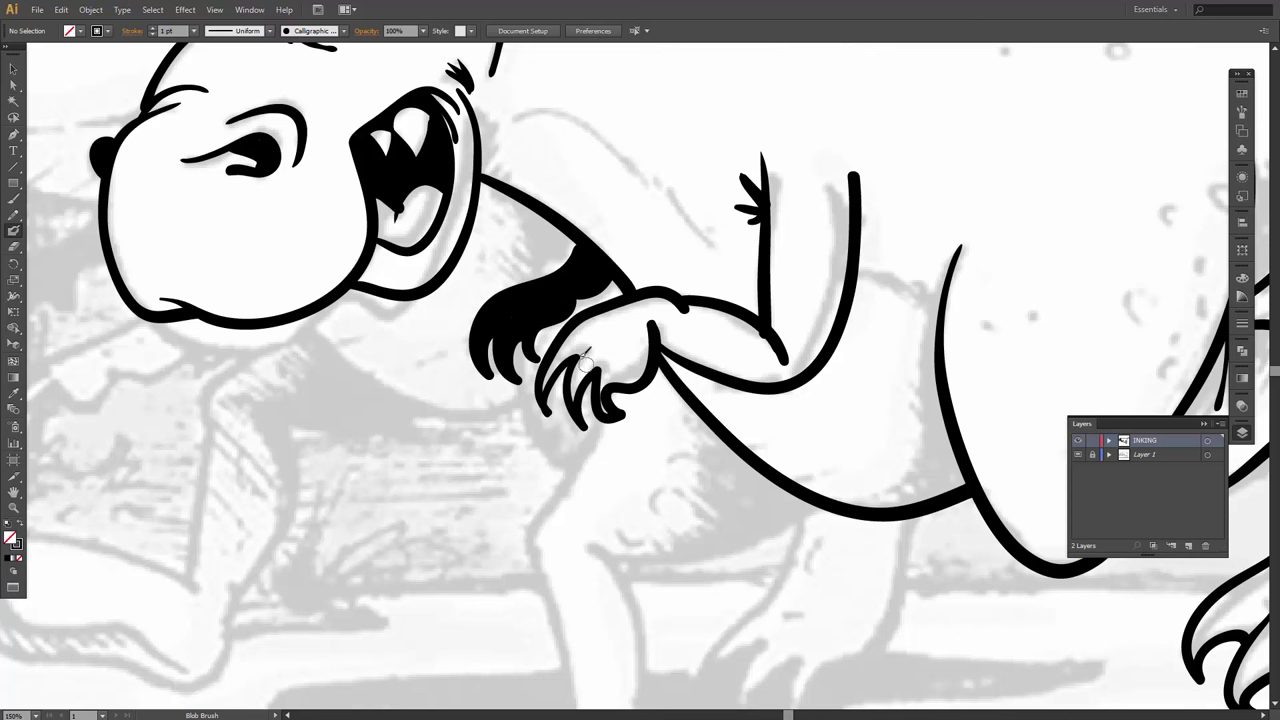
# Ink the crease lines from the neck to the armpit and the flank line between the arm and the thigh with the Paintbrush.
pyautogui.press('b')
pyautogui.moveTo(518, 113)
pyautogui.mouseDown()
pyautogui.moveTo(586, 118)
pyautogui.moveTo(752, 254)
pyautogui.mouseUp()
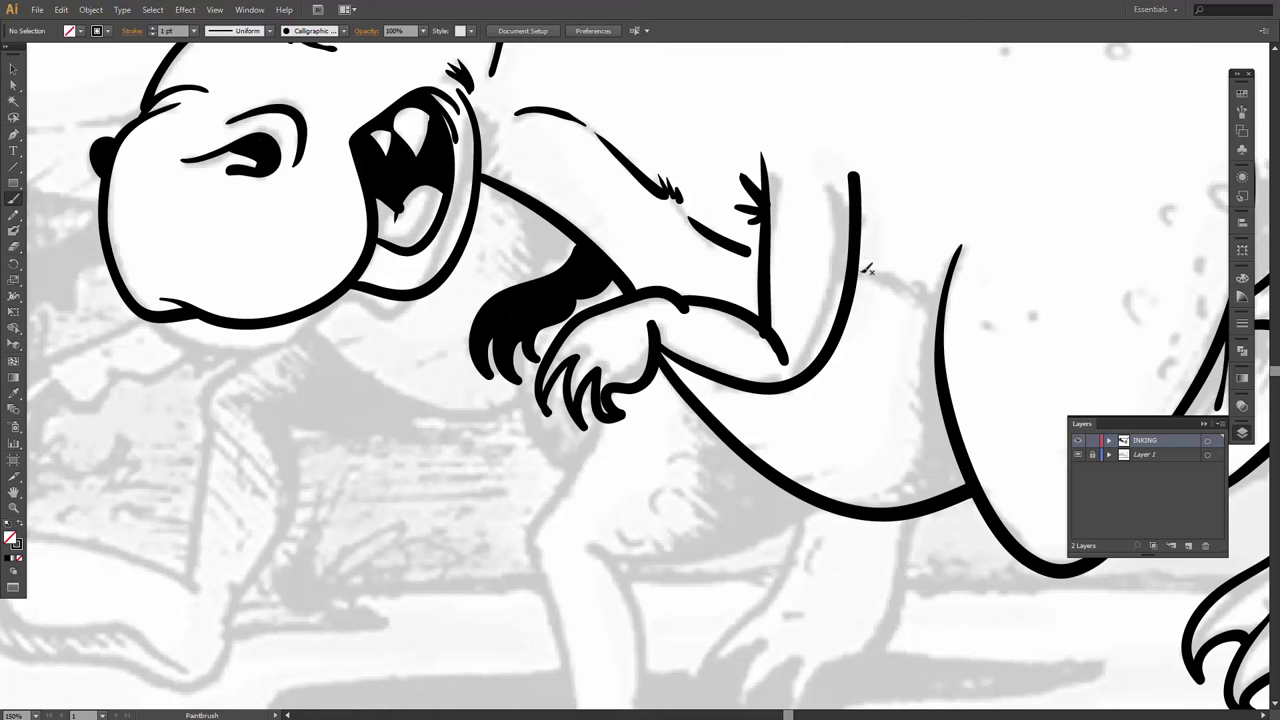
pyautogui.moveTo(866, 266); pyautogui.dragTo(942, 316)
pyautogui.moveTo(920, 270); pyautogui.dragTo(936, 292)
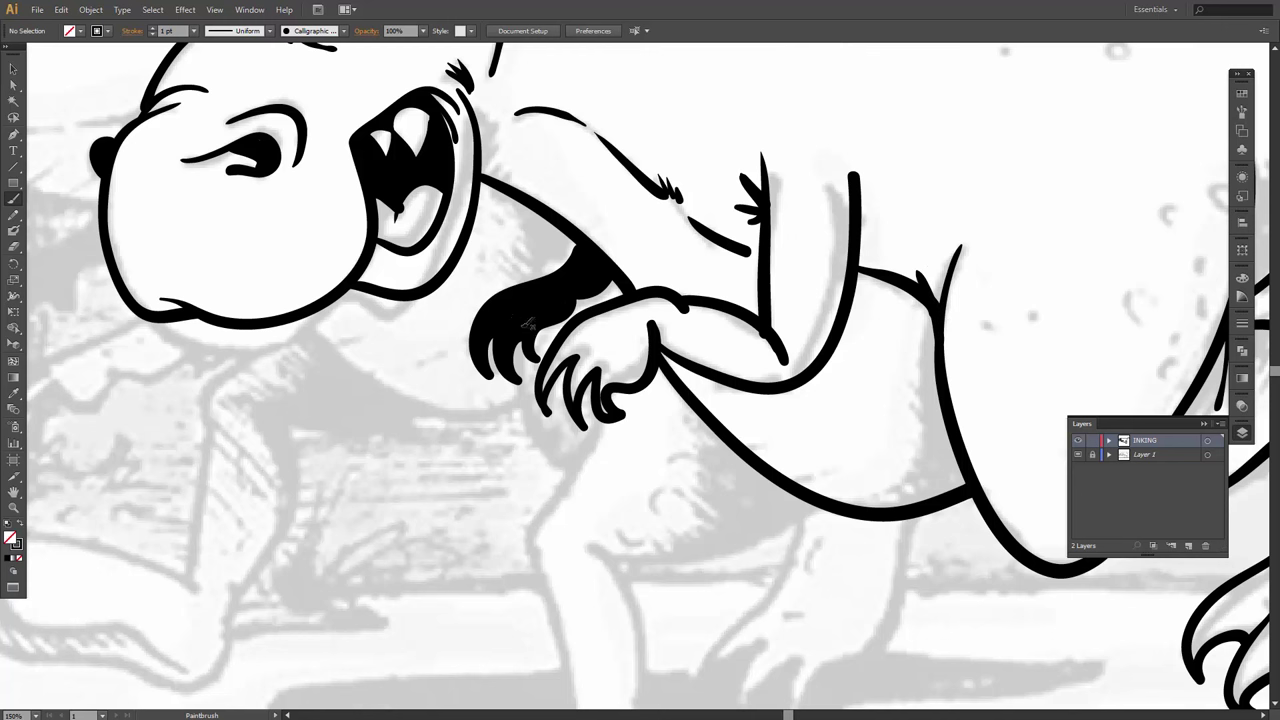
# Ink the front dinosaur's planted leg: the knee, both edges of the shin, the ankle bump and the thigh's underside up to the belly.
pyautogui.press('space')
pyautogui.moveTo(752, 452)
pyautogui.mouseDown()
pyautogui.moveTo(610, 275)
pyautogui.moveTo(662, 195)
pyautogui.mouseUp()
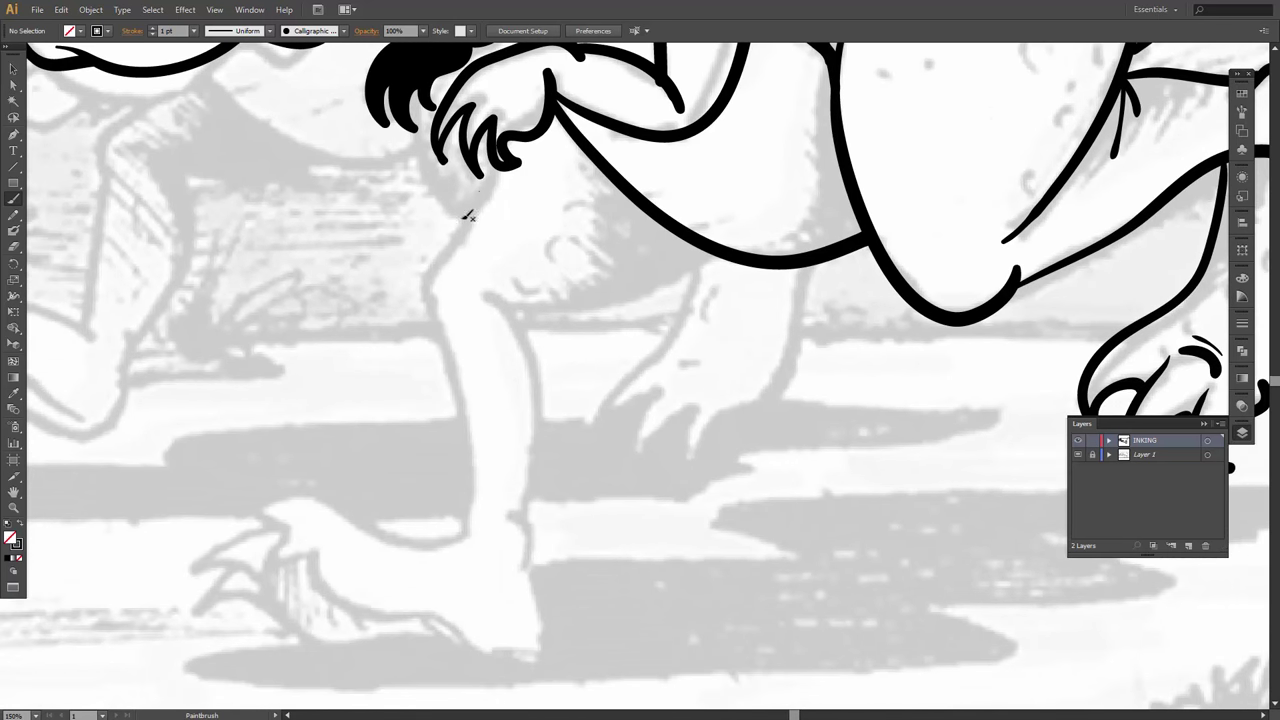
pyautogui.moveTo(506, 170)
pyautogui.mouseDown()
pyautogui.moveTo(431, 293)
pyautogui.moveTo(454, 329)
pyautogui.moveTo(444, 336)
pyautogui.moveTo(476, 460)
pyautogui.moveTo(466, 532)
pyautogui.moveTo(523, 525)
pyautogui.moveTo(531, 557)
pyautogui.moveTo(515, 576)
pyautogui.mouseUp()
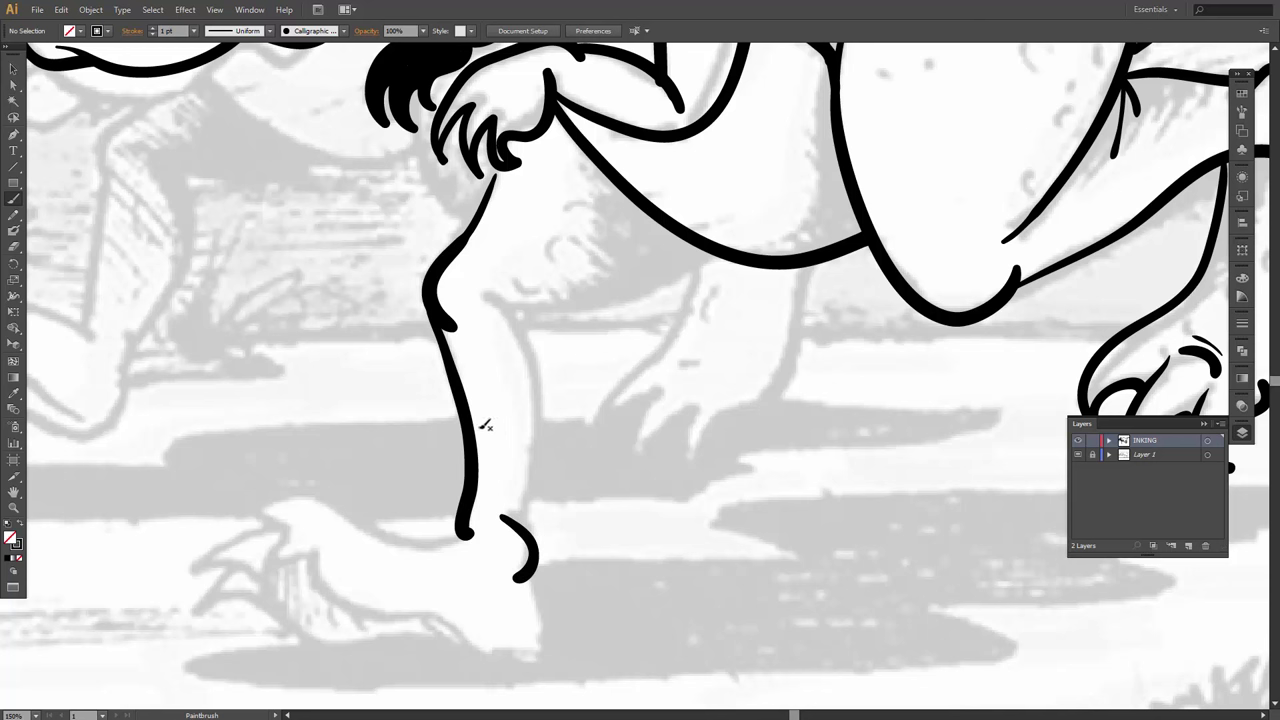
pyautogui.moveTo(474, 286)
pyautogui.mouseDown()
pyautogui.moveTo(529, 346)
pyautogui.moveTo(543, 406)
pyautogui.moveTo(519, 530)
pyautogui.mouseUp()
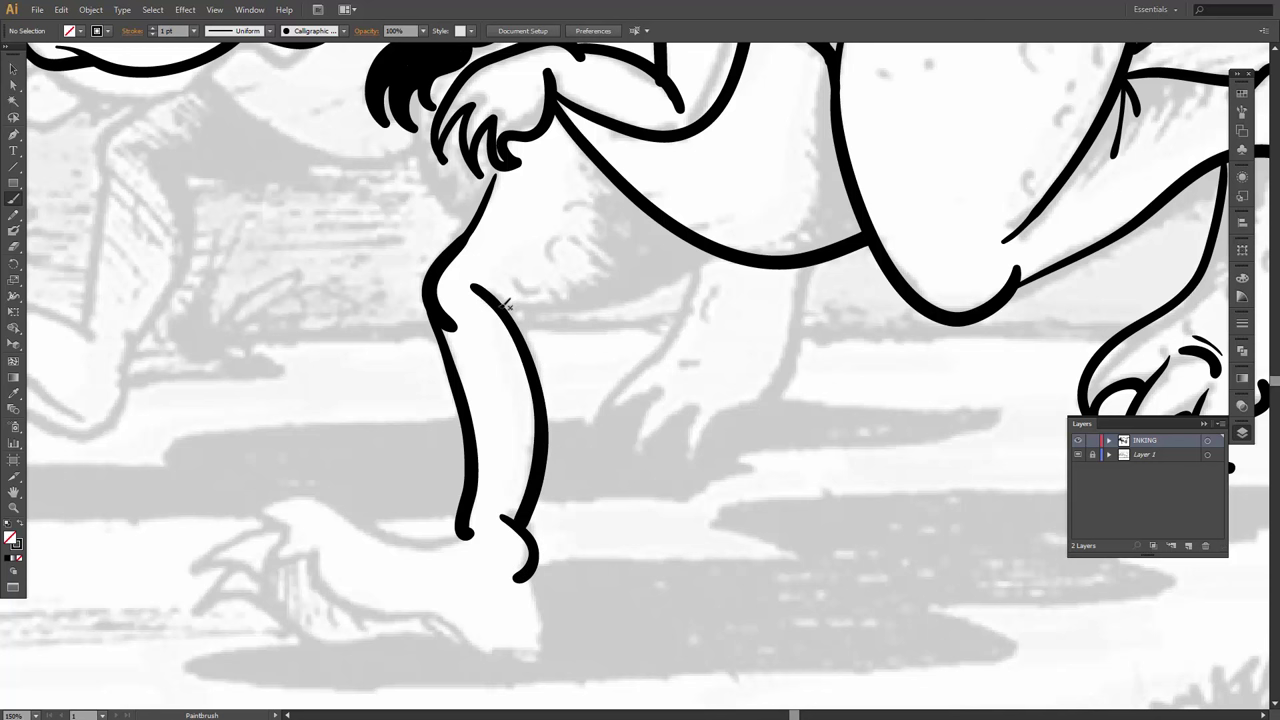
pyautogui.moveTo(515, 306)
pyautogui.mouseDown()
pyautogui.moveTo(615, 303)
pyautogui.moveTo(731, 245)
pyautogui.mouseUp()
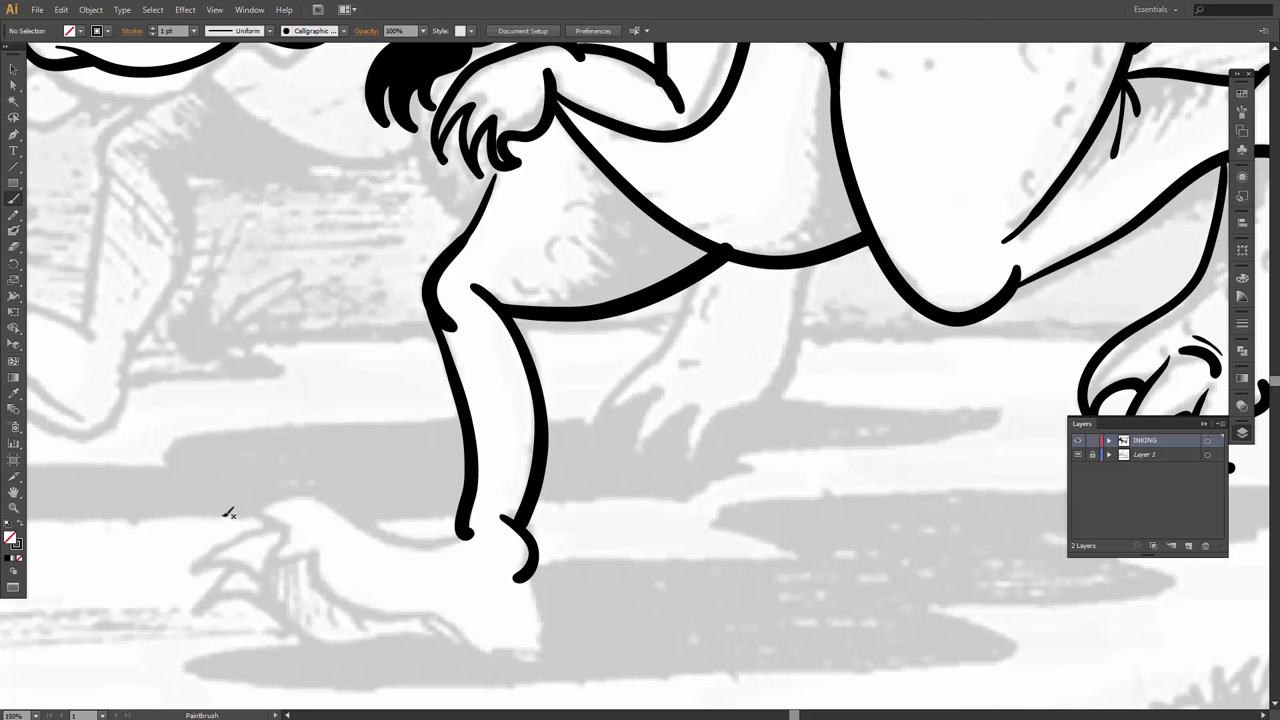
# Ink the planted foot's upper edge, claws, sole and heel, and add the contour line along its side.
pyautogui.moveTo(223, 515)
pyautogui.mouseDown()
pyautogui.moveTo(262, 510)
pyautogui.moveTo(298, 537)
pyautogui.moveTo(320, 492)
pyautogui.moveTo(438, 537)
pyautogui.moveTo(472, 534)
pyautogui.mouseUp()
pyautogui.moveTo(443, 583)
pyautogui.mouseDown()
pyautogui.moveTo(467, 508)
pyautogui.moveTo(501, 471)
pyautogui.mouseUp()
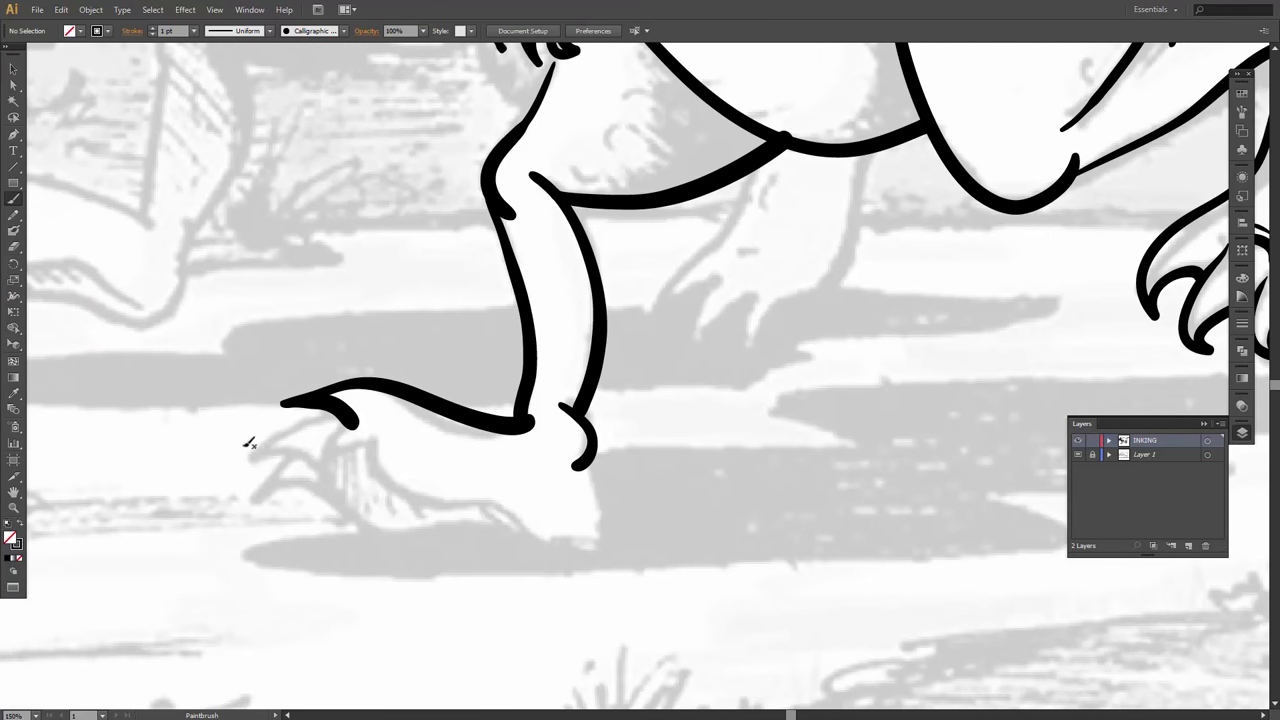
pyautogui.moveTo(350, 415)
pyautogui.mouseDown()
pyautogui.moveTo(283, 429)
pyautogui.moveTo(246, 464)
pyautogui.moveTo(287, 447)
pyautogui.moveTo(327, 453)
pyautogui.moveTo(298, 452)
pyautogui.moveTo(274, 504)
pyautogui.moveTo(297, 478)
pyautogui.moveTo(335, 492)
pyautogui.moveTo(328, 480)
pyautogui.moveTo(388, 525)
pyautogui.moveTo(474, 507)
pyautogui.moveTo(575, 544)
pyautogui.moveTo(607, 529)
pyautogui.moveTo(576, 465)
pyautogui.mouseUp()
pyautogui.moveTo(364, 449)
pyautogui.mouseDown()
pyautogui.moveTo(407, 478)
pyautogui.moveTo(492, 467)
pyautogui.moveTo(535, 505)
pyautogui.mouseUp()
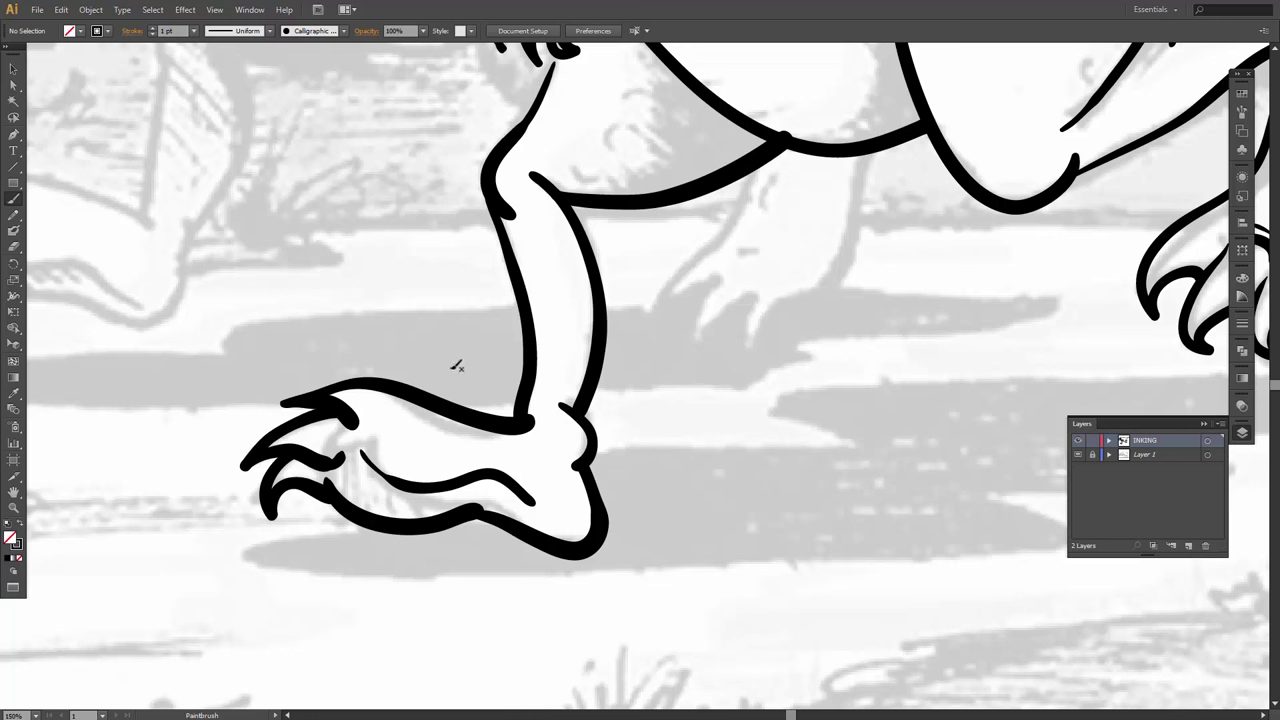
# Ink the second dinosaur's two round eye outlines, the pupil in its first eye, and the wrinkled bridge between the eyes.
pyautogui.press('space')
pyautogui.moveTo(486, 167); pyautogui.dragTo(424, 461)
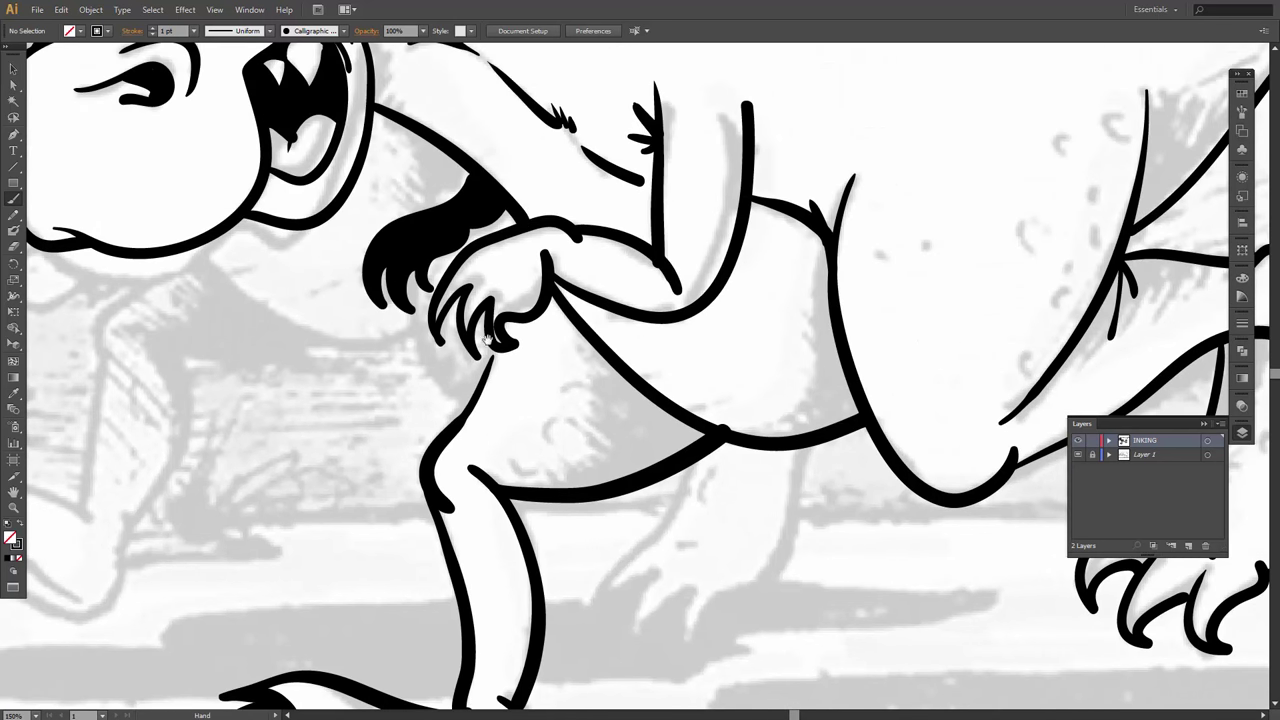
pyautogui.moveTo(499, 162)
pyautogui.mouseDown()
pyautogui.moveTo(628, 326)
pyautogui.moveTo(457, 403)
pyautogui.moveTo(477, 165)
pyautogui.mouseUp()
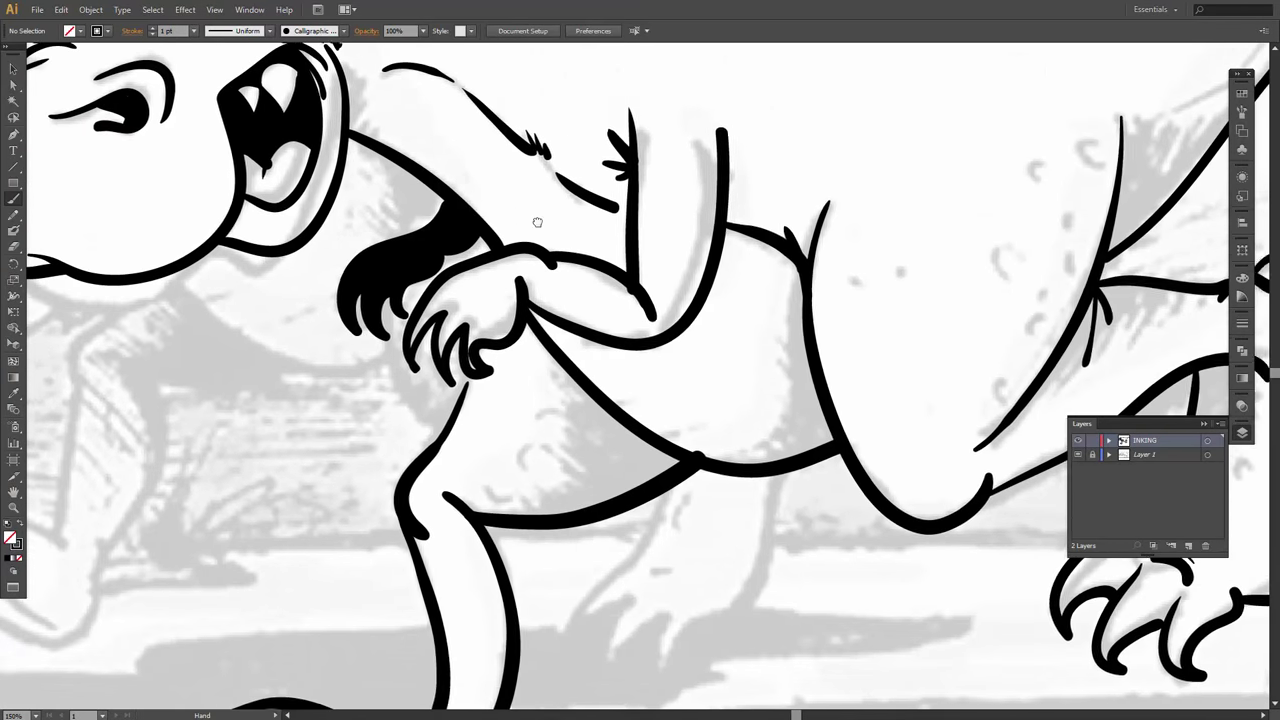
pyautogui.moveTo(519, 207); pyautogui.dragTo(829, 440)
pyautogui.moveTo(345, 207)
pyautogui.mouseDown()
pyautogui.moveTo(701, 254)
pyautogui.moveTo(813, 152)
pyautogui.mouseUp()
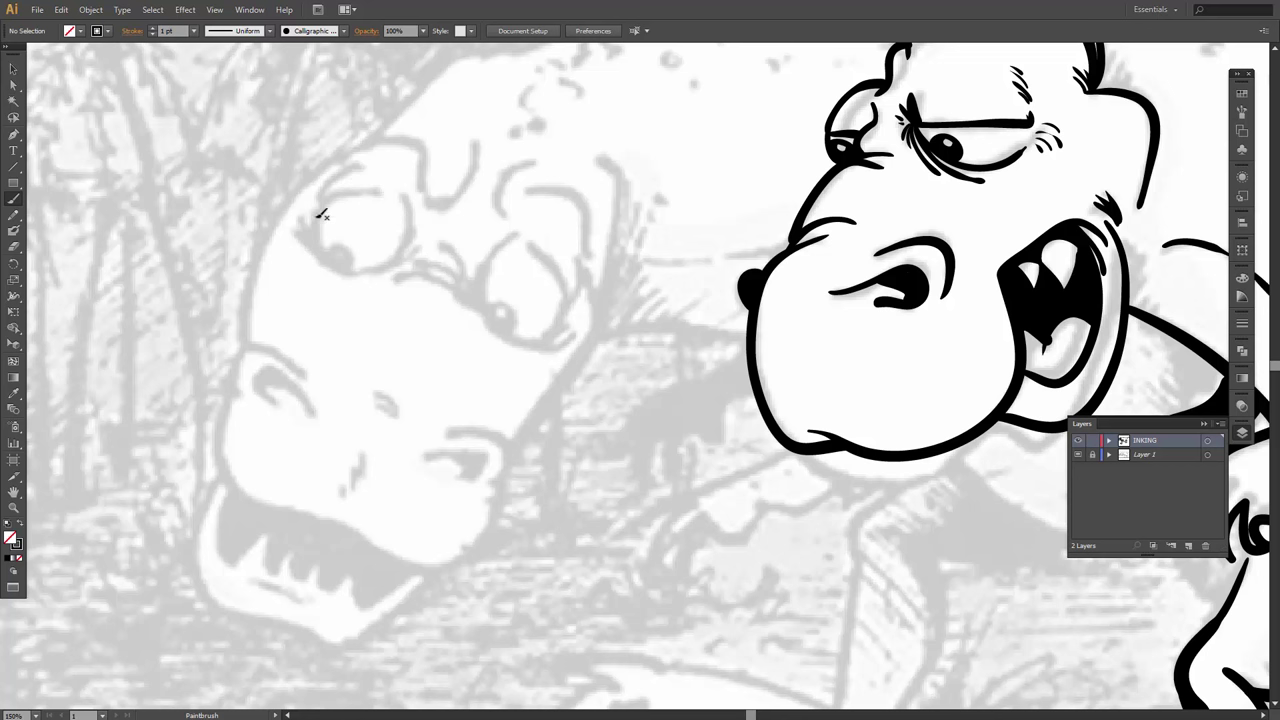
pyautogui.moveTo(326, 195)
pyautogui.mouseDown()
pyautogui.moveTo(307, 230)
pyautogui.moveTo(325, 262)
pyautogui.moveTo(362, 270)
pyautogui.moveTo(410, 242)
pyautogui.moveTo(398, 188)
pyautogui.mouseUp()
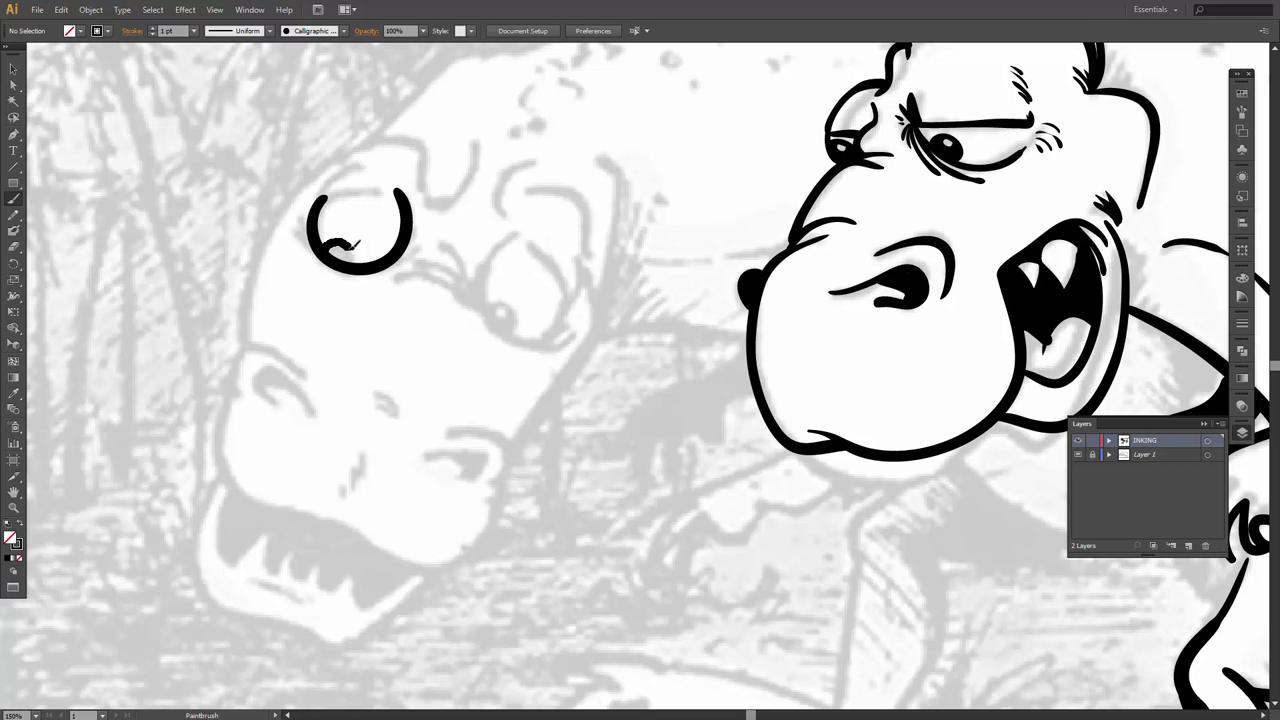
pyautogui.moveTo(342, 250)
pyautogui.mouseDown()
pyautogui.moveTo(448, 283)
pyautogui.moveTo(470, 307)
pyautogui.mouseUp()
pyautogui.moveTo(430, 247); pyautogui.dragTo(451, 281)
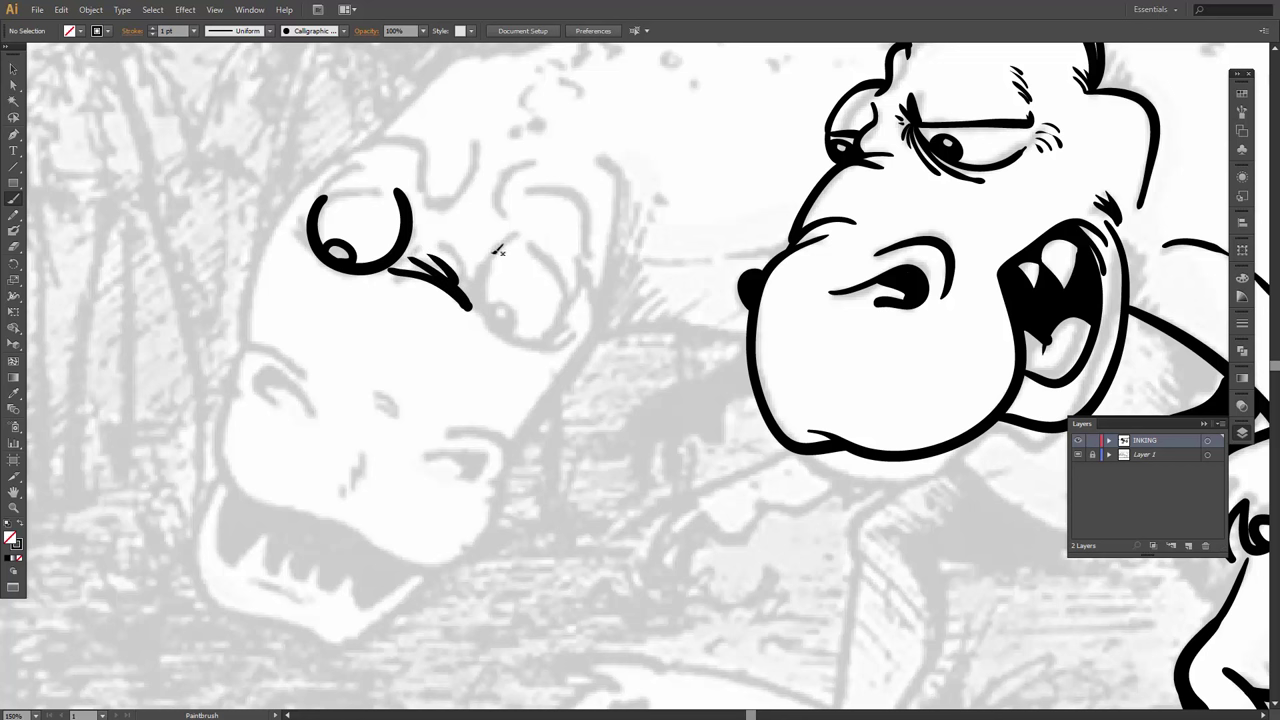
pyautogui.moveTo(517, 244)
pyautogui.mouseDown()
pyautogui.moveTo(481, 262)
pyautogui.moveTo(468, 298)
pyautogui.moveTo(505, 328)
pyautogui.moveTo(545, 333)
pyautogui.moveTo(573, 312)
pyautogui.moveTo(575, 275)
pyautogui.moveTo(522, 240)
pyautogui.mouseUp()
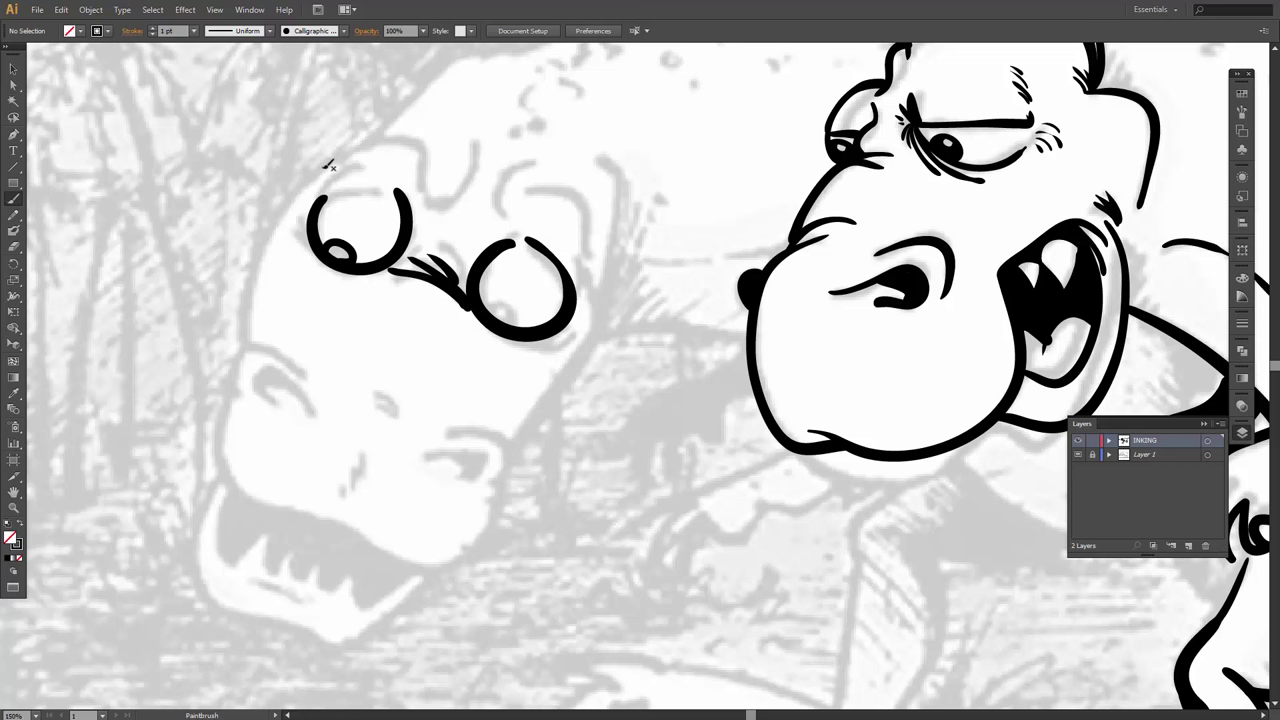
# Ink the second dinosaur's brow ridges above both eyes and the crease beneath the eye nearer the front dinosaur.
pyautogui.moveTo(326, 165)
pyautogui.mouseDown()
pyautogui.moveTo(370, 136)
pyautogui.moveTo(419, 131)
pyautogui.mouseUp()
pyautogui.moveTo(436, 152)
pyautogui.mouseDown()
pyautogui.moveTo(441, 208)
pyautogui.moveTo(481, 170)
pyautogui.moveTo(465, 113)
pyautogui.mouseUp()
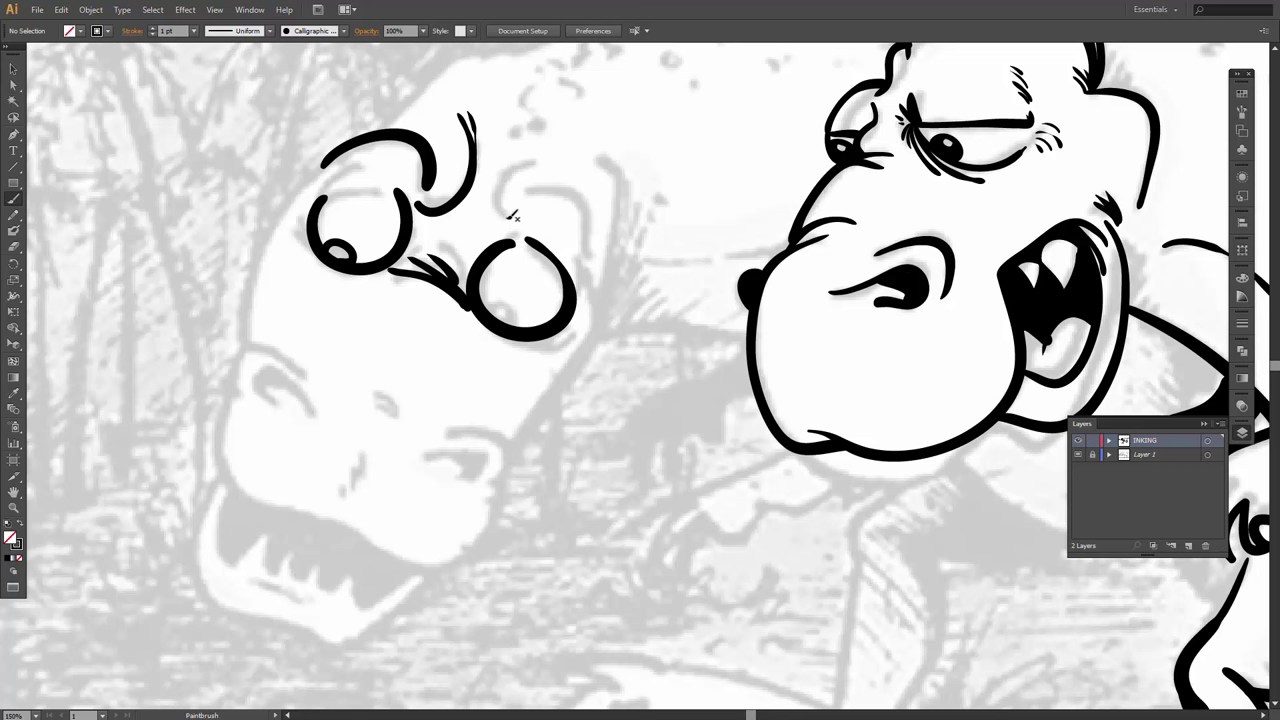
pyautogui.moveTo(497, 217)
pyautogui.mouseDown()
pyautogui.moveTo(514, 168)
pyautogui.moveTo(541, 160)
pyautogui.moveTo(510, 168)
pyautogui.moveTo(586, 195)
pyautogui.moveTo(605, 237)
pyautogui.moveTo(590, 272)
pyautogui.moveTo(586, 249)
pyautogui.moveTo(586, 274)
pyautogui.mouseUp()
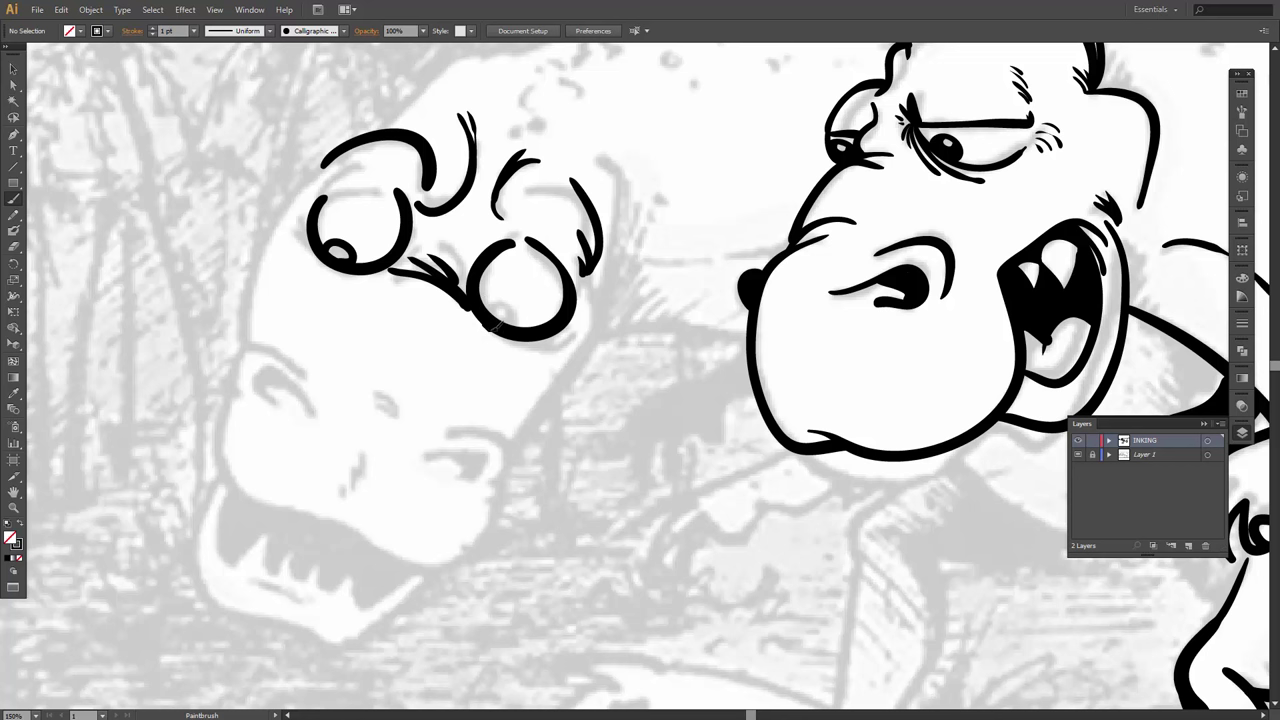
pyautogui.moveTo(493, 327); pyautogui.dragTo(546, 353)
# Ink both nostrils of the second dinosaur and the wrinkle lines across the snout between them.
pyautogui.moveTo(244, 396)
pyautogui.mouseDown()
pyautogui.moveTo(220, 350)
pyautogui.moveTo(264, 335)
pyautogui.moveTo(292, 346)
pyautogui.moveTo(316, 382)
pyautogui.moveTo(272, 404)
pyautogui.moveTo(258, 372)
pyautogui.moveTo(289, 374)
pyautogui.moveTo(320, 423)
pyautogui.moveTo(258, 392)
pyautogui.mouseUp()
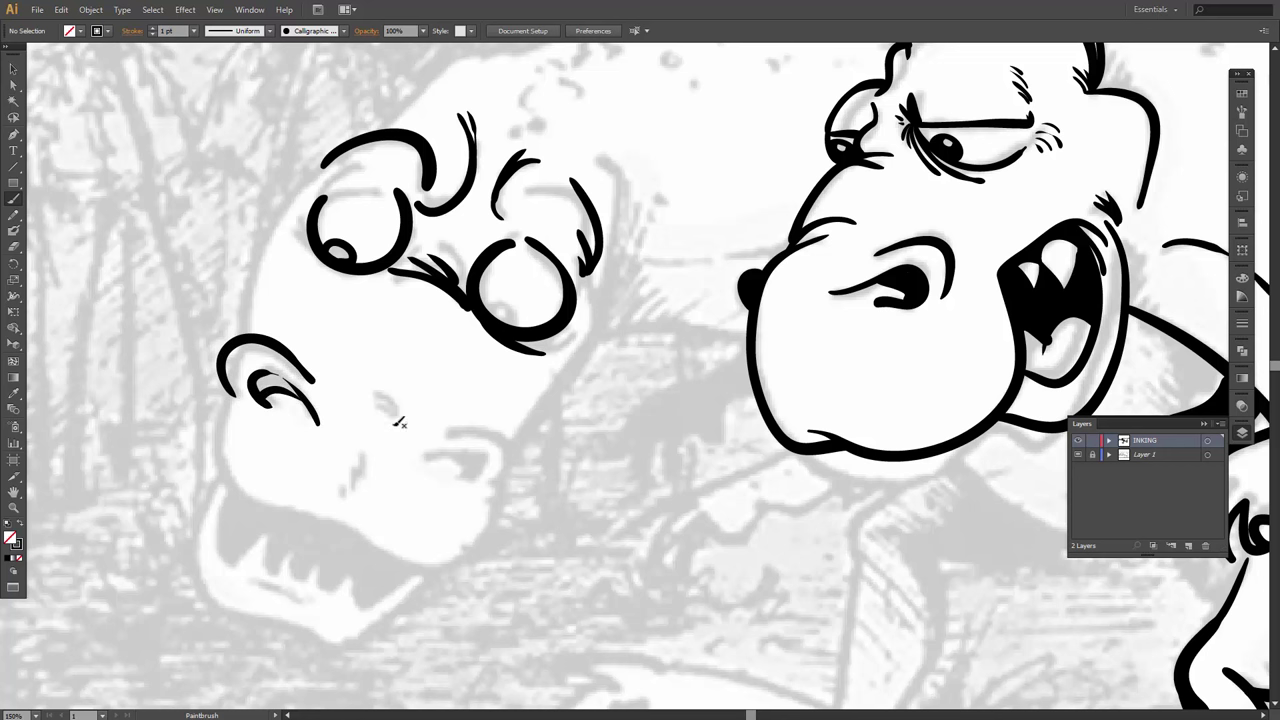
pyautogui.moveTo(343, 385); pyautogui.dragTo(422, 444)
pyautogui.moveTo(352, 381)
pyautogui.mouseDown()
pyautogui.moveTo(405, 408)
pyautogui.moveTo(405, 396)
pyautogui.moveTo(517, 445)
pyautogui.moveTo(504, 480)
pyautogui.moveTo(480, 469)
pyautogui.moveTo(492, 456)
pyautogui.moveTo(420, 453)
pyautogui.moveTo(466, 464)
pyautogui.mouseUp()
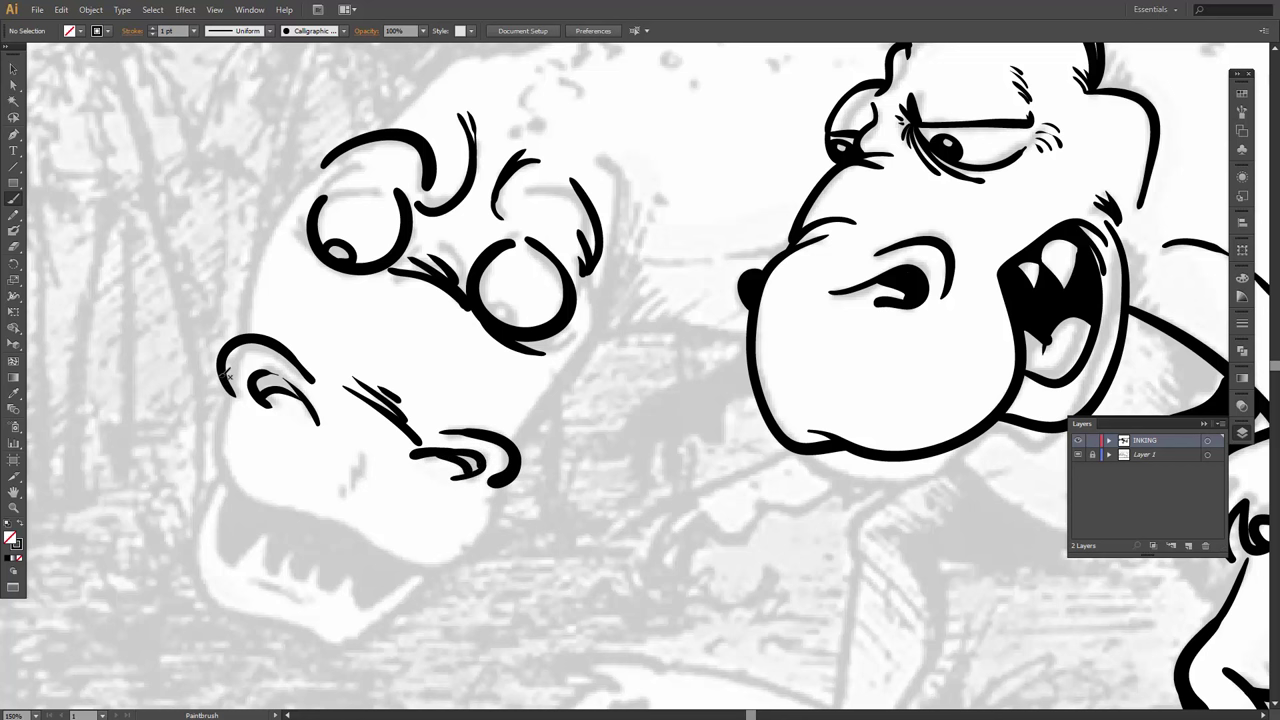
# Ink the second dinosaur's upper lip and snout outline, plus the face contours running from each brow down to the nostrils.
pyautogui.moveTo(218, 370)
pyautogui.mouseDown()
pyautogui.moveTo(227, 477)
pyautogui.moveTo(358, 546)
pyautogui.mouseUp()
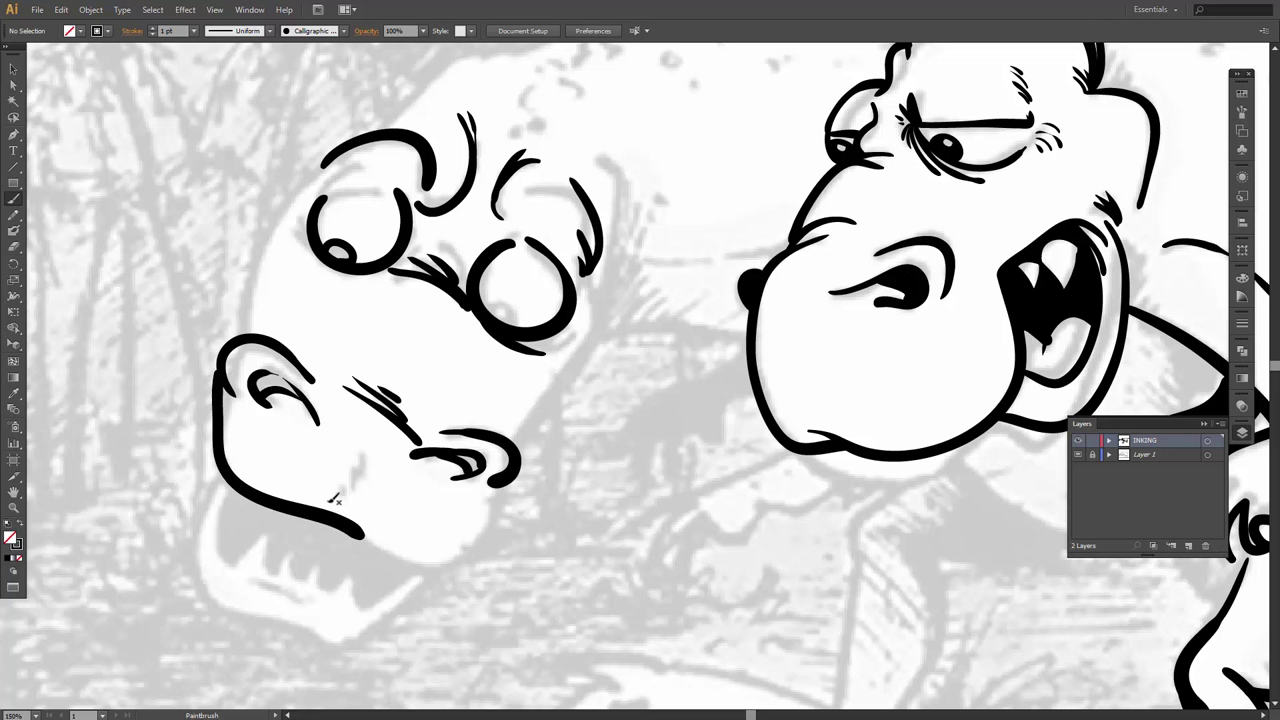
pyautogui.moveTo(320, 493)
pyautogui.mouseDown()
pyautogui.moveTo(394, 544)
pyautogui.moveTo(436, 557)
pyautogui.moveTo(487, 538)
pyautogui.moveTo(498, 478)
pyautogui.mouseUp()
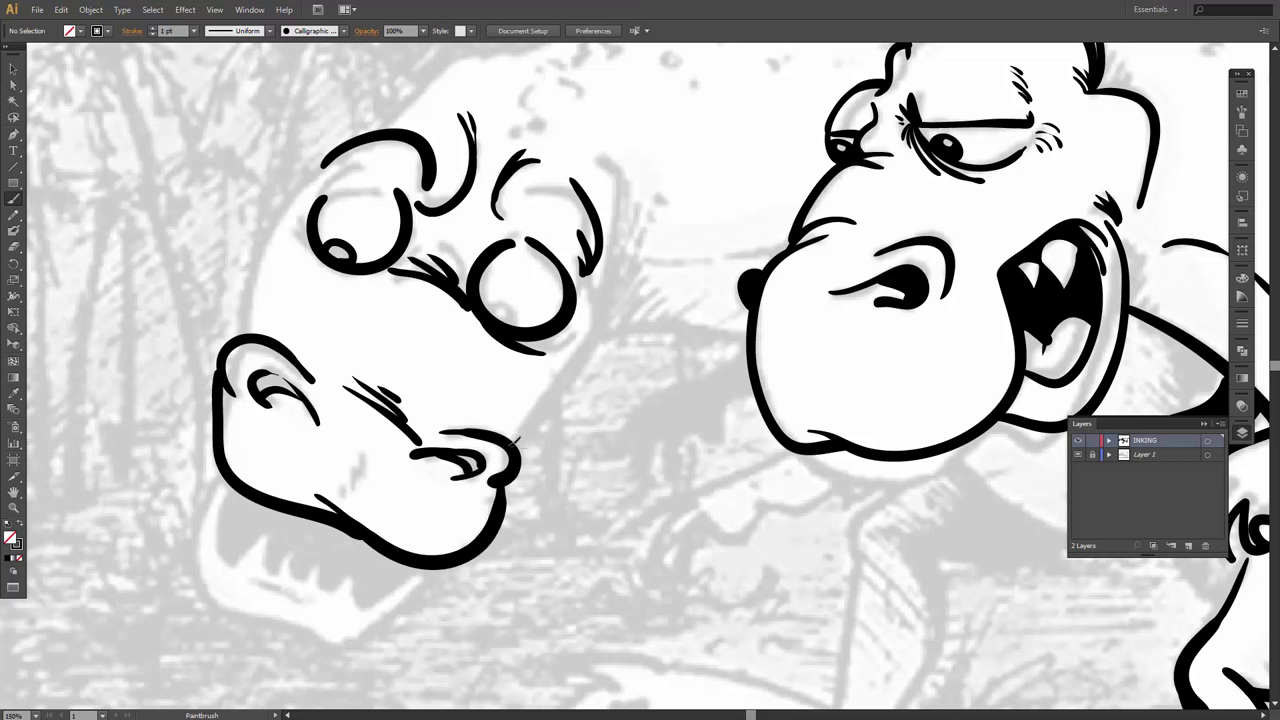
pyautogui.moveTo(520, 430)
pyautogui.mouseDown()
pyautogui.moveTo(606, 334)
pyautogui.moveTo(602, 292)
pyautogui.mouseUp()
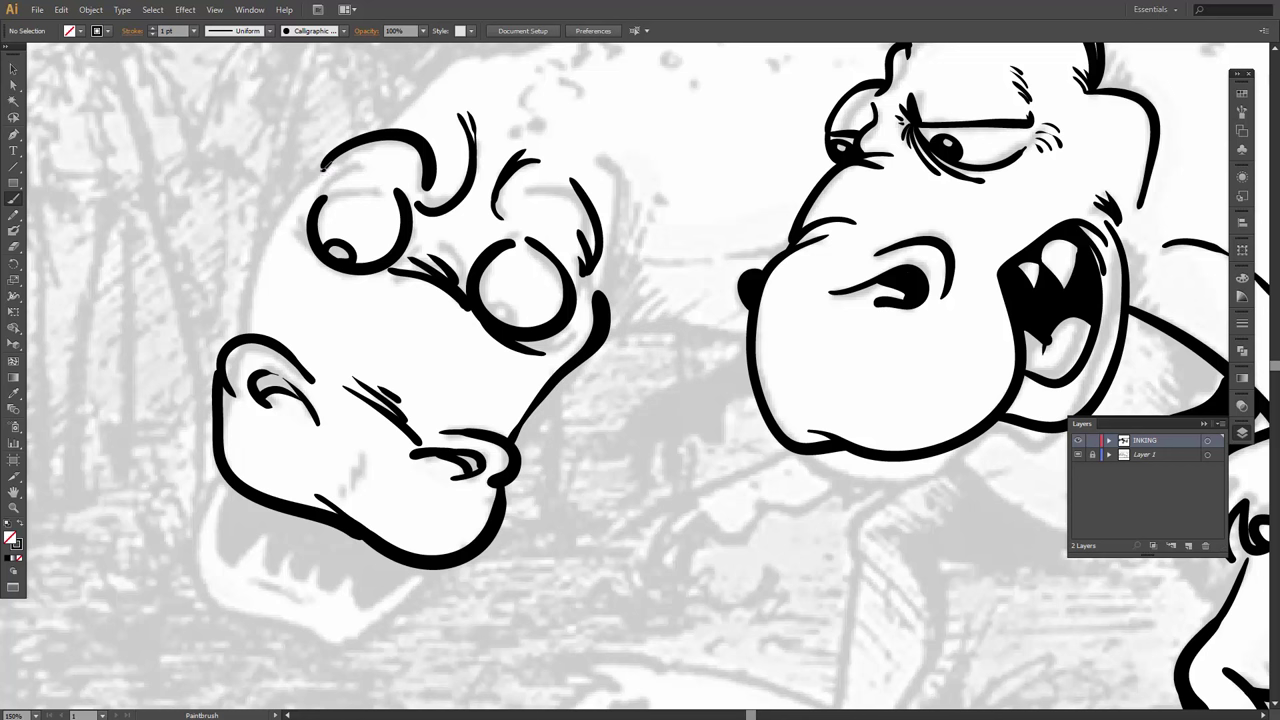
pyautogui.moveTo(322, 168)
pyautogui.mouseDown()
pyautogui.moveTo(262, 247)
pyautogui.moveTo(248, 336)
pyautogui.mouseUp()
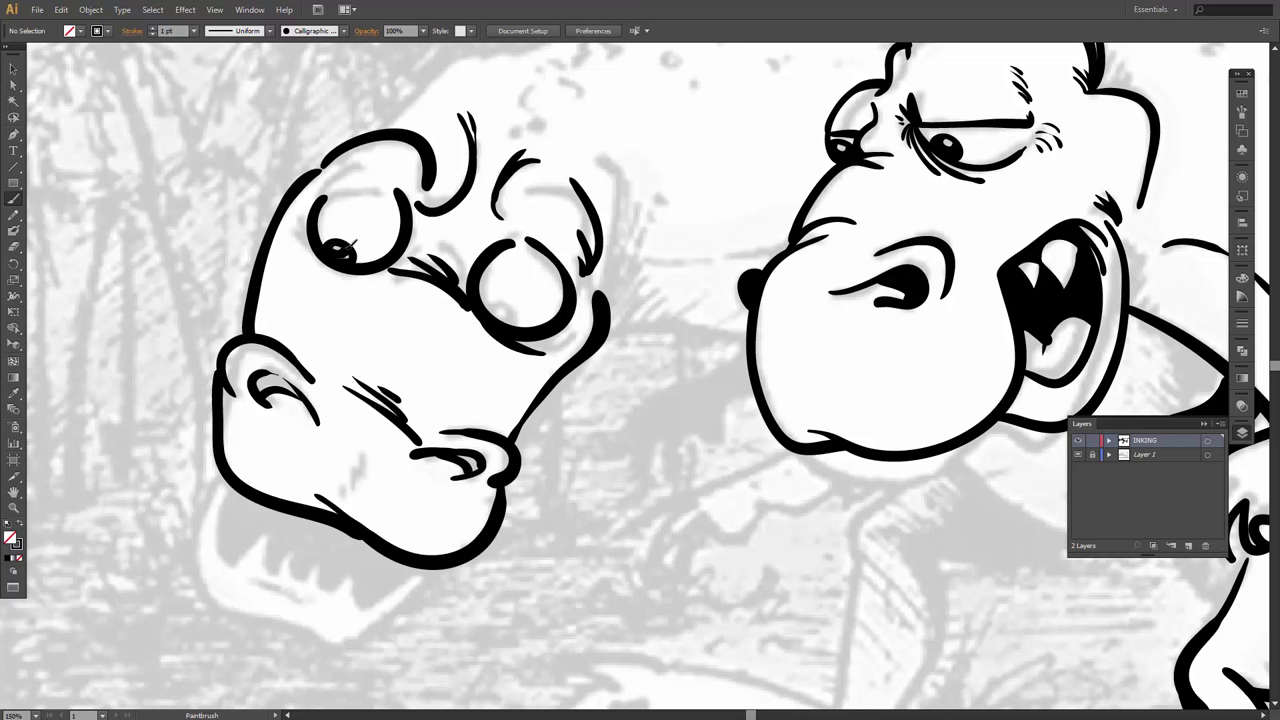
# Ink the pupil in the second dinosaur's other eye and fill both pupils black, leaving small white highlights.
pyautogui.moveTo(488, 310)
pyautogui.mouseDown()
pyautogui.moveTo(514, 290)
pyautogui.moveTo(522, 324)
pyautogui.moveTo(490, 316)
pyautogui.moveTo(502, 316)
pyautogui.mouseUp()
pyautogui.hotkey('shift', 'b')
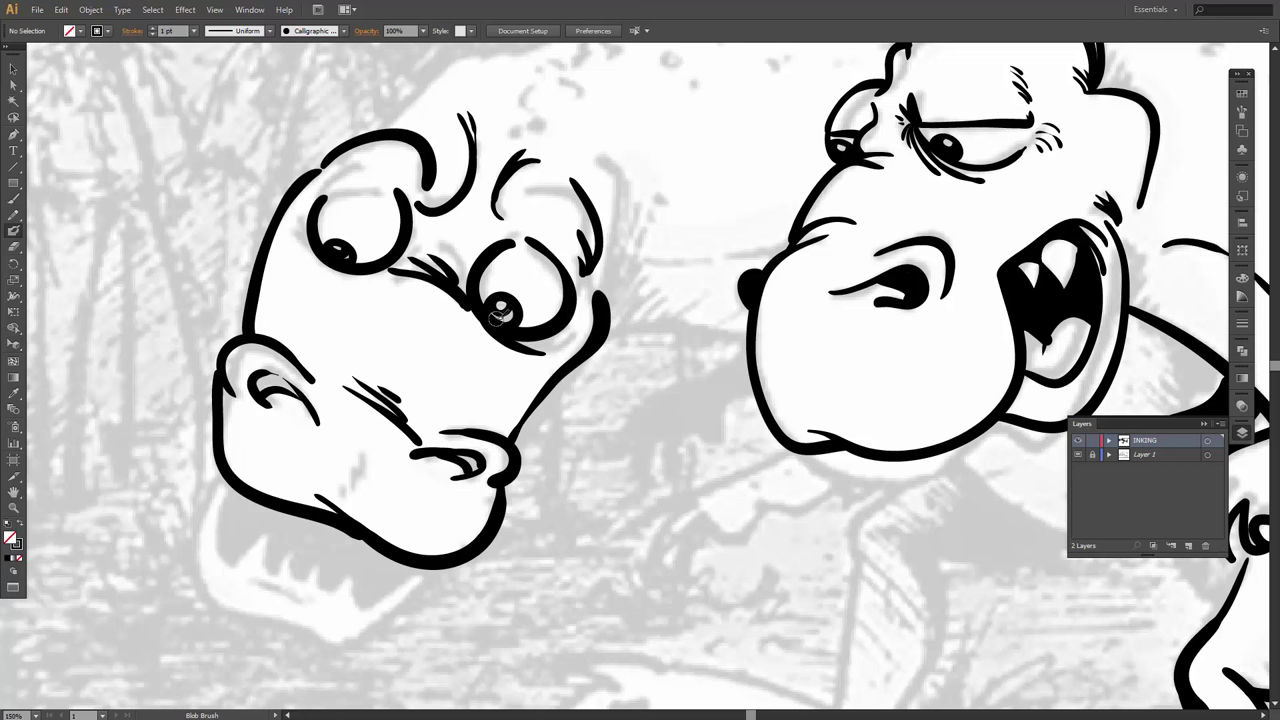
pyautogui.moveTo(342, 252)
pyautogui.mouseDown()
pyautogui.moveTo(351, 259)
pyautogui.moveTo(337, 253)
pyautogui.mouseUp()
# Try to refine the first pupil's highlight with the Eraser, and undo the attempt.
pyautogui.hotkey('shift', 'e')
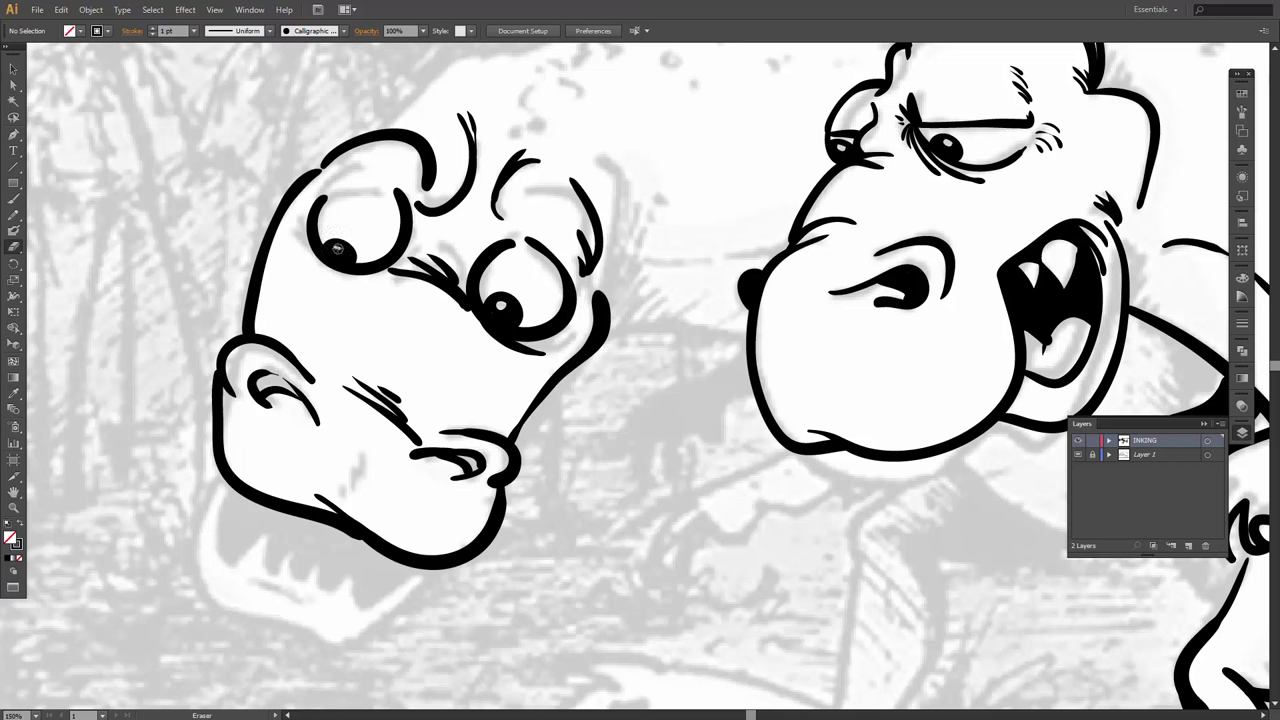
pyautogui.hotkey('ctrl', 'z')
pyautogui.moveTo(337, 248)
pyautogui.mouseDown()
pyautogui.moveTo(398, 288)
pyautogui.moveTo(345, 255)
pyautogui.mouseUp()
pyautogui.hotkey('ctrl', 'z')
pyautogui.hotkey('ctrl', 'z')
# Fill the openings of the second dinosaur's two nostrils solid black with the Blob Brush.
pyautogui.press('b')
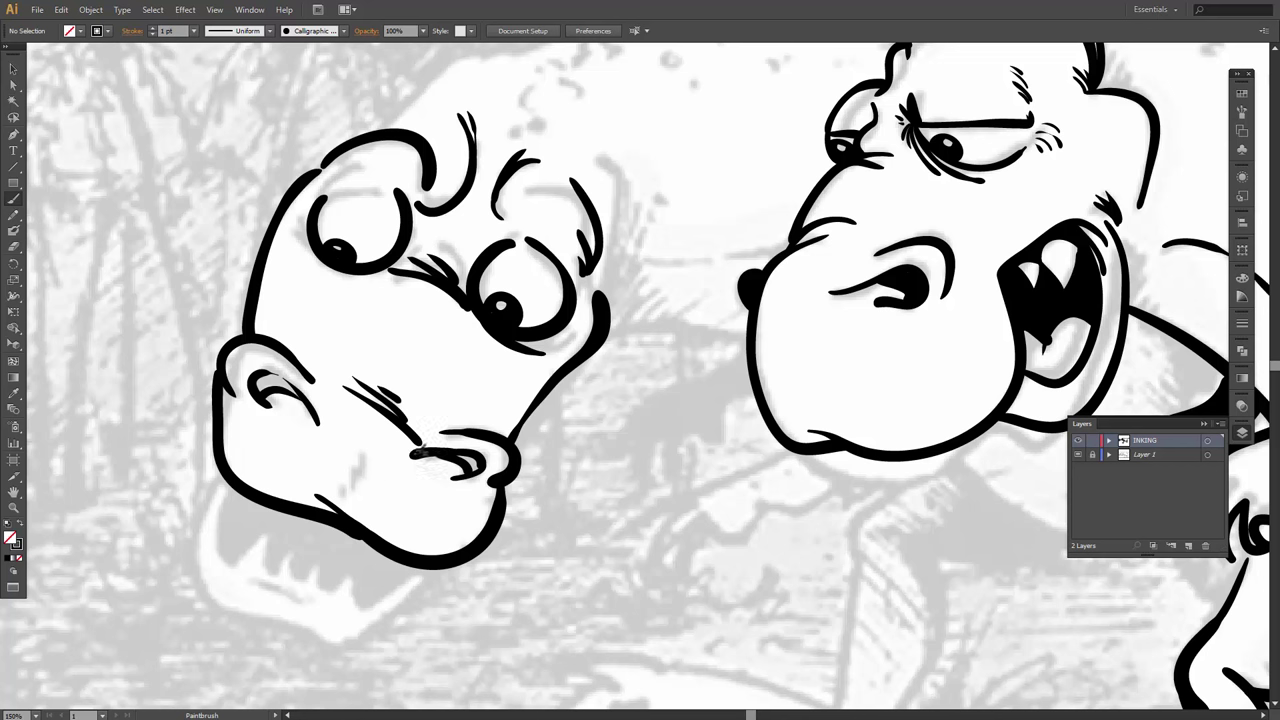
pyautogui.hotkey('shift', 'b')
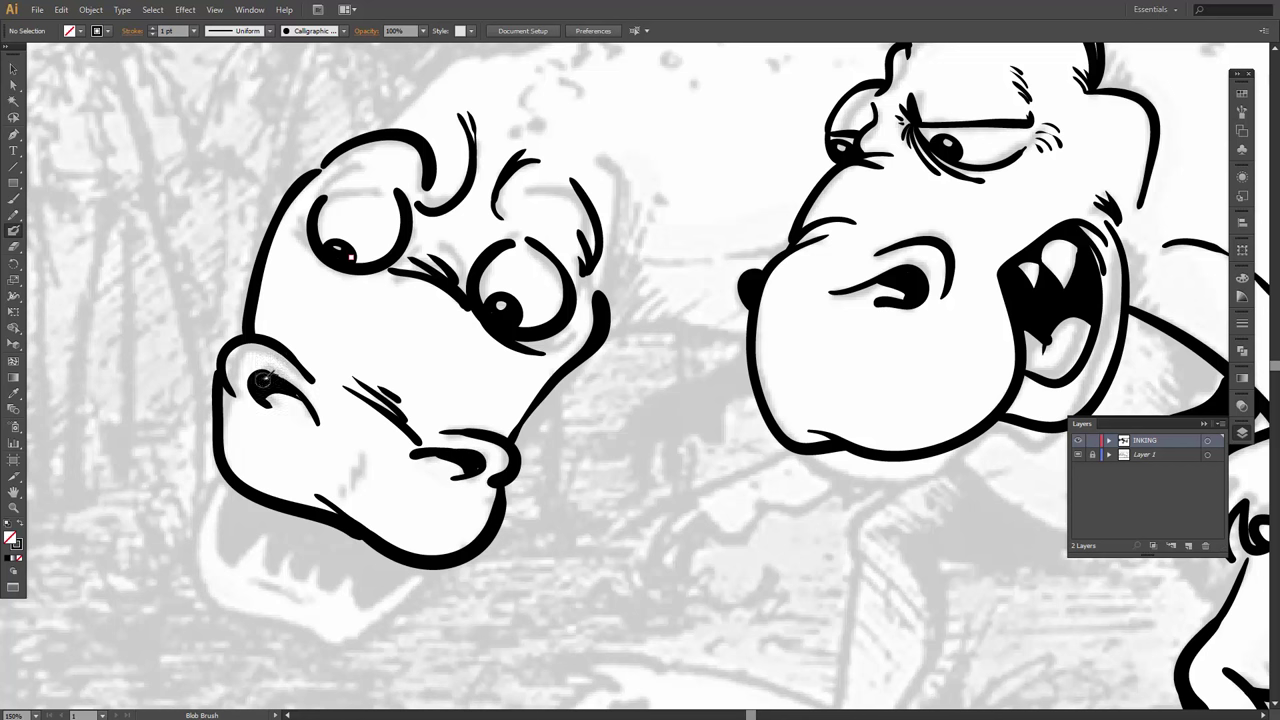
pyautogui.moveTo(262, 378); pyautogui.dragTo(272, 370)
# Ink the second dinosaur's lower jaw and chin outline, plus the inner lip line inside the open mouth, using the Paintbrush.
pyautogui.press('b')
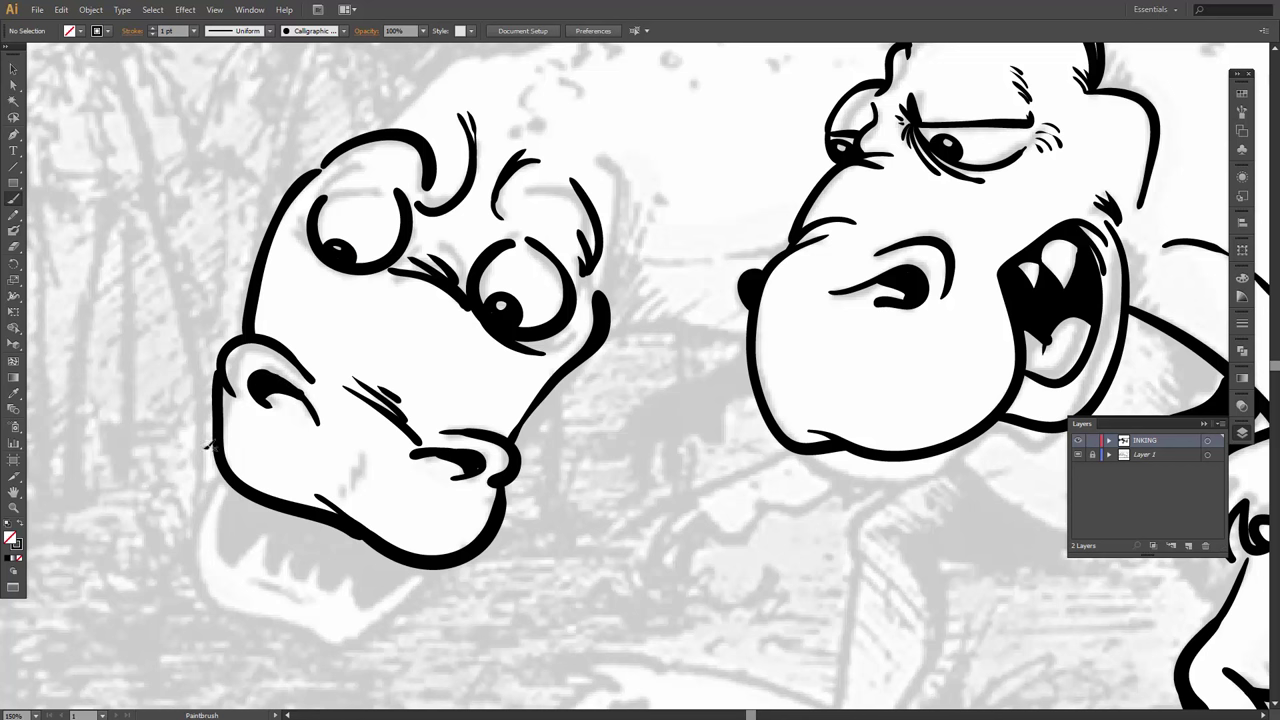
pyautogui.moveTo(217, 422)
pyautogui.mouseDown()
pyautogui.moveTo(200, 560)
pyautogui.moveTo(220, 590)
pyautogui.moveTo(264, 610)
pyautogui.moveTo(336, 618)
pyautogui.mouseUp()
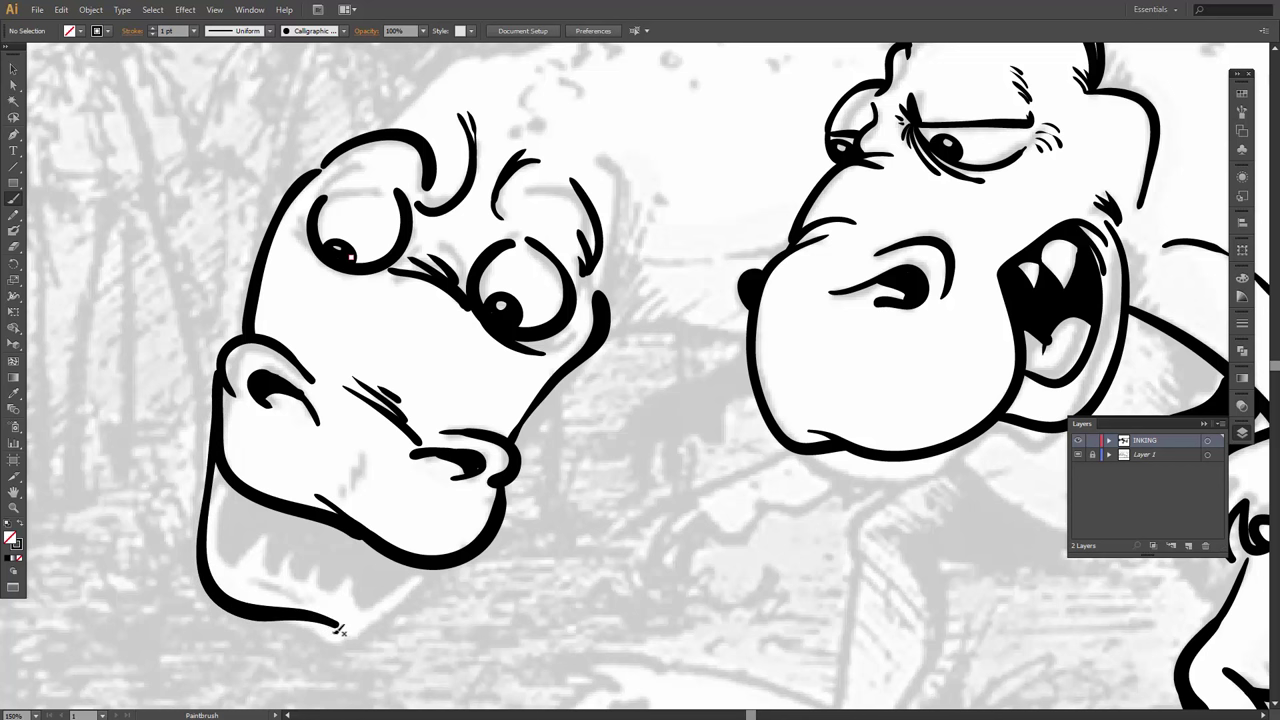
pyautogui.moveTo(258, 612)
pyautogui.mouseDown()
pyautogui.moveTo(360, 639)
pyautogui.moveTo(391, 623)
pyautogui.moveTo(418, 552)
pyautogui.mouseUp()
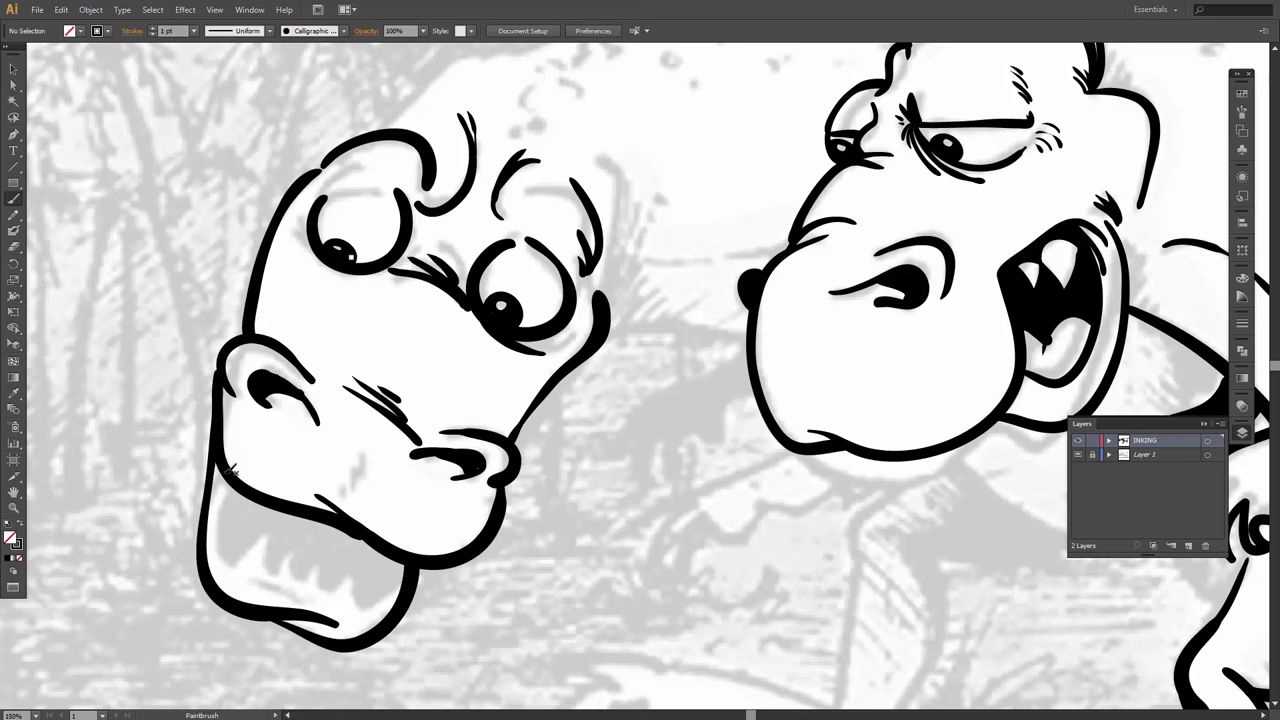
pyautogui.moveTo(228, 472)
pyautogui.mouseDown()
pyautogui.moveTo(221, 536)
pyautogui.moveTo(238, 566)
pyautogui.moveTo(383, 606)
pyautogui.mouseUp()
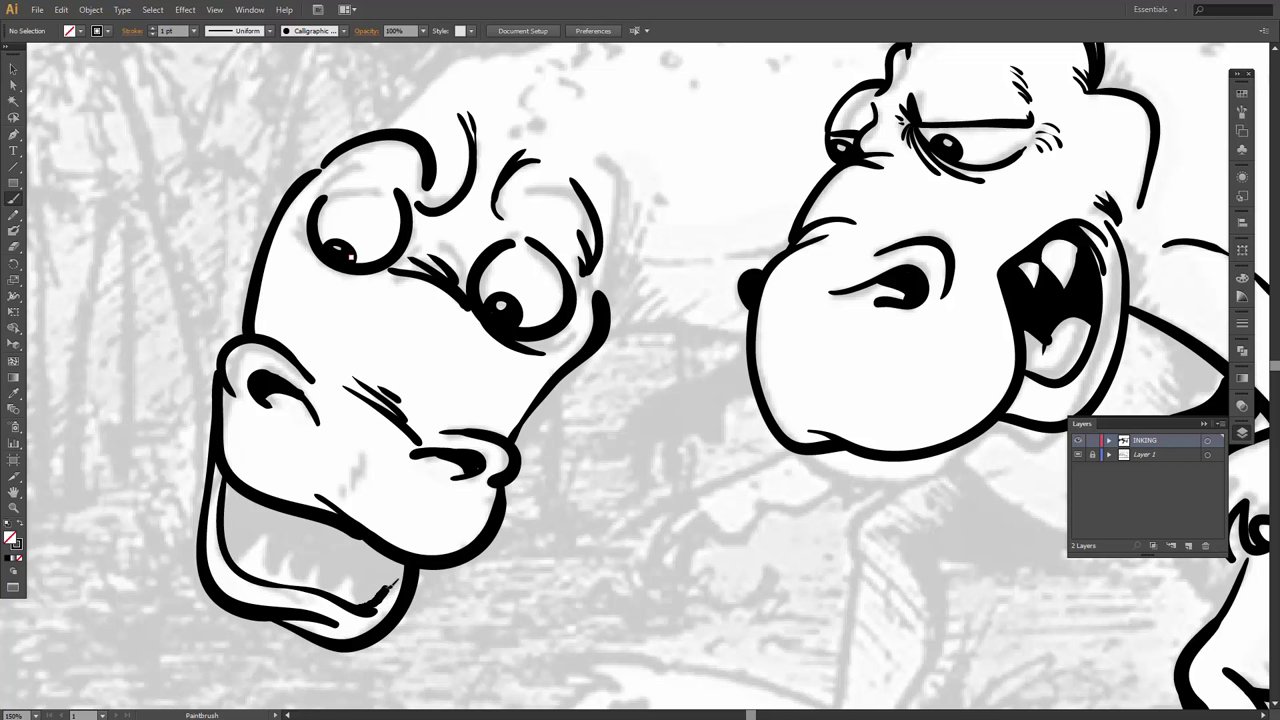
# Ink the short line at the mouth's corner and the row of pointed teeth along the lower jaw.
pyautogui.moveTo(400, 556); pyautogui.dragTo(397, 547)
pyautogui.moveTo(250, 532)
pyautogui.mouseDown()
pyautogui.moveTo(276, 512)
pyautogui.moveTo(277, 565)
pyautogui.moveTo(298, 530)
pyautogui.moveTo(308, 574)
pyautogui.moveTo(298, 567)
pyautogui.moveTo(330, 541)
pyautogui.moveTo(330, 582)
pyautogui.moveTo(365, 555)
pyautogui.moveTo(372, 604)
pyautogui.mouseUp()
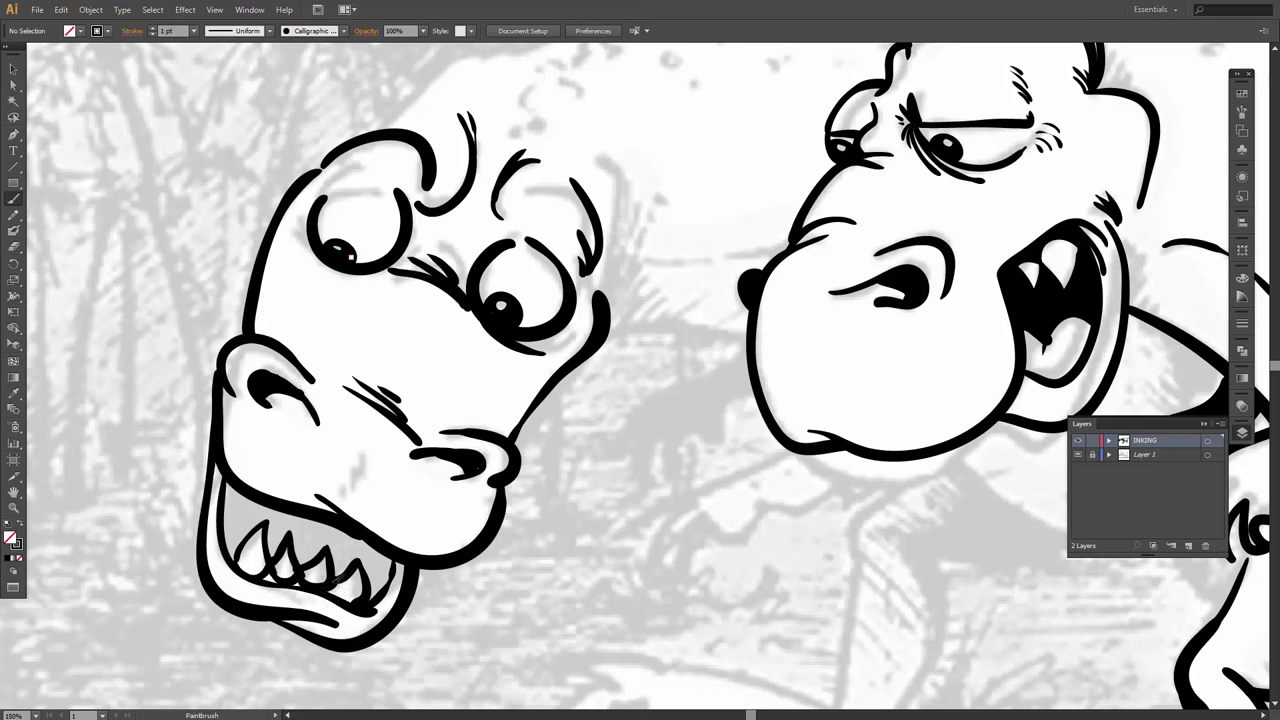
pyautogui.moveTo(333, 586); pyautogui.dragTo(359, 599)
# Fill the second dinosaur's mouth interior solid black around the teeth with the Blob Brush, keeping the teeth white.
pyautogui.hotkey('shift', 'b')
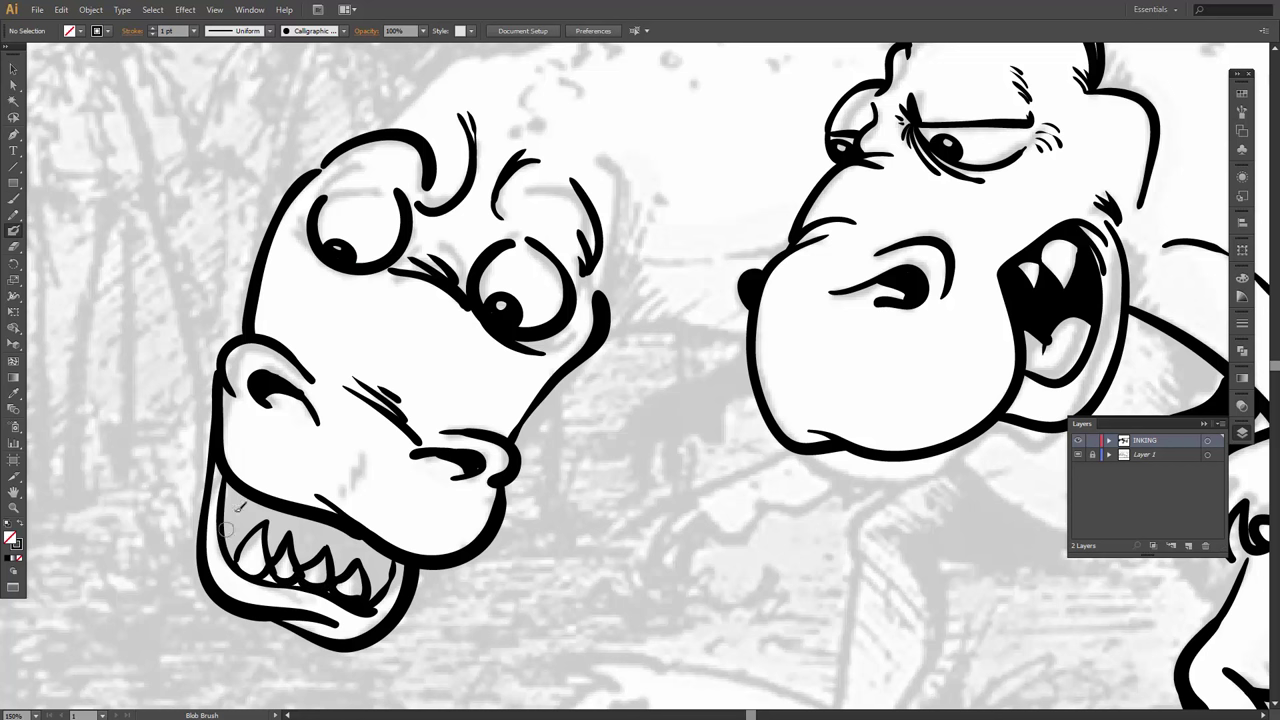
pyautogui.moveTo(222, 498)
pyautogui.mouseDown()
pyautogui.moveTo(238, 555)
pyautogui.moveTo(232, 521)
pyautogui.moveTo(258, 519)
pyautogui.moveTo(234, 493)
pyautogui.moveTo(250, 555)
pyautogui.moveTo(245, 493)
pyautogui.moveTo(273, 512)
pyautogui.mouseUp()
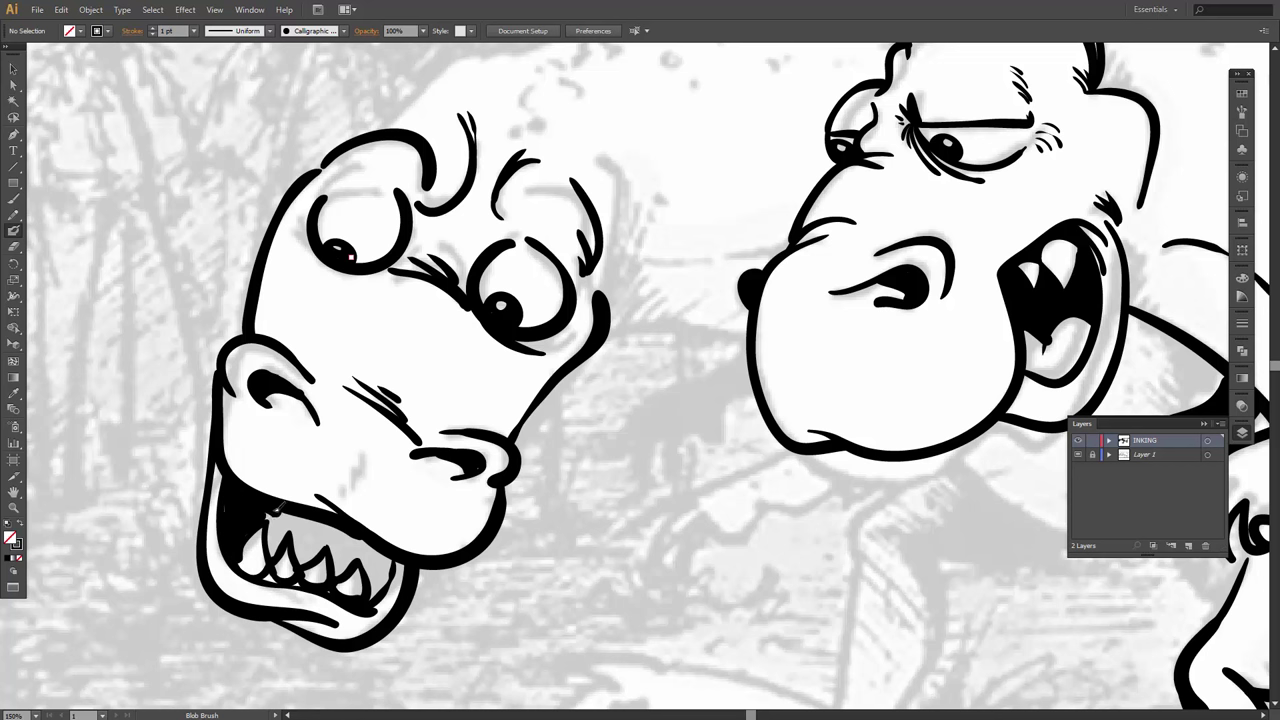
pyautogui.hotkey('ctrl', 'z')
pyautogui.hotkey('ctrl', 'z')
pyautogui.hotkey('ctrl', 'z')
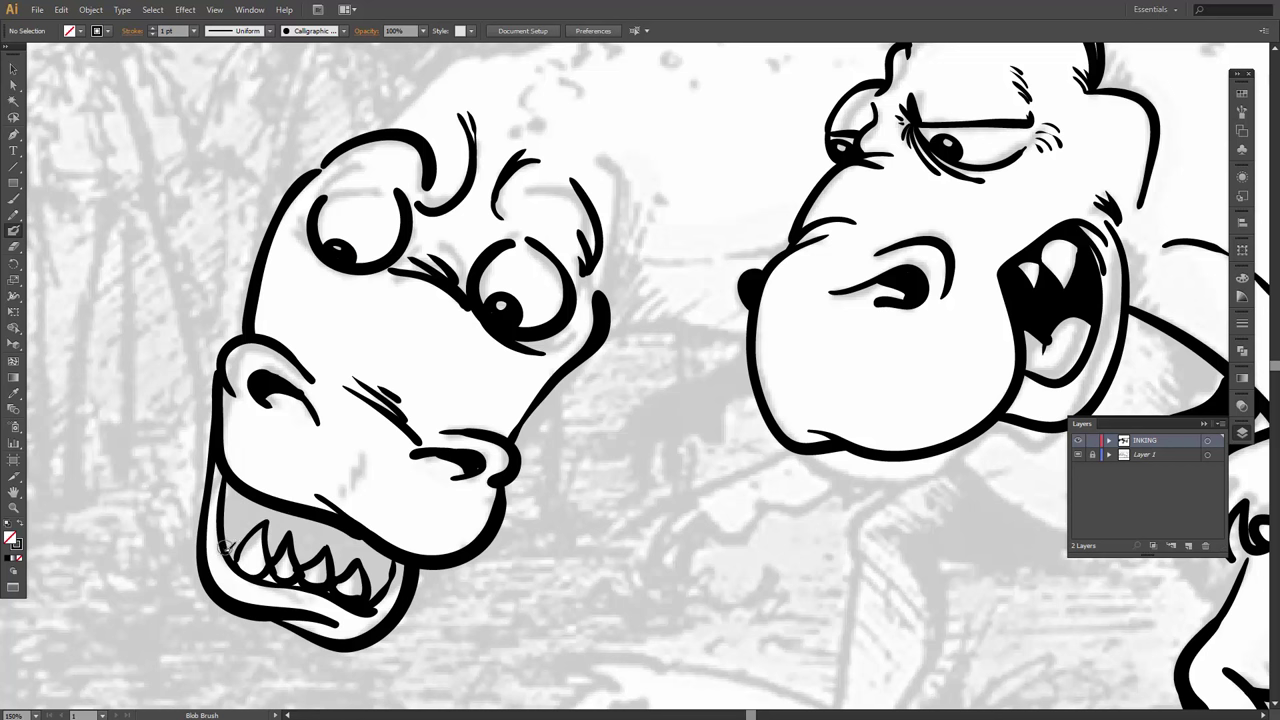
pyautogui.moveTo(231, 552)
pyautogui.mouseDown()
pyautogui.moveTo(270, 510)
pyautogui.moveTo(236, 483)
pyautogui.moveTo(232, 533)
pyautogui.moveTo(248, 503)
pyautogui.moveTo(380, 545)
pyautogui.moveTo(383, 585)
pyautogui.moveTo(388, 557)
pyautogui.moveTo(355, 540)
pyautogui.moveTo(345, 565)
pyautogui.moveTo(338, 541)
pyautogui.moveTo(313, 551)
pyautogui.moveTo(318, 531)
pyautogui.moveTo(298, 533)
pyautogui.moveTo(306, 545)
pyautogui.moveTo(285, 517)
pyautogui.moveTo(266, 567)
pyautogui.moveTo(265, 584)
pyautogui.mouseUp()
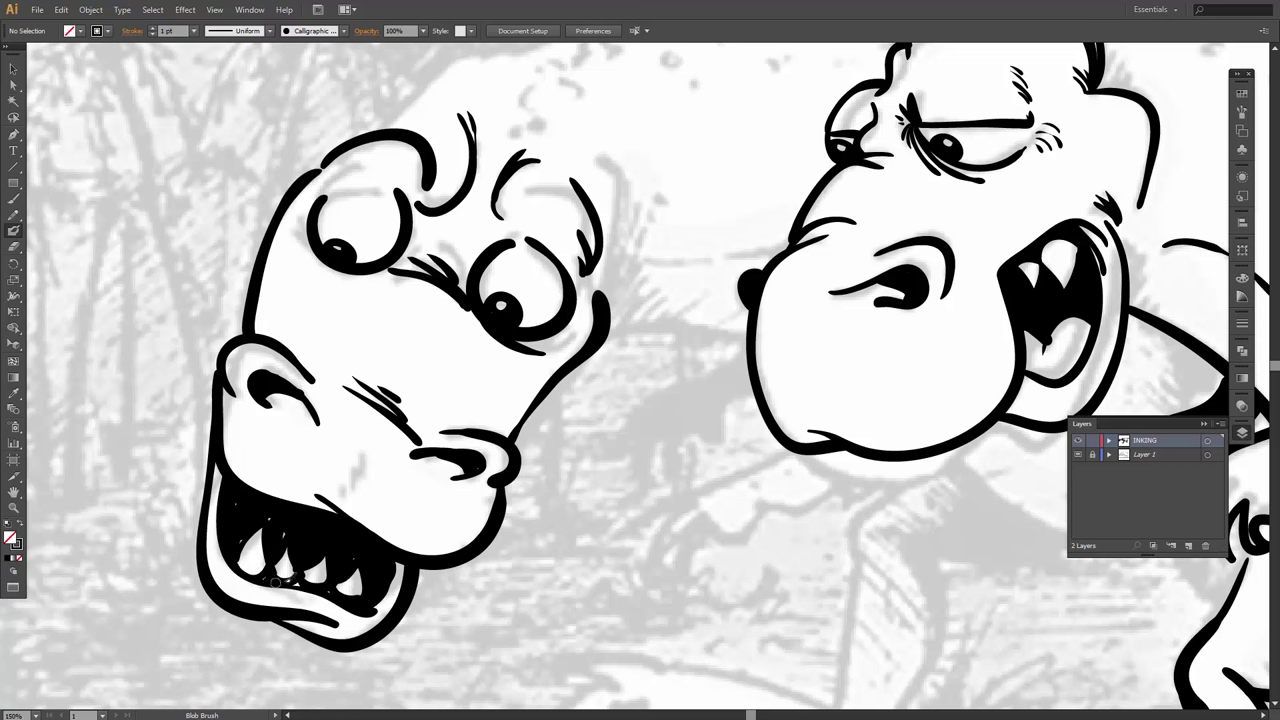
pyautogui.moveTo(303, 586); pyautogui.dragTo(336, 590)
# Ink the edge of the second dinosaur's head beside the outer eye and the throat line reaching the front dinosaur's snout.
pyautogui.moveTo(609, 371); pyautogui.dragTo(473, 385)
pyautogui.press('b')
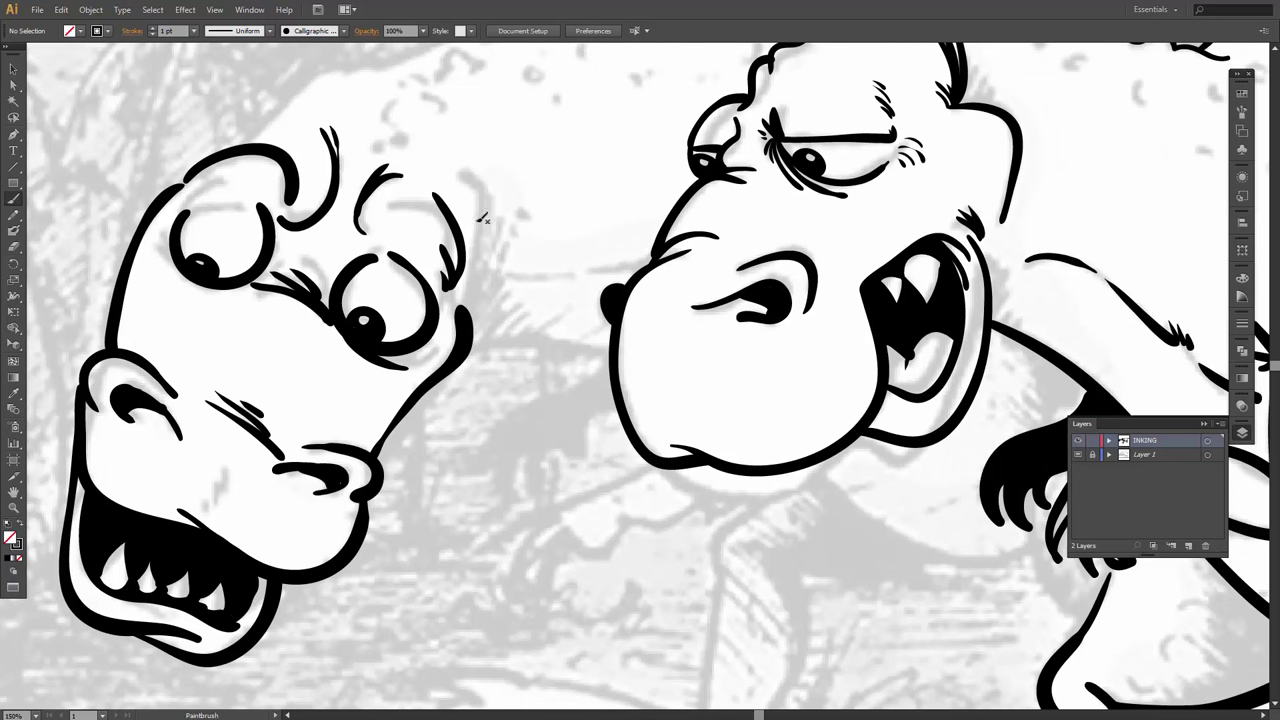
pyautogui.moveTo(466, 178)
pyautogui.mouseDown()
pyautogui.moveTo(482, 232)
pyautogui.moveTo(480, 314)
pyautogui.moveTo(500, 342)
pyautogui.moveTo(616, 355)
pyautogui.mouseUp()
pyautogui.moveTo(610, 223)
pyautogui.mouseDown()
pyautogui.moveTo(608, 277)
pyautogui.moveTo(529, 441)
pyautogui.mouseUp()
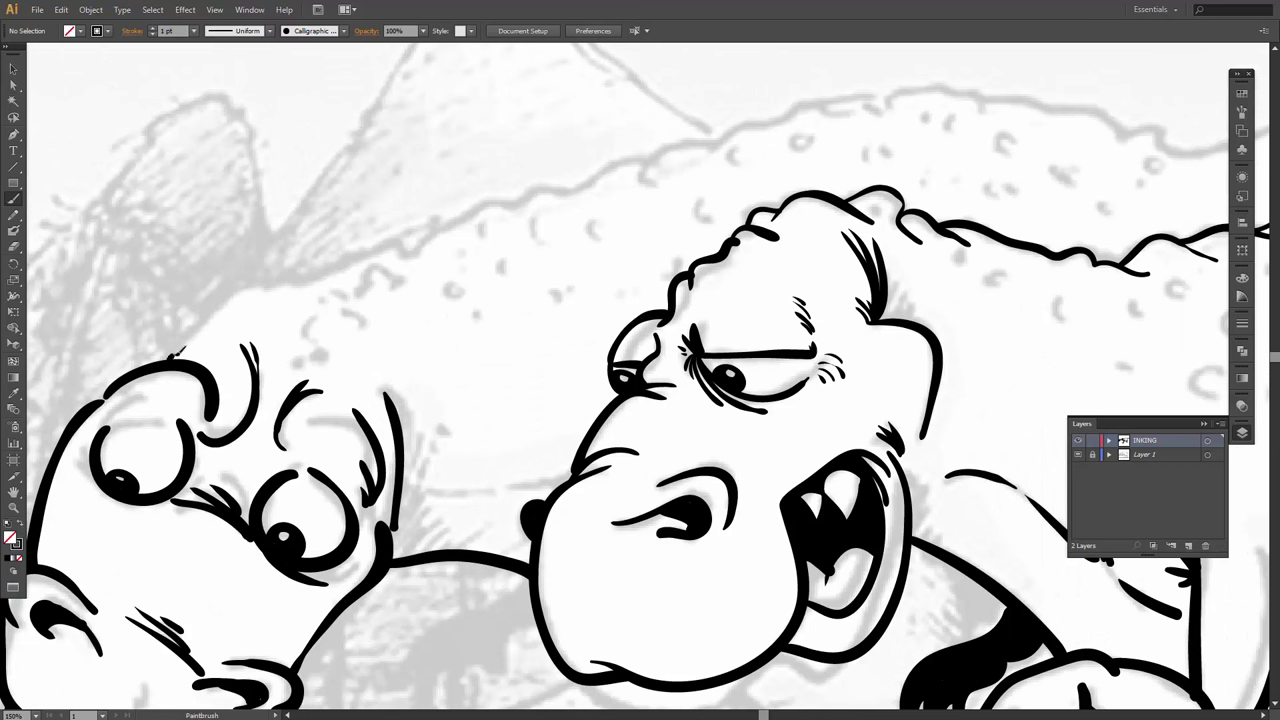
# Ink the second dinosaur's bumpy neck and back outline from the brow to the rump, ending in the curved pointed tail.
pyautogui.moveTo(177, 351)
pyautogui.mouseDown()
pyautogui.moveTo(274, 285)
pyautogui.moveTo(605, 176)
pyautogui.moveTo(684, 136)
pyautogui.moveTo(764, 116)
pyautogui.moveTo(758, 135)
pyautogui.moveTo(855, 92)
pyautogui.moveTo(893, 98)
pyautogui.moveTo(874, 97)
pyautogui.moveTo(915, 76)
pyautogui.moveTo(975, 84)
pyautogui.moveTo(600, 190)
pyautogui.moveTo(628, 160)
pyautogui.moveTo(730, 187)
pyautogui.mouseUp()
pyautogui.press('space')
pyautogui.moveTo(752, 190)
pyautogui.mouseDown()
pyautogui.moveTo(820, 217)
pyautogui.moveTo(509, 317)
pyautogui.moveTo(498, 292)
pyautogui.mouseUp()
pyautogui.press('space')
pyautogui.moveTo(380, 328)
pyautogui.mouseDown()
pyautogui.moveTo(630, 223)
pyautogui.moveTo(818, 164)
pyautogui.moveTo(937, 167)
pyautogui.moveTo(1041, 205)
pyautogui.moveTo(958, 183)
pyautogui.moveTo(824, 212)
pyautogui.moveTo(689, 288)
pyautogui.moveTo(630, 383)
pyautogui.mouseUp()
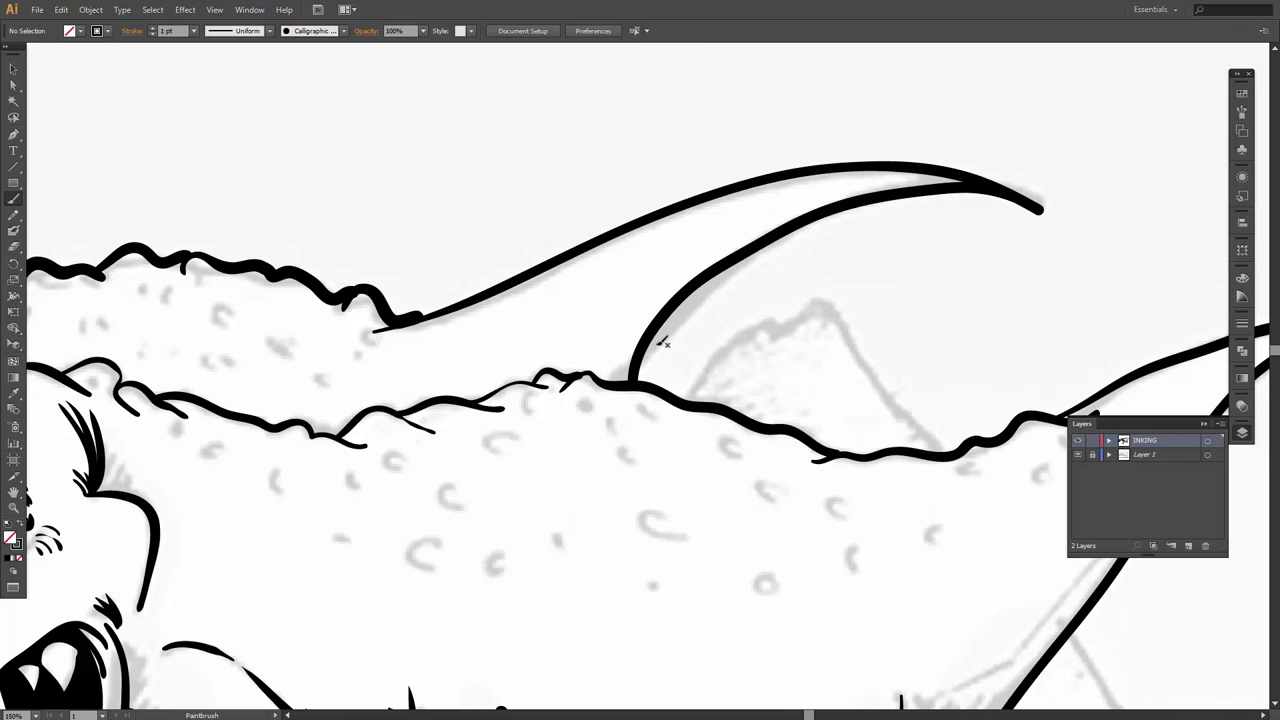
# Ink the second dinosaur's belly line from beneath the front dinosaur's jaw to the knee of the planted leg.
pyautogui.hotkey('ctrl', '-')
pyautogui.hotkey('ctrl', '-')
pyautogui.hotkey('ctrl', '-')
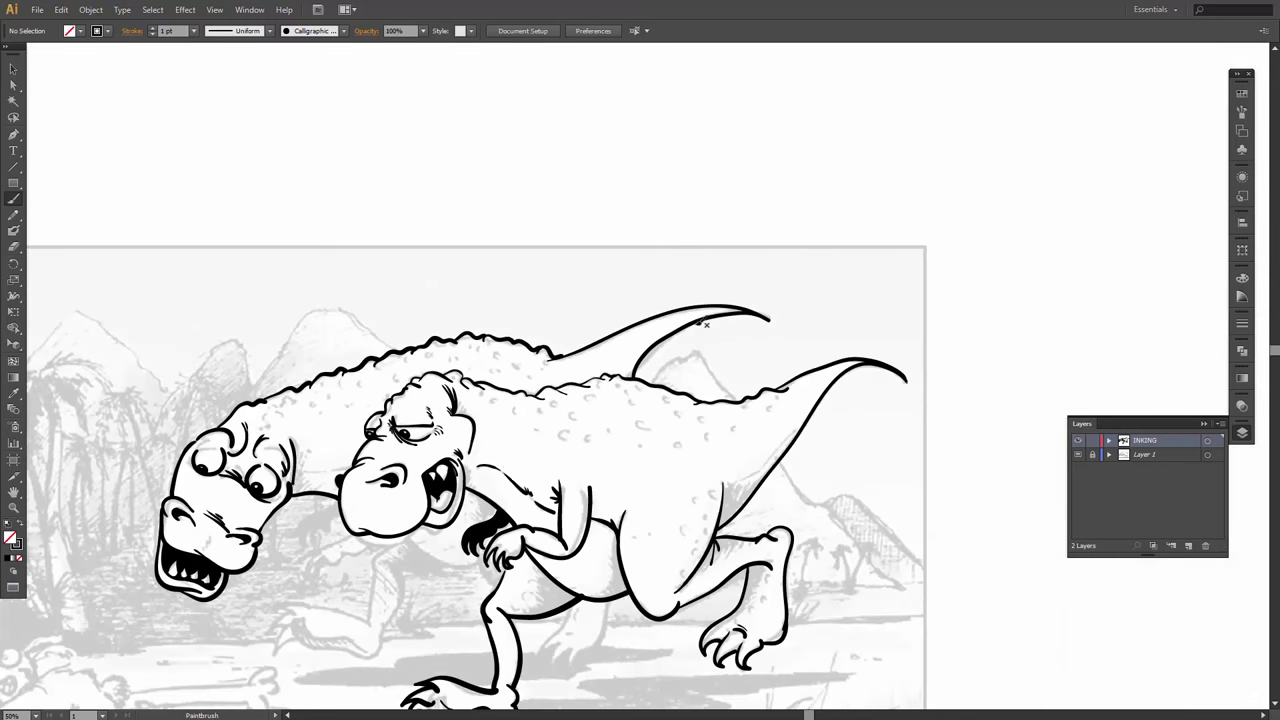
pyautogui.moveTo(431, 438); pyautogui.dragTo(481, 356)
pyautogui.moveTo(475, 484); pyautogui.dragTo(558, 414)
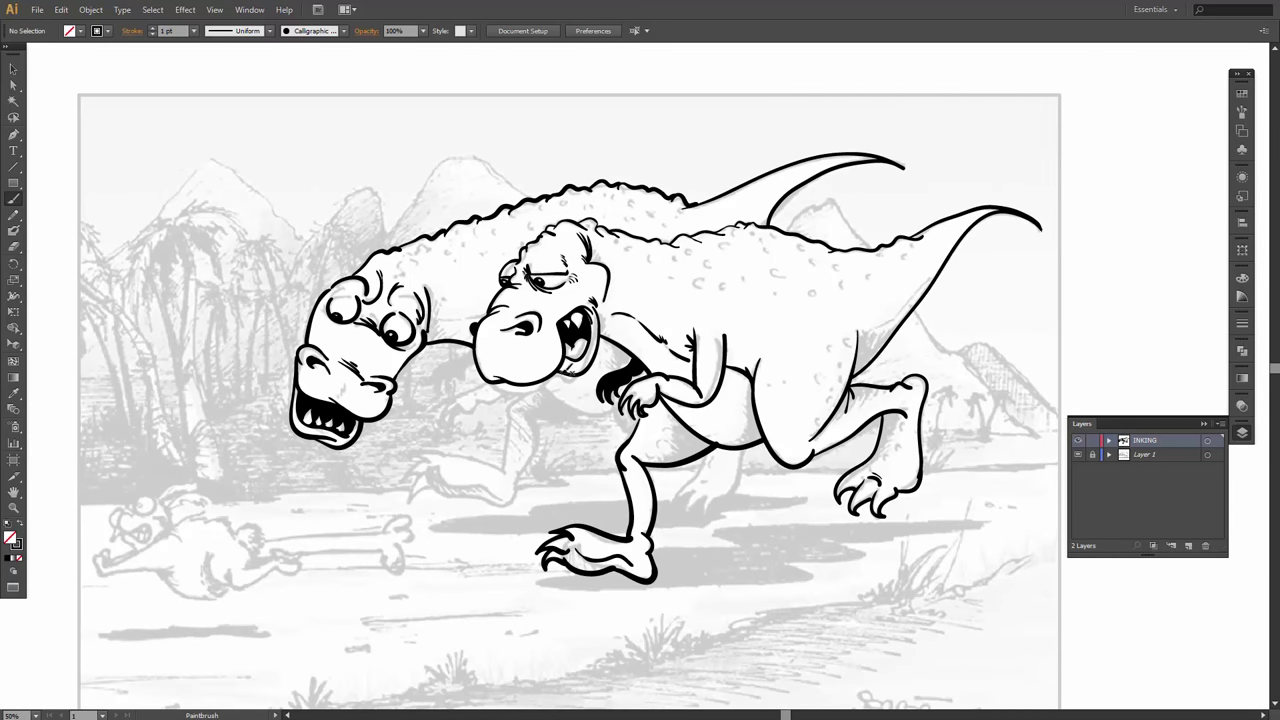
pyautogui.press('z')
pyautogui.moveTo(360, 374); pyautogui.dragTo(800, 533)
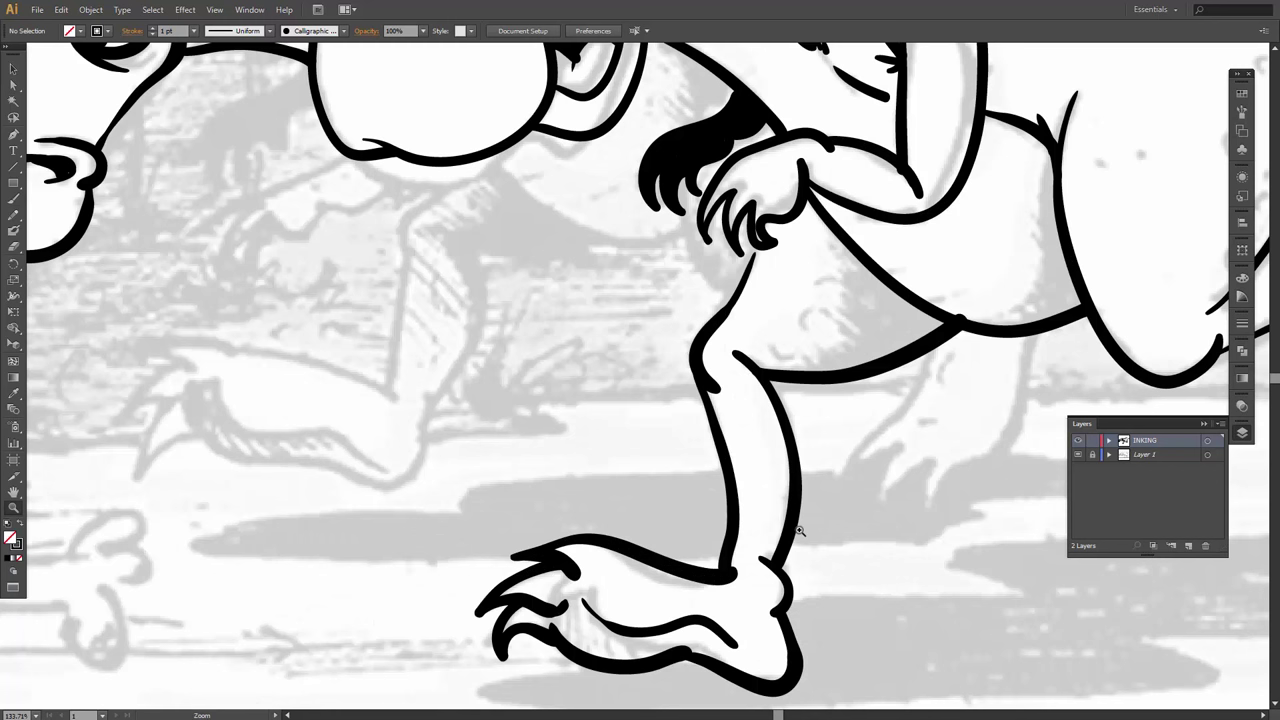
pyautogui.press('b')
pyautogui.moveTo(433, 343); pyautogui.dragTo(489, 417)
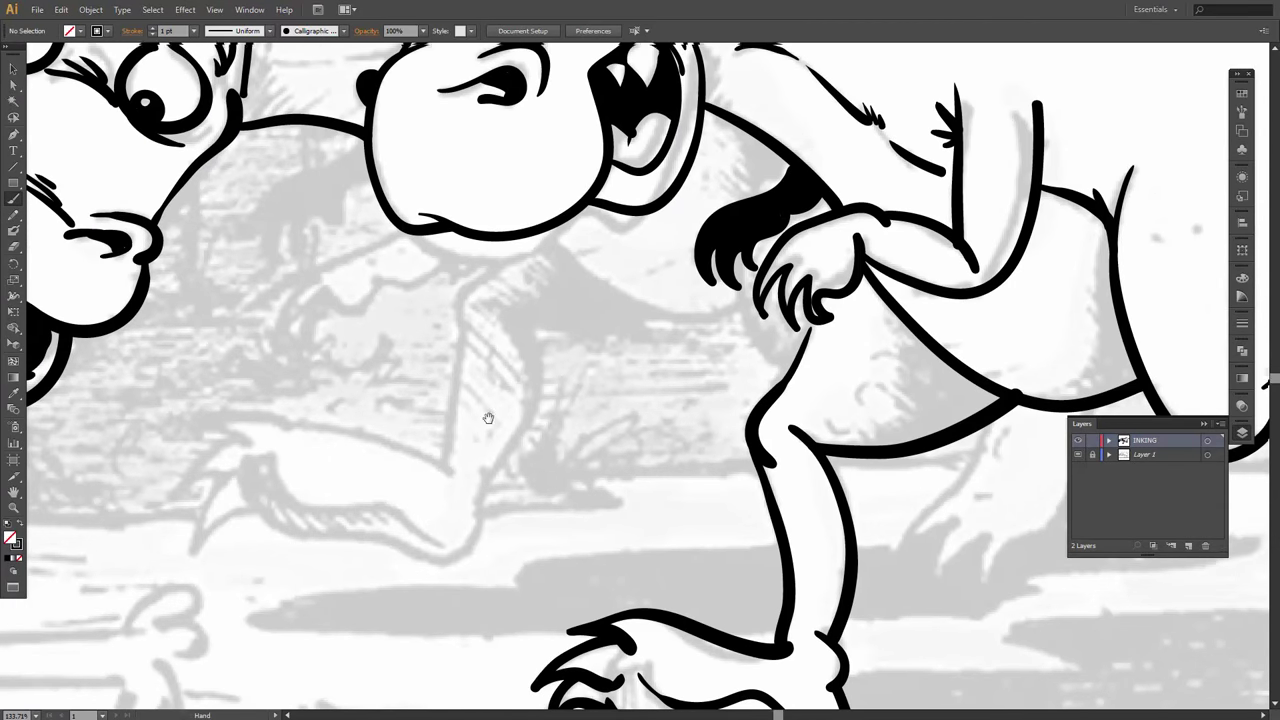
pyautogui.moveTo(546, 226)
pyautogui.mouseDown()
pyautogui.moveTo(656, 295)
pyautogui.moveTo(774, 317)
pyautogui.moveTo(737, 300)
pyautogui.moveTo(800, 380)
pyautogui.mouseUp()
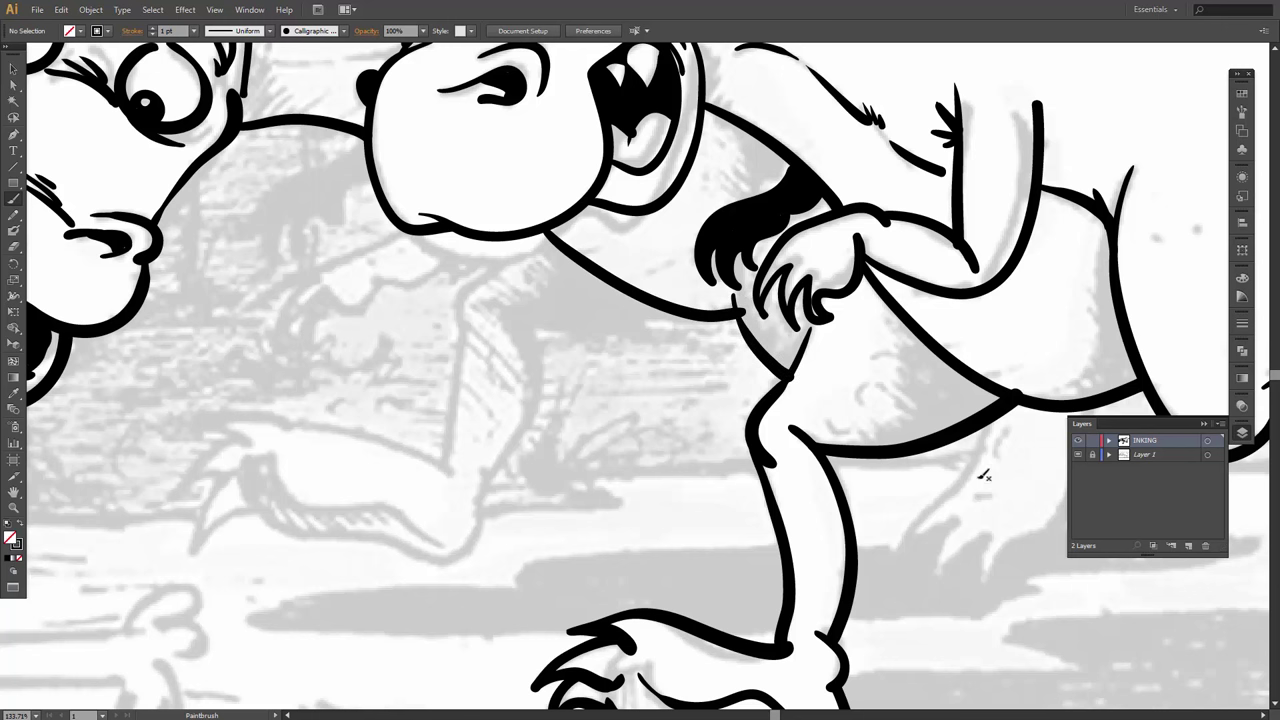
# Ink the clawed background foot and lower leg showing beneath the front dinosaur's belly.
pyautogui.moveTo(796, 451); pyautogui.dragTo(528, 419)
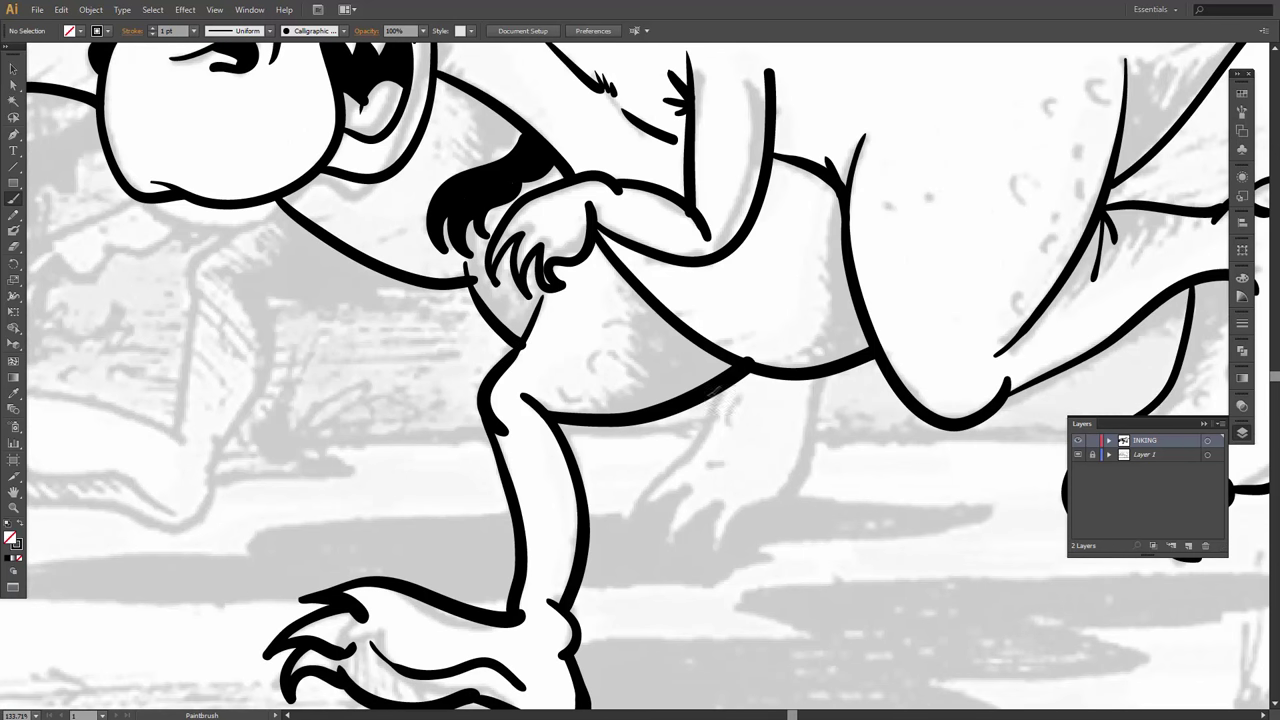
pyautogui.moveTo(714, 390)
pyautogui.mouseDown()
pyautogui.moveTo(698, 446)
pyautogui.moveTo(634, 505)
pyautogui.moveTo(629, 522)
pyautogui.moveTo(690, 504)
pyautogui.moveTo(664, 518)
pyautogui.moveTo(660, 545)
pyautogui.moveTo(716, 521)
pyautogui.moveTo(719, 489)
pyautogui.moveTo(736, 560)
pyautogui.moveTo(745, 530)
pyautogui.moveTo(776, 506)
pyautogui.moveTo(752, 484)
pyautogui.moveTo(808, 490)
pyautogui.moveTo(815, 450)
pyautogui.moveTo(780, 432)
pyautogui.mouseUp()
pyautogui.moveTo(816, 374); pyautogui.dragTo(790, 450)
# Ink the second dinosaur's forward leg and clawed foot, including the calf's back edge and the contour line along the foot's side.
pyautogui.press('space')
pyautogui.moveTo(347, 348); pyautogui.dragTo(546, 350)
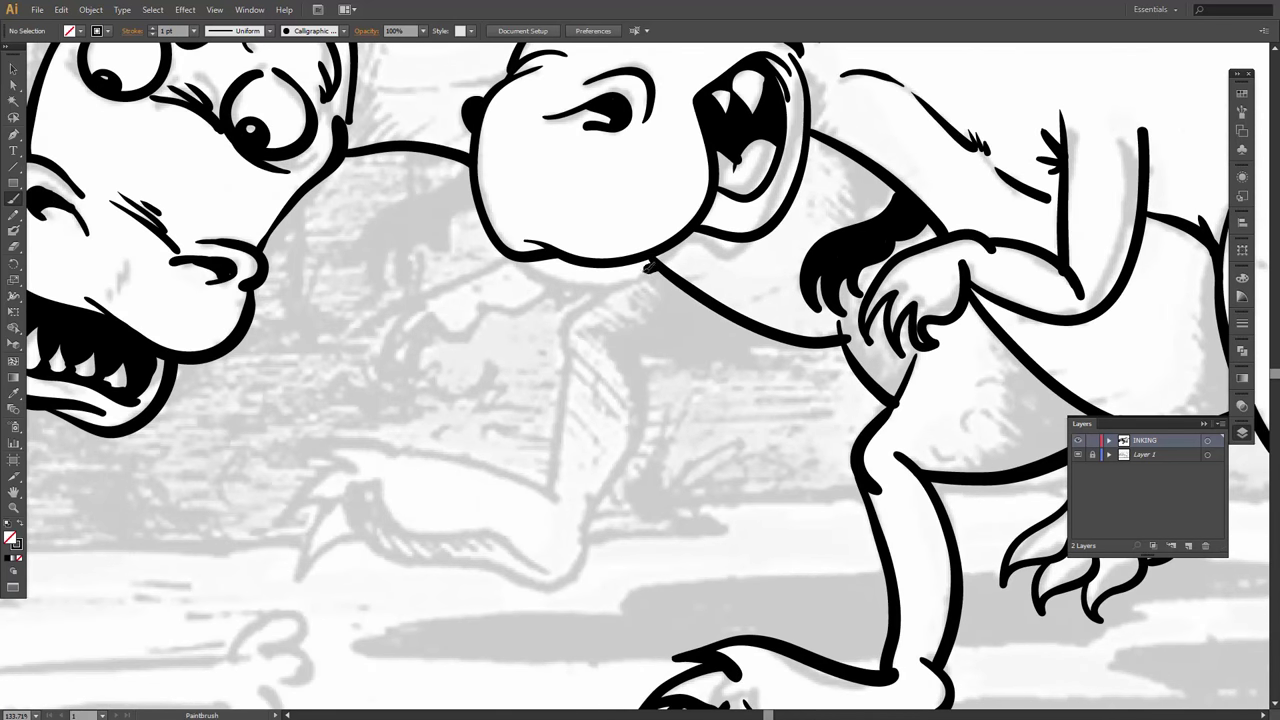
pyautogui.moveTo(648, 266)
pyautogui.mouseDown()
pyautogui.moveTo(561, 322)
pyautogui.moveTo(578, 361)
pyautogui.moveTo(559, 388)
pyautogui.moveTo(541, 488)
pyautogui.mouseUp()
pyautogui.moveTo(391, 447)
pyautogui.mouseDown()
pyautogui.moveTo(322, 438)
pyautogui.moveTo(318, 452)
pyautogui.moveTo(375, 463)
pyautogui.moveTo(302, 496)
pyautogui.moveTo(286, 522)
pyautogui.moveTo(322, 512)
pyautogui.moveTo(350, 480)
pyautogui.moveTo(302, 568)
pyautogui.moveTo(336, 531)
pyautogui.moveTo(364, 528)
pyautogui.moveTo(384, 548)
pyautogui.moveTo(545, 577)
pyautogui.moveTo(585, 565)
pyautogui.moveTo(570, 532)
pyautogui.mouseUp()
pyautogui.moveTo(387, 450)
pyautogui.mouseDown()
pyautogui.moveTo(460, 450)
pyautogui.moveTo(563, 503)
pyautogui.mouseUp()
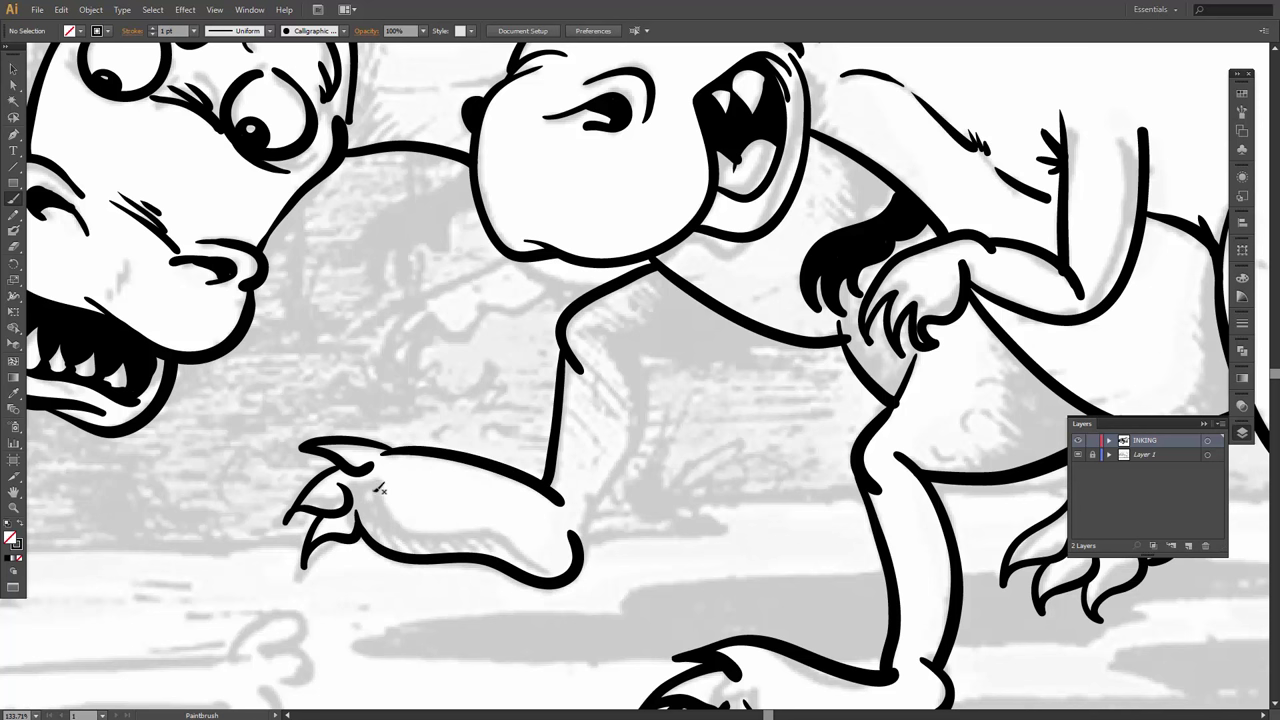
pyautogui.moveTo(378, 482)
pyautogui.mouseDown()
pyautogui.moveTo(417, 522)
pyautogui.moveTo(506, 518)
pyautogui.moveTo(550, 558)
pyautogui.mouseUp()
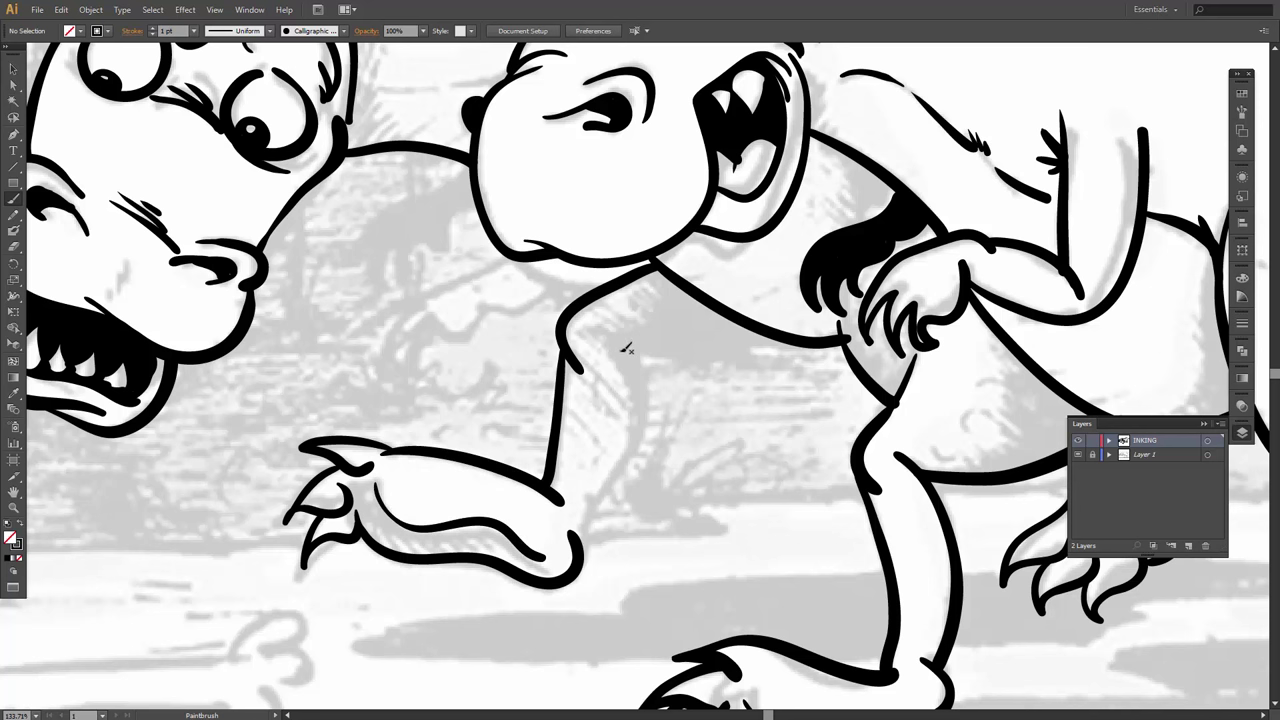
pyautogui.moveTo(607, 326)
pyautogui.mouseDown()
pyautogui.moveTo(636, 377)
pyautogui.moveTo(637, 411)
pyautogui.moveTo(580, 550)
pyautogui.mouseUp()
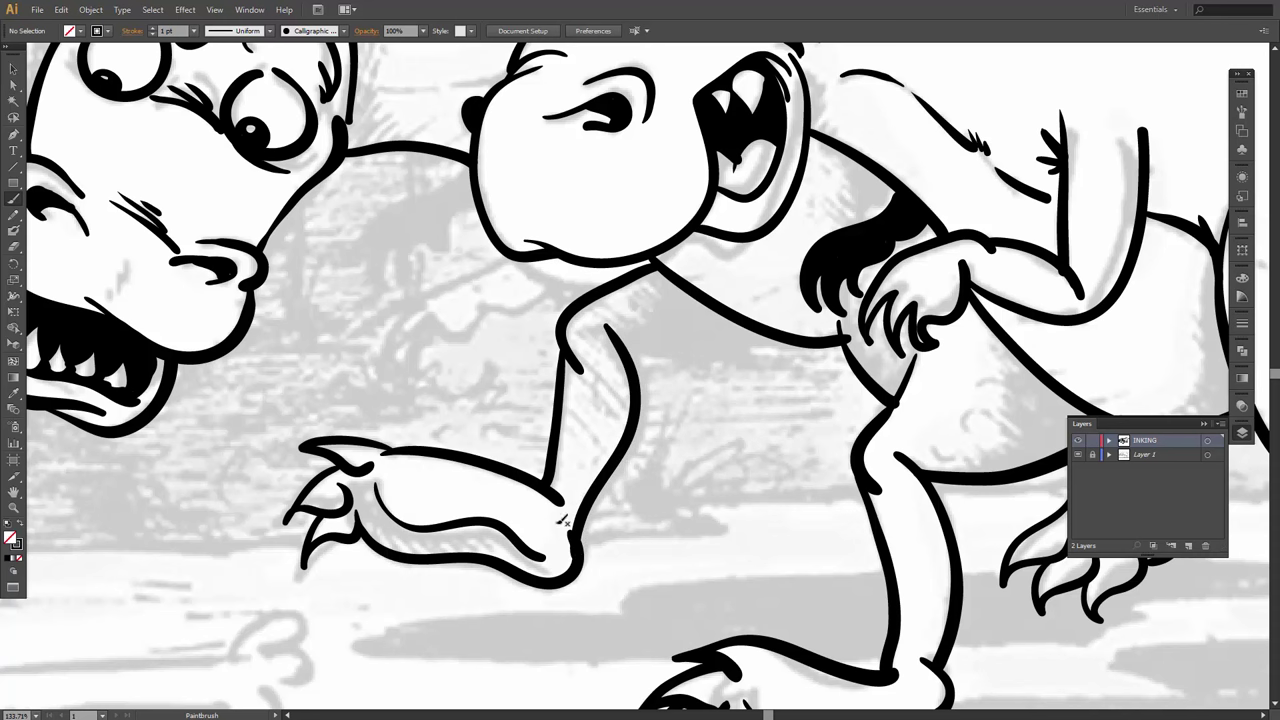
# Ink the second dinosaur's underside curve from the forward leg's thigh to below the front dinosaur's claws and smooth its end by adjusting anchor points.
pyautogui.moveTo(684, 354); pyautogui.dragTo(510, 384)
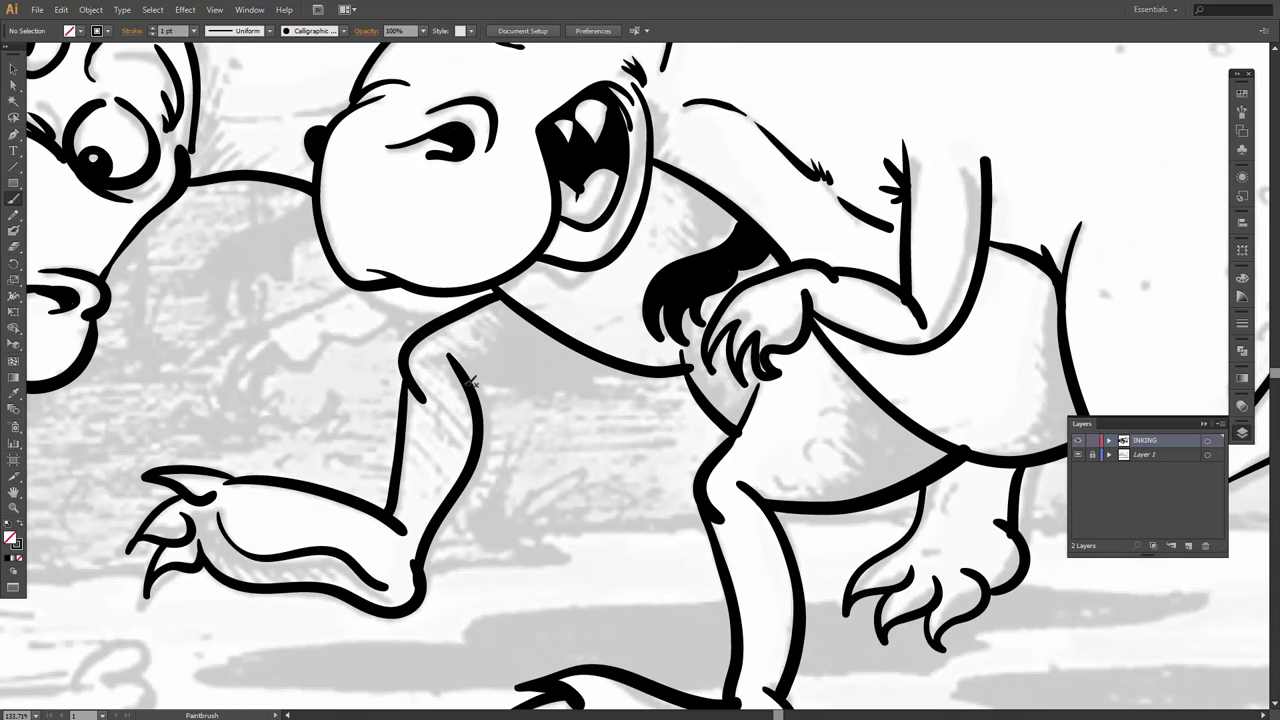
pyautogui.moveTo(474, 380)
pyautogui.mouseDown()
pyautogui.moveTo(584, 387)
pyautogui.moveTo(667, 368)
pyautogui.mouseUp()
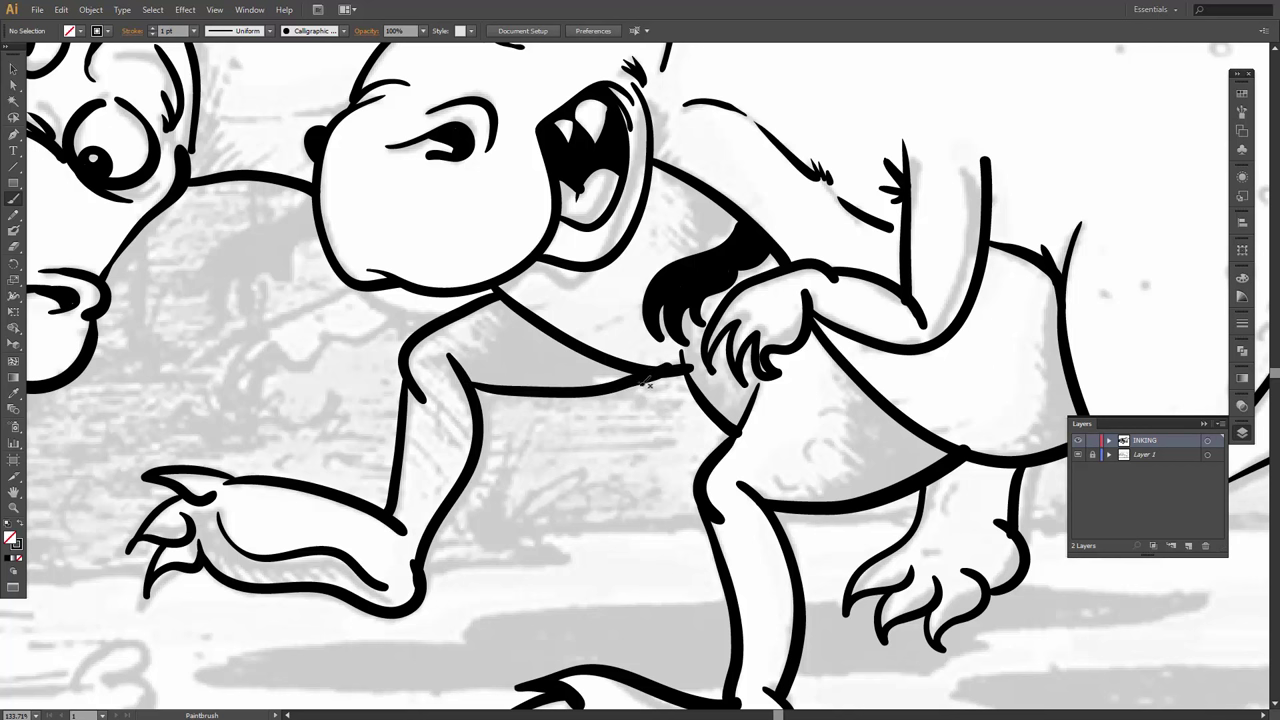
pyautogui.press('a')
pyautogui.click(674, 371)
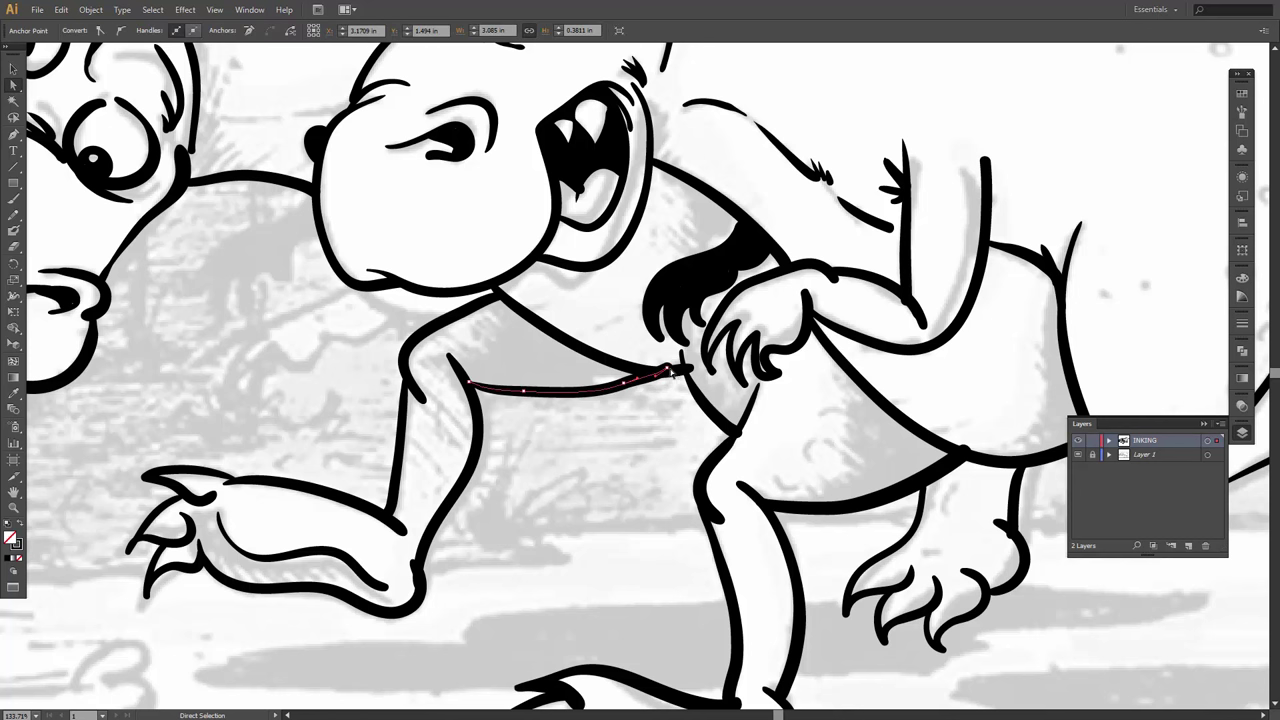
pyautogui.hotkey('shift', 'c')
pyautogui.click(667, 369)
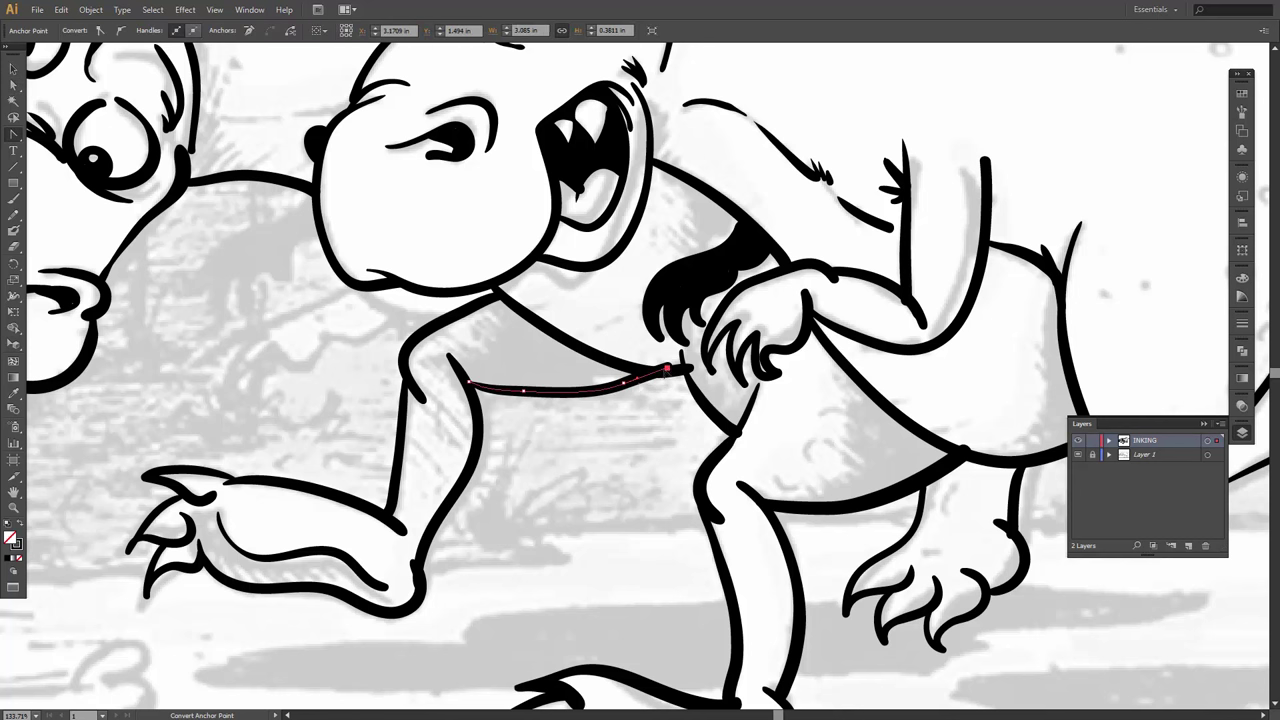
pyautogui.press('a')
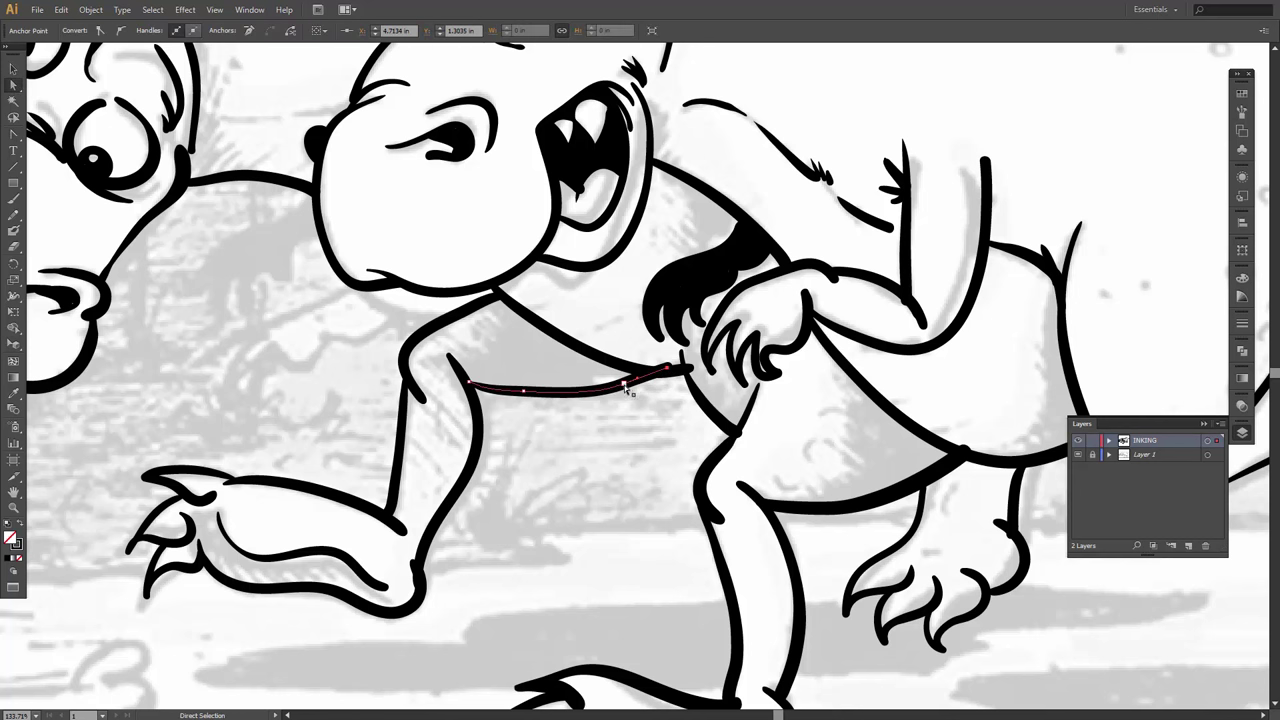
pyautogui.moveTo(624, 385); pyautogui.dragTo(622, 390)
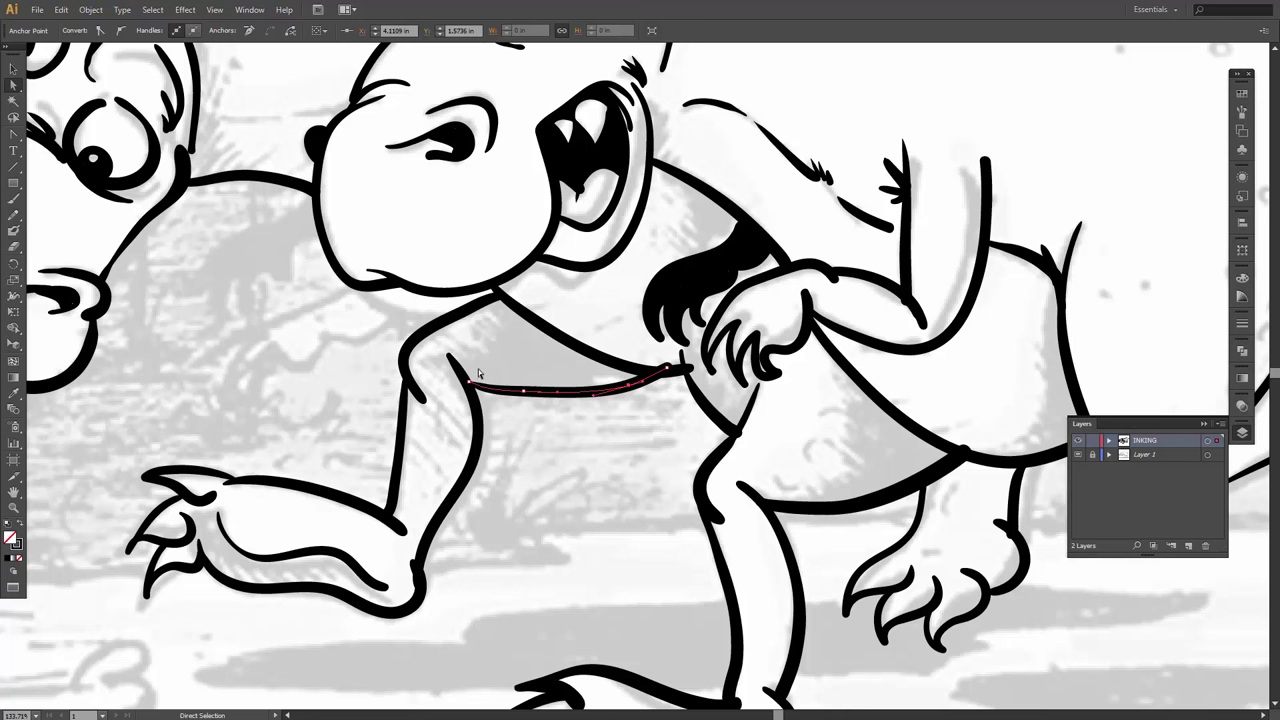
# Ink the second dinosaur's upper clawed hand and forearm beside the front dinosaur's snout and fill them solid black with the Blob Brush.
pyautogui.press('space')
pyautogui.moveTo(386, 340); pyautogui.dragTo(651, 428)
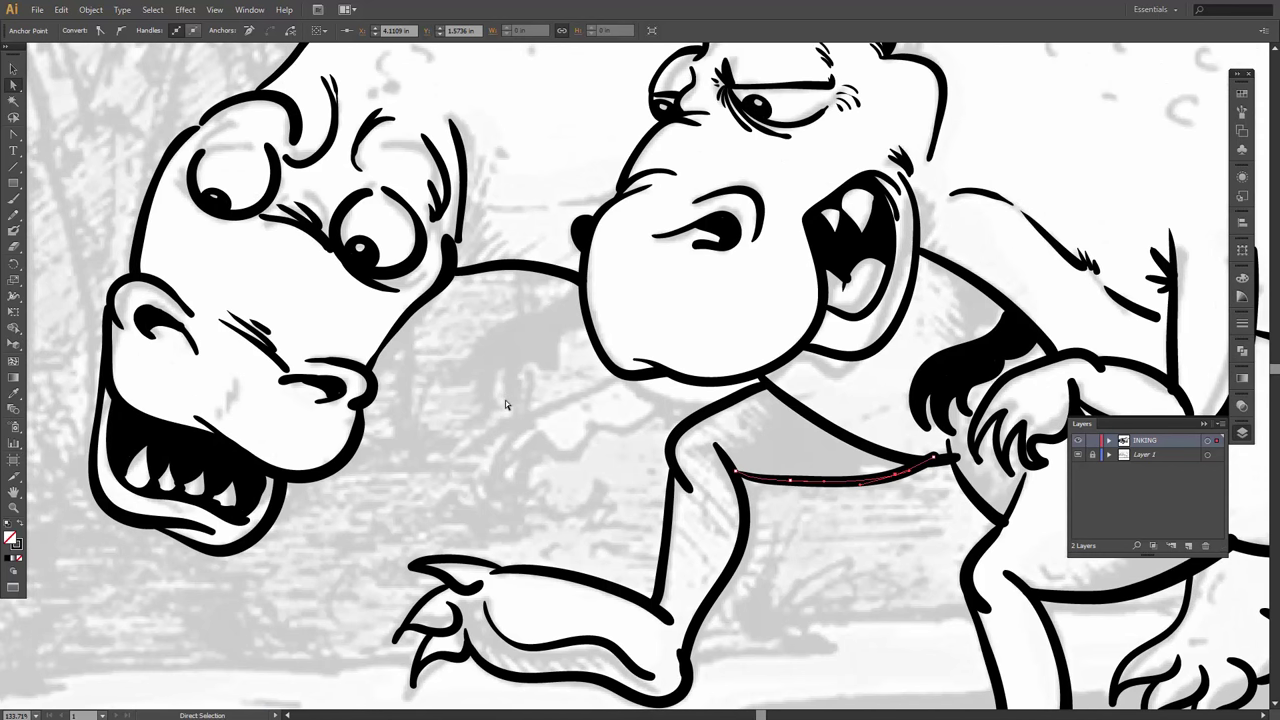
pyautogui.press('b')
pyautogui.moveTo(586, 283)
pyautogui.mouseDown()
pyautogui.moveTo(476, 345)
pyautogui.moveTo(464, 384)
pyautogui.moveTo(481, 366)
pyautogui.moveTo(496, 402)
pyautogui.mouseUp()
pyautogui.moveTo(488, 358)
pyautogui.mouseDown()
pyautogui.moveTo(510, 412)
pyautogui.moveTo(526, 388)
pyautogui.moveTo(553, 398)
pyautogui.mouseUp()
pyautogui.moveTo(519, 342)
pyautogui.mouseDown()
pyautogui.moveTo(536, 384)
pyautogui.moveTo(555, 319)
pyautogui.moveTo(587, 325)
pyautogui.mouseUp()
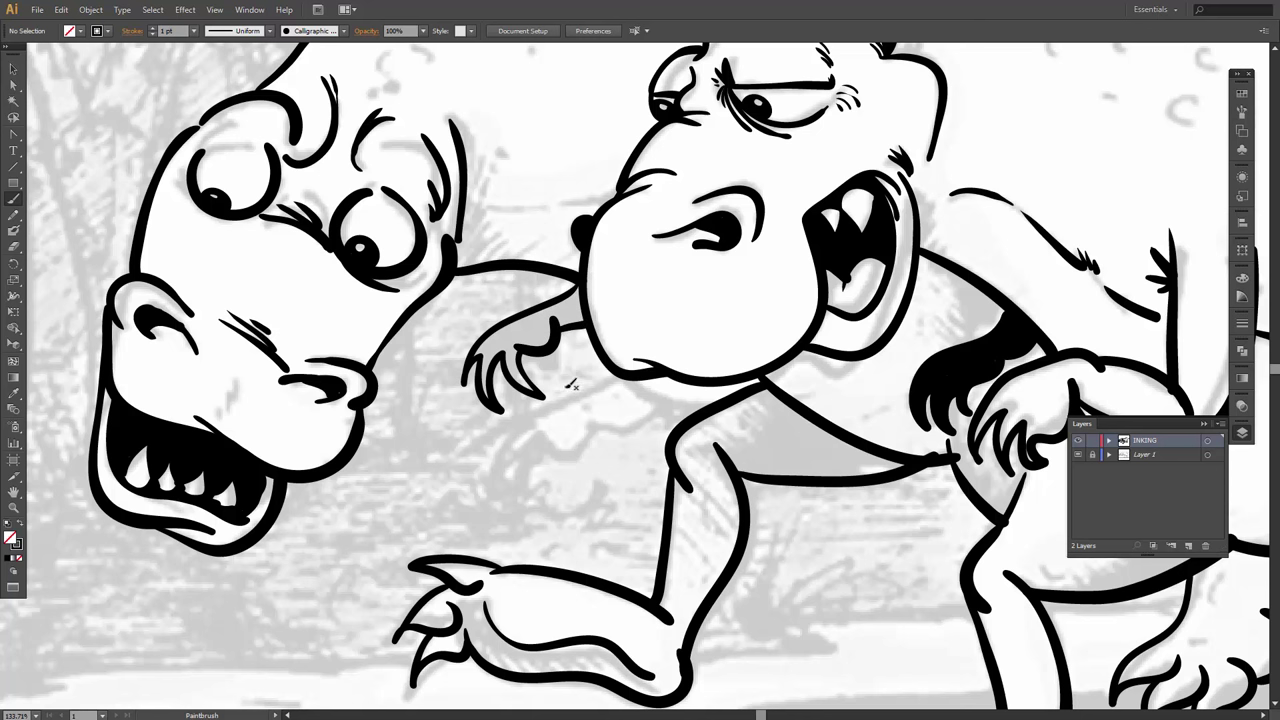
pyautogui.hotkey('shift', 'b')
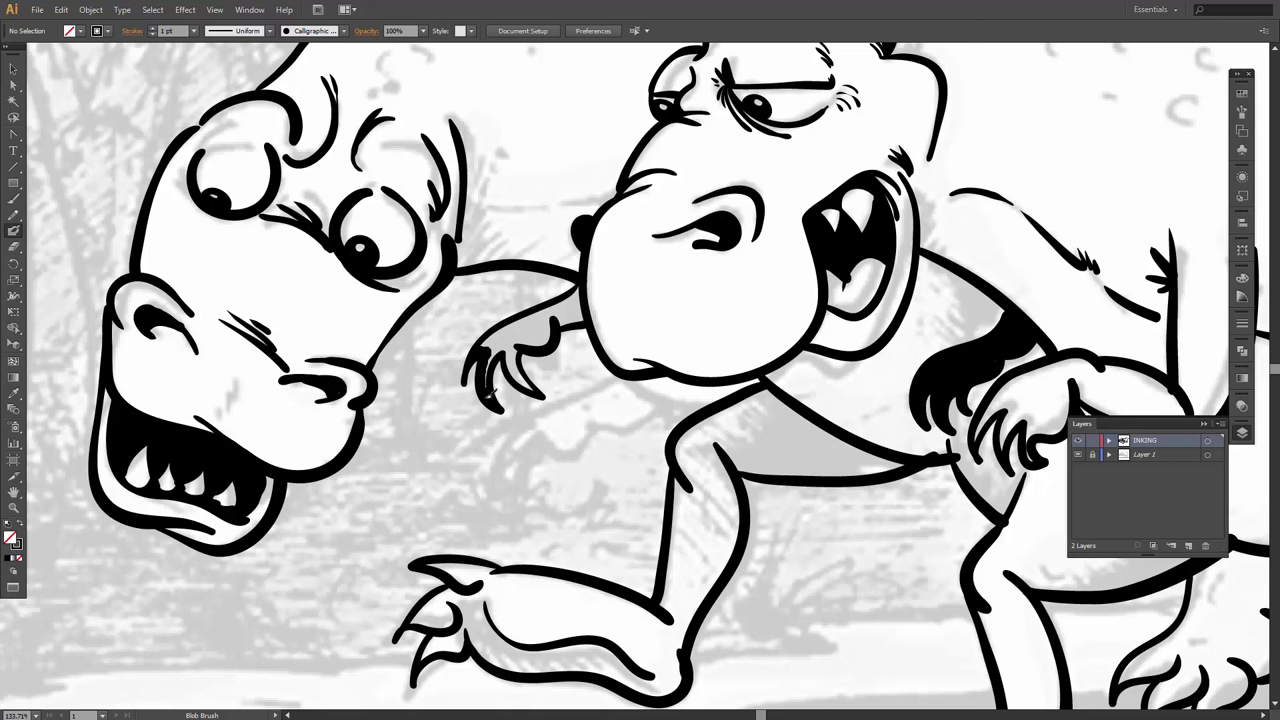
pyautogui.moveTo(486, 372); pyautogui.dragTo(502, 342)
pyautogui.moveTo(520, 366)
pyautogui.mouseDown()
pyautogui.moveTo(512, 328)
pyautogui.moveTo(545, 328)
pyautogui.moveTo(529, 326)
pyautogui.moveTo(545, 310)
pyautogui.moveTo(553, 318)
pyautogui.moveTo(527, 326)
pyautogui.moveTo(579, 291)
pyautogui.moveTo(564, 318)
pyautogui.mouseUp()
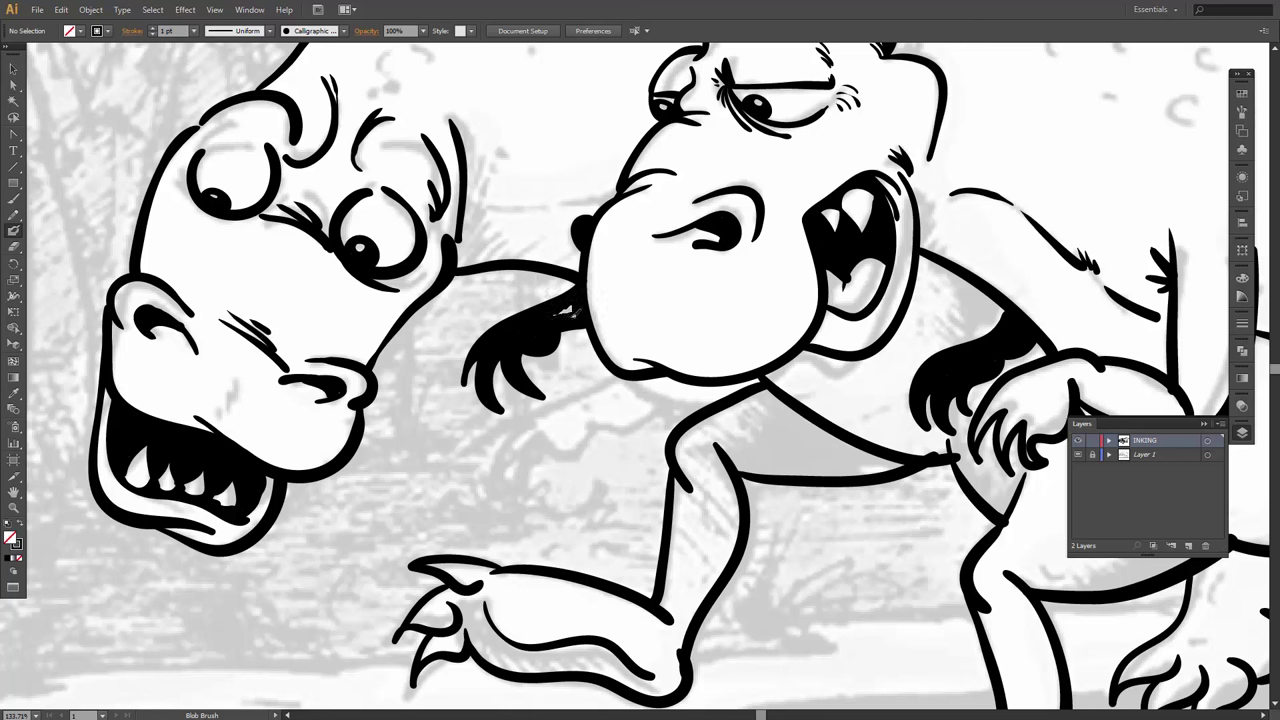
# Ink the lower clawed hand emerging beneath the front dinosaur's snout and fill it solid black with the Blob Brush.
pyautogui.press('b')
pyautogui.moveTo(600, 348)
pyautogui.mouseDown()
pyautogui.moveTo(499, 427)
pyautogui.moveTo(483, 479)
pyautogui.moveTo(511, 431)
pyautogui.moveTo(530, 437)
pyautogui.moveTo(512, 460)
pyautogui.moveTo(522, 478)
pyautogui.moveTo(522, 435)
pyautogui.moveTo(560, 476)
pyautogui.moveTo(552, 427)
pyautogui.moveTo(583, 442)
pyautogui.moveTo(595, 410)
pyautogui.moveTo(584, 412)
pyautogui.moveTo(631, 377)
pyautogui.mouseUp()
pyautogui.hotkey('shift', 'b')
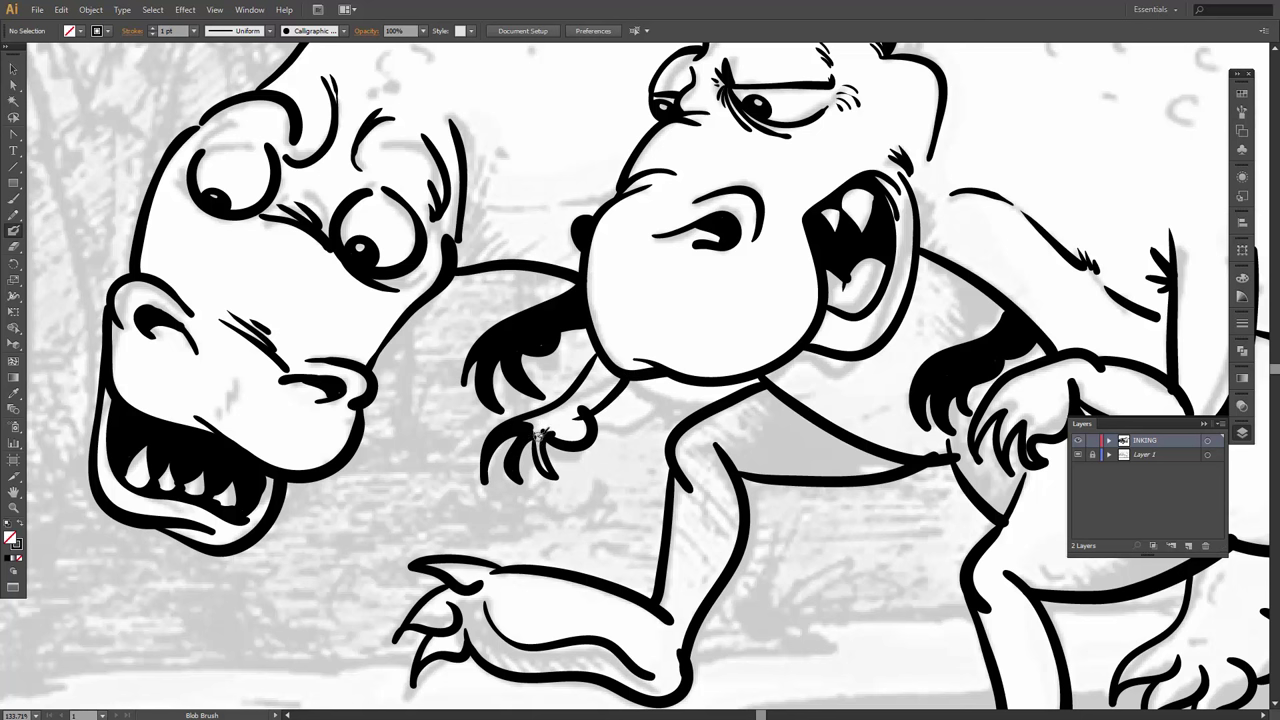
pyautogui.moveTo(552, 458); pyautogui.dragTo(546, 428)
pyautogui.moveTo(556, 425)
pyautogui.mouseDown()
pyautogui.moveTo(566, 432)
pyautogui.moveTo(578, 412)
pyautogui.moveTo(588, 428)
pyautogui.moveTo(556, 414)
pyautogui.moveTo(613, 381)
pyautogui.moveTo(605, 360)
pyautogui.moveTo(574, 400)
pyautogui.mouseUp()
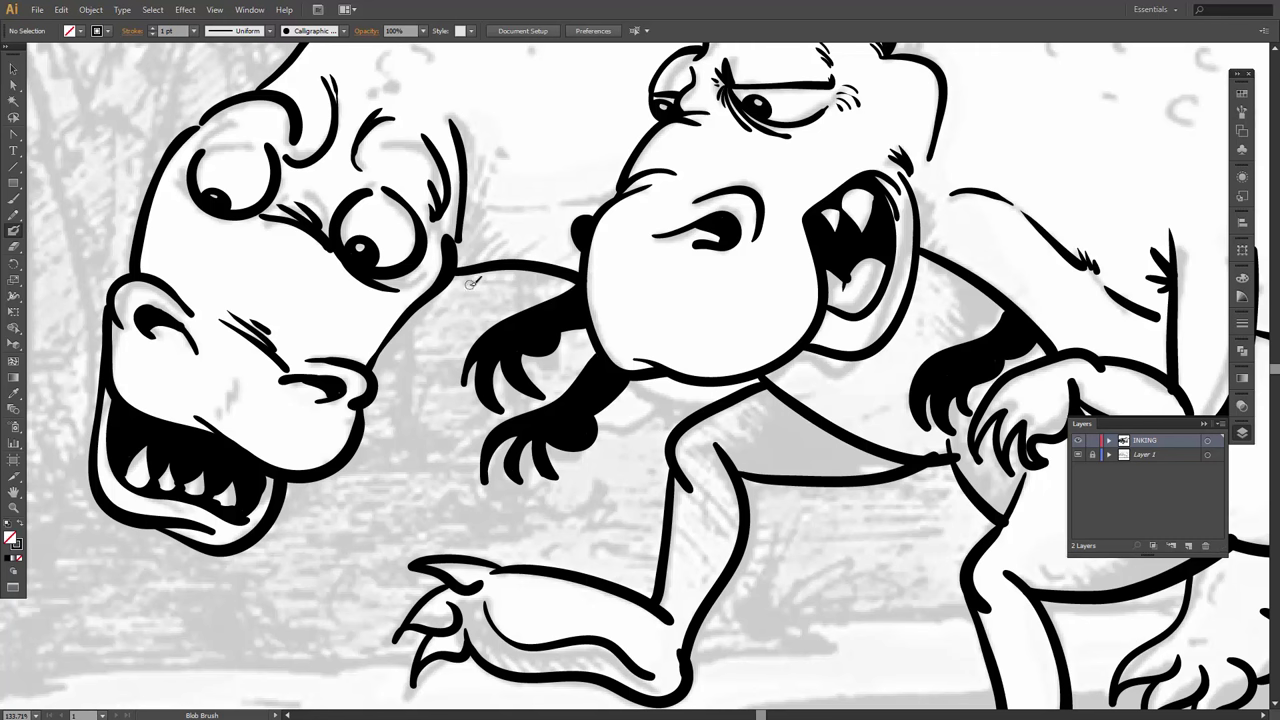
# Ink the running rabbit's nose, muzzle, protruding front teeth, gritted mouth with tooth divisions, and lower jaw line.
pyautogui.hotkey('ctrl', '-')
pyautogui.hotkey('ctrl', '-')
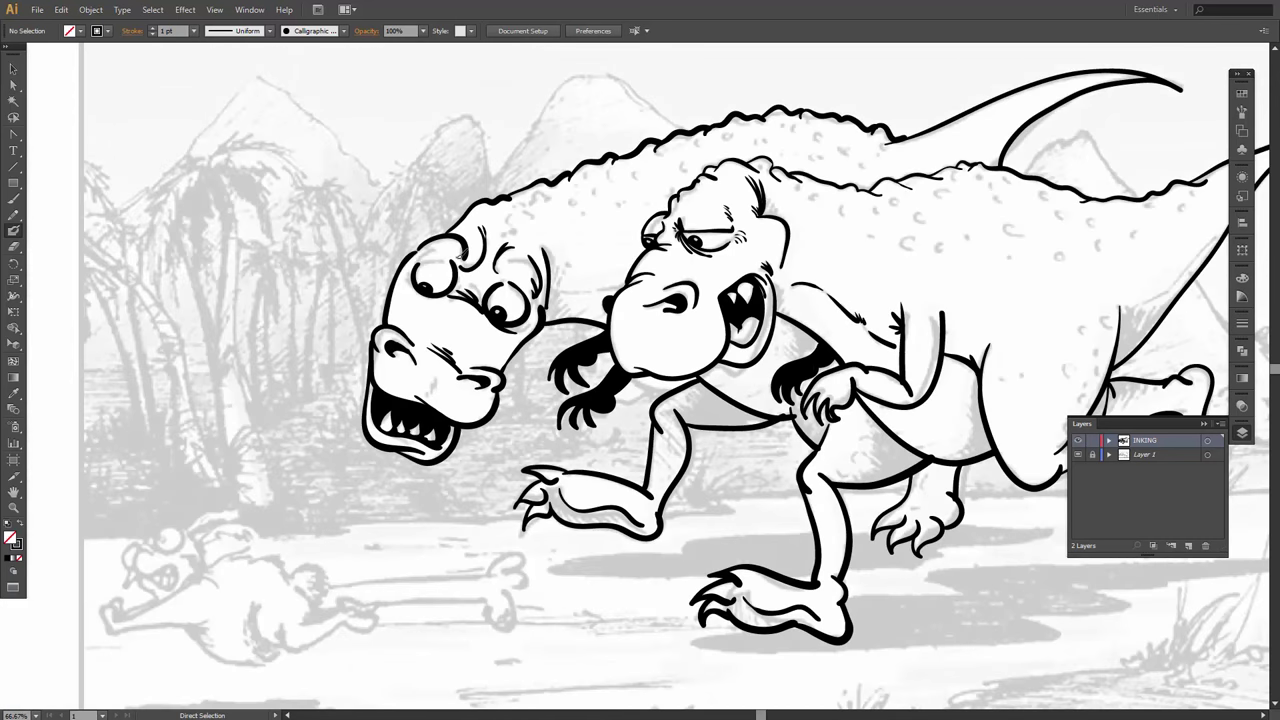
pyautogui.hotkey('shift', 'b')
pyautogui.press('z')
pyautogui.moveTo(62, 485); pyautogui.dragTo(440, 676)
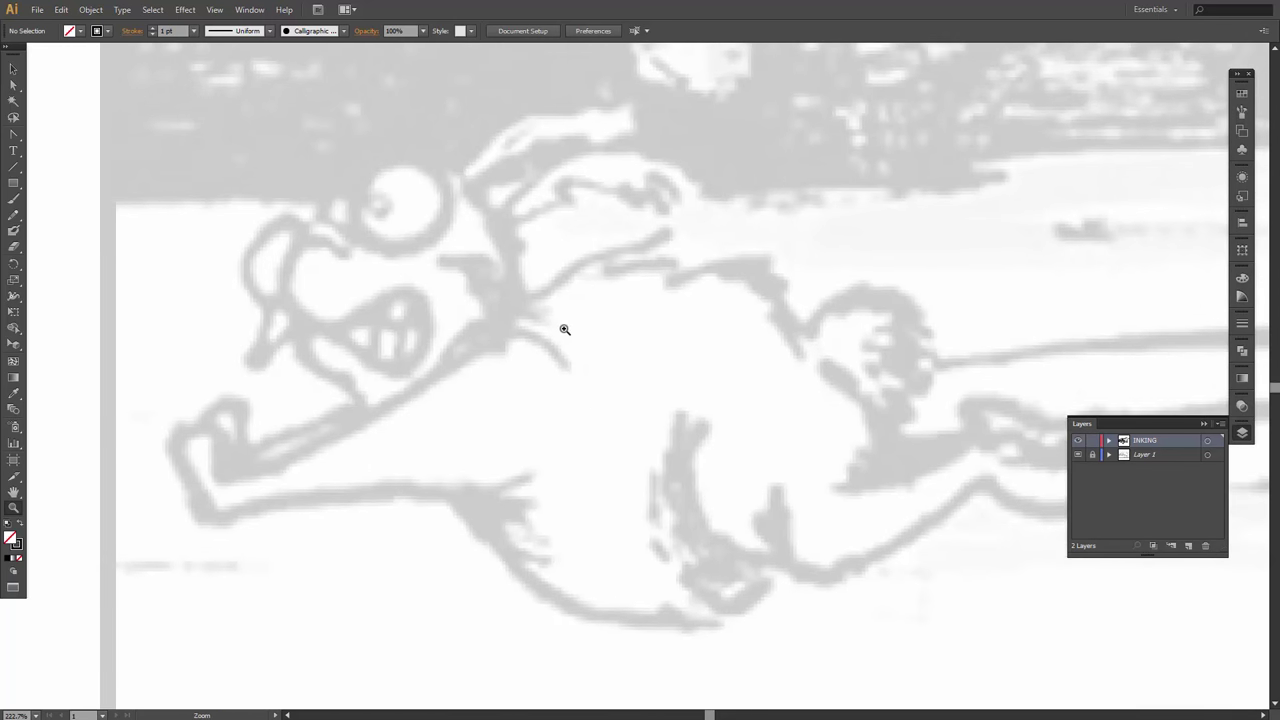
pyautogui.press('-')
pyautogui.press('a')
pyautogui.hotkey('ctrl', '-')
pyautogui.hotkey('ctrl', '-')
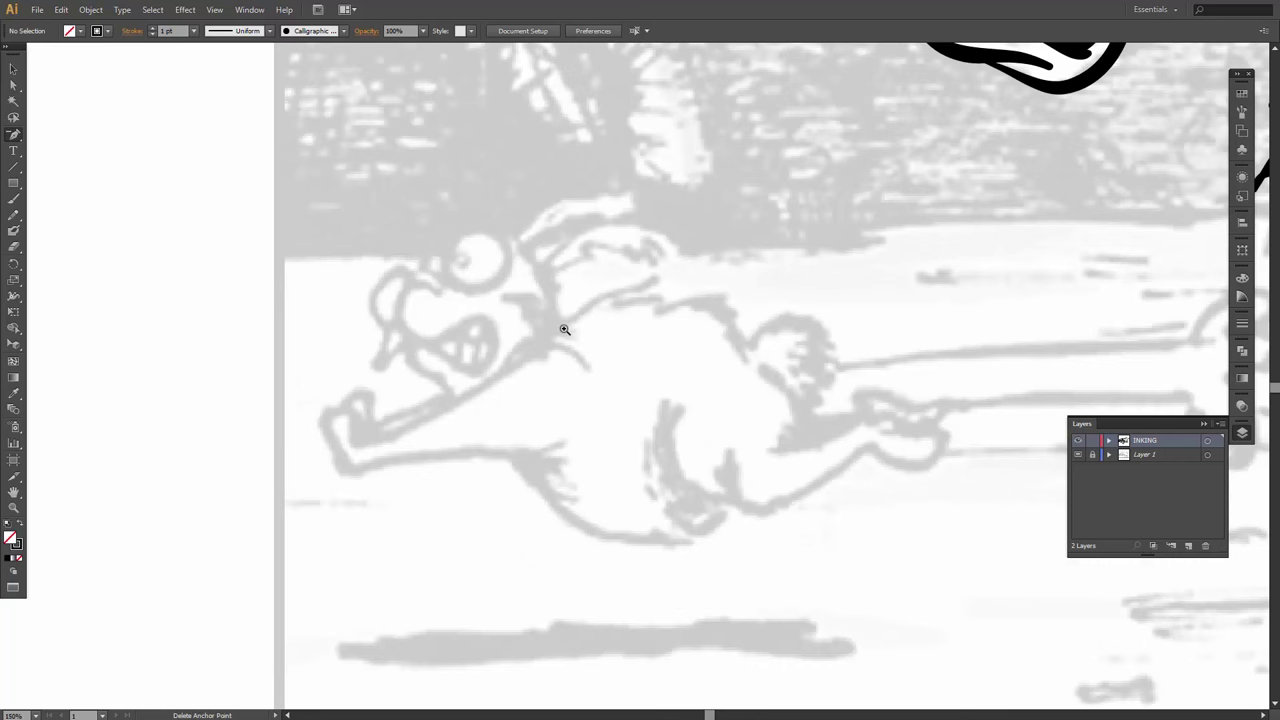
pyautogui.press('b')
pyautogui.moveTo(417, 279)
pyautogui.mouseDown()
pyautogui.moveTo(435, 281)
pyautogui.moveTo(427, 258)
pyautogui.moveTo(366, 306)
pyautogui.moveTo(433, 331)
pyautogui.moveTo(479, 316)
pyautogui.moveTo(510, 350)
pyautogui.mouseUp()
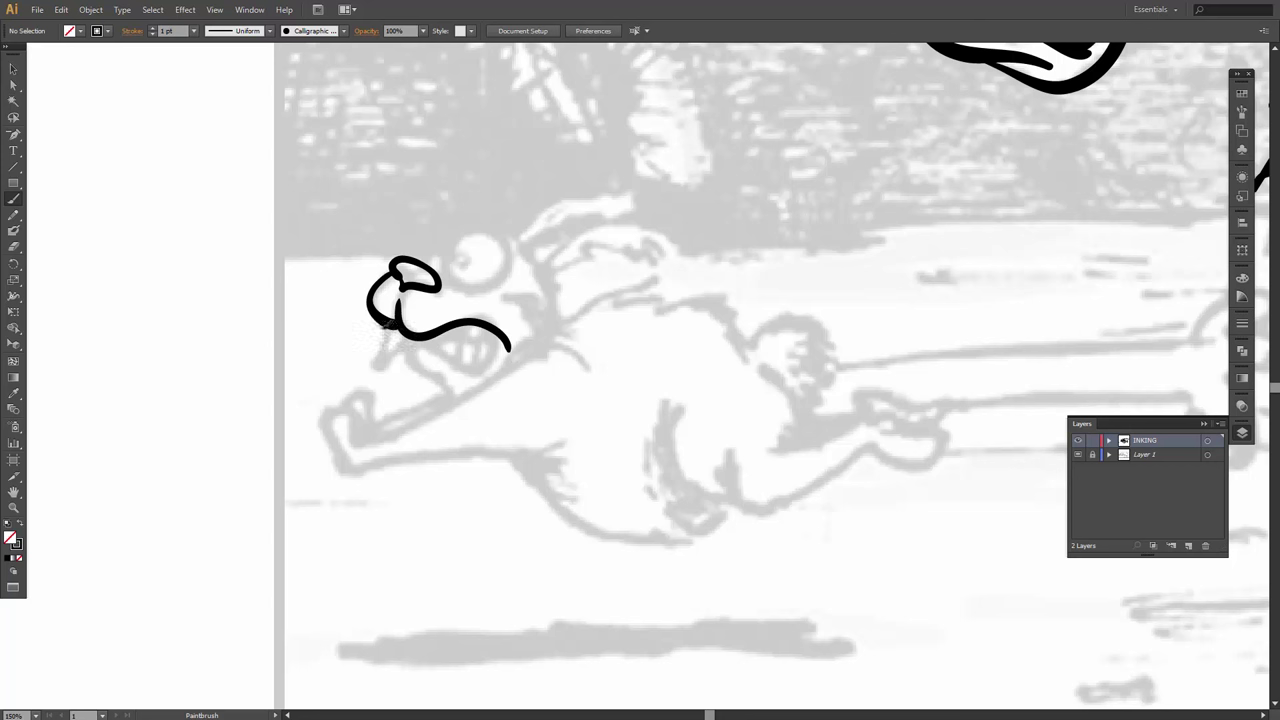
pyautogui.moveTo(388, 322)
pyautogui.mouseDown()
pyautogui.moveTo(374, 359)
pyautogui.moveTo(385, 363)
pyautogui.moveTo(417, 334)
pyautogui.moveTo(403, 322)
pyautogui.moveTo(466, 367)
pyautogui.moveTo(507, 345)
pyautogui.moveTo(498, 326)
pyautogui.moveTo(442, 335)
pyautogui.moveTo(493, 350)
pyautogui.mouseUp()
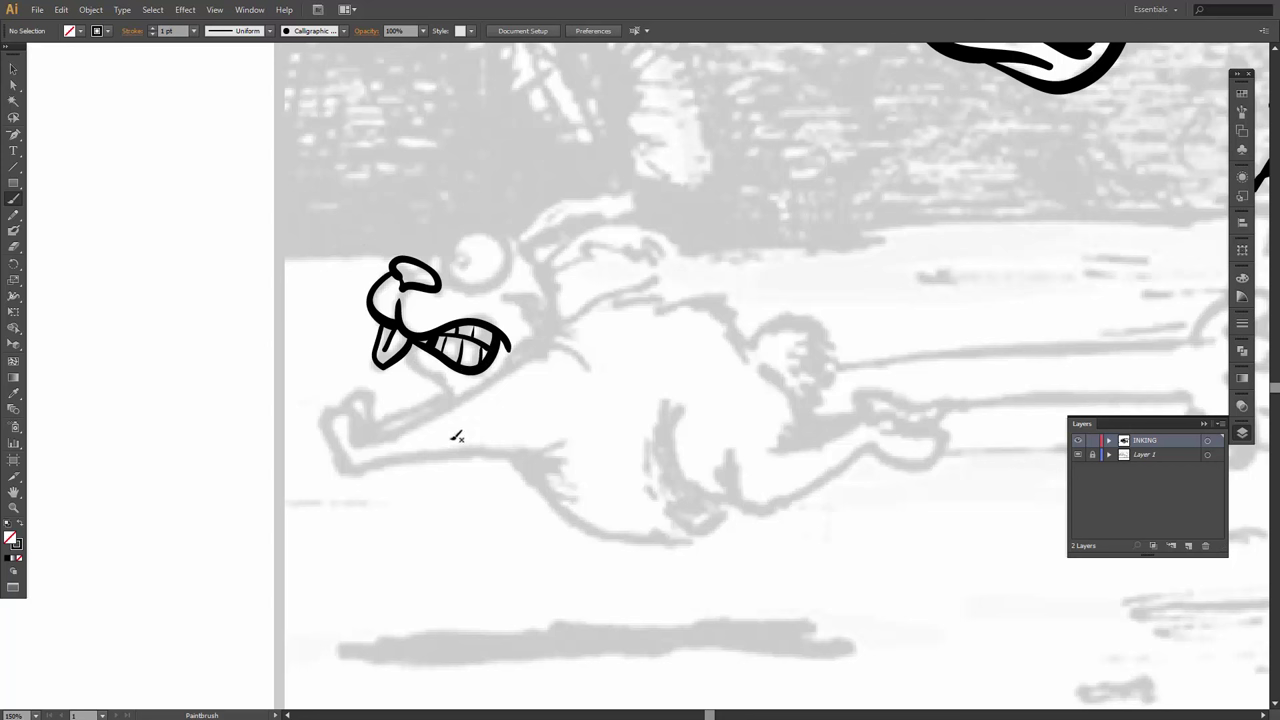
pyautogui.moveTo(408, 352)
pyautogui.mouseDown()
pyautogui.moveTo(430, 376)
pyautogui.moveTo(467, 383)
pyautogui.mouseUp()
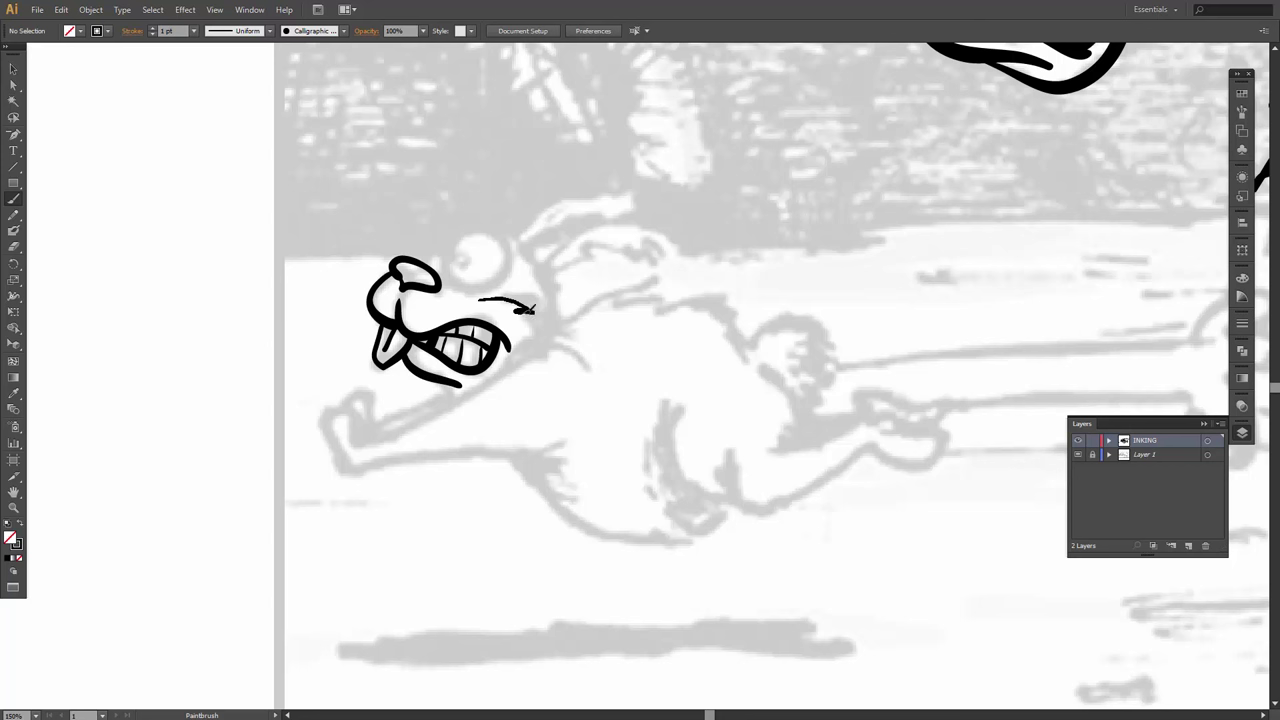
# Ink the rabbit's cheek line, both bulging eyes with pupils, the brow, and the tufted fur at the side of the head.
pyautogui.moveTo(526, 309); pyautogui.dragTo(546, 344)
pyautogui.moveTo(476, 234)
pyautogui.mouseDown()
pyautogui.moveTo(448, 264)
pyautogui.moveTo(470, 288)
pyautogui.moveTo(502, 290)
pyautogui.moveTo(520, 258)
pyautogui.moveTo(494, 230)
pyautogui.moveTo(440, 252)
pyautogui.mouseUp()
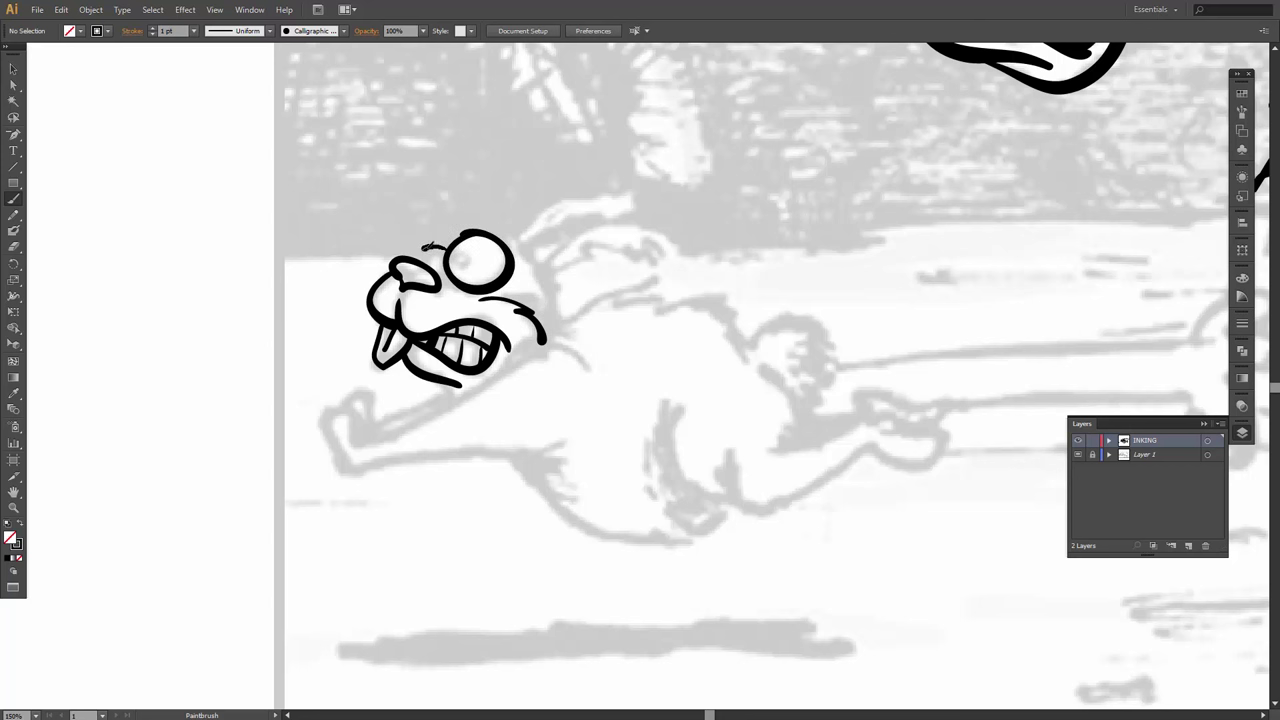
pyautogui.moveTo(418, 259); pyautogui.dragTo(443, 276)
pyautogui.moveTo(458, 258); pyautogui.dragTo(461, 261)
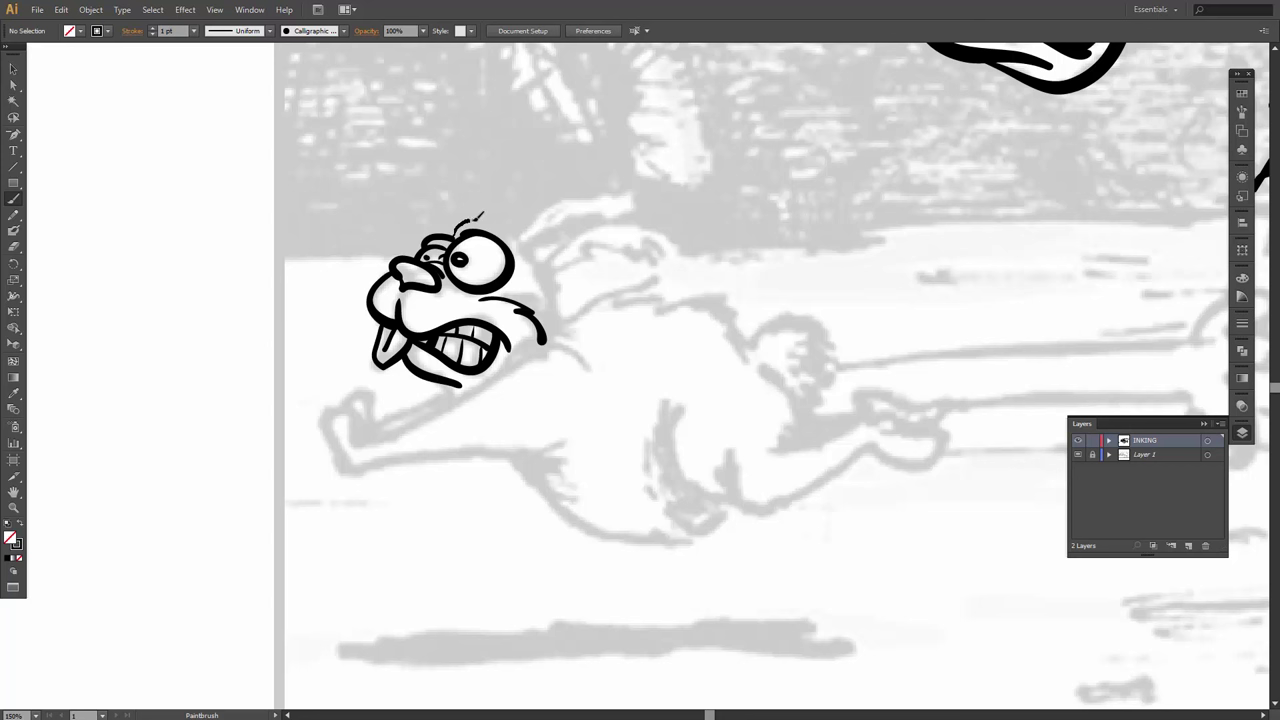
pyautogui.moveTo(503, 214)
pyautogui.mouseDown()
pyautogui.moveTo(532, 254)
pyautogui.moveTo(565, 295)
pyautogui.mouseUp()
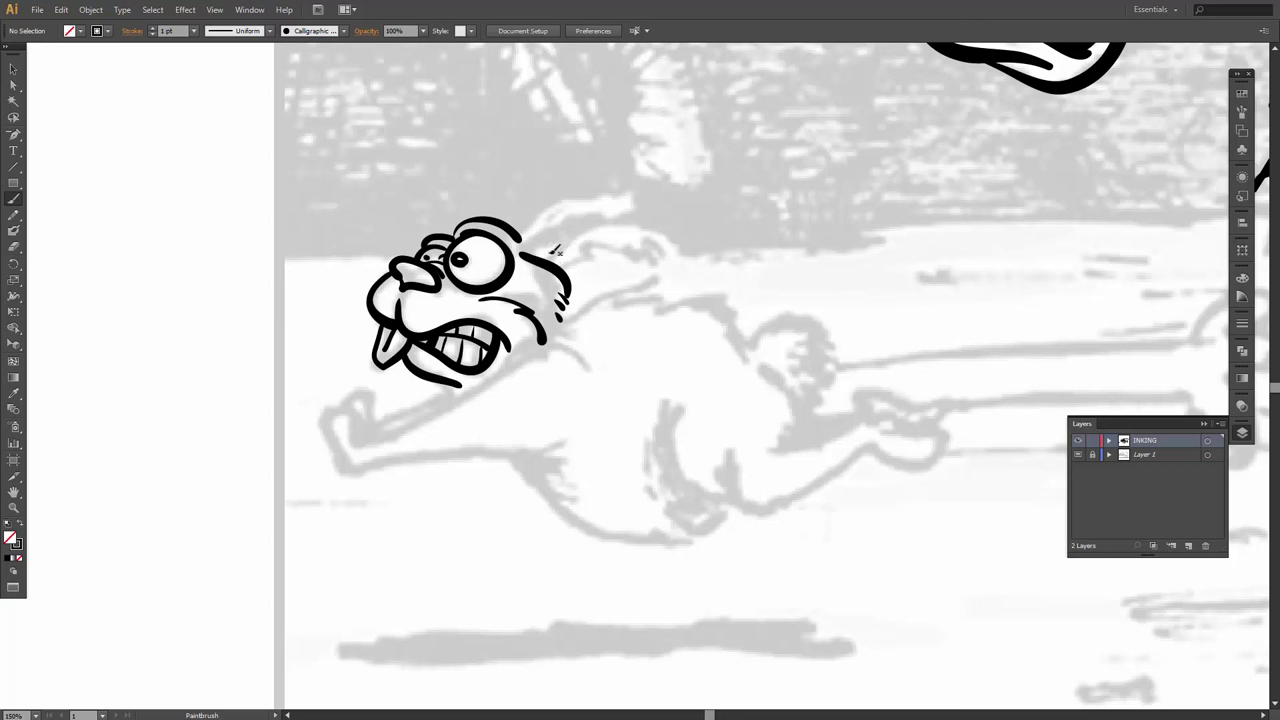
# Ink the rabbit's near ear swept back from the head, with inner contour lines and short fur strokes at the tip.
pyautogui.moveTo(568, 258)
pyautogui.mouseDown()
pyautogui.moveTo(645, 246)
pyautogui.moveTo(682, 264)
pyautogui.mouseUp()
pyautogui.moveTo(543, 246)
pyautogui.mouseDown()
pyautogui.moveTo(667, 204)
pyautogui.moveTo(706, 218)
pyautogui.moveTo(715, 251)
pyautogui.moveTo(688, 262)
pyautogui.moveTo(708, 252)
pyautogui.moveTo(703, 238)
pyautogui.moveTo(693, 274)
pyautogui.mouseUp()
pyautogui.moveTo(578, 249)
pyautogui.mouseDown()
pyautogui.moveTo(648, 228)
pyautogui.moveTo(698, 232)
pyautogui.mouseUp()
pyautogui.moveTo(618, 240)
pyautogui.mouseDown()
pyautogui.moveTo(649, 232)
pyautogui.moveTo(612, 245)
pyautogui.mouseUp()
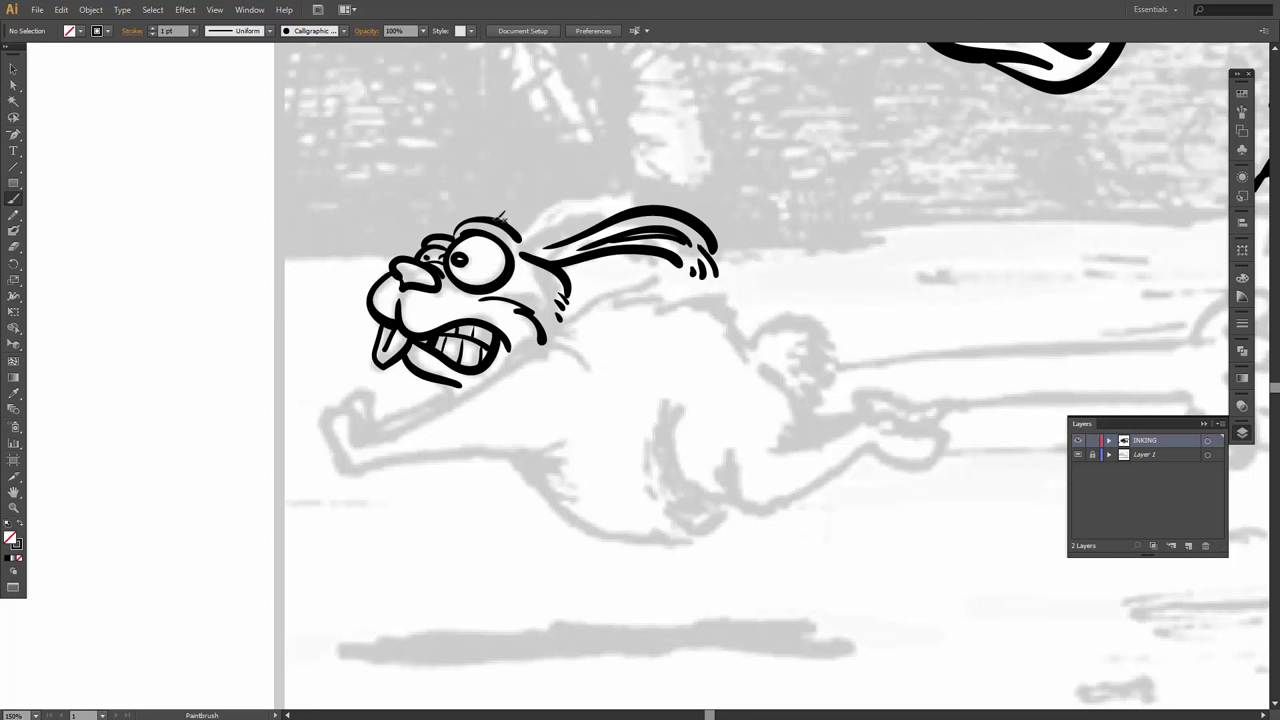
# Ink the rabbit's far ear behind the near one and fill both the far ear and the nose black with the Blob Brush.
pyautogui.moveTo(518, 213)
pyautogui.mouseDown()
pyautogui.moveTo(548, 240)
pyautogui.moveTo(544, 211)
pyautogui.moveTo(534, 221)
pyautogui.moveTo(598, 188)
pyautogui.moveTo(611, 188)
pyautogui.moveTo(604, 200)
pyautogui.moveTo(675, 187)
pyautogui.moveTo(716, 240)
pyautogui.mouseUp()
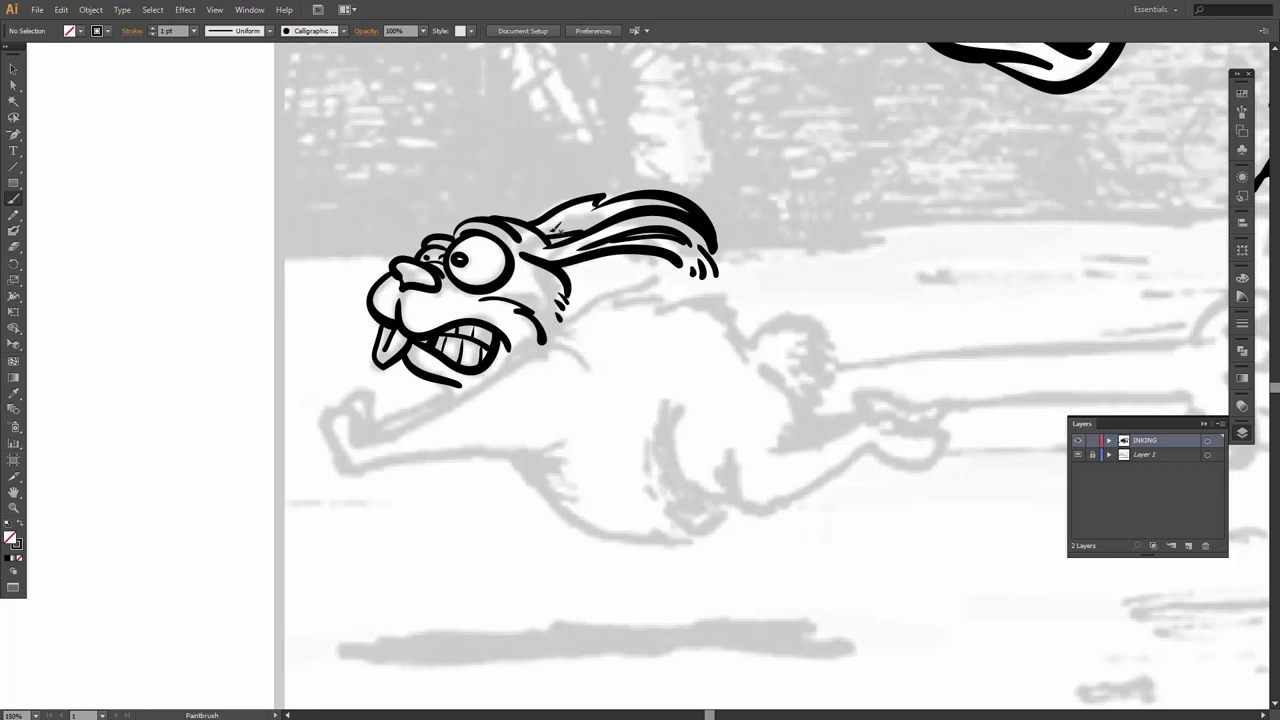
pyautogui.hotkey('shift', 'b')
pyautogui.moveTo(541, 231)
pyautogui.mouseDown()
pyautogui.moveTo(590, 200)
pyautogui.moveTo(597, 210)
pyautogui.moveTo(580, 220)
pyautogui.moveTo(668, 201)
pyautogui.mouseUp()
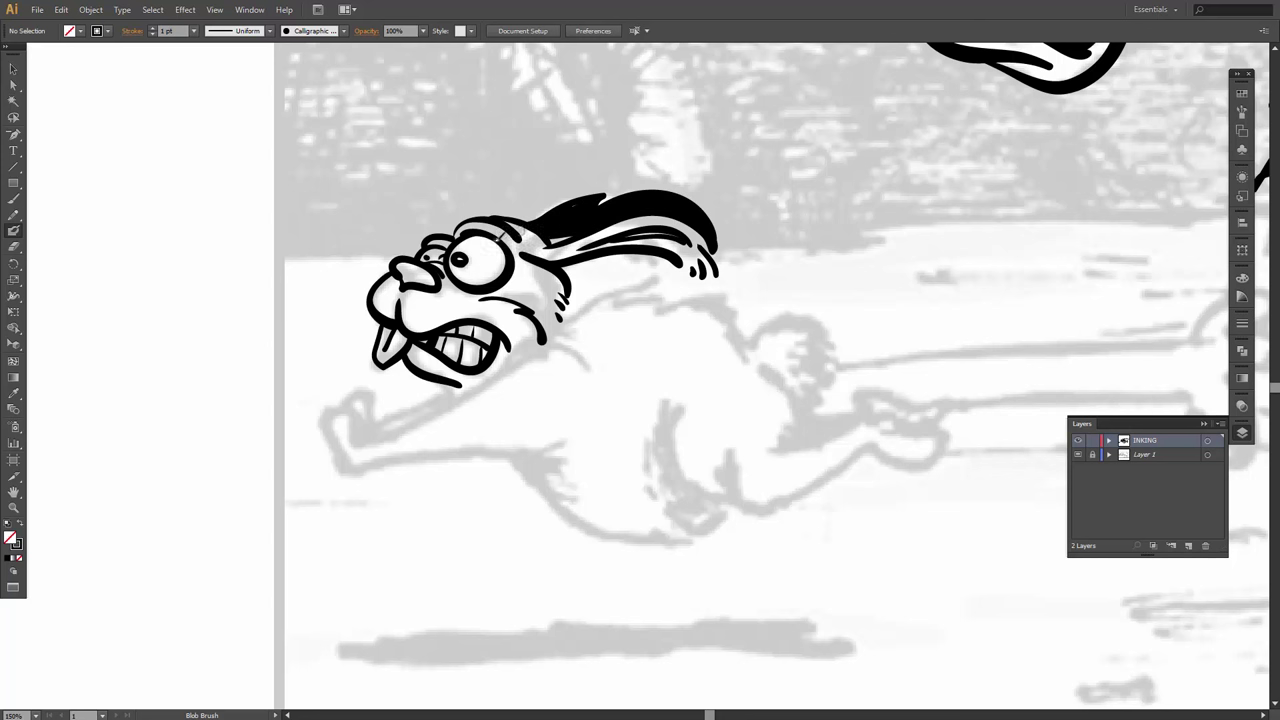
pyautogui.moveTo(398, 262); pyautogui.dragTo(434, 279)
# Ink the rabbit's furry back and rump, the haunch, and the near hind leg with its outstretched foot.
pyautogui.press('b')
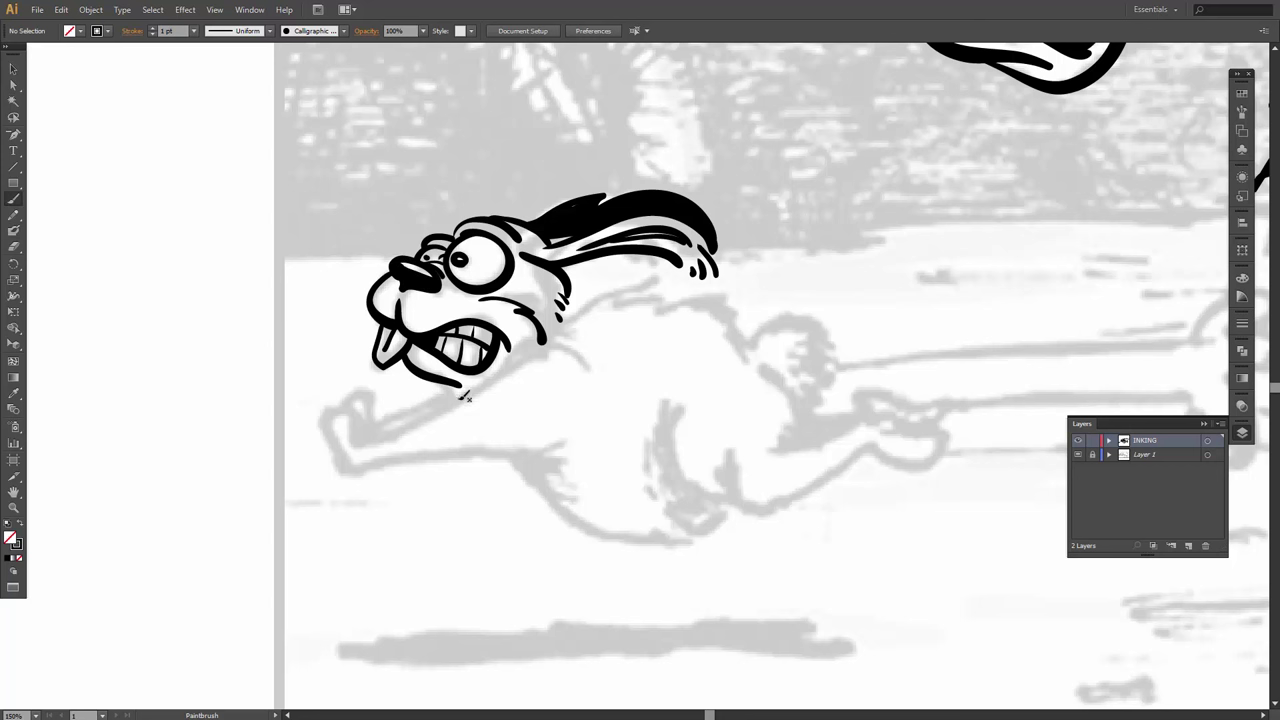
pyautogui.moveTo(560, 326)
pyautogui.mouseDown()
pyautogui.moveTo(648, 277)
pyautogui.moveTo(657, 283)
pyautogui.moveTo(623, 299)
pyautogui.moveTo(655, 284)
pyautogui.moveTo(674, 294)
pyautogui.moveTo(660, 304)
pyautogui.moveTo(700, 303)
pyautogui.moveTo(665, 313)
pyautogui.moveTo(720, 296)
pyautogui.moveTo(740, 315)
pyautogui.moveTo(733, 332)
pyautogui.moveTo(718, 319)
pyautogui.moveTo(744, 323)
pyautogui.moveTo(747, 363)
pyautogui.moveTo(753, 349)
pyautogui.moveTo(805, 399)
pyautogui.moveTo(785, 445)
pyautogui.moveTo(715, 467)
pyautogui.moveTo(728, 499)
pyautogui.moveTo(792, 518)
pyautogui.mouseUp()
pyautogui.moveTo(770, 513)
pyautogui.mouseDown()
pyautogui.moveTo(812, 494)
pyautogui.moveTo(798, 493)
pyautogui.moveTo(875, 440)
pyautogui.moveTo(918, 459)
pyautogui.moveTo(950, 419)
pyautogui.moveTo(917, 431)
pyautogui.mouseUp()
pyautogui.moveTo(937, 427)
pyautogui.mouseDown()
pyautogui.moveTo(918, 411)
pyautogui.moveTo(905, 424)
pyautogui.moveTo(852, 410)
pyautogui.moveTo(903, 442)
pyautogui.moveTo(940, 437)
pyautogui.mouseUp()
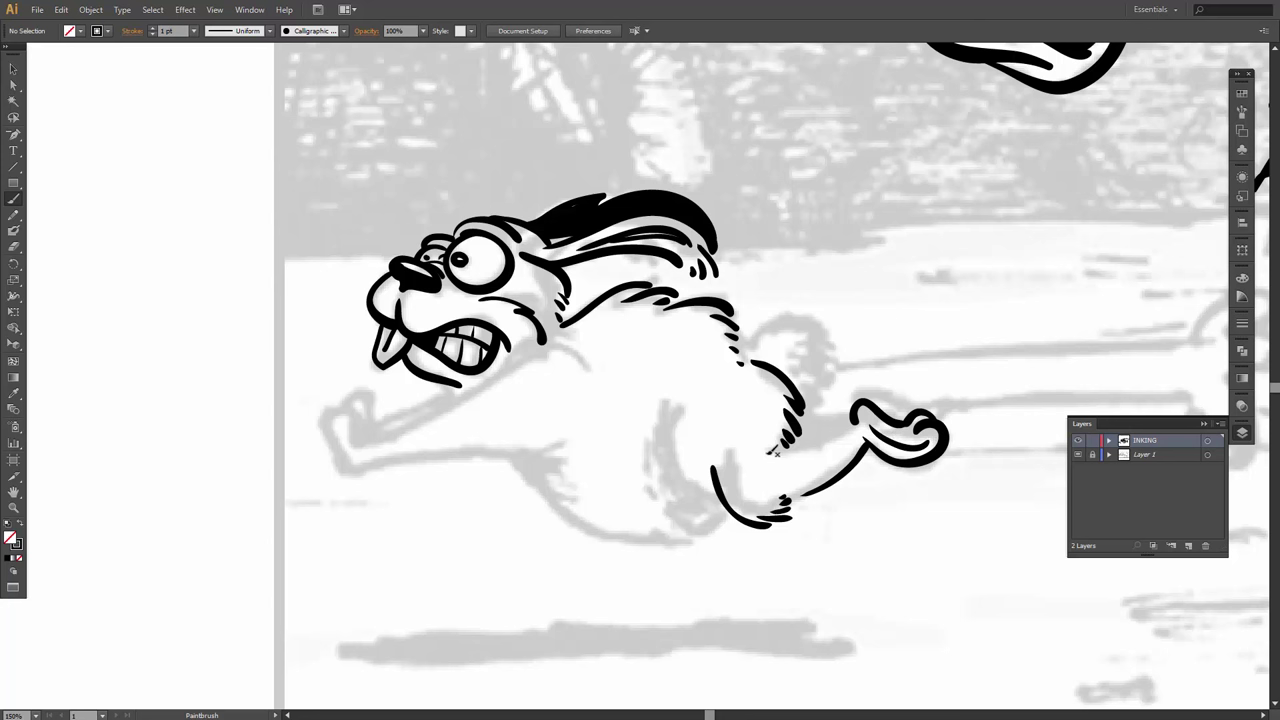
# Ink the rabbit's far hind leg and foot behind the near one and fill them solid black with the Blob Brush.
pyautogui.moveTo(757, 447)
pyautogui.mouseDown()
pyautogui.moveTo(825, 449)
pyautogui.moveTo(861, 414)
pyautogui.moveTo(832, 426)
pyautogui.moveTo(859, 410)
pyautogui.moveTo(845, 392)
pyautogui.moveTo(870, 380)
pyautogui.moveTo(910, 418)
pyautogui.mouseUp()
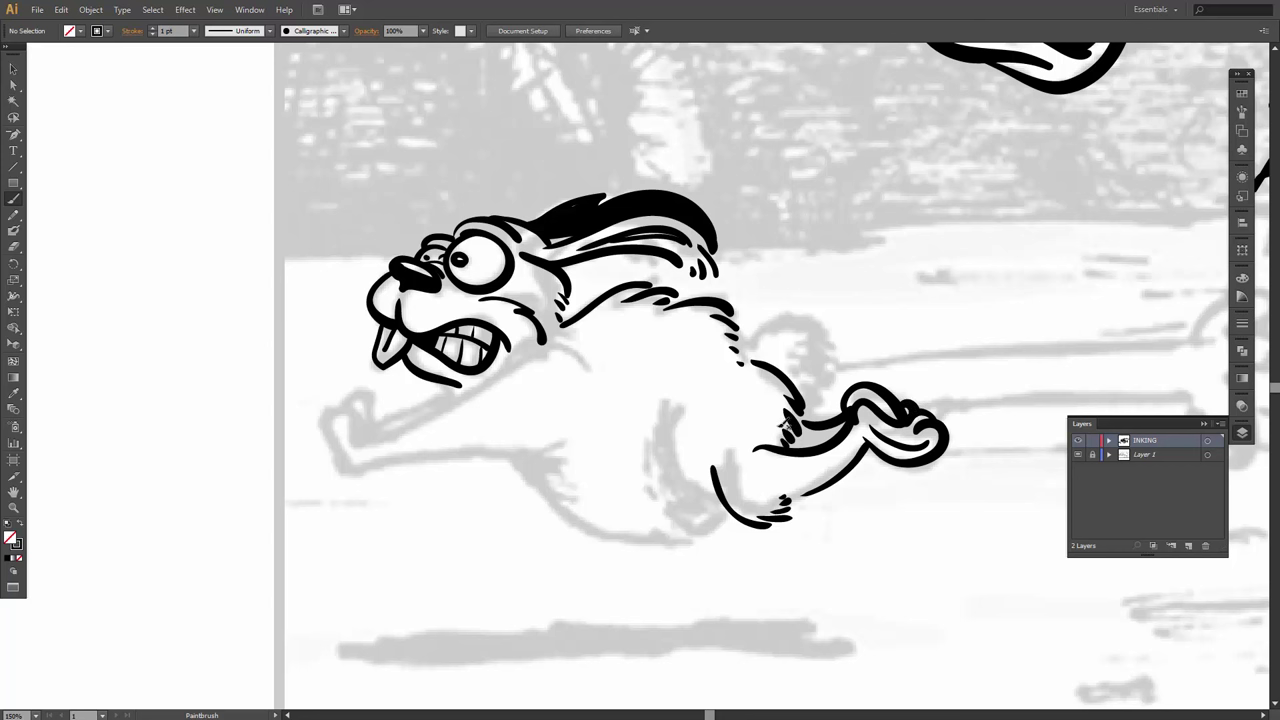
pyautogui.hotkey('shift', 'b')
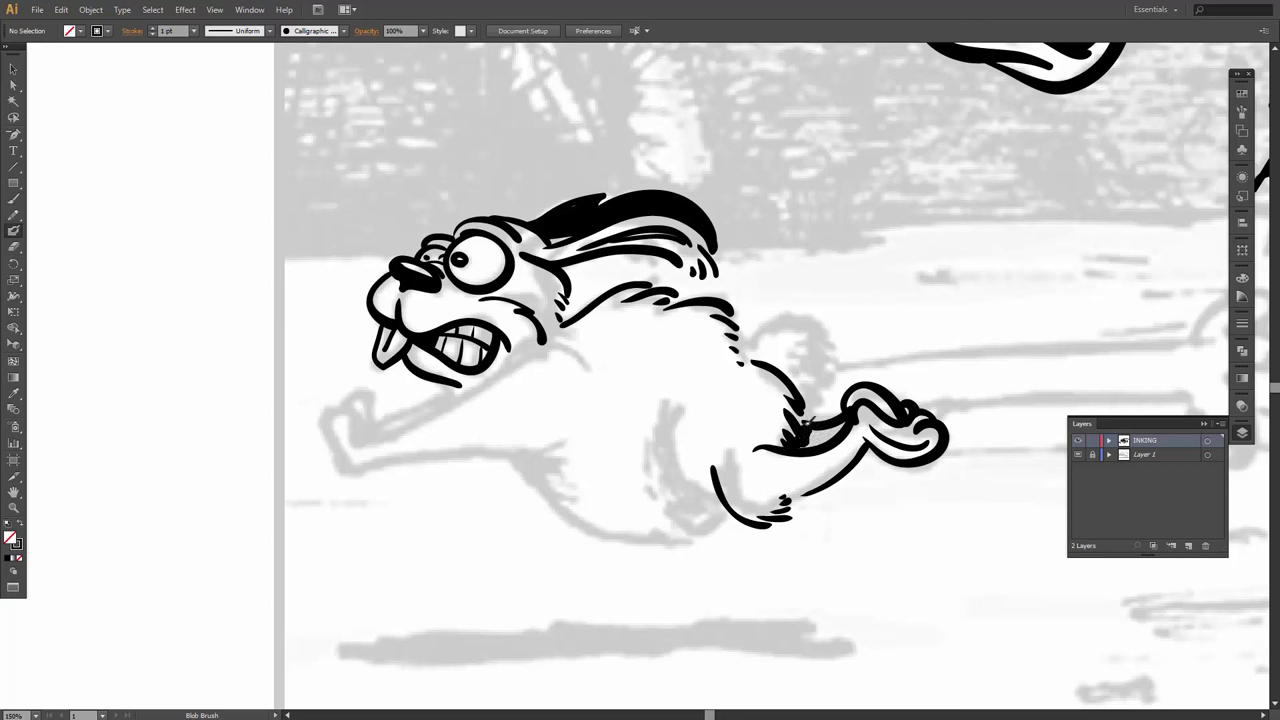
pyautogui.moveTo(806, 436)
pyautogui.mouseDown()
pyautogui.moveTo(840, 426)
pyautogui.moveTo(826, 438)
pyautogui.mouseUp()
pyautogui.moveTo(866, 392)
pyautogui.mouseDown()
pyautogui.moveTo(852, 402)
pyautogui.moveTo(870, 392)
pyautogui.moveTo(901, 413)
pyautogui.mouseUp()
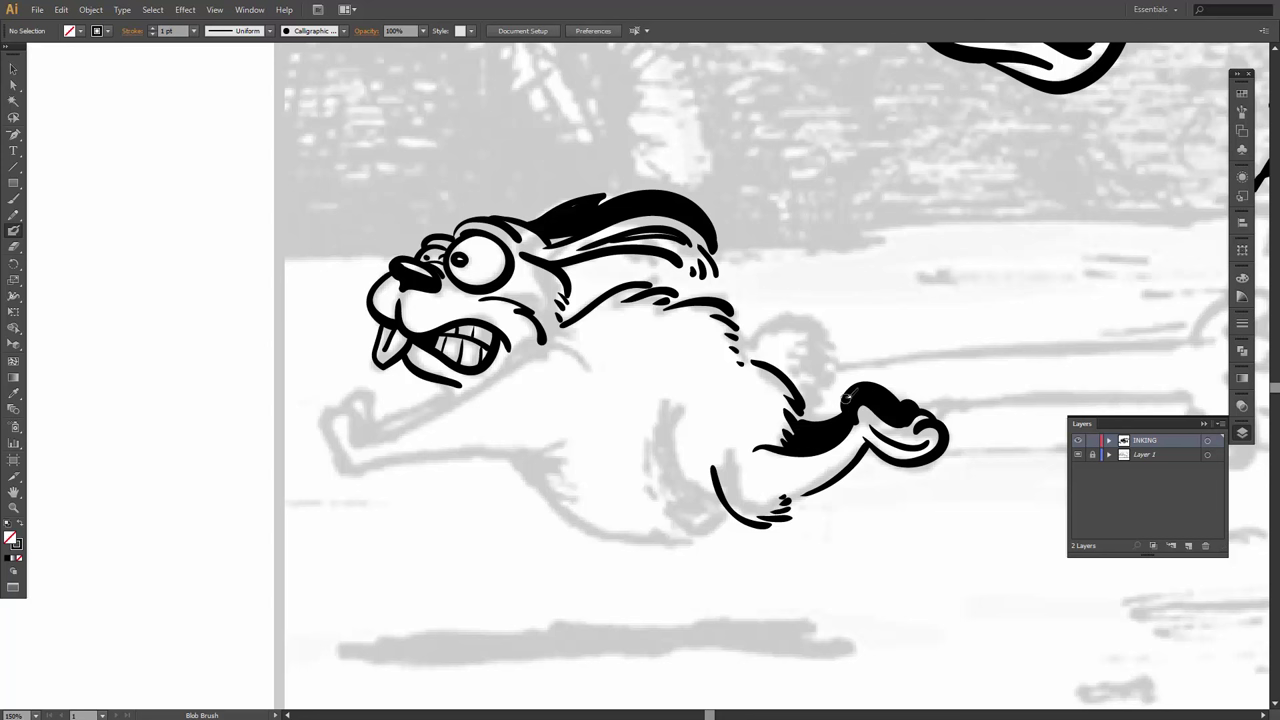
# Ink the rabbit's round, fluffy tail with short fur strokes along its back edge.
pyautogui.press('b')
pyautogui.moveTo(754, 352)
pyautogui.mouseDown()
pyautogui.moveTo(769, 327)
pyautogui.moveTo(815, 321)
pyautogui.moveTo(835, 364)
pyautogui.moveTo(820, 388)
pyautogui.mouseUp()
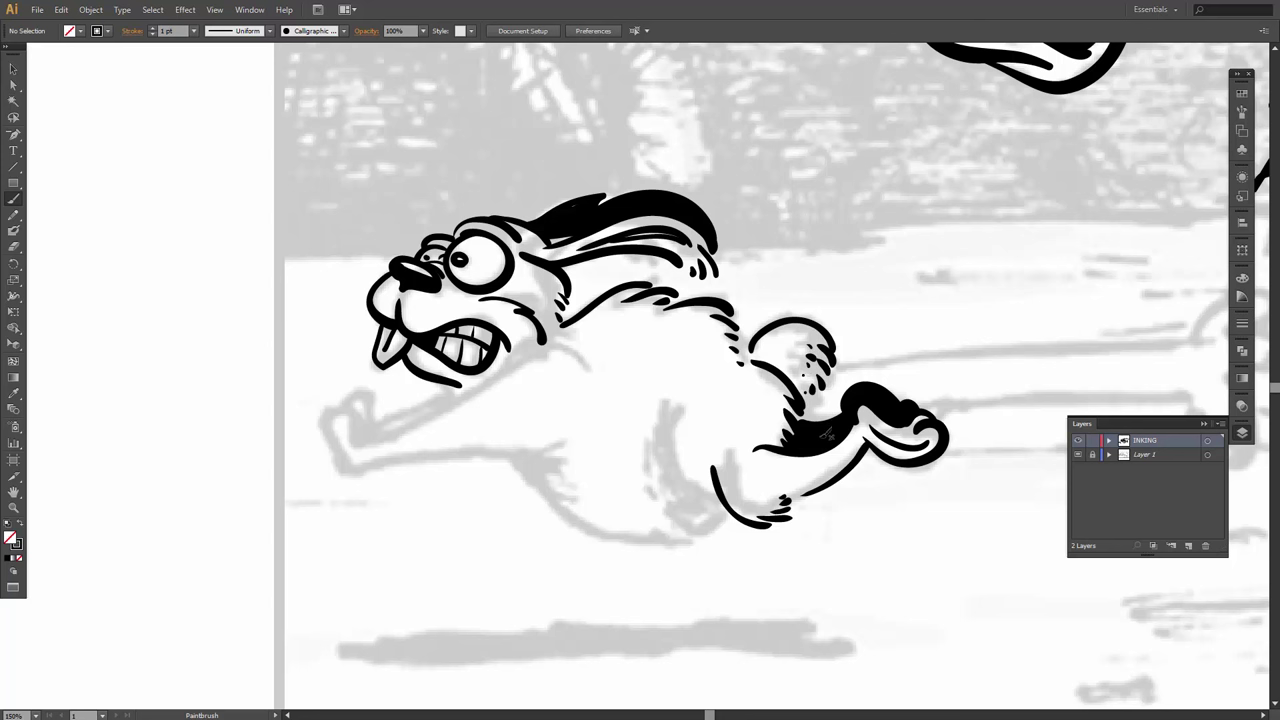
pyautogui.press('v')
pyautogui.click(818, 436)
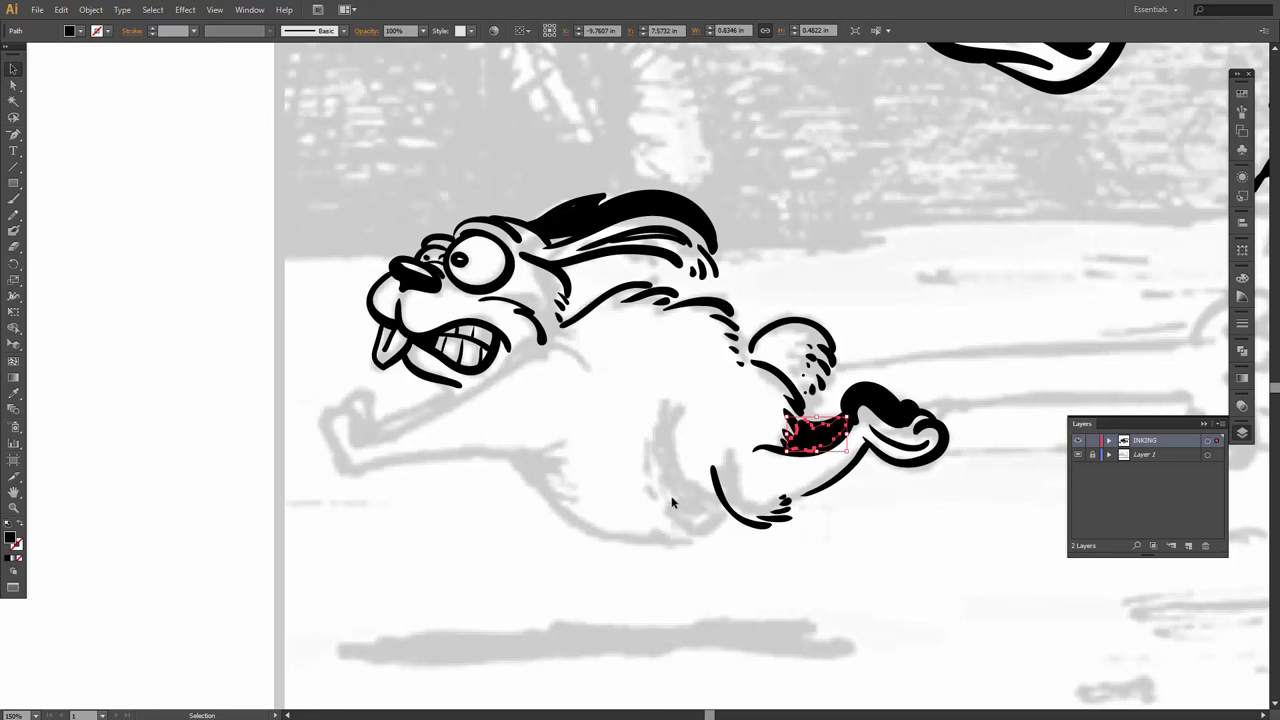
pyautogui.press('b')
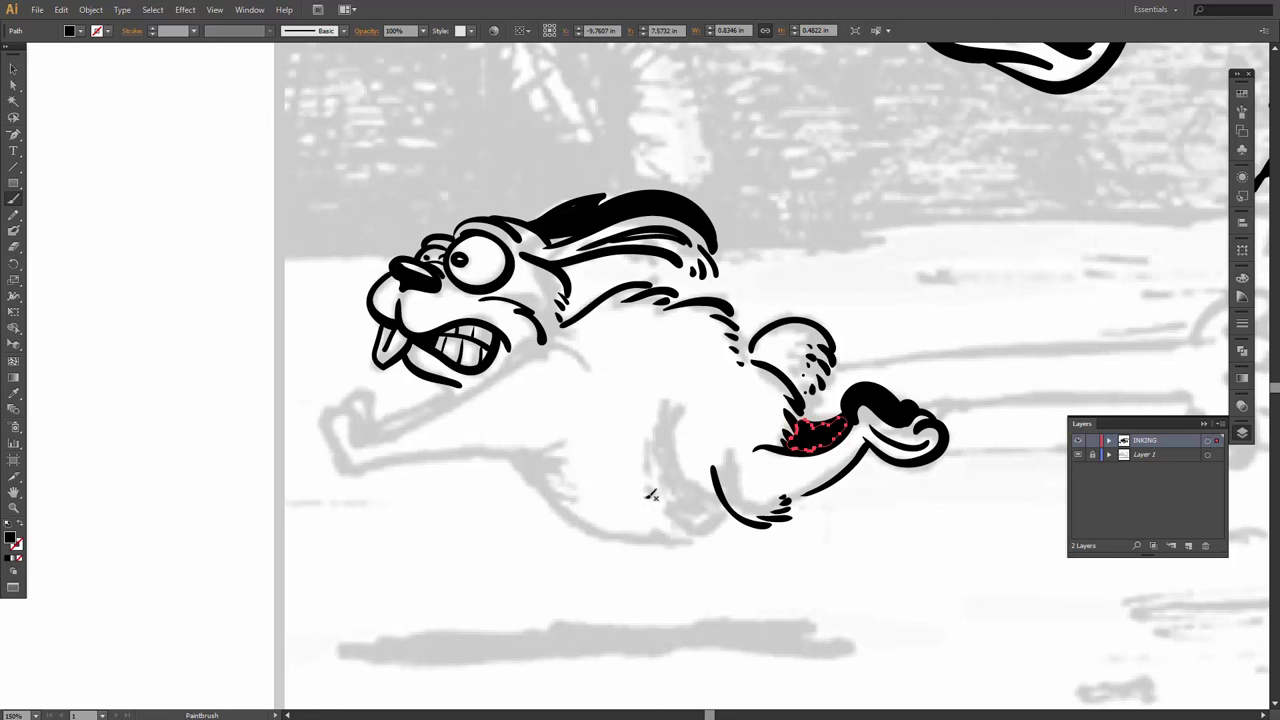
pyautogui.click(214, 9)
pyautogui.click(614, 136)
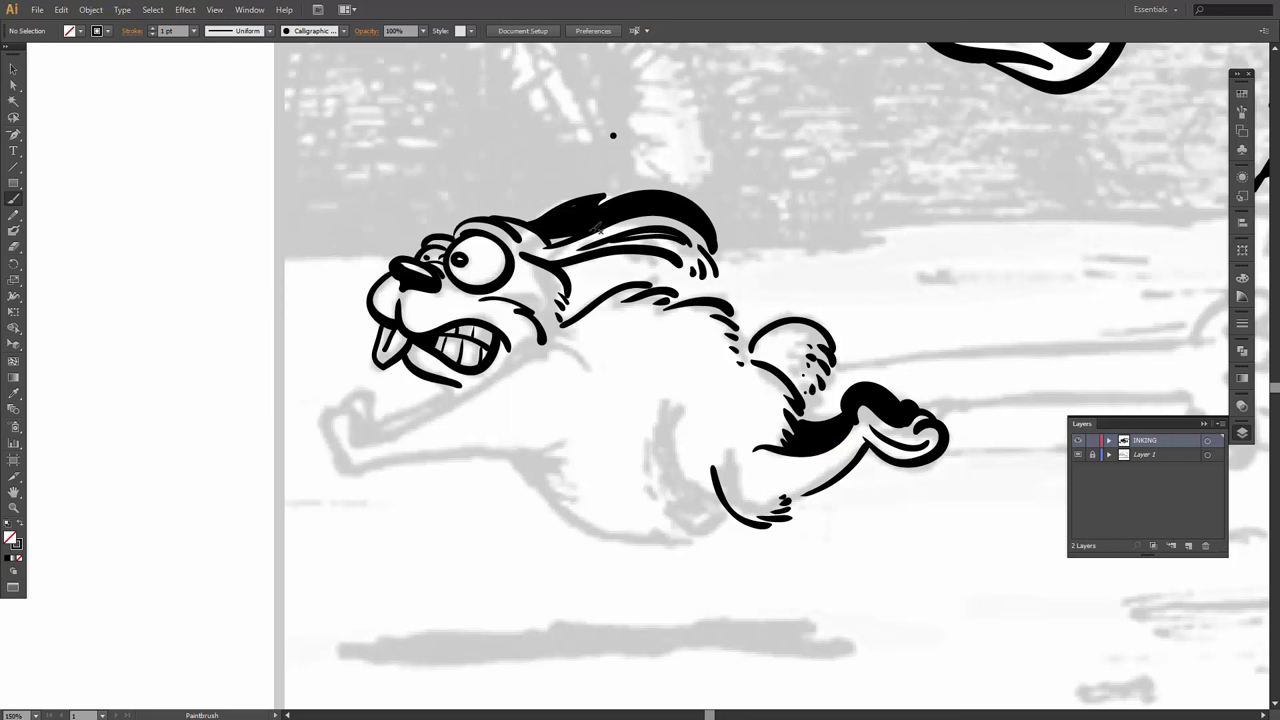
pyautogui.hotkey('shift', 'e')
pyautogui.click(612, 136)
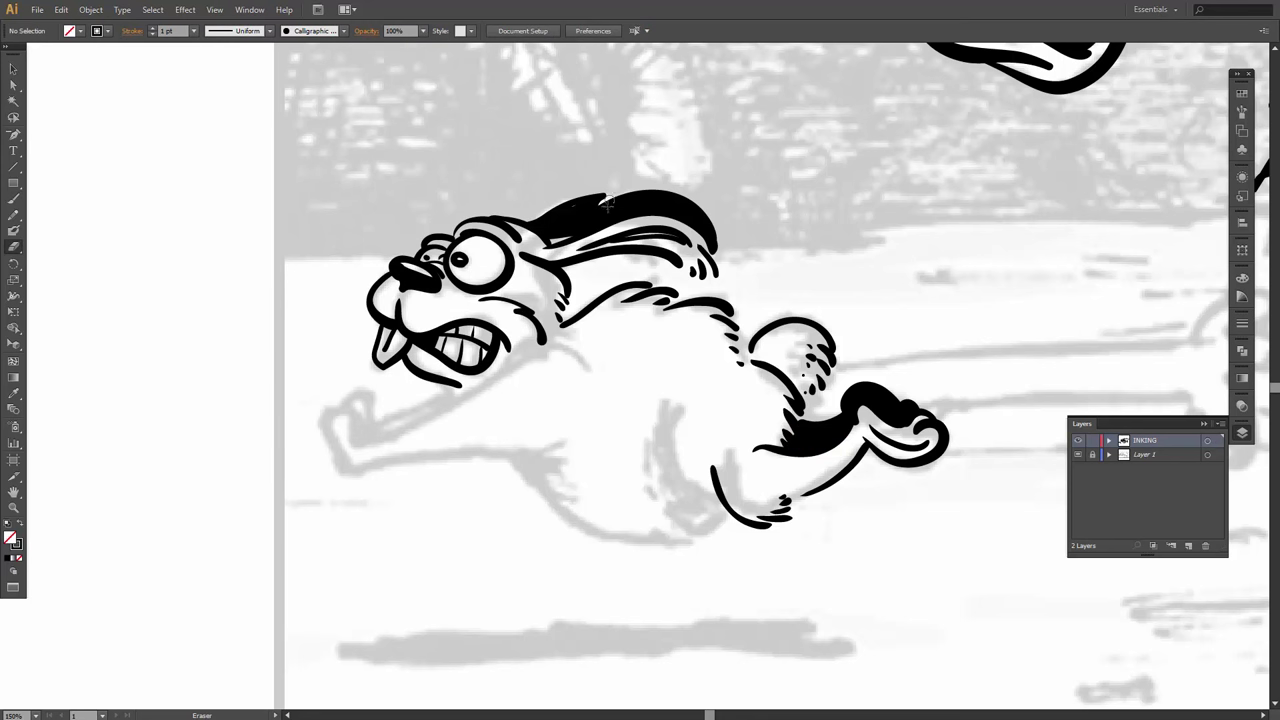
pyautogui.press('b')
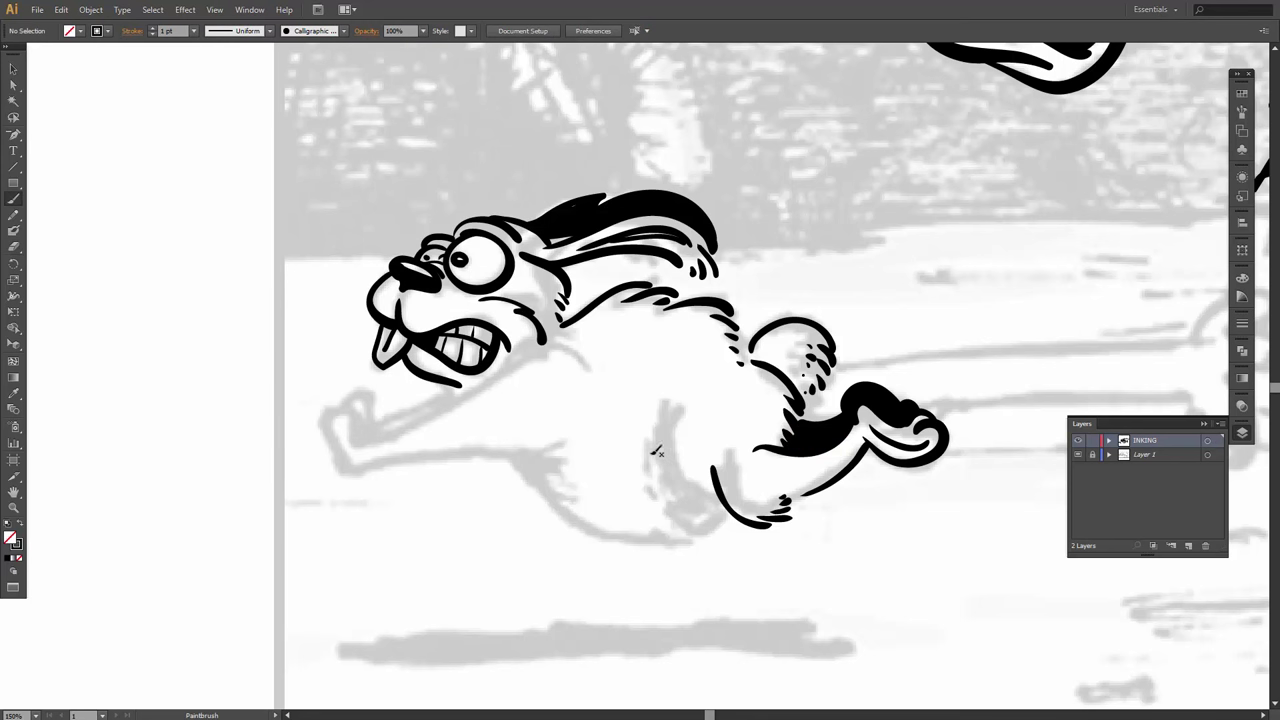
# Ink the rabbit's flank and belly with fur tufts, plus its outstretched front leg and the overlapping front paws.
pyautogui.moveTo(660, 453)
pyautogui.mouseDown()
pyautogui.moveTo(741, 518)
pyautogui.moveTo(696, 520)
pyautogui.moveTo(730, 518)
pyautogui.mouseUp()
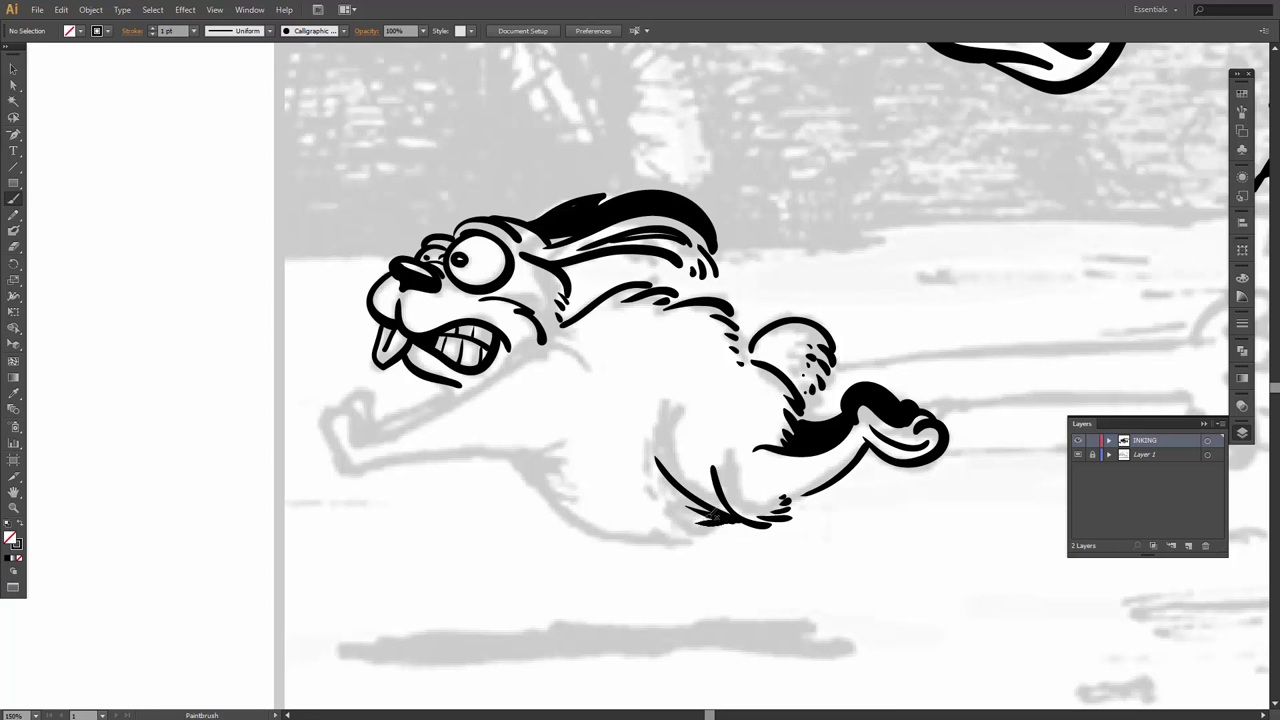
pyautogui.moveTo(530, 460)
pyautogui.mouseDown()
pyautogui.moveTo(618, 532)
pyautogui.moveTo(711, 540)
pyautogui.moveTo(692, 531)
pyautogui.mouseUp()
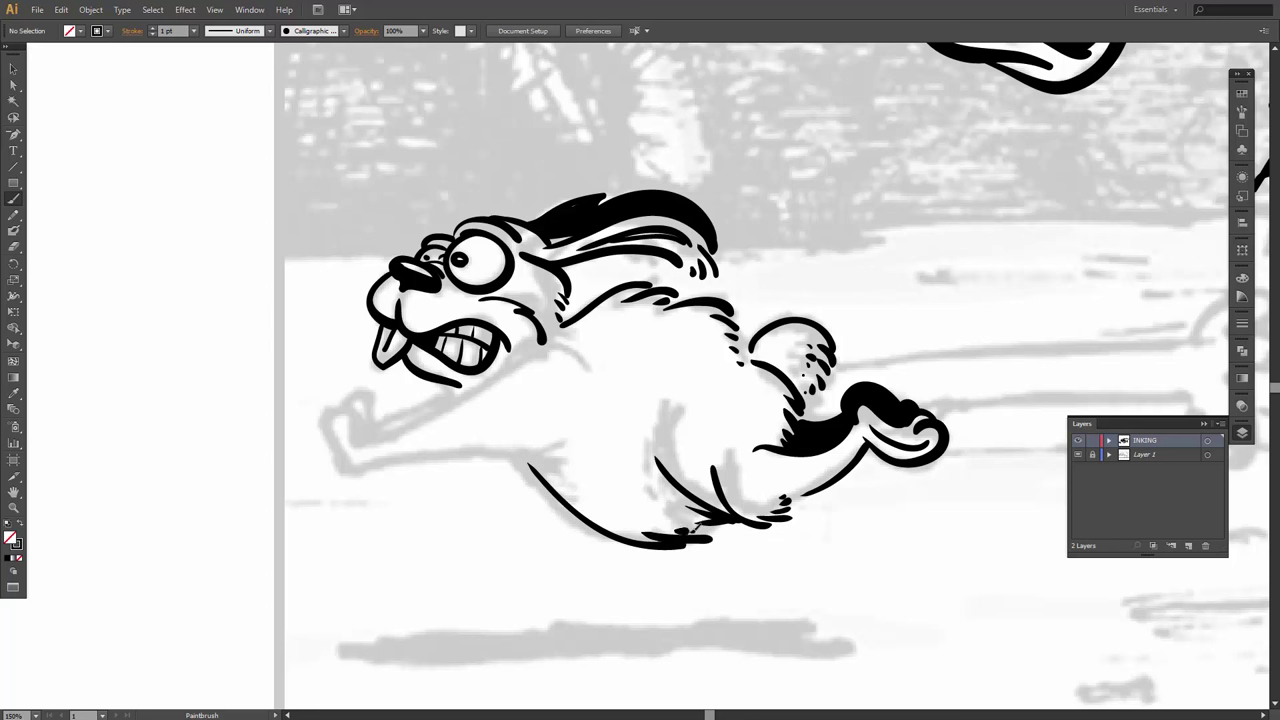
pyautogui.moveTo(366, 424)
pyautogui.mouseDown()
pyautogui.moveTo(330, 397)
pyautogui.moveTo(317, 418)
pyautogui.moveTo(333, 447)
pyautogui.moveTo(384, 463)
pyautogui.mouseUp()
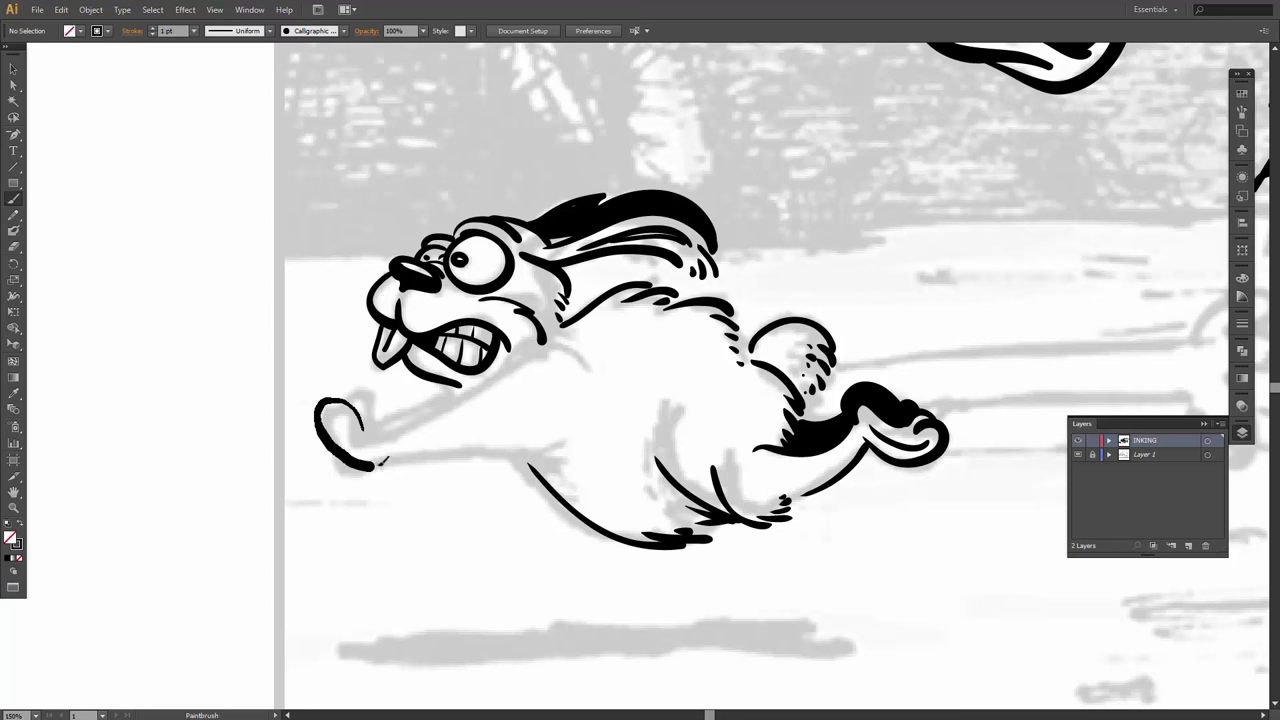
pyautogui.moveTo(359, 397); pyautogui.dragTo(383, 438)
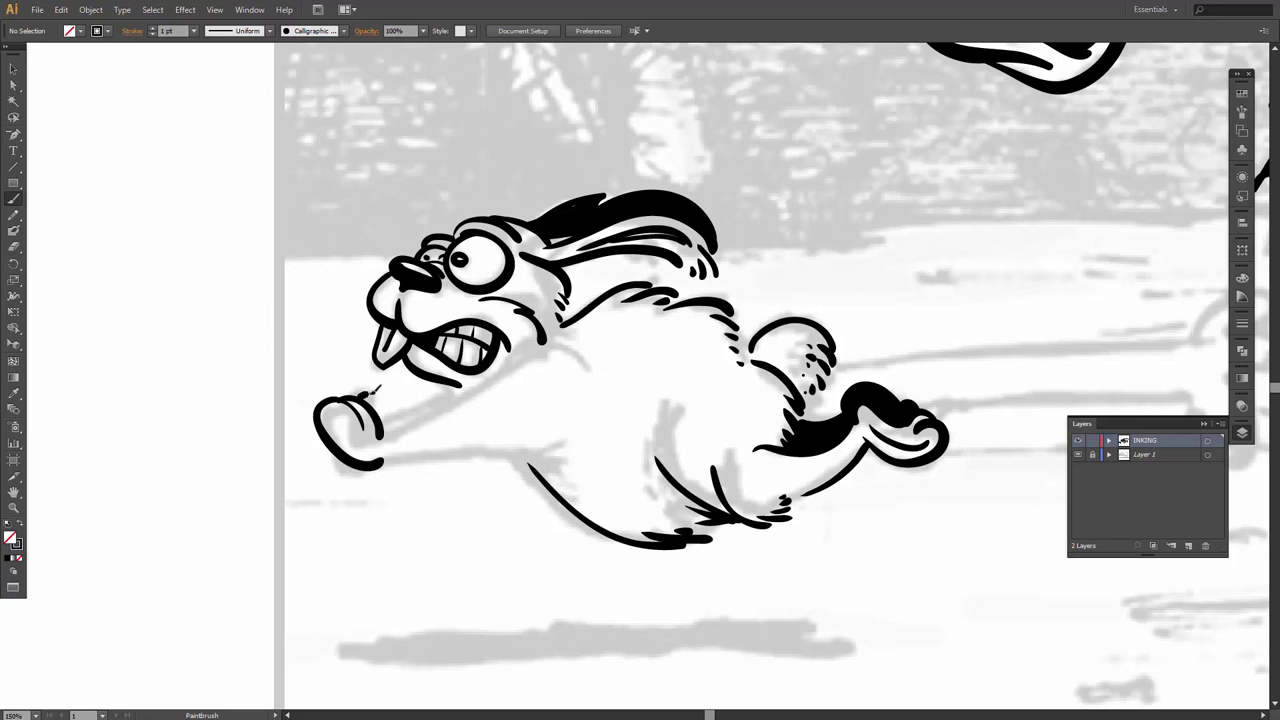
pyautogui.moveTo(375, 389)
pyautogui.mouseDown()
pyautogui.moveTo(387, 460)
pyautogui.moveTo(505, 450)
pyautogui.moveTo(580, 484)
pyautogui.moveTo(525, 455)
pyautogui.moveTo(563, 460)
pyautogui.moveTo(518, 450)
pyautogui.moveTo(554, 453)
pyautogui.mouseUp()
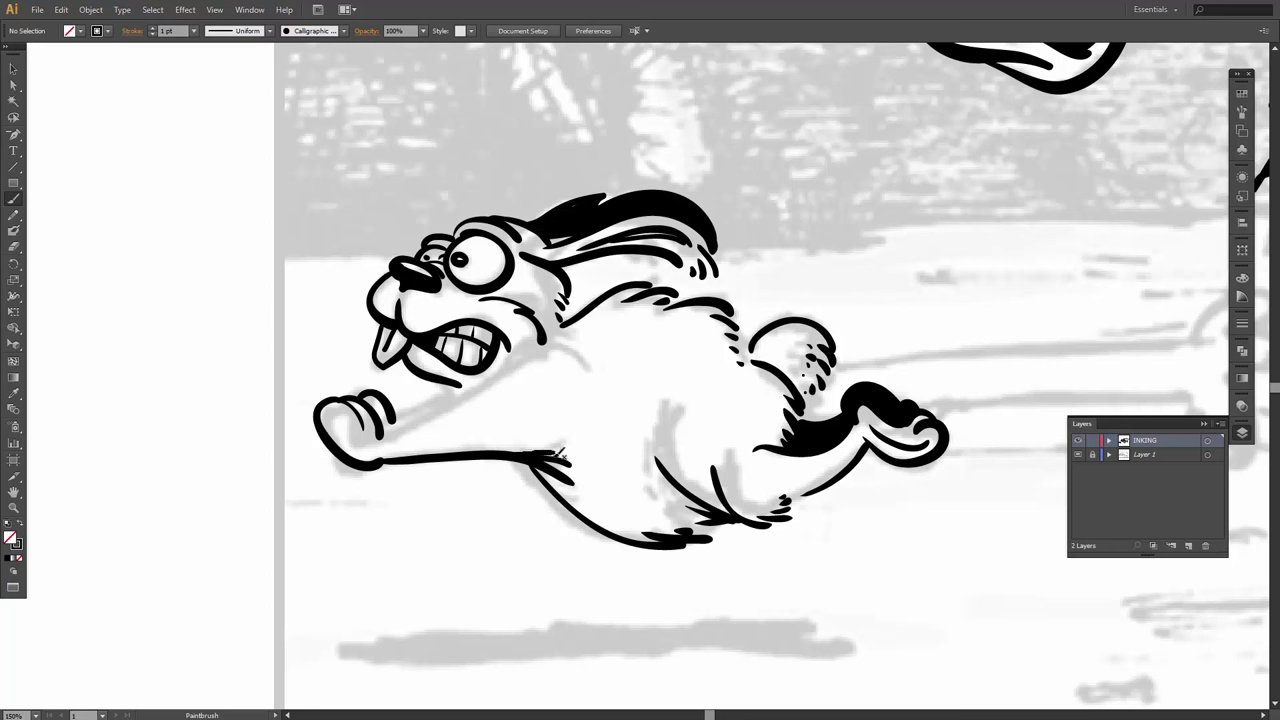
pyautogui.moveTo(387, 428)
pyautogui.mouseDown()
pyautogui.moveTo(373, 441)
pyautogui.moveTo(552, 348)
pyautogui.moveTo(577, 350)
pyautogui.mouseUp()
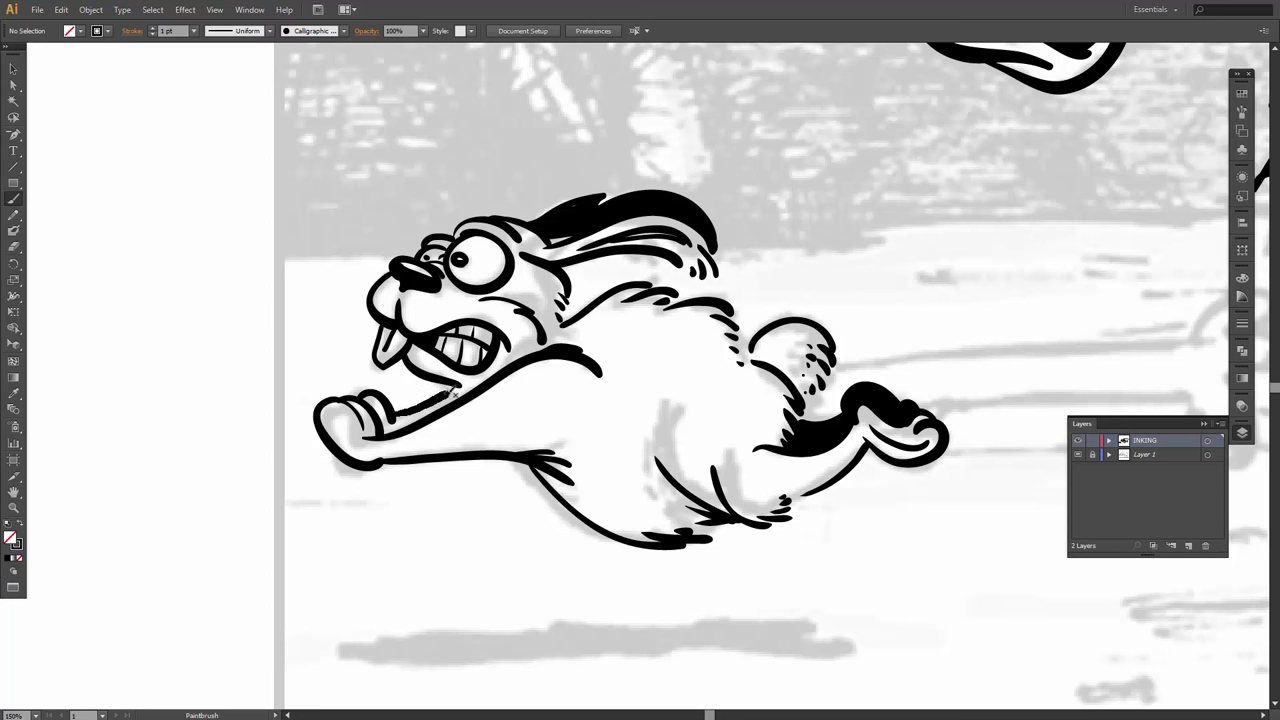
pyautogui.moveTo(455, 396); pyautogui.dragTo(460, 392)
# Save the document with the inked rabbit and dinosaurs.
pyautogui.hotkey('ctrl', '-')
pyautogui.hotkey('ctrl', '-')
pyautogui.hotkey('ctrl', '-')
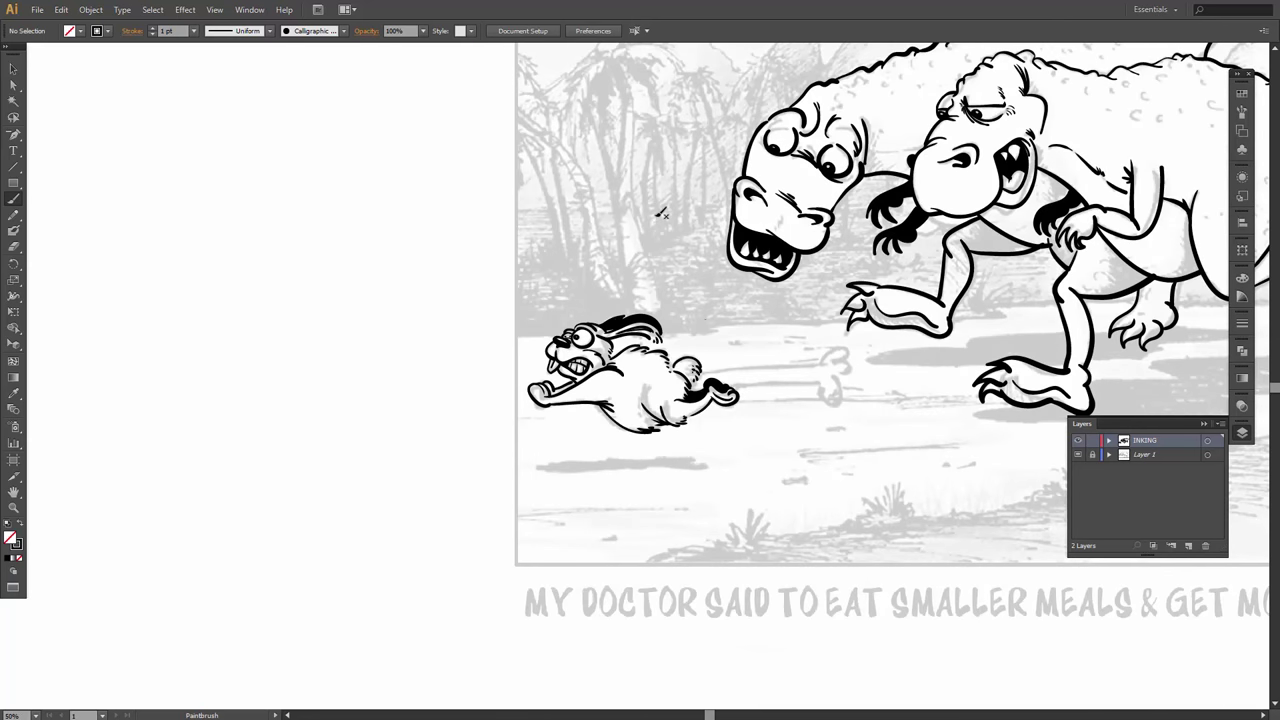
pyautogui.moveTo(764, 358); pyautogui.dragTo(444, 413)
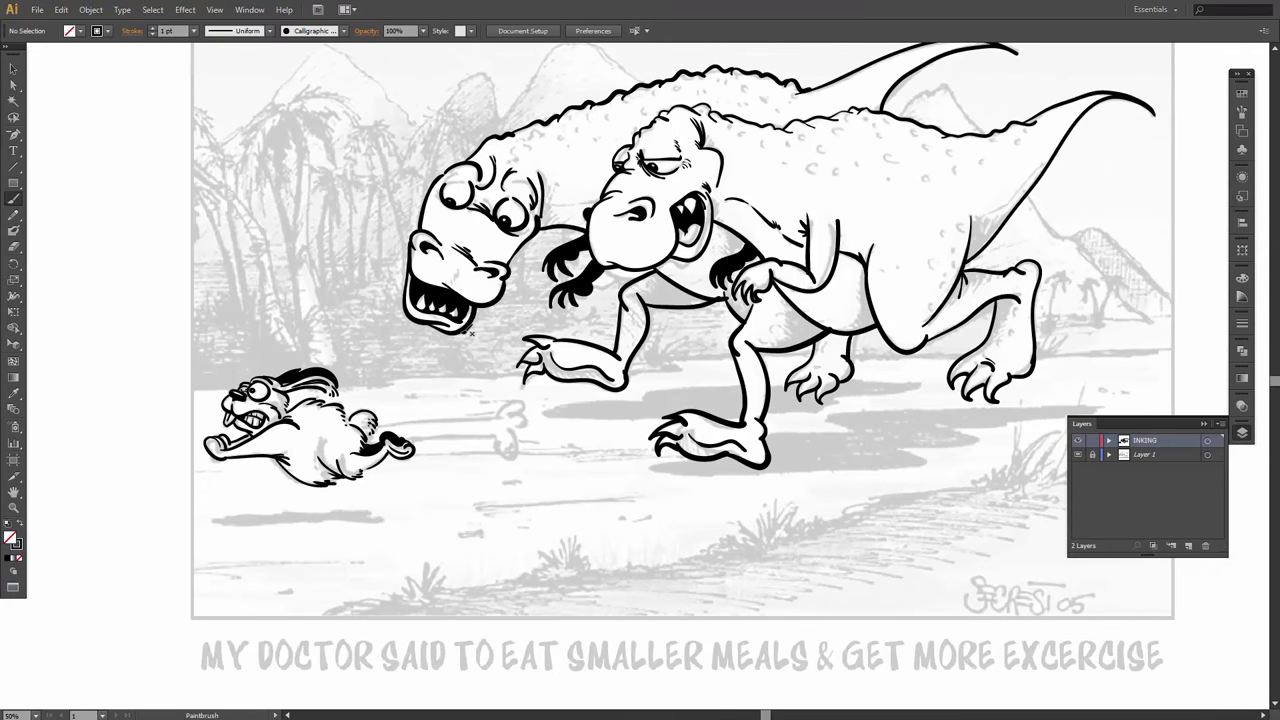
pyautogui.hotkey('ctrl', '-')
pyautogui.moveTo(688, 388); pyautogui.dragTo(646, 399)
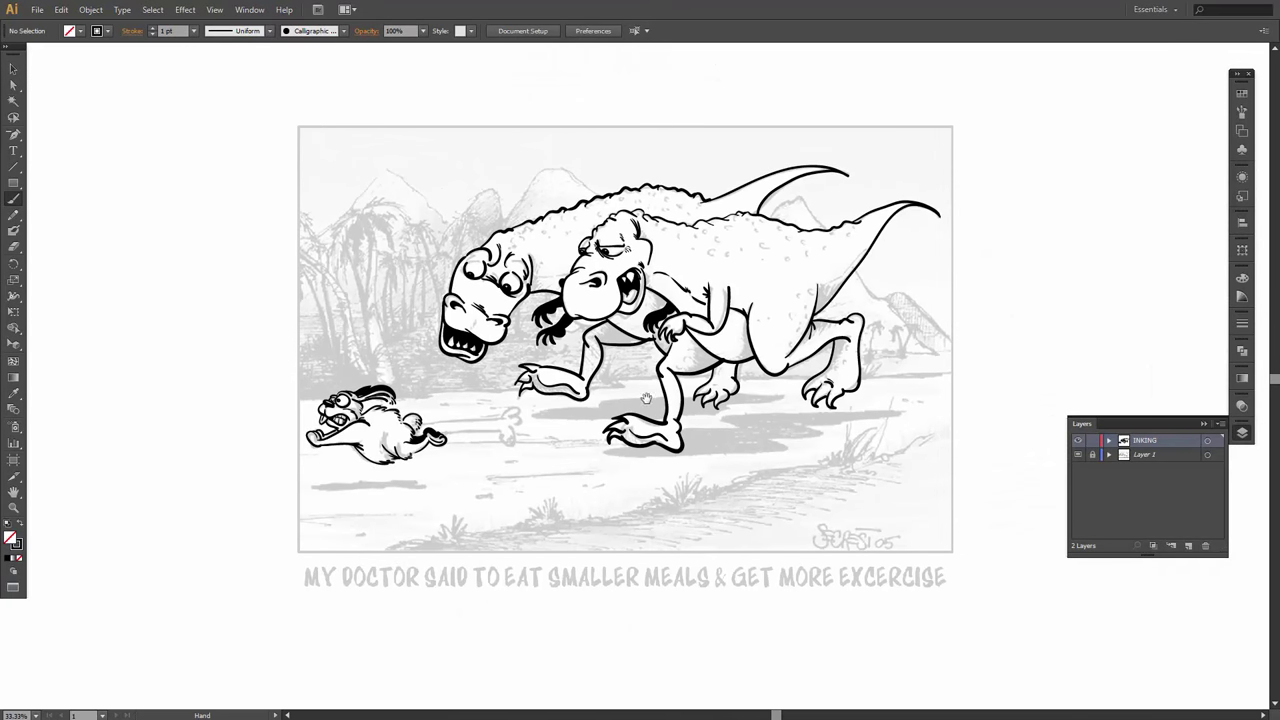
pyautogui.click(37, 10)
pyautogui.click(101, 161)
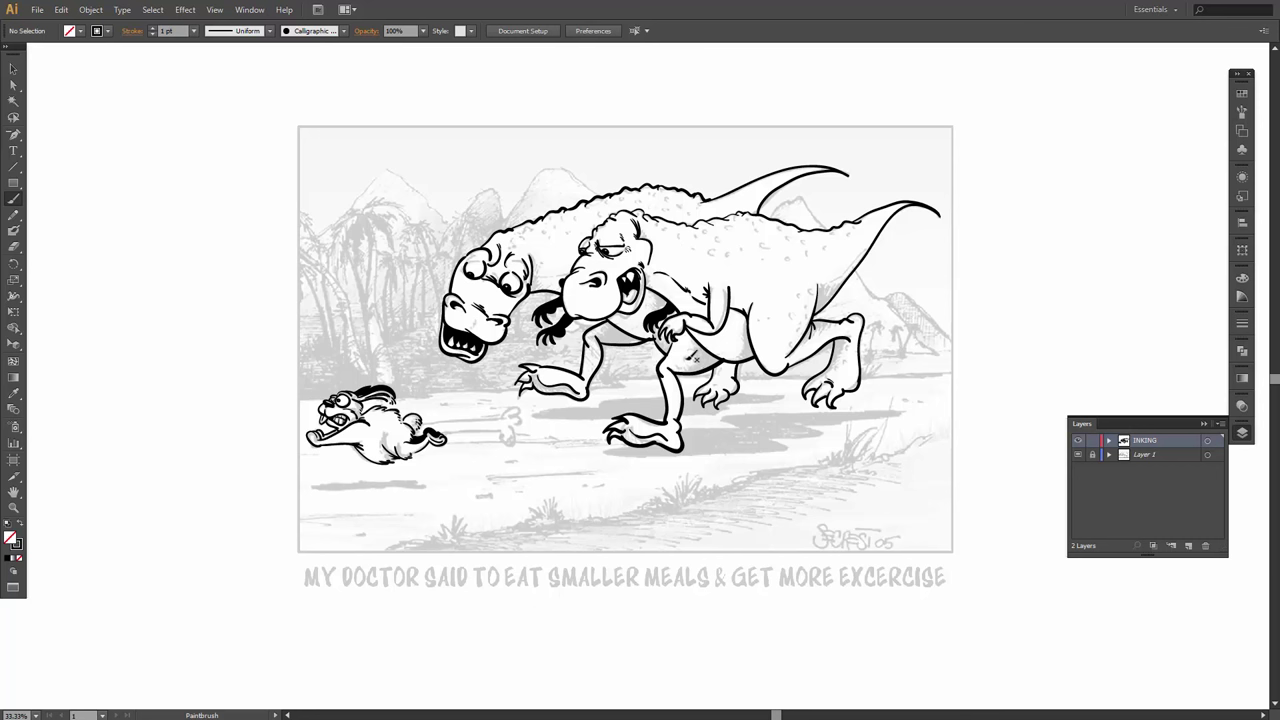
# Select Calligraphic Brush 2 for the Paintbrush and accept its options of 5 pt pressure-controlled size with 5 pt variation.
pyautogui.click(343, 31)
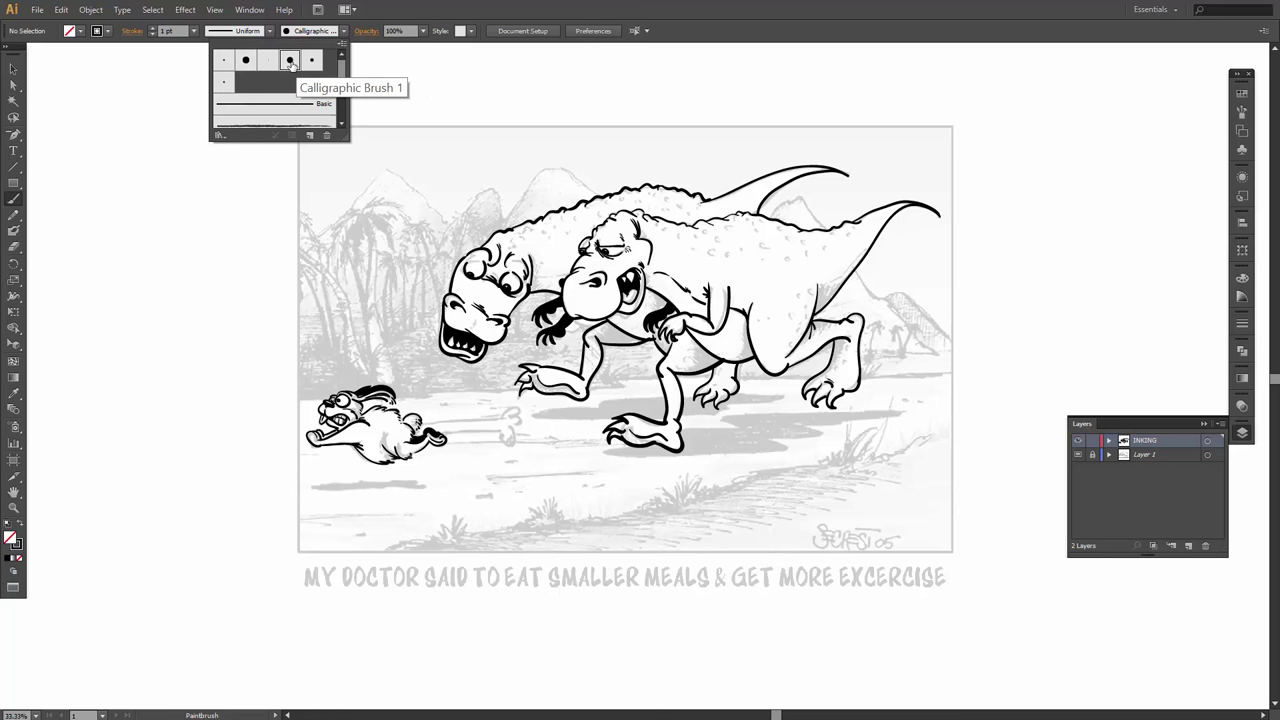
pyautogui.click(311, 61)
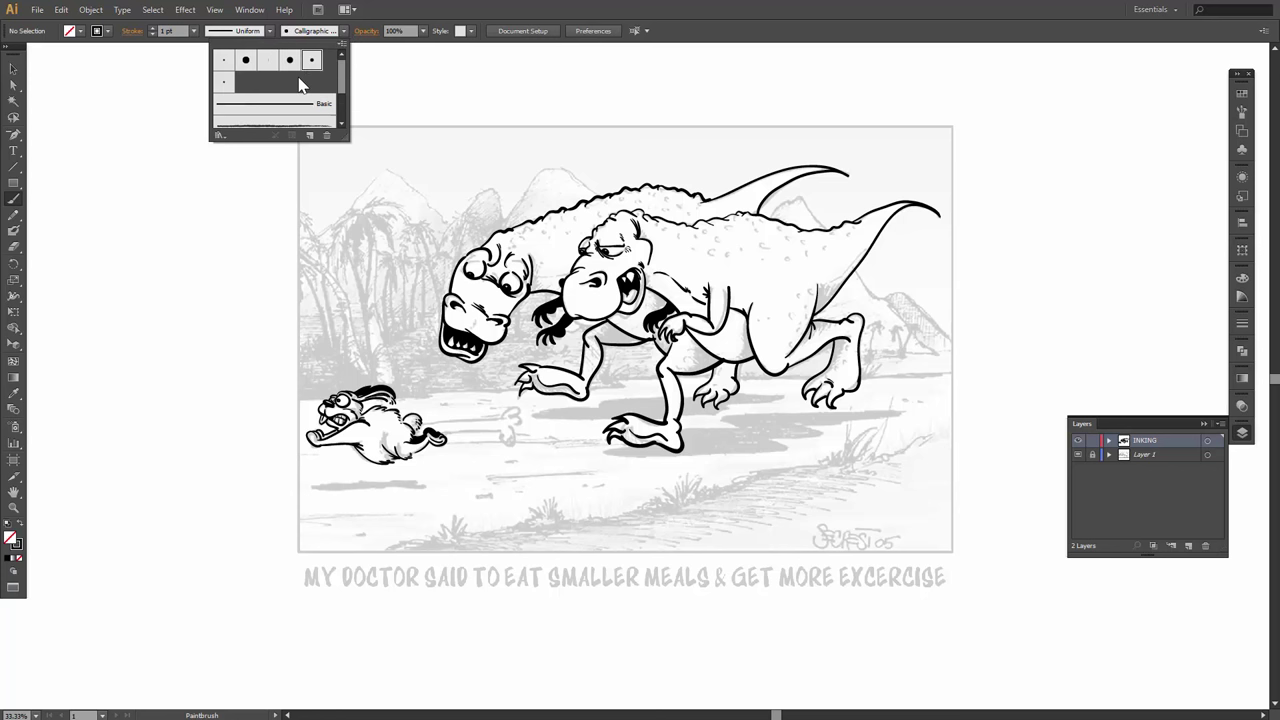
pyautogui.doubleClick(311, 61)
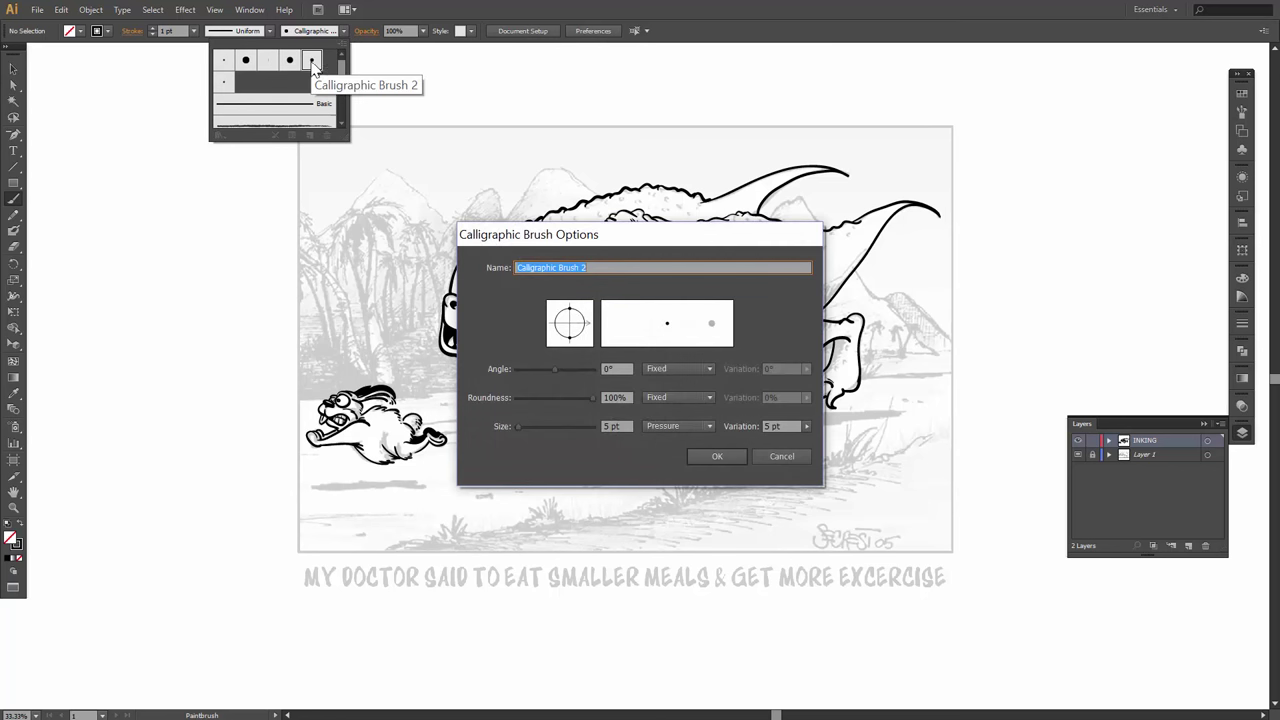
pyautogui.click(714, 456)
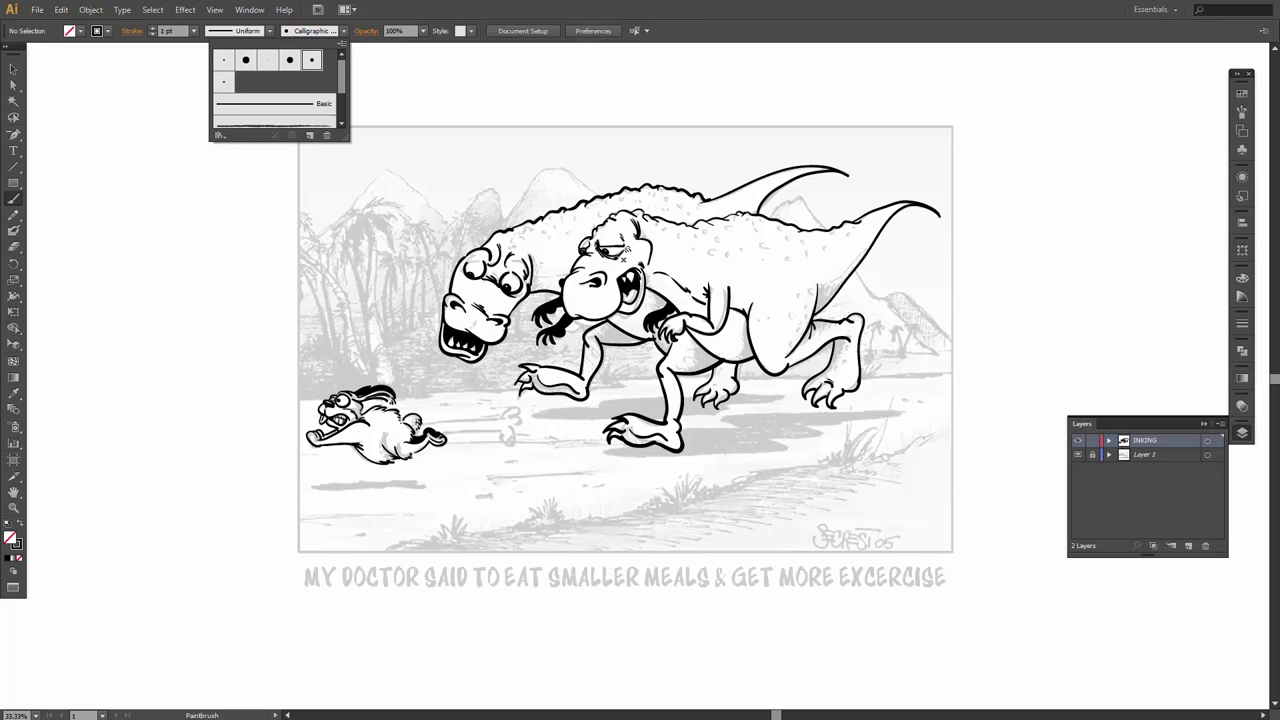
pyautogui.click(623, 259)
# Create a new layer directly beneath the INKING layer and lock INKING.
pyautogui.hotkey('ctrl', '-')
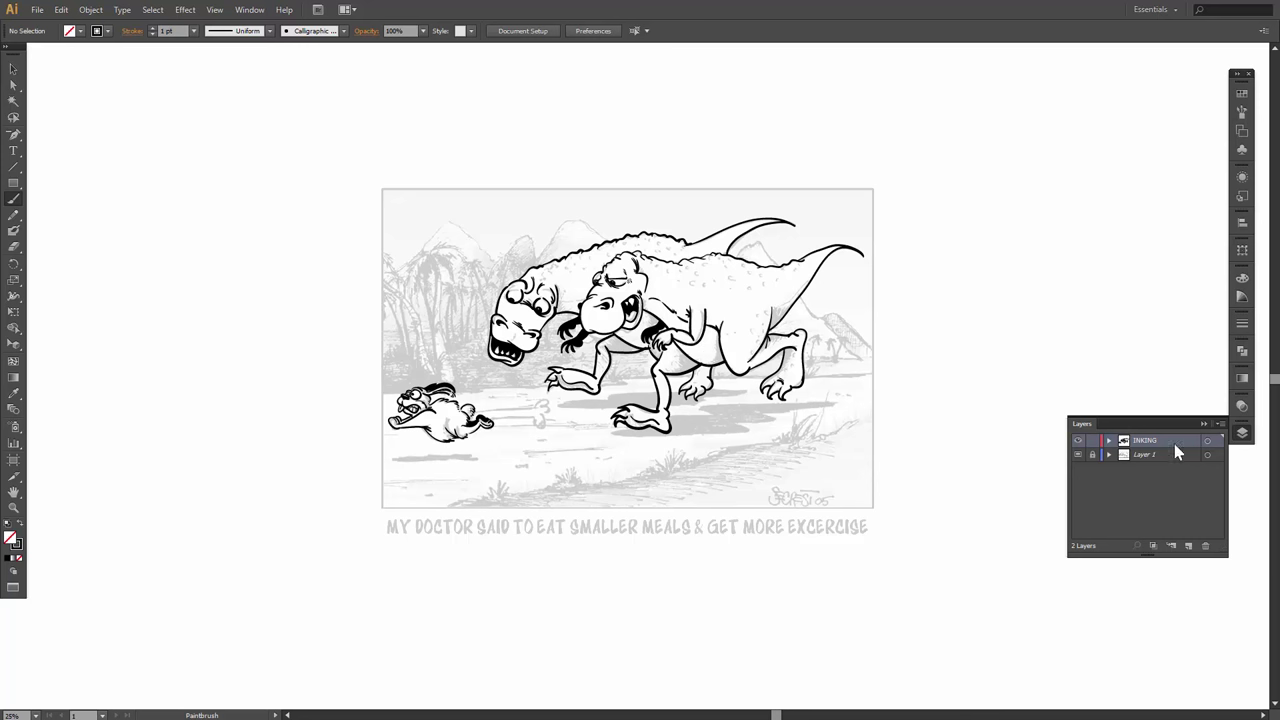
pyautogui.click(1220, 424)
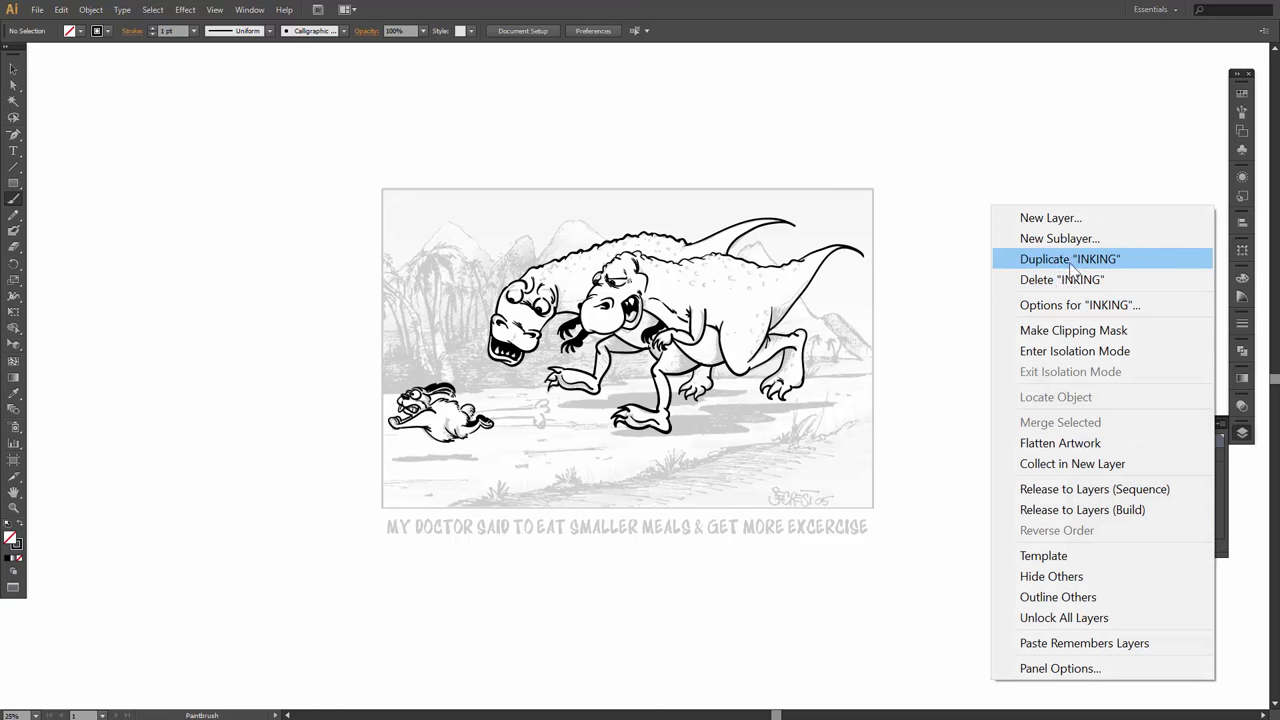
pyautogui.click(1058, 220)
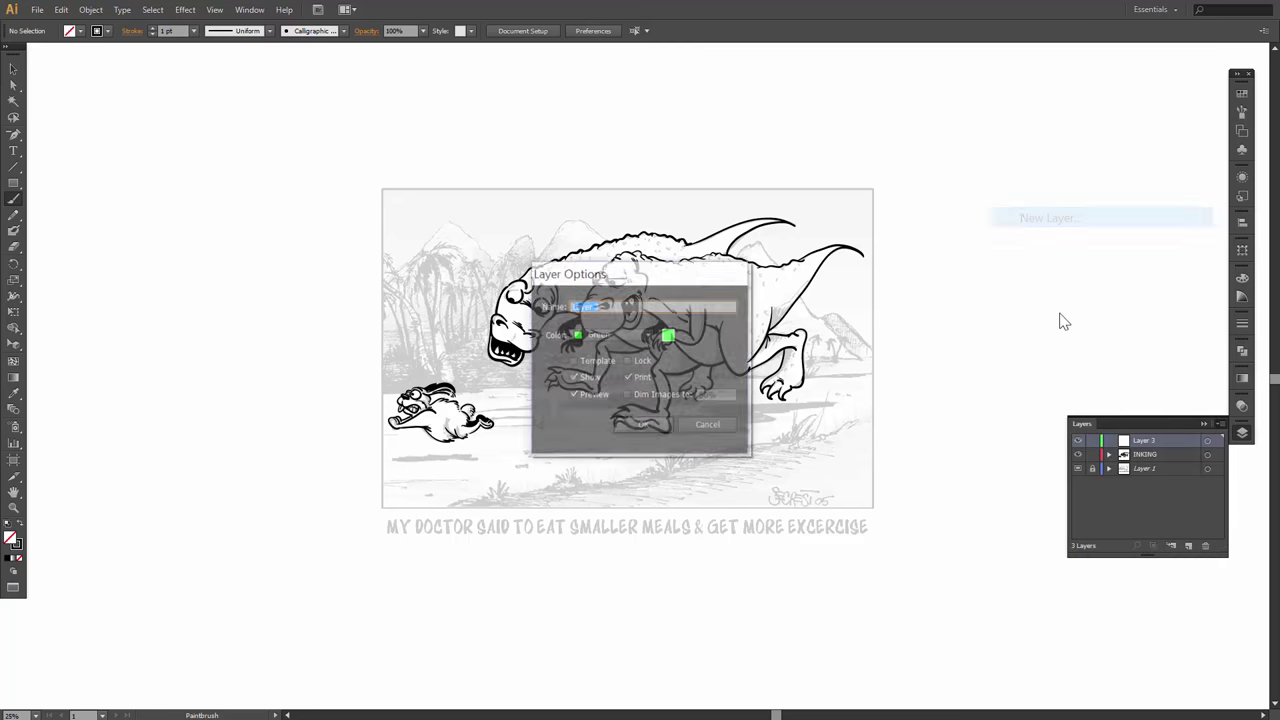
pyautogui.click(633, 425)
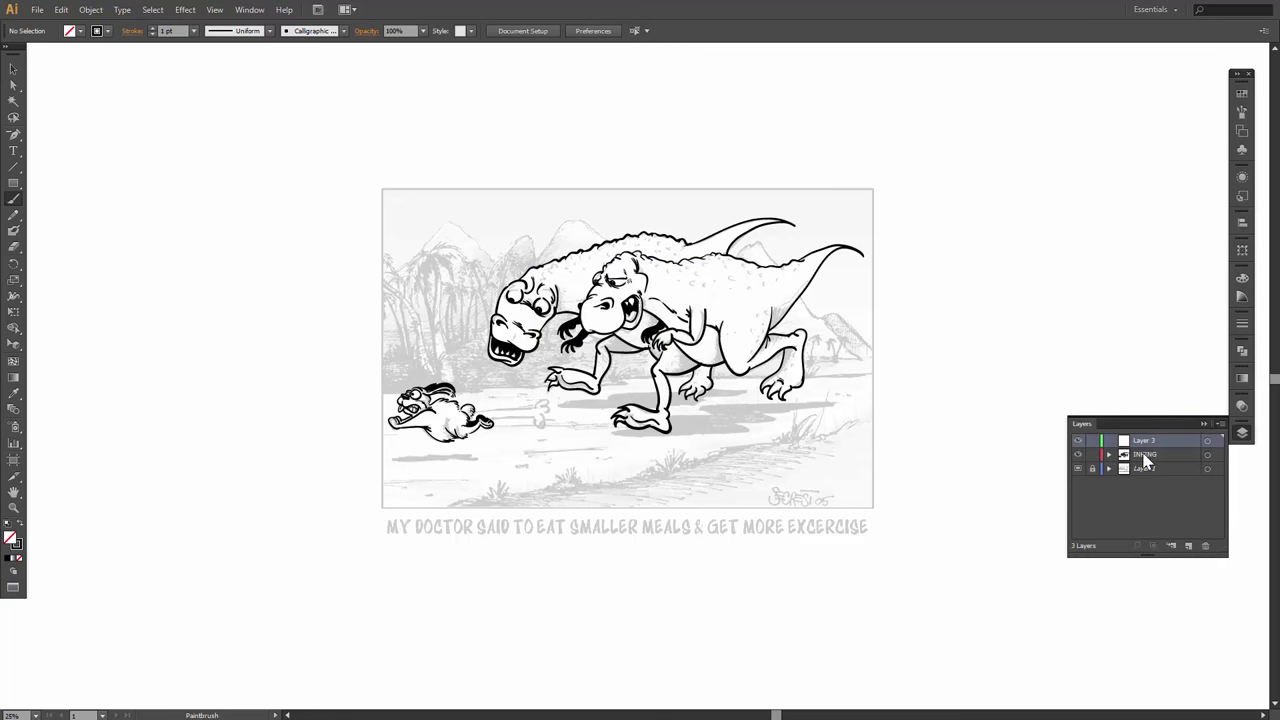
pyautogui.moveTo(1141, 441); pyautogui.dragTo(1145, 461)
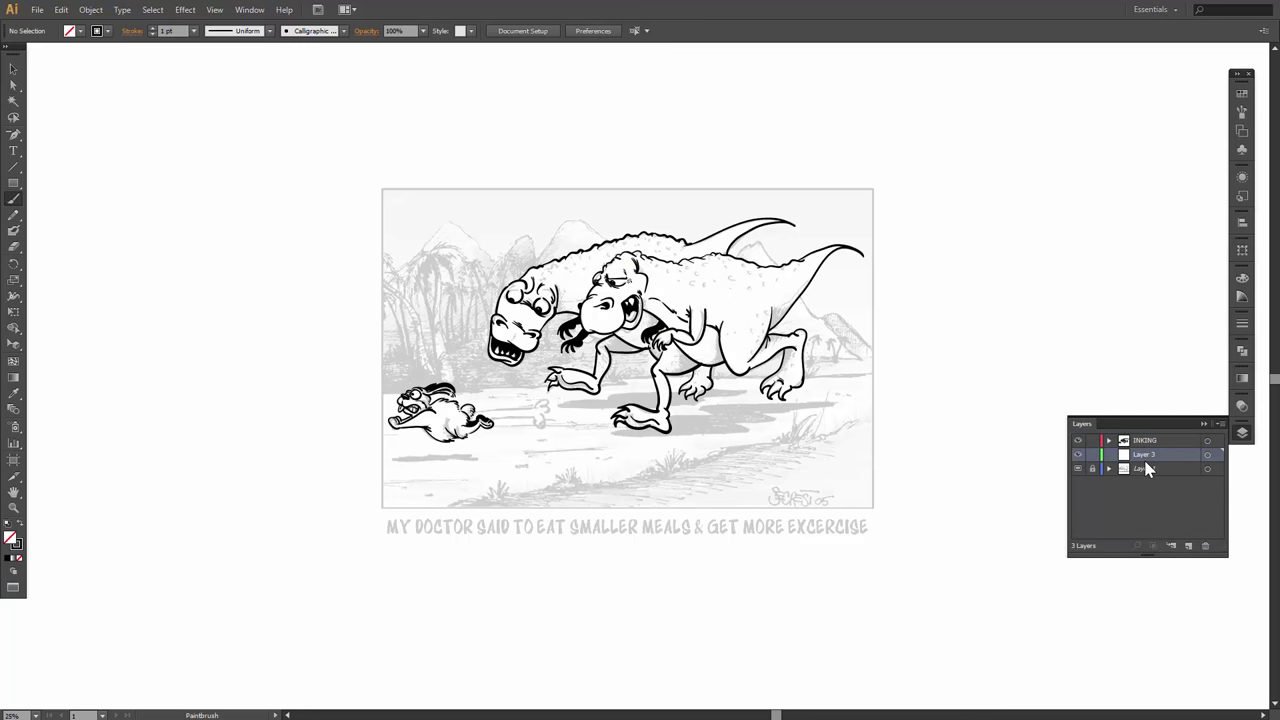
pyautogui.click(1092, 440)
# On the new layer, add fine shading strokes inside the near dinosaur's nostril and along the ridge above it.
pyautogui.press('z')
pyautogui.moveTo(575, 241); pyautogui.dragTo(893, 446)
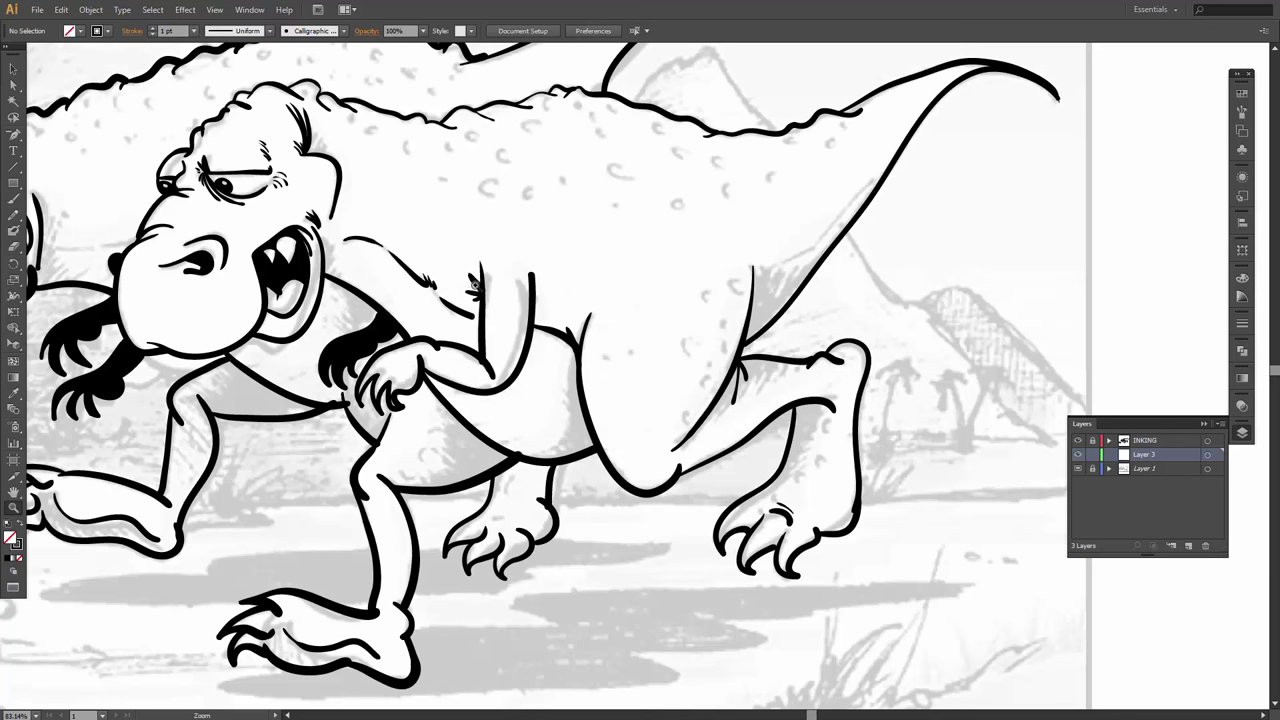
pyautogui.click(418, 250)
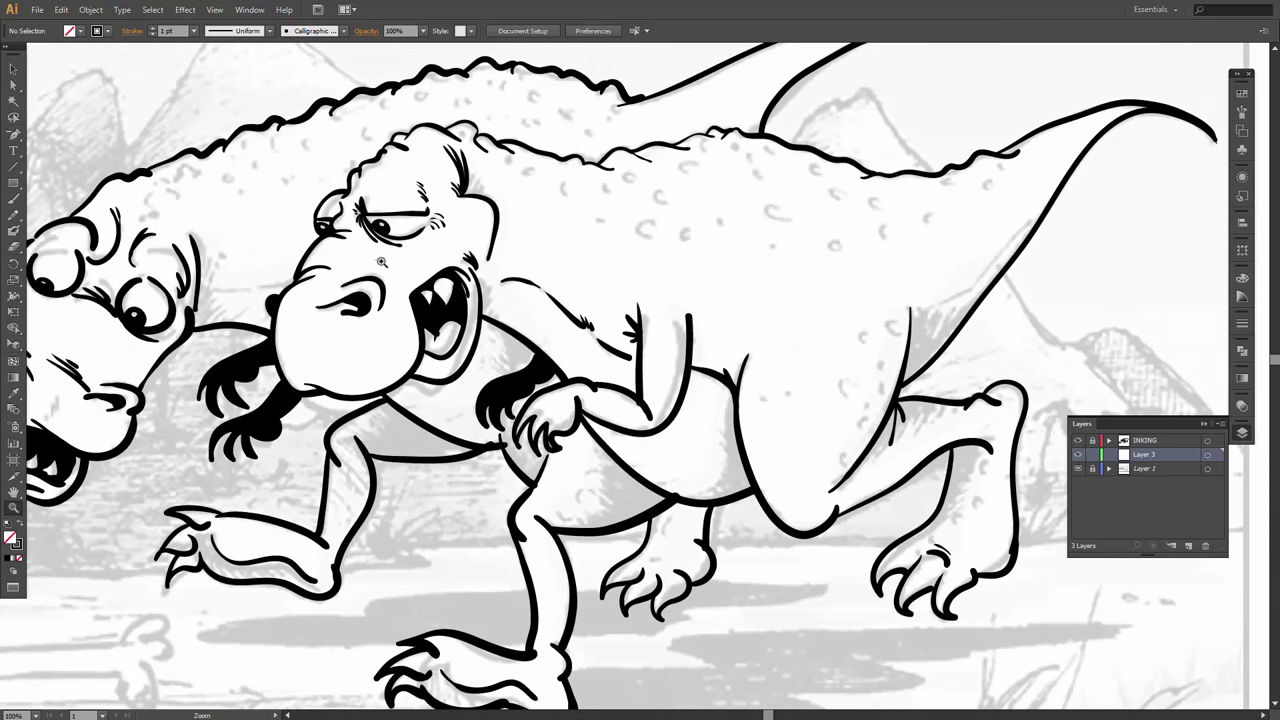
pyautogui.click(381, 262)
pyautogui.click(633, 376)
pyautogui.click(684, 397)
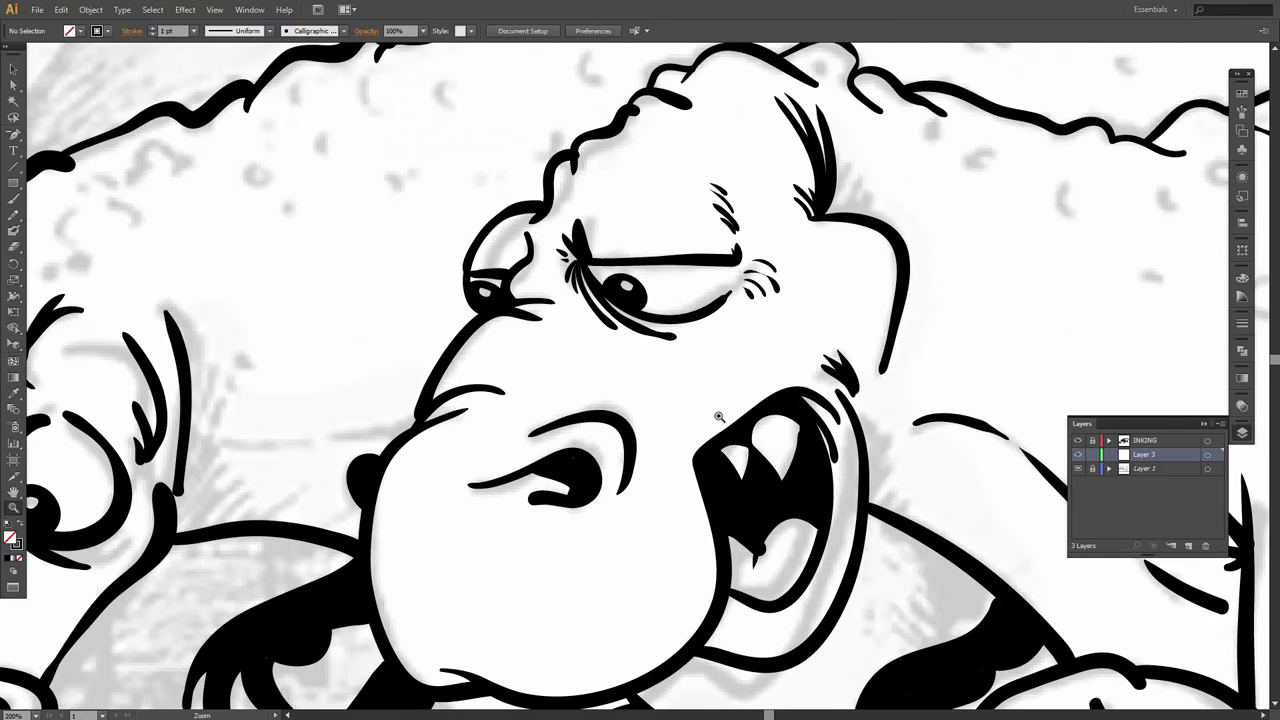
pyautogui.moveTo(657, 414); pyautogui.dragTo(578, 319)
pyautogui.click(590, 316)
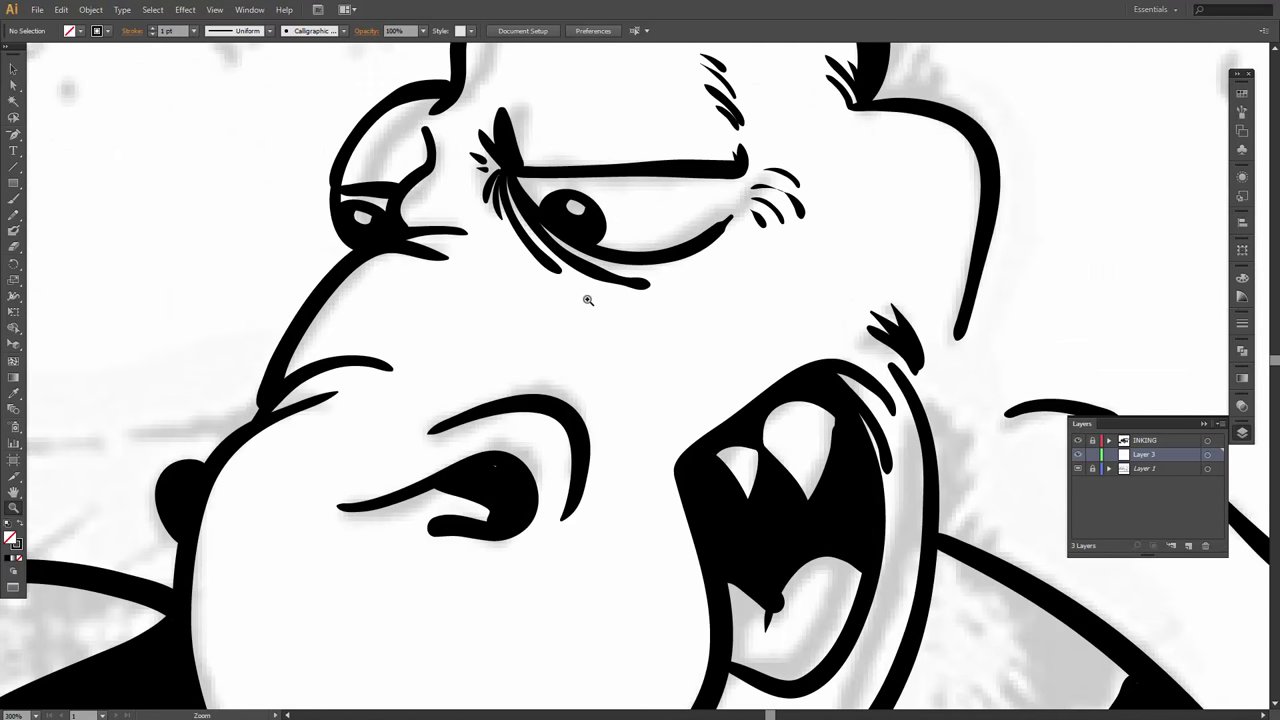
pyautogui.keyDown('alt'); pyautogui.click(588, 245); pyautogui.keyUp('alt')
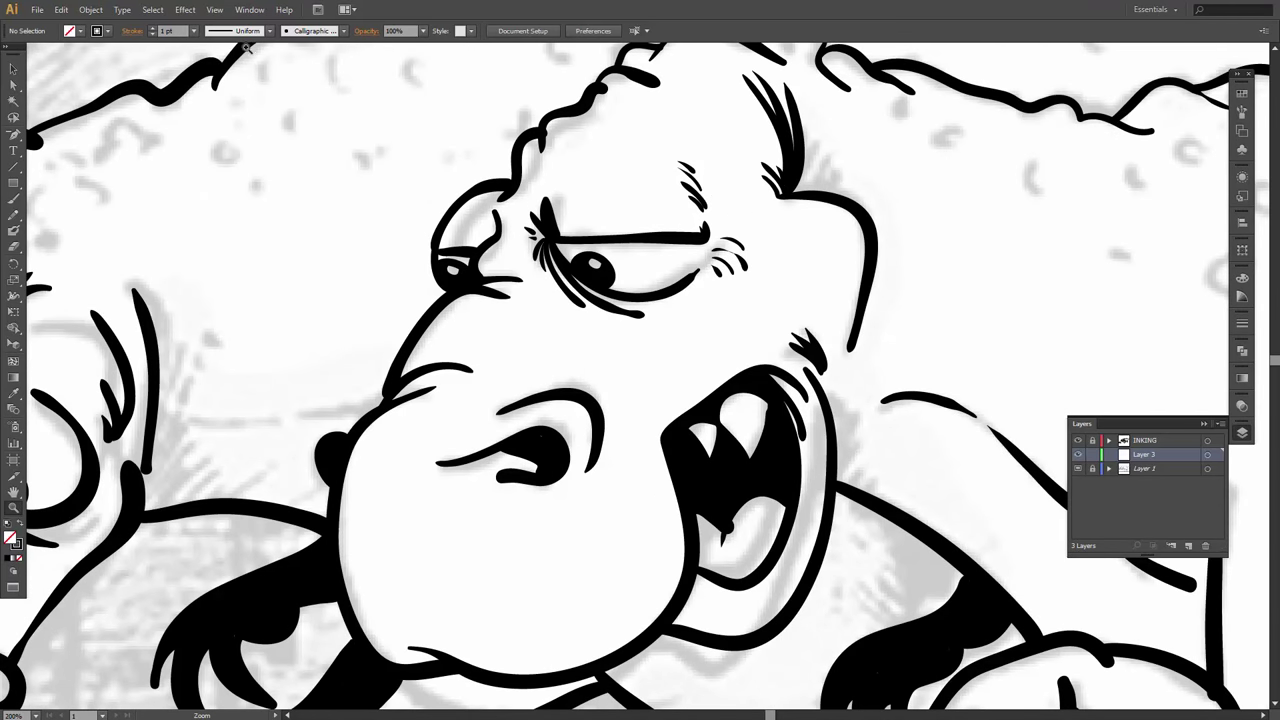
pyautogui.press('b')
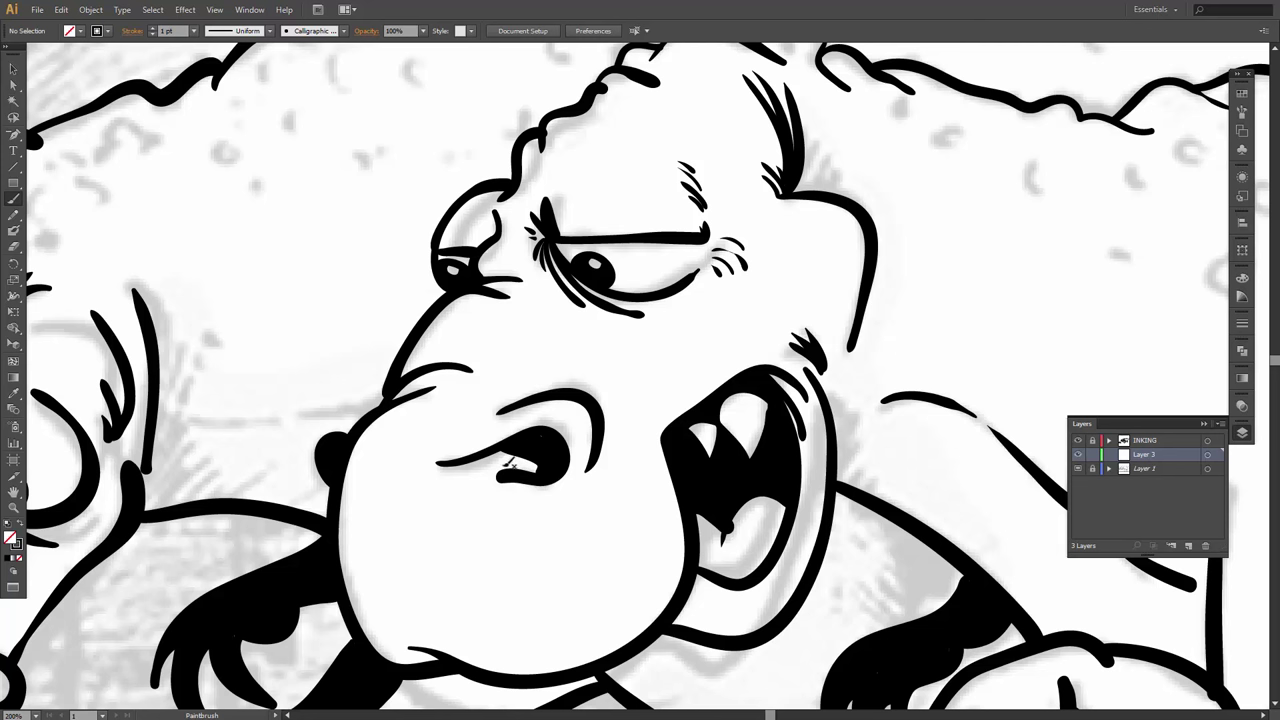
pyautogui.moveTo(529, 470); pyautogui.dragTo(538, 471)
pyautogui.moveTo(486, 412); pyautogui.dragTo(503, 411)
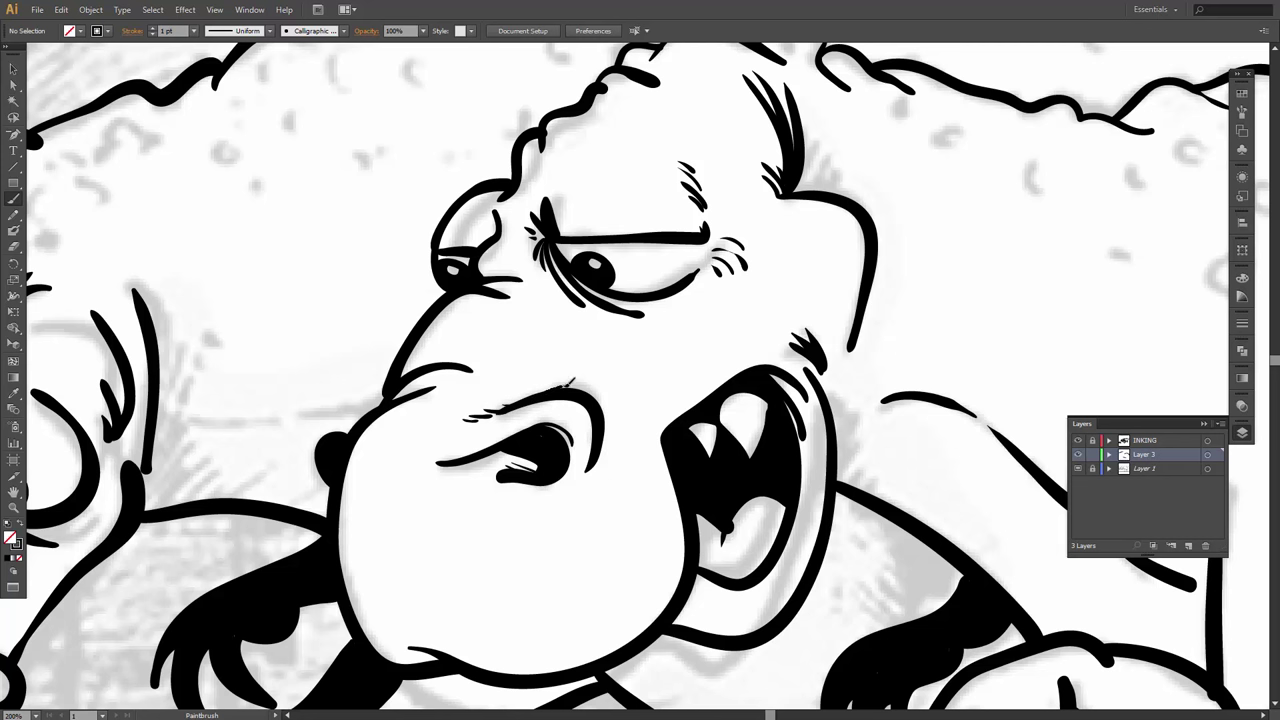
pyautogui.moveTo(593, 387); pyautogui.dragTo(573, 383)
pyautogui.moveTo(530, 393)
pyautogui.mouseDown()
pyautogui.moveTo(525, 378)
pyautogui.moveTo(538, 389)
pyautogui.mouseUp()
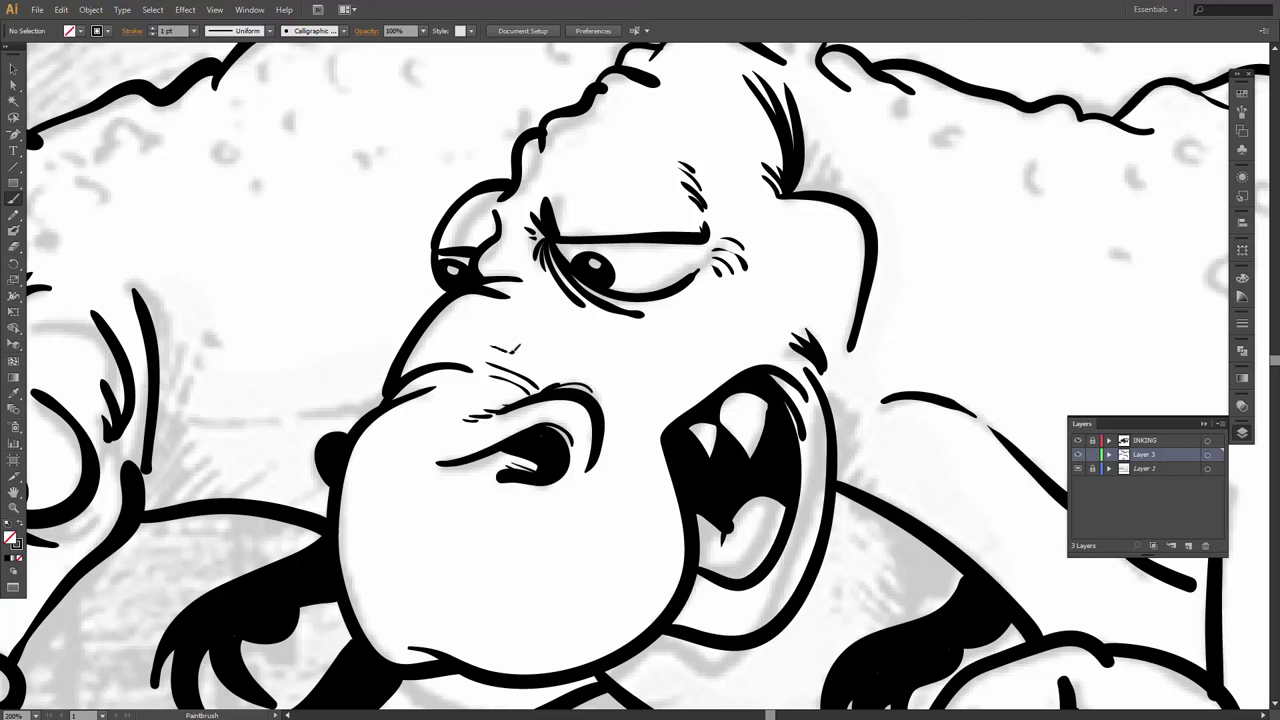
# Hatch the bridge of the near dinosaur's snout from the nostril up to the eye and add wrinkle lines behind the eye.
pyautogui.moveTo(508, 344); pyautogui.dragTo(552, 374)
pyautogui.moveTo(494, 332); pyautogui.dragTo(554, 366)
pyautogui.moveTo(498, 321)
pyautogui.mouseDown()
pyautogui.moveTo(545, 360)
pyautogui.moveTo(537, 327)
pyautogui.moveTo(553, 344)
pyautogui.mouseUp()
pyautogui.moveTo(517, 294); pyautogui.dragTo(557, 332)
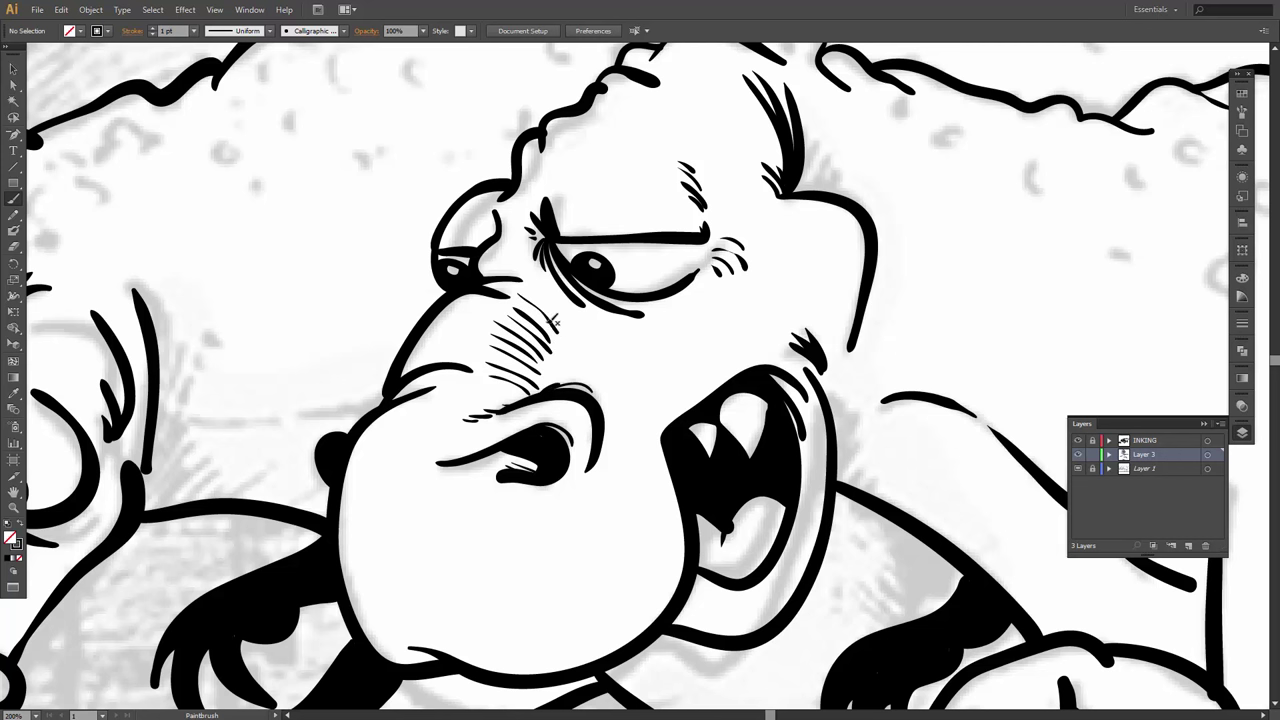
pyautogui.moveTo(521, 282); pyautogui.dragTo(559, 319)
pyautogui.moveTo(523, 273); pyautogui.dragTo(556, 302)
pyautogui.moveTo(723, 228); pyautogui.dragTo(743, 238)
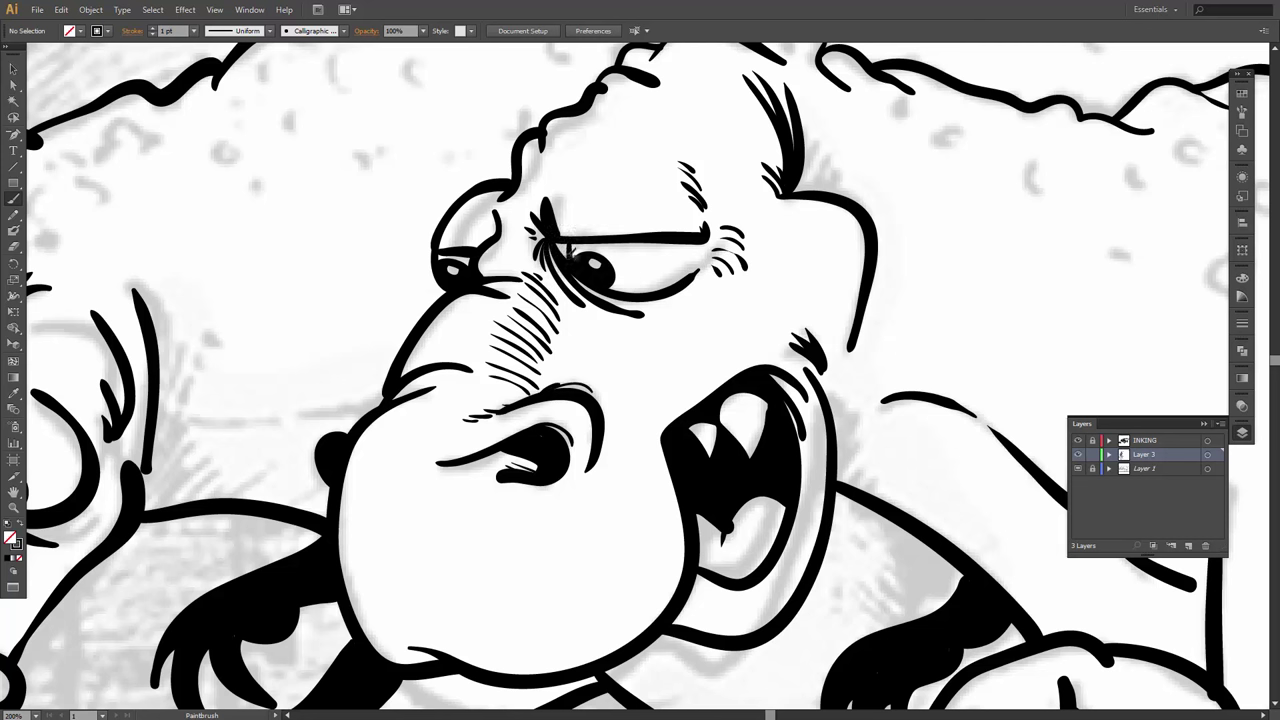
# Darken the near eye's inner corner with the Blob Brush and ink short brow, eyelid and forehead wrinkle strokes with the Paintbrush.
pyautogui.hotkey('shift', 'b')
pyautogui.press('b')
pyautogui.moveTo(474, 211); pyautogui.dragTo(487, 239)
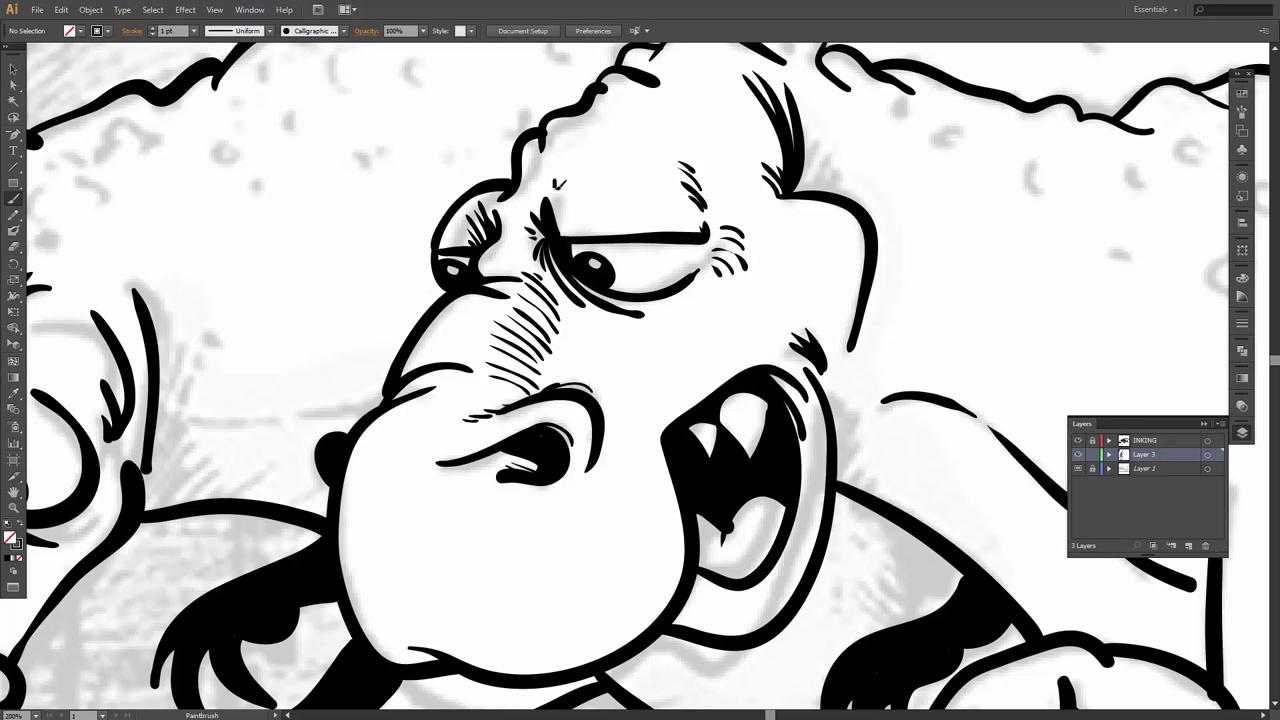
pyautogui.moveTo(557, 198); pyautogui.dragTo(566, 226)
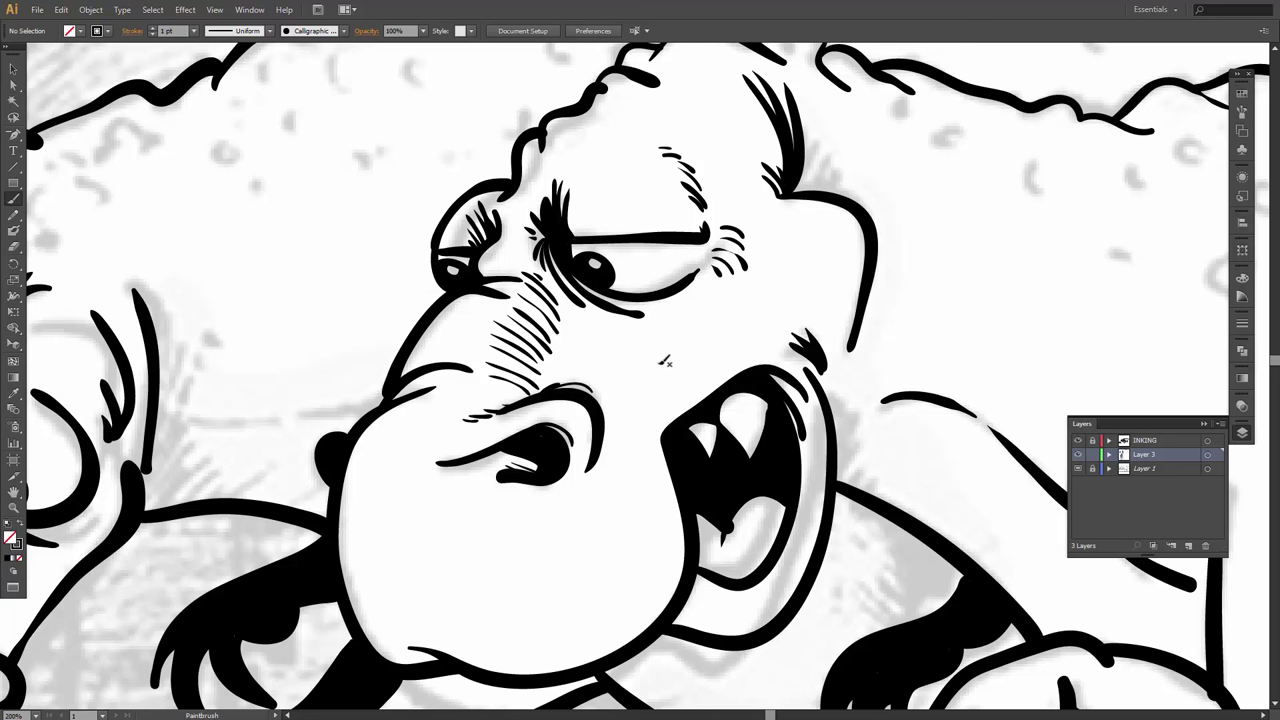
# Add a row of short shading strokes below the near dinosaur's nostril and taper strokes into dots along the muzzle's lower front edge.
pyautogui.press('space')
pyautogui.moveTo(588, 445); pyautogui.dragTo(556, 334)
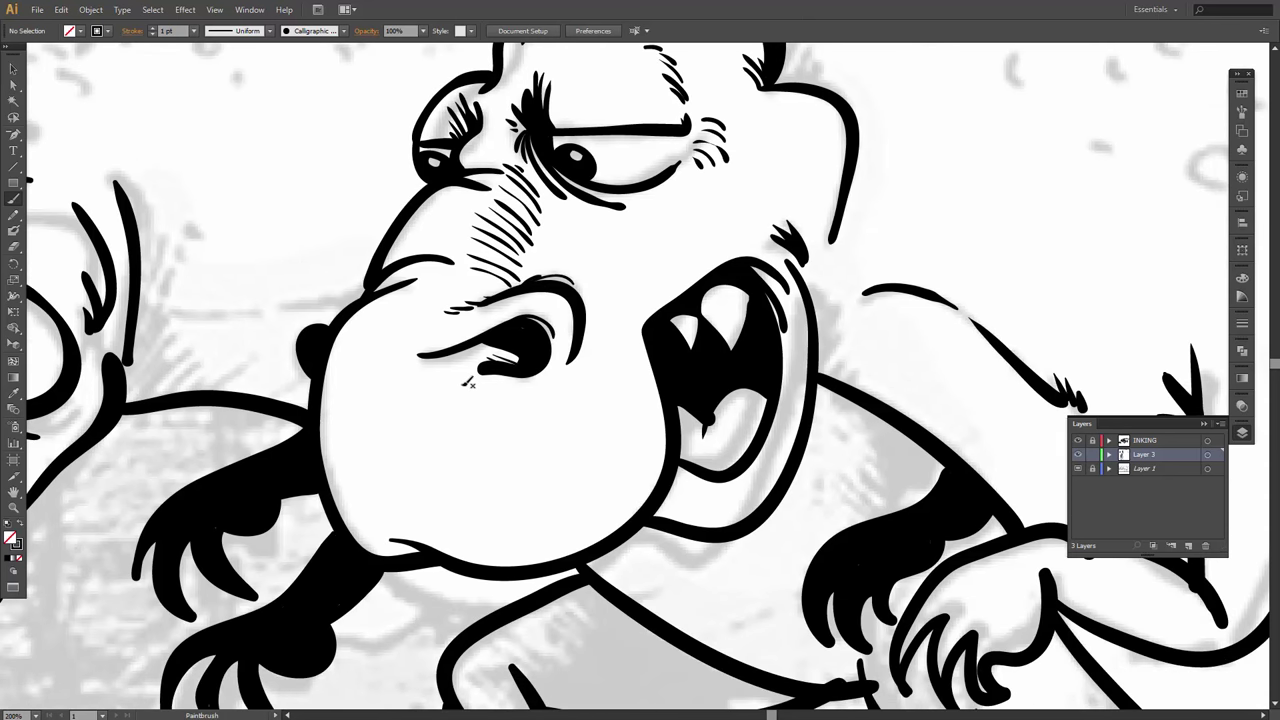
pyautogui.moveTo(471, 389)
pyautogui.mouseDown()
pyautogui.moveTo(500, 387)
pyautogui.moveTo(520, 404)
pyautogui.mouseUp()
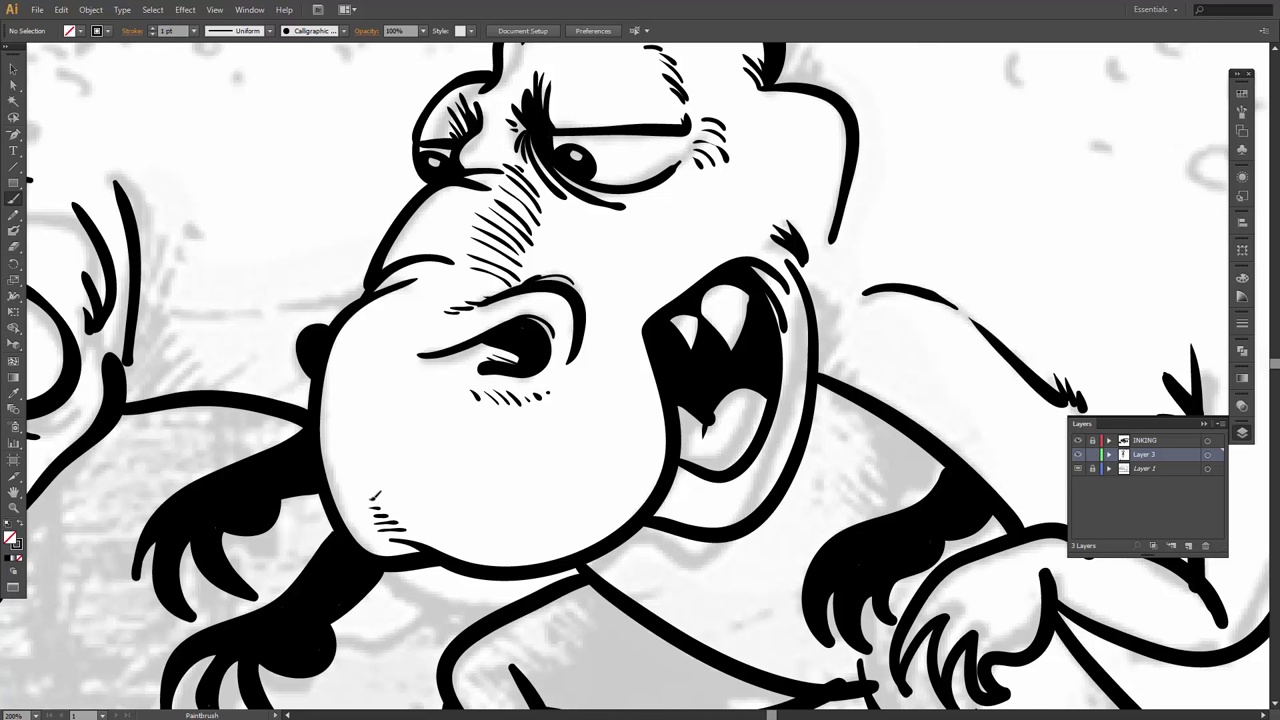
pyautogui.moveTo(362, 488); pyautogui.dragTo(368, 490)
pyautogui.click(361, 480)
# Ink a dot on the near dinosaur's tongue and contour strokes around the lower lip and the mouth's edge.
pyautogui.click(700, 444)
pyautogui.moveTo(689, 484)
pyautogui.mouseDown()
pyautogui.moveTo(731, 491)
pyautogui.moveTo(748, 456)
pyautogui.mouseUp()
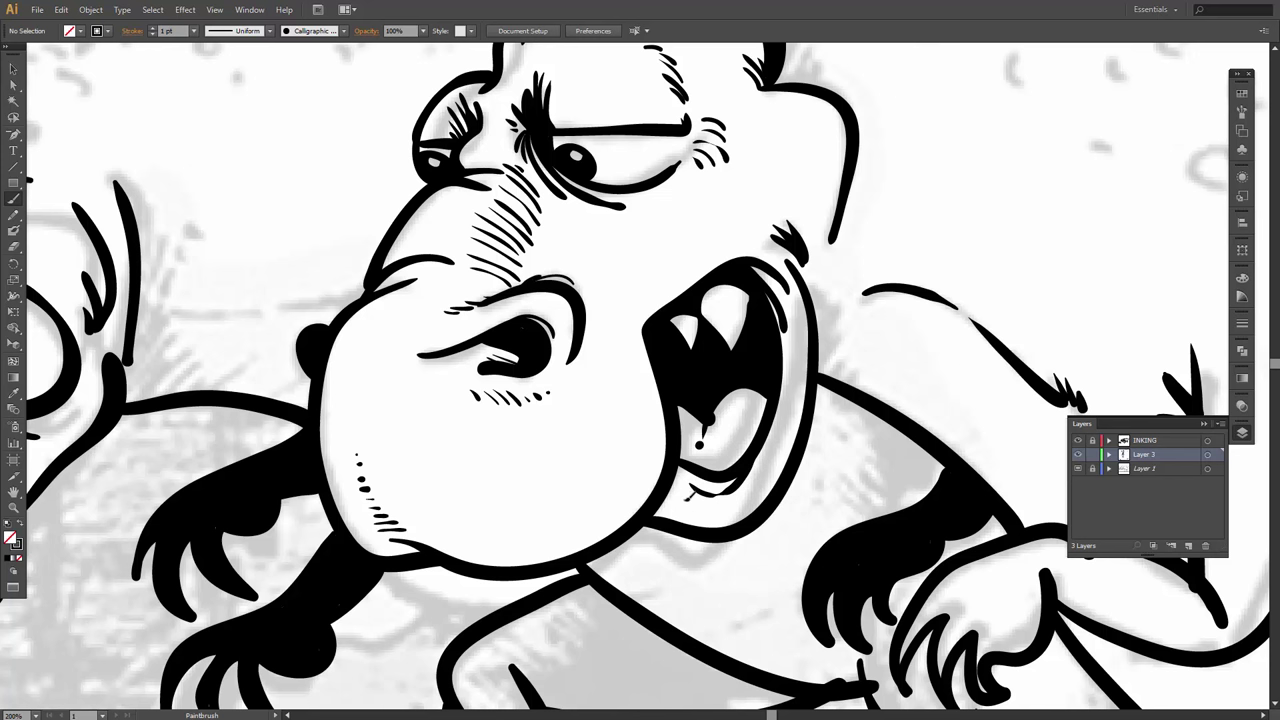
pyautogui.moveTo(716, 505); pyautogui.dragTo(756, 480)
pyautogui.moveTo(758, 453); pyautogui.dragTo(757, 448)
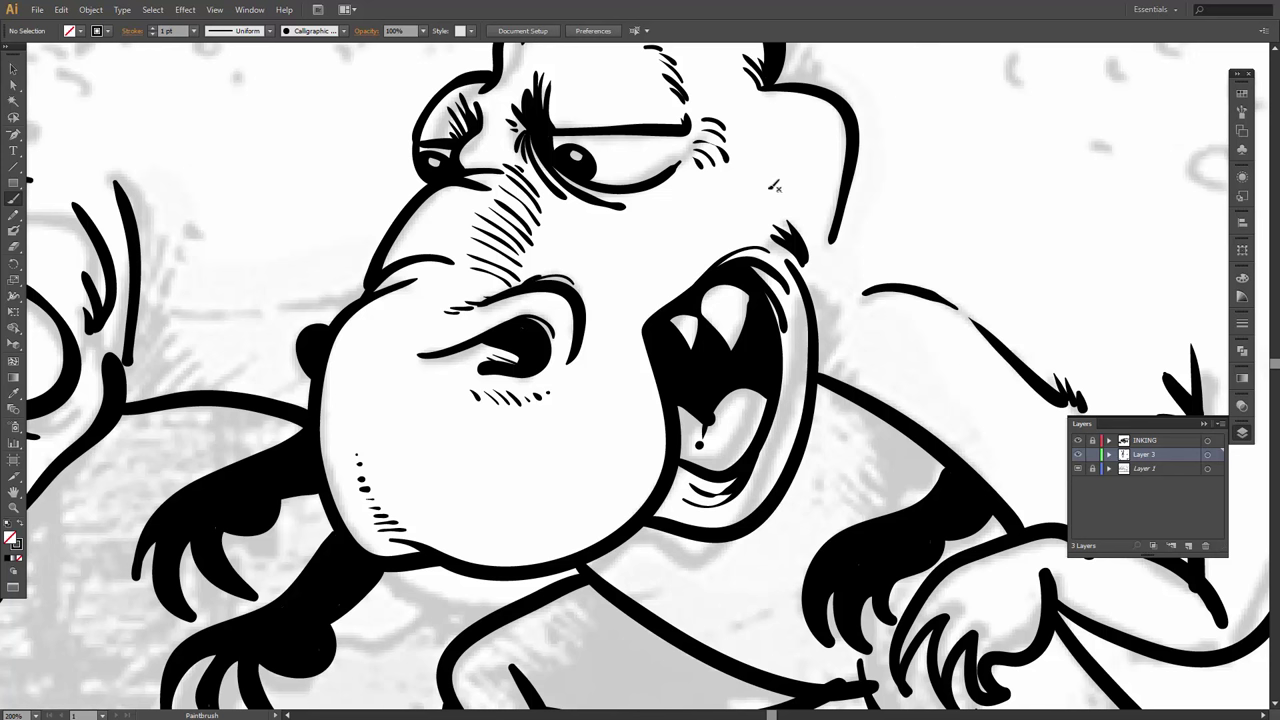
# Ink short shading strokes above the near dinosaur's mouth corner and a row tapering into dots beside the rear crest of its head.
pyautogui.moveTo(776, 188); pyautogui.dragTo(810, 250)
pyautogui.moveTo(785, 175)
pyautogui.mouseDown()
pyautogui.moveTo(807, 252)
pyautogui.moveTo(779, 311)
pyautogui.moveTo(723, 343)
pyautogui.mouseUp()
pyautogui.press('space')
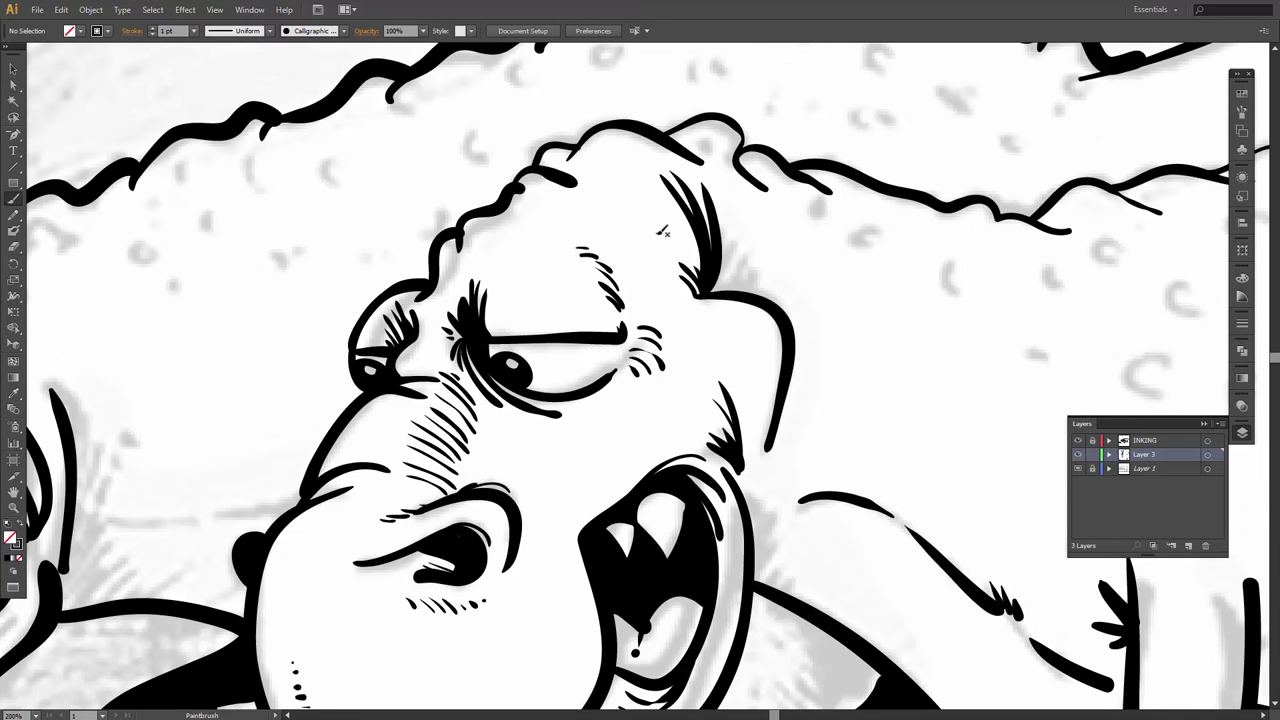
pyautogui.moveTo(676, 246); pyautogui.dragTo(698, 267)
pyautogui.moveTo(642, 212); pyautogui.dragTo(679, 235)
pyautogui.moveTo(628, 198); pyautogui.dragTo(672, 220)
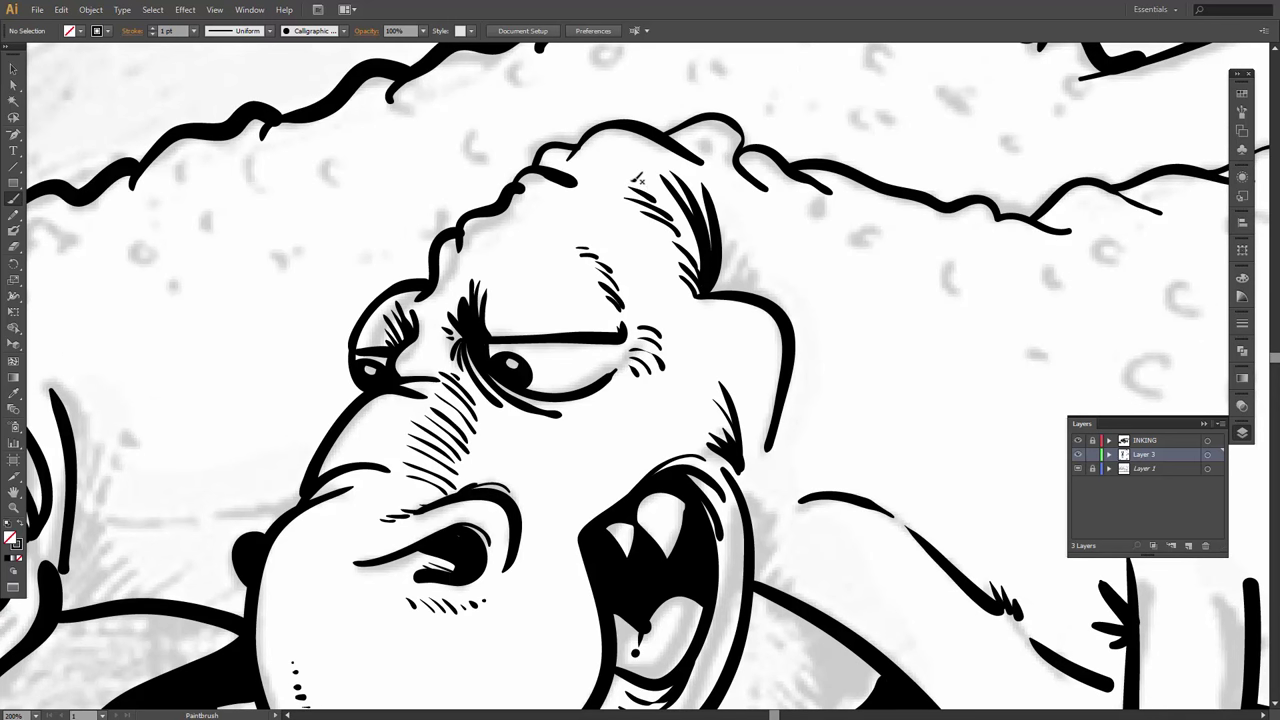
pyautogui.moveTo(744, 262)
pyautogui.mouseDown()
pyautogui.moveTo(608, 250)
pyautogui.moveTo(584, 257)
pyautogui.moveTo(582, 276)
pyautogui.mouseUp()
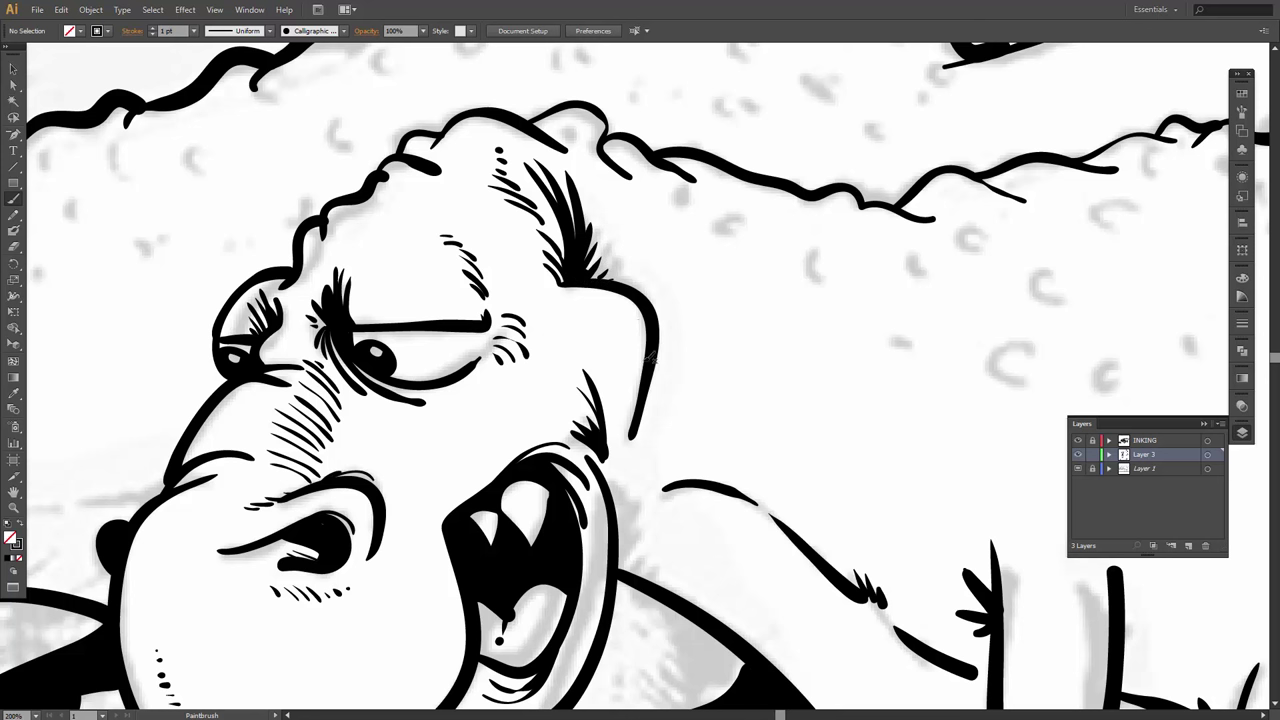
# Add a row of short strokes ending in a dot along the inside of the near dinosaur's rear cheek contour.
pyautogui.moveTo(620, 320)
pyautogui.mouseDown()
pyautogui.moveTo(637, 350)
pyautogui.moveTo(629, 396)
pyautogui.mouseUp()
pyautogui.click(624, 418)
pyautogui.moveTo(655, 466)
pyautogui.mouseDown()
pyautogui.moveTo(523, 323)
pyautogui.moveTo(484, 398)
pyautogui.mouseUp()
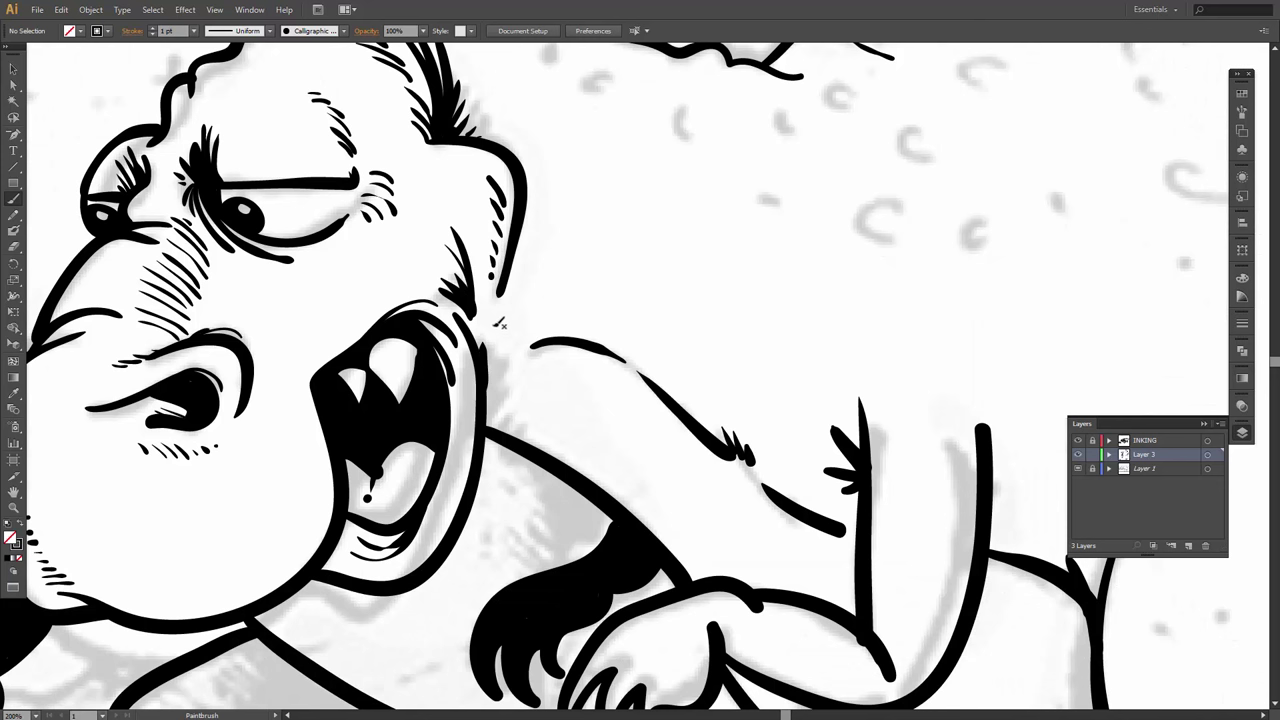
# Hatch the neck shadow directly behind the near dinosaur's open mouth with upward-flaring strokes down to the chest line.
pyautogui.moveTo(500, 338); pyautogui.dragTo(490, 396)
pyautogui.hotkey('ctrl', 'z')
pyautogui.moveTo(507, 340); pyautogui.dragTo(486, 426)
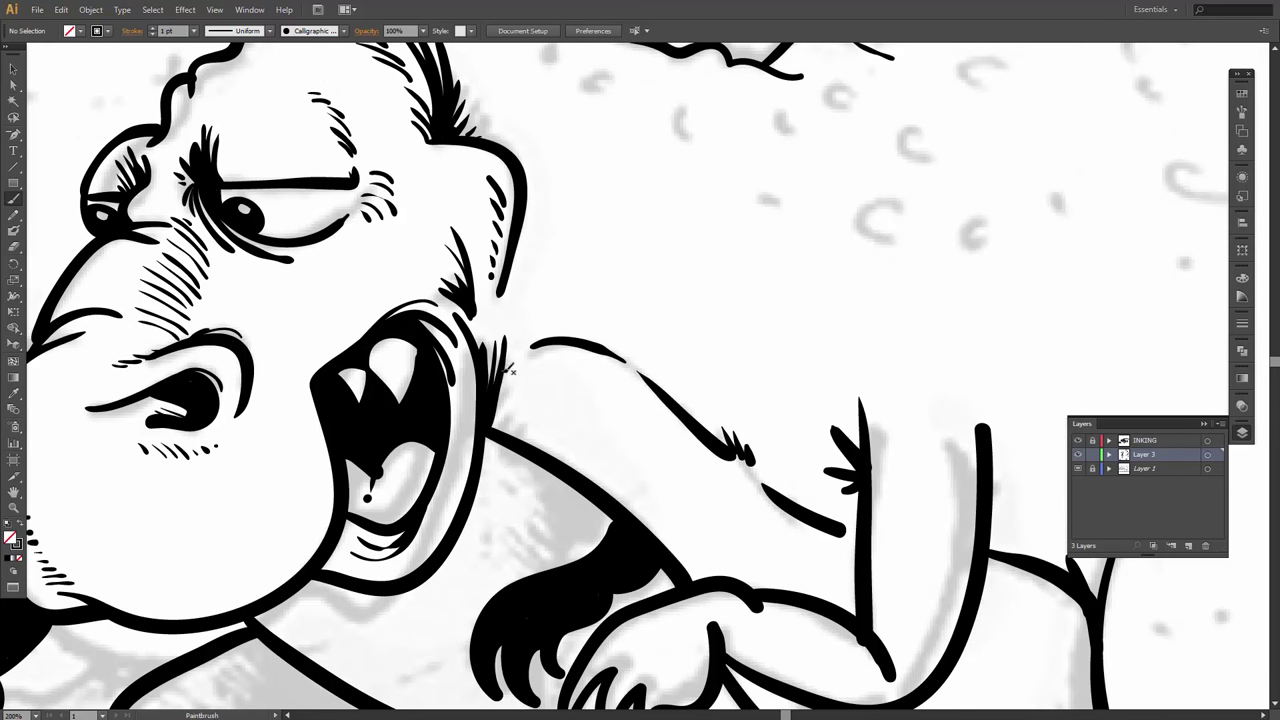
pyautogui.moveTo(524, 360); pyautogui.dragTo(490, 428)
pyautogui.moveTo(530, 362); pyautogui.dragTo(498, 430)
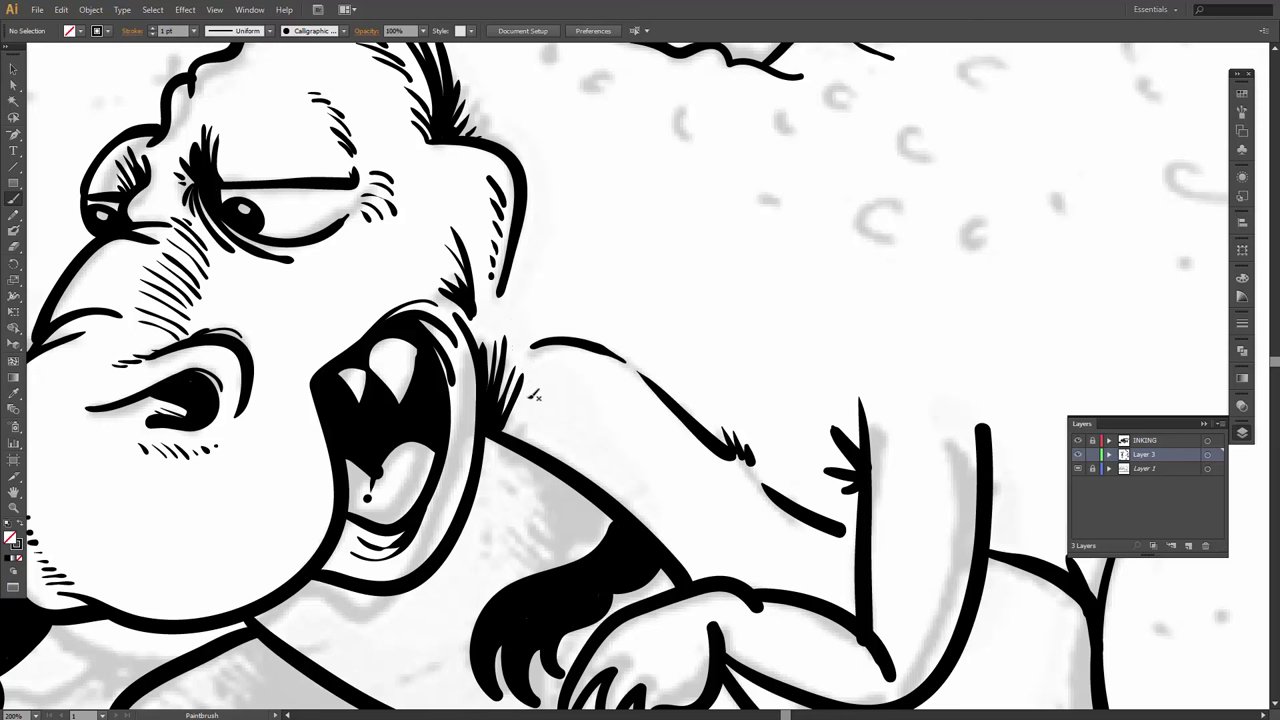
pyautogui.moveTo(538, 381); pyautogui.dragTo(500, 434)
pyautogui.moveTo(540, 396); pyautogui.dragTo(524, 425)
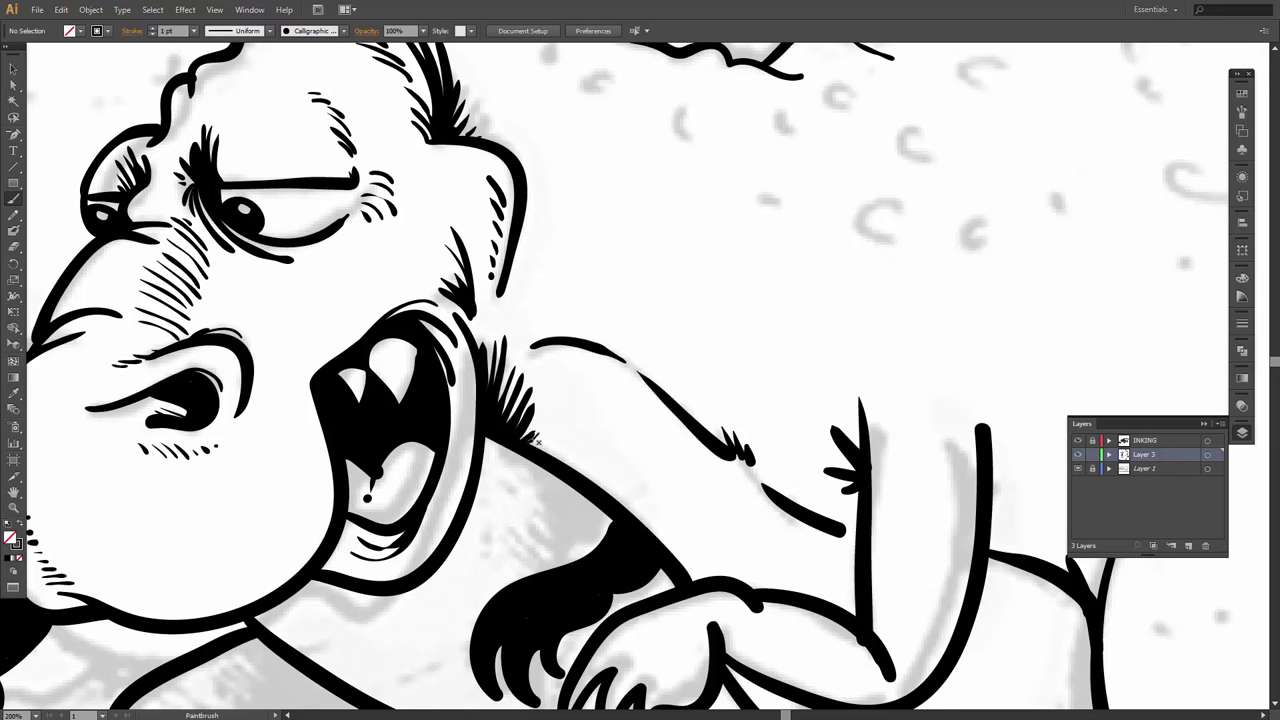
pyautogui.moveTo(658, 460); pyautogui.dragTo(502, 402)
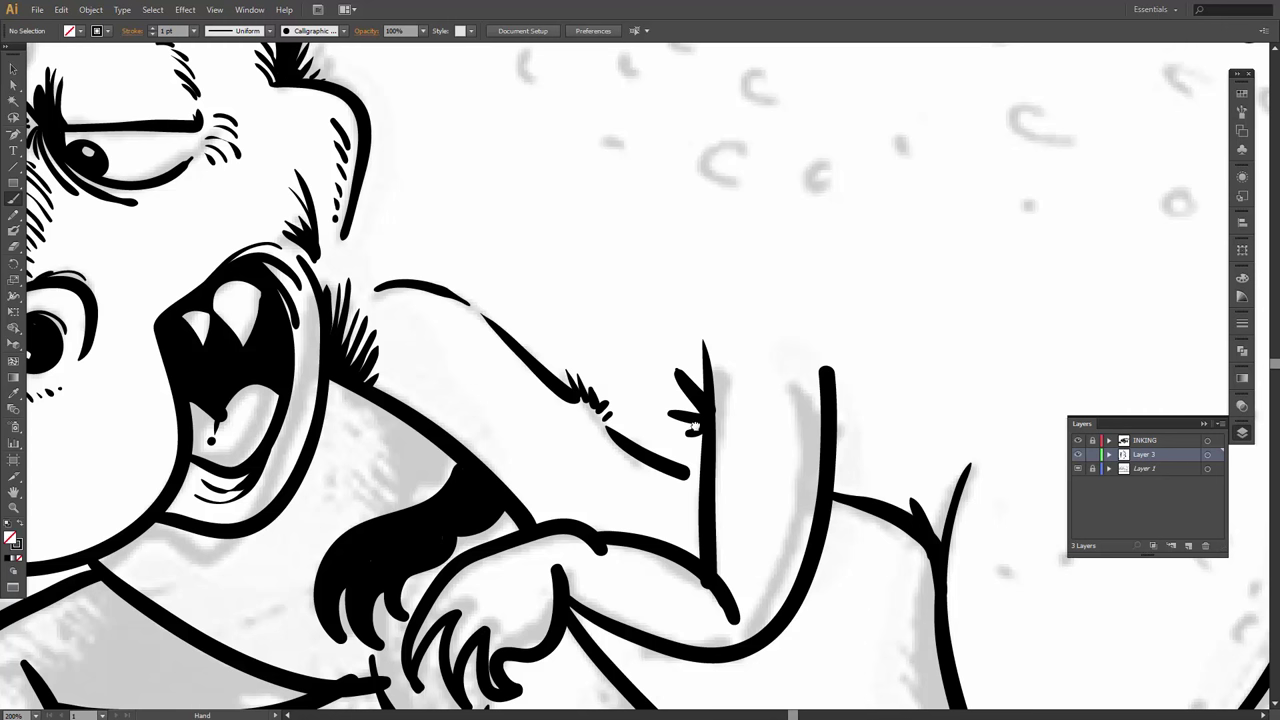
# Ink tapered fold strokes at the upper ends of the near dinosaur's two upright arm contours, with small curved creases on the rear one.
pyautogui.moveTo(652, 326)
pyautogui.mouseDown()
pyautogui.moveTo(568, 296)
pyautogui.moveTo(601, 292)
pyautogui.moveTo(627, 356)
pyautogui.mouseUp()
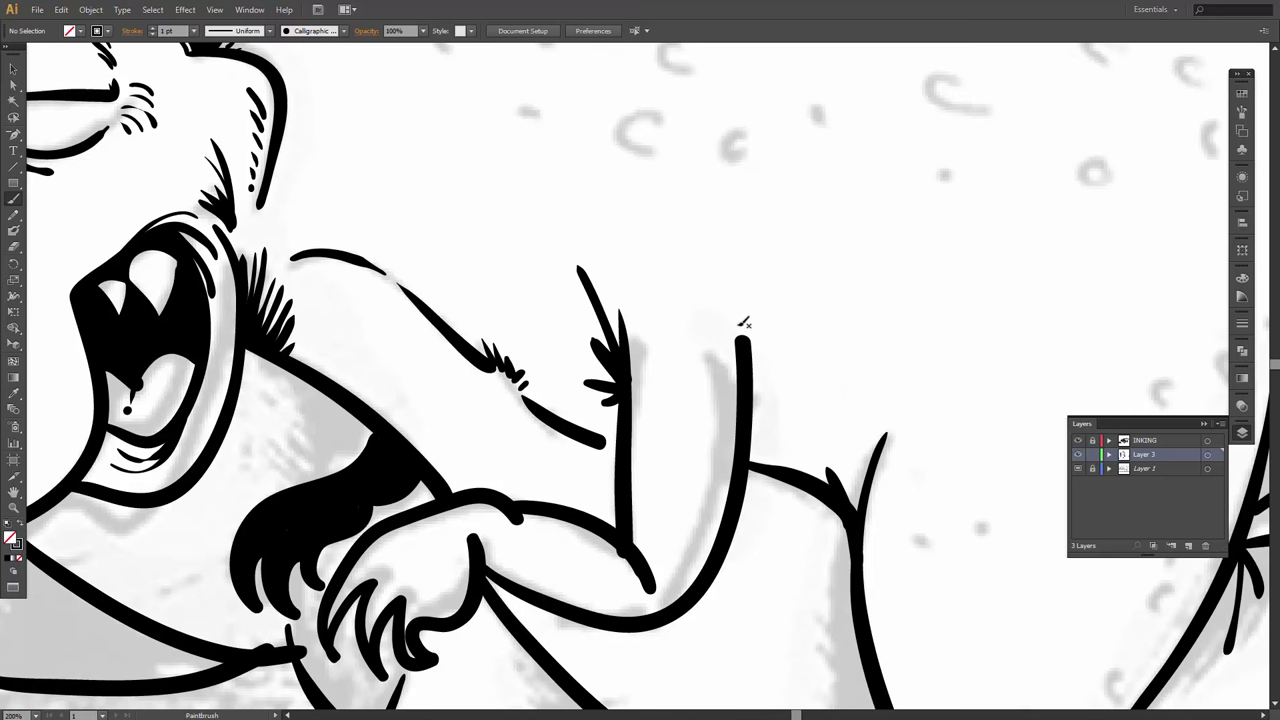
pyautogui.moveTo(720, 289); pyautogui.dragTo(741, 342)
pyautogui.moveTo(729, 257); pyautogui.dragTo(741, 338)
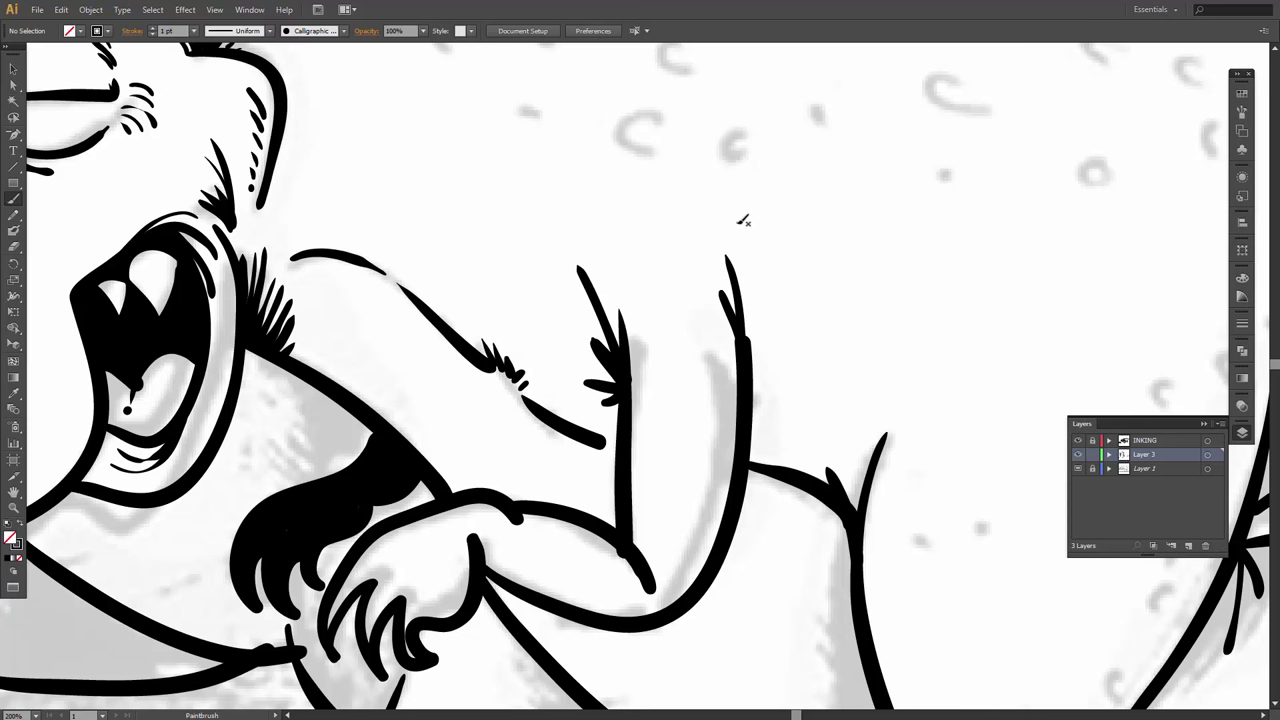
pyautogui.moveTo(741, 236)
pyautogui.mouseDown()
pyautogui.moveTo(750, 332)
pyautogui.moveTo(777, 332)
pyautogui.moveTo(788, 296)
pyautogui.moveTo(792, 360)
pyautogui.moveTo(770, 360)
pyautogui.moveTo(794, 370)
pyautogui.mouseUp()
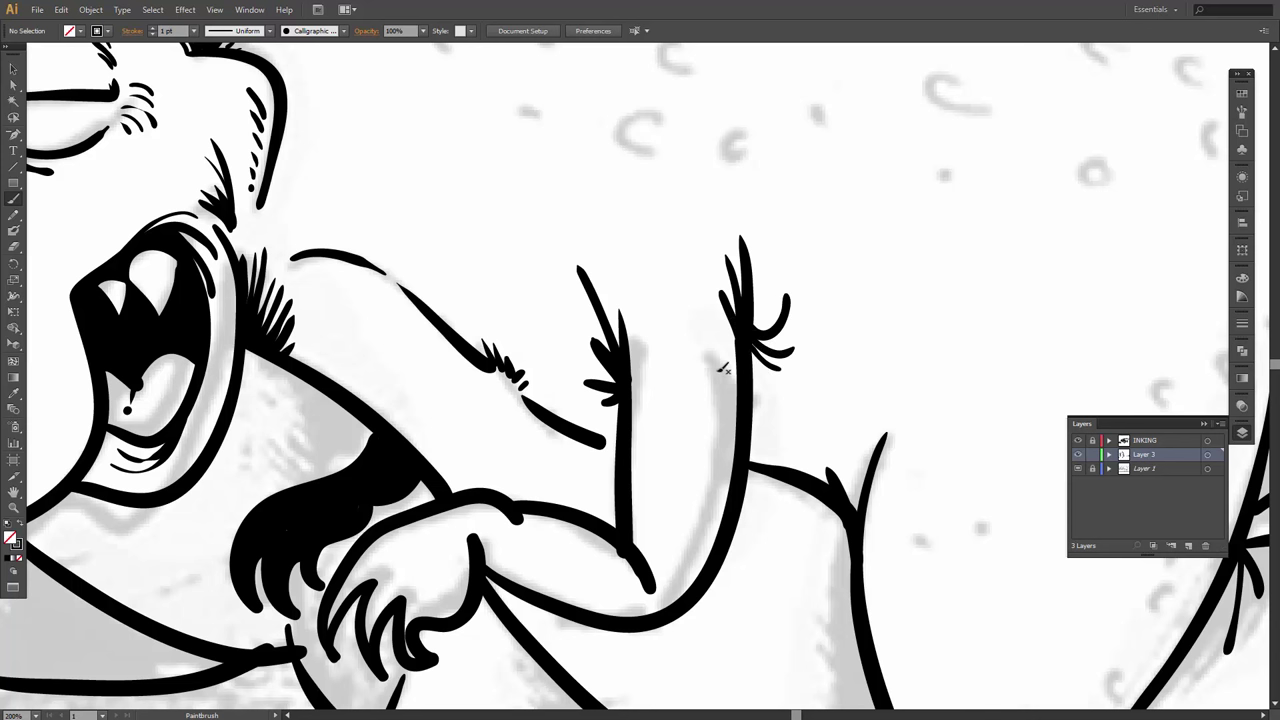
# Shade the near dinosaur's upper arm with strokes fading into dots along its rear edge and add short marks on the back of the hand.
pyautogui.moveTo(703, 354)
pyautogui.mouseDown()
pyautogui.moveTo(732, 398)
pyautogui.moveTo(711, 490)
pyautogui.moveTo(654, 466)
pyautogui.moveTo(626, 330)
pyautogui.mouseUp()
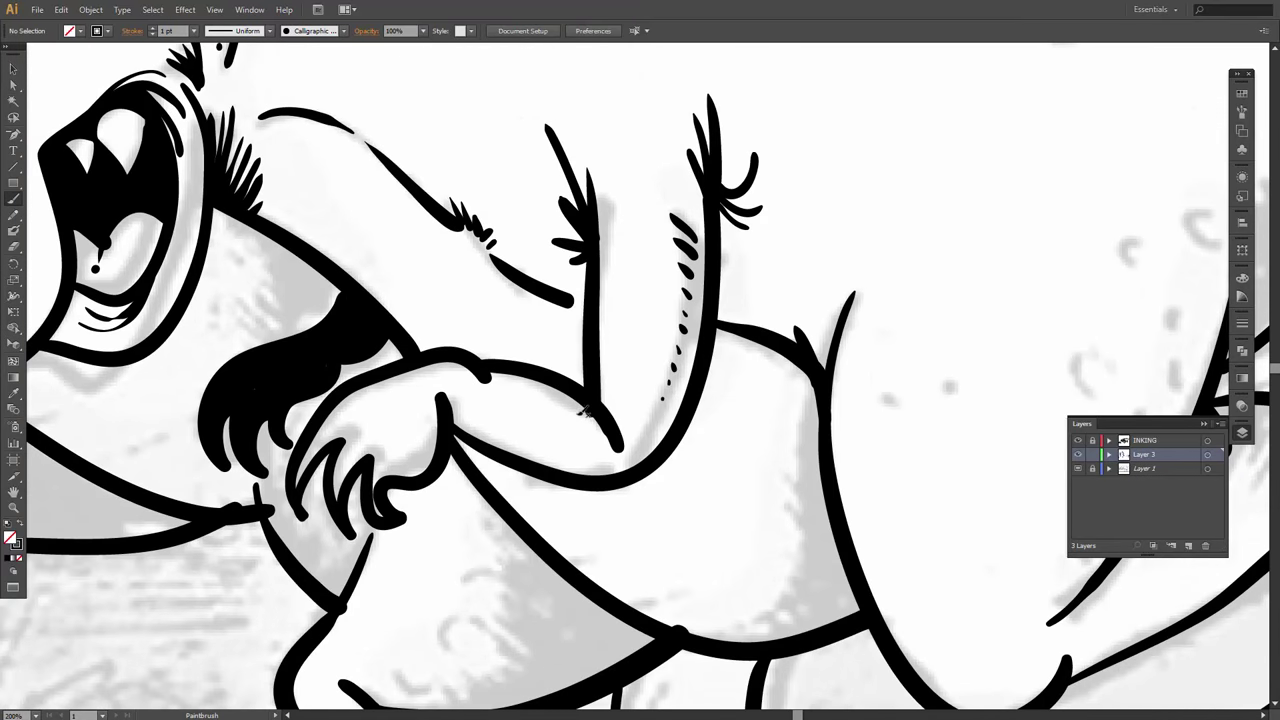
pyautogui.moveTo(422, 408); pyautogui.dragTo(422, 440)
pyautogui.moveTo(597, 502); pyautogui.dragTo(440, 414)
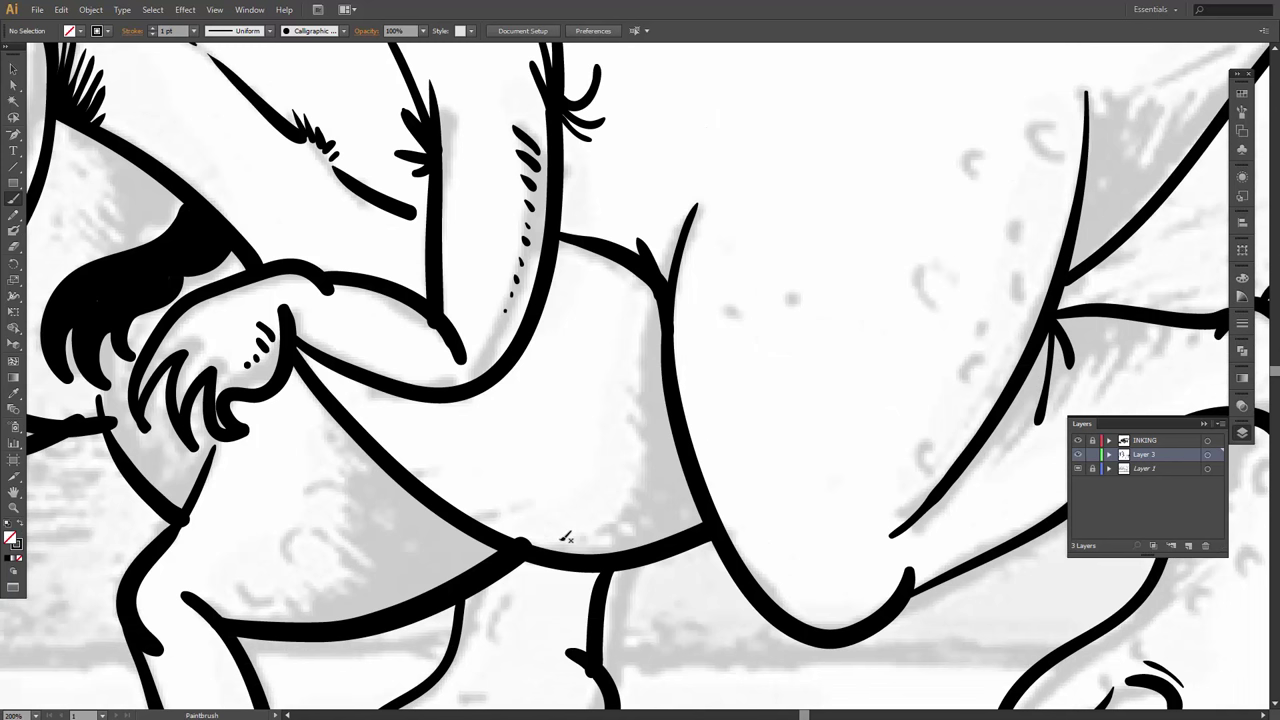
# Hatch the underside of the near dinosaur's belly with diagonal strokes running up to the front of the thigh.
pyautogui.moveTo(536, 536); pyautogui.dragTo(561, 553)
pyautogui.moveTo(550, 516); pyautogui.dragTo(575, 548)
pyautogui.moveTo(549, 497)
pyautogui.mouseDown()
pyautogui.moveTo(590, 550)
pyautogui.moveTo(600, 553)
pyautogui.moveTo(598, 530)
pyautogui.moveTo(607, 544)
pyautogui.mouseUp()
pyautogui.moveTo(568, 479); pyautogui.dragTo(645, 540)
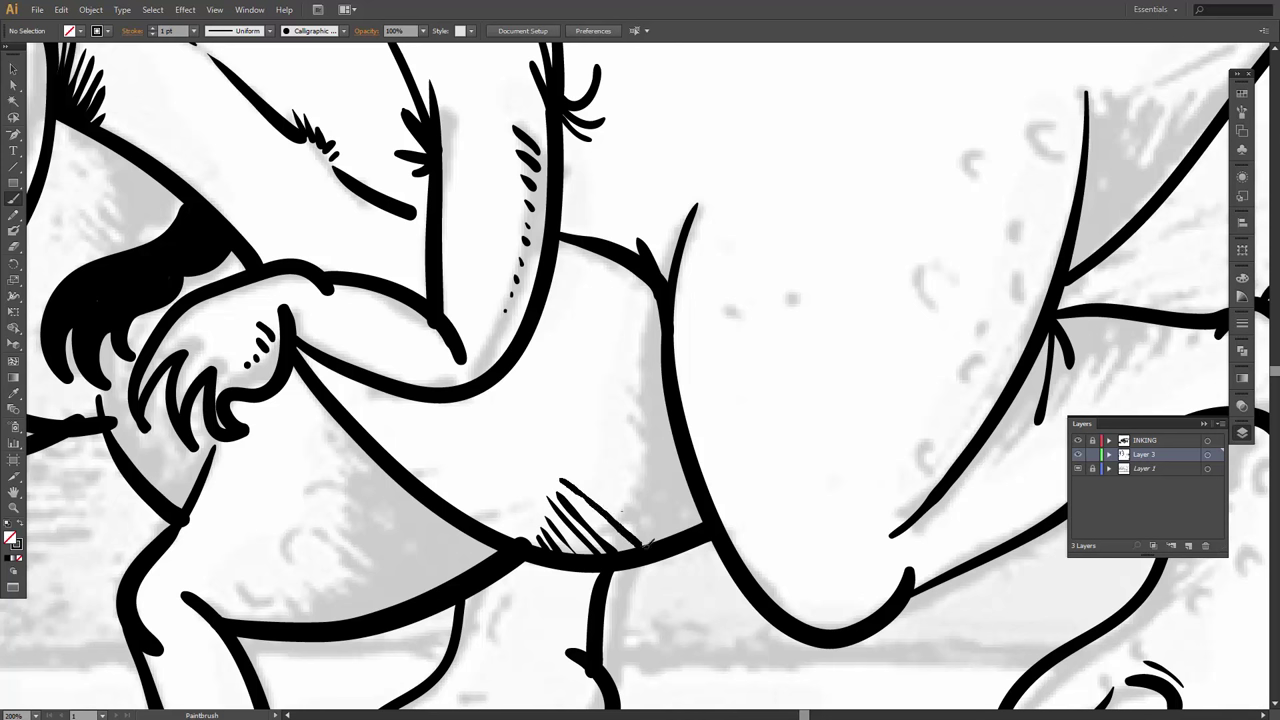
pyautogui.moveTo(580, 462); pyautogui.dragTo(646, 521)
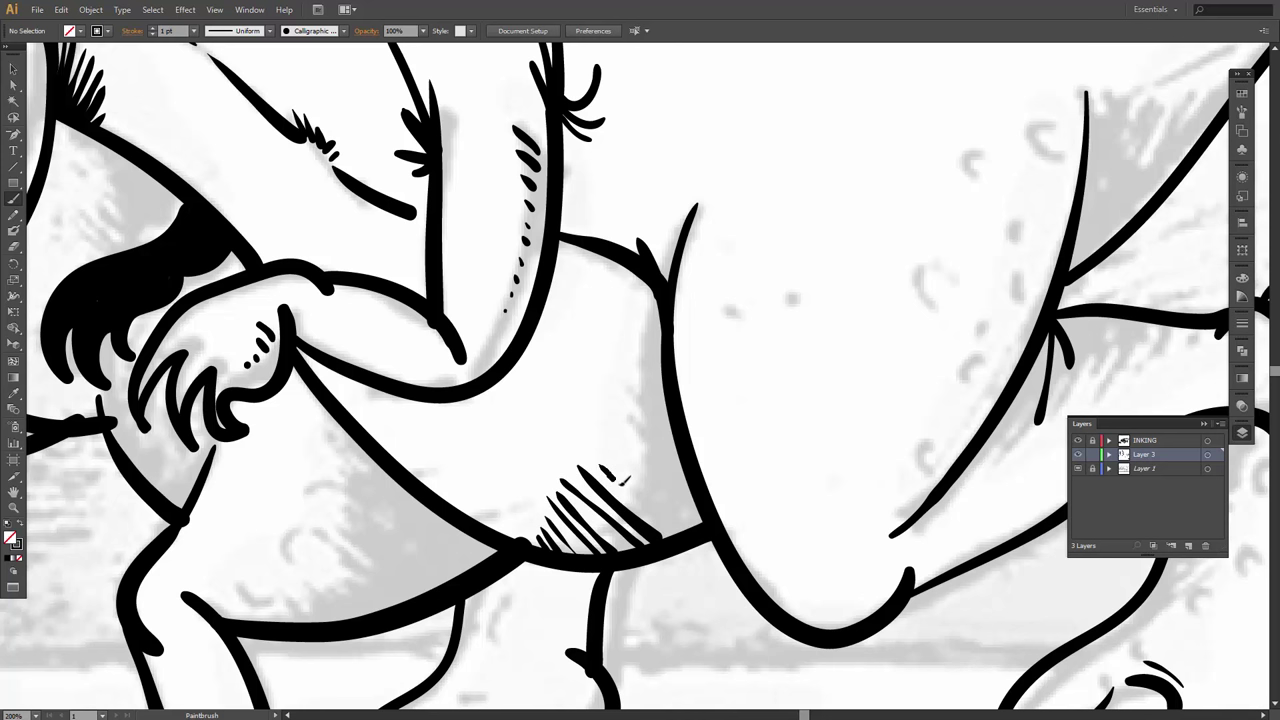
pyautogui.moveTo(607, 473); pyautogui.dragTo(683, 532)
pyautogui.moveTo(628, 466); pyautogui.dragTo(700, 530)
pyautogui.moveTo(614, 428); pyautogui.dragTo(704, 506)
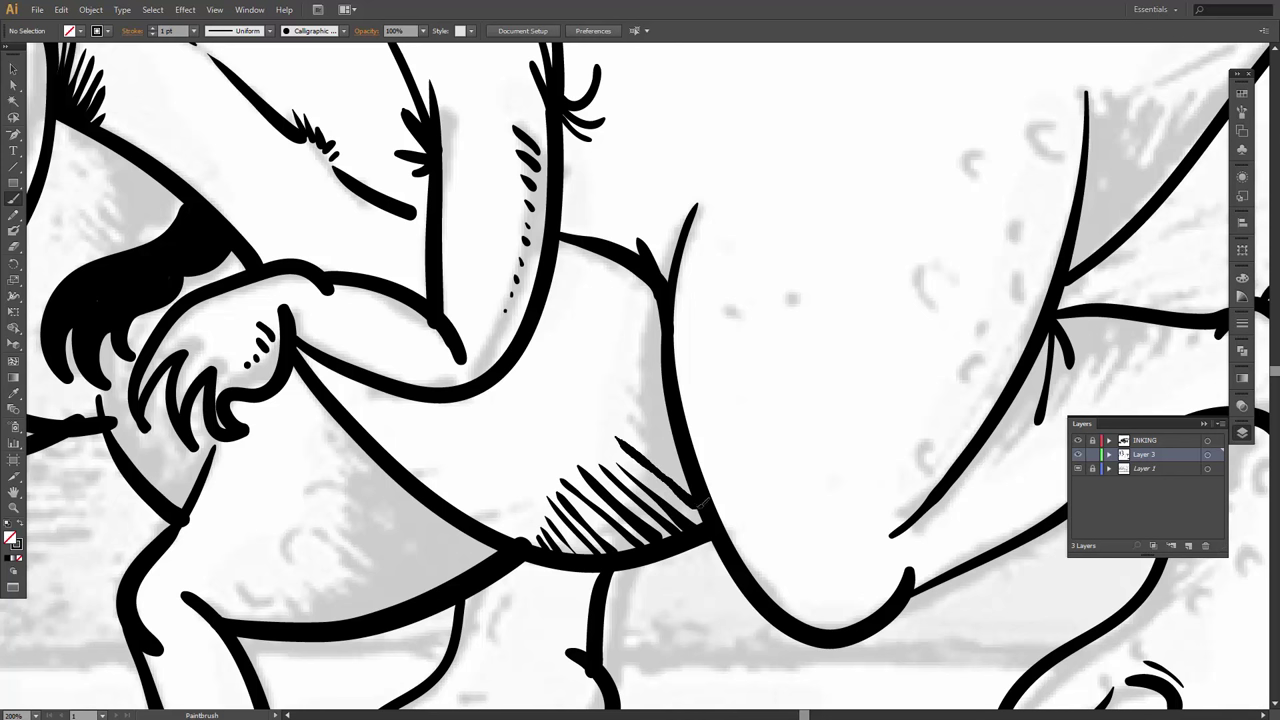
# Continue the diagonal hatching up the near dinosaur's flank along the thigh's front contour to the fold at its upper end.
pyautogui.moveTo(612, 414); pyautogui.dragTo(694, 484)
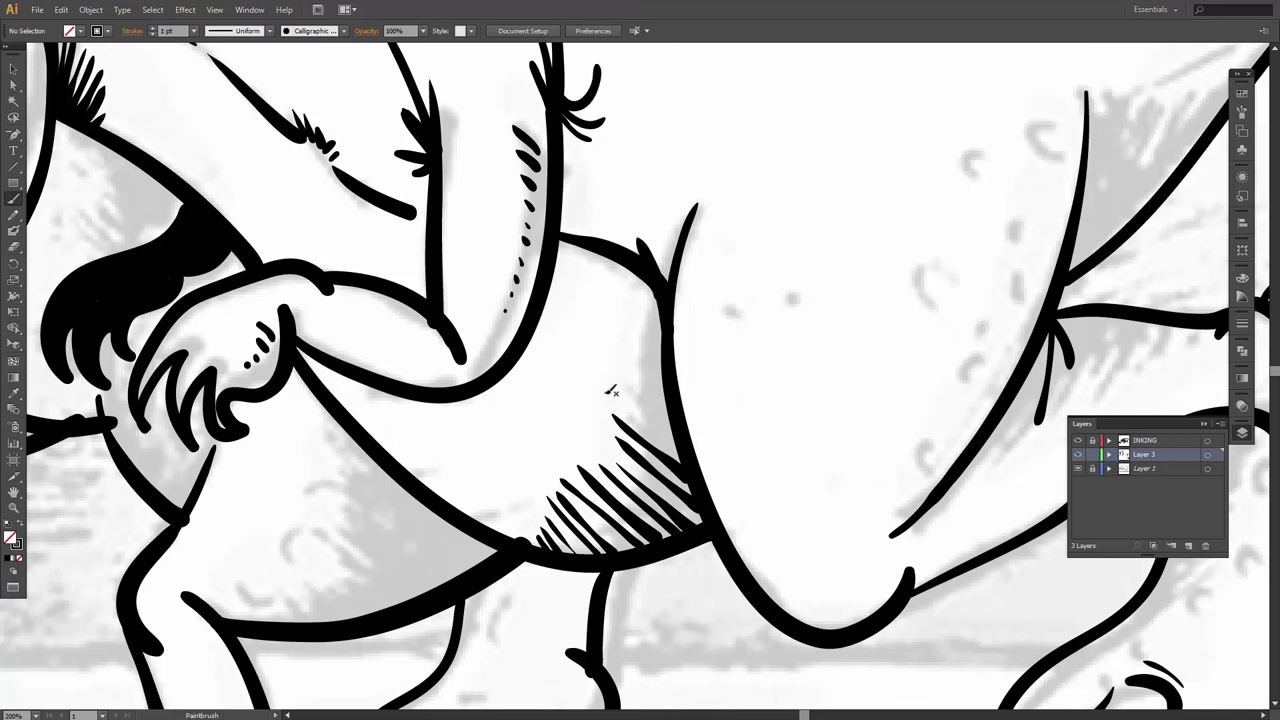
pyautogui.moveTo(612, 390); pyautogui.dragTo(676, 450)
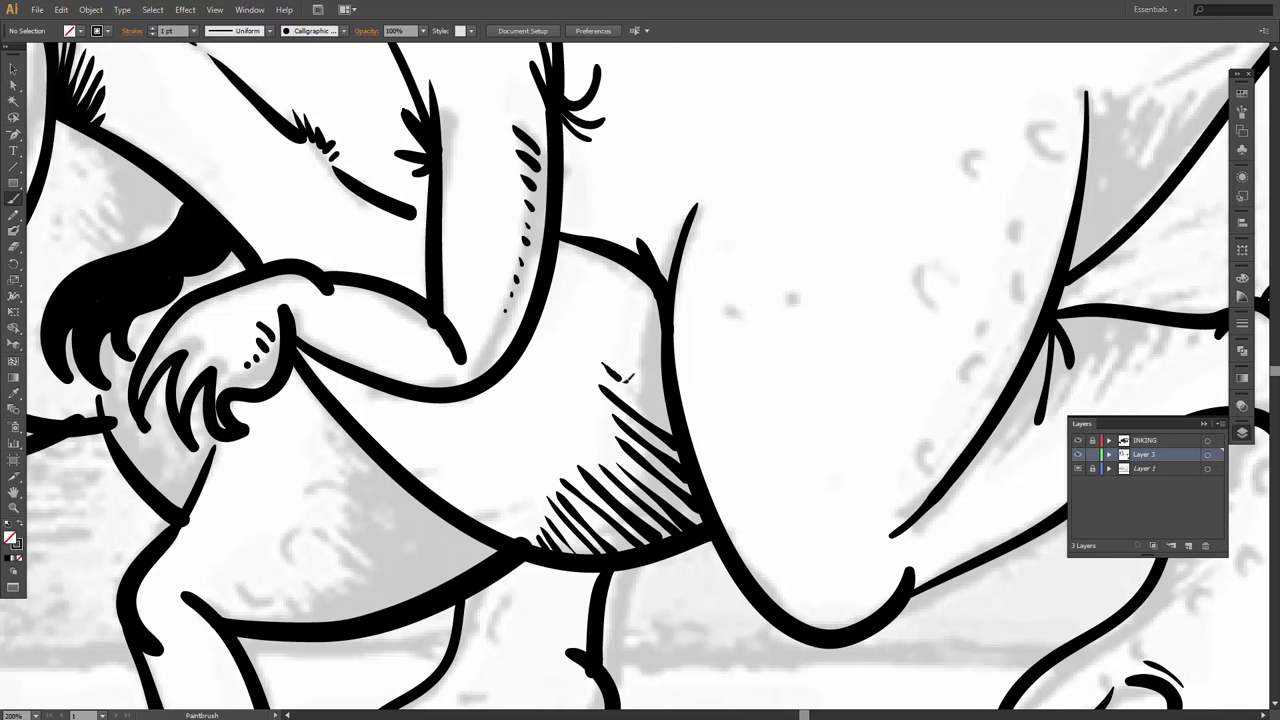
pyautogui.moveTo(614, 376); pyautogui.dragTo(682, 422)
pyautogui.moveTo(592, 332); pyautogui.dragTo(670, 394)
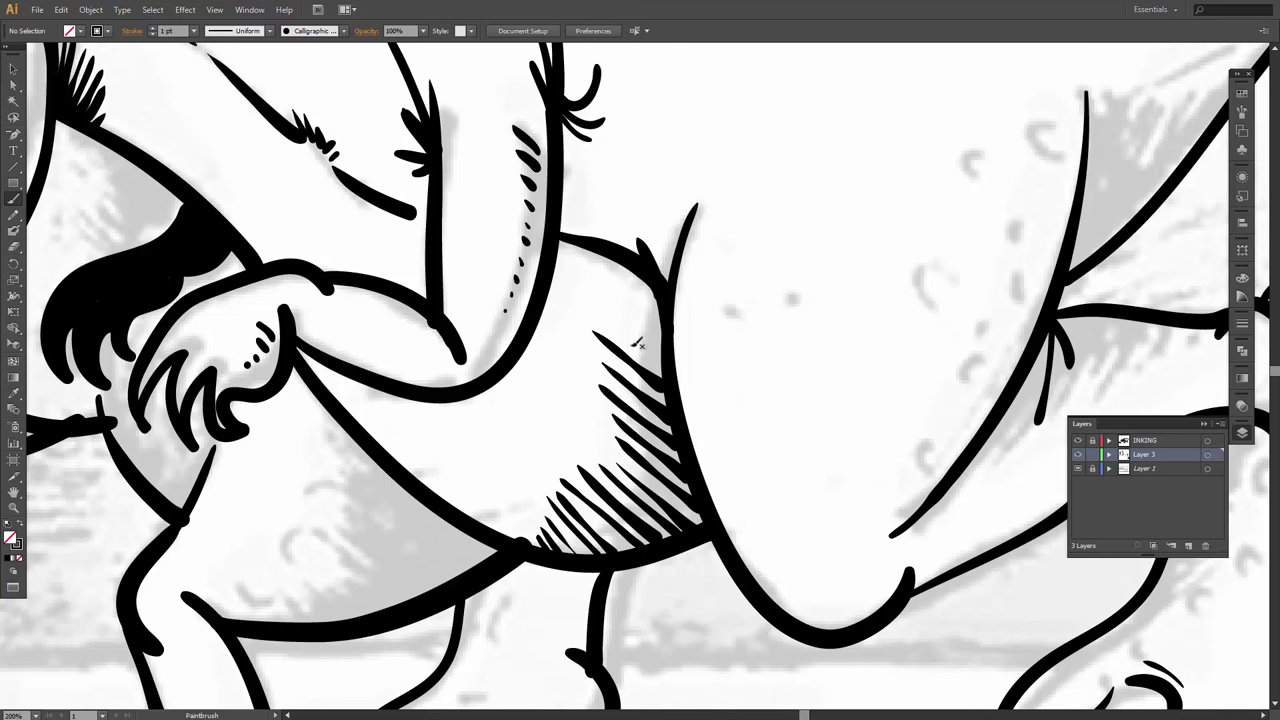
pyautogui.moveTo(614, 318); pyautogui.dragTo(664, 362)
pyautogui.moveTo(620, 288); pyautogui.dragTo(670, 332)
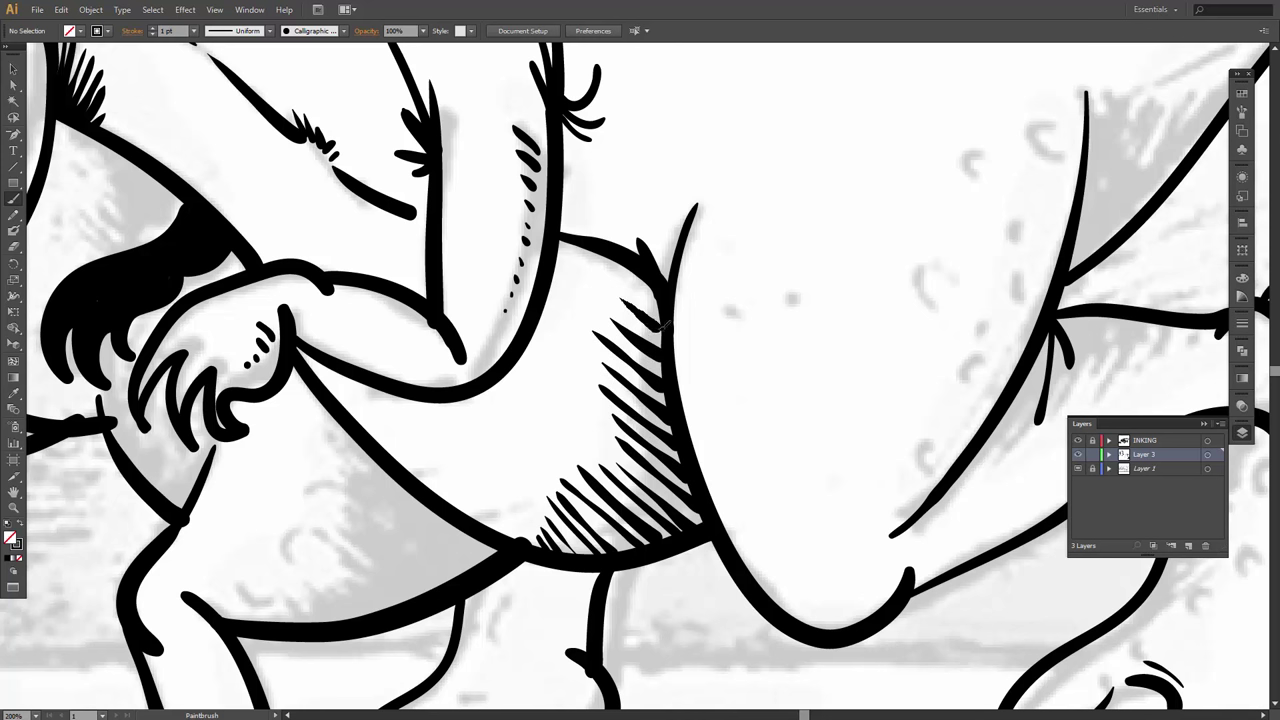
pyautogui.moveTo(628, 282); pyautogui.dragTo(660, 306)
# Draw thin, wavy crease lines across the near dinosaur's belly, chest and neck.
pyautogui.moveTo(458, 450)
pyautogui.mouseDown()
pyautogui.moveTo(551, 398)
pyautogui.moveTo(584, 336)
pyautogui.mouseUp()
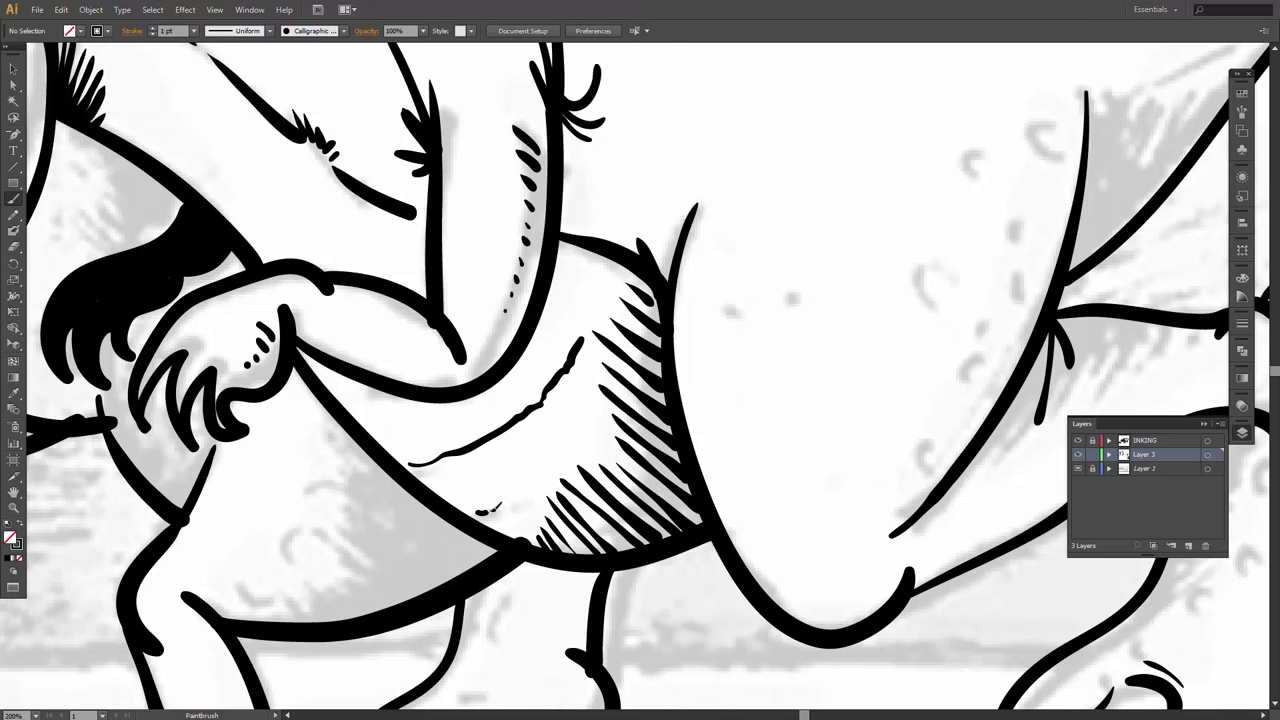
pyautogui.moveTo(490, 508); pyautogui.dragTo(598, 442)
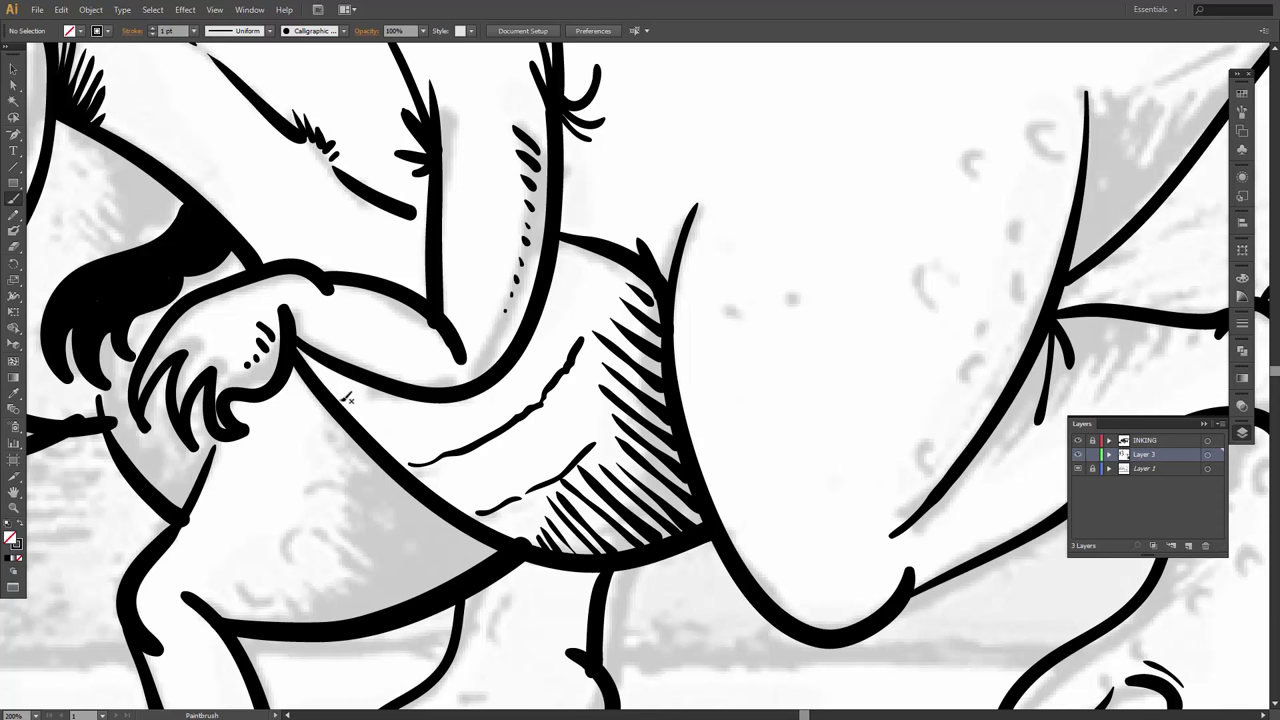
pyautogui.moveTo(297, 223)
pyautogui.mouseDown()
pyautogui.moveTo(336, 277)
pyautogui.moveTo(367, 396)
pyautogui.moveTo(310, 425)
pyautogui.moveTo(400, 370)
pyautogui.mouseUp()
pyautogui.moveTo(288, 369); pyautogui.dragTo(338, 328)
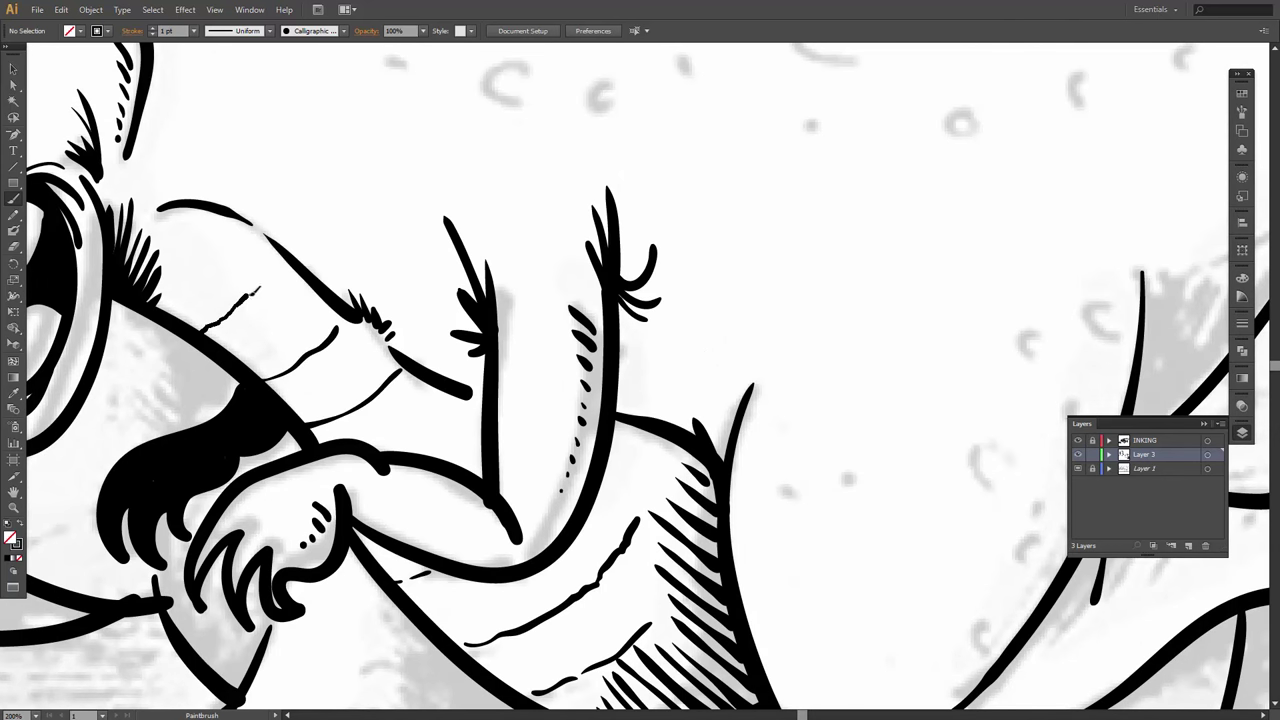
# Hatch along the inside of the near dinosaur's rear thigh contour, tapering the strokes into dots toward the knee.
pyautogui.moveTo(689, 368)
pyautogui.mouseDown()
pyautogui.moveTo(469, 231)
pyautogui.moveTo(374, 197)
pyautogui.mouseUp()
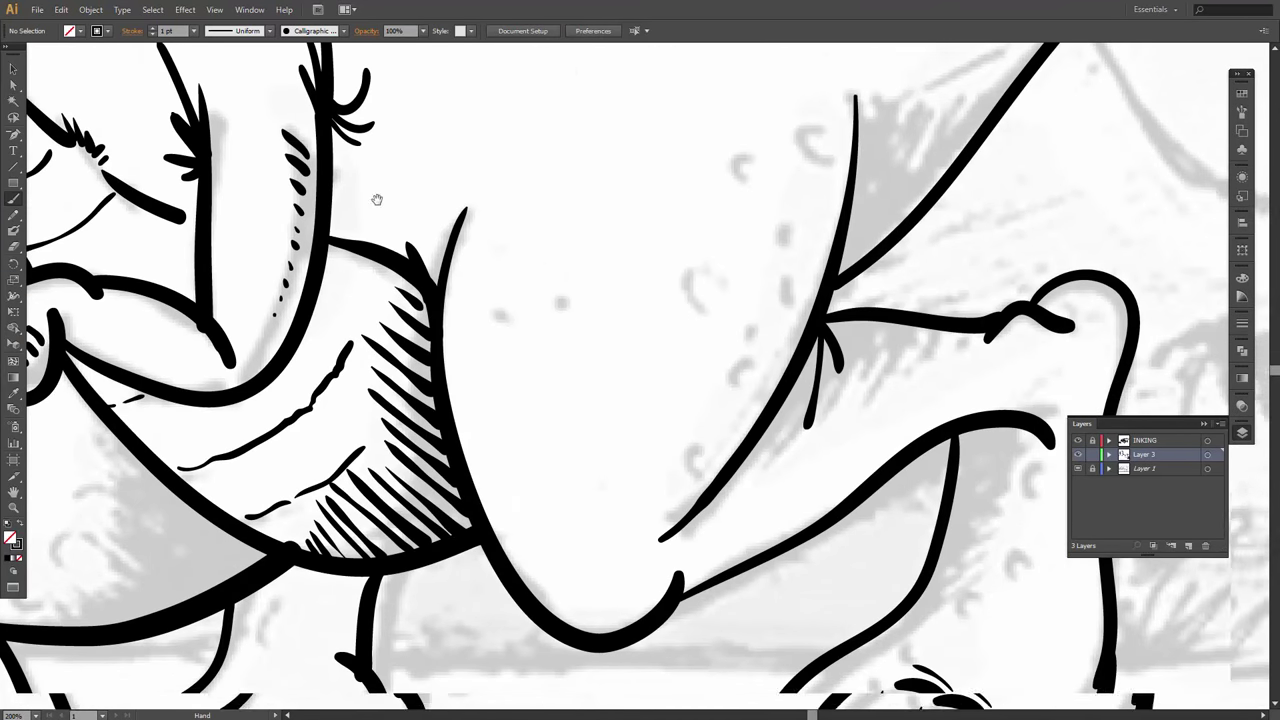
pyautogui.moveTo(740, 246); pyautogui.dragTo(645, 283)
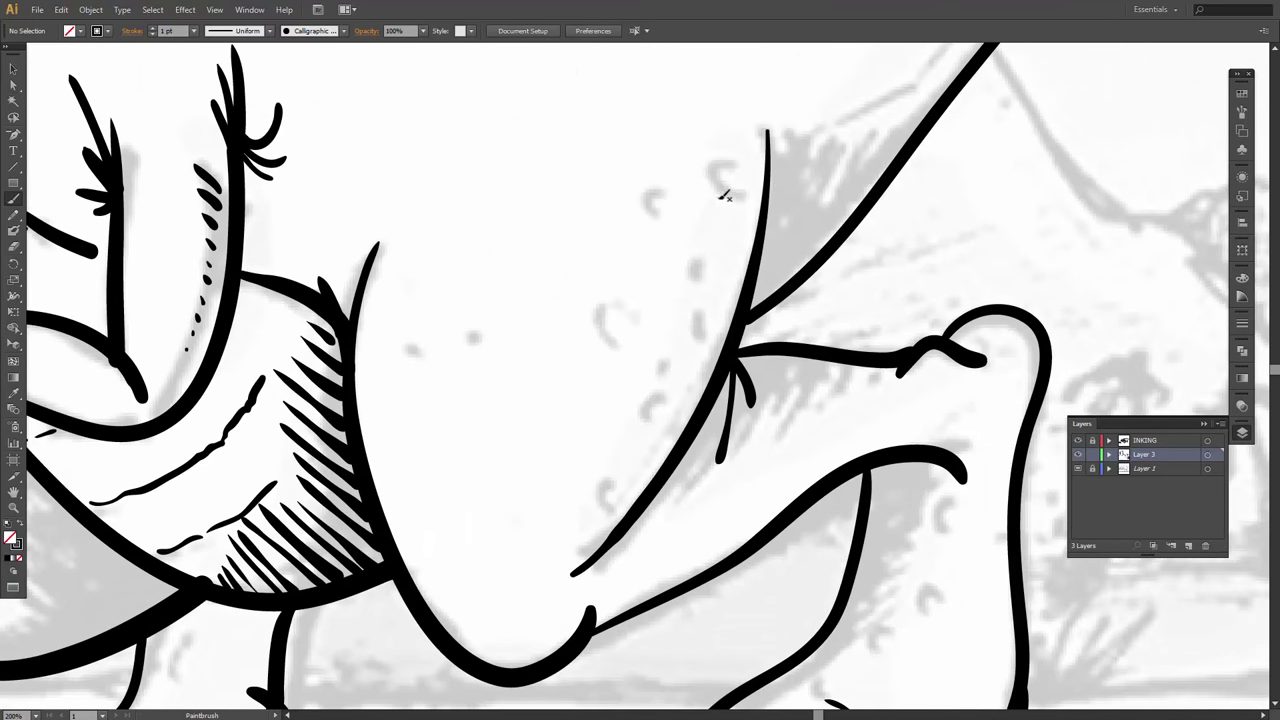
pyautogui.moveTo(724, 192); pyautogui.dragTo(742, 228)
pyautogui.moveTo(688, 181)
pyautogui.mouseDown()
pyautogui.moveTo(737, 236)
pyautogui.moveTo(714, 231)
pyautogui.moveTo(732, 270)
pyautogui.mouseUp()
pyautogui.moveTo(680, 228)
pyautogui.mouseDown()
pyautogui.moveTo(721, 287)
pyautogui.moveTo(694, 275)
pyautogui.moveTo(711, 306)
pyautogui.moveTo(686, 306)
pyautogui.moveTo(700, 332)
pyautogui.moveTo(676, 380)
pyautogui.moveTo(660, 378)
pyautogui.moveTo(670, 410)
pyautogui.mouseUp()
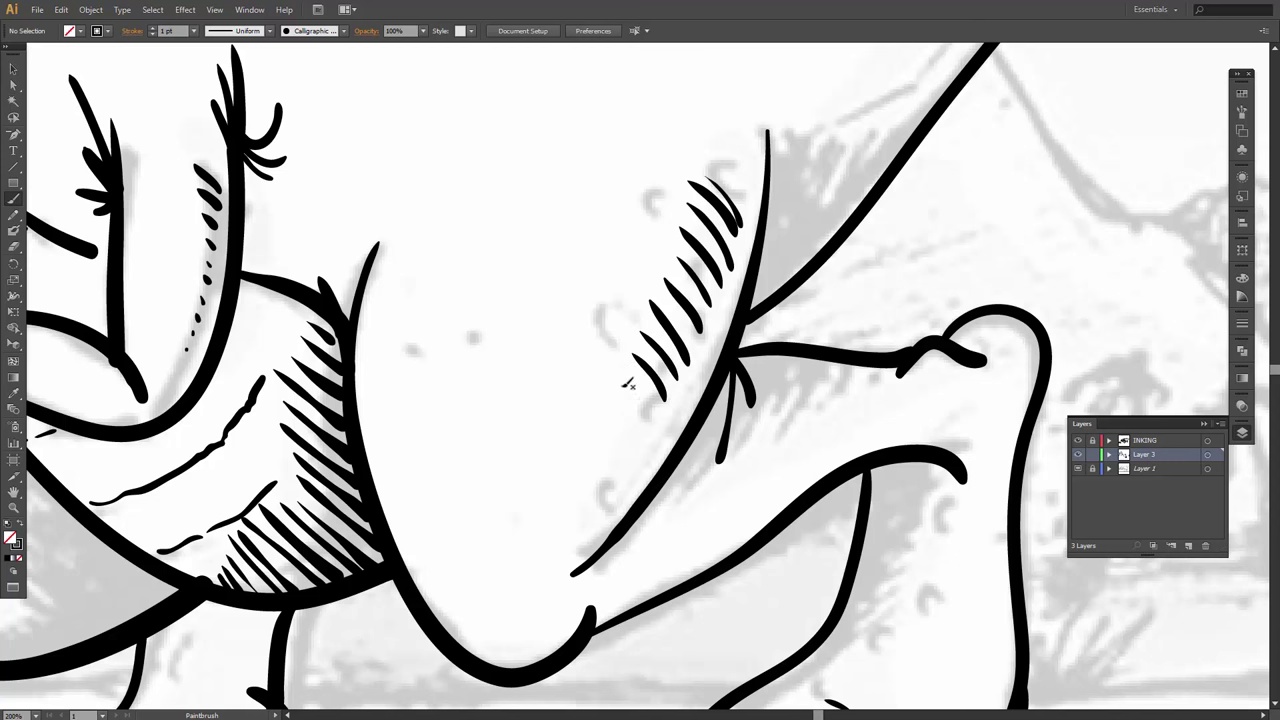
pyautogui.moveTo(624, 362)
pyautogui.mouseDown()
pyautogui.moveTo(656, 414)
pyautogui.moveTo(587, 526)
pyautogui.mouseUp()
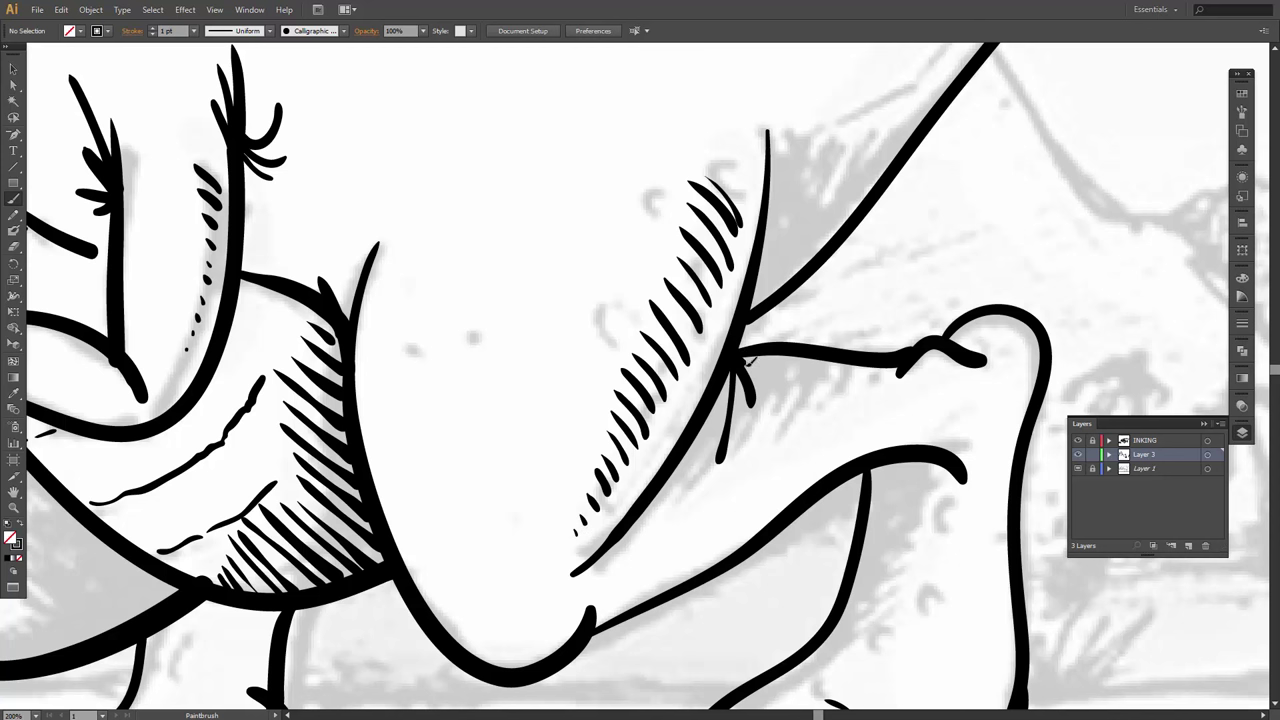
# Add a stroke to the crease behind the near dinosaur's thigh and short shading marks below the fold at its hock.
pyautogui.moveTo(748, 360); pyautogui.dragTo(764, 390)
pyautogui.moveTo(976, 370)
pyautogui.mouseDown()
pyautogui.moveTo(983, 402)
pyautogui.moveTo(876, 375)
pyautogui.moveTo(771, 295)
pyautogui.mouseUp()
pyautogui.press('space')
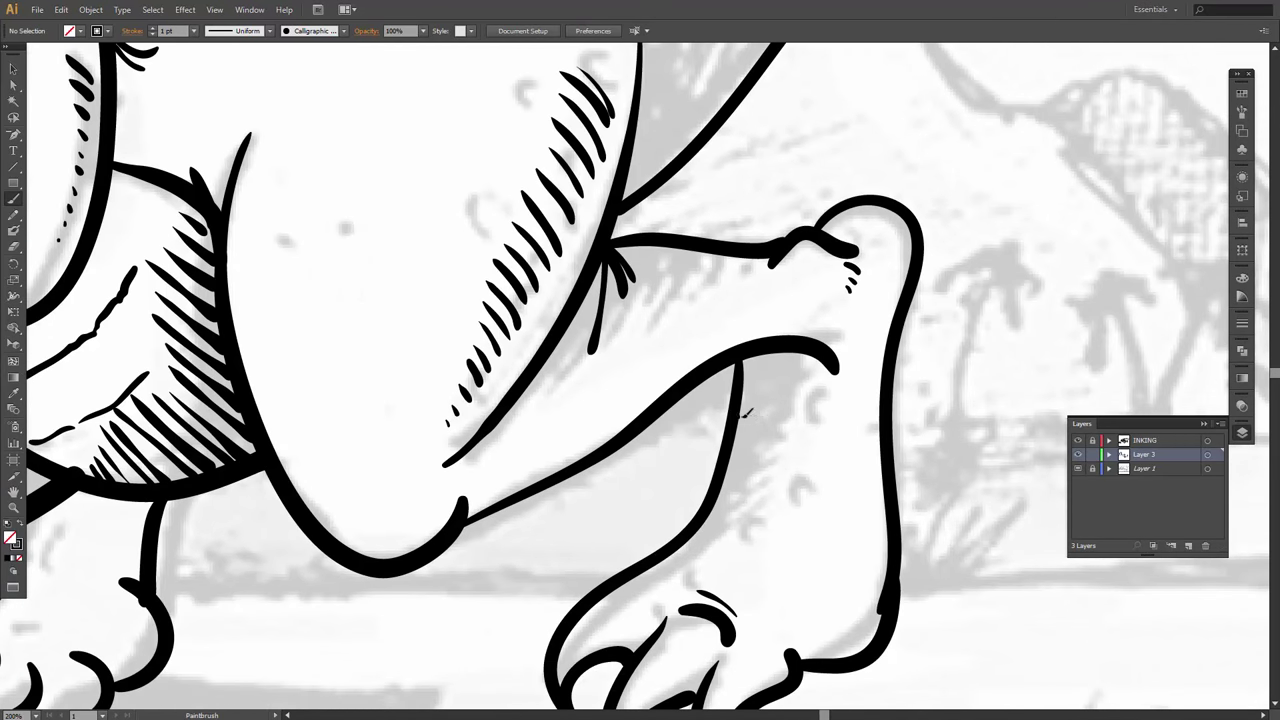
# Hatch the shadow under the hock bend at the top of the near dinosaur's lower hind leg and switch to the Blob Brush.
pyautogui.moveTo(741, 413); pyautogui.dragTo(788, 452)
pyautogui.moveTo(742, 410)
pyautogui.mouseDown()
pyautogui.moveTo(795, 423)
pyautogui.moveTo(806, 440)
pyautogui.mouseUp()
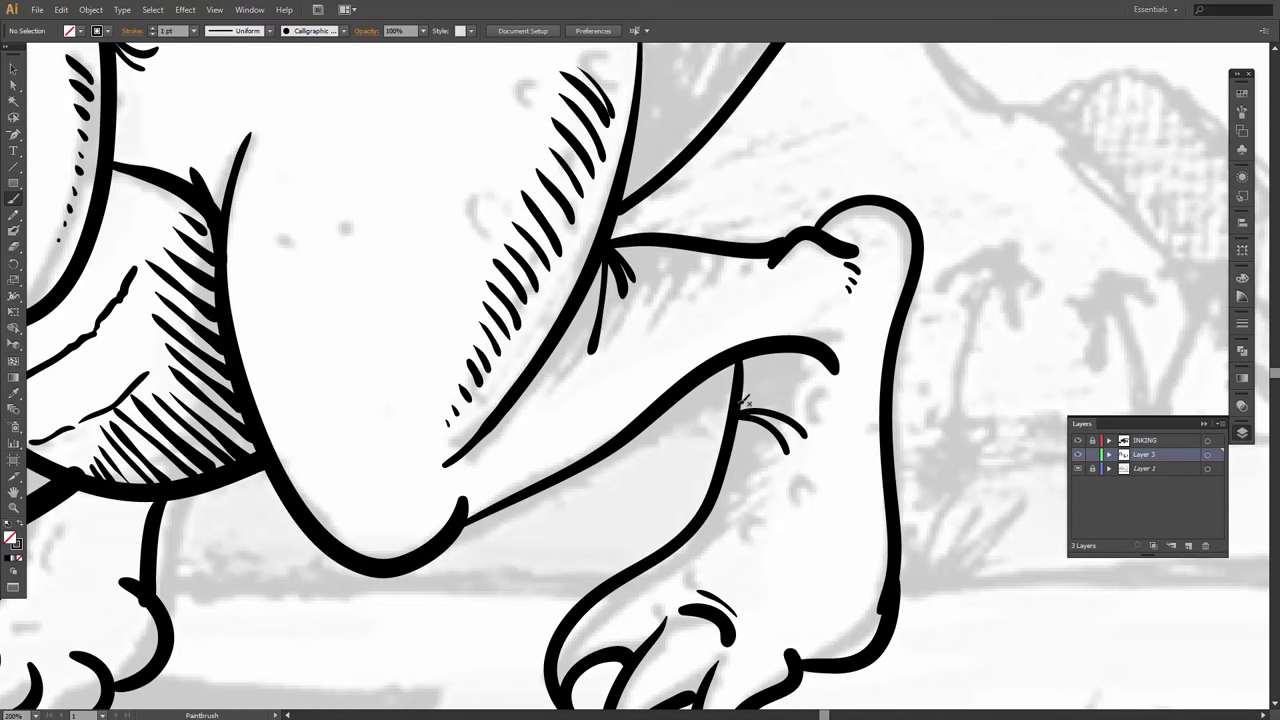
pyautogui.moveTo(752, 399)
pyautogui.mouseDown()
pyautogui.moveTo(806, 405)
pyautogui.moveTo(822, 432)
pyautogui.mouseUp()
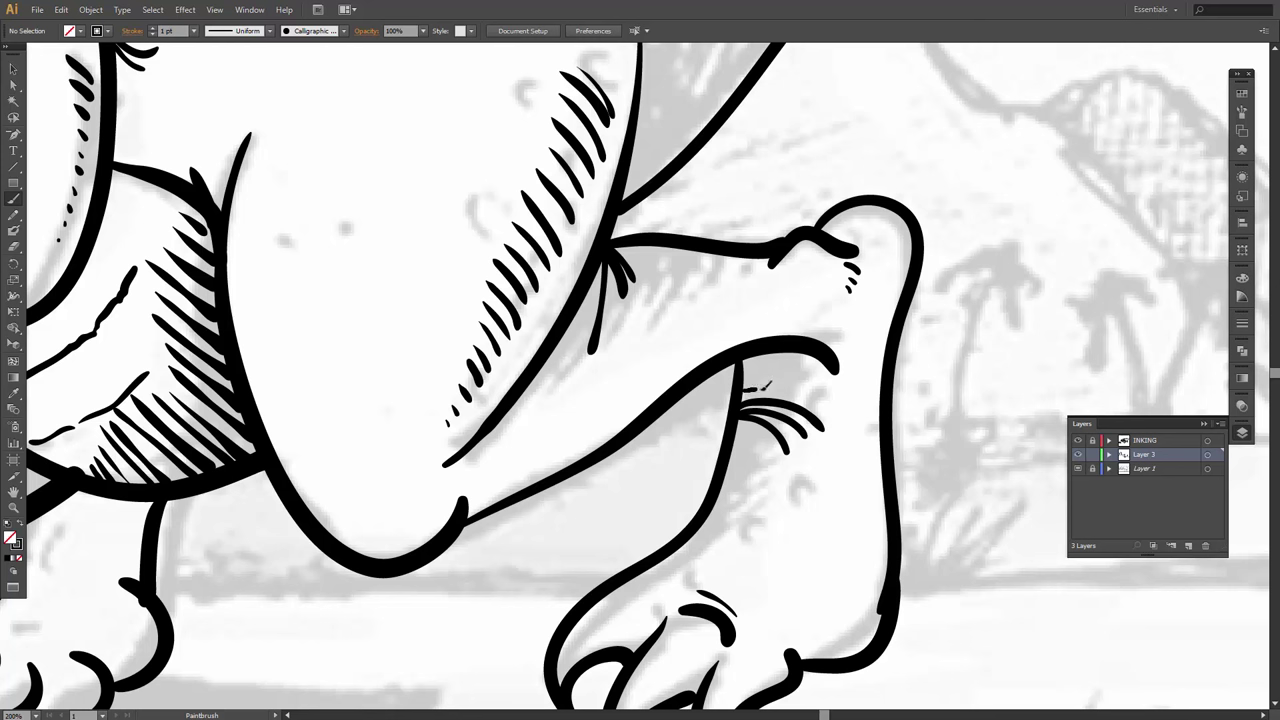
pyautogui.moveTo(760, 384); pyautogui.dragTo(828, 402)
pyautogui.moveTo(744, 380)
pyautogui.mouseDown()
pyautogui.moveTo(800, 378)
pyautogui.moveTo(834, 394)
pyautogui.moveTo(785, 358)
pyautogui.moveTo(832, 372)
pyautogui.mouseUp()
pyautogui.hotkey('shift', 'b')
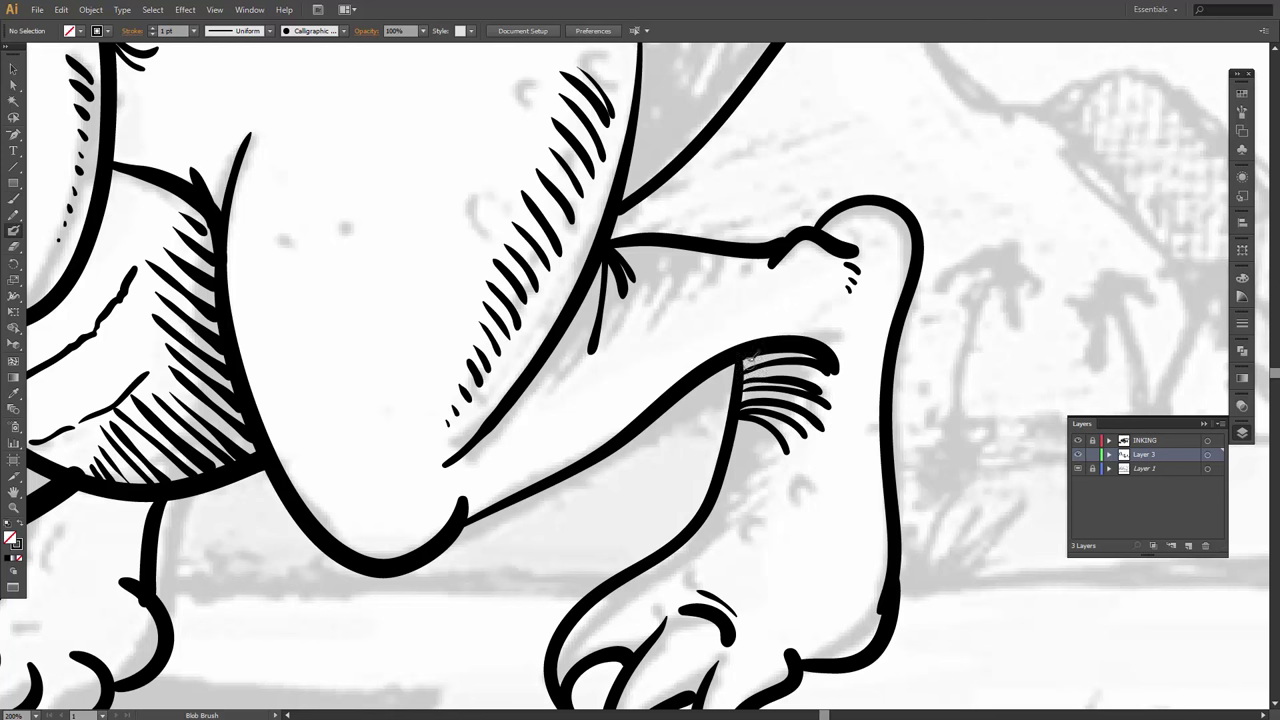
# Fill the shadows under the hind leg's ankle, behind the thigh and in the wedge between thigh and tail base solid black with the Blob Brush.
pyautogui.moveTo(750, 370)
pyautogui.mouseDown()
pyautogui.moveTo(812, 350)
pyautogui.moveTo(752, 360)
pyautogui.moveTo(804, 358)
pyautogui.mouseUp()
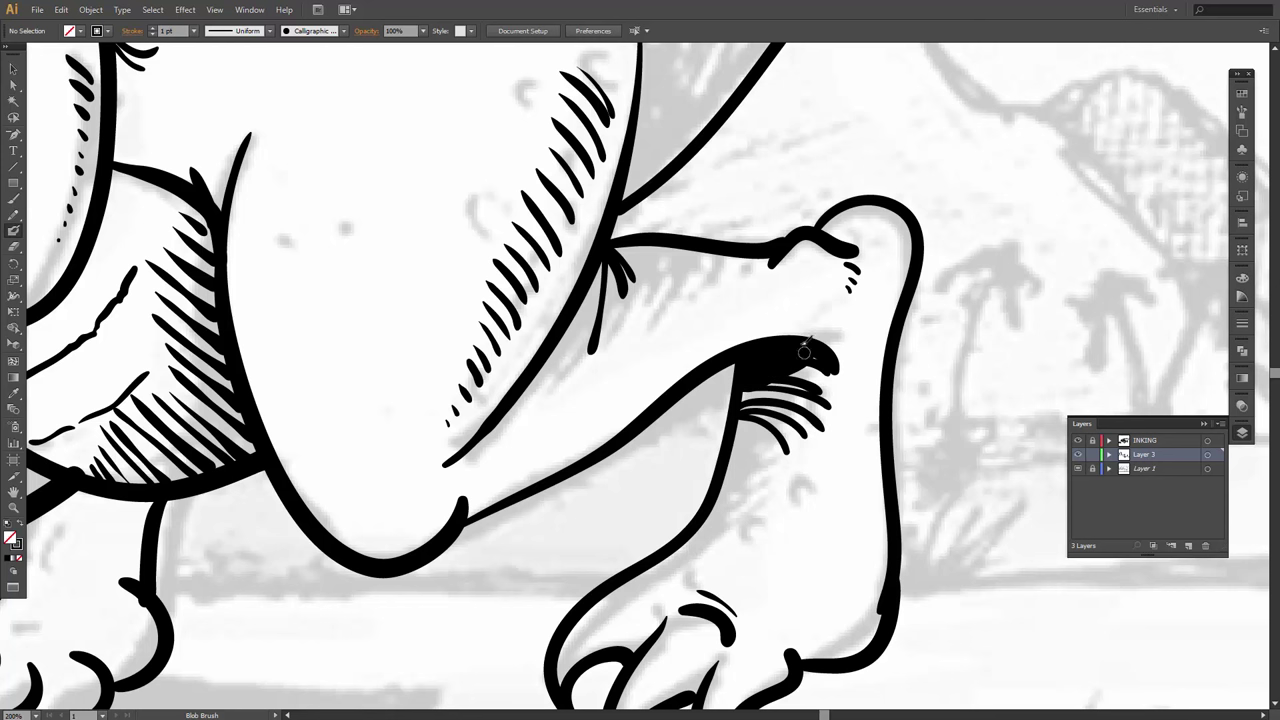
pyautogui.press('space')
pyautogui.moveTo(601, 272)
pyautogui.mouseDown()
pyautogui.moveTo(570, 325)
pyautogui.moveTo(595, 300)
pyautogui.moveTo(598, 256)
pyautogui.moveTo(587, 312)
pyautogui.mouseUp()
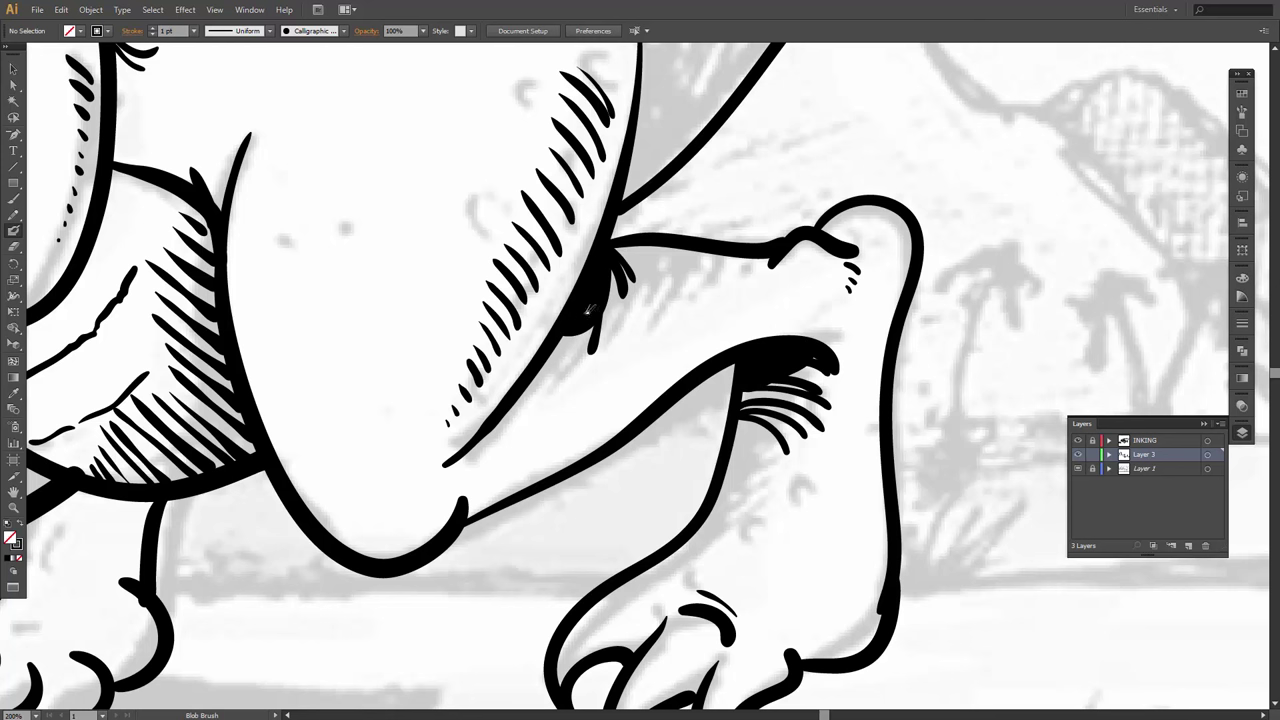
pyautogui.moveTo(611, 252)
pyautogui.mouseDown()
pyautogui.moveTo(720, 240)
pyautogui.moveTo(635, 298)
pyautogui.moveTo(556, 458)
pyautogui.mouseUp()
pyautogui.moveTo(550, 288)
pyautogui.mouseDown()
pyautogui.moveTo(586, 327)
pyautogui.moveTo(632, 312)
pyautogui.mouseUp()
pyautogui.moveTo(552, 322); pyautogui.dragTo(541, 392)
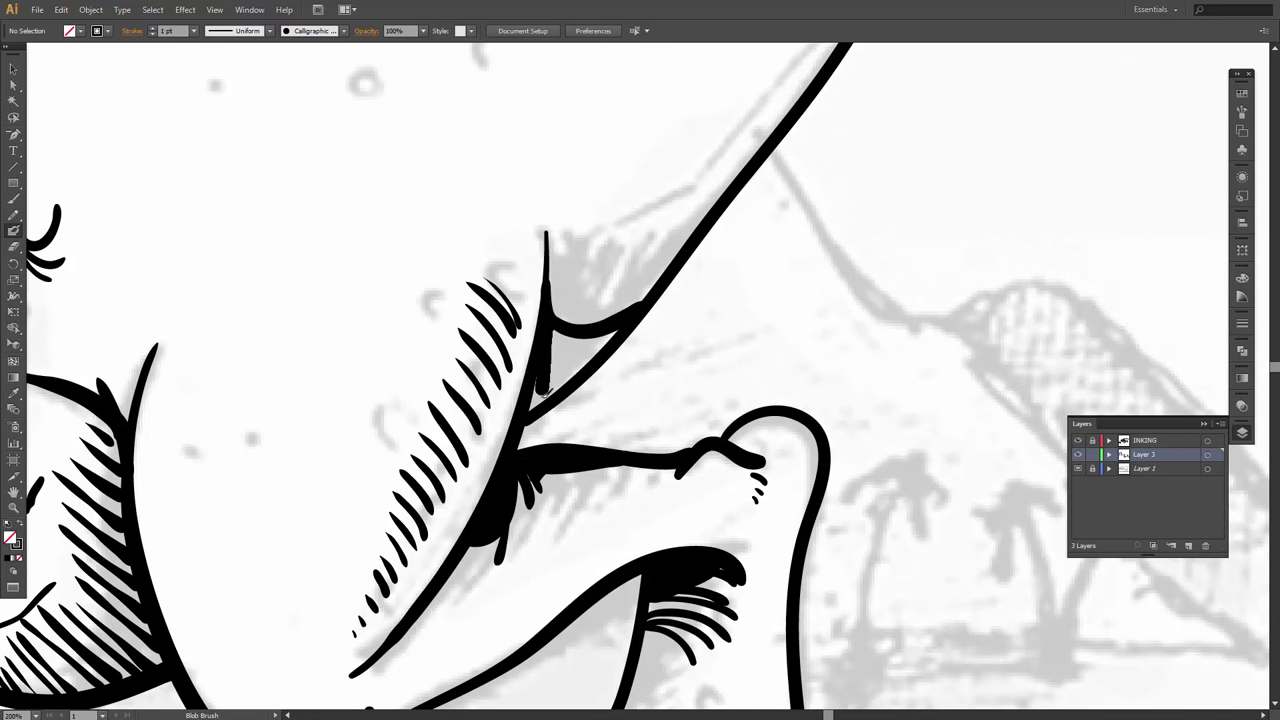
pyautogui.moveTo(547, 348)
pyautogui.mouseDown()
pyautogui.moveTo(555, 375)
pyautogui.moveTo(585, 330)
pyautogui.moveTo(560, 380)
pyautogui.moveTo(572, 351)
pyautogui.moveTo(569, 374)
pyautogui.mouseUp()
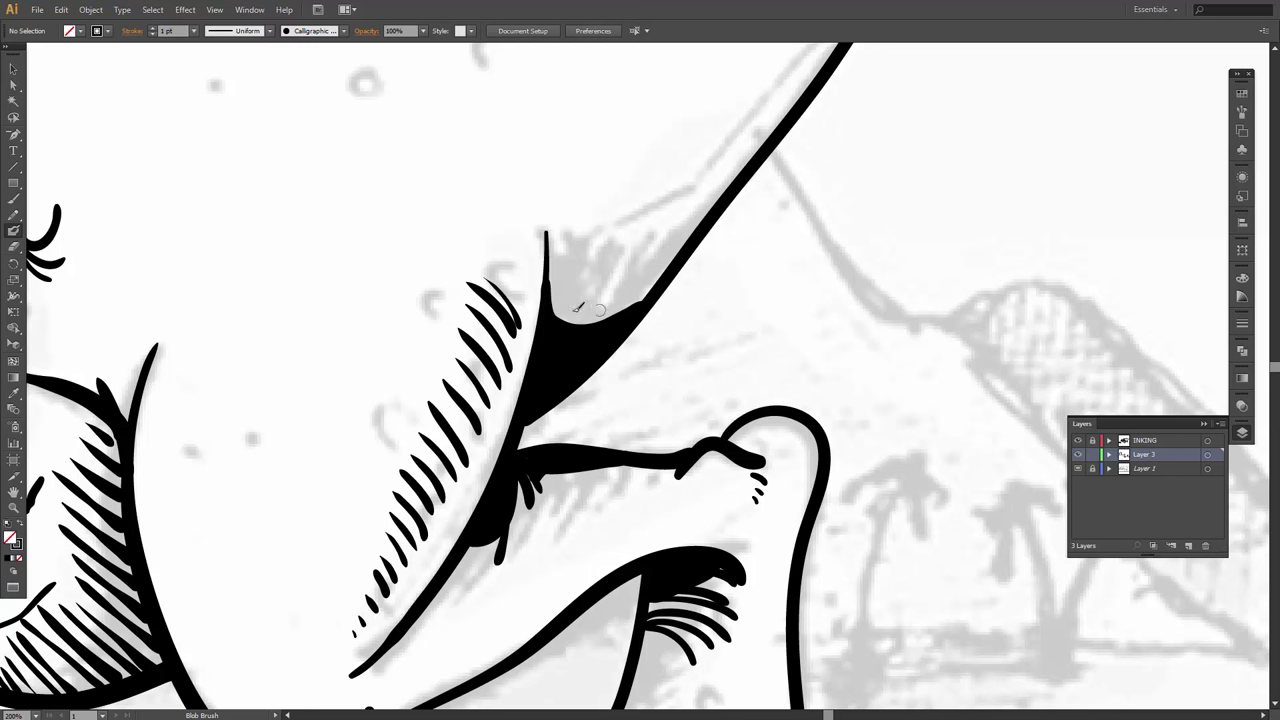
# Paint a row of tapered hatch strokes rising from the black shadow at the tail base with the Paintbrush.
pyautogui.press('b')
pyautogui.moveTo(556, 264)
pyautogui.mouseDown()
pyautogui.moveTo(567, 298)
pyautogui.moveTo(556, 323)
pyautogui.mouseUp()
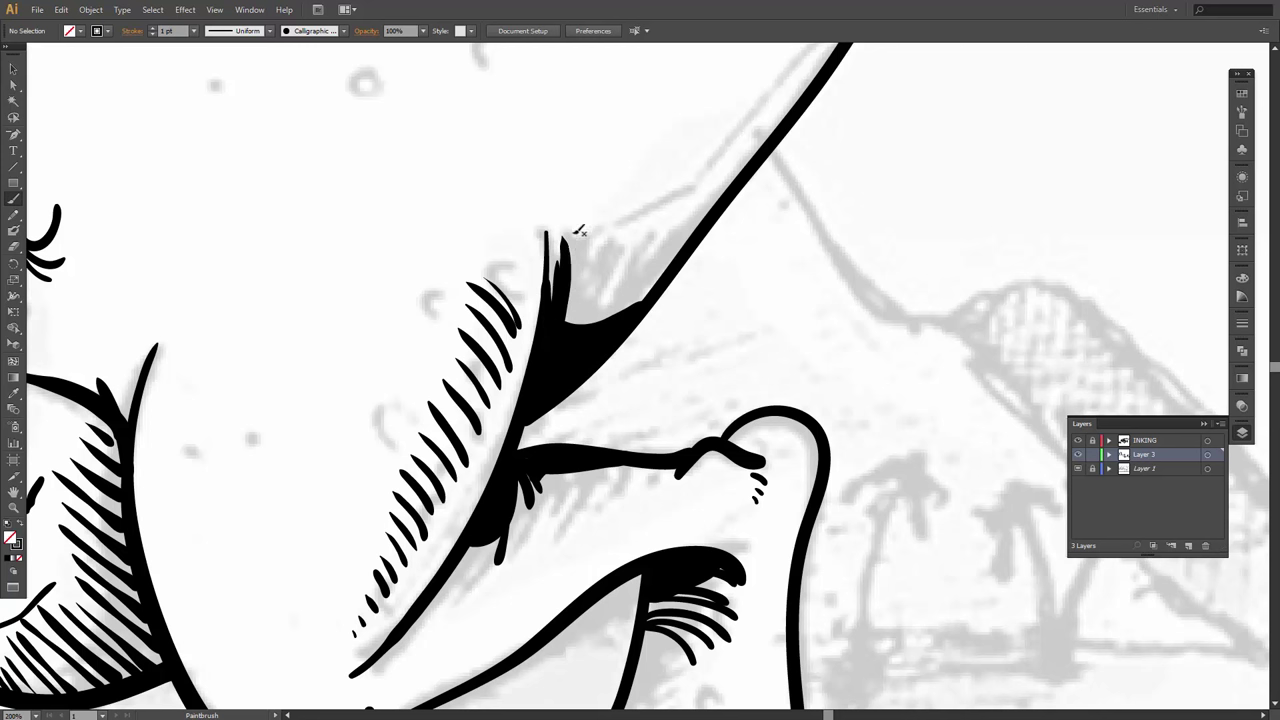
pyautogui.moveTo(575, 242); pyautogui.dragTo(565, 345)
pyautogui.moveTo(592, 212); pyautogui.dragTo(580, 322)
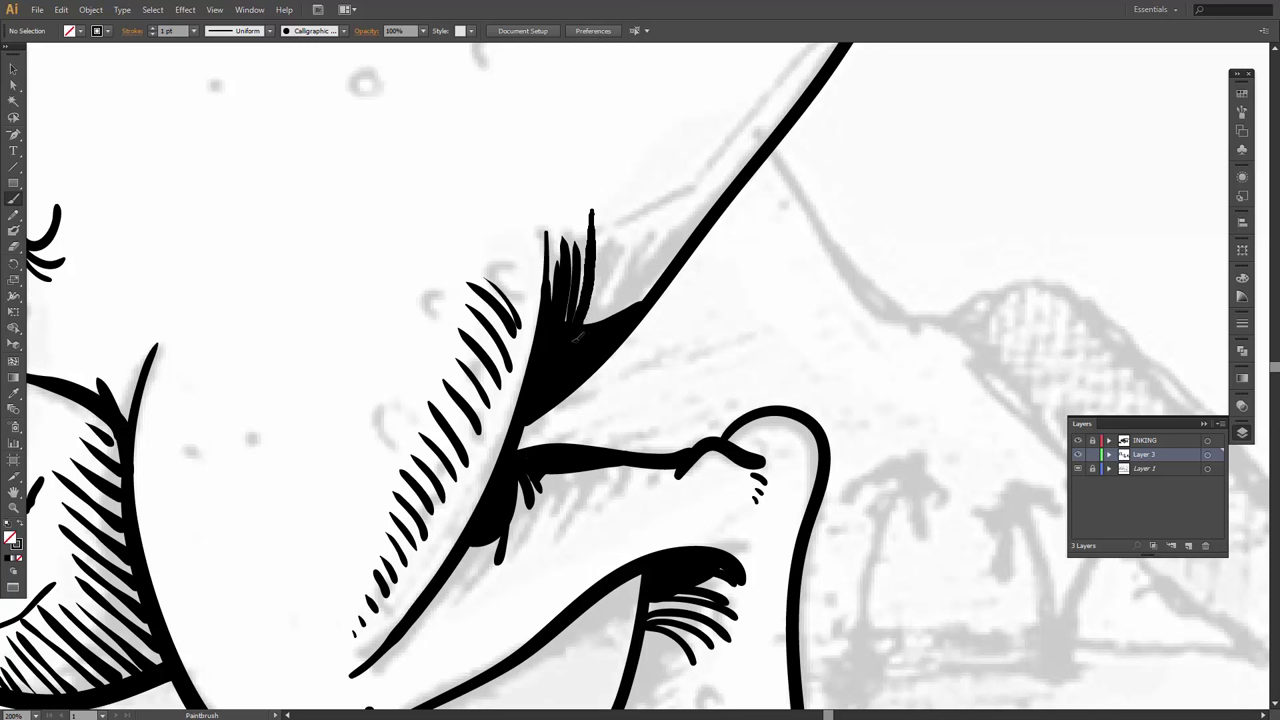
pyautogui.moveTo(612, 212); pyautogui.dragTo(590, 322)
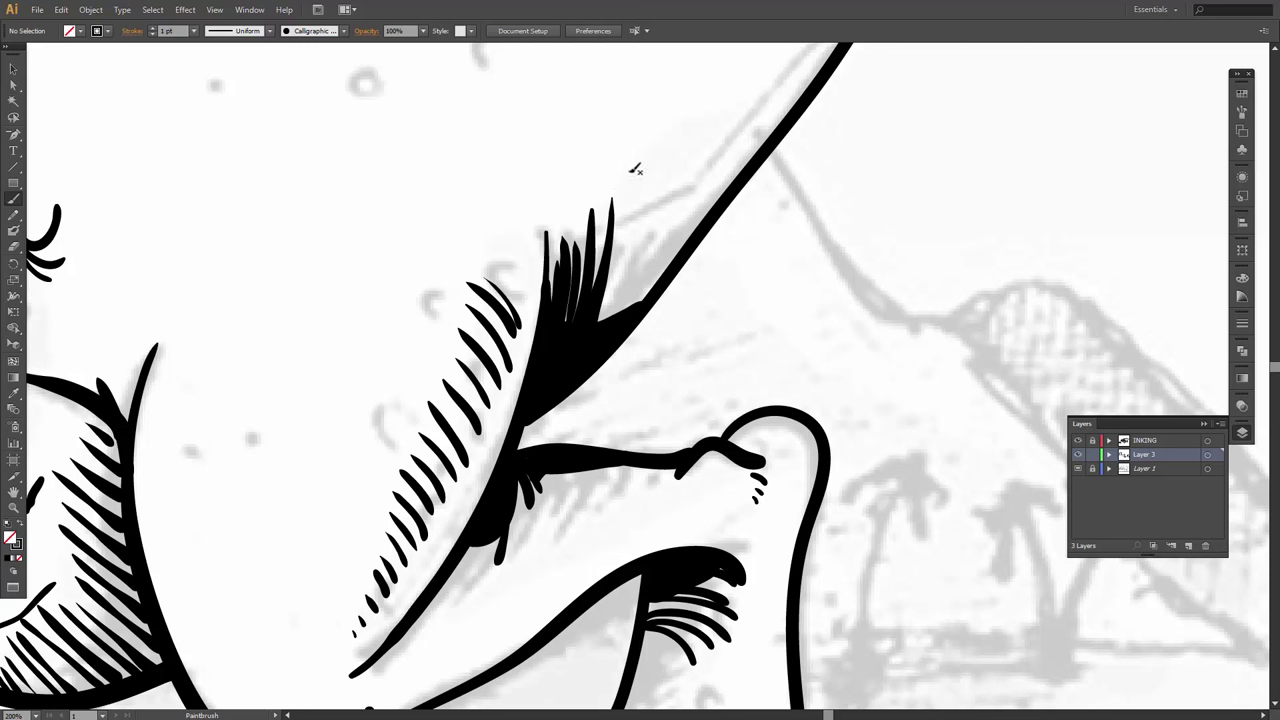
pyautogui.moveTo(634, 168); pyautogui.dragTo(612, 316)
pyautogui.moveTo(653, 189); pyautogui.dragTo(625, 312)
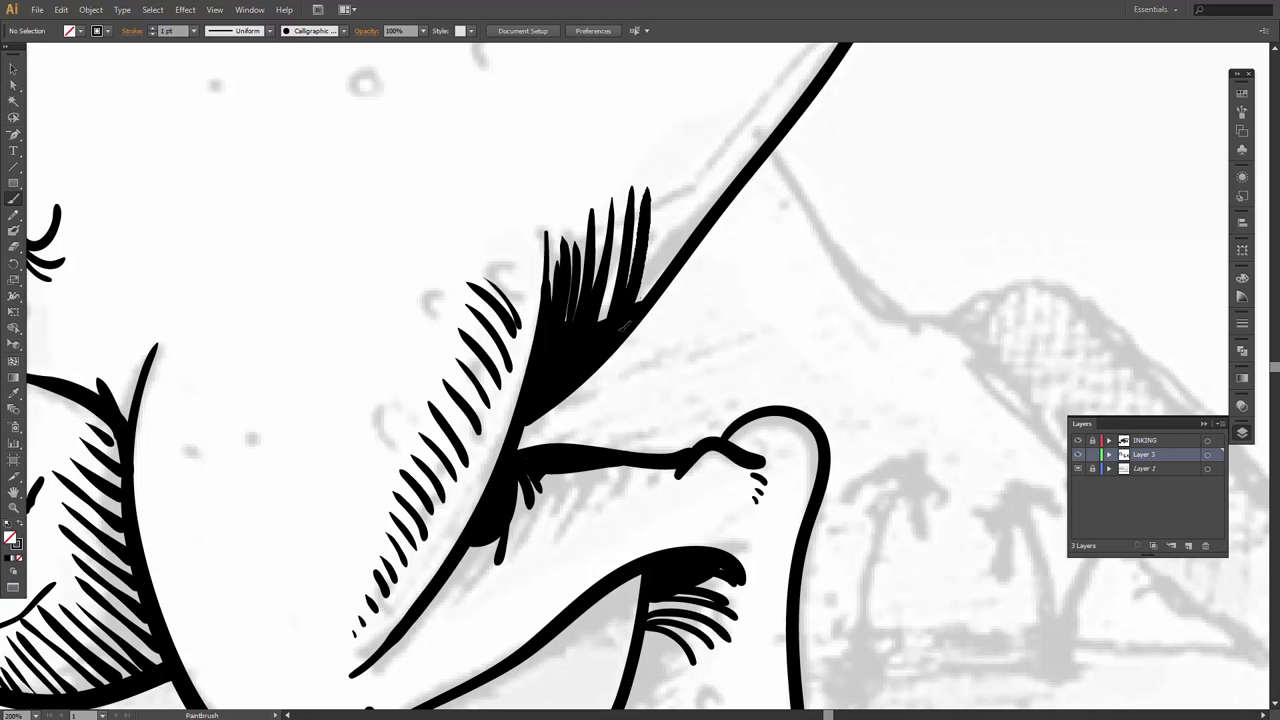
pyautogui.moveTo(663, 189); pyautogui.dragTo(638, 306)
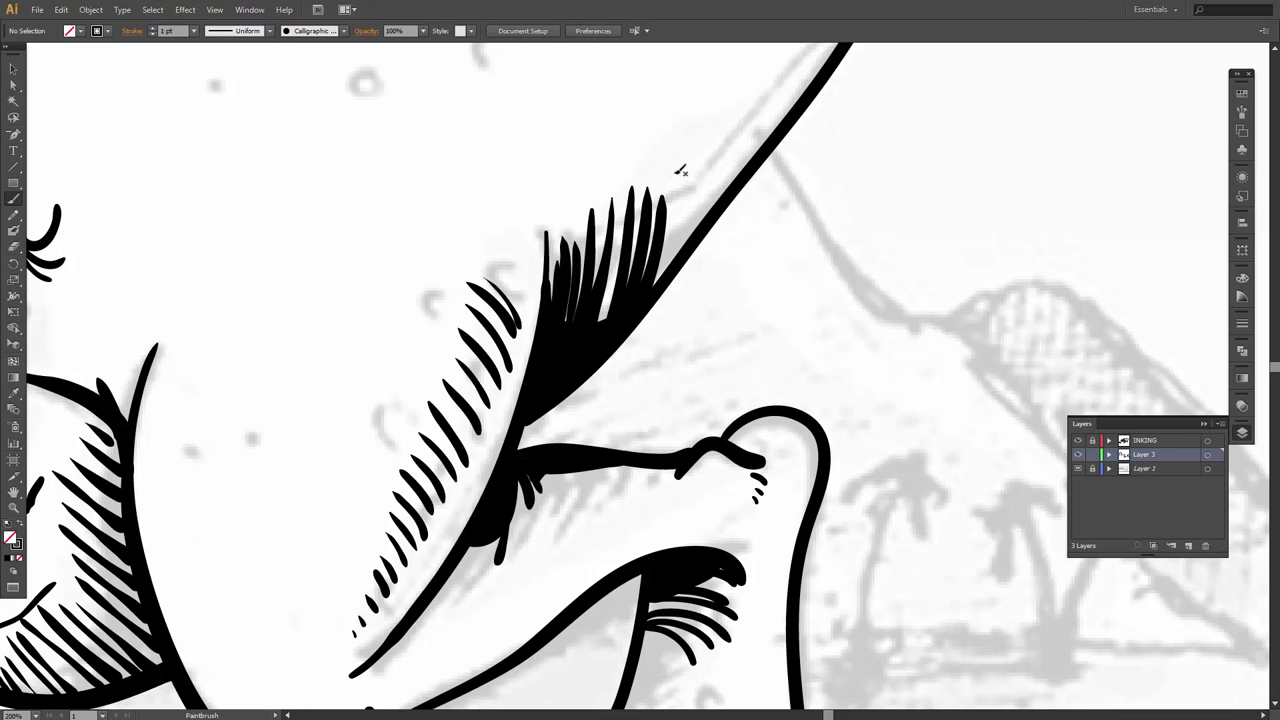
pyautogui.moveTo(676, 180); pyautogui.dragTo(655, 285)
# Ink the thin wavy crease along the tail's lower edge and add a short tick mark beside it.
pyautogui.press('space')
pyautogui.moveTo(691, 224)
pyautogui.mouseDown()
pyautogui.moveTo(649, 303)
pyautogui.moveTo(545, 435)
pyautogui.moveTo(586, 352)
pyautogui.moveTo(728, 200)
pyautogui.moveTo(756, 140)
pyautogui.mouseUp()
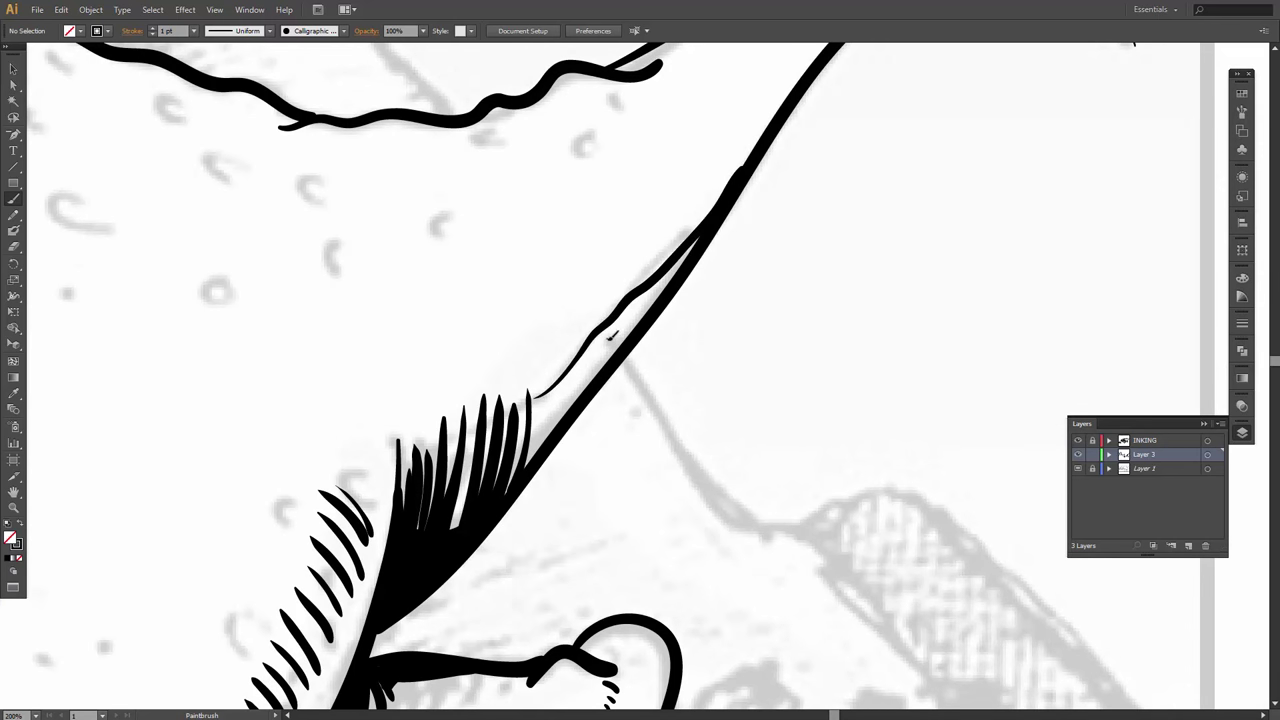
pyautogui.moveTo(610, 337); pyautogui.dragTo(605, 363)
# Ink small curved skin bumps over the sketched marks on the back near the tail base.
pyautogui.scroll(5, 648, 272)
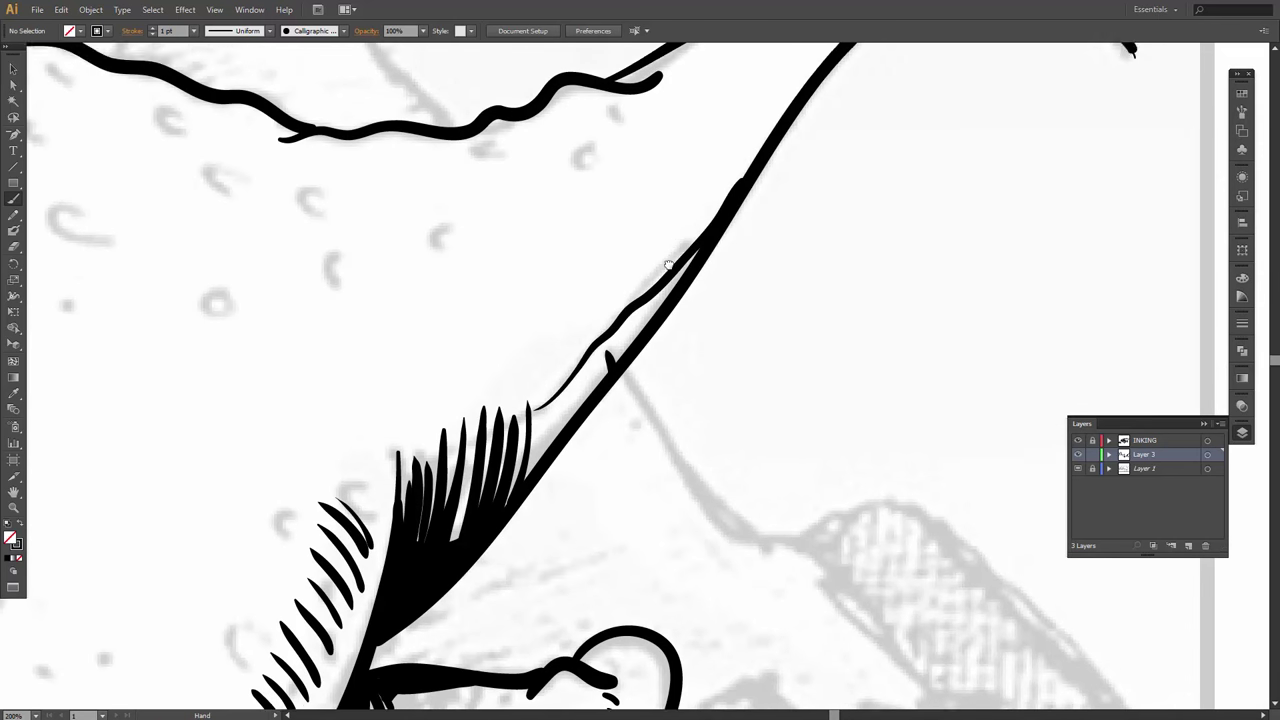
pyautogui.hscroll(-1, 638, 341)
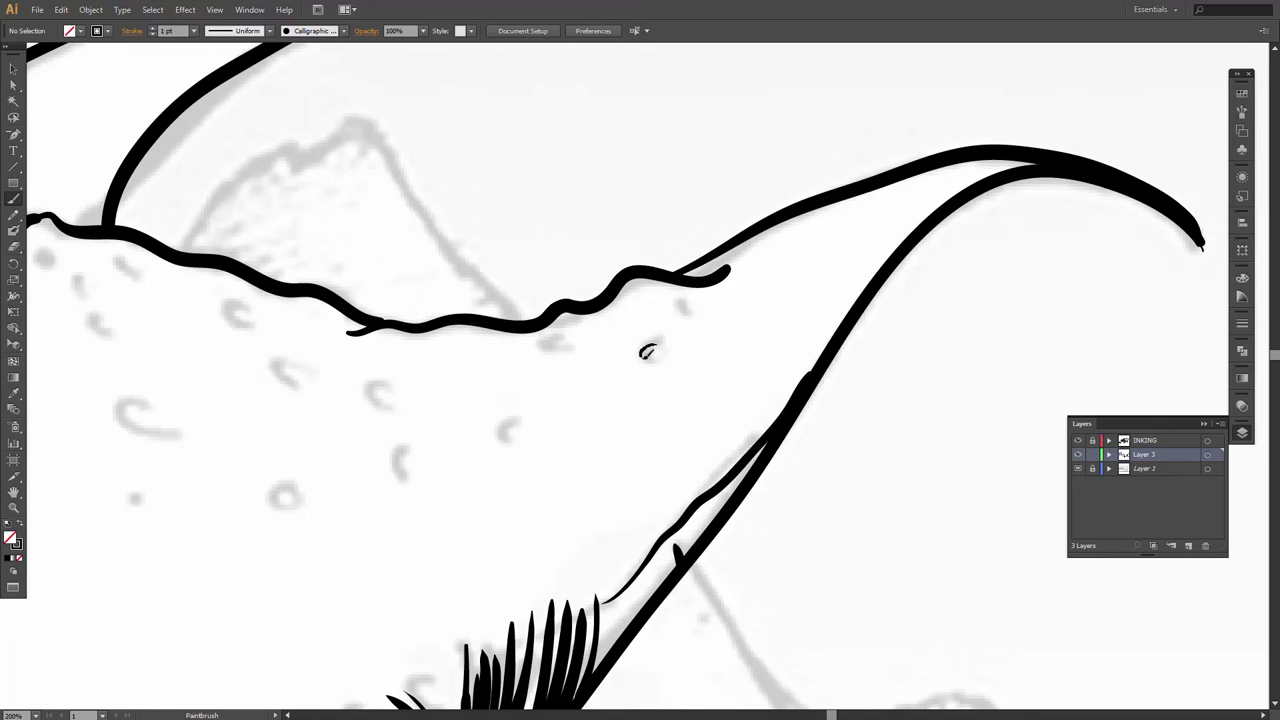
pyautogui.moveTo(647, 350); pyautogui.dragTo(662, 356)
pyautogui.moveTo(691, 314); pyautogui.dragTo(691, 310)
pyautogui.moveTo(561, 340); pyautogui.dragTo(571, 345)
pyautogui.moveTo(524, 422)
pyautogui.mouseDown()
pyautogui.moveTo(502, 428)
pyautogui.moveTo(522, 441)
pyautogui.mouseUp()
pyautogui.moveTo(412, 451); pyautogui.dragTo(403, 474)
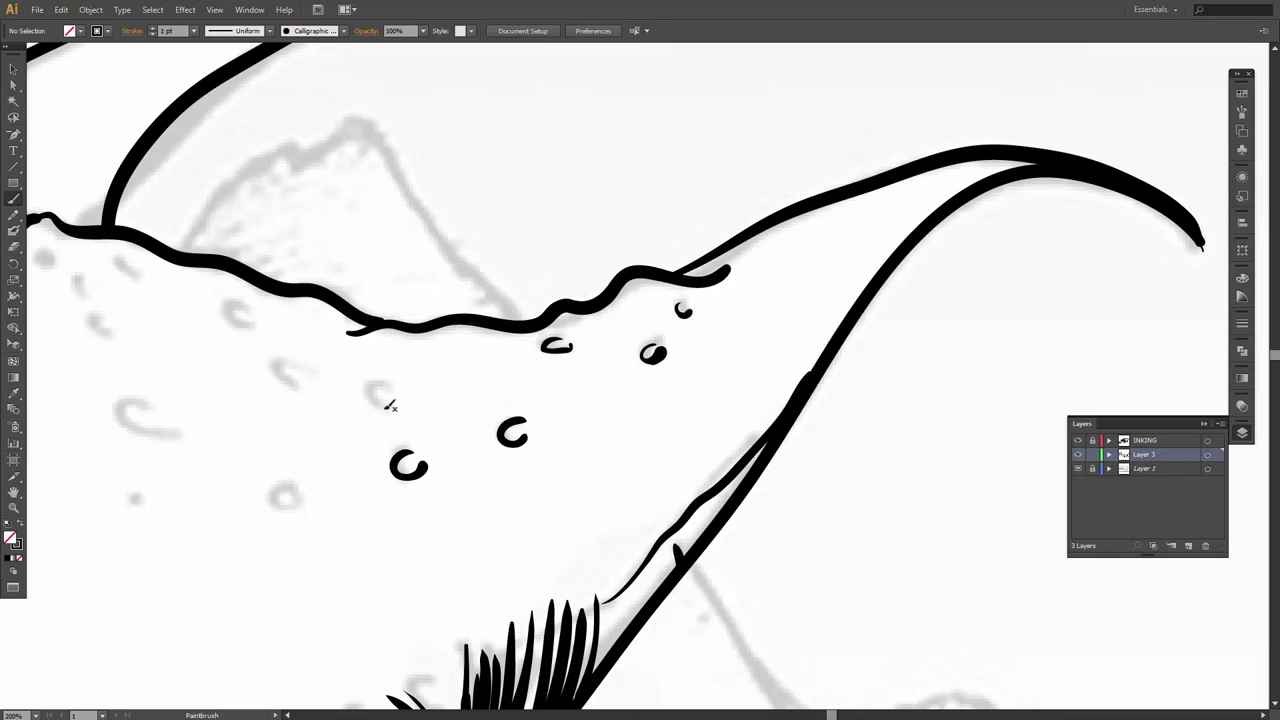
pyautogui.moveTo(397, 382)
pyautogui.mouseDown()
pyautogui.moveTo(370, 396)
pyautogui.moveTo(401, 400)
pyautogui.mouseUp()
# Ink more C-shaped bumps and small dots across the middle of the front dinosaur's back.
pyautogui.press('space')
pyautogui.moveTo(302, 386)
pyautogui.mouseDown()
pyautogui.moveTo(597, 380)
pyautogui.moveTo(598, 355)
pyautogui.moveTo(578, 365)
pyautogui.moveTo(600, 356)
pyautogui.mouseUp()
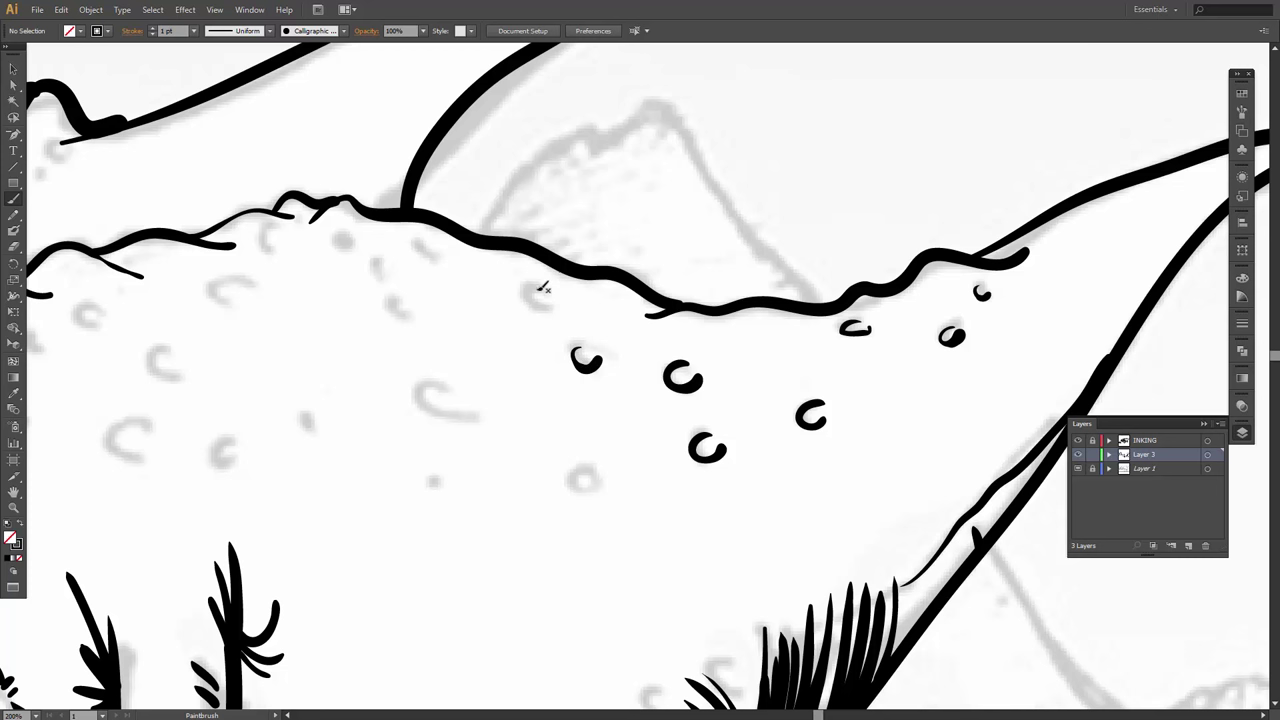
pyautogui.moveTo(540, 287)
pyautogui.mouseDown()
pyautogui.moveTo(516, 298)
pyautogui.moveTo(556, 299)
pyautogui.mouseUp()
pyautogui.click(578, 307)
pyautogui.click(628, 330)
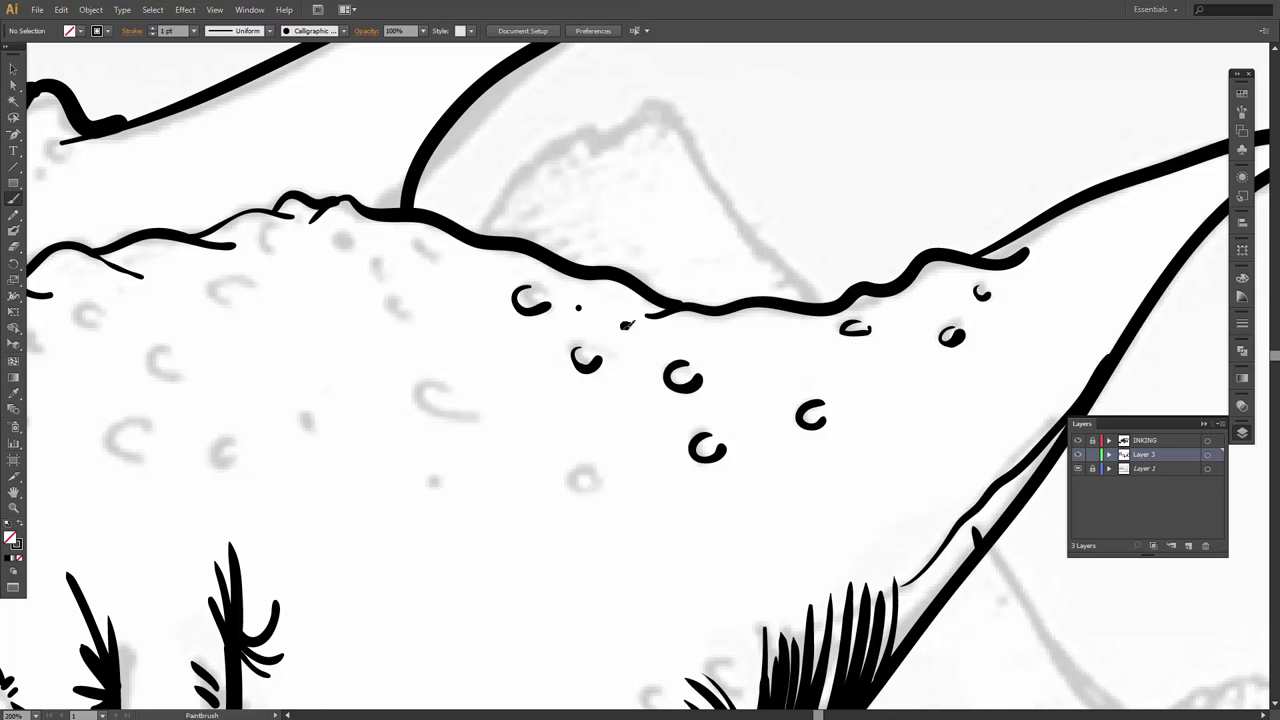
pyautogui.moveTo(594, 474)
pyautogui.mouseDown()
pyautogui.moveTo(574, 490)
pyautogui.moveTo(598, 486)
pyautogui.mouseUp()
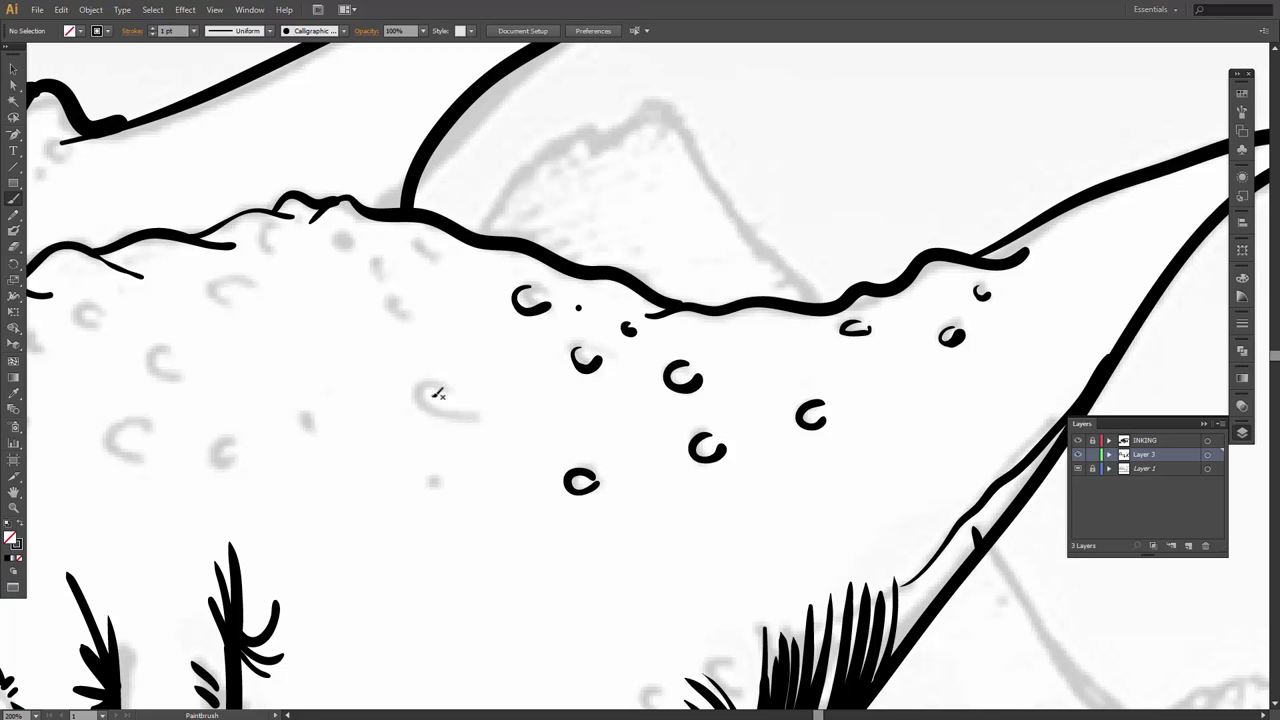
pyautogui.moveTo(443, 383)
pyautogui.mouseDown()
pyautogui.moveTo(455, 419)
pyautogui.moveTo(474, 390)
pyautogui.mouseUp()
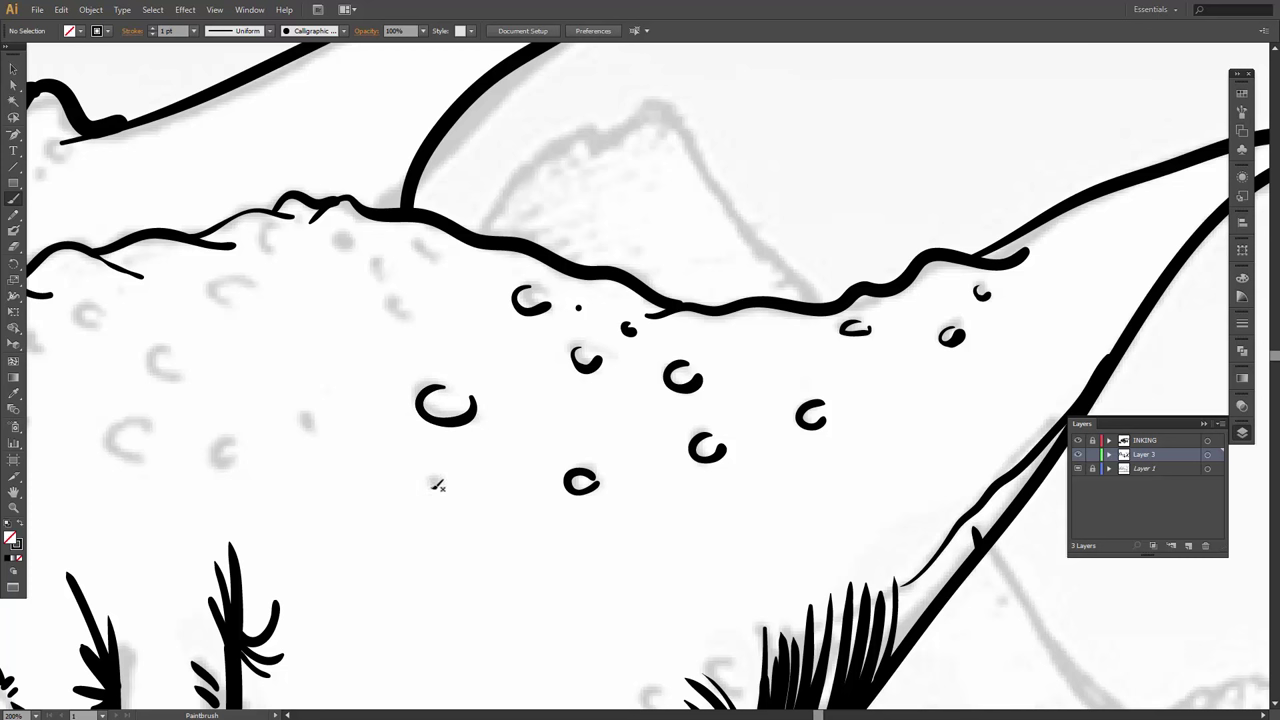
pyautogui.moveTo(428, 488)
pyautogui.mouseDown()
pyautogui.moveTo(444, 497)
pyautogui.moveTo(452, 482)
pyautogui.mouseUp()
pyautogui.moveTo(503, 548); pyautogui.dragTo(514, 547)
pyautogui.click(599, 565)
pyautogui.moveTo(318, 412)
pyautogui.mouseDown()
pyautogui.moveTo(303, 424)
pyautogui.moveTo(326, 428)
pyautogui.mouseUp()
pyautogui.moveTo(414, 292); pyautogui.dragTo(418, 320)
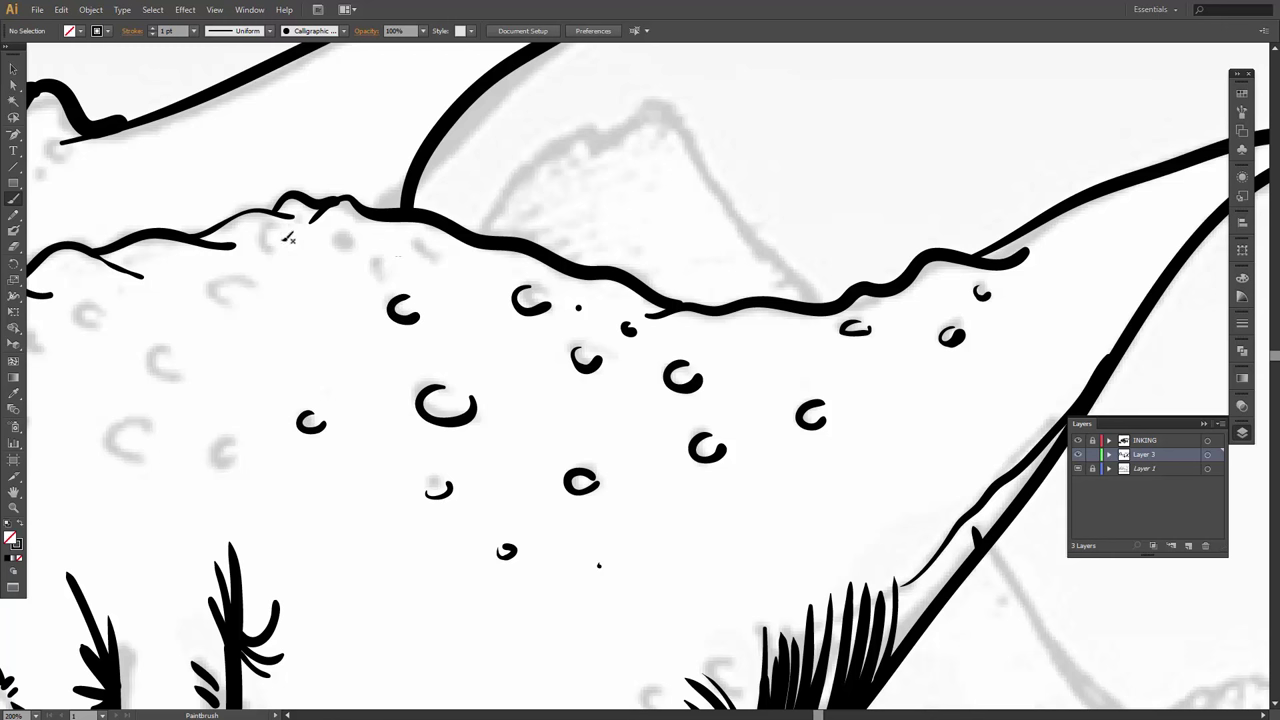
# Continue inking C-shaped skin bumps from the highest part of the back down towards the head, following the sketch.
pyautogui.press('space')
pyautogui.moveTo(374, 268); pyautogui.dragTo(575, 174)
pyautogui.moveTo(463, 342)
pyautogui.mouseDown()
pyautogui.moveTo(442, 352)
pyautogui.moveTo(456, 362)
pyautogui.mouseUp()
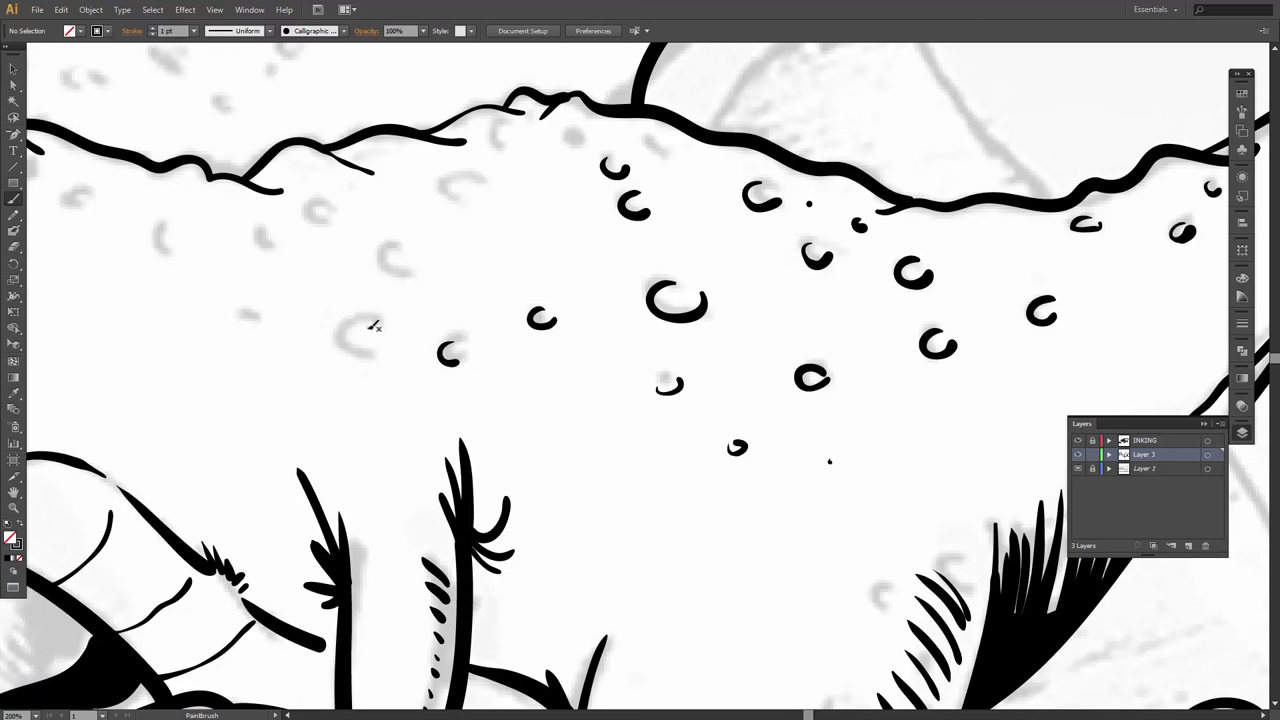
pyautogui.moveTo(378, 322)
pyautogui.mouseDown()
pyautogui.moveTo(346, 328)
pyautogui.moveTo(353, 347)
pyautogui.moveTo(393, 338)
pyautogui.mouseUp()
pyautogui.moveTo(412, 249)
pyautogui.mouseDown()
pyautogui.moveTo(382, 258)
pyautogui.moveTo(424, 266)
pyautogui.mouseUp()
pyautogui.moveTo(490, 178)
pyautogui.mouseDown()
pyautogui.moveTo(452, 178)
pyautogui.moveTo(446, 193)
pyautogui.moveTo(490, 200)
pyautogui.mouseUp()
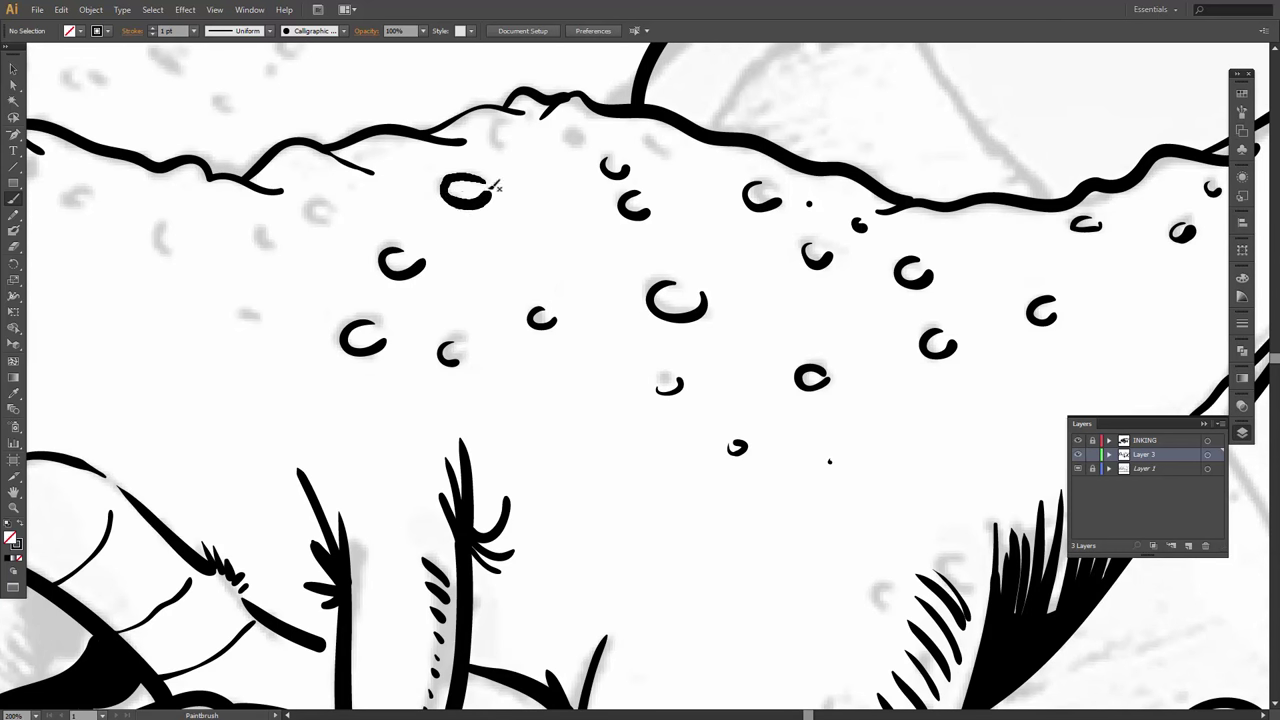
pyautogui.moveTo(510, 138); pyautogui.dragTo(514, 156)
pyautogui.moveTo(586, 130)
pyautogui.mouseDown()
pyautogui.moveTo(570, 135)
pyautogui.moveTo(662, 156)
pyautogui.mouseUp()
pyautogui.moveTo(348, 291); pyautogui.dragTo(548, 334)
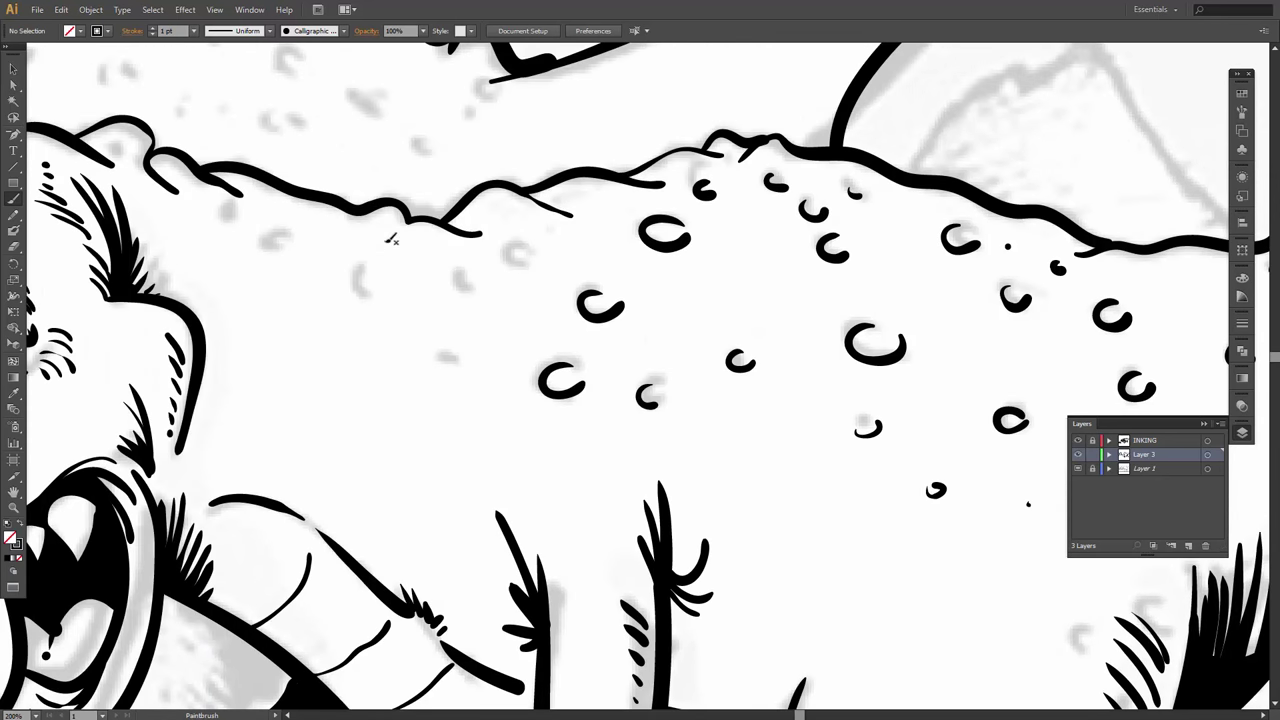
pyautogui.moveTo(235, 210); pyautogui.dragTo(292, 243)
pyautogui.moveTo(378, 274)
pyautogui.mouseDown()
pyautogui.moveTo(358, 288)
pyautogui.moveTo(388, 292)
pyautogui.mouseUp()
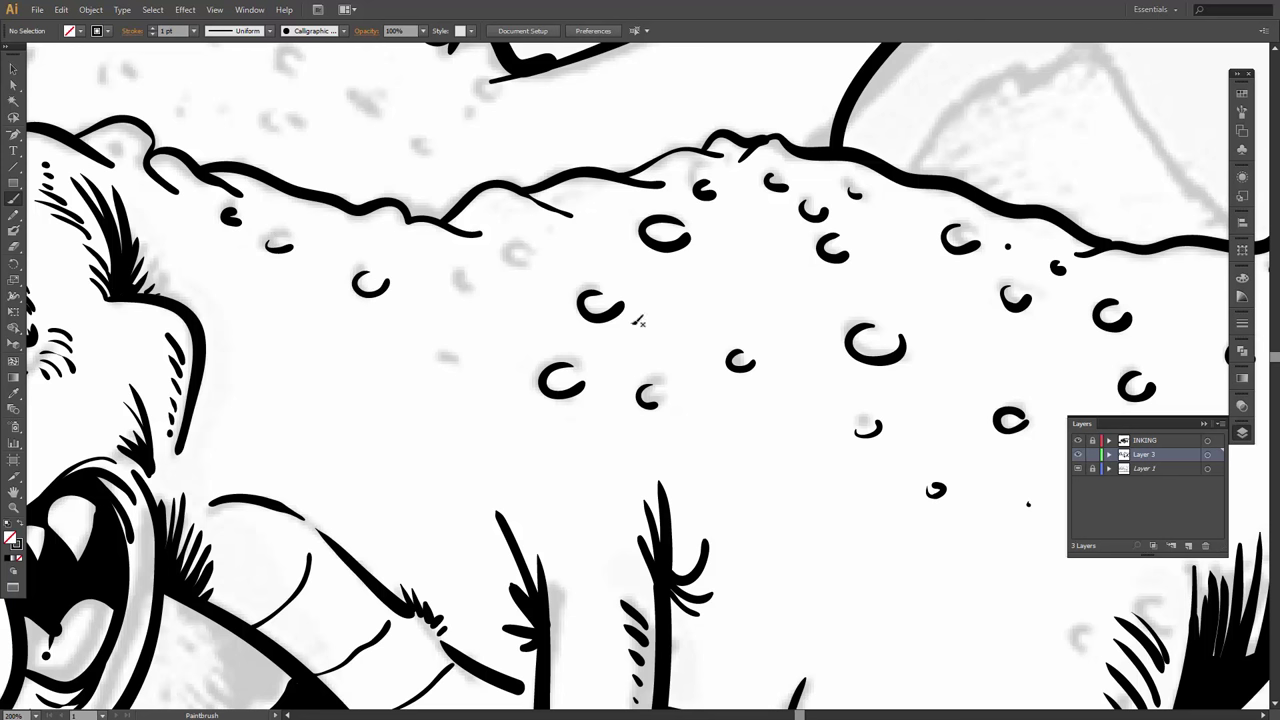
# Highlight all artwork on the middle layer to check it, clear the selection and collapse the layers list.
pyautogui.click(1207, 455)
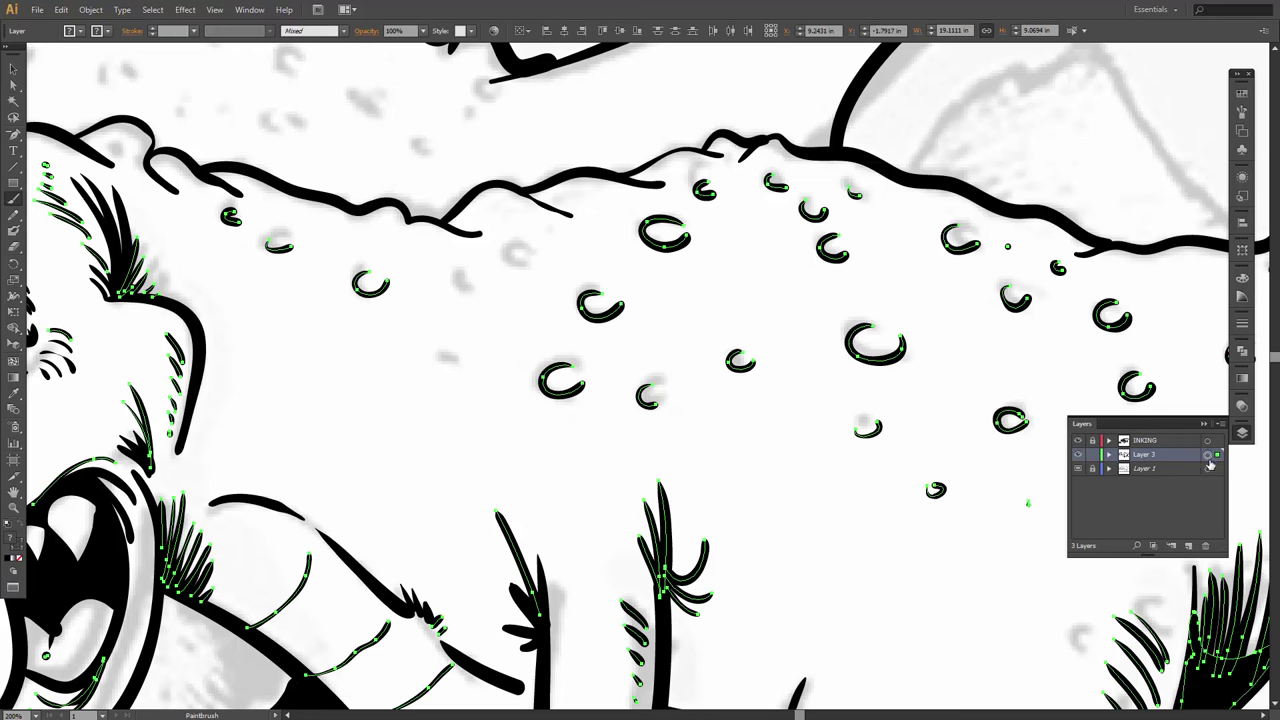
pyautogui.press('v')
pyautogui.click(1063, 381)
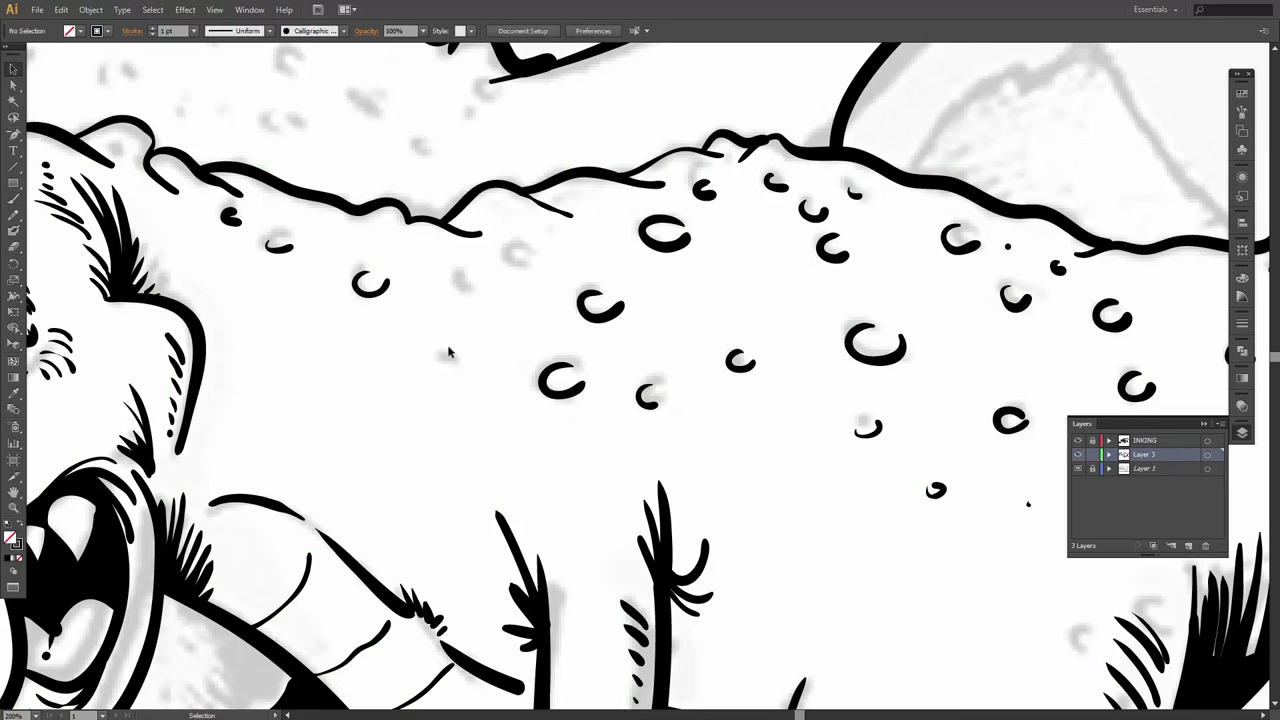
pyautogui.click(1204, 424)
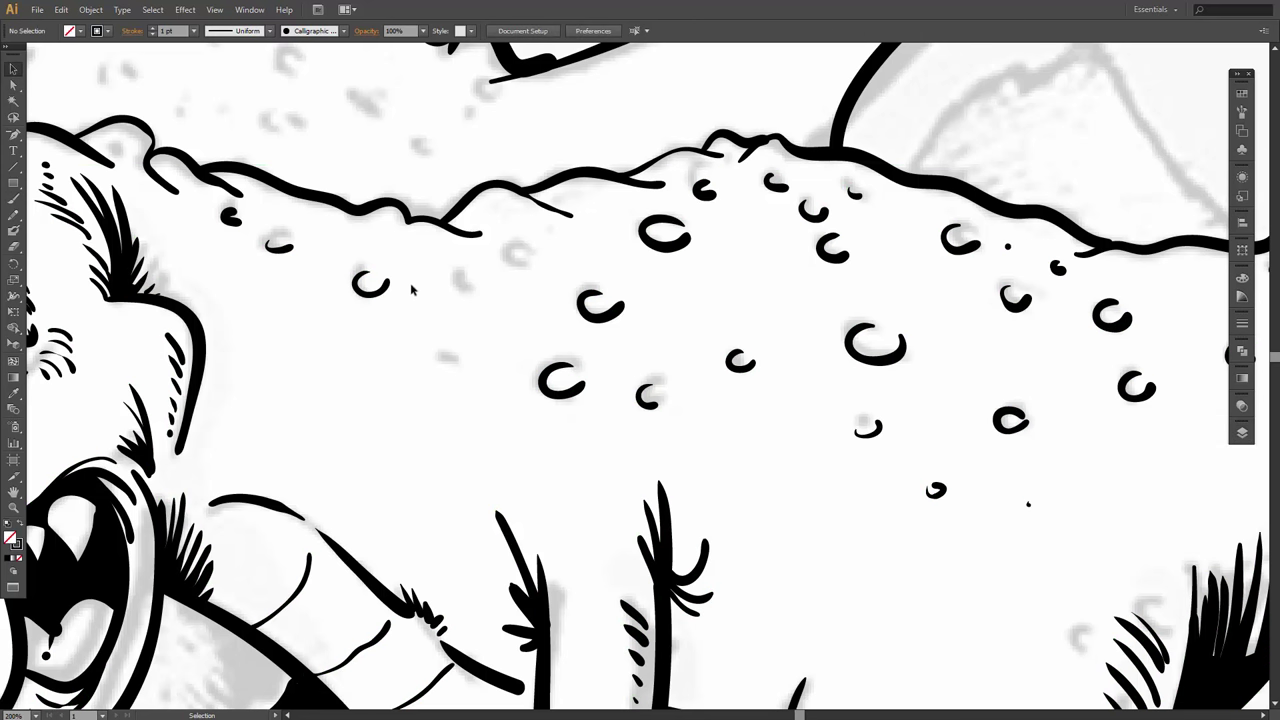
# Ink the three remaining sketched skin bumps on the shoulder area behind the head with the Paintbrush.
pyautogui.press('b')
pyautogui.moveTo(477, 274); pyautogui.dragTo(478, 289)
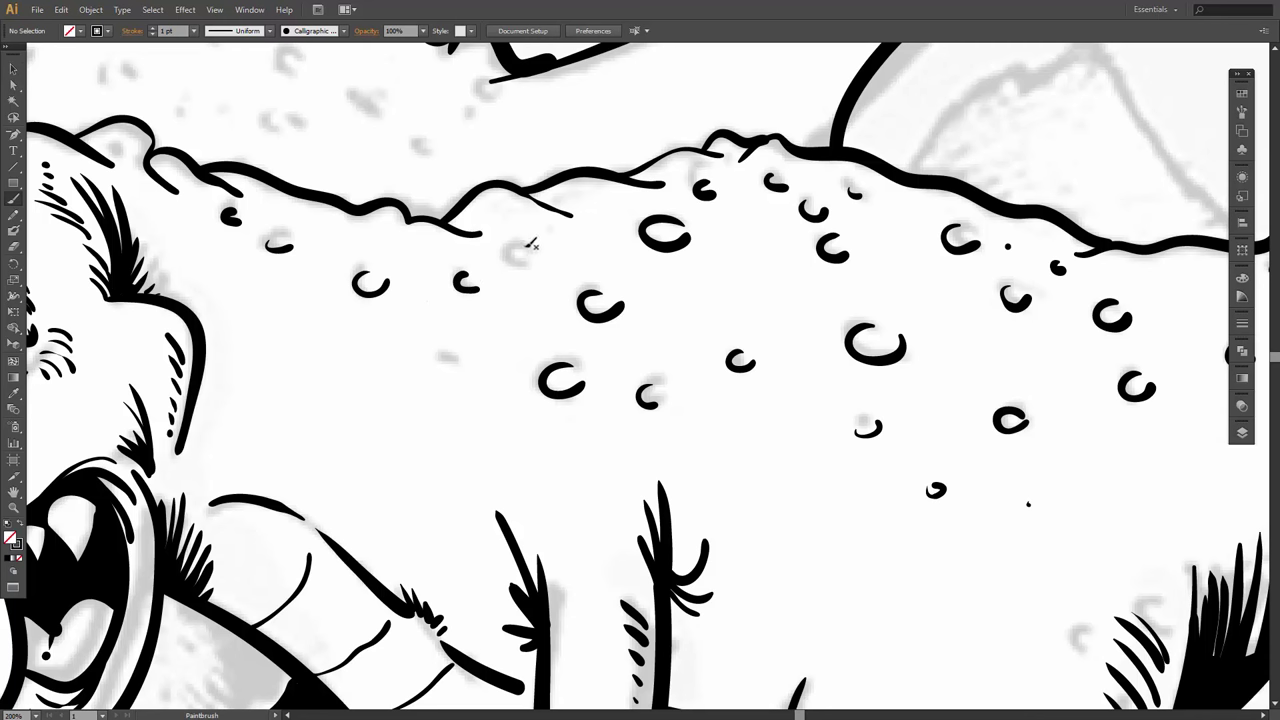
pyautogui.moveTo(526, 245); pyautogui.dragTo(540, 254)
pyautogui.moveTo(438, 351); pyautogui.dragTo(458, 357)
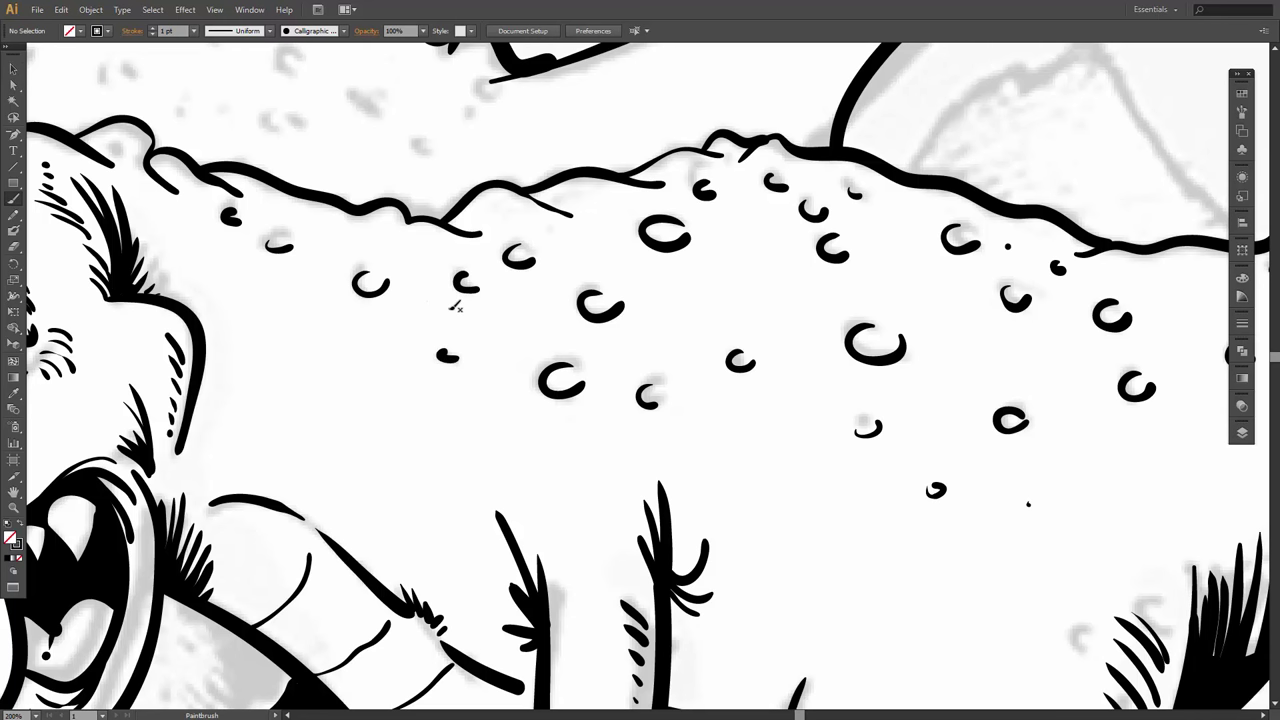
# Fill the shadows behind the forearm, along the belly and on the forward thigh solid black, and hatch the thigh shadow's edge with tapered strokes.
pyautogui.hotkey('ctrl', '-')
pyautogui.hotkey('ctrl', '-')
pyautogui.hotkey('ctrl', '-')
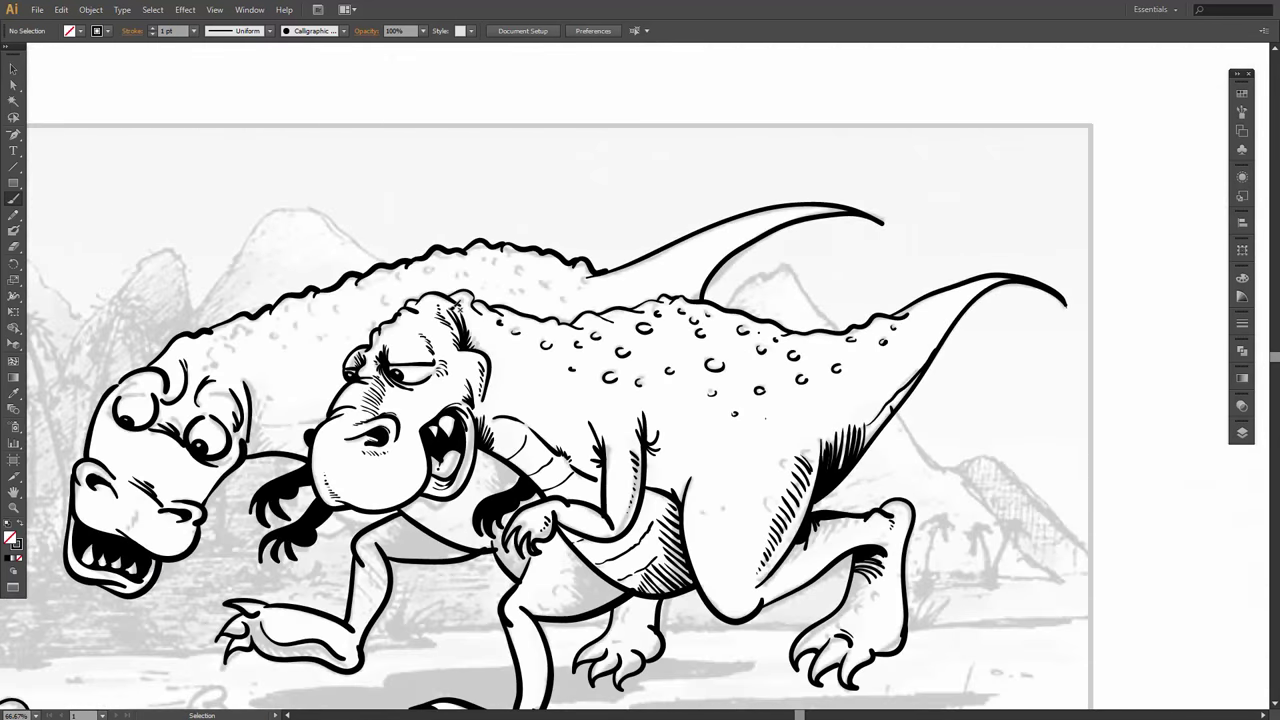
pyautogui.moveTo(566, 465); pyautogui.dragTo(466, 337)
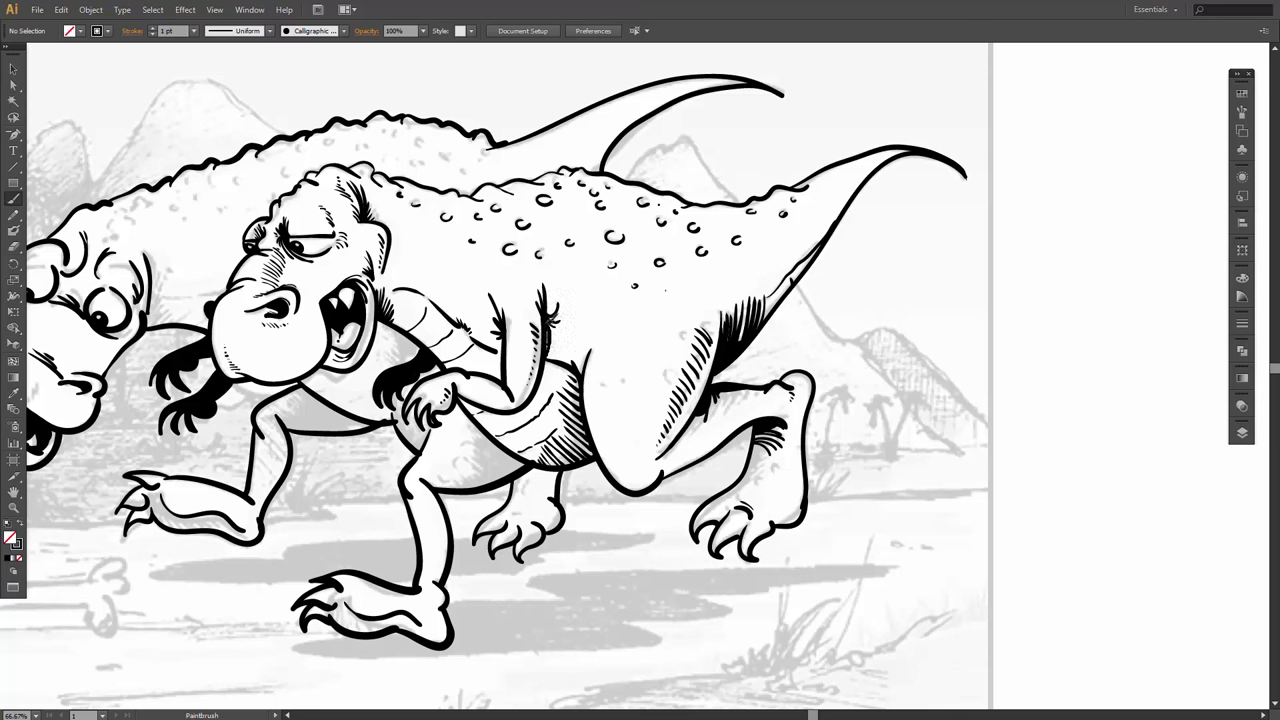
pyautogui.hotkey('shift', 'b')
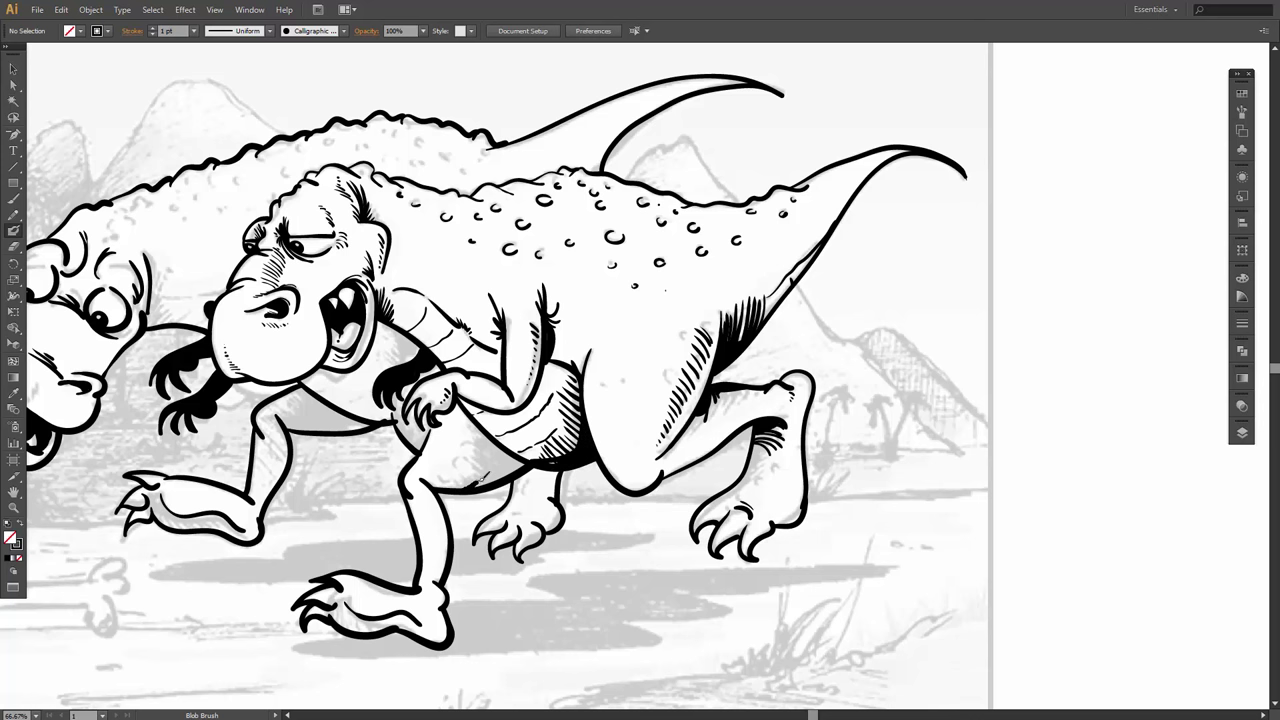
pyautogui.moveTo(481, 479)
pyautogui.mouseDown()
pyautogui.moveTo(484, 433)
pyautogui.moveTo(482, 453)
pyautogui.moveTo(507, 456)
pyautogui.moveTo(489, 451)
pyautogui.moveTo(492, 463)
pyautogui.moveTo(553, 461)
pyautogui.mouseUp()
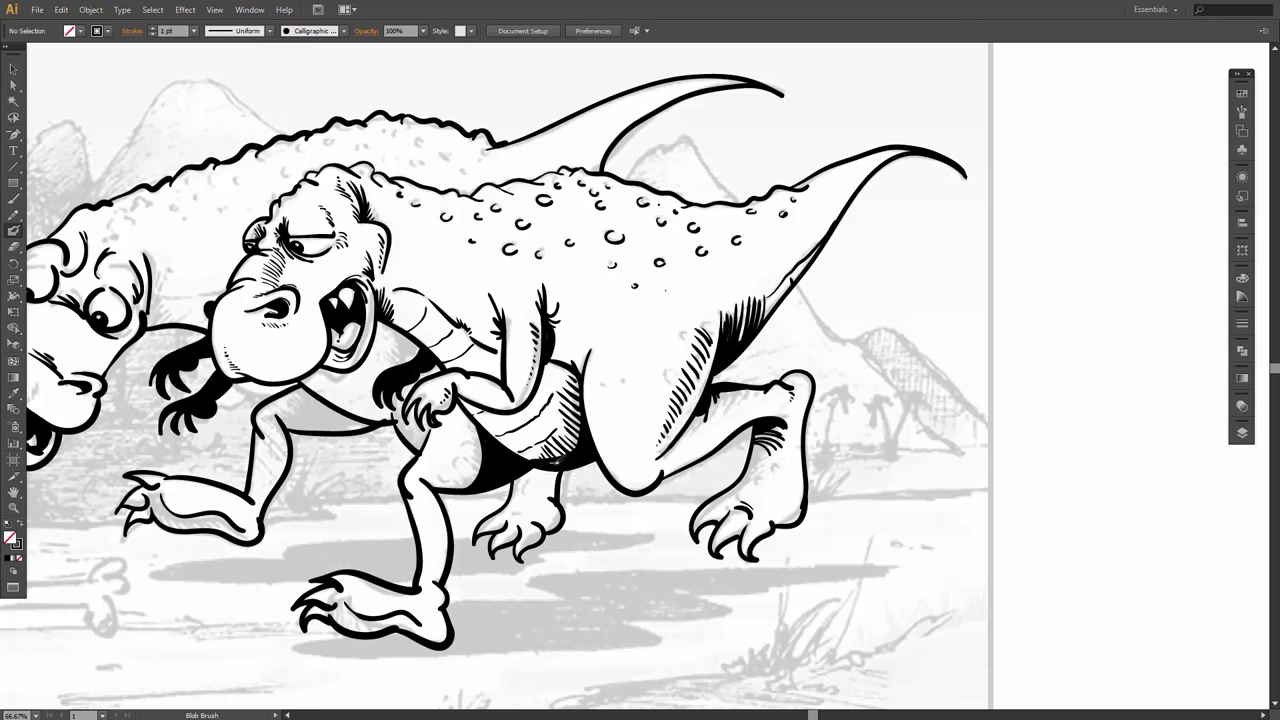
pyautogui.press('b')
pyautogui.moveTo(451, 482)
pyautogui.mouseDown()
pyautogui.moveTo(466, 454)
pyautogui.moveTo(493, 468)
pyautogui.moveTo(487, 430)
pyautogui.mouseUp()
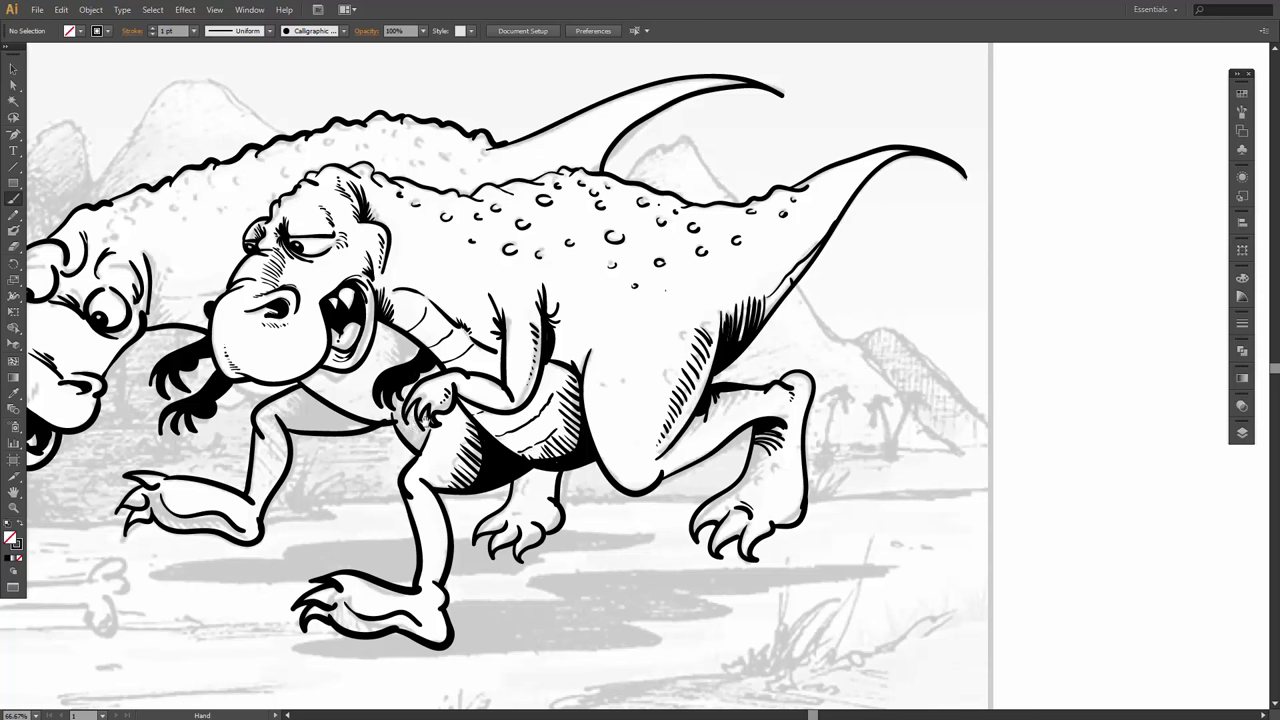
# Fill the shadow beside the clawed hand and the belly area below the chin solid black with the Blob Brush.
pyautogui.moveTo(407, 421); pyautogui.dragTo(429, 413)
pyautogui.hotkey('shift', 'b')
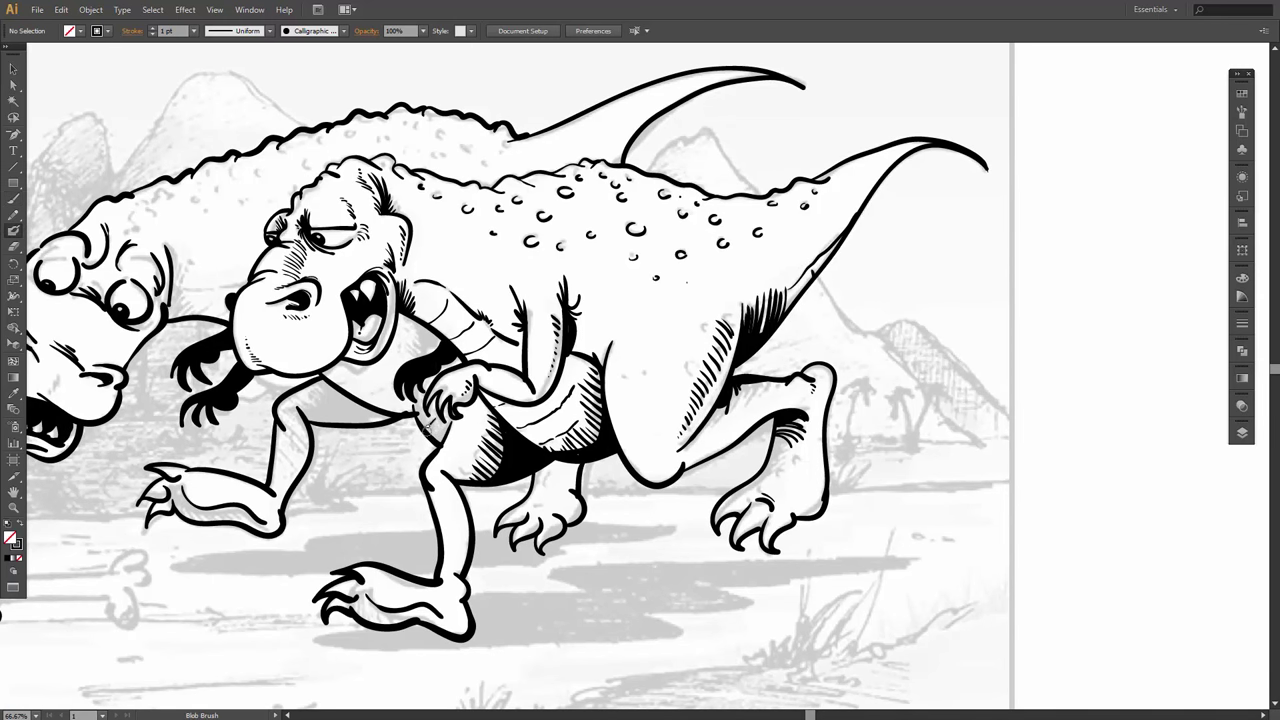
pyautogui.moveTo(428, 421); pyautogui.dragTo(445, 437)
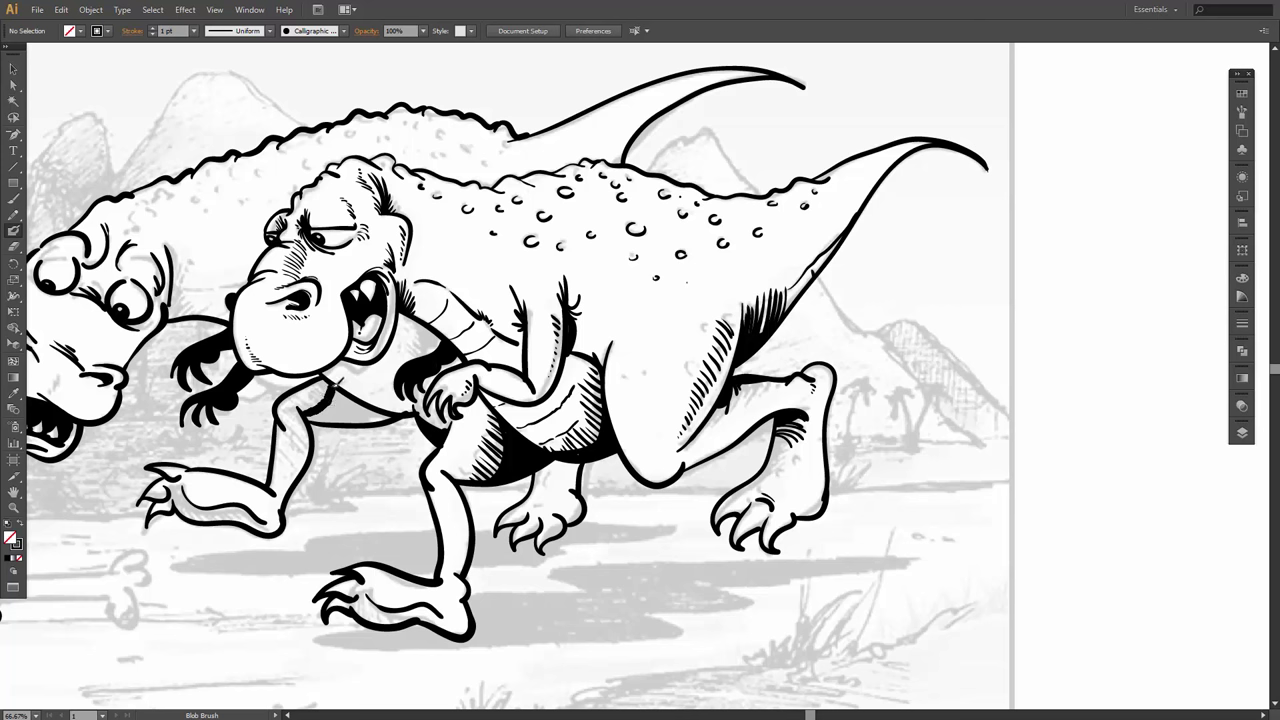
pyautogui.moveTo(326, 403)
pyautogui.mouseDown()
pyautogui.moveTo(312, 419)
pyautogui.moveTo(340, 401)
pyautogui.moveTo(395, 412)
pyautogui.moveTo(336, 416)
pyautogui.moveTo(348, 408)
pyautogui.mouseUp()
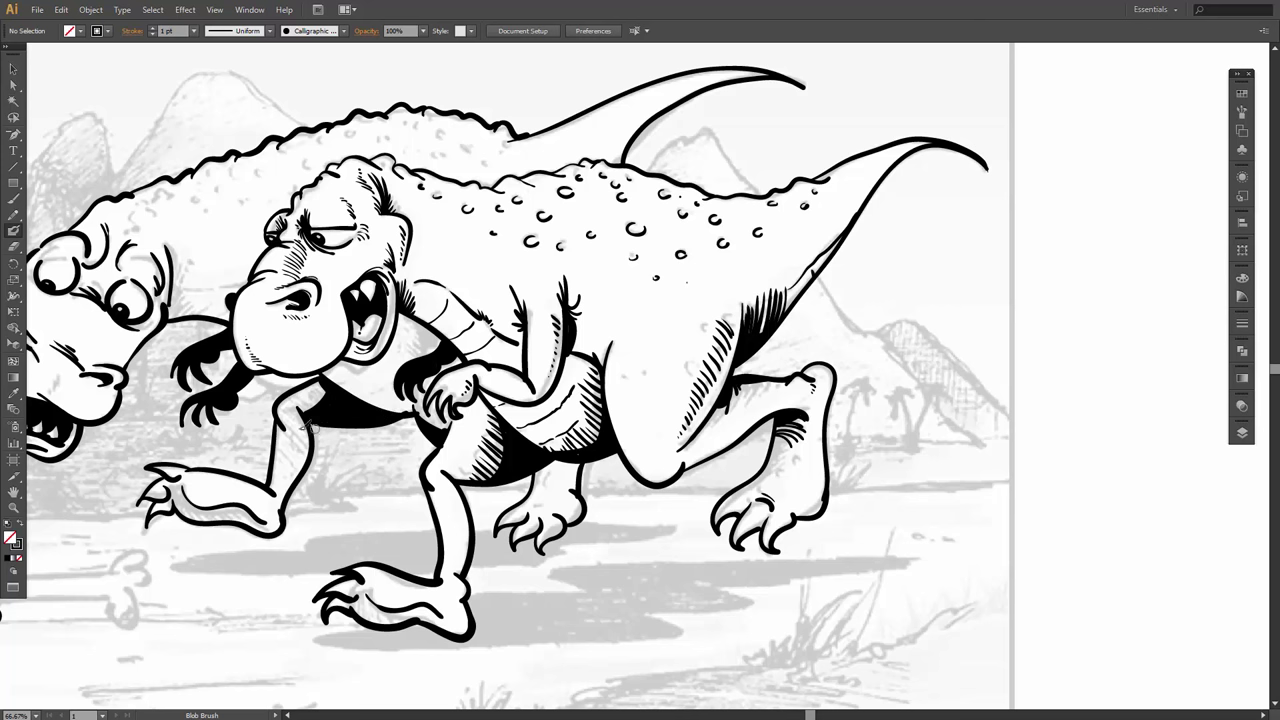
# Ink the crease lines below the front dinosaur's jaw and across its throat and chest with the Paintbrush.
pyautogui.press('b')
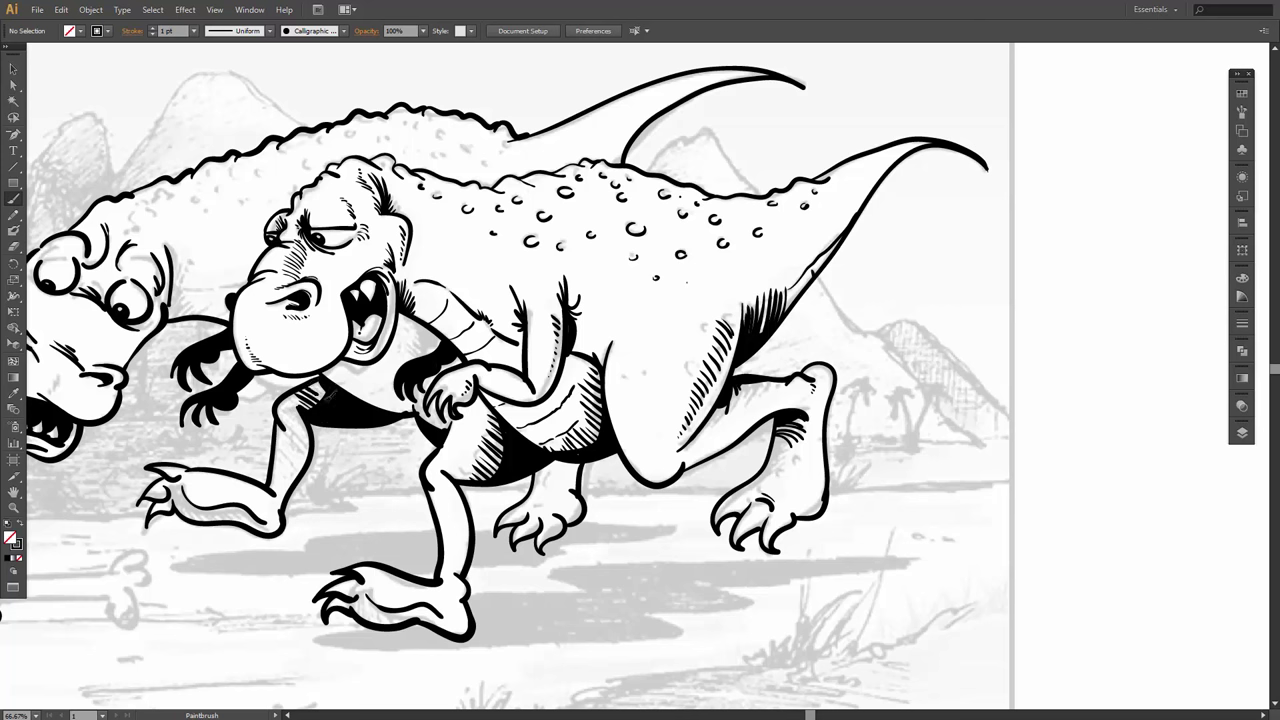
pyautogui.moveTo(326, 397)
pyautogui.mouseDown()
pyautogui.moveTo(319, 377)
pyautogui.moveTo(364, 370)
pyautogui.mouseUp()
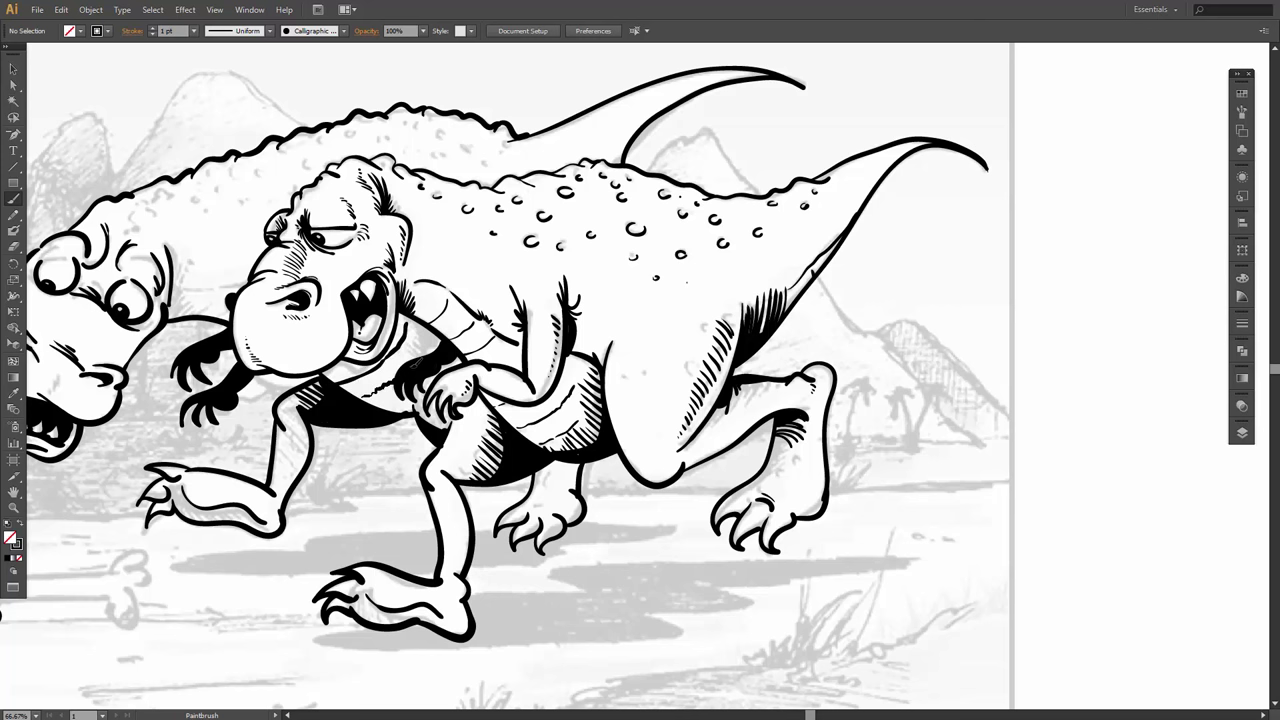
pyautogui.moveTo(416, 363); pyautogui.dragTo(430, 336)
pyautogui.moveTo(411, 387); pyautogui.dragTo(398, 410)
# Hatch the foot of the planted front leg, the two trailing feet and the crease at the top of the big thigh.
pyautogui.moveTo(342, 599); pyautogui.dragTo(354, 608)
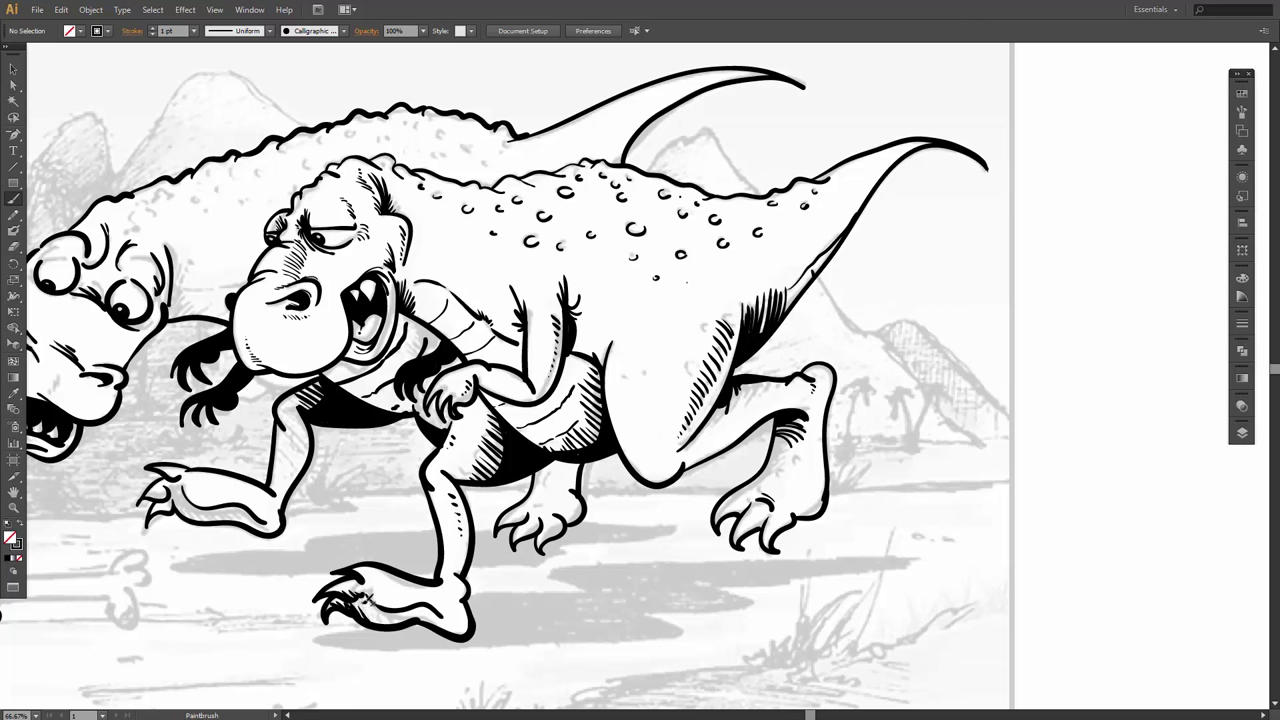
pyautogui.moveTo(364, 602)
pyautogui.mouseDown()
pyautogui.moveTo(380, 618)
pyautogui.moveTo(438, 620)
pyautogui.mouseUp()
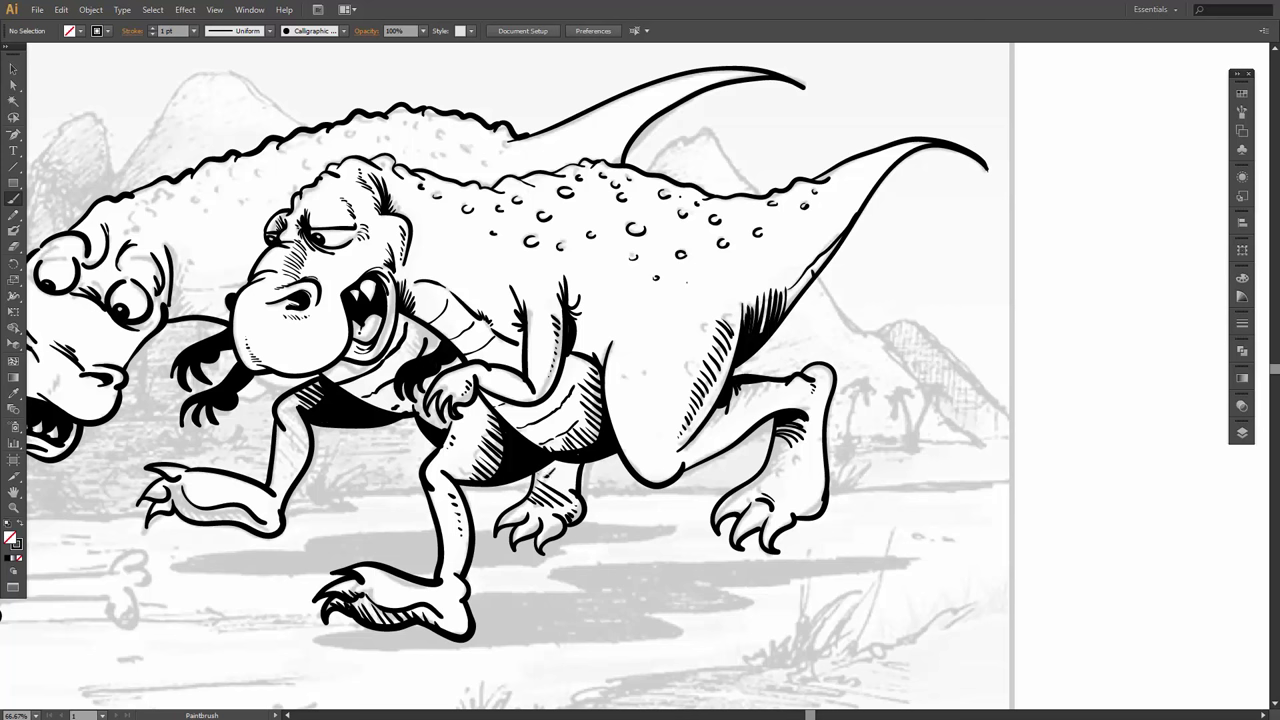
pyautogui.moveTo(538, 477)
pyautogui.mouseDown()
pyautogui.moveTo(573, 493)
pyautogui.moveTo(562, 467)
pyautogui.moveTo(577, 468)
pyautogui.mouseUp()
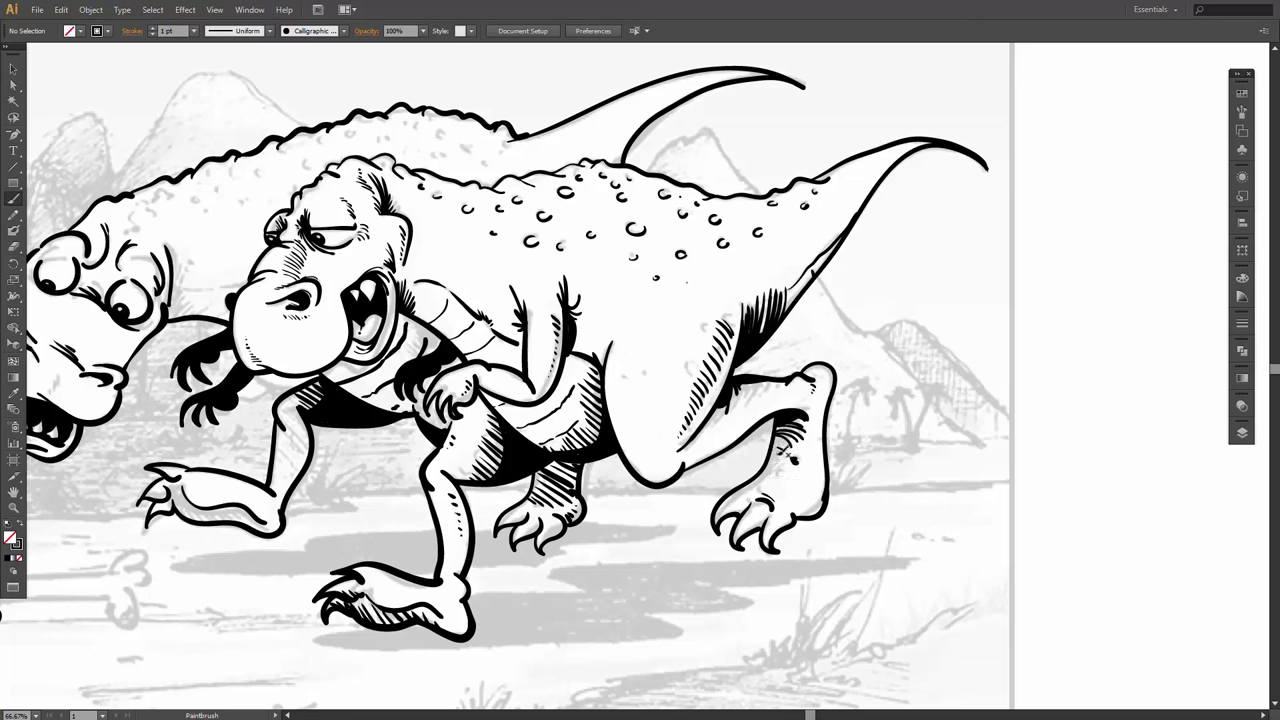
pyautogui.moveTo(776, 457); pyautogui.dragTo(798, 487)
pyautogui.moveTo(603, 333); pyautogui.dragTo(609, 355)
# Hatch the sole of the raised forward foot and add short shading marks along the back of its leg.
pyautogui.press('space')
pyautogui.moveTo(260, 500); pyautogui.dragTo(436, 498)
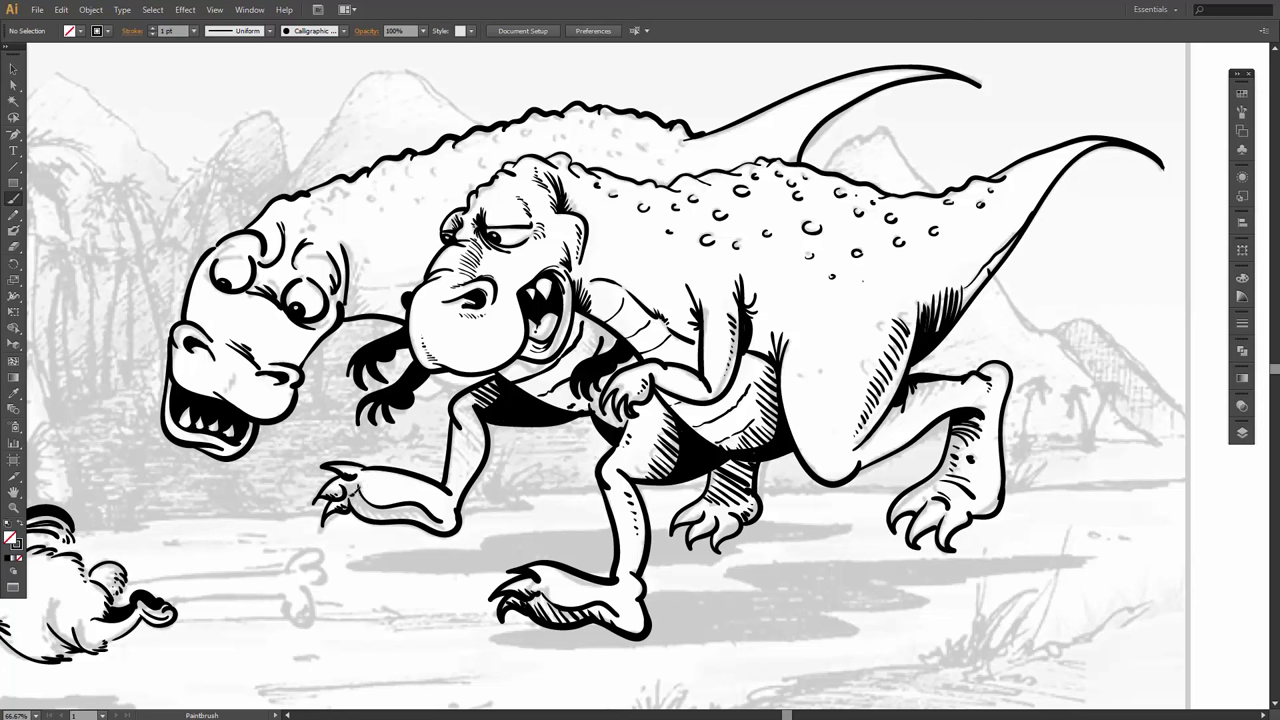
pyautogui.moveTo(359, 497)
pyautogui.mouseDown()
pyautogui.moveTo(374, 516)
pyautogui.moveTo(438, 522)
pyautogui.mouseUp()
pyautogui.moveTo(476, 428); pyautogui.dragTo(486, 442)
pyautogui.moveTo(478, 434); pyautogui.dragTo(484, 453)
pyautogui.moveTo(472, 448); pyautogui.dragTo(482, 460)
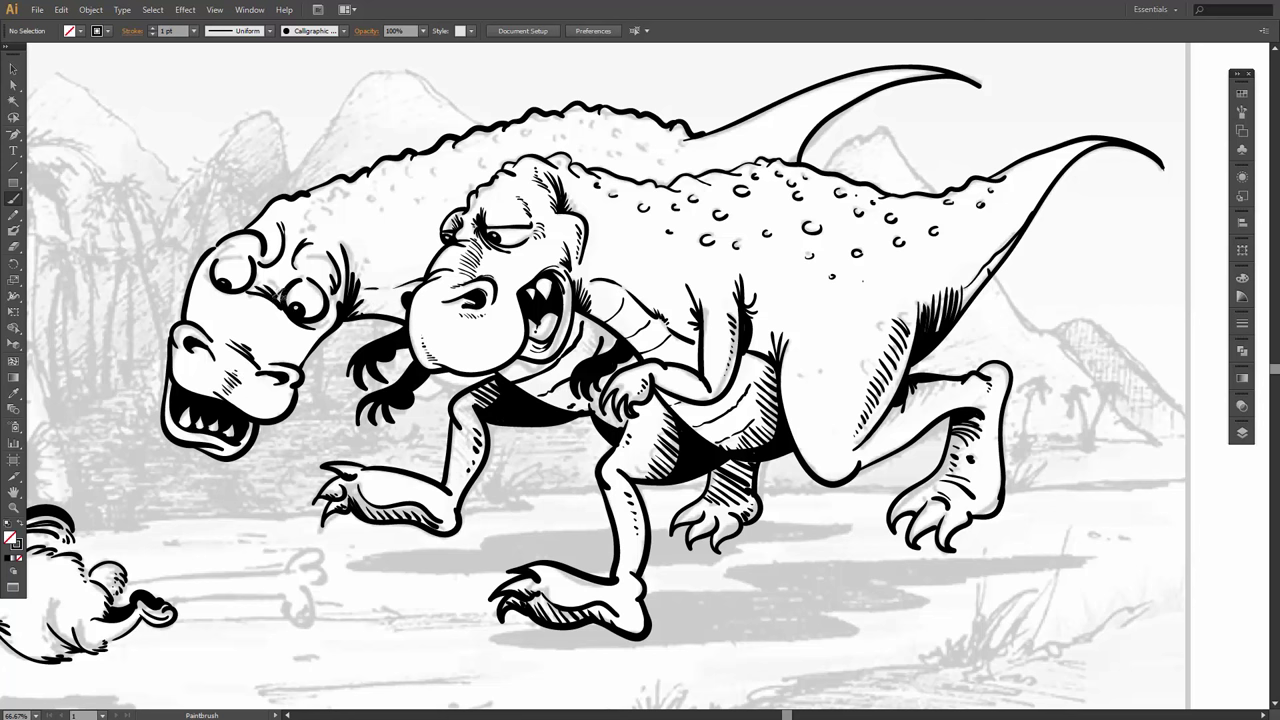
# Hatch the rear dinosaur's brows and snout and ink the skin bumps along its neck and back.
pyautogui.moveTo(272, 289); pyautogui.dragTo(284, 278)
pyautogui.moveTo(336, 246); pyautogui.dragTo(322, 253)
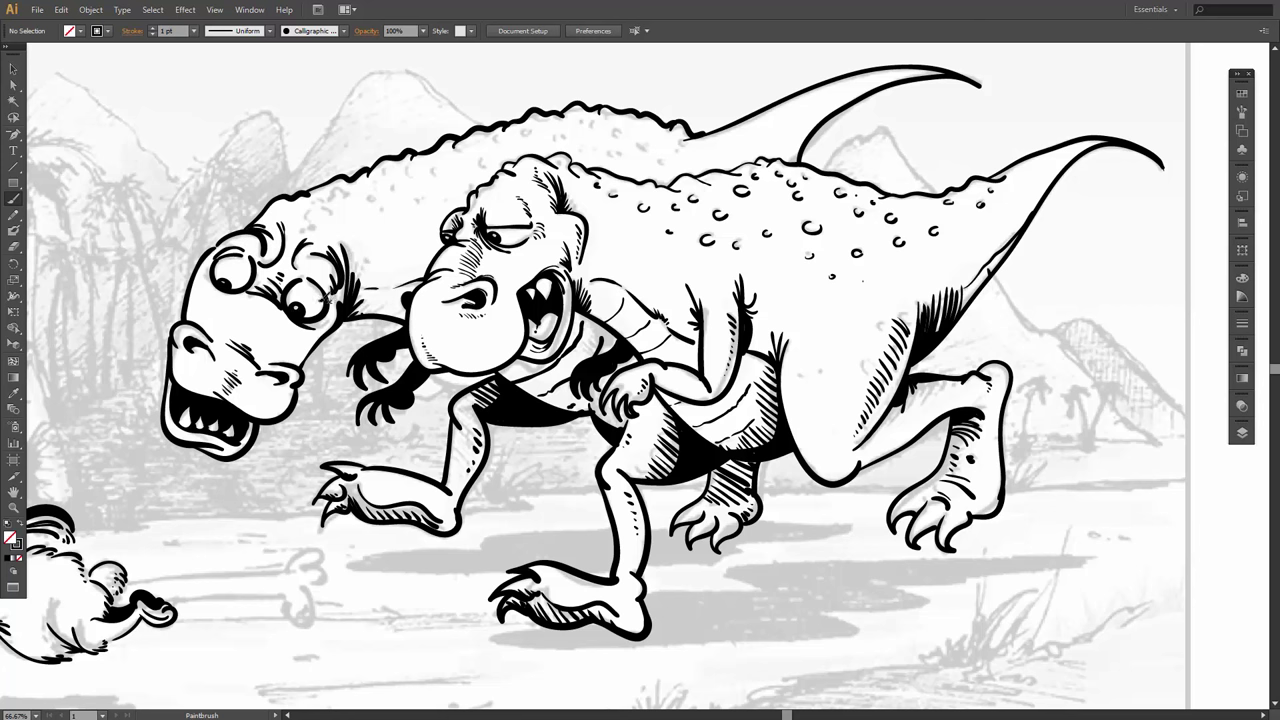
pyautogui.moveTo(367, 200)
pyautogui.mouseDown()
pyautogui.moveTo(329, 213)
pyautogui.moveTo(391, 194)
pyautogui.moveTo(389, 174)
pyautogui.moveTo(411, 170)
pyautogui.moveTo(421, 186)
pyautogui.moveTo(439, 171)
pyautogui.mouseUp()
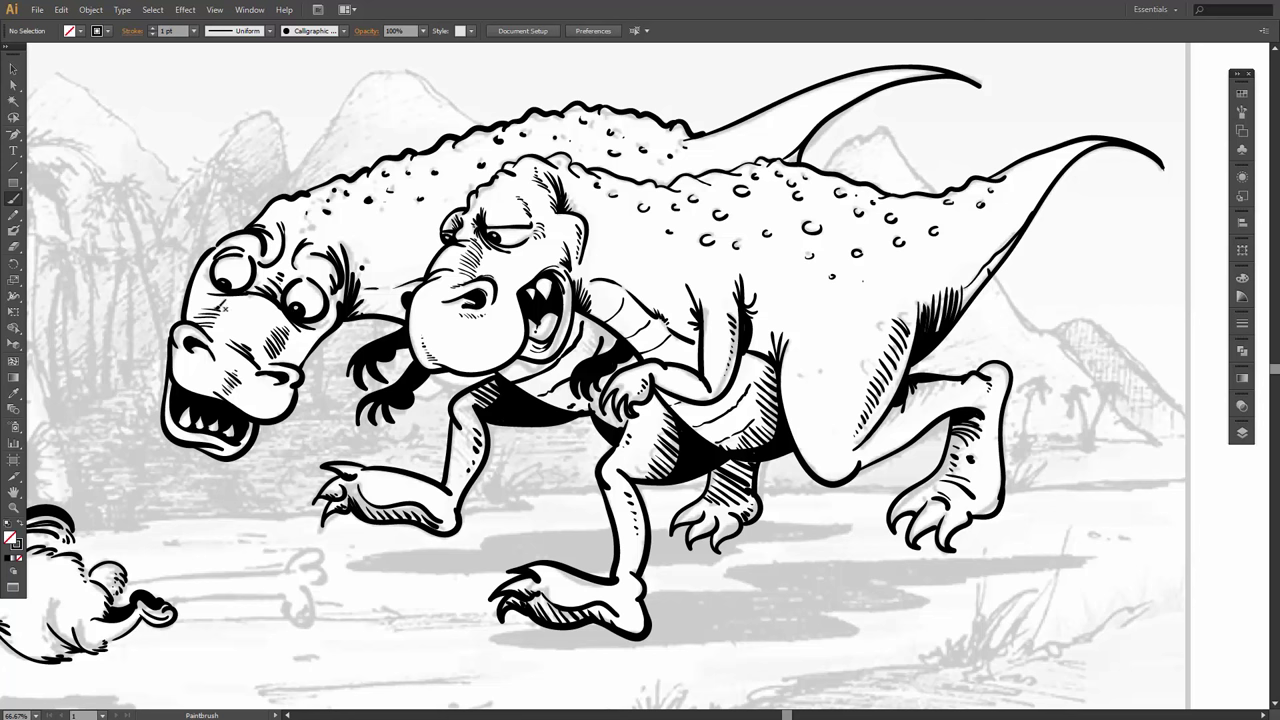
pyautogui.moveTo(222, 303); pyautogui.dragTo(203, 309)
pyautogui.moveTo(232, 292); pyautogui.dragTo(204, 278)
# Ink short fur strokes on the rabbit's belly, haunch and rear beside the tail with the Paintbrush.
pyautogui.moveTo(530, 516); pyautogui.dragTo(659, 419)
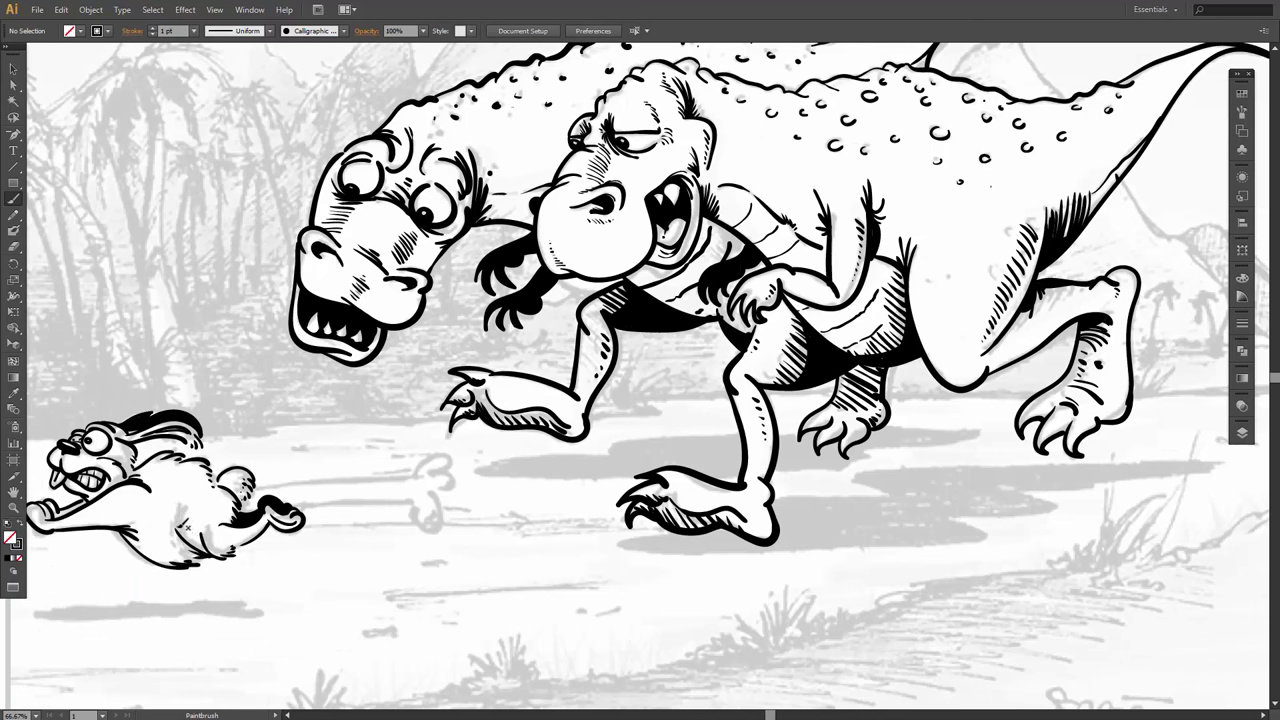
pyautogui.moveTo(182, 534)
pyautogui.mouseDown()
pyautogui.moveTo(187, 521)
pyautogui.moveTo(231, 535)
pyautogui.mouseUp()
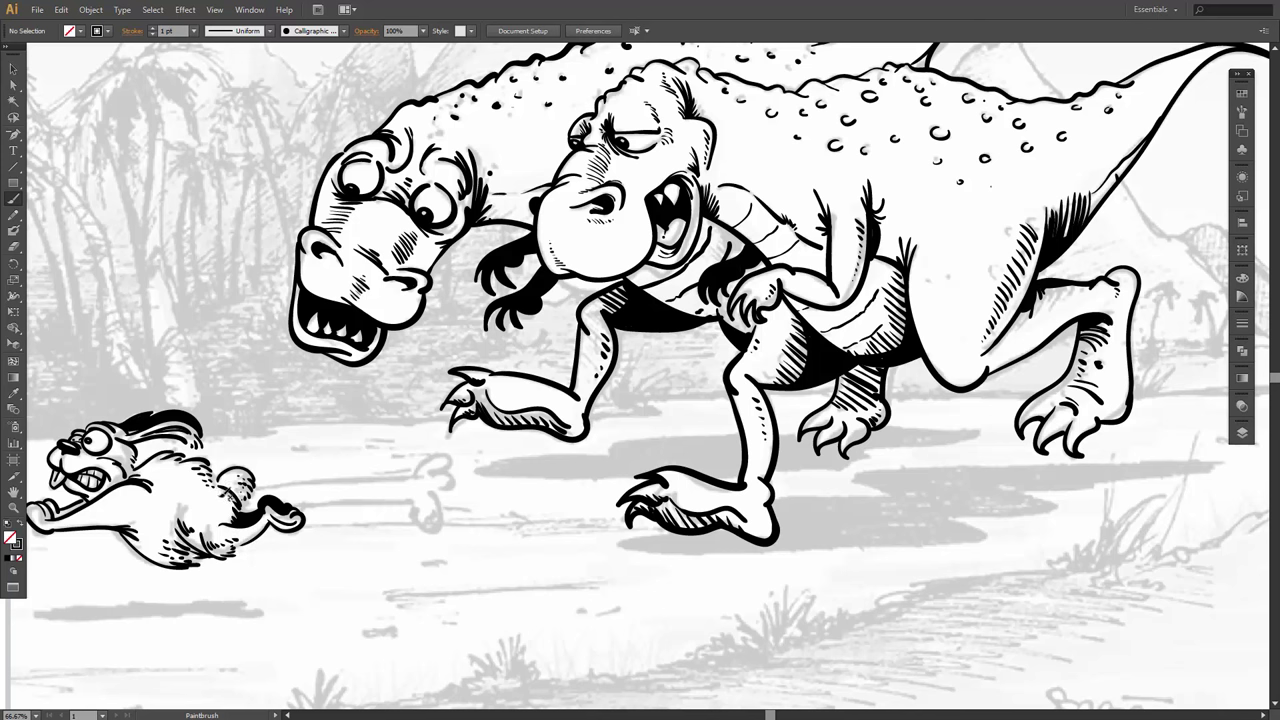
pyautogui.moveTo(222, 489); pyautogui.dragTo(236, 503)
# Paint the rabbit's ground shadow as a thin, solid black flat shape with the Blob Brush.
pyautogui.hotkey('ctrl', '=')
pyautogui.hotkey('ctrl', '-')
pyautogui.hotkey('ctrl', '-')
pyautogui.hotkey('ctrl', '-')
pyautogui.hotkey('ctrl', '-')
pyautogui.hotkey('ctrl', '-')
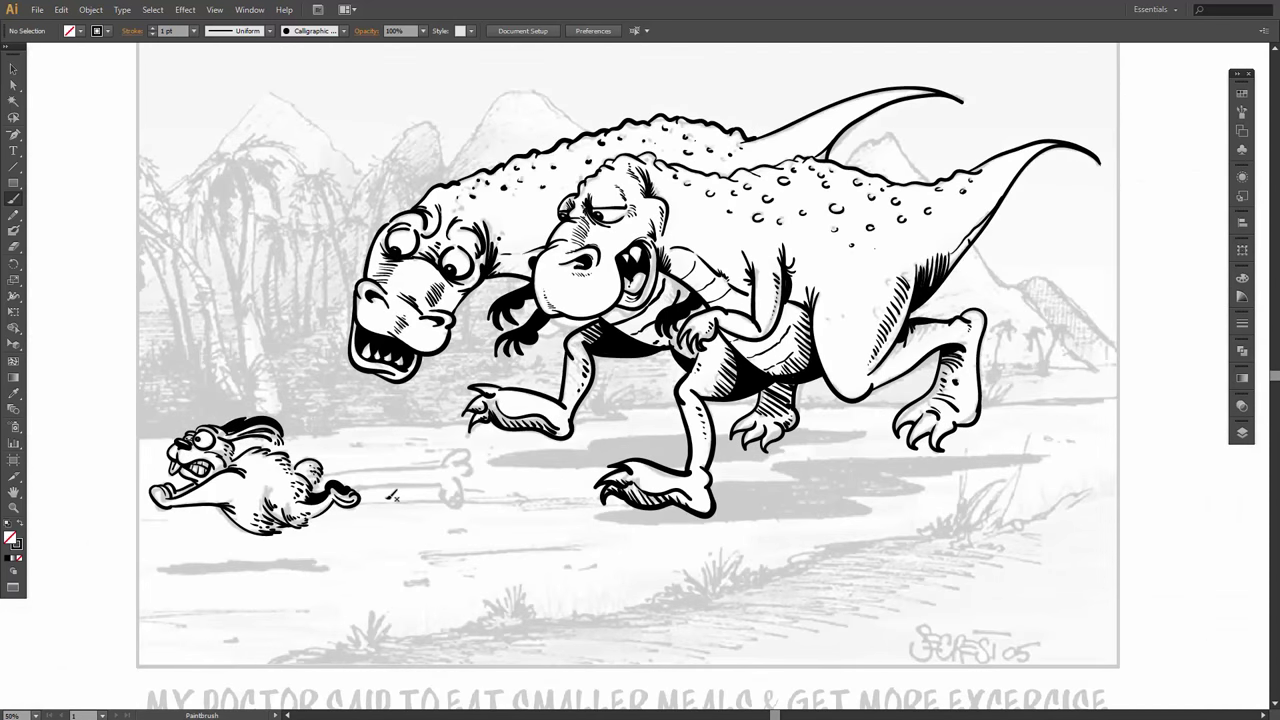
pyautogui.hotkey('shift', 'b')
pyautogui.moveTo(256, 560)
pyautogui.mouseDown()
pyautogui.moveTo(166, 566)
pyautogui.moveTo(340, 561)
pyautogui.moveTo(265, 558)
pyautogui.mouseUp()
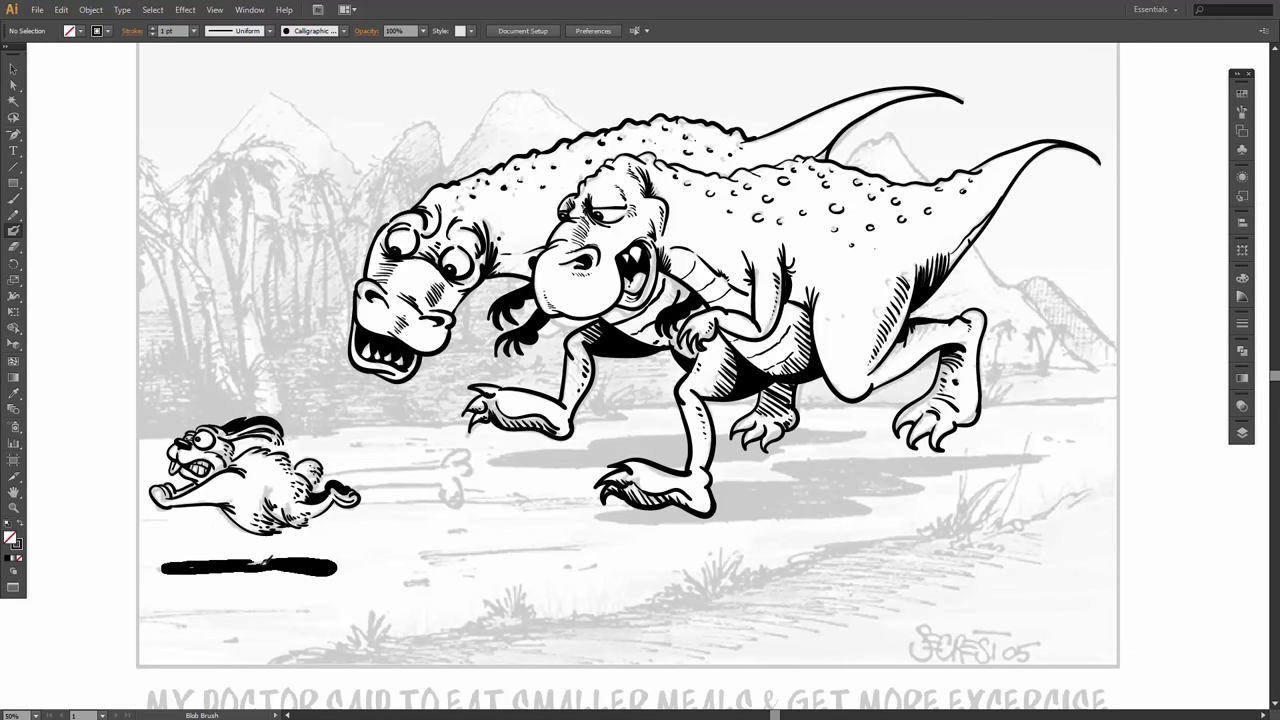
pyautogui.moveTo(189, 567)
pyautogui.mouseDown()
pyautogui.moveTo(155, 571)
pyautogui.moveTo(177, 565)
pyautogui.mouseUp()
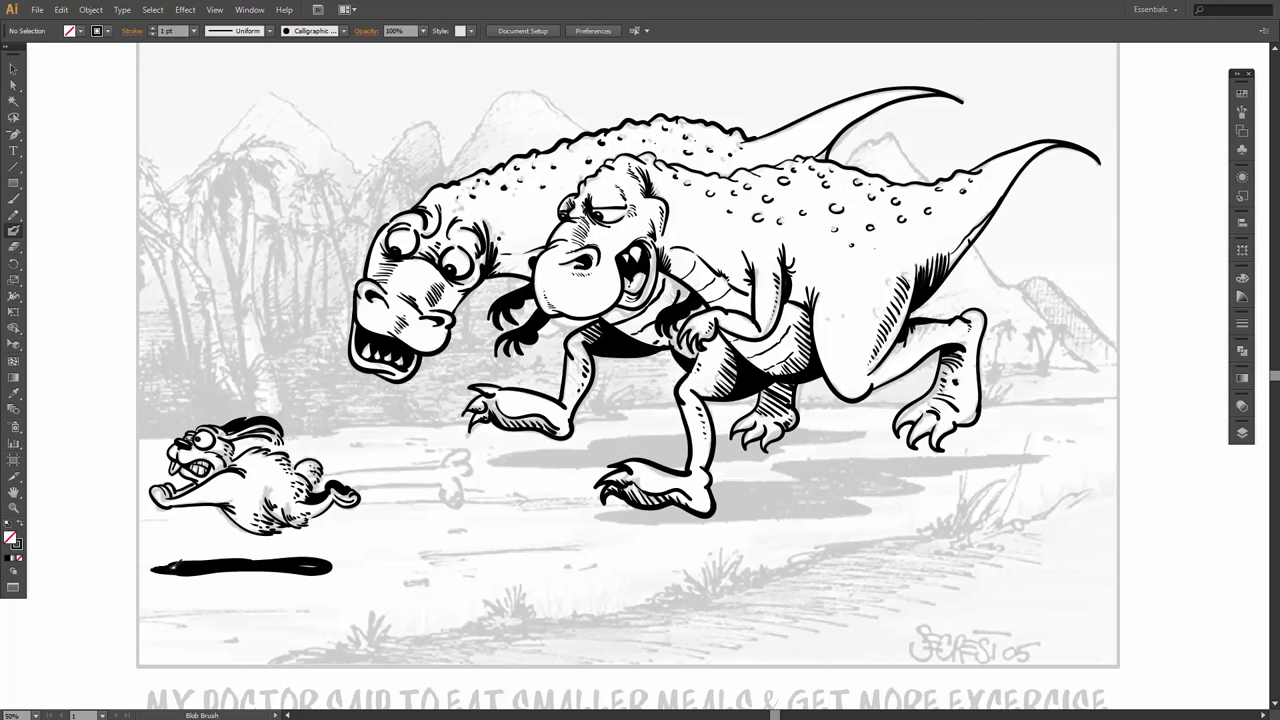
pyautogui.moveTo(304, 560)
pyautogui.mouseDown()
pyautogui.moveTo(346, 566)
pyautogui.moveTo(301, 568)
pyautogui.mouseUp()
# Outline the upper ground shadow behind the dinosaurs' planted leg and fill it solid black.
pyautogui.moveTo(584, 448)
pyautogui.mouseDown()
pyautogui.moveTo(490, 451)
pyautogui.moveTo(585, 461)
pyautogui.moveTo(600, 455)
pyautogui.moveTo(585, 447)
pyautogui.moveTo(602, 447)
pyautogui.moveTo(524, 447)
pyautogui.moveTo(681, 436)
pyautogui.mouseUp()
pyautogui.moveTo(541, 455)
pyautogui.mouseDown()
pyautogui.moveTo(552, 452)
pyautogui.moveTo(530, 454)
pyautogui.moveTo(636, 445)
pyautogui.moveTo(670, 457)
pyautogui.moveTo(640, 440)
pyautogui.moveTo(752, 462)
pyautogui.moveTo(886, 428)
pyautogui.moveTo(788, 435)
pyautogui.mouseUp()
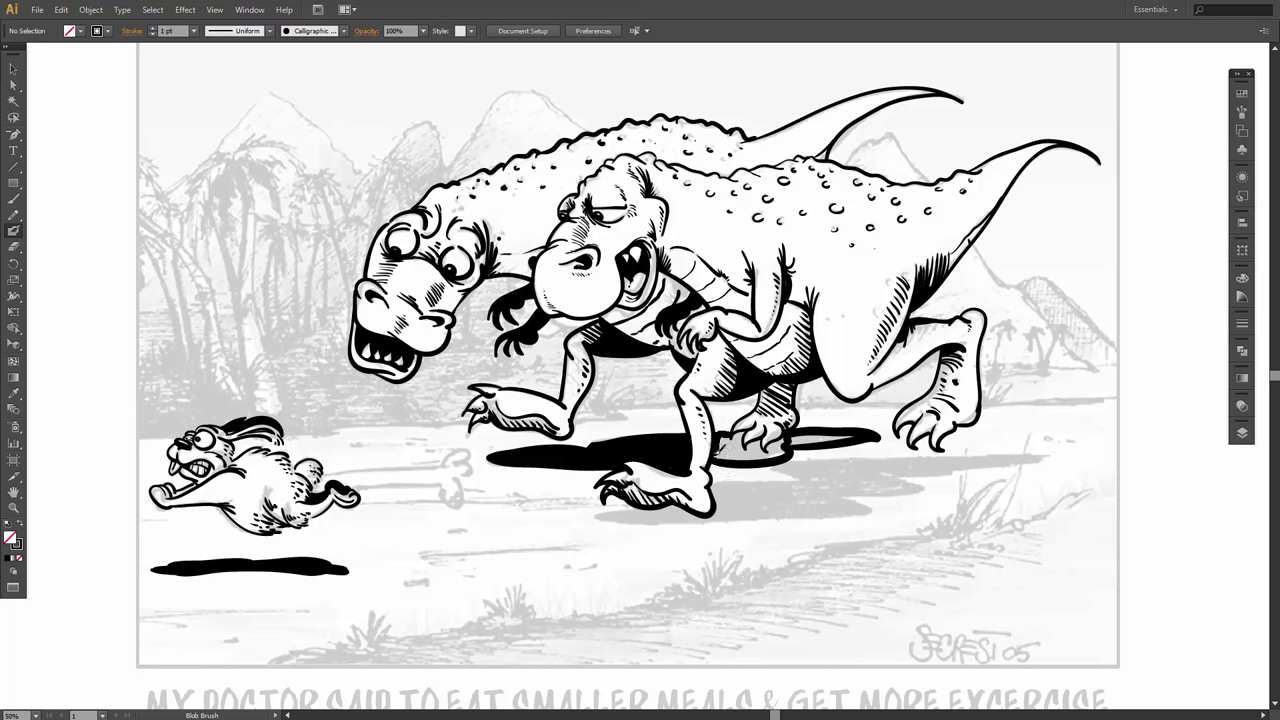
pyautogui.moveTo(721, 450)
pyautogui.mouseDown()
pyautogui.moveTo(743, 432)
pyautogui.moveTo(741, 455)
pyautogui.moveTo(760, 440)
pyautogui.moveTo(766, 452)
pyautogui.mouseUp()
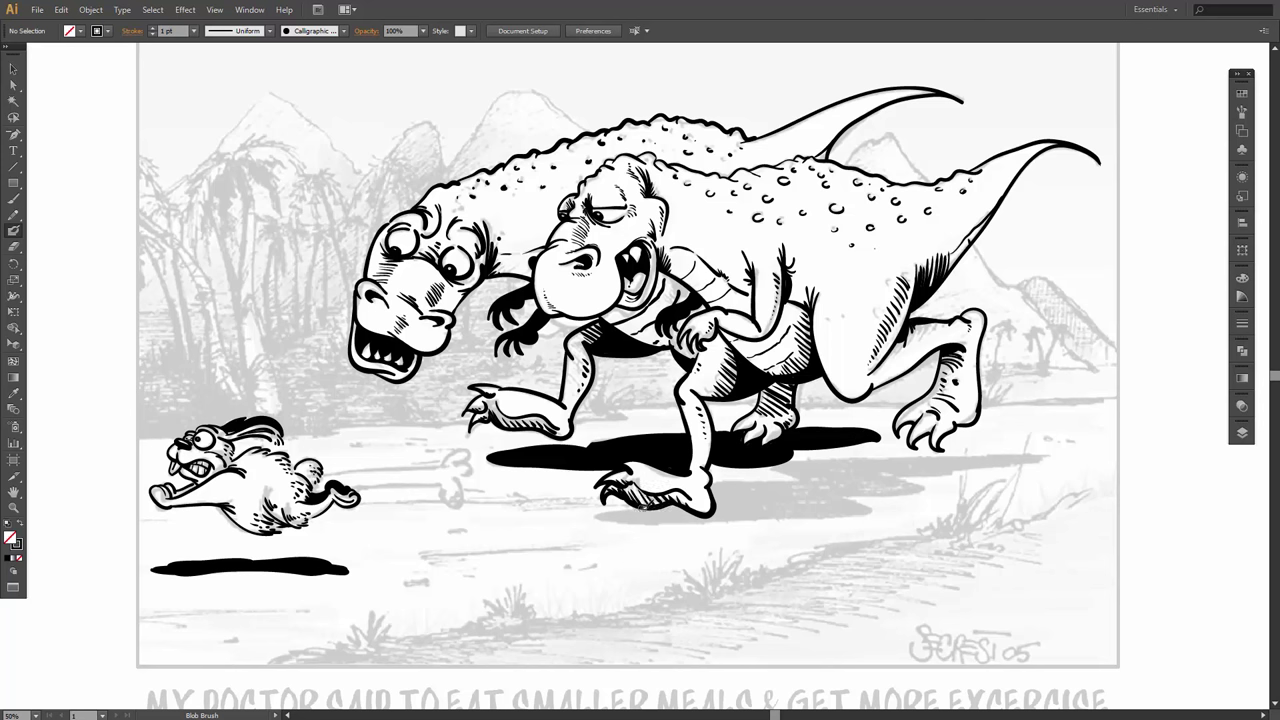
# Outline the lower ground shadow with its scalloped trailing edge under the dinosaurs' planted foot and fill it solid black.
pyautogui.moveTo(565, 513)
pyautogui.mouseDown()
pyautogui.moveTo(695, 531)
pyautogui.moveTo(808, 523)
pyautogui.moveTo(718, 515)
pyautogui.moveTo(860, 517)
pyautogui.moveTo(885, 505)
pyautogui.moveTo(822, 495)
pyautogui.moveTo(929, 479)
pyautogui.moveTo(845, 466)
pyautogui.moveTo(927, 479)
pyautogui.moveTo(891, 484)
pyautogui.moveTo(956, 469)
pyautogui.mouseUp()
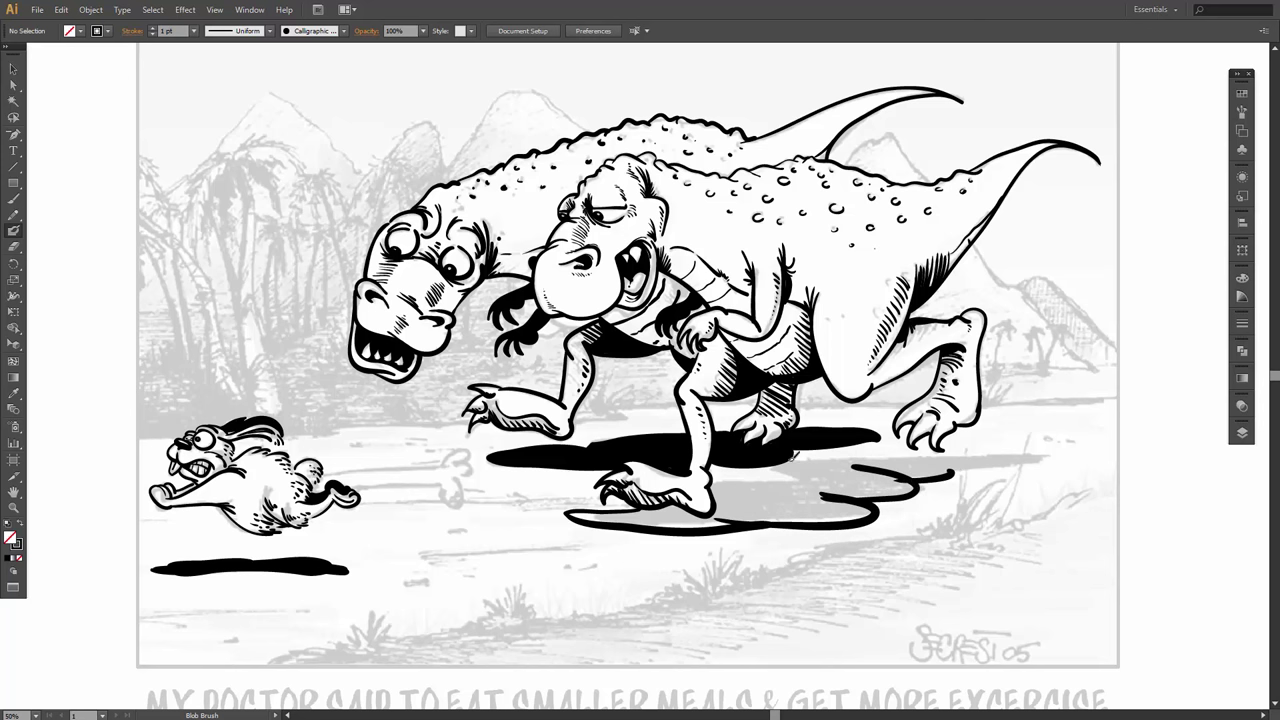
pyautogui.moveTo(788, 458)
pyautogui.mouseDown()
pyautogui.moveTo(1054, 459)
pyautogui.moveTo(860, 468)
pyautogui.mouseUp()
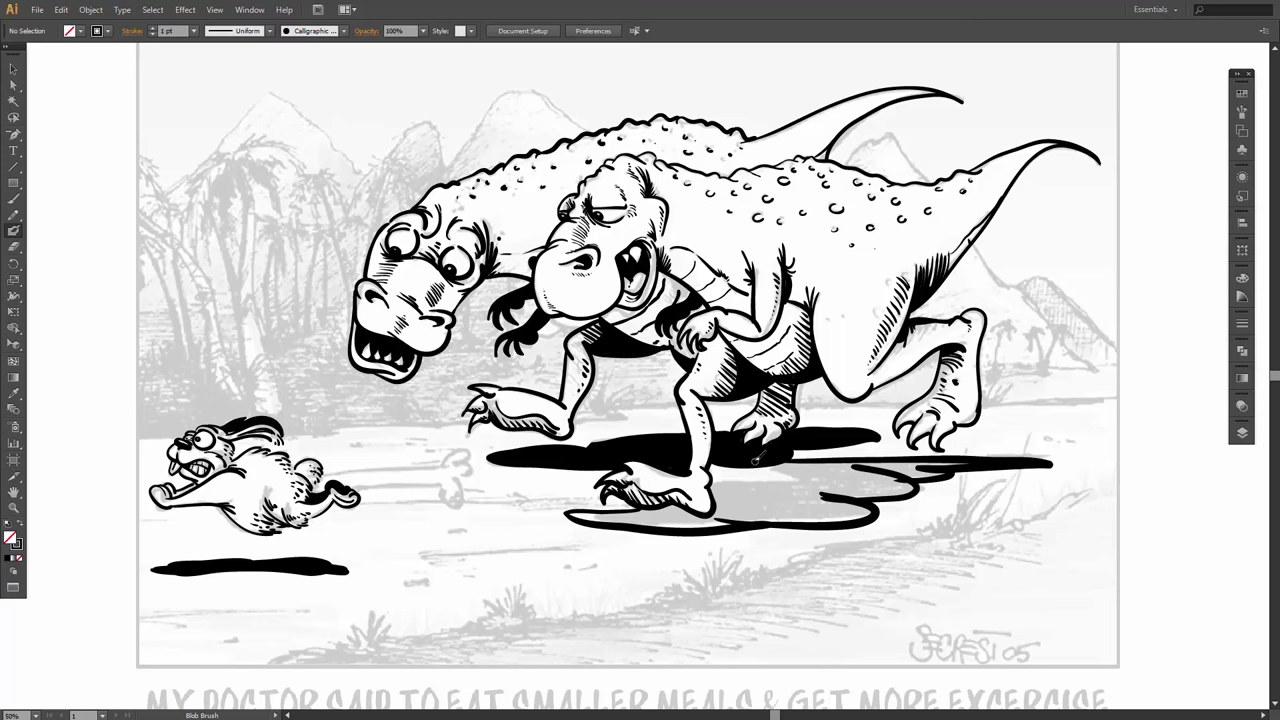
pyautogui.moveTo(756, 456); pyautogui.dragTo(812, 485)
pyautogui.moveTo(716, 480); pyautogui.dragTo(818, 490)
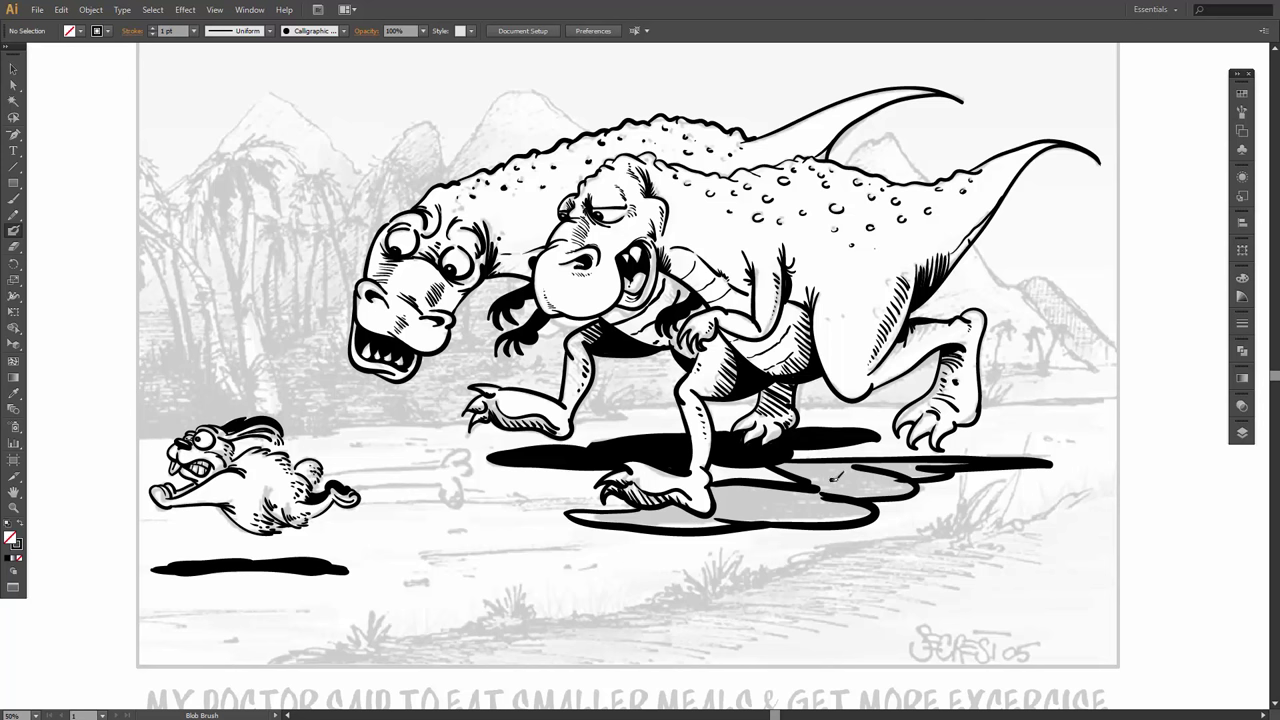
pyautogui.moveTo(834, 477); pyautogui.dragTo(784, 464)
pyautogui.moveTo(795, 463)
pyautogui.mouseDown()
pyautogui.moveTo(903, 460)
pyautogui.moveTo(918, 474)
pyautogui.moveTo(964, 458)
pyautogui.moveTo(906, 486)
pyautogui.moveTo(824, 484)
pyautogui.moveTo(834, 469)
pyautogui.moveTo(878, 476)
pyautogui.mouseUp()
pyautogui.moveTo(729, 497)
pyautogui.mouseDown()
pyautogui.moveTo(814, 498)
pyautogui.moveTo(716, 514)
pyautogui.moveTo(855, 516)
pyautogui.moveTo(831, 498)
pyautogui.moveTo(847, 509)
pyautogui.mouseUp()
pyautogui.moveTo(606, 504)
pyautogui.mouseDown()
pyautogui.moveTo(574, 512)
pyautogui.moveTo(654, 520)
pyautogui.moveTo(609, 516)
pyautogui.moveTo(654, 507)
pyautogui.moveTo(674, 519)
pyautogui.moveTo(678, 508)
pyautogui.moveTo(711, 515)
pyautogui.mouseUp()
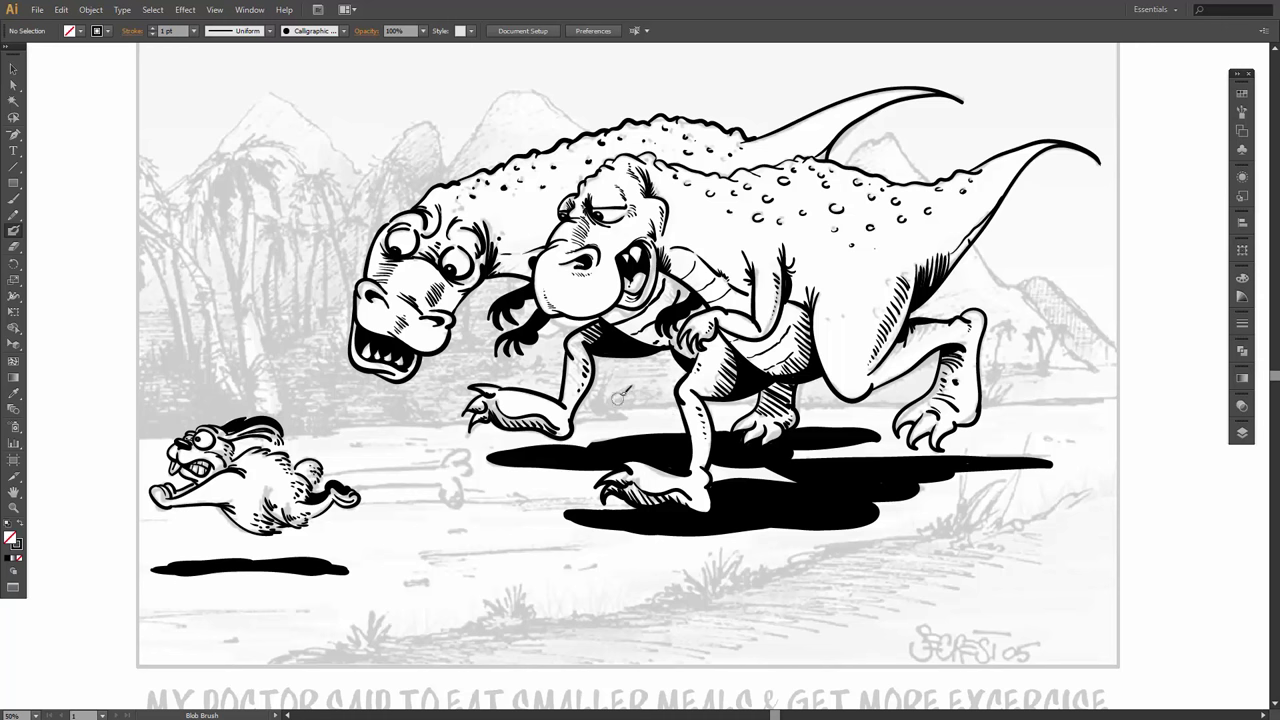
# Fill the rabbit's far front leg and paw solid black with the Blob Brush.
pyautogui.press('z')
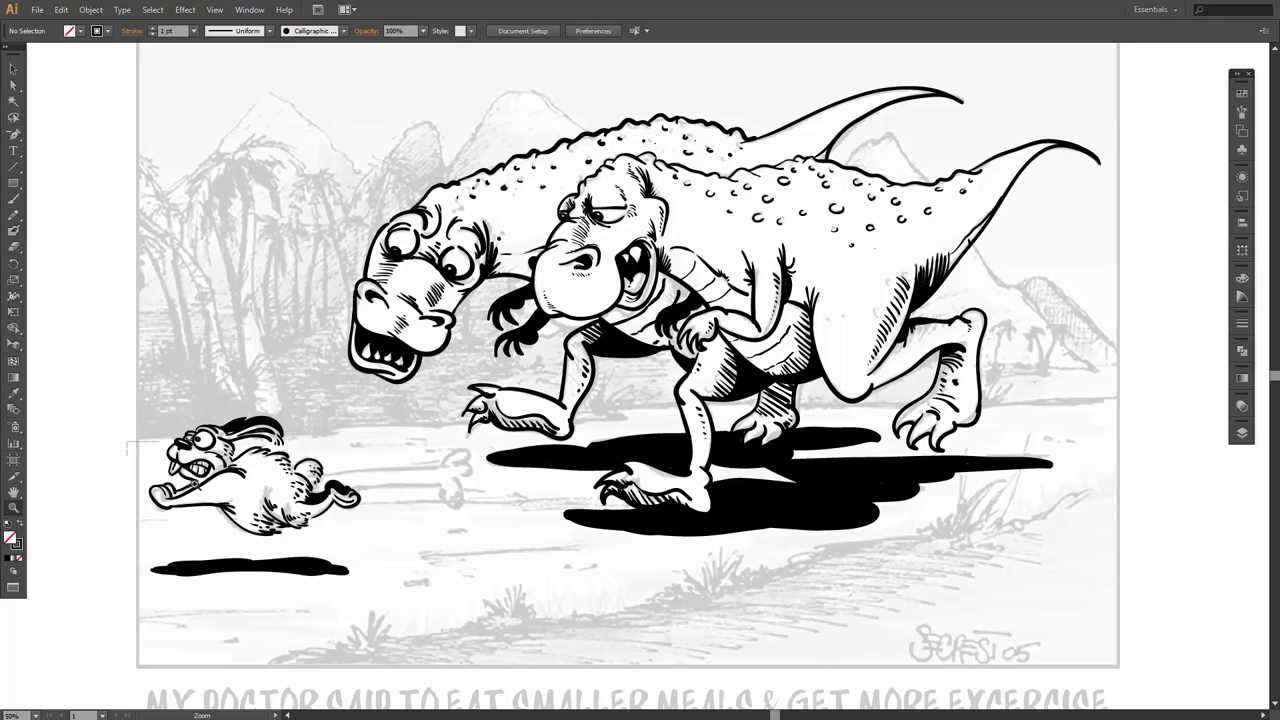
pyautogui.moveTo(120, 441); pyautogui.dragTo(316, 542)
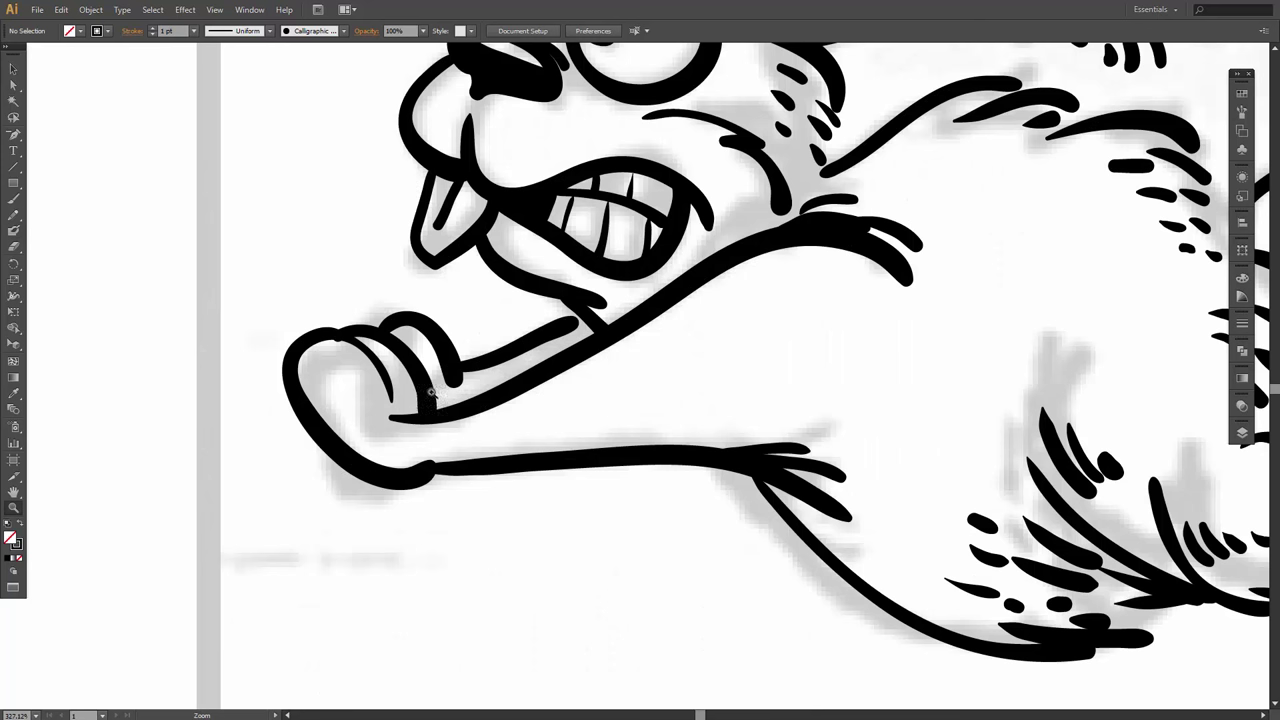
pyautogui.hotkey('shift', 'b')
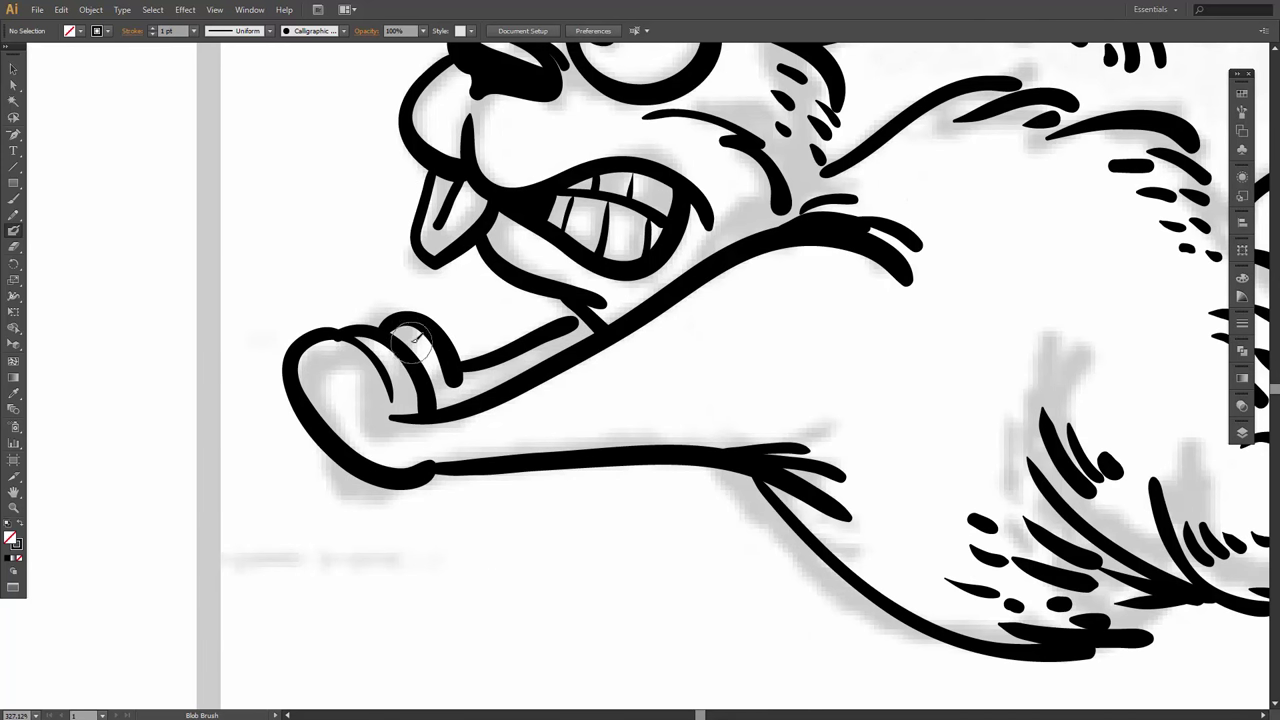
pyautogui.moveTo(412, 338)
pyautogui.mouseDown()
pyautogui.moveTo(450, 387)
pyautogui.moveTo(582, 332)
pyautogui.mouseUp()
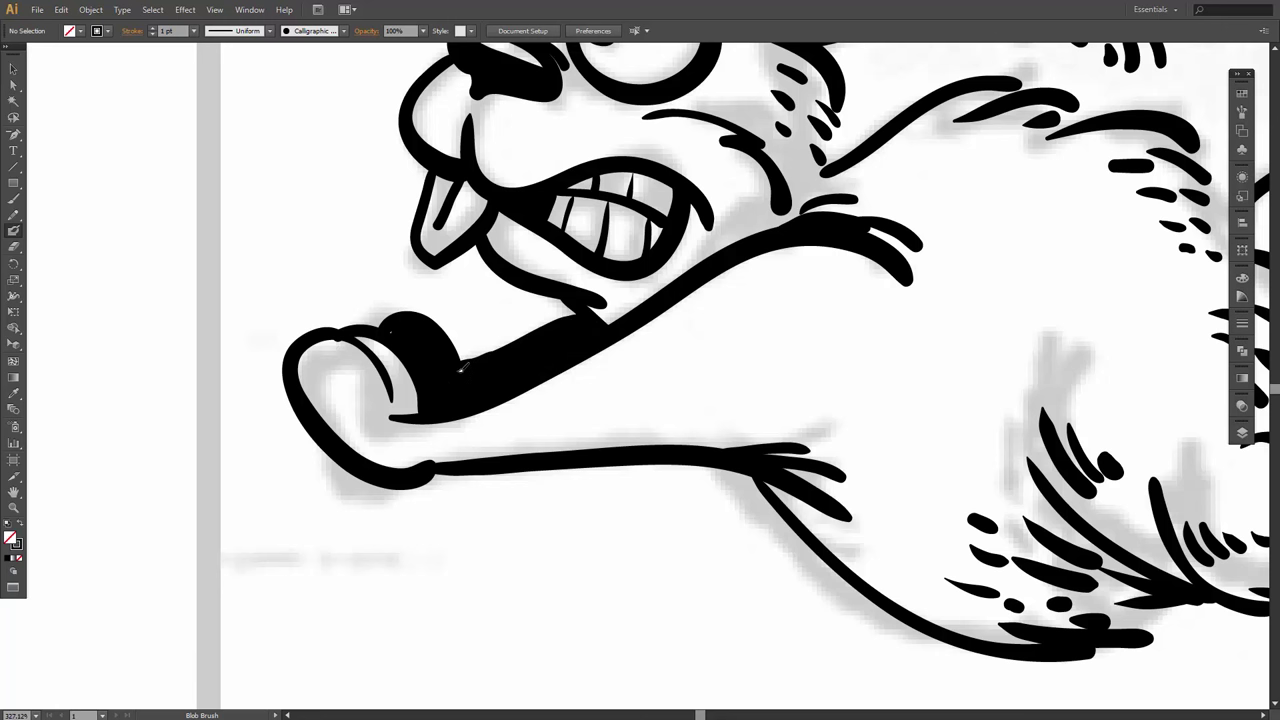
# Fill the shadow the front dinosaur's lower jaw casts on its throat solid black with the Blob Brush.
pyautogui.hotkey('ctrl', '-')
pyautogui.hotkey('ctrl', '-')
pyautogui.hotkey('ctrl', '-')
pyautogui.hotkey('ctrl', '-')
pyautogui.hotkey('ctrl', '-')
pyautogui.press('space')
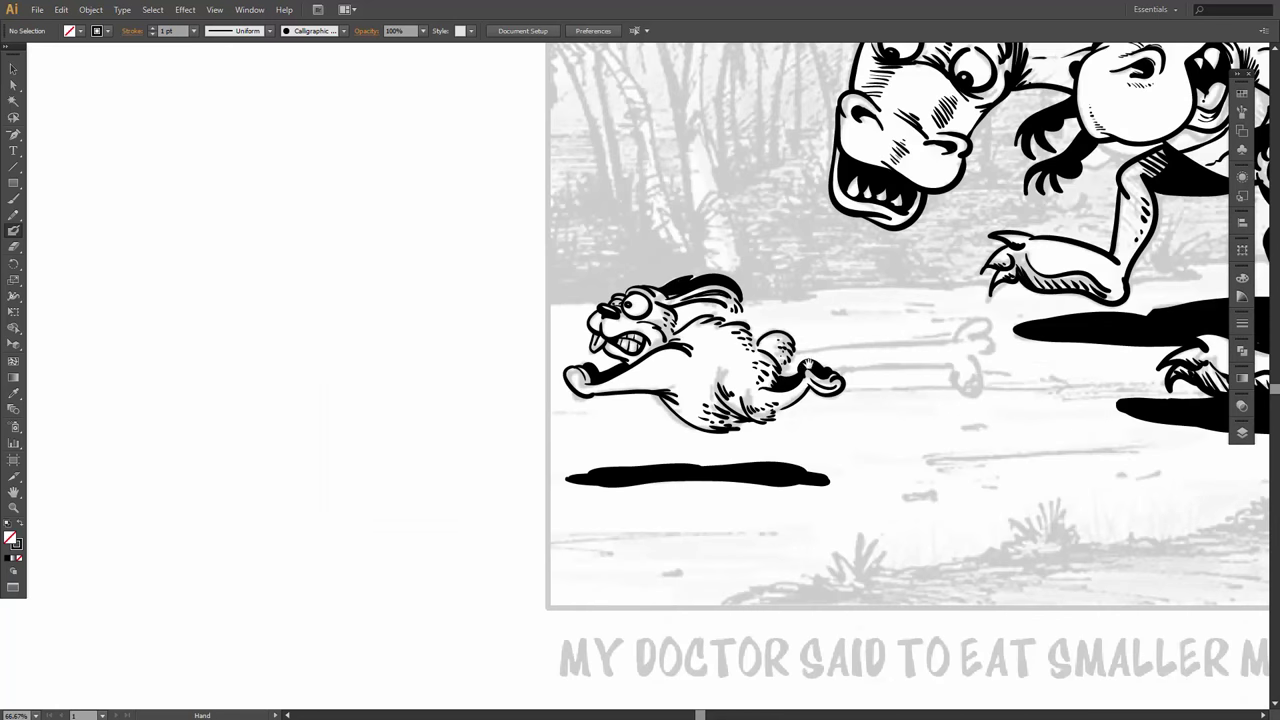
pyautogui.moveTo(760, 380)
pyautogui.mouseDown()
pyautogui.moveTo(474, 449)
pyautogui.moveTo(274, 477)
pyautogui.moveTo(189, 520)
pyautogui.mouseUp()
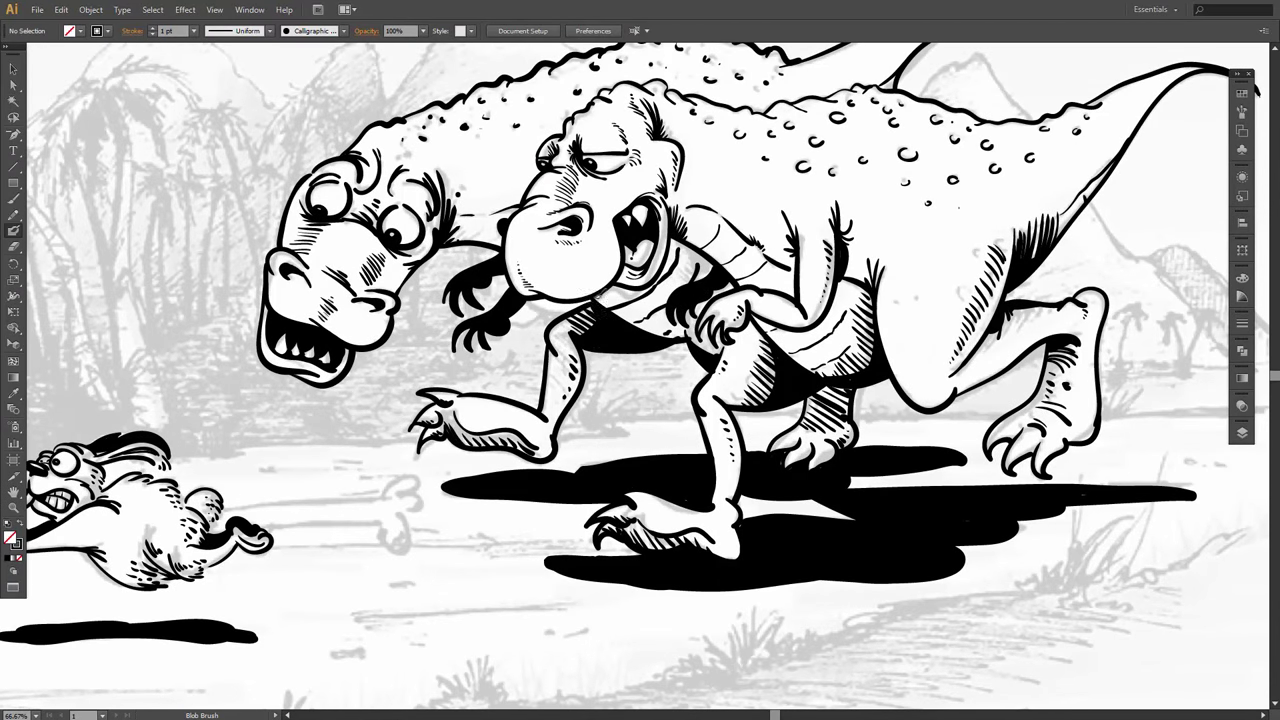
pyautogui.moveTo(653, 298)
pyautogui.mouseDown()
pyautogui.moveTo(689, 252)
pyautogui.moveTo(722, 263)
pyautogui.mouseUp()
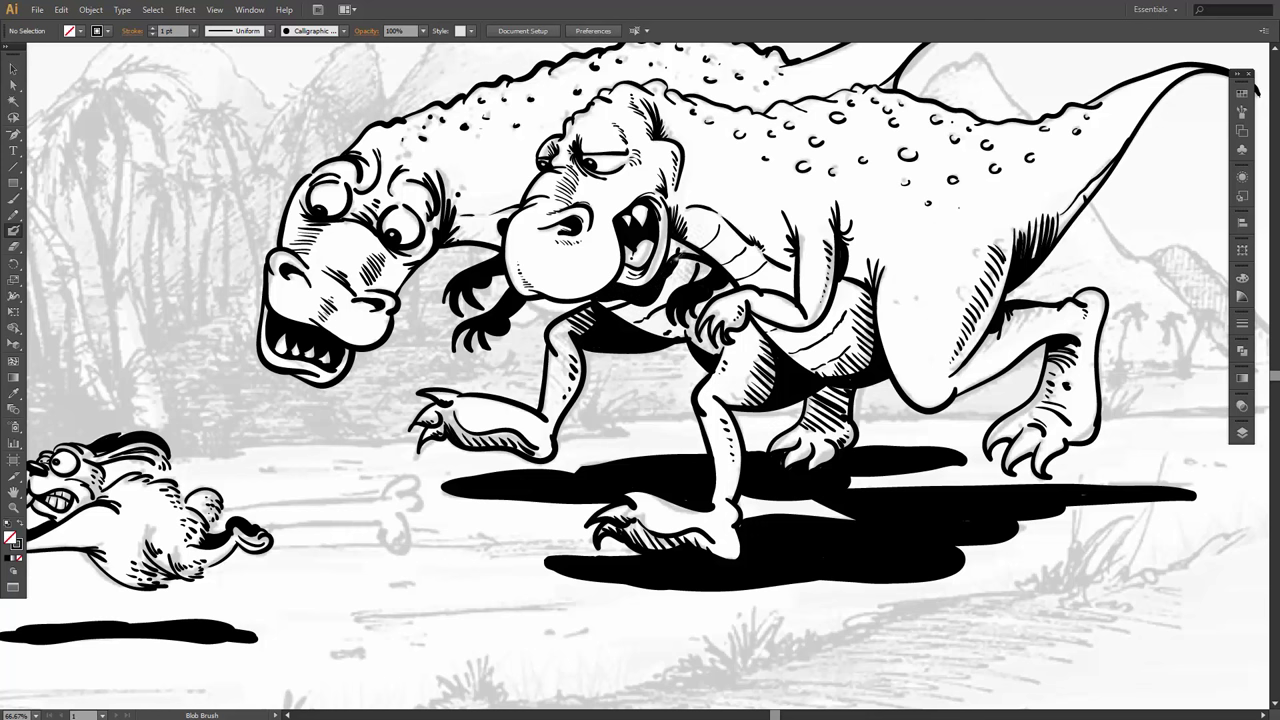
pyautogui.moveTo(676, 258)
pyautogui.mouseDown()
pyautogui.moveTo(684, 238)
pyautogui.moveTo(693, 247)
pyautogui.mouseUp()
pyautogui.hotkey('ctrl', '=')
pyautogui.moveTo(647, 316); pyautogui.dragTo(564, 428)
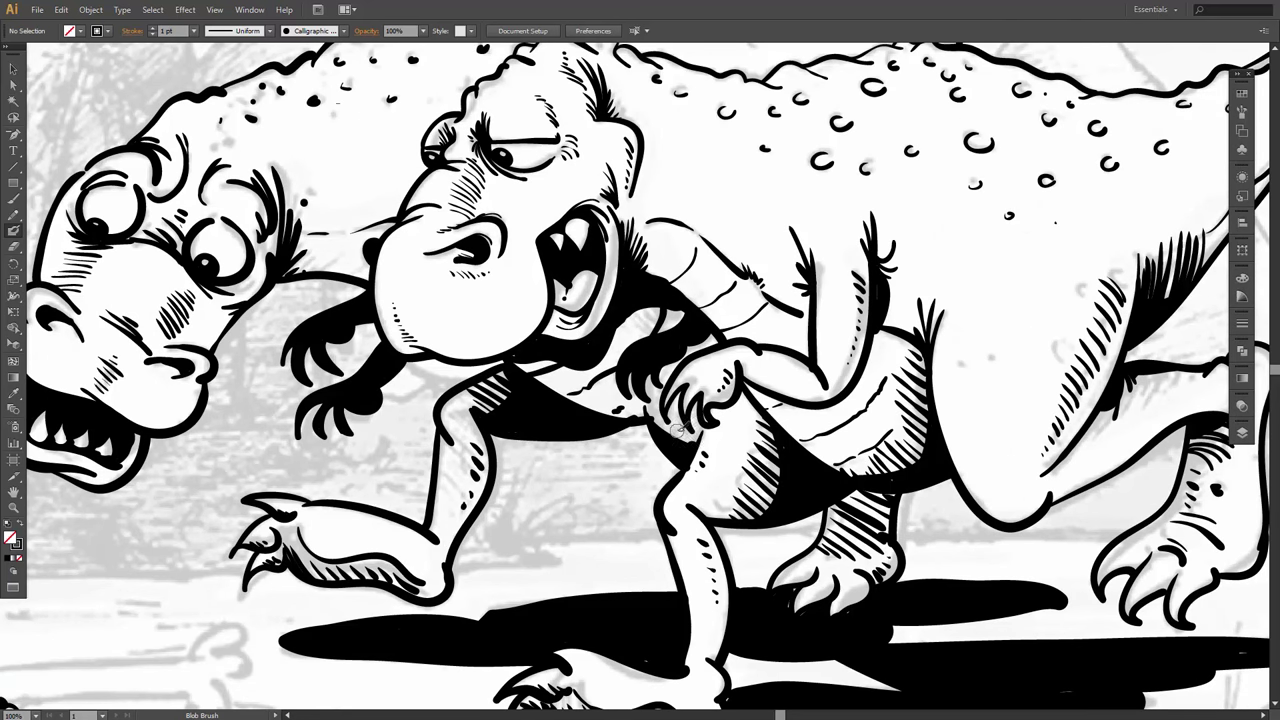
# Hatch the shaded throat and chest below the front dinosaur's jaw with Paintbrush strokes, redoing the first attempt.
pyautogui.press('b')
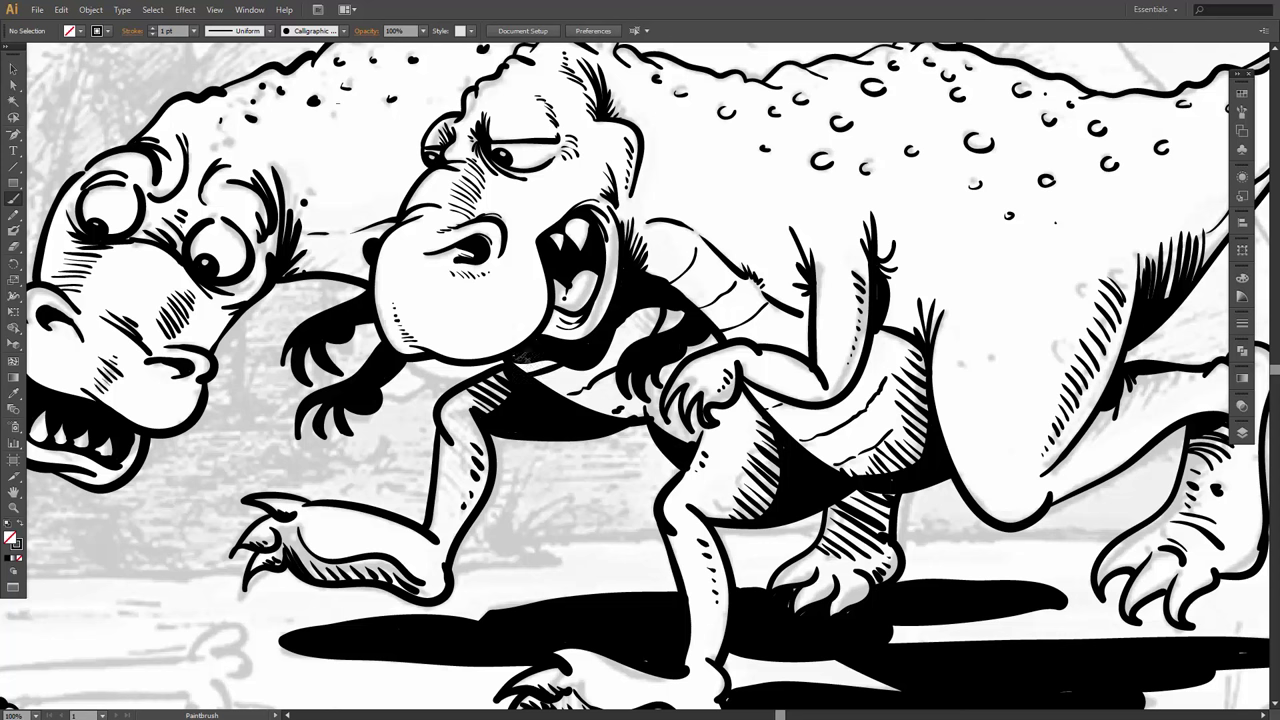
pyautogui.moveTo(534, 359)
pyautogui.mouseDown()
pyautogui.moveTo(550, 384)
pyautogui.moveTo(579, 389)
pyautogui.mouseUp()
pyautogui.press('v')
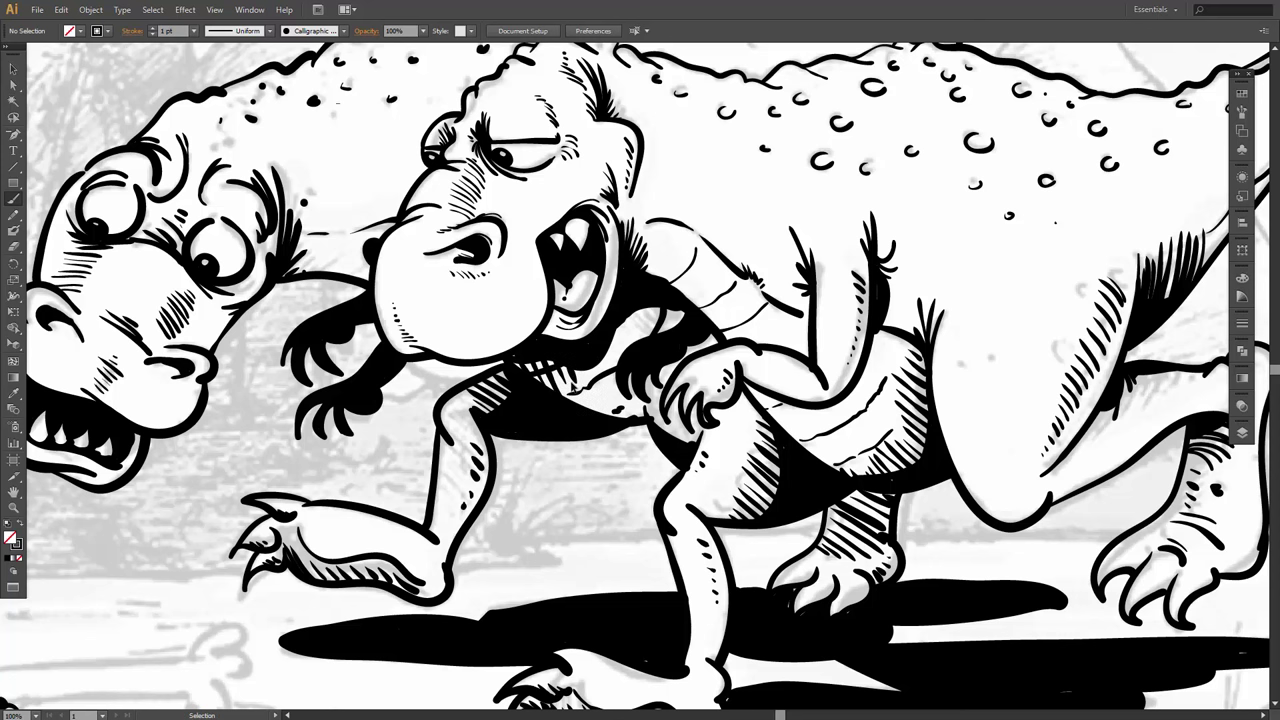
pyautogui.hotkey('ctrl', 'z')
pyautogui.moveTo(555, 363); pyautogui.dragTo(572, 402)
pyautogui.moveTo(561, 364)
pyautogui.mouseDown()
pyautogui.moveTo(585, 408)
pyautogui.moveTo(606, 402)
pyautogui.mouseUp()
pyautogui.moveTo(592, 350); pyautogui.dragTo(624, 410)
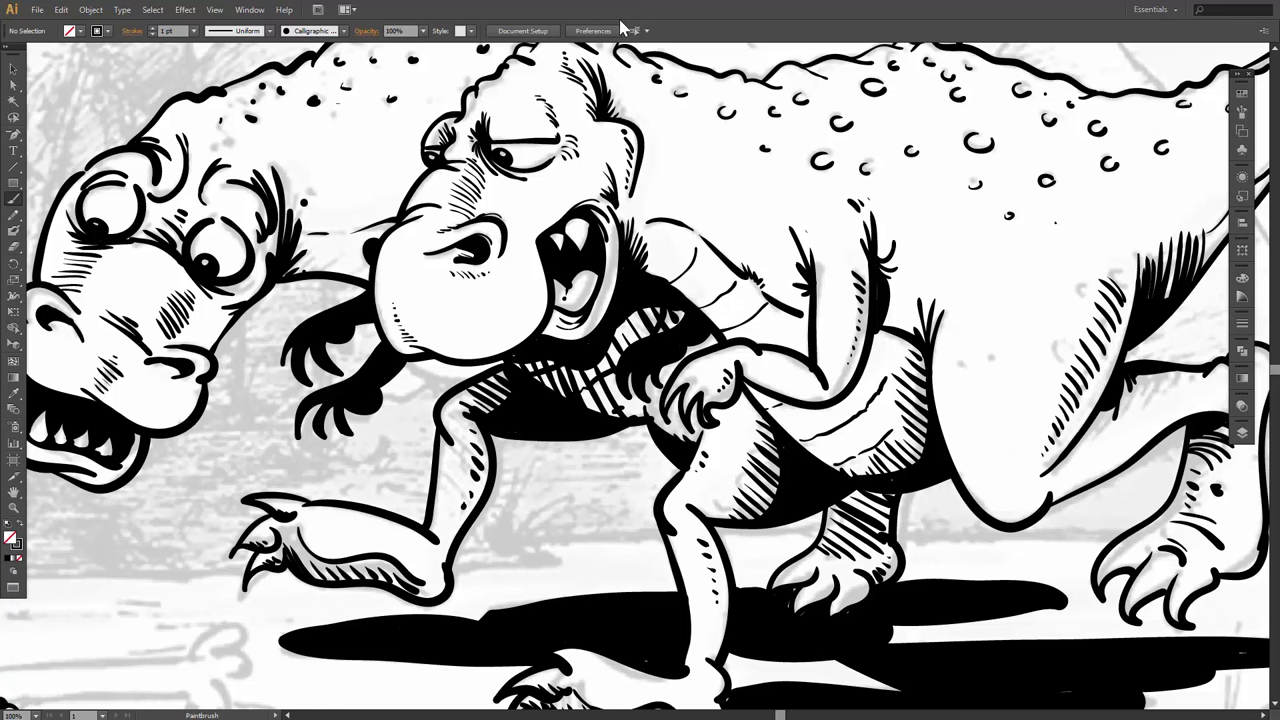
# Save the document.
pyautogui.hotkey('ctrl', '0')
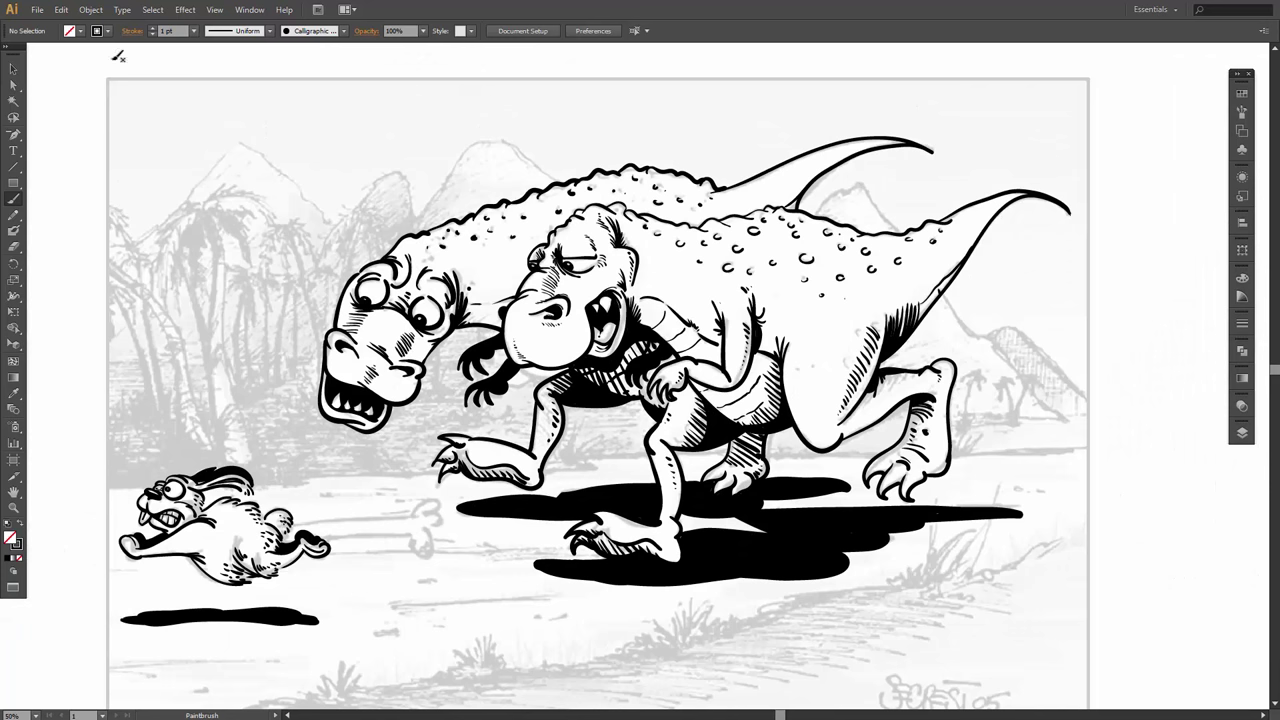
pyautogui.click(37, 9)
pyautogui.click(90, 160)
# Rename Layer 3 as VALUE and add a new layer at the top of the stack, above INKING.
pyautogui.press('space')
pyautogui.moveTo(854, 576); pyautogui.dragTo(898, 536)
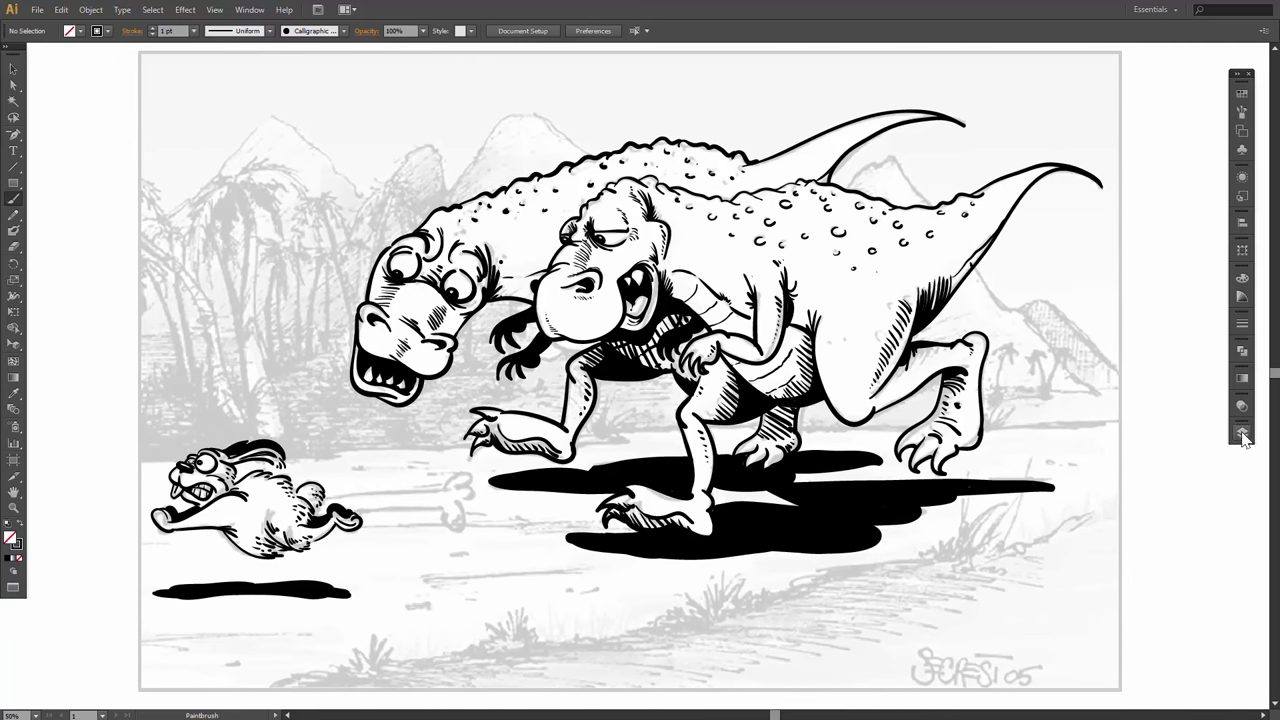
pyautogui.click(1242, 432)
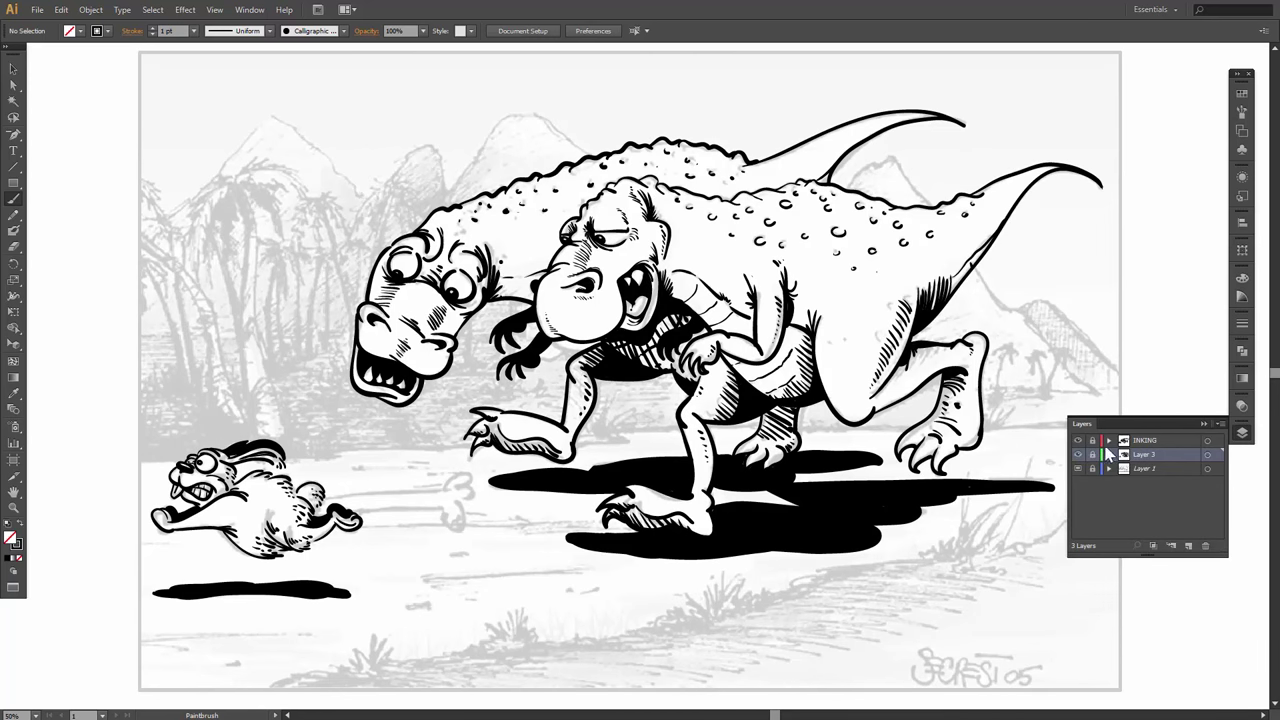
pyautogui.doubleClick(1139, 454)
pyautogui.press('Return')
pyautogui.click(1188, 546)
pyautogui.moveTo(1146, 441); pyautogui.dragTo(1157, 443)
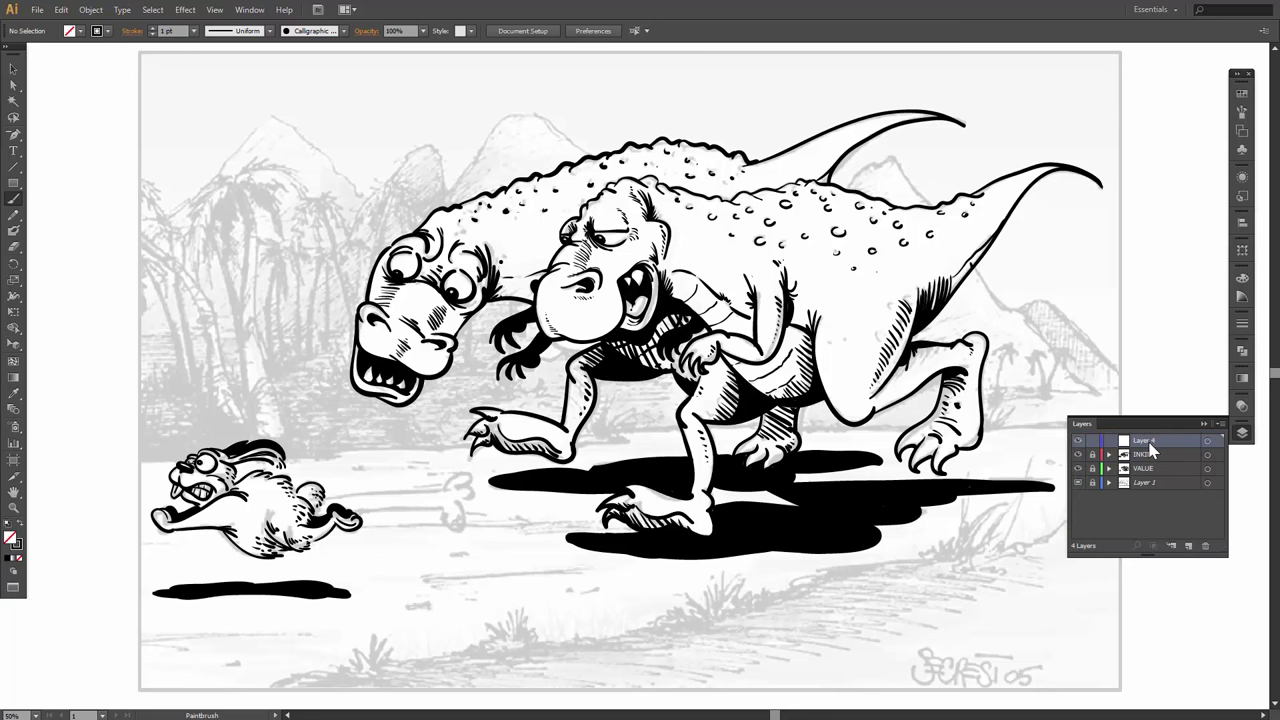
# Rename the new top layer as FOREGROUND.
pyautogui.doubleClick(1146, 442)
pyautogui.write('FOREGROUND')
pyautogui.press('Return')
pyautogui.click(1203, 424)
# Ink the start of the foreground ground line and the first blades of the leftmost grass tuft with the Paintbrush.
pyautogui.click(344, 31)
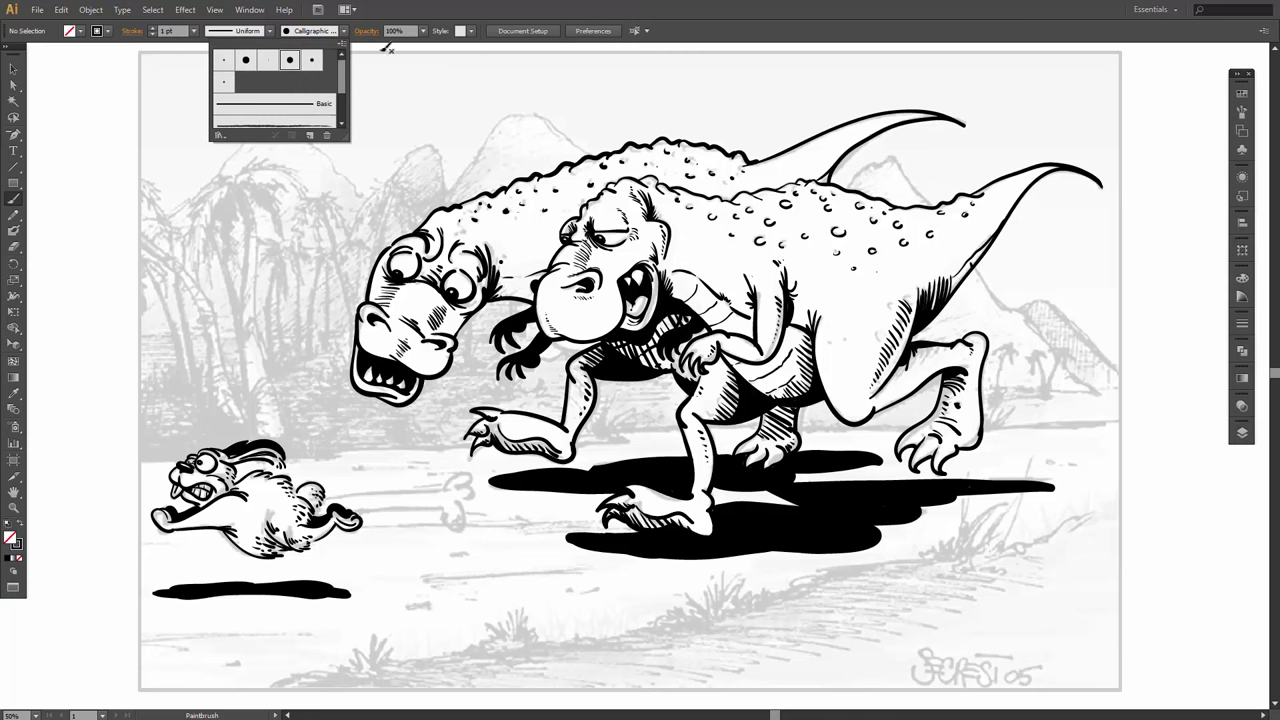
pyautogui.scroll(-5, 558, 556)
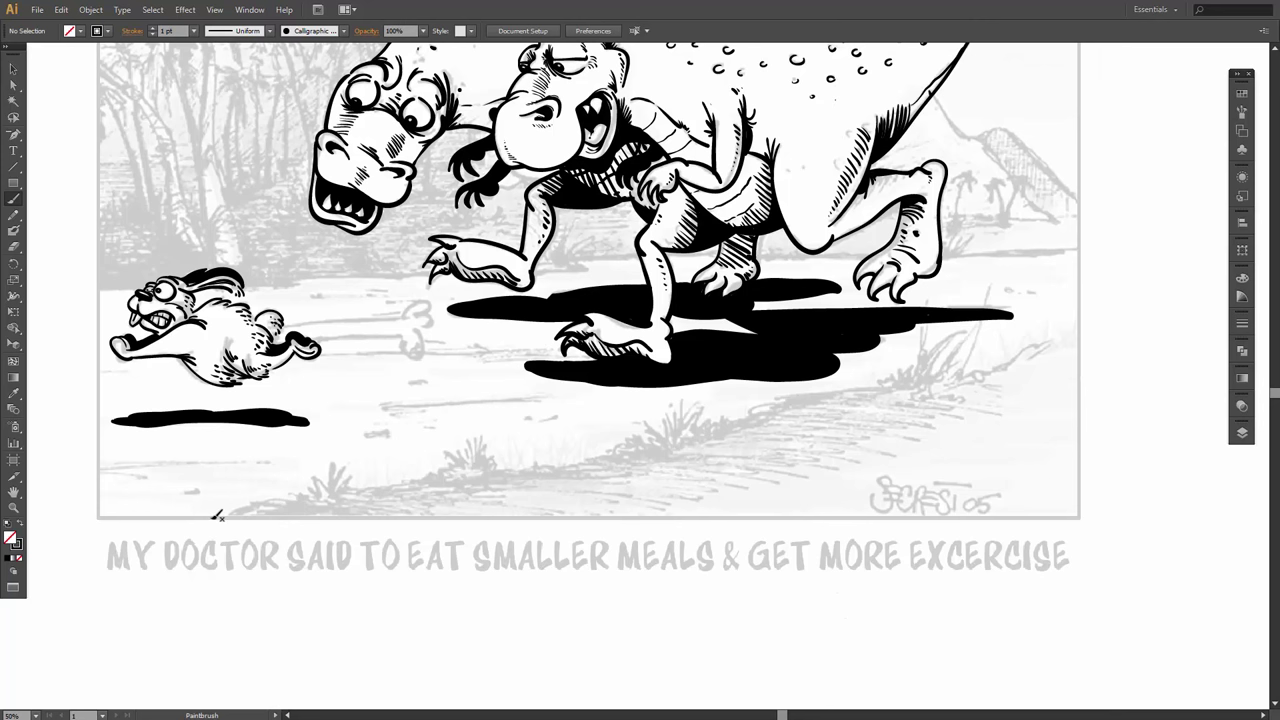
pyautogui.moveTo(238, 514); pyautogui.dragTo(312, 500)
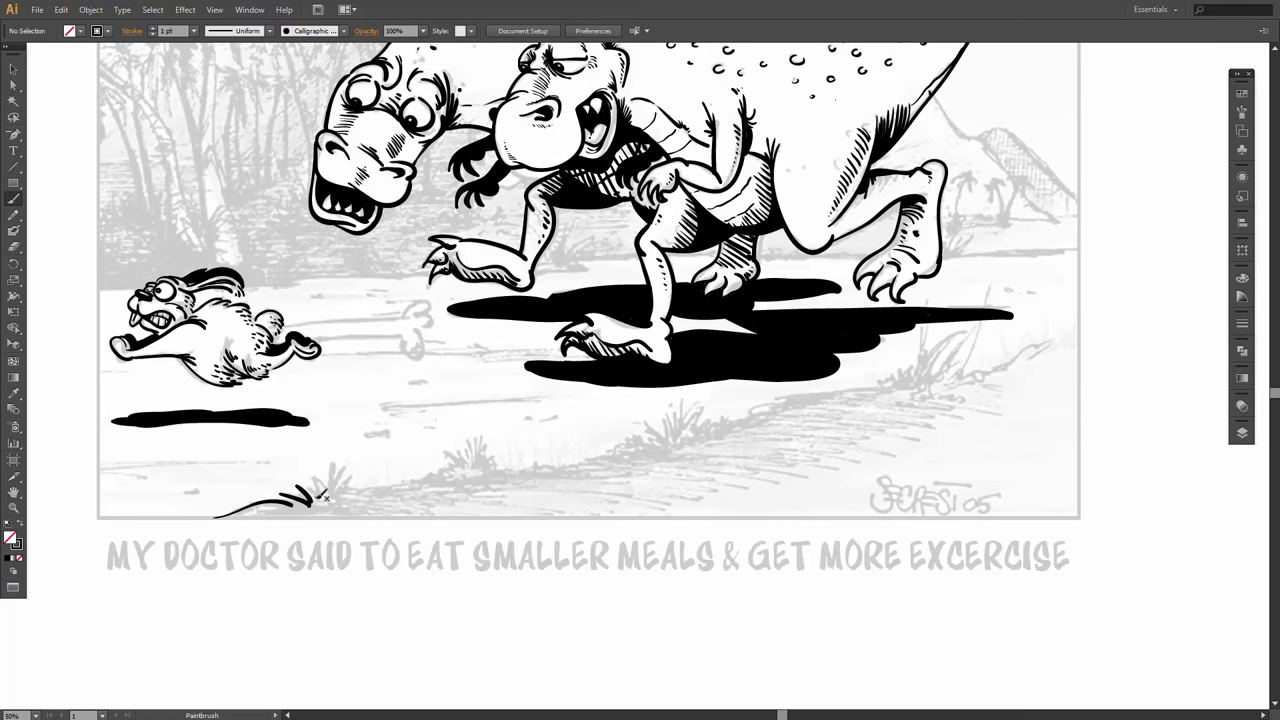
# Set Calligraphic Brush 1 to a pressure-driven size of 11 pt with 11 pt variation, leaving existing strokes as they are.
pyautogui.click(334, 32)
pyautogui.click(334, 32)
pyautogui.click(334, 32)
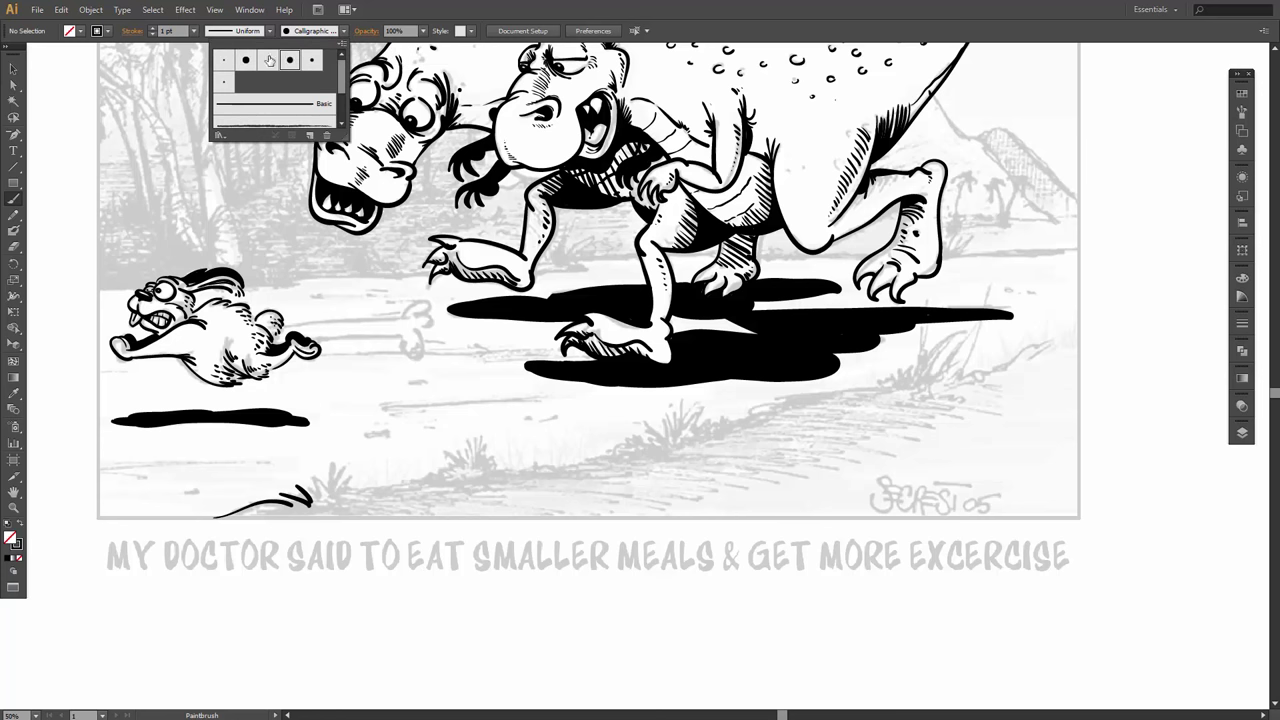
pyautogui.click(343, 48)
pyautogui.doubleClick(294, 87)
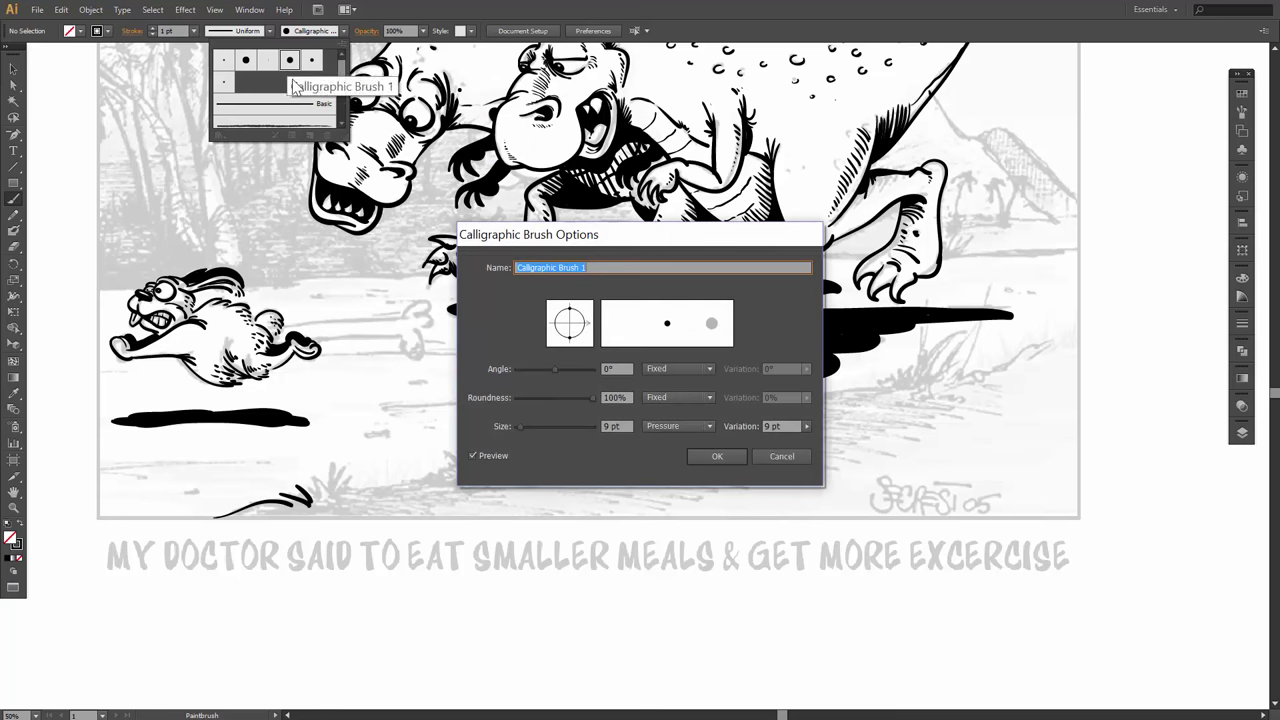
pyautogui.click(610, 426)
pyautogui.write('1')
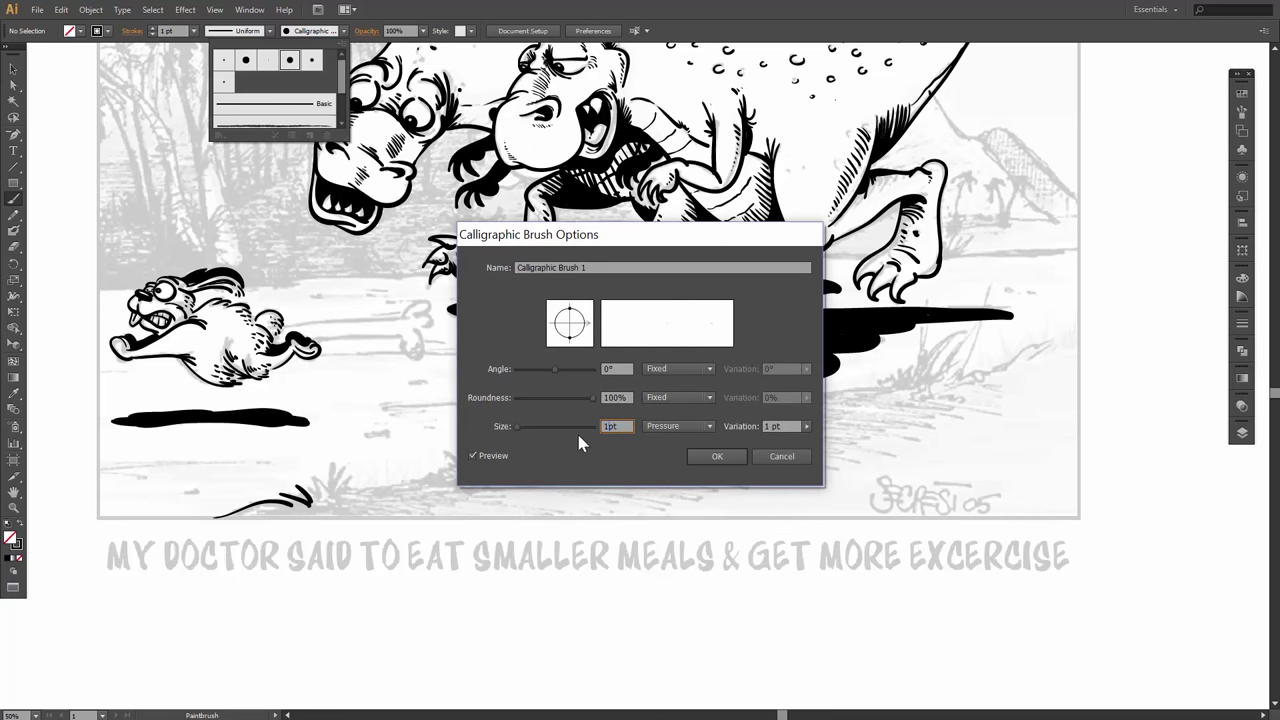
pyautogui.write('1')
pyautogui.click(806, 427)
pyautogui.moveTo(783, 438); pyautogui.dragTo(809, 437)
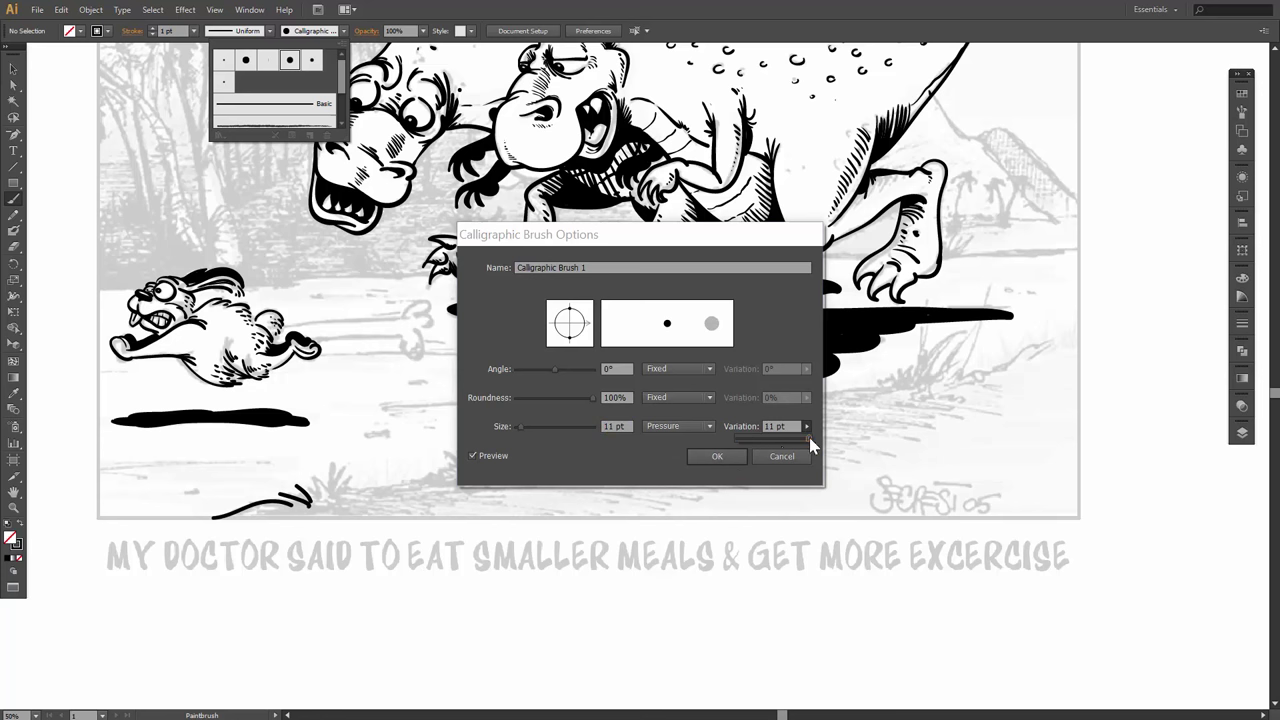
pyautogui.click(717, 458)
pyautogui.click(718, 458)
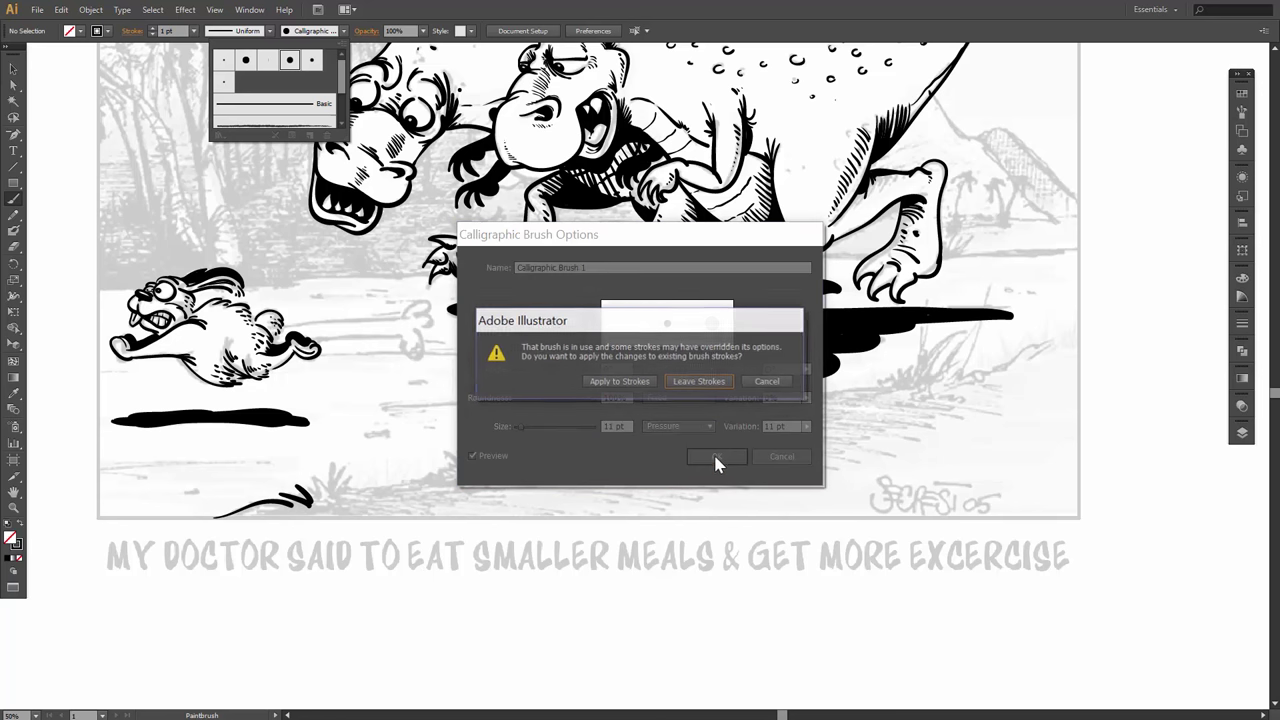
pyautogui.click(698, 383)
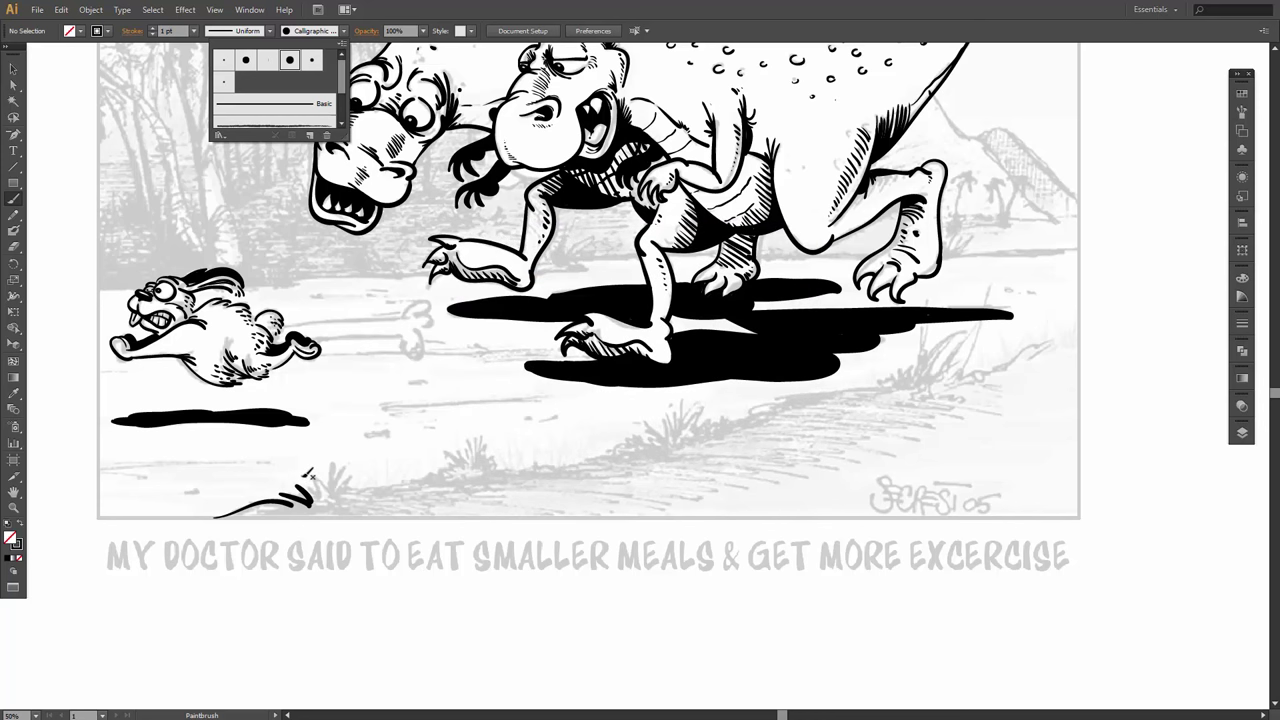
# Ink the two left grass tufts with small flecks above them and the ground line connecting them.
pyautogui.click(304, 479)
pyautogui.moveTo(311, 482)
pyautogui.mouseDown()
pyautogui.moveTo(488, 470)
pyautogui.moveTo(454, 471)
pyautogui.moveTo(490, 466)
pyautogui.moveTo(481, 452)
pyautogui.moveTo(486, 472)
pyautogui.moveTo(653, 450)
pyautogui.moveTo(617, 439)
pyautogui.mouseUp()
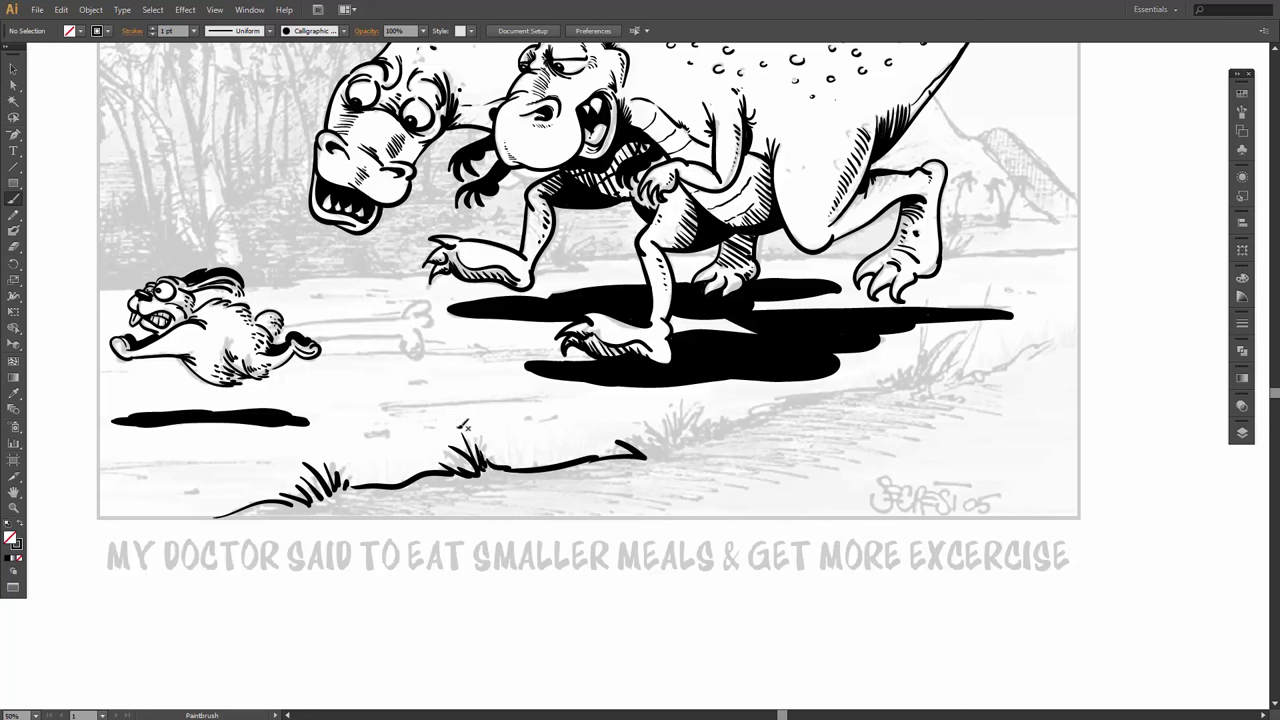
pyautogui.moveTo(480, 423); pyautogui.dragTo(478, 429)
pyautogui.moveTo(485, 425); pyautogui.dragTo(481, 433)
pyautogui.moveTo(464, 427); pyautogui.dragTo(470, 429)
pyautogui.moveTo(332, 452); pyautogui.dragTo(331, 458)
# Continue the foreground ground line through two more grass tufts to the right edge of the picture.
pyautogui.moveTo(643, 447); pyautogui.dragTo(668, 441)
pyautogui.moveTo(665, 433); pyautogui.dragTo(691, 439)
pyautogui.moveTo(685, 429); pyautogui.dragTo(713, 431)
pyautogui.moveTo(708, 433); pyautogui.dragTo(724, 428)
pyautogui.moveTo(725, 429)
pyautogui.mouseDown()
pyautogui.moveTo(763, 422)
pyautogui.moveTo(753, 414)
pyautogui.moveTo(783, 399)
pyautogui.moveTo(877, 394)
pyautogui.moveTo(819, 387)
pyautogui.moveTo(954, 376)
pyautogui.moveTo(942, 380)
pyautogui.moveTo(936, 357)
pyautogui.moveTo(948, 371)
pyautogui.moveTo(949, 352)
pyautogui.moveTo(928, 354)
pyautogui.moveTo(971, 360)
pyautogui.mouseUp()
pyautogui.moveTo(969, 374)
pyautogui.mouseDown()
pyautogui.moveTo(1045, 359)
pyautogui.moveTo(1025, 359)
pyautogui.moveTo(1078, 335)
pyautogui.mouseUp()
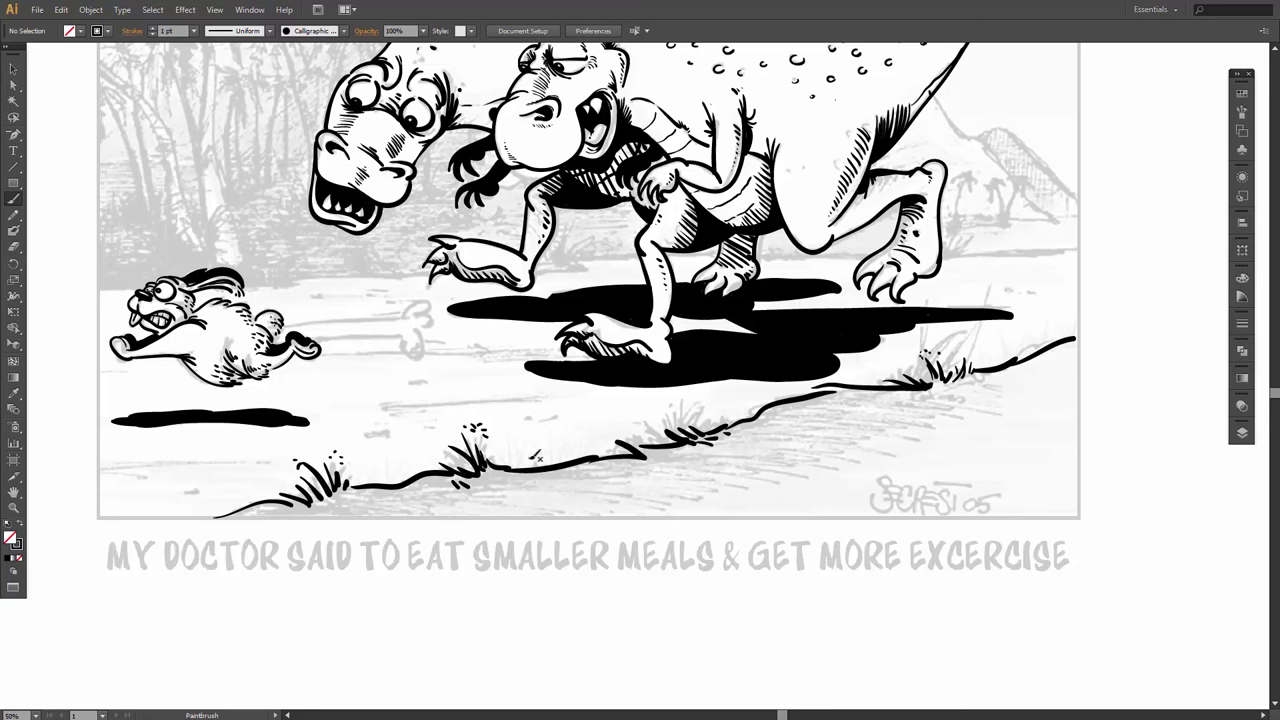
# Ink short hatching dashes beneath the ground line and grass tufts from the left side to the right picture edge.
pyautogui.moveTo(502, 474); pyautogui.dragTo(521, 486)
pyautogui.moveTo(351, 488)
pyautogui.mouseDown()
pyautogui.moveTo(378, 500)
pyautogui.moveTo(349, 507)
pyautogui.moveTo(396, 499)
pyautogui.mouseUp()
pyautogui.moveTo(692, 453); pyautogui.dragTo(690, 458)
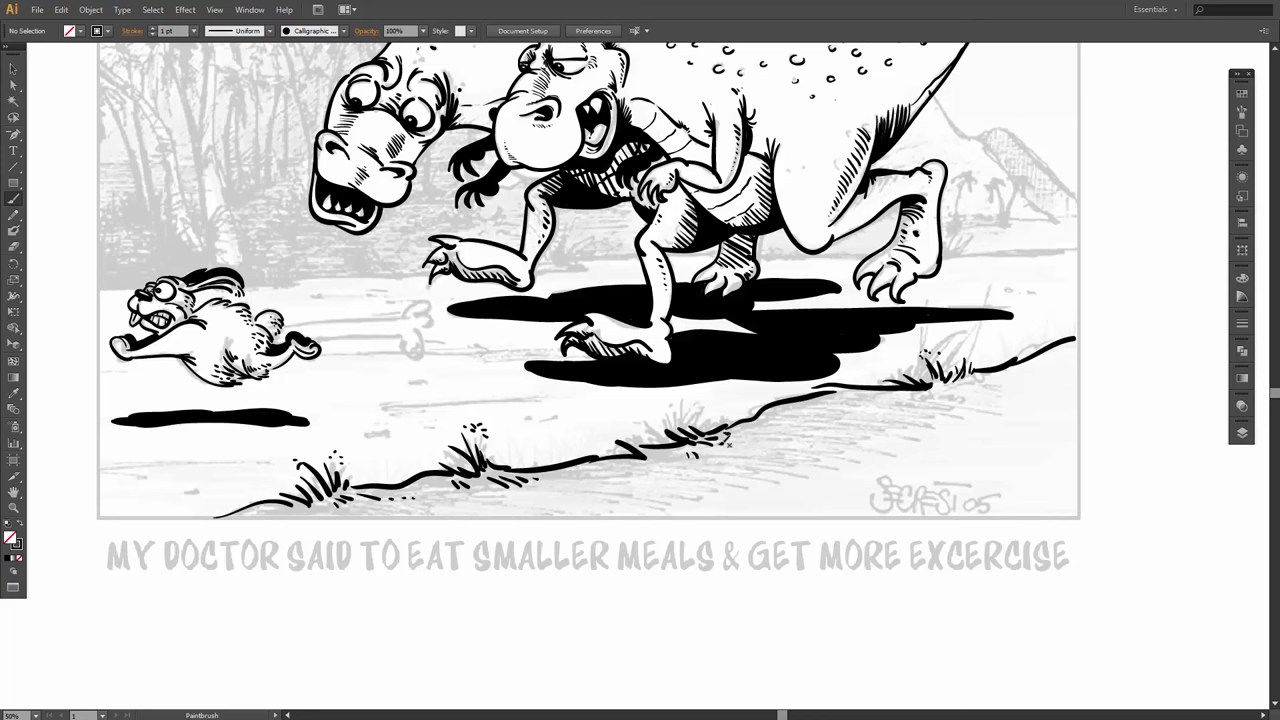
pyautogui.moveTo(762, 420); pyautogui.dragTo(815, 407)
pyautogui.moveTo(820, 401)
pyautogui.mouseDown()
pyautogui.moveTo(880, 411)
pyautogui.moveTo(864, 394)
pyautogui.moveTo(1066, 380)
pyautogui.mouseUp()
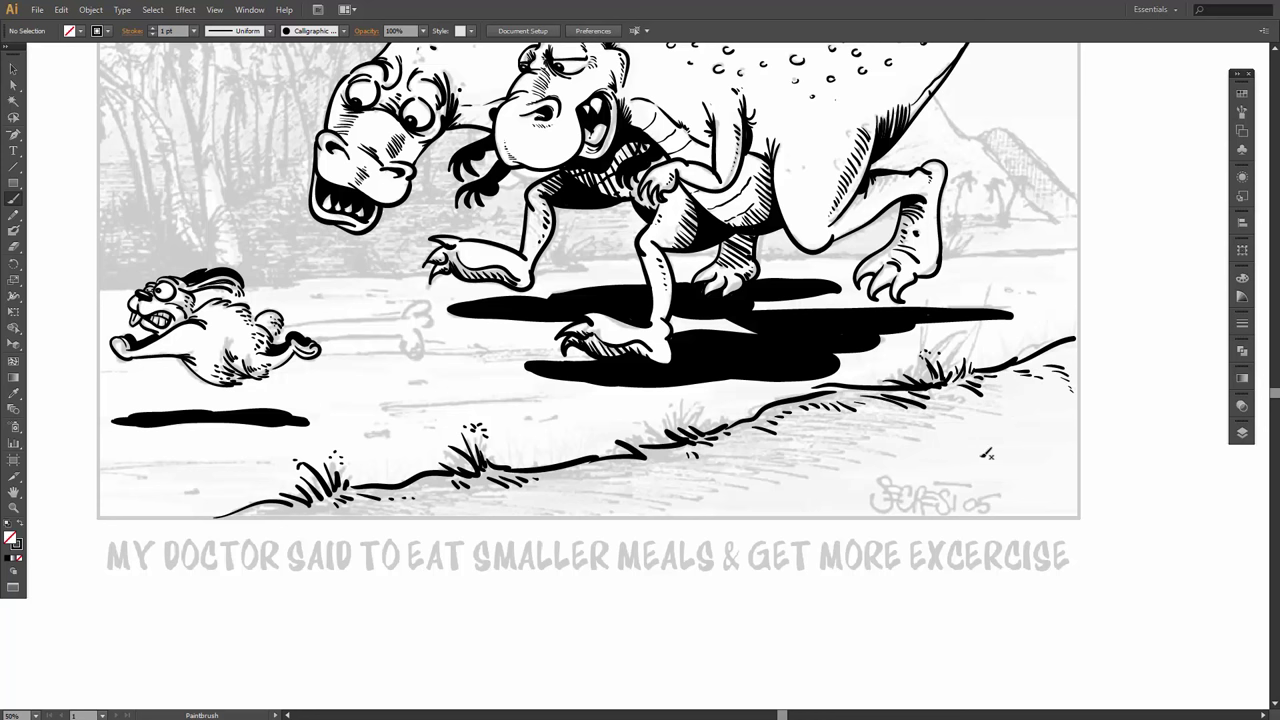
# Add loose hatch marks in the lower-right foreground, and build up the grass tufts and ground line with heavier strokes.
pyautogui.moveTo(988, 452); pyautogui.dragTo(1026, 463)
pyautogui.moveTo(1027, 460); pyautogui.dragTo(1052, 456)
pyautogui.moveTo(1053, 452); pyautogui.dragTo(1075, 461)
pyautogui.moveTo(833, 432); pyautogui.dragTo(893, 436)
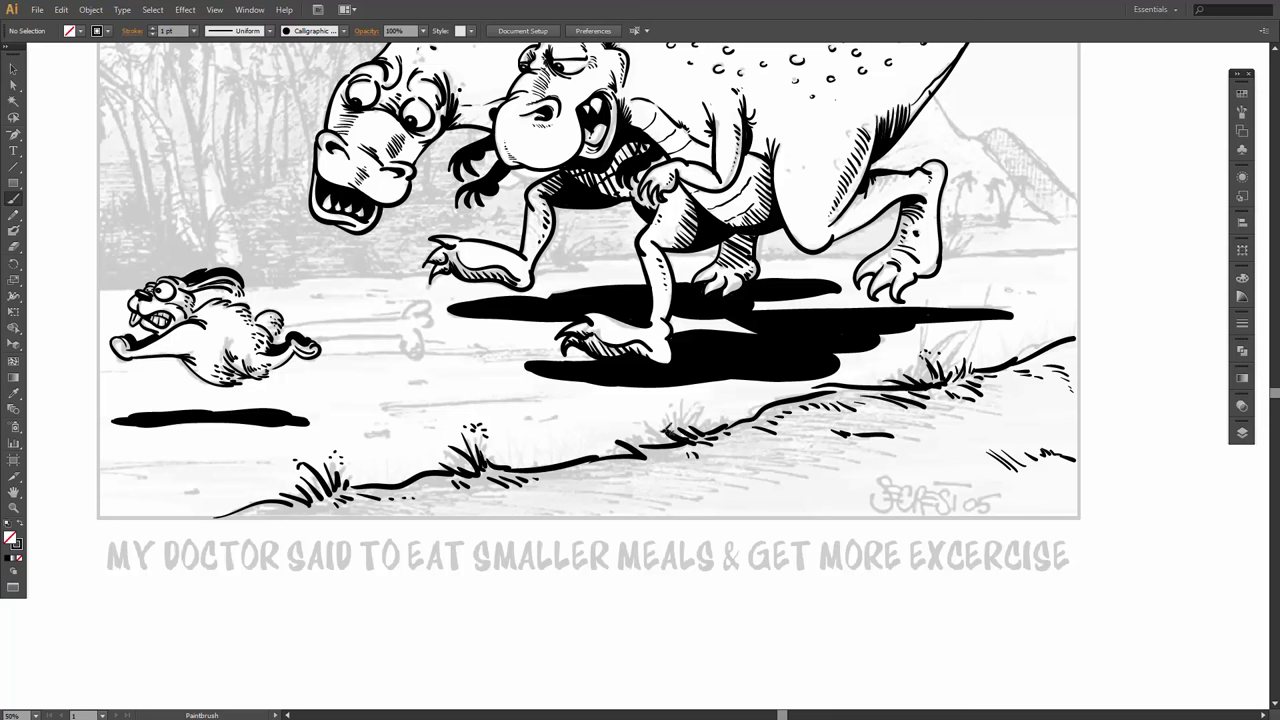
pyautogui.moveTo(669, 411); pyautogui.dragTo(691, 438)
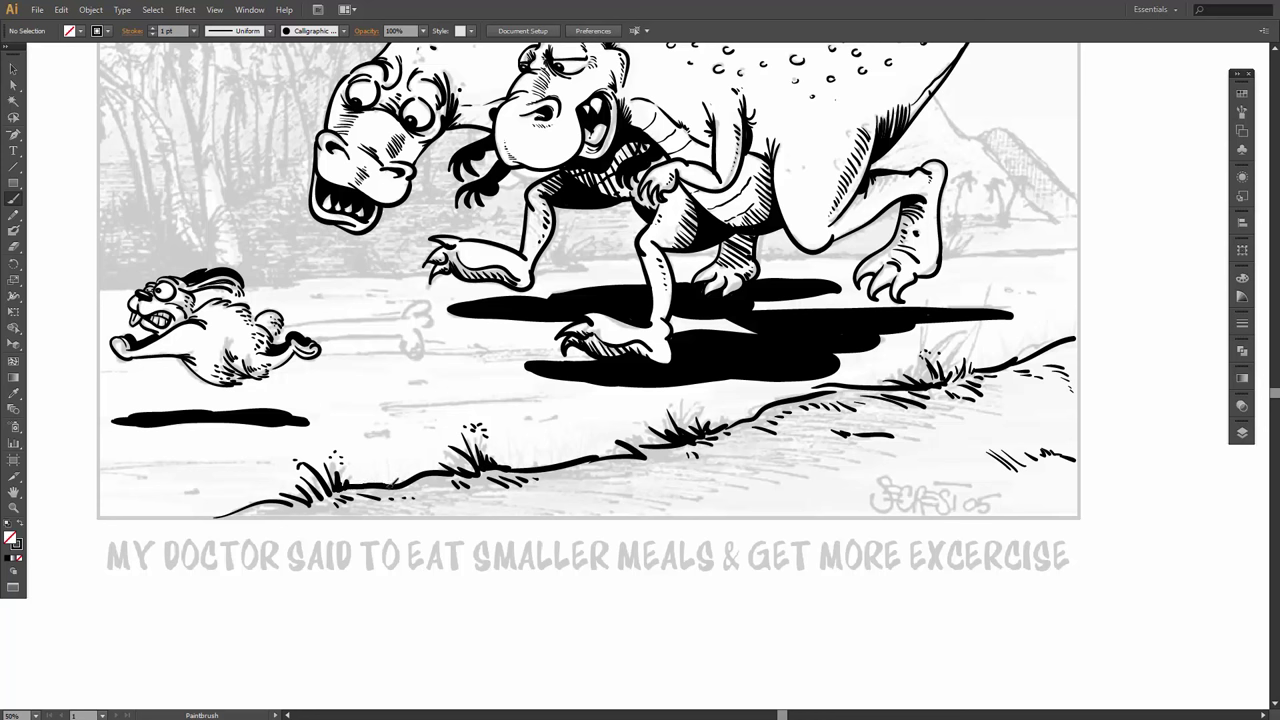
pyautogui.moveTo(400, 484)
pyautogui.mouseDown()
pyautogui.moveTo(358, 485)
pyautogui.moveTo(582, 459)
pyautogui.mouseUp()
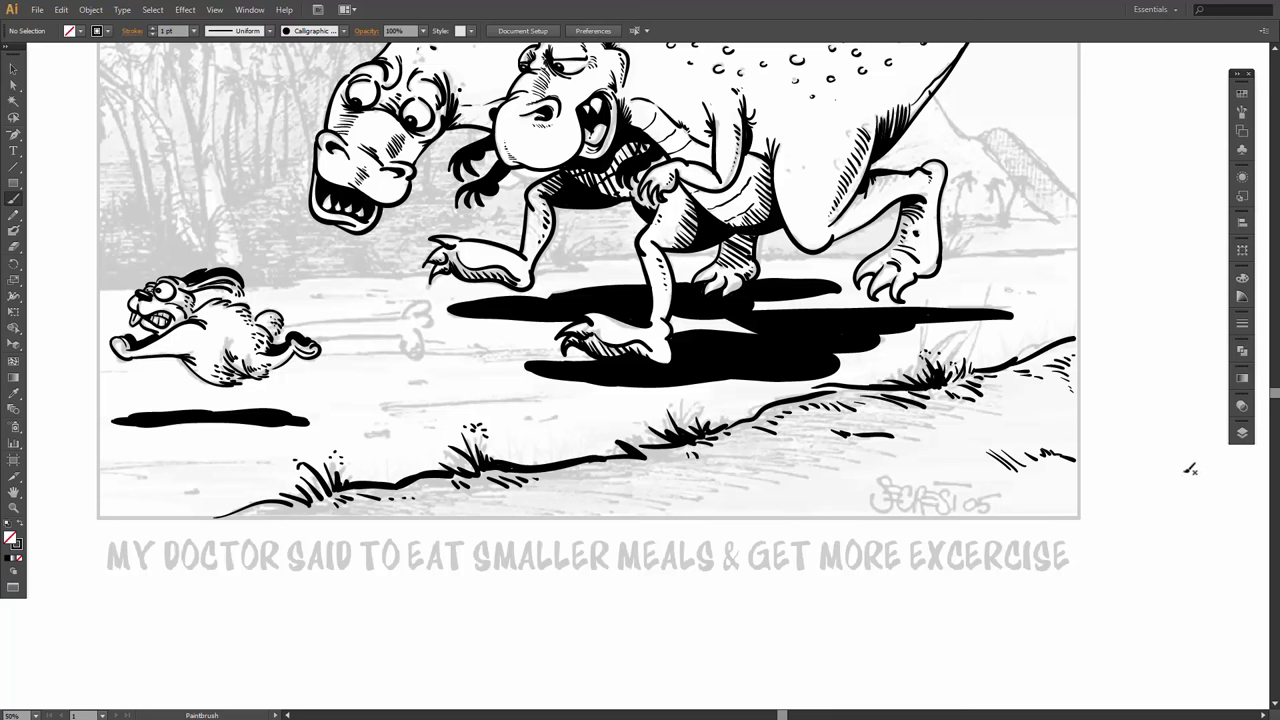
# Lock the FOREGROUND layer and add a layer named BACKGROUND between VALUE and Layer 1.
pyautogui.click(1242, 433)
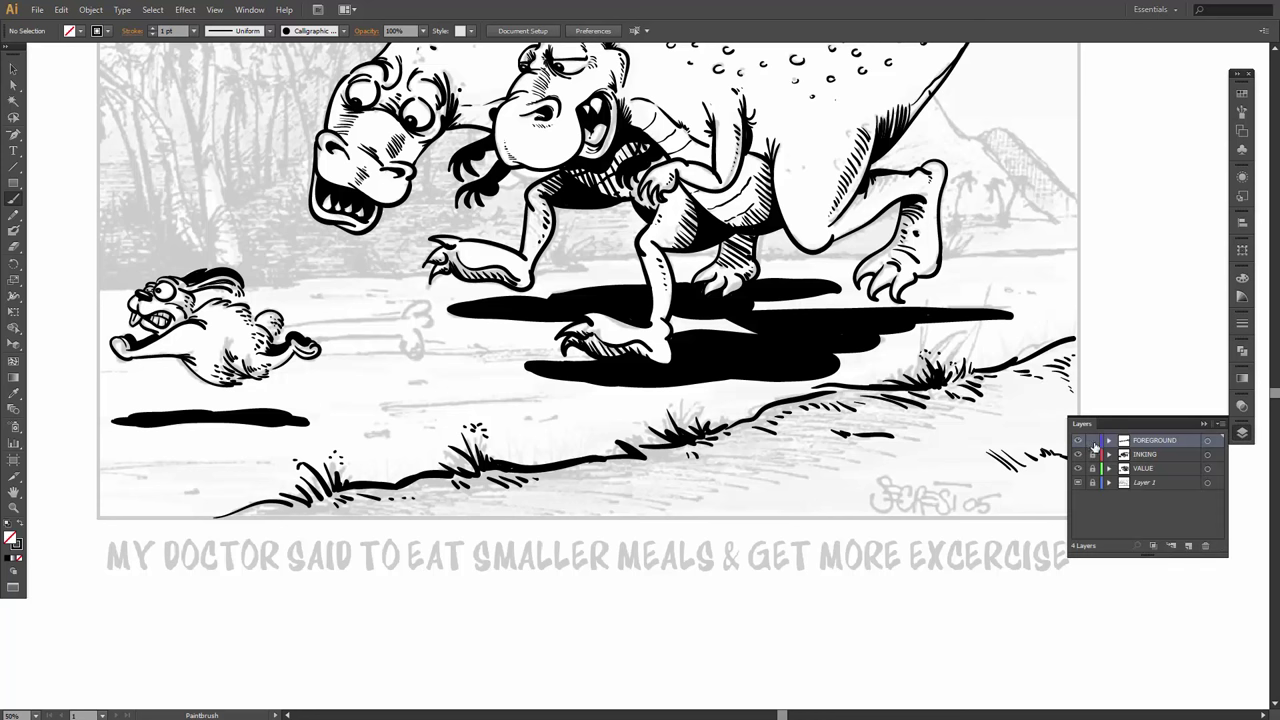
pyautogui.click(1188, 545)
pyautogui.moveTo(1150, 446); pyautogui.dragTo(1150, 486)
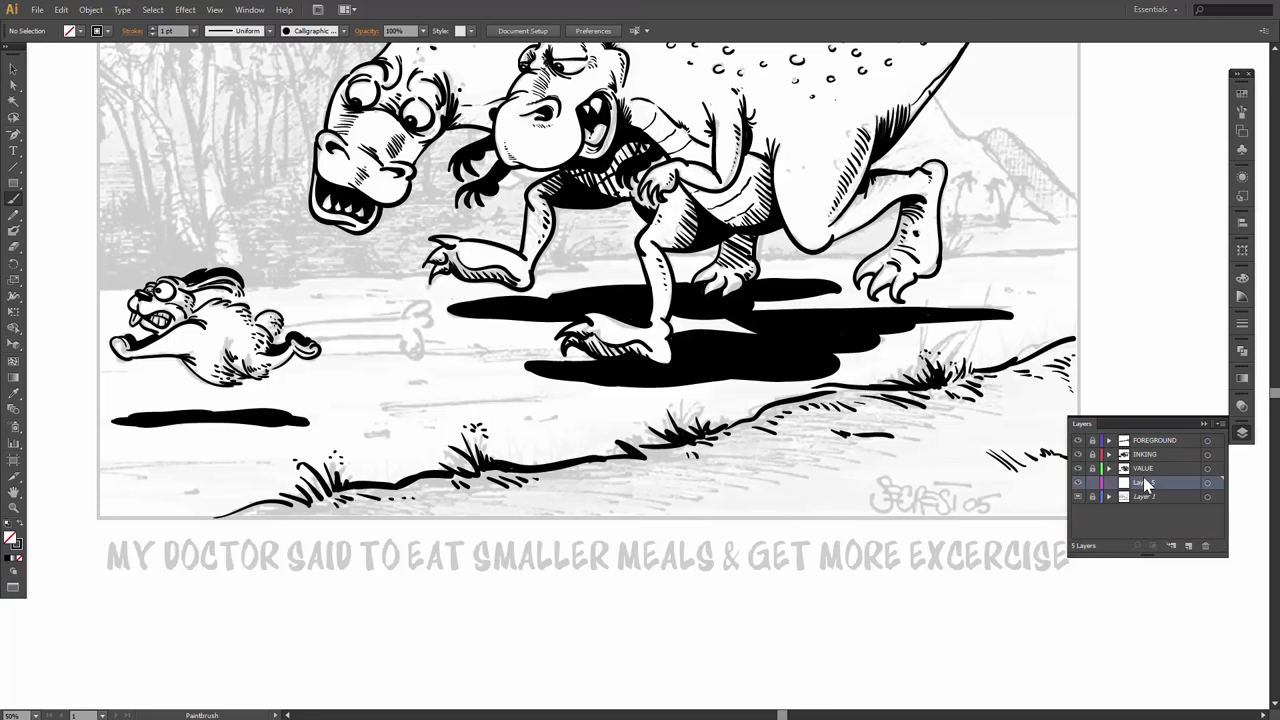
pyautogui.doubleClick(1148, 482)
pyautogui.press('Return')
pyautogui.click(1079, 441)
pyautogui.click(1079, 441)
# Ink the broken horizon line behind the rabbit and dinosaurs across the full width of the picture.
pyautogui.moveTo(604, 293); pyautogui.dragTo(736, 479)
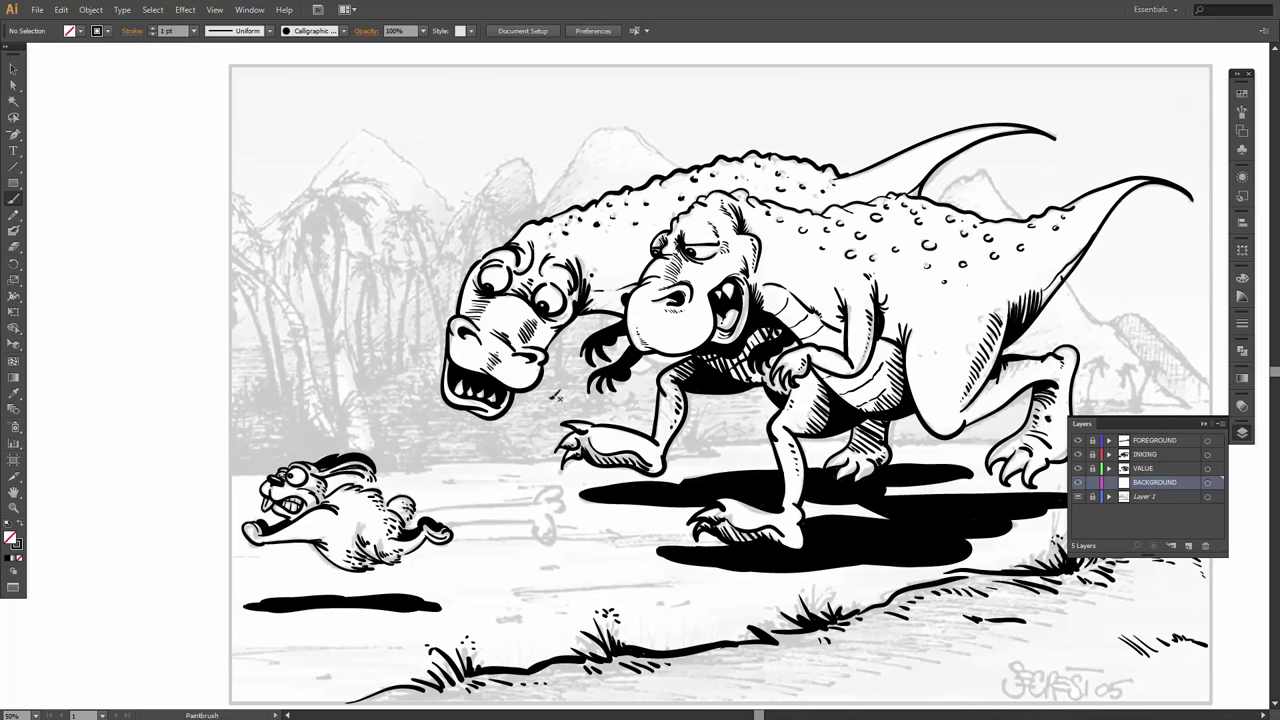
pyautogui.press('space')
pyautogui.moveTo(589, 462); pyautogui.dragTo(465, 397)
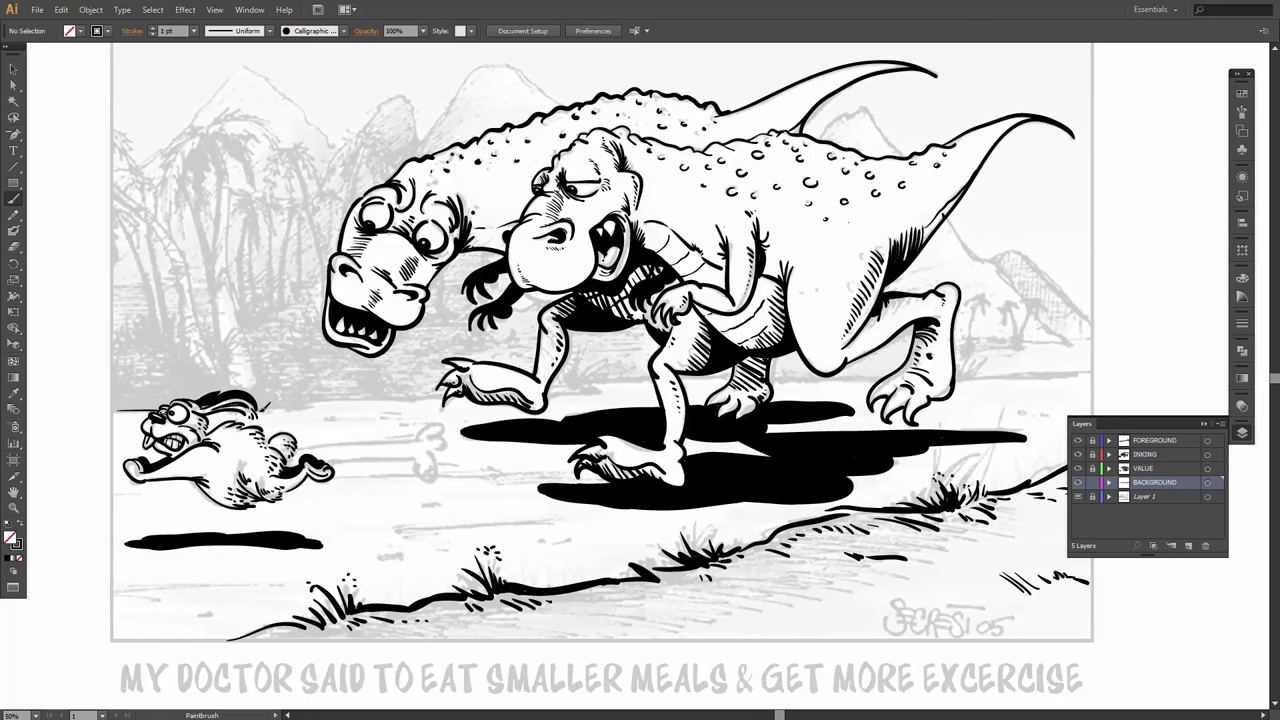
pyautogui.moveTo(292, 410); pyautogui.dragTo(318, 407)
pyautogui.moveTo(410, 397); pyautogui.dragTo(424, 400)
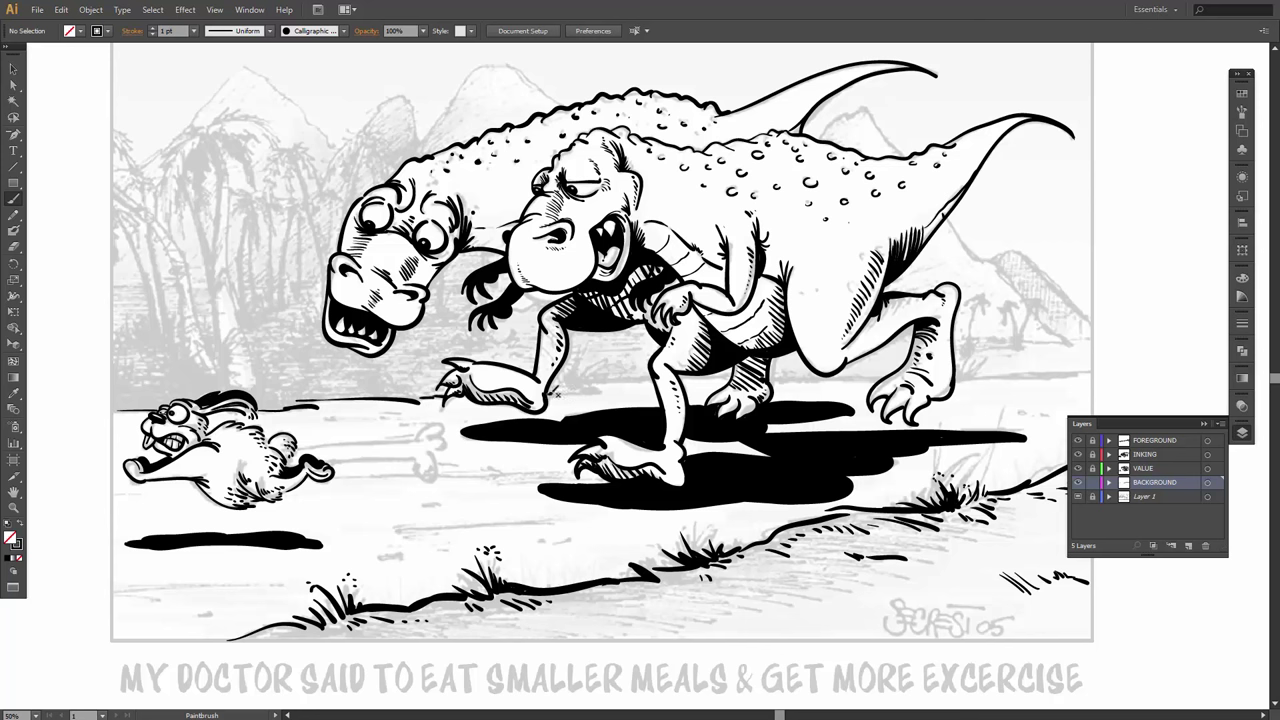
pyautogui.moveTo(556, 395); pyautogui.dragTo(630, 376)
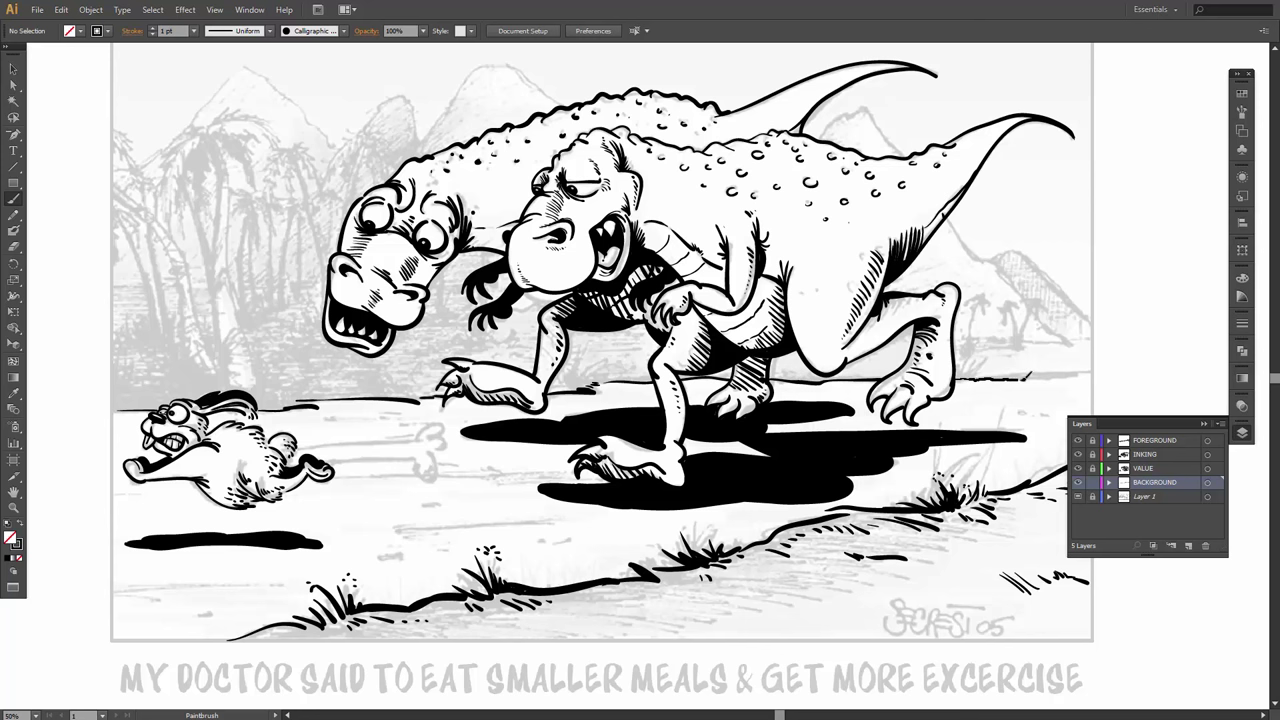
pyautogui.moveTo(1097, 372); pyautogui.dragTo(1100, 376)
# Ink the cluster of palm trees behind the rabbit, with black fronds, banded trunks and grass at their bases.
pyautogui.press('z')
pyautogui.click(249, 209)
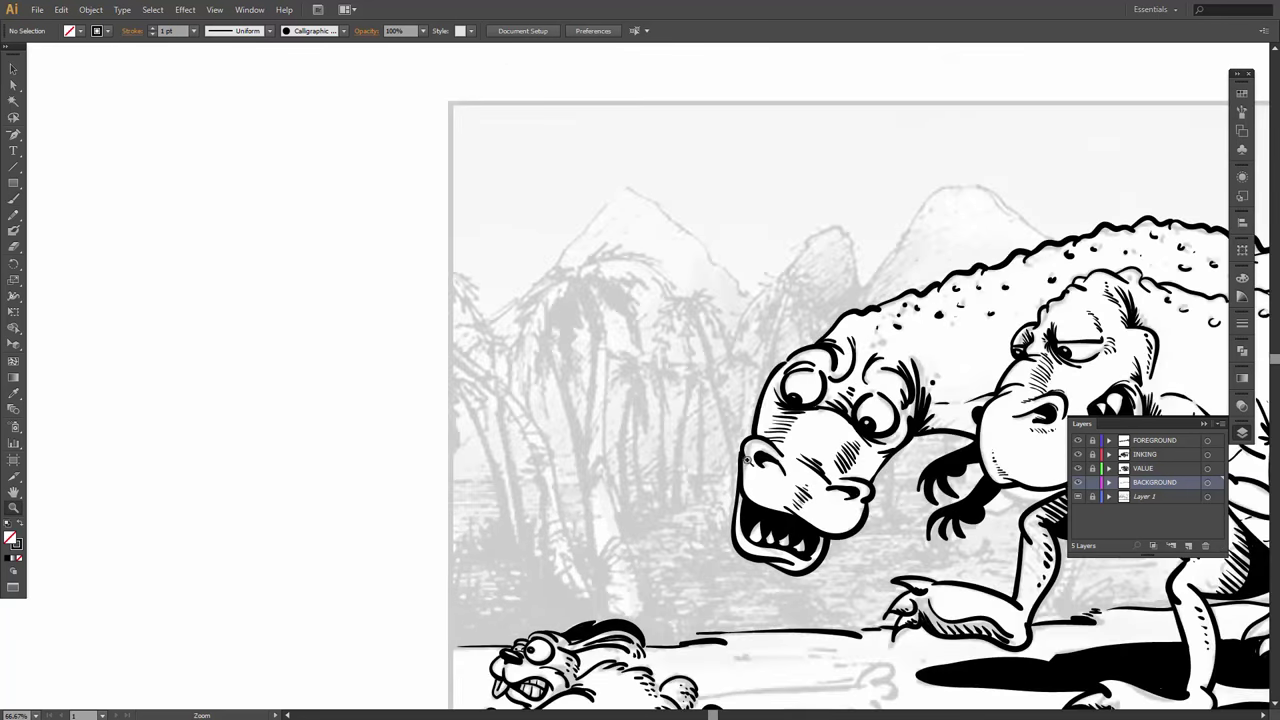
pyautogui.moveTo(656, 406)
pyautogui.mouseDown()
pyautogui.moveTo(580, 360)
pyautogui.moveTo(550, 316)
pyautogui.mouseUp()
pyautogui.press('b')
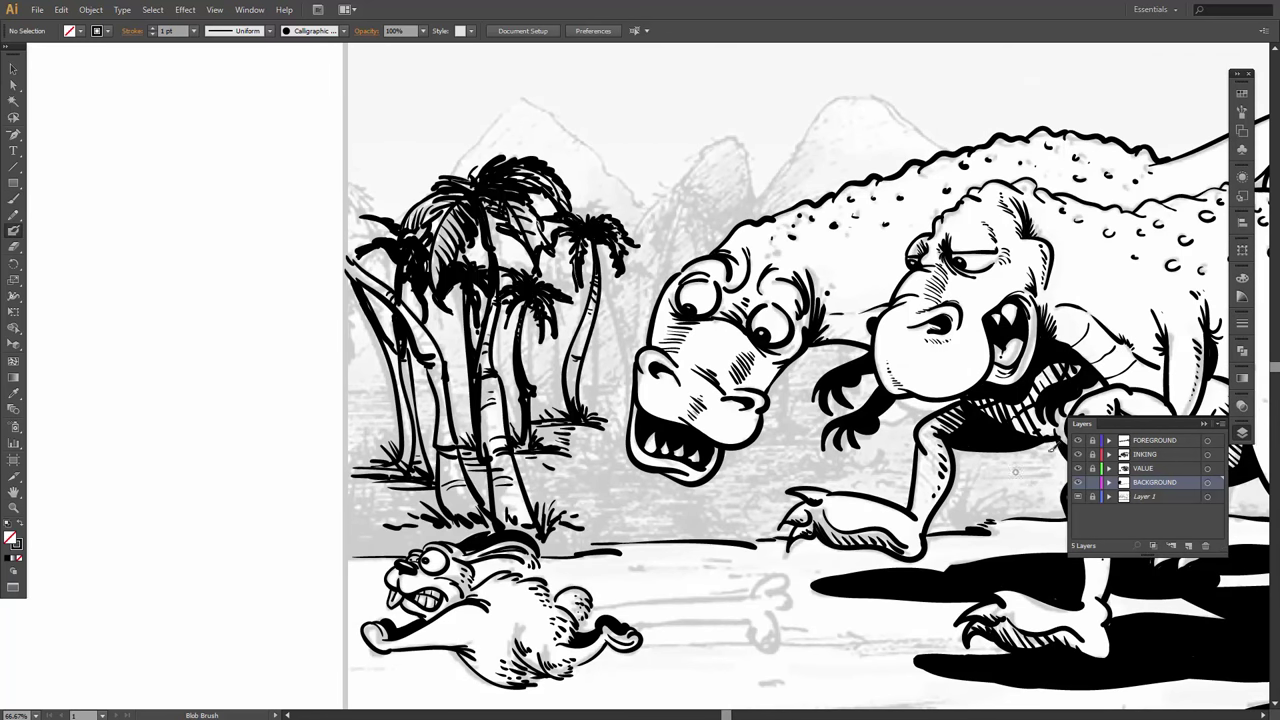
# Add a new layer directly below BACKGROUND and ink the outline of the mountain behind the palm trees on it.
pyautogui.click(1189, 546)
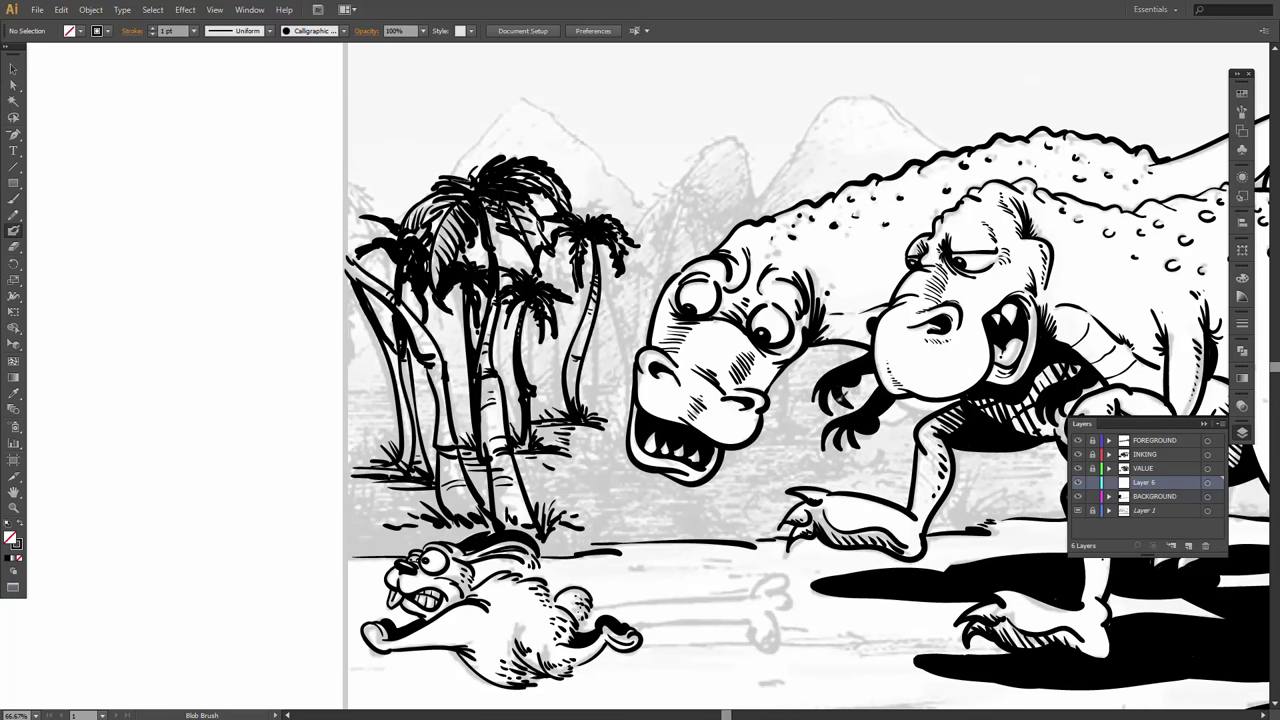
pyautogui.moveTo(1138, 486); pyautogui.dragTo(1137, 504)
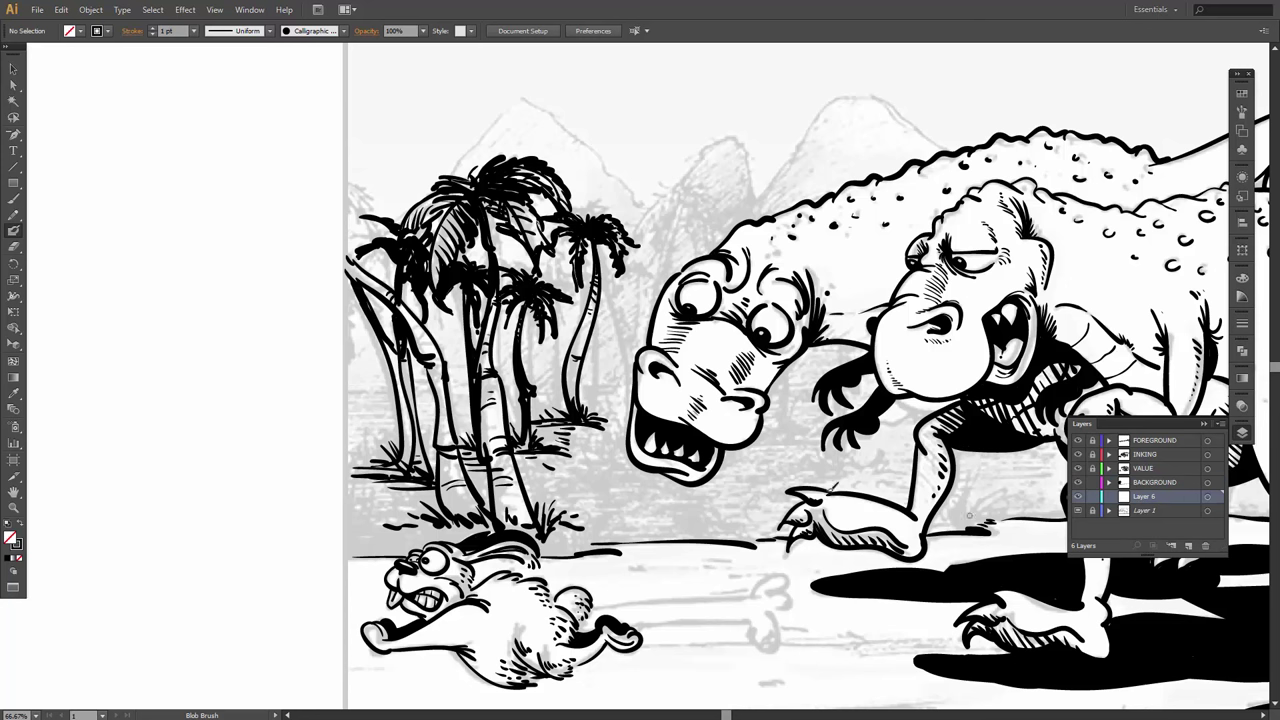
pyautogui.press('b')
pyautogui.moveTo(344, 242); pyautogui.dragTo(384, 230)
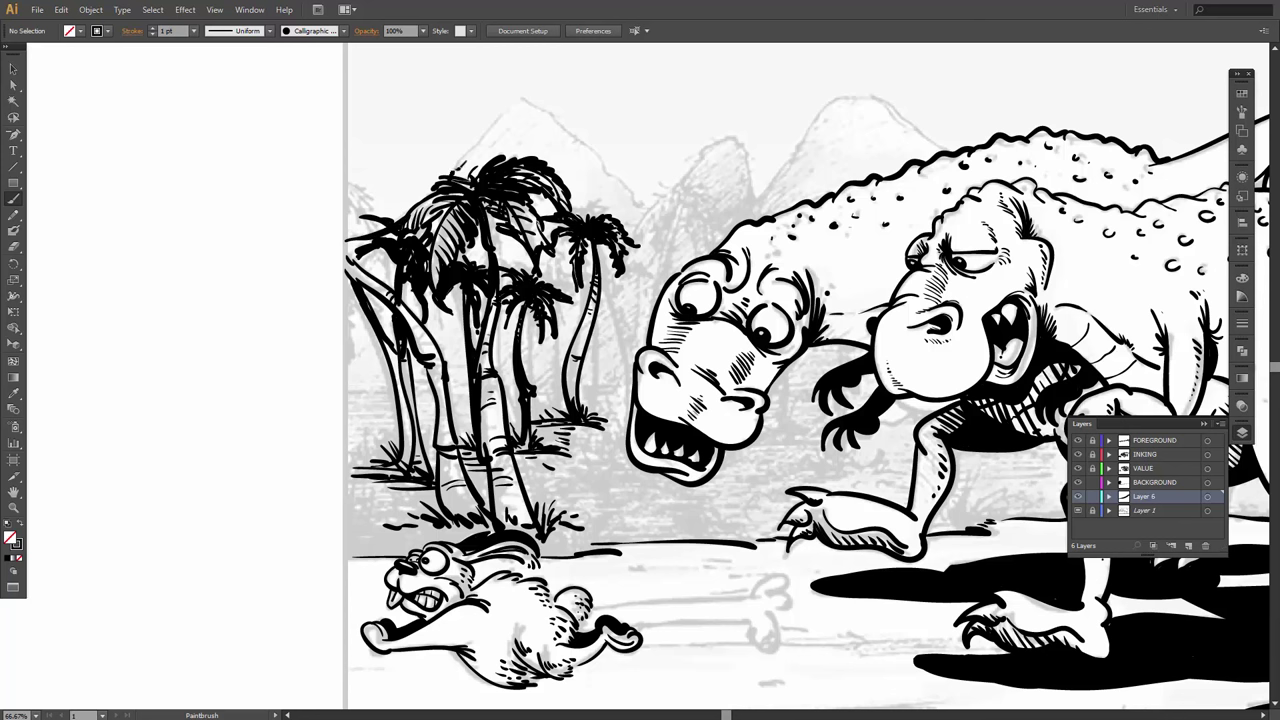
pyautogui.moveTo(452, 172)
pyautogui.mouseDown()
pyautogui.moveTo(520, 106)
pyautogui.moveTo(586, 144)
pyautogui.moveTo(674, 240)
pyautogui.mouseUp()
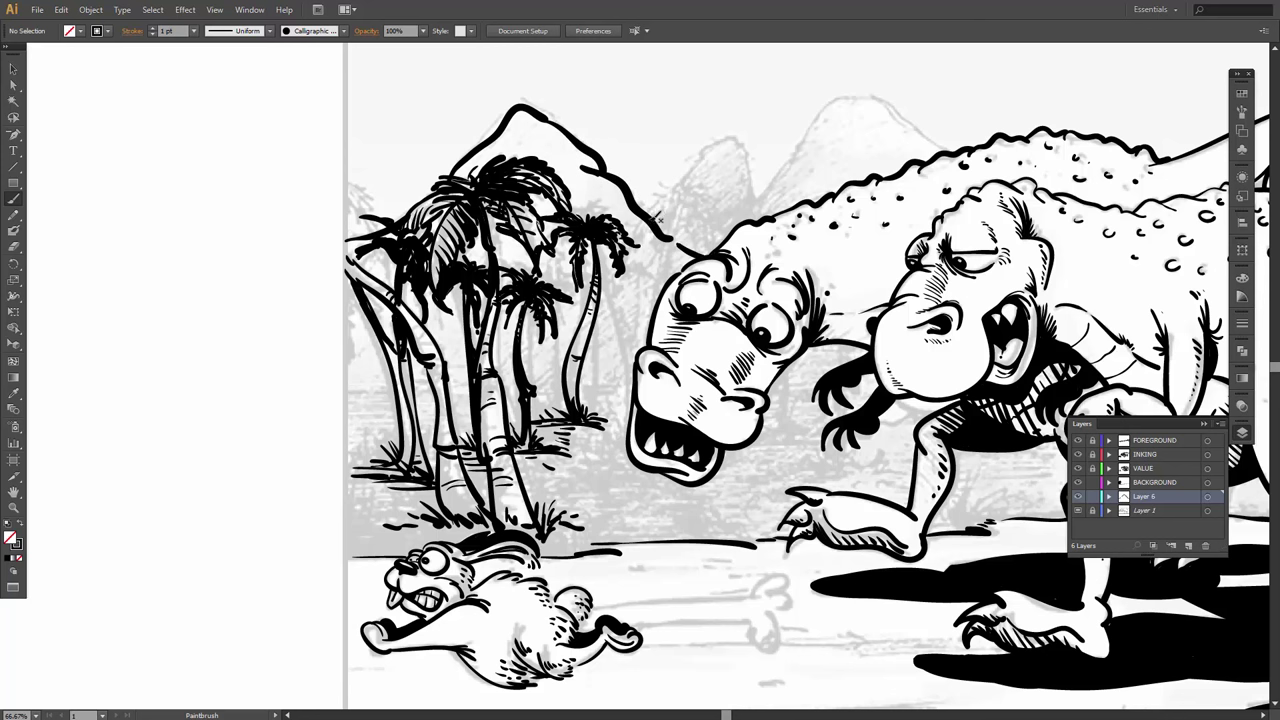
# Ink the two mountains behind the rear dinosaur's head and back, adding inner ridge lines and a heavier slope base.
pyautogui.moveTo(662, 207)
pyautogui.mouseDown()
pyautogui.moveTo(740, 131)
pyautogui.moveTo(759, 190)
pyautogui.moveTo(778, 199)
pyautogui.moveTo(774, 182)
pyautogui.moveTo(801, 170)
pyautogui.moveTo(816, 122)
pyautogui.moveTo(847, 93)
pyautogui.moveTo(896, 102)
pyautogui.moveTo(888, 135)
pyautogui.moveTo(889, 118)
pyautogui.moveTo(920, 118)
pyautogui.moveTo(968, 152)
pyautogui.mouseUp()
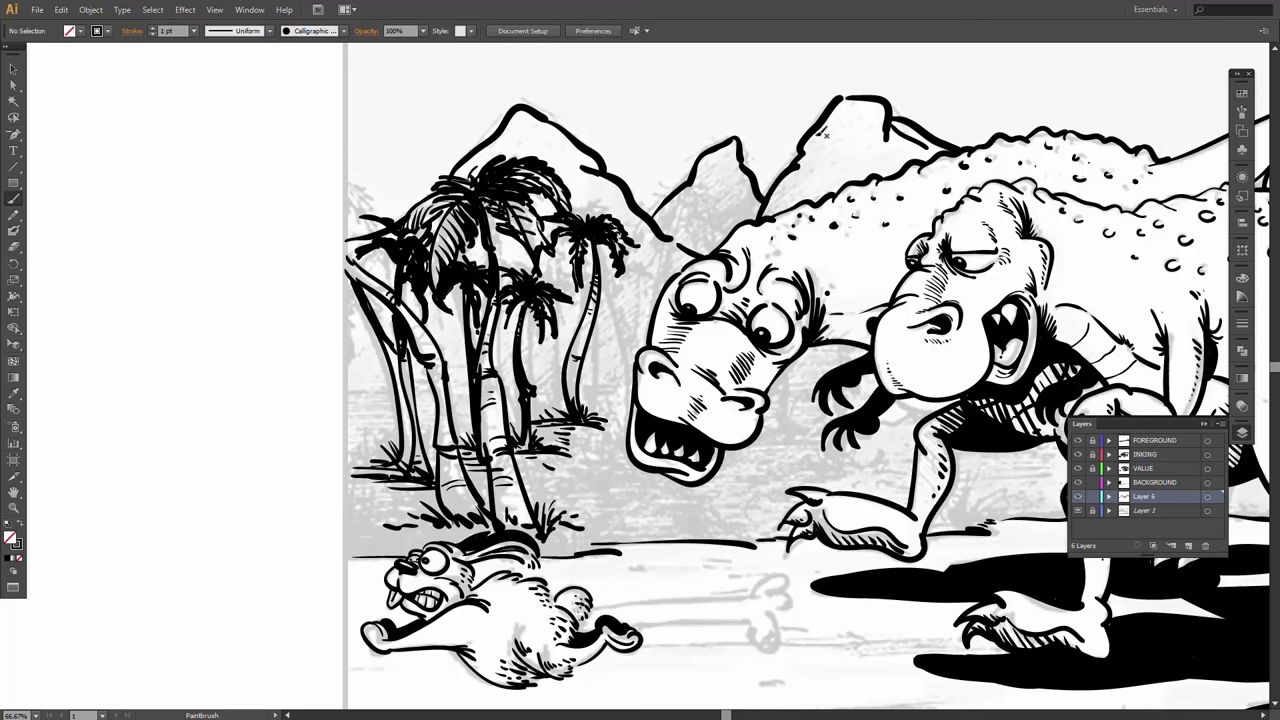
pyautogui.moveTo(884, 118); pyautogui.dragTo(864, 168)
pyautogui.moveTo(652, 211); pyautogui.dragTo(690, 240)
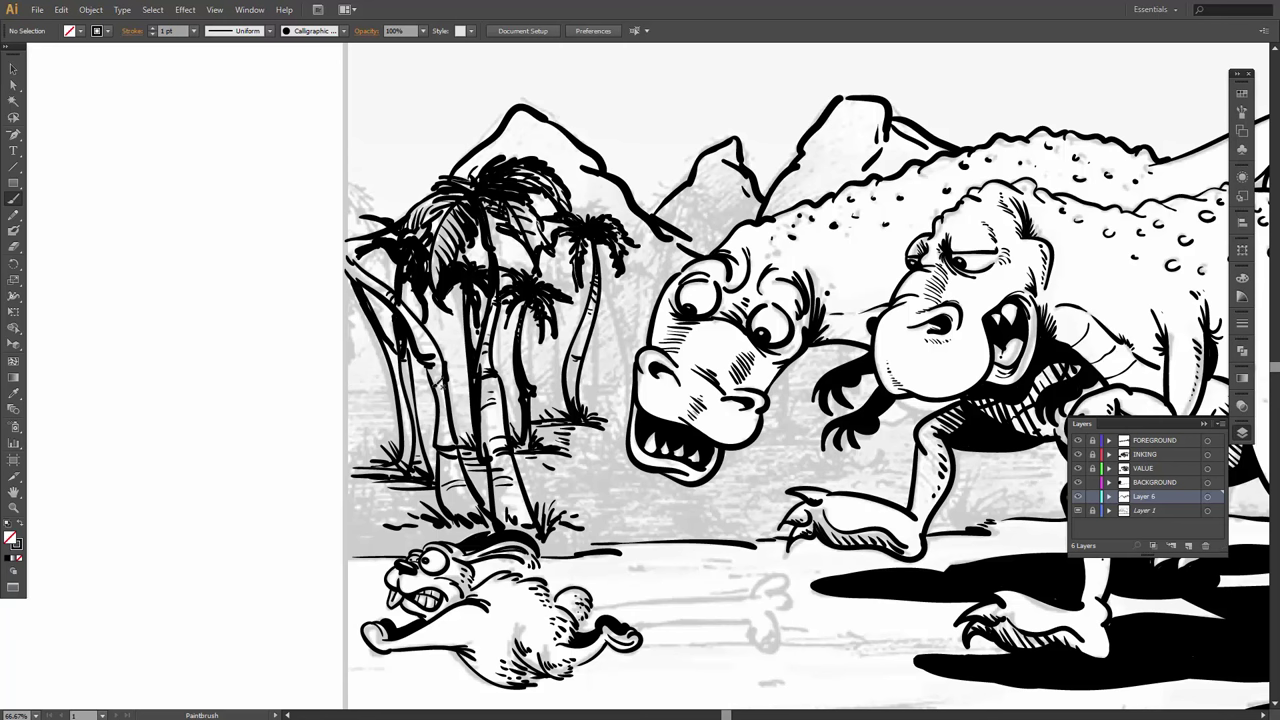
# Ink the peak between the dinosaurs' tails and the mountain slopes behind the front dinosaur's hind leg, including their rocky ridge details.
pyautogui.press('space')
pyautogui.moveTo(823, 415)
pyautogui.mouseDown()
pyautogui.moveTo(442, 426)
pyautogui.moveTo(360, 464)
pyautogui.mouseUp()
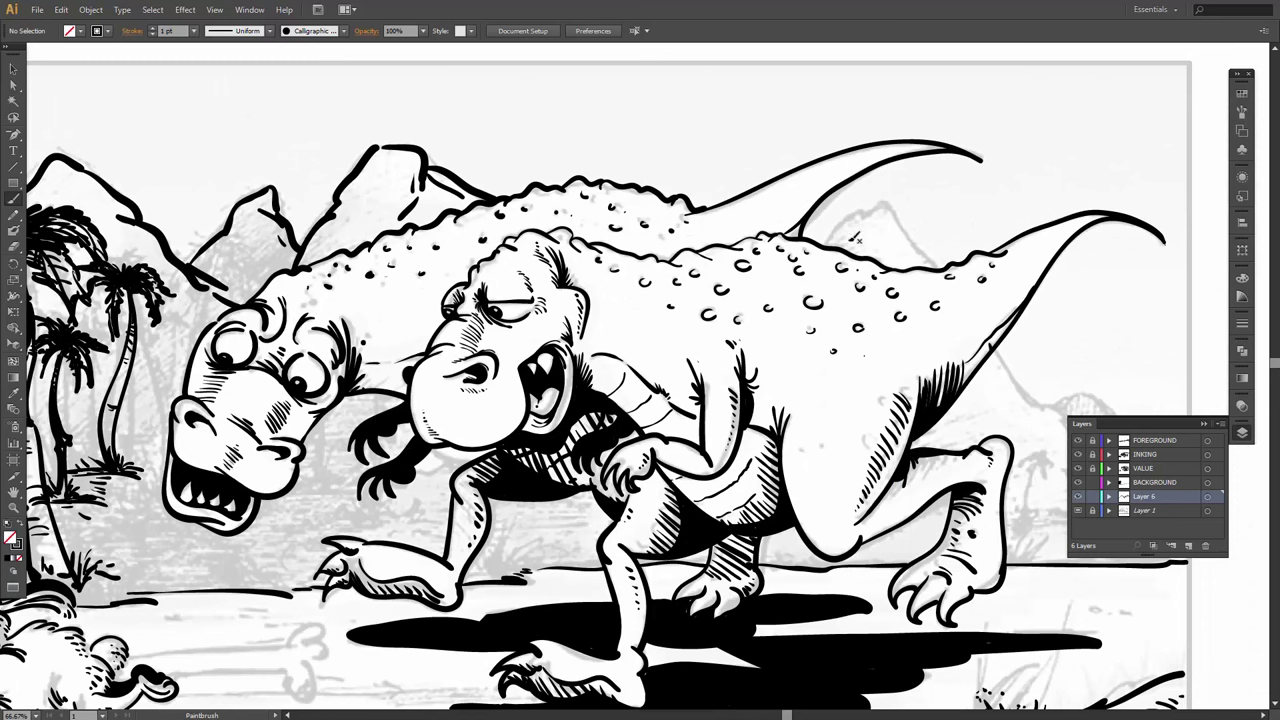
pyautogui.moveTo(832, 242)
pyautogui.mouseDown()
pyautogui.moveTo(852, 217)
pyautogui.moveTo(884, 214)
pyautogui.moveTo(874, 227)
pyautogui.moveTo(866, 216)
pyautogui.moveTo(892, 203)
pyautogui.moveTo(936, 258)
pyautogui.mouseUp()
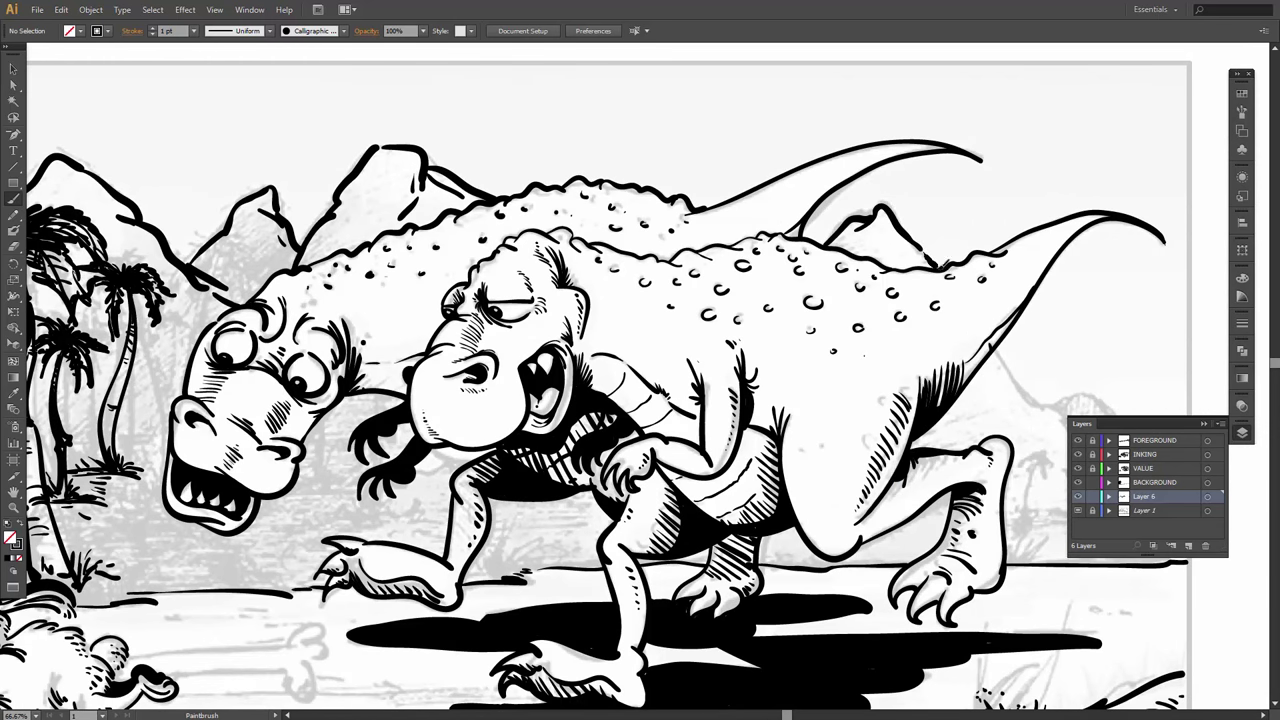
pyautogui.moveTo(987, 365)
pyautogui.mouseDown()
pyautogui.moveTo(780, 283)
pyautogui.moveTo(860, 338)
pyautogui.moveTo(939, 437)
pyautogui.moveTo(962, 440)
pyautogui.moveTo(798, 400)
pyautogui.mouseUp()
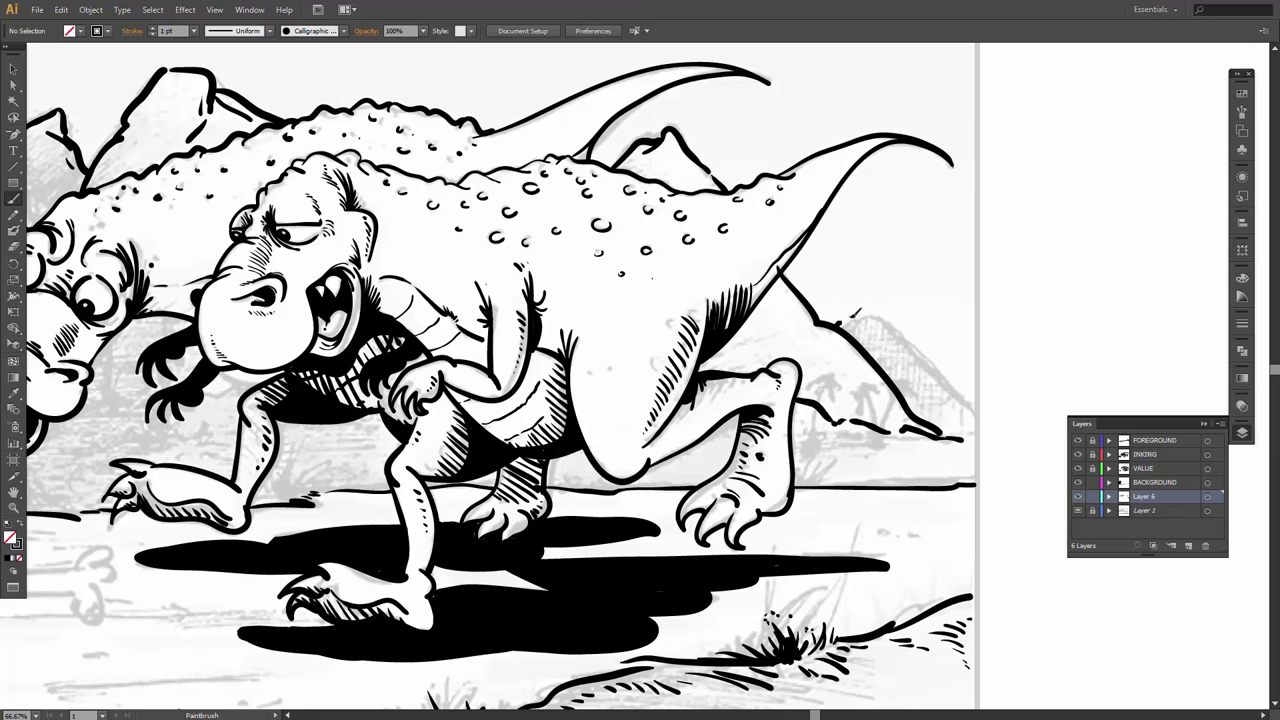
pyautogui.moveTo(840, 320)
pyautogui.mouseDown()
pyautogui.moveTo(874, 312)
pyautogui.moveTo(881, 333)
pyautogui.moveTo(889, 321)
pyautogui.moveTo(978, 414)
pyautogui.mouseUp()
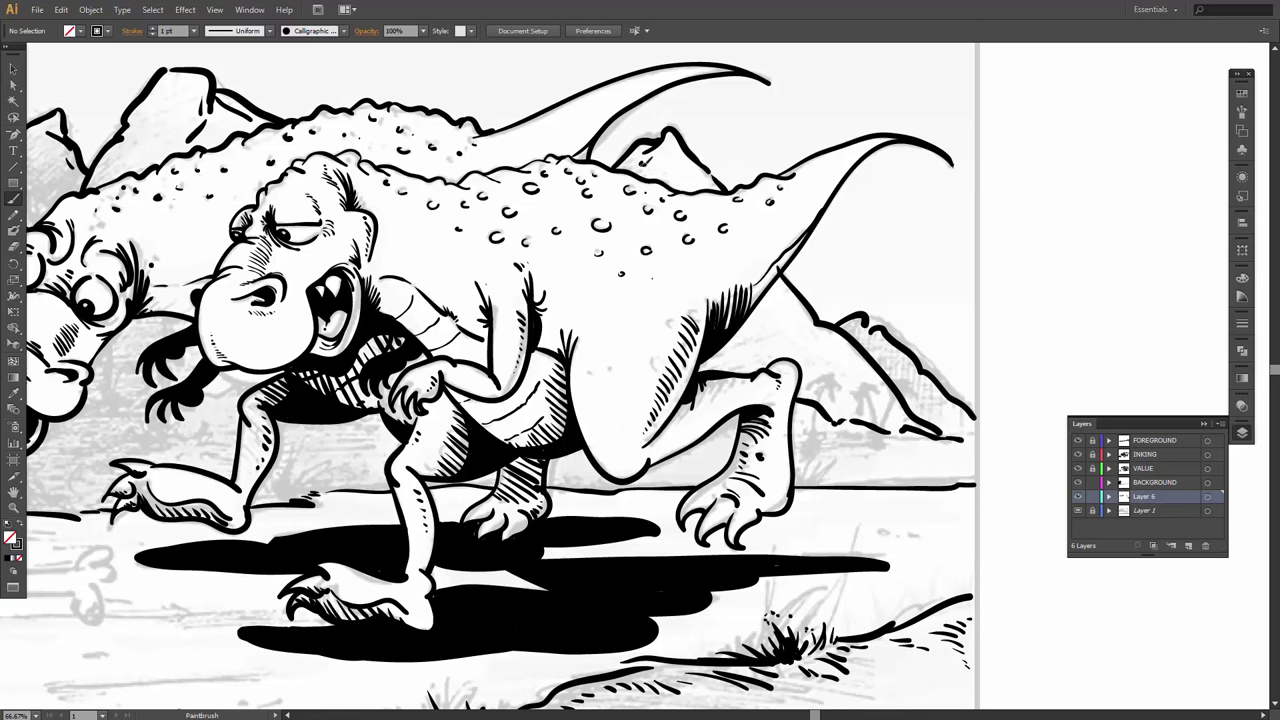
pyautogui.moveTo(848, 416); pyautogui.dragTo(770, 330)
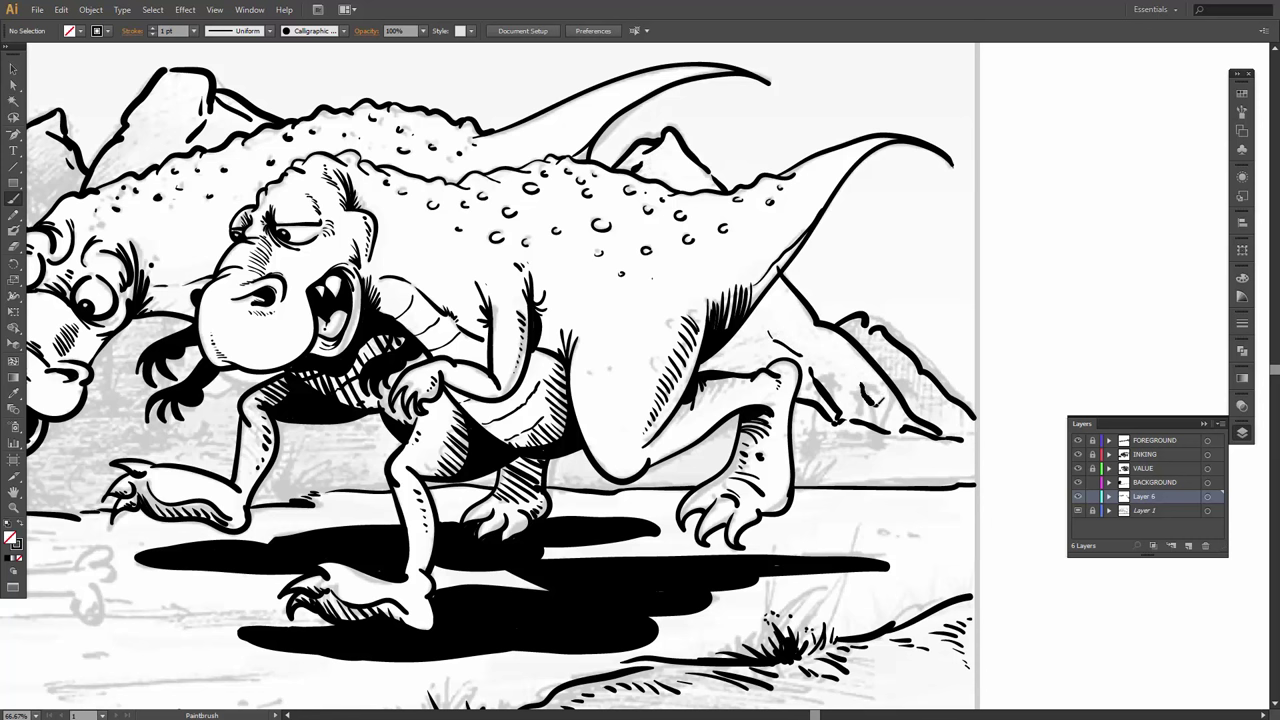
# Finish inking the rocky ridge details on the mountain slope behind the front dinosaur's hind leg and save the drawing.
pyautogui.moveTo(873, 407)
pyautogui.mouseDown()
pyautogui.moveTo(936, 432)
pyautogui.moveTo(913, 417)
pyautogui.moveTo(941, 412)
pyautogui.moveTo(930, 407)
pyautogui.mouseUp()
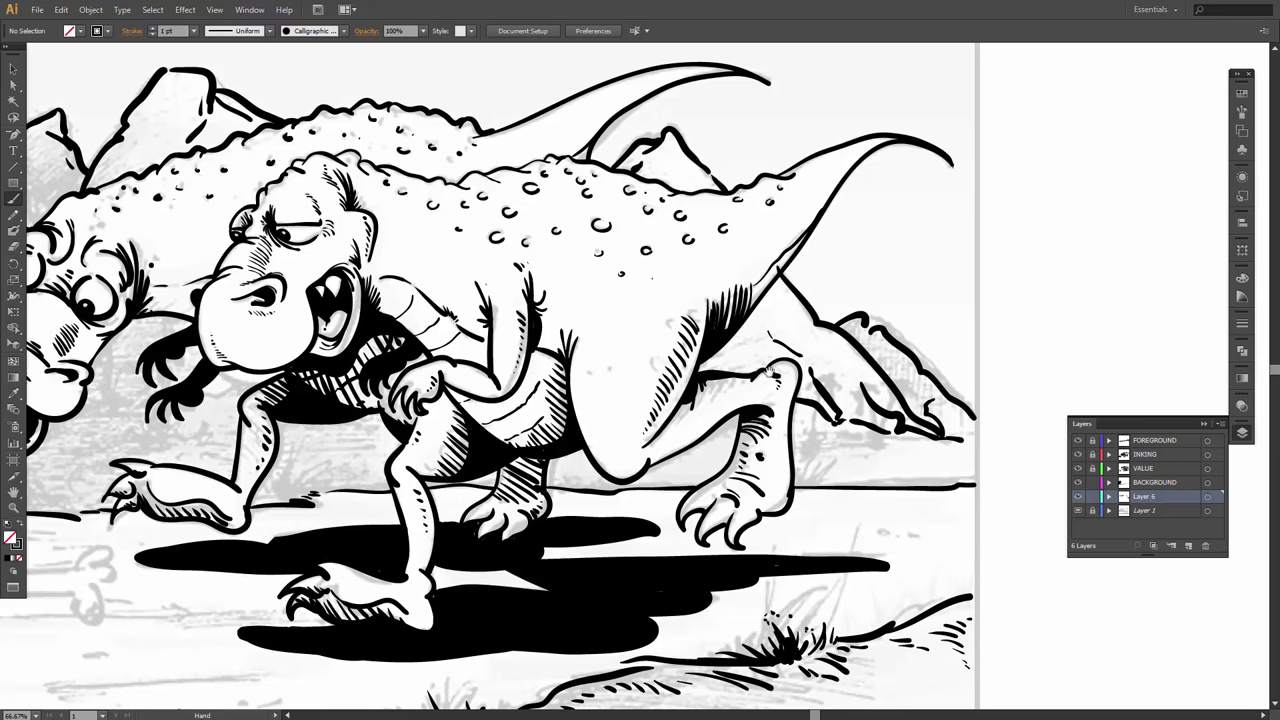
pyautogui.moveTo(769, 370); pyautogui.dragTo(1023, 400)
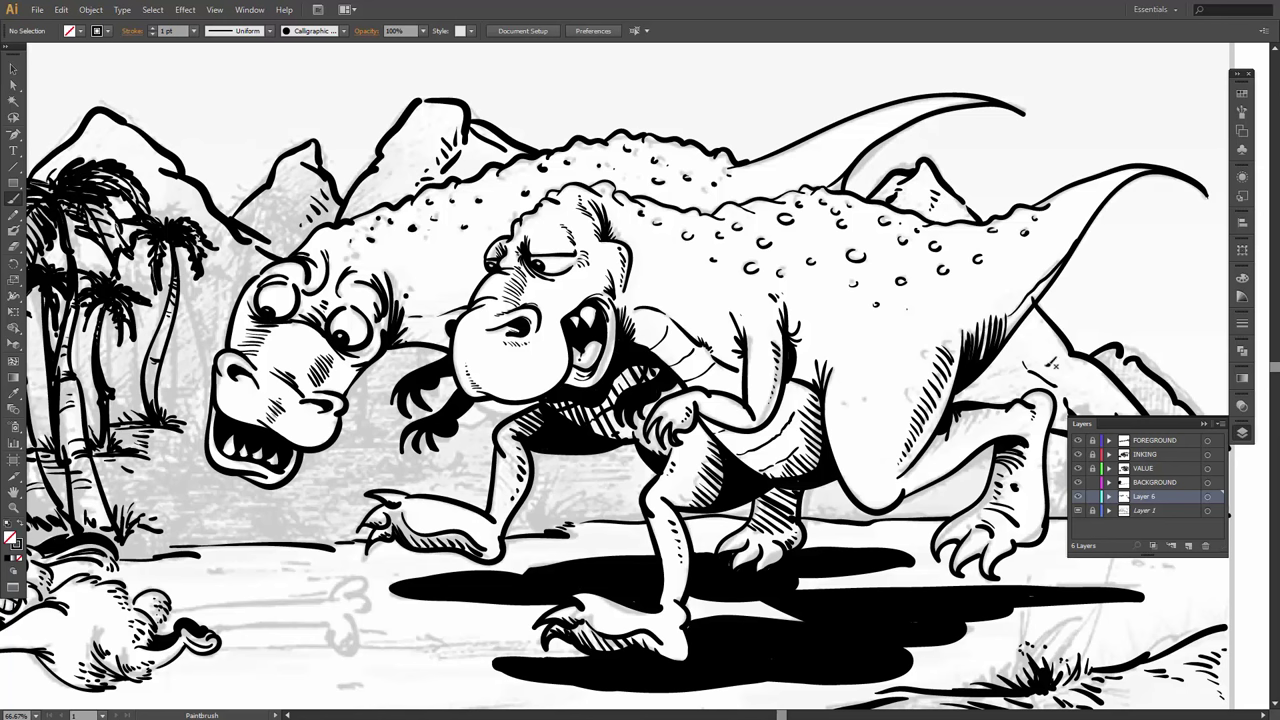
pyautogui.moveTo(1025, 368); pyautogui.dragTo(1106, 402)
pyautogui.hotkey('ctrl', '-')
pyautogui.hotkey('ctrl', '-')
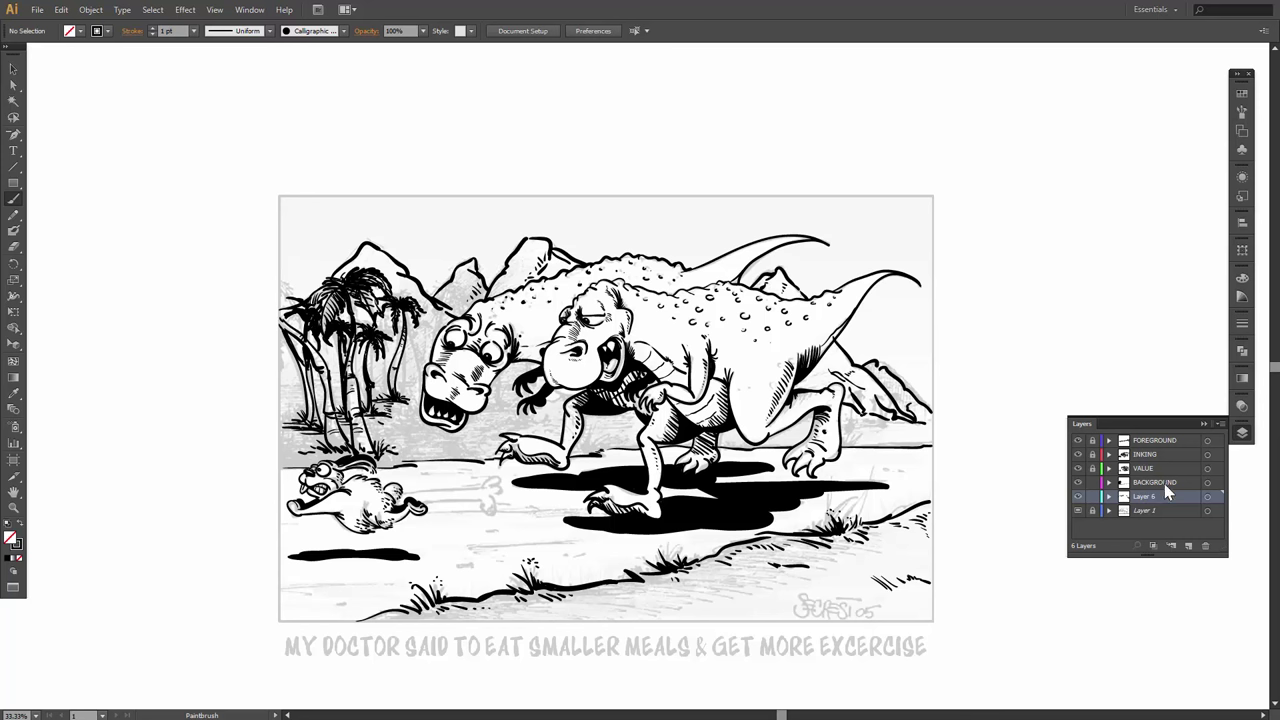
pyautogui.click(36, 9)
pyautogui.click(71, 161)
# Draw a rectangular frame around the whole cartoon, about 40.9 by 26.7 in, with a 22 pt black stroke aligned to the inside.
pyautogui.click(13, 183)
pyautogui.moveTo(320, 255); pyautogui.dragTo(933, 620)
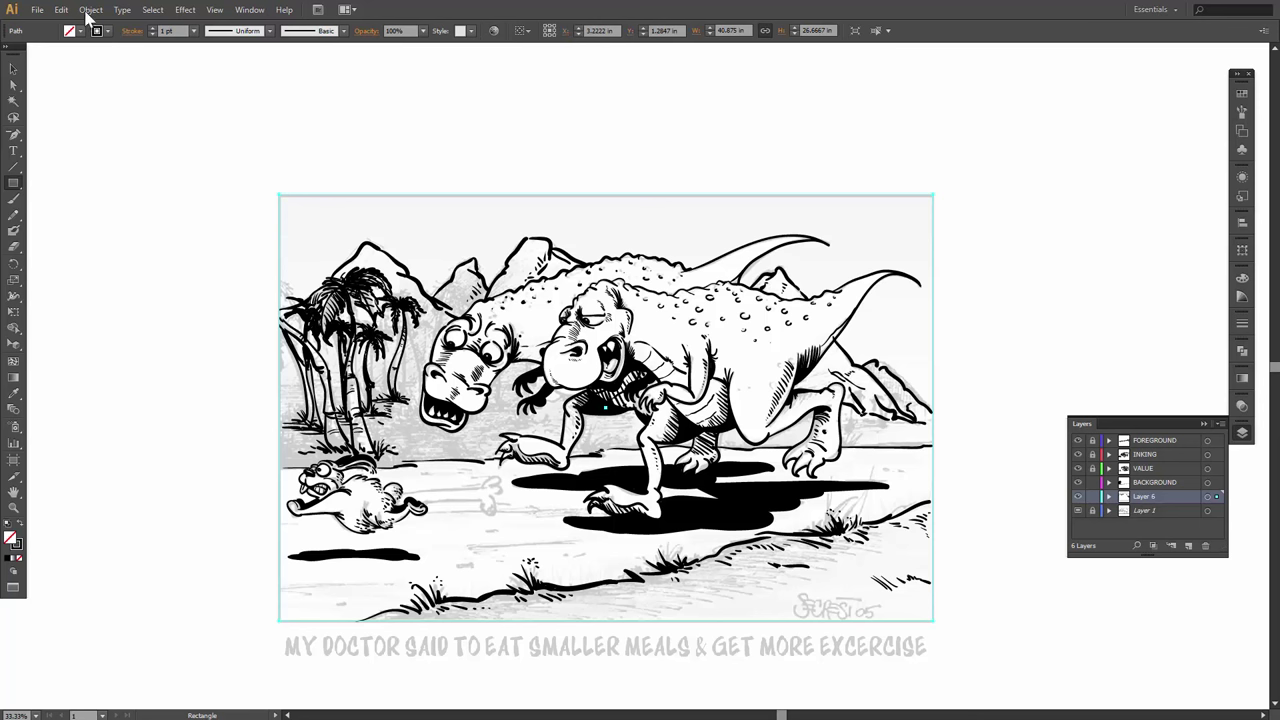
pyautogui.click(152, 29)
pyautogui.click(152, 29)
pyautogui.click(152, 34)
pyautogui.click(152, 34)
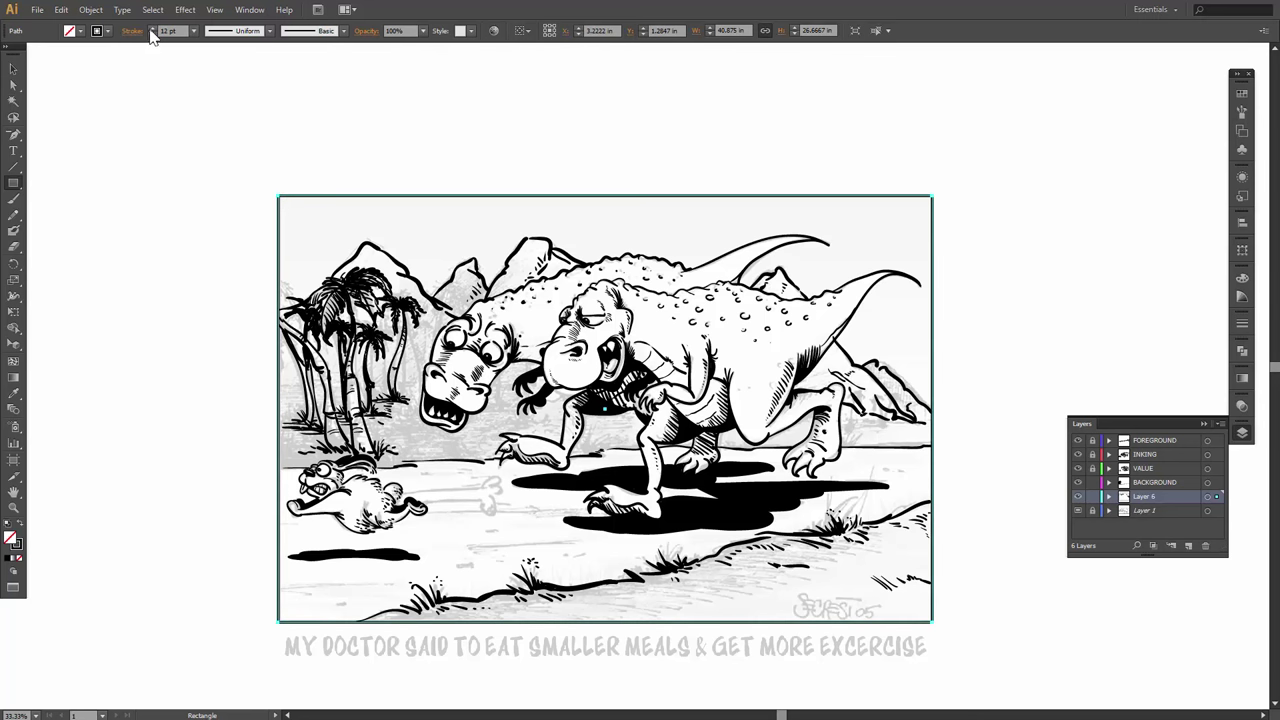
pyautogui.click(152, 34)
pyautogui.click(152, 34)
pyautogui.click(152, 34)
pyautogui.click(152, 34)
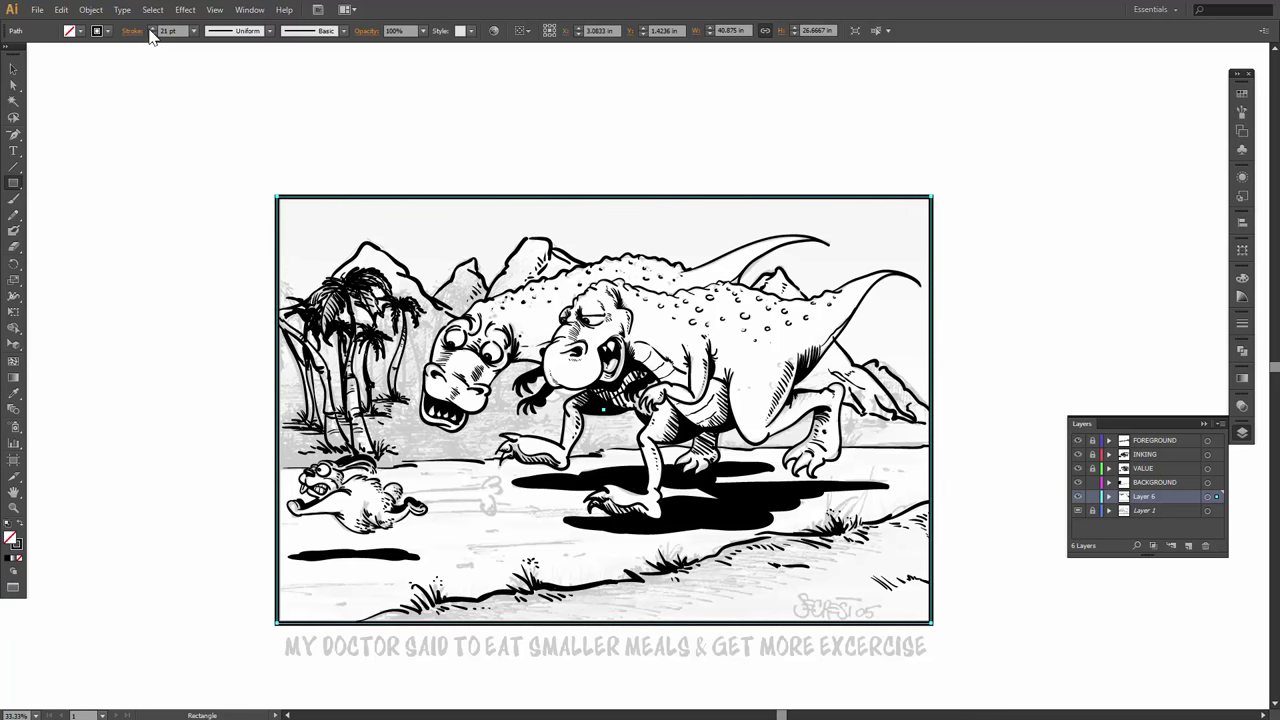
pyautogui.click(152, 29)
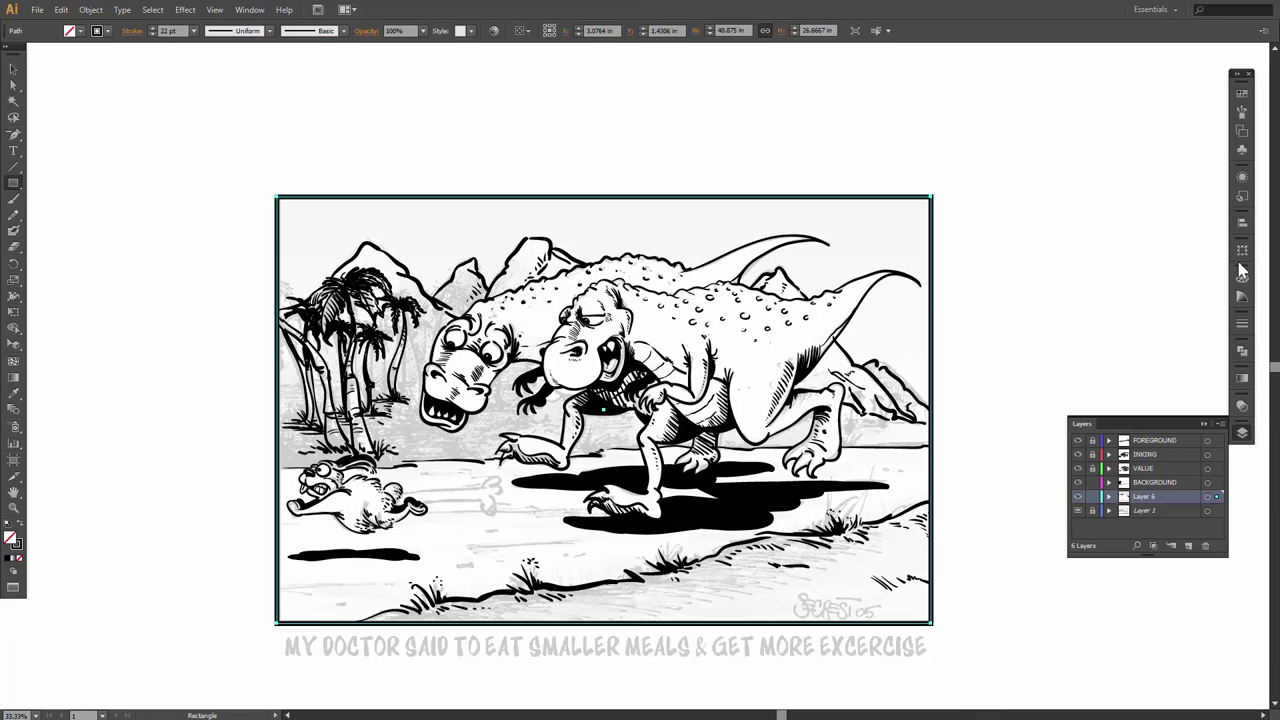
pyautogui.click(1242, 323)
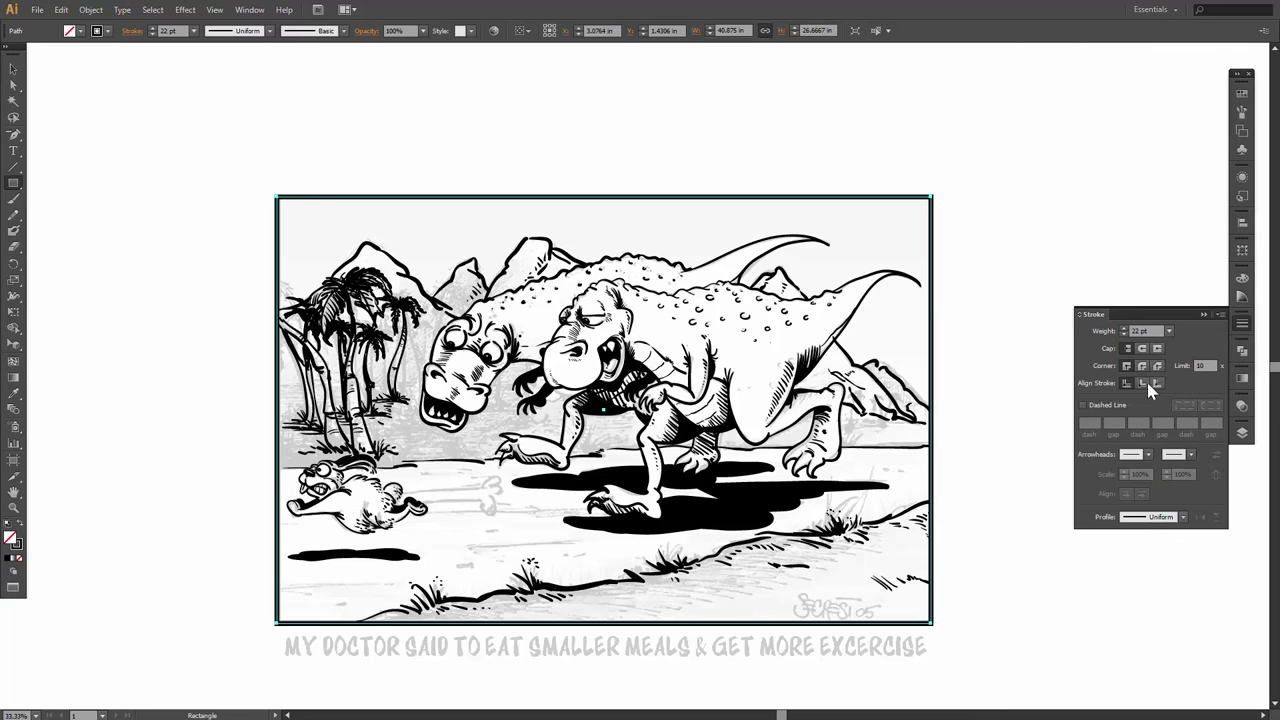
pyautogui.click(1144, 384)
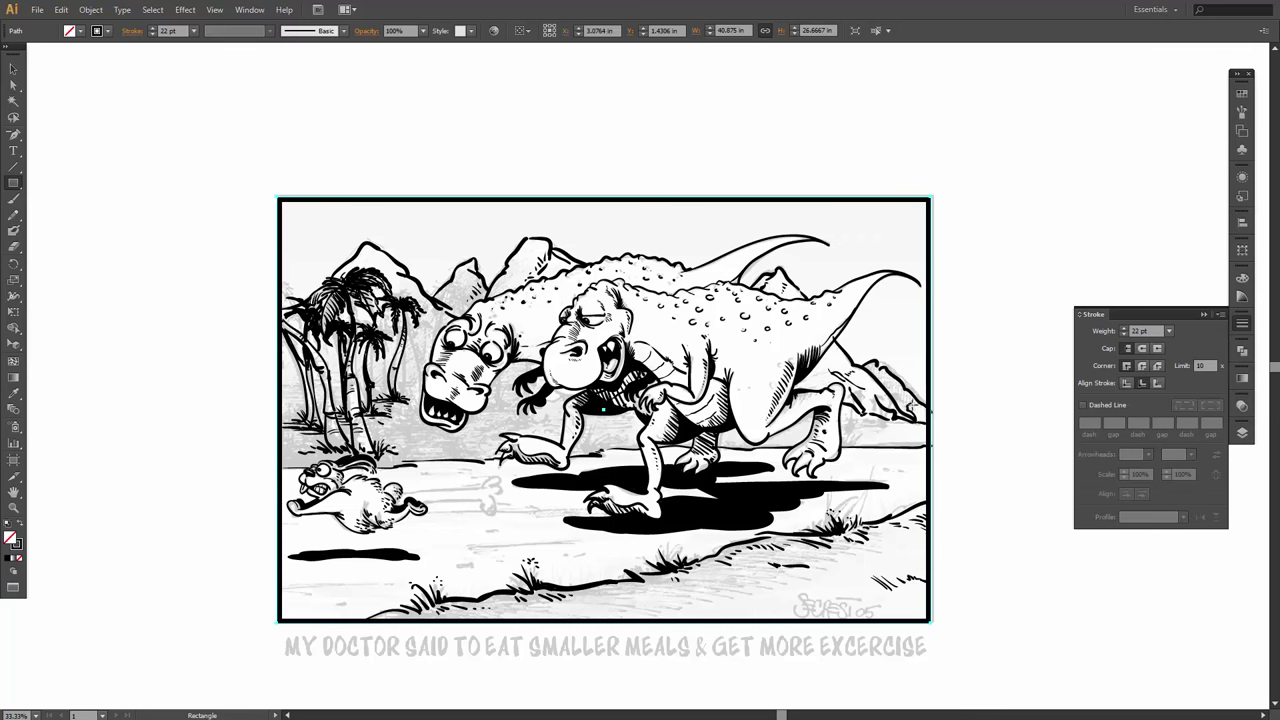
pyautogui.click(13, 69)
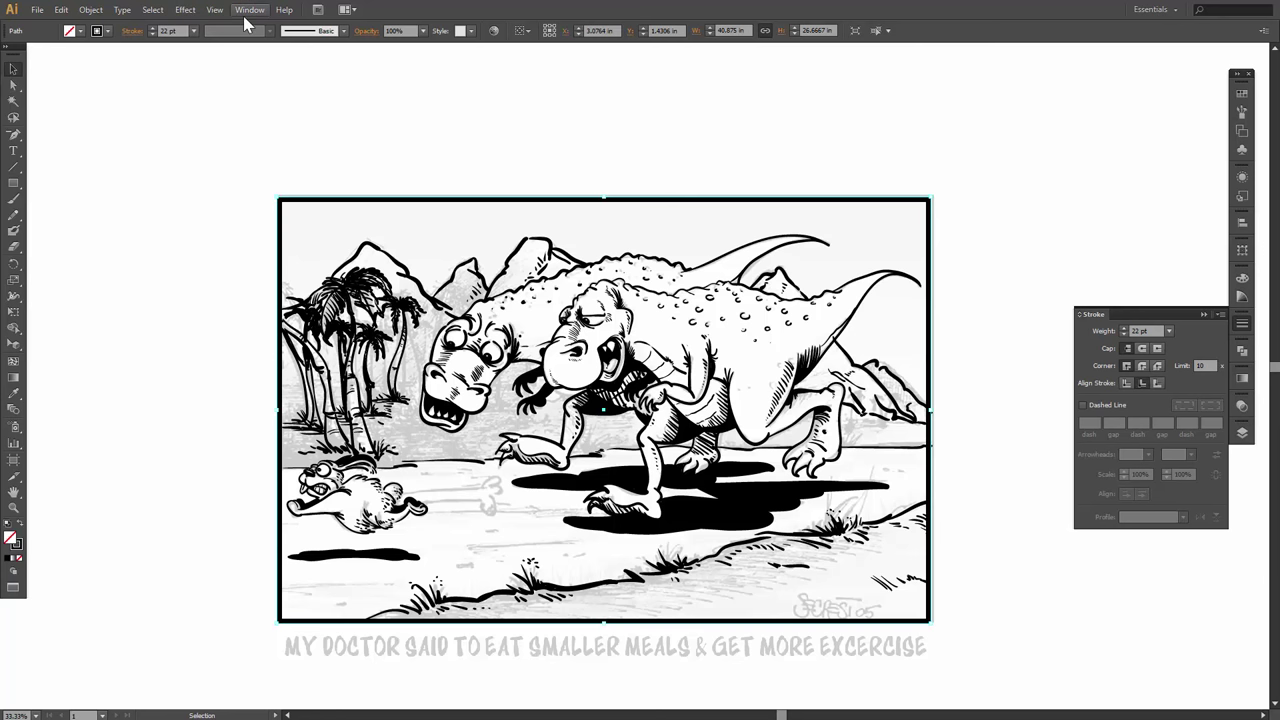
# Add a 60 pt caption below the frame reading "MY DOCTOR SAID TO EAT SMALLER MEALS AND GET MORE EXERCISE".
pyautogui.click(124, 12)
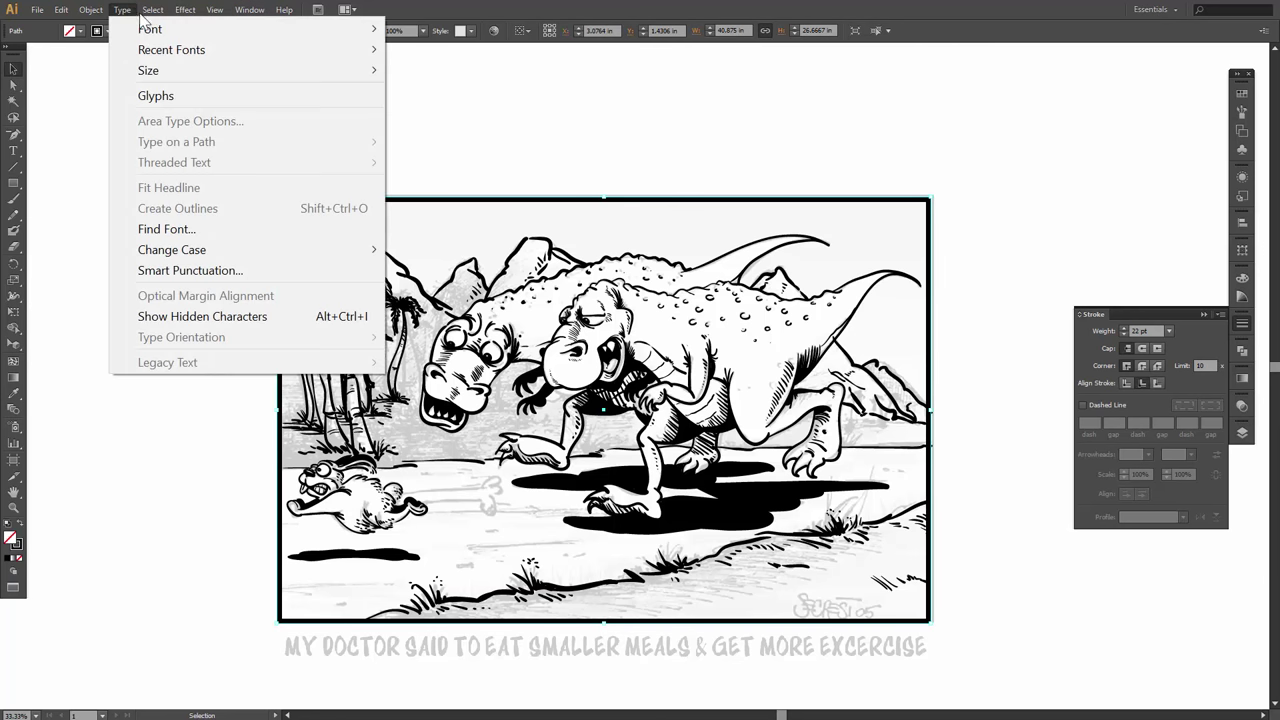
pyautogui.click(123, 14)
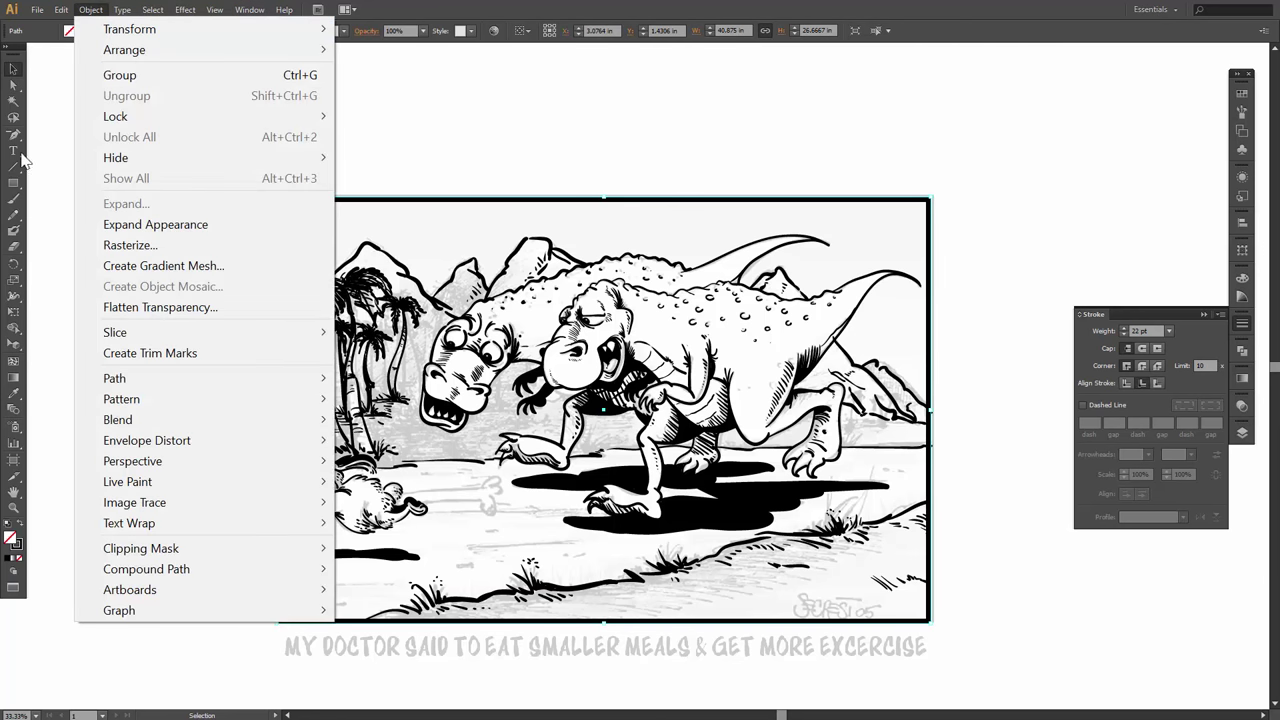
pyautogui.click(12, 149)
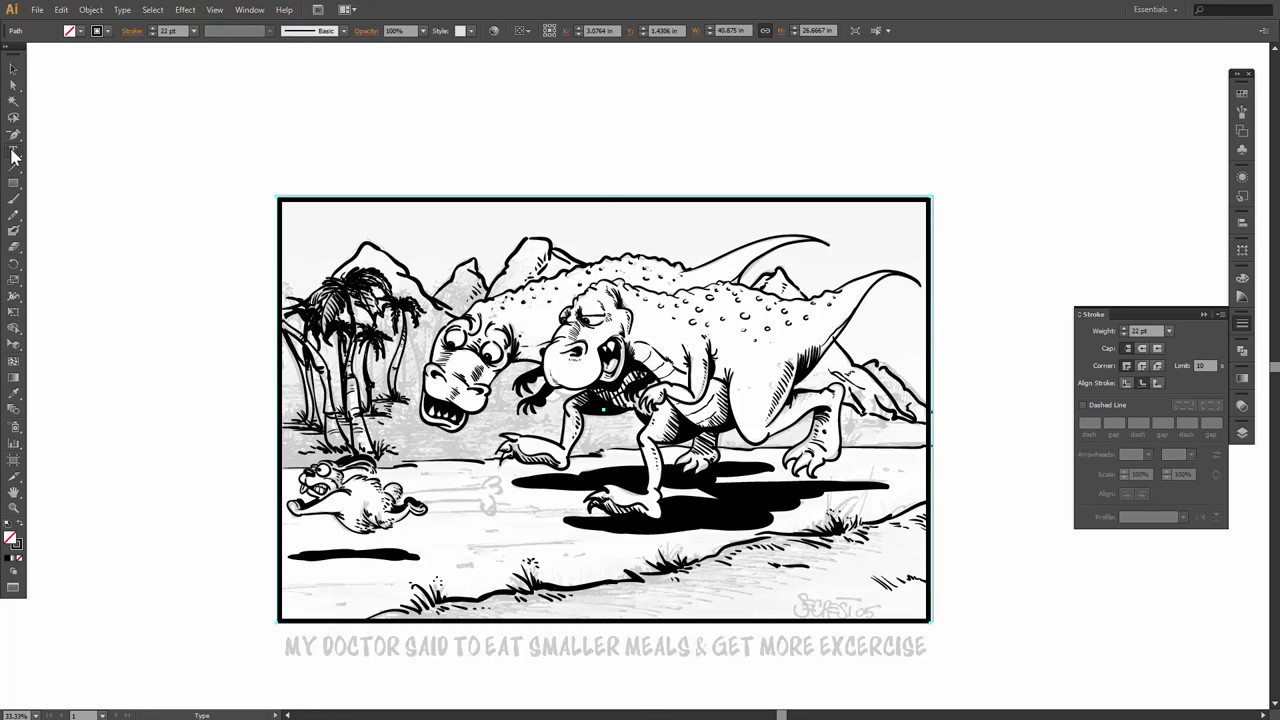
pyautogui.click(298, 648)
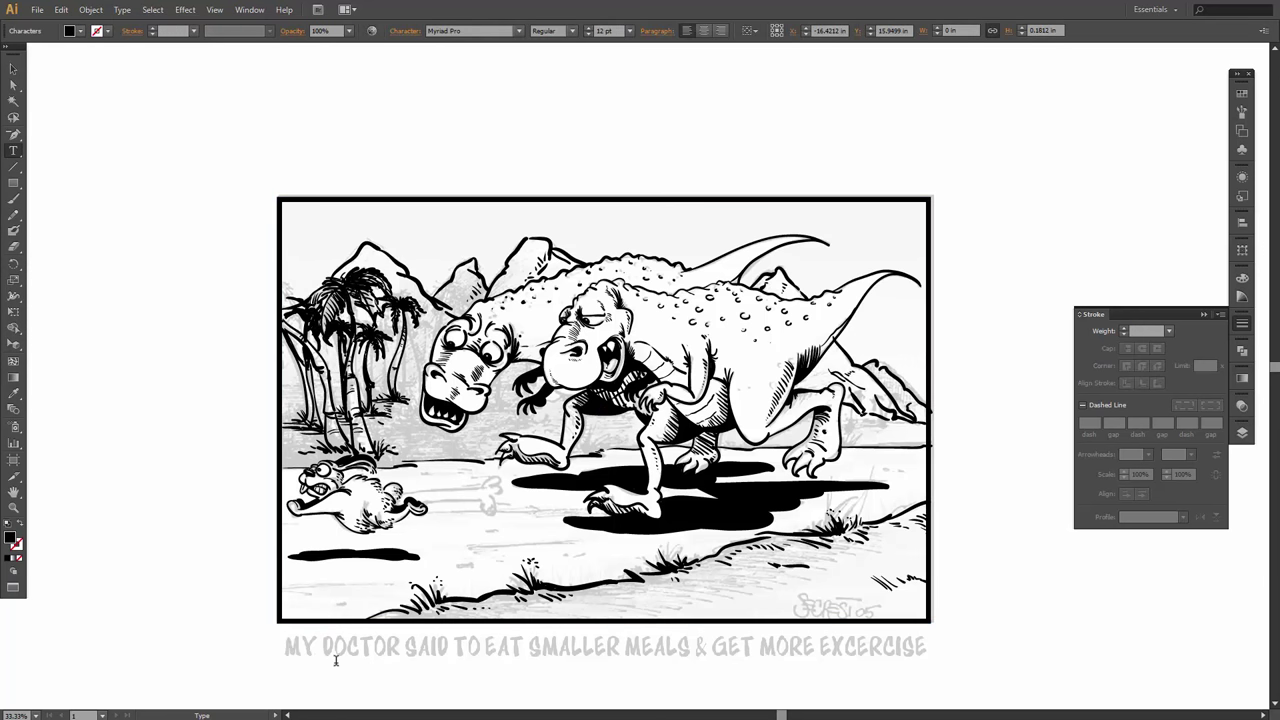
pyautogui.click(630, 31)
pyautogui.click(646, 231)
pyautogui.click(630, 31)
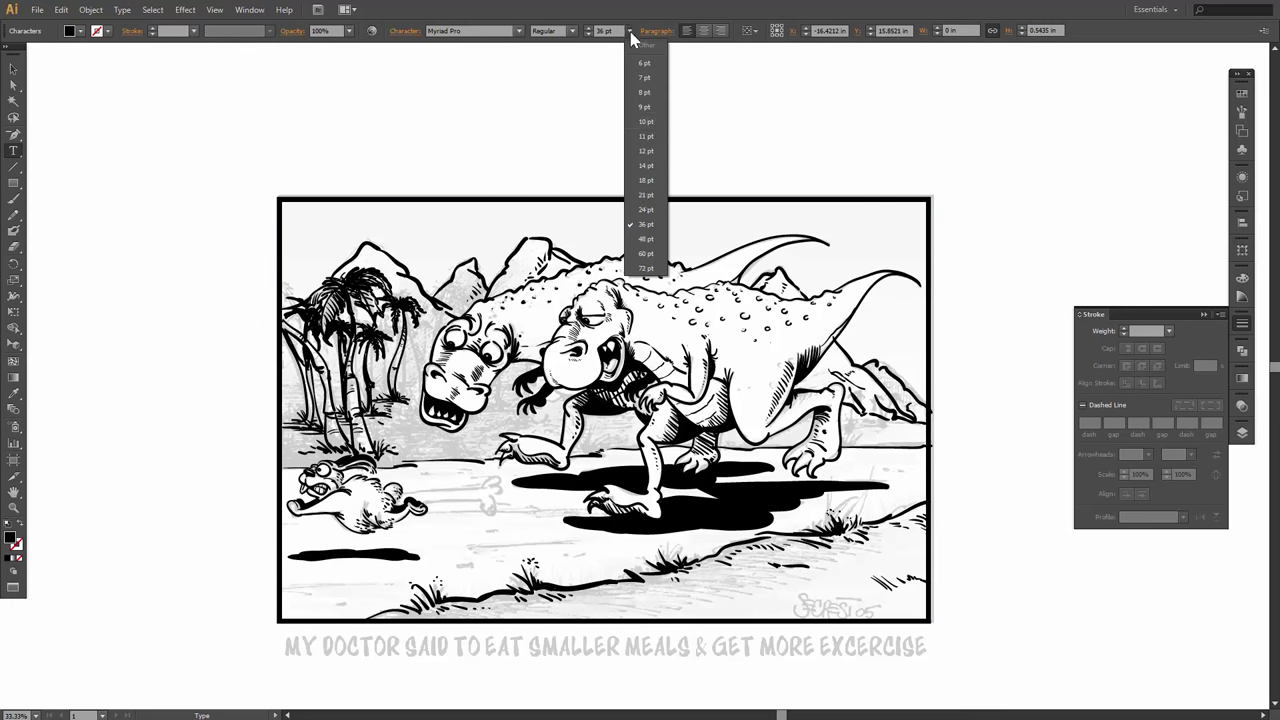
pyautogui.click(643, 255)
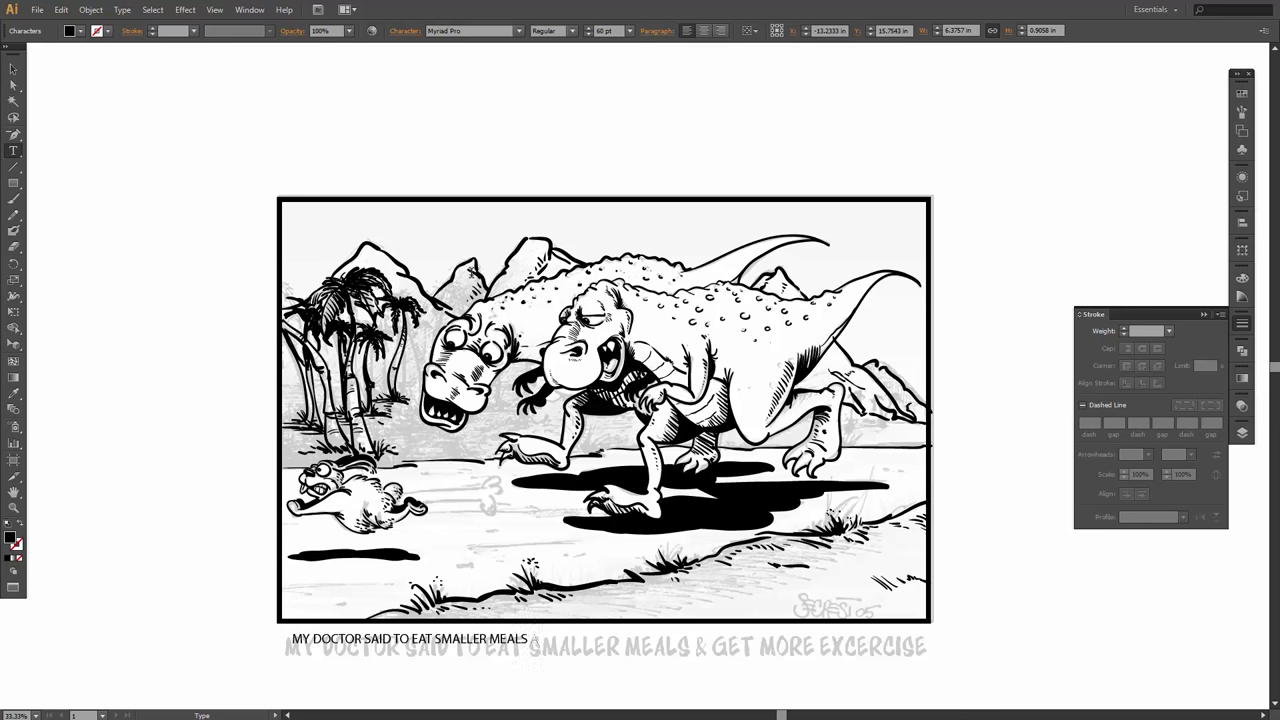
pyautogui.press('BackSpace')
pyautogui.write('AND GET MORE EXERCISE')
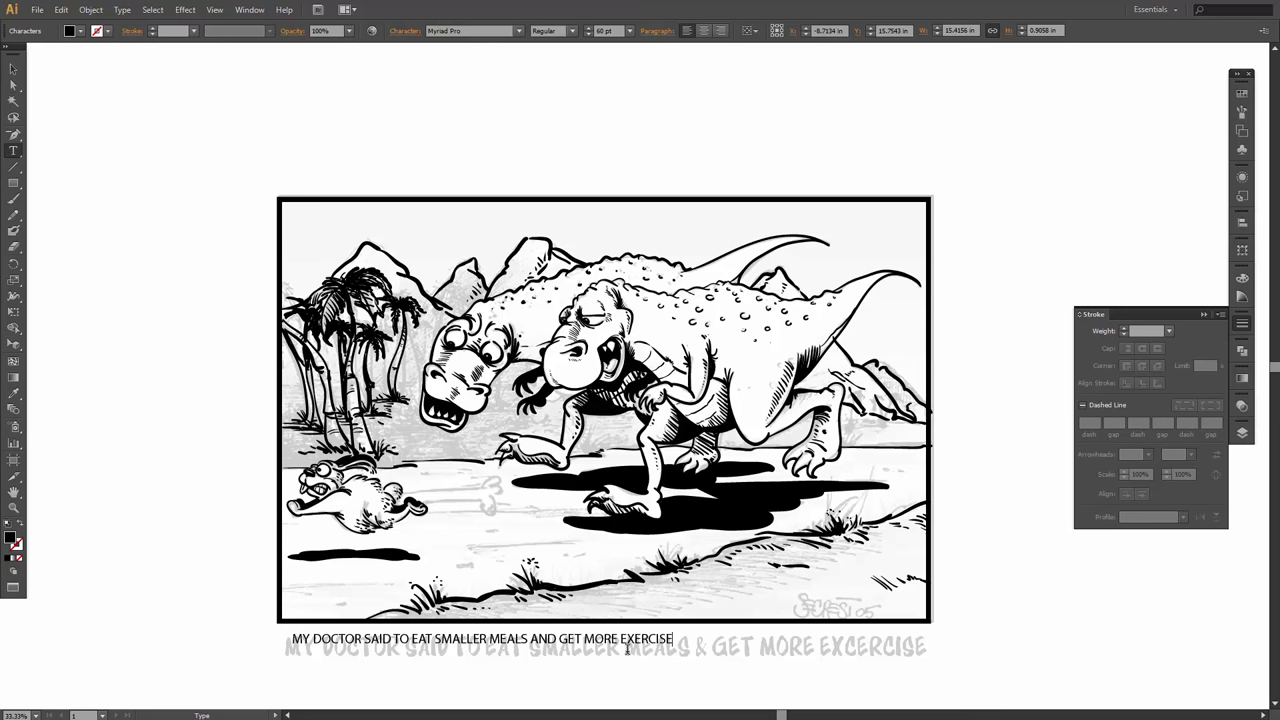
# Set the whole caption's font to Cartoon Regular.
pyautogui.moveTo(679, 645); pyautogui.dragTo(271, 652)
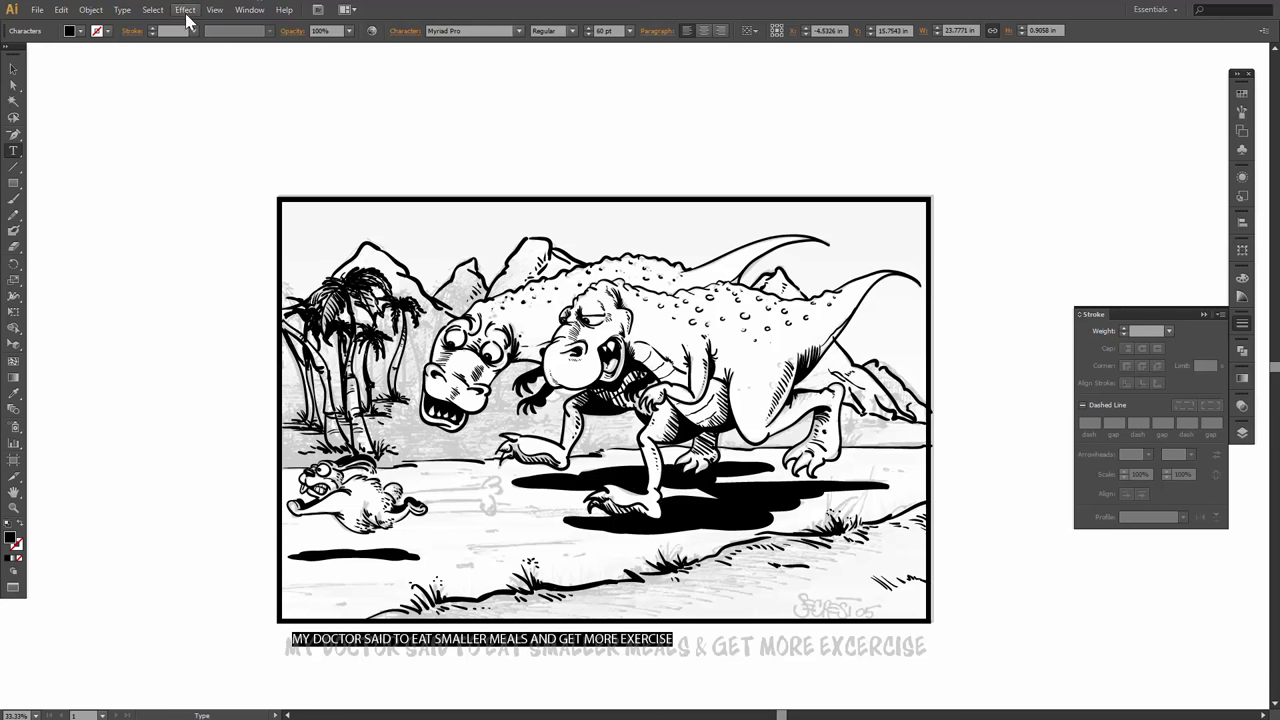
pyautogui.click(120, 10)
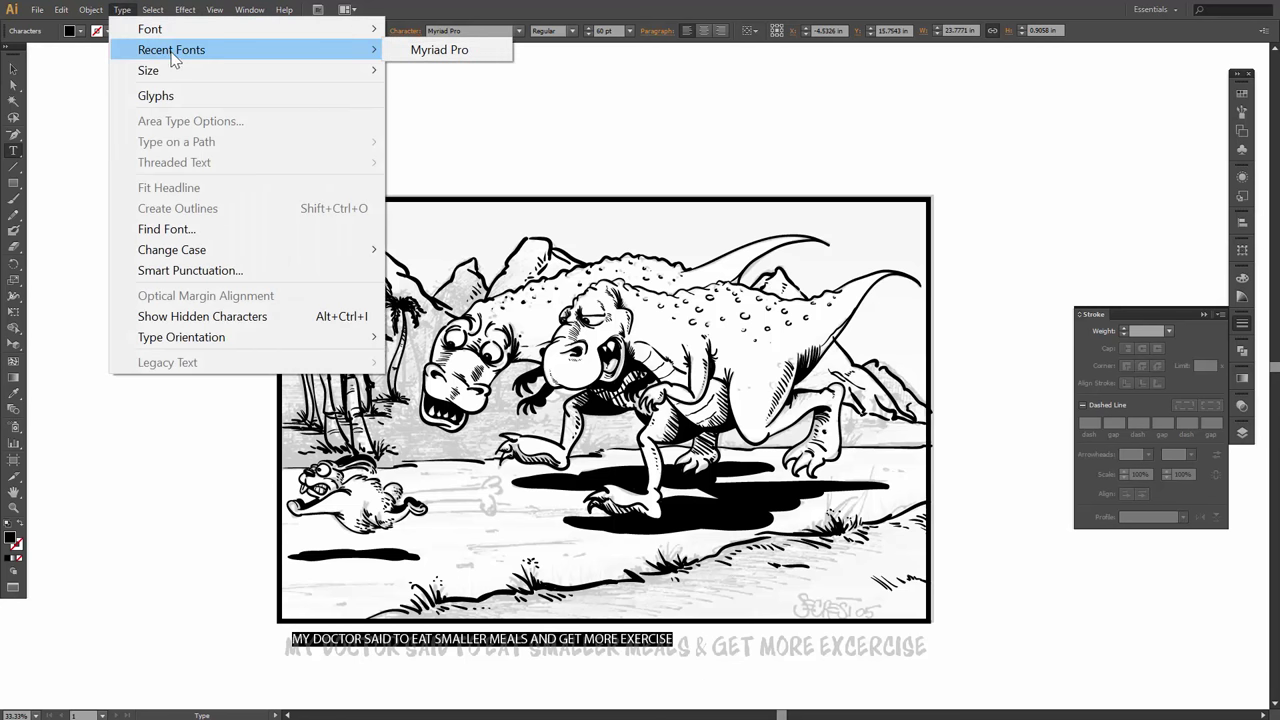
pyautogui.moveTo(170, 32)
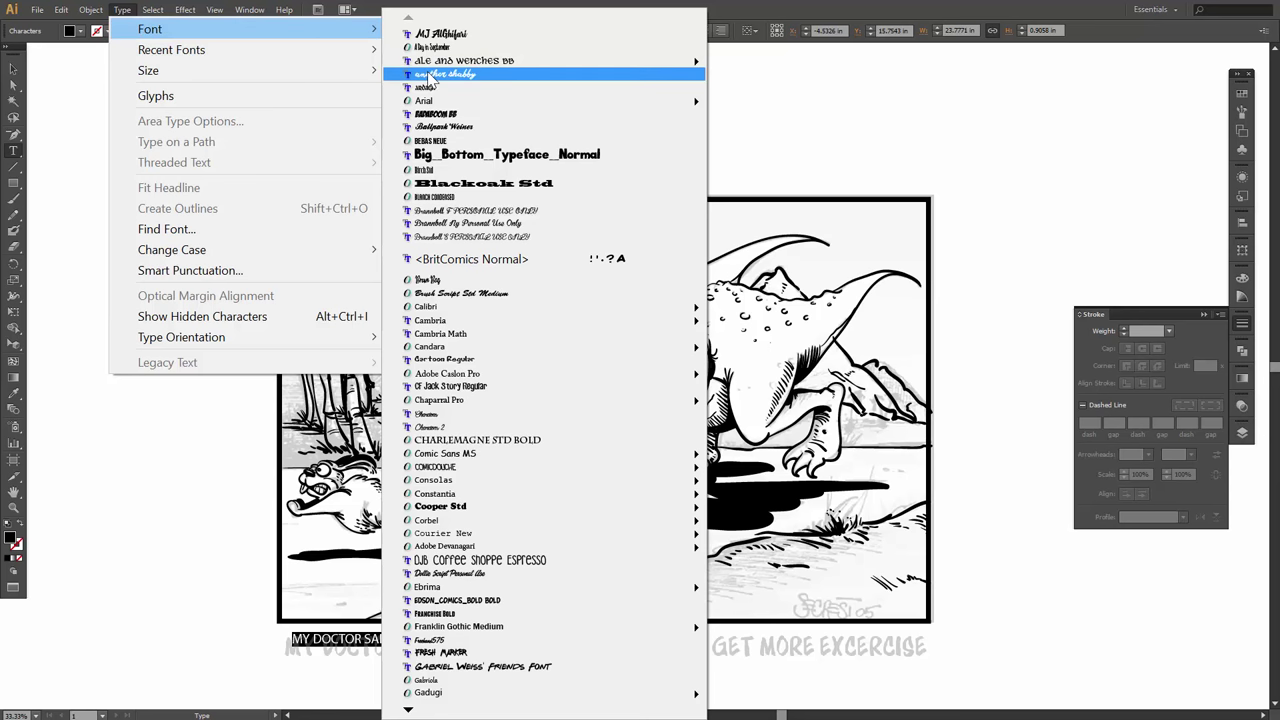
pyautogui.click(468, 359)
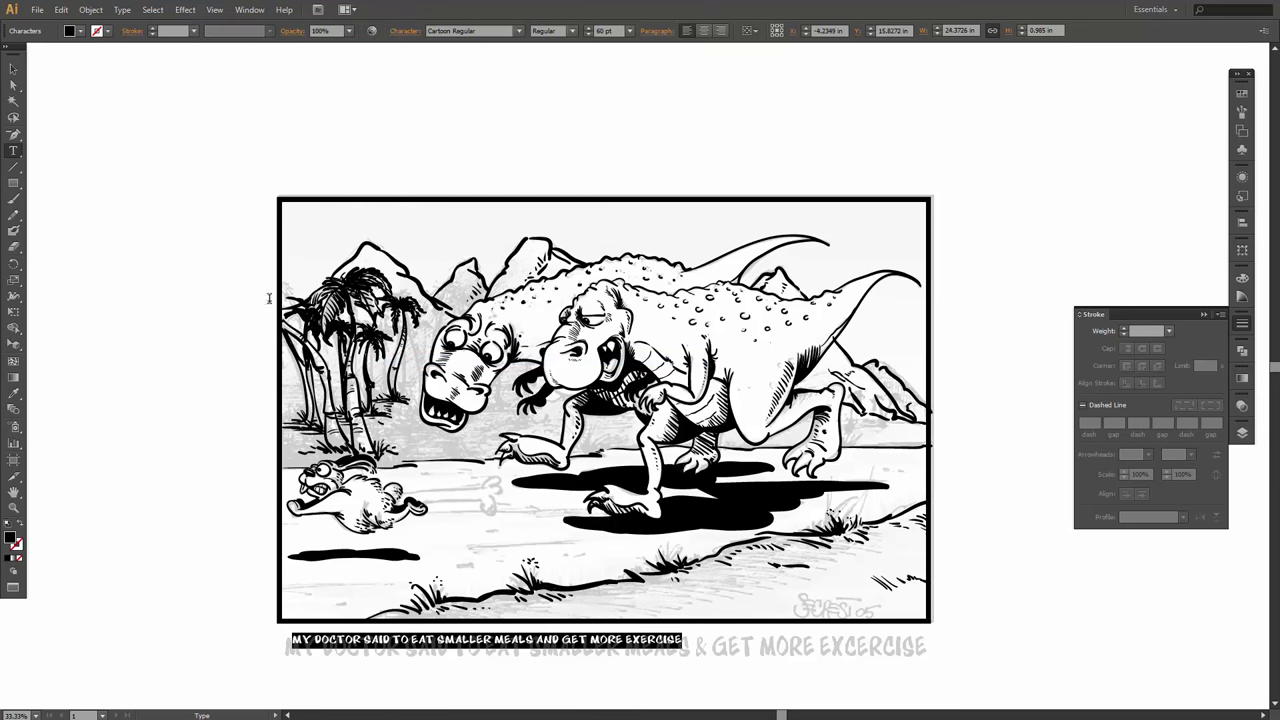
pyautogui.press('Escape')
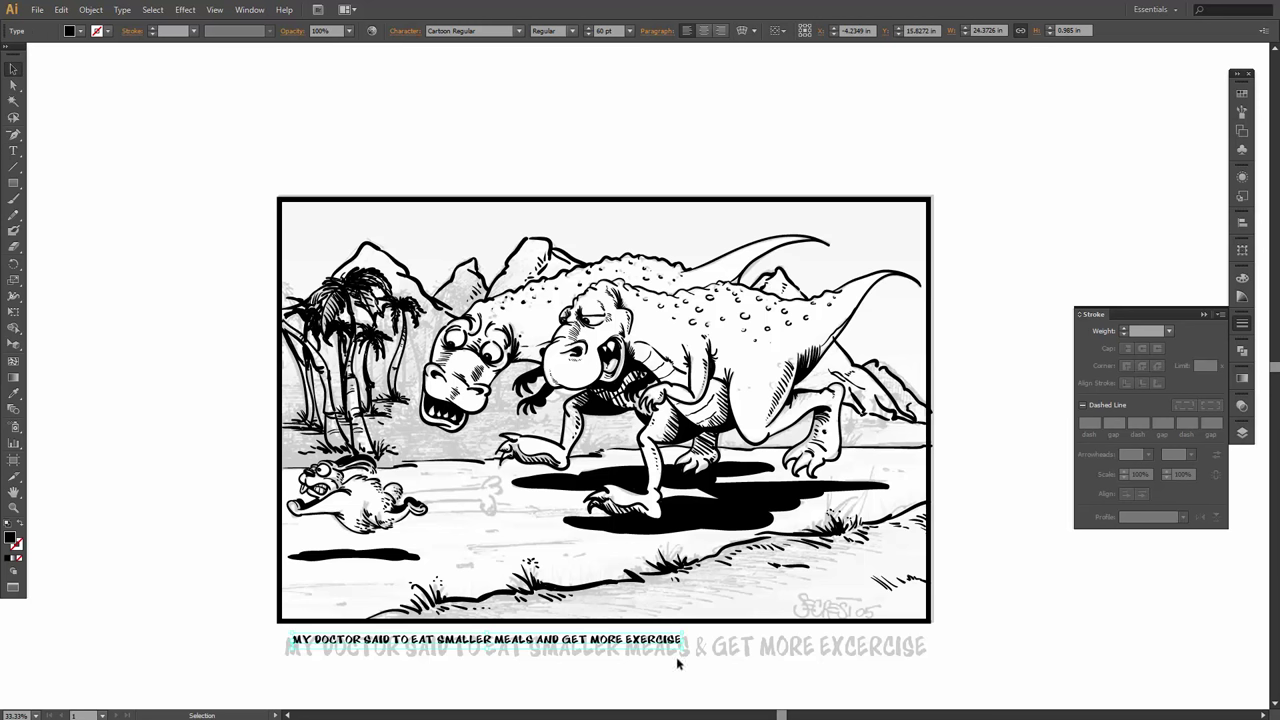
# Stretch the caption to the frame's full width, about 40.9 in, and to a height of about 1.78 in, directly under the frame.
pyautogui.moveTo(689, 641); pyautogui.dragTo(932, 648)
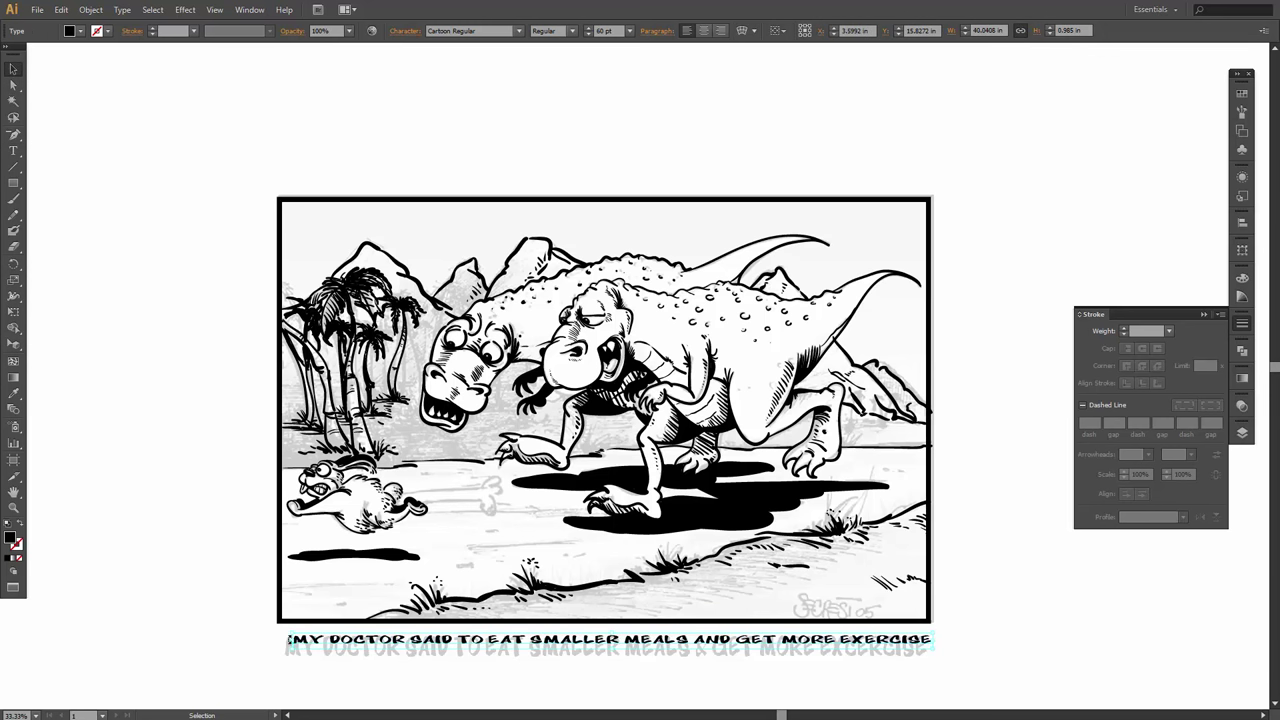
pyautogui.moveTo(290, 641); pyautogui.dragTo(277, 643)
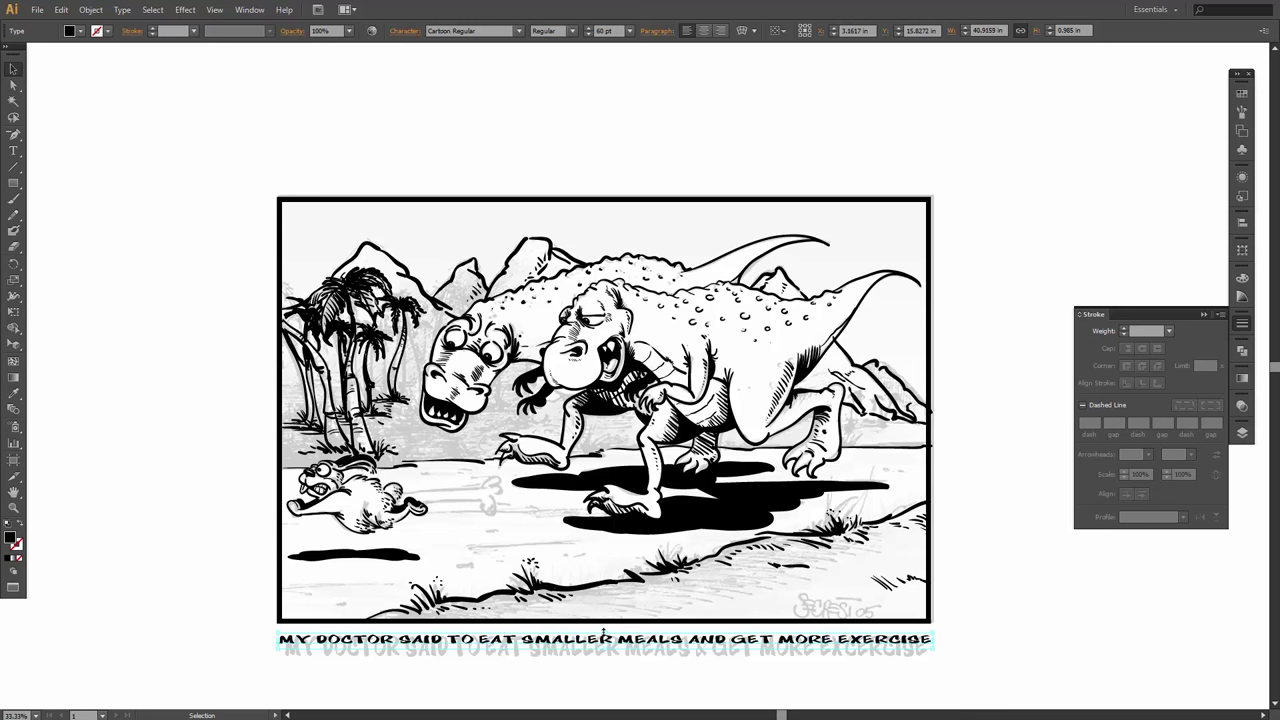
pyautogui.moveTo(601, 628); pyautogui.dragTo(601, 622)
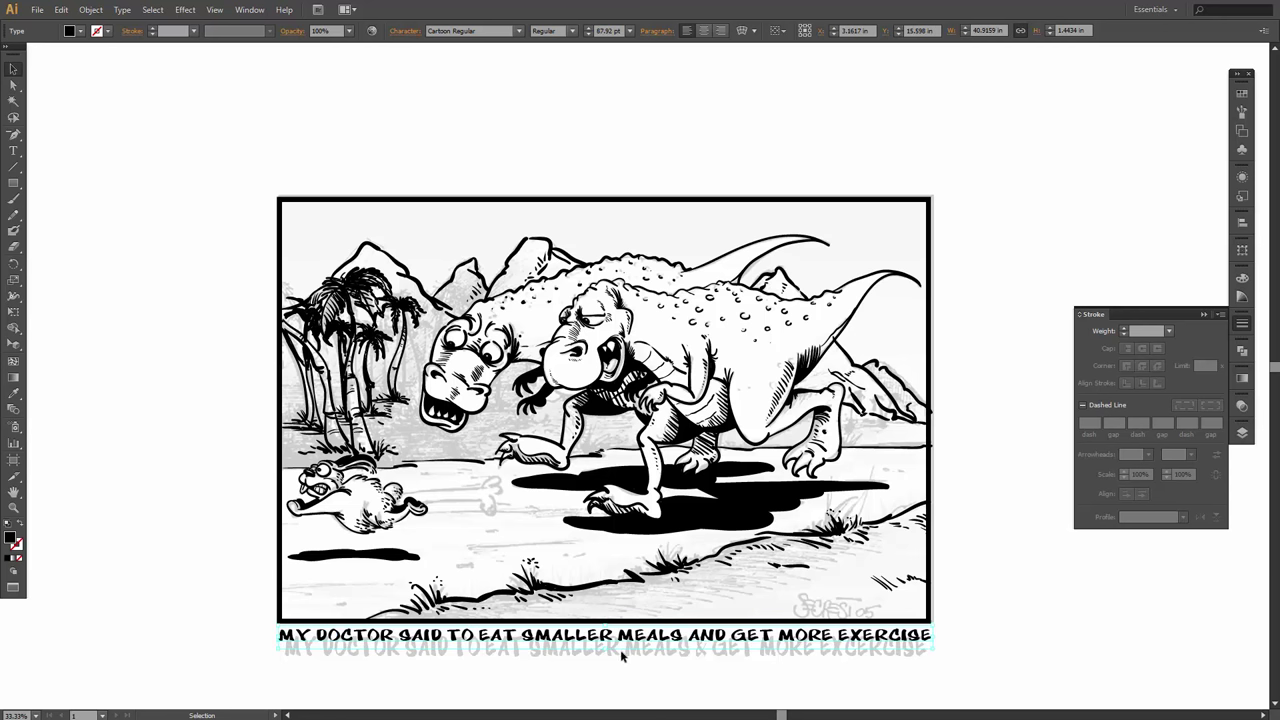
pyautogui.moveTo(605, 649); pyautogui.dragTo(603, 661)
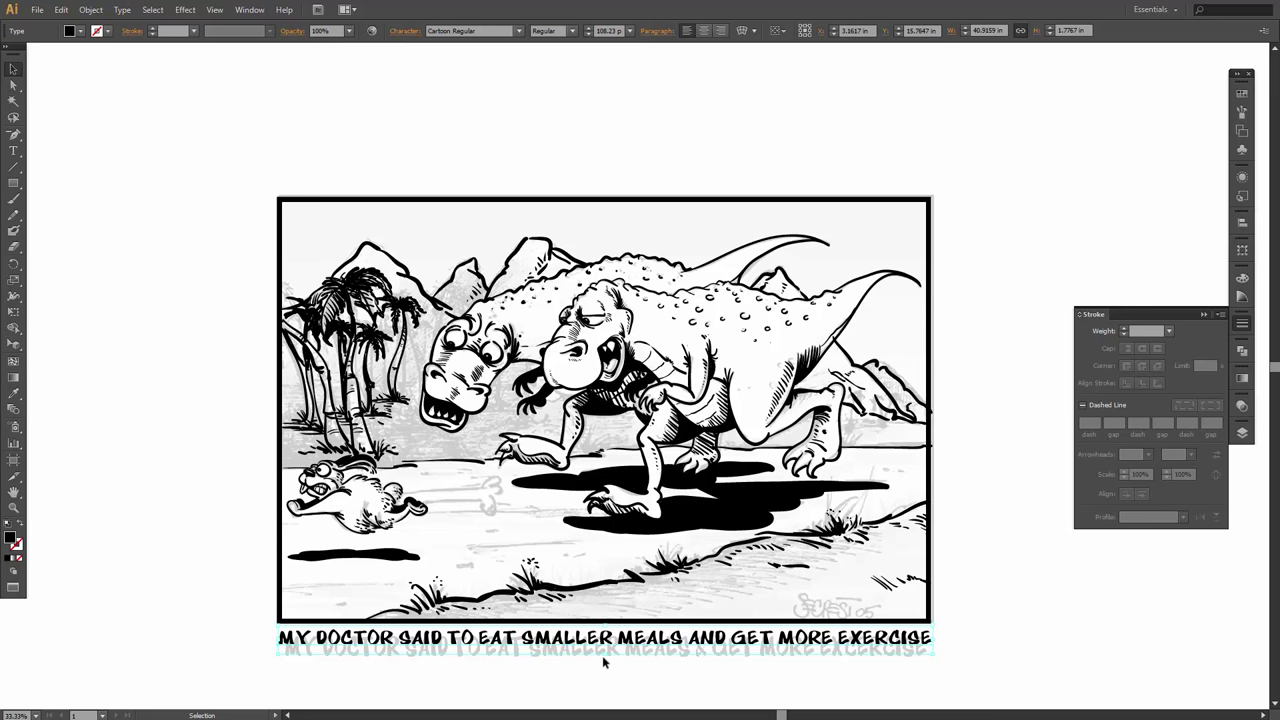
pyautogui.click(366, 683)
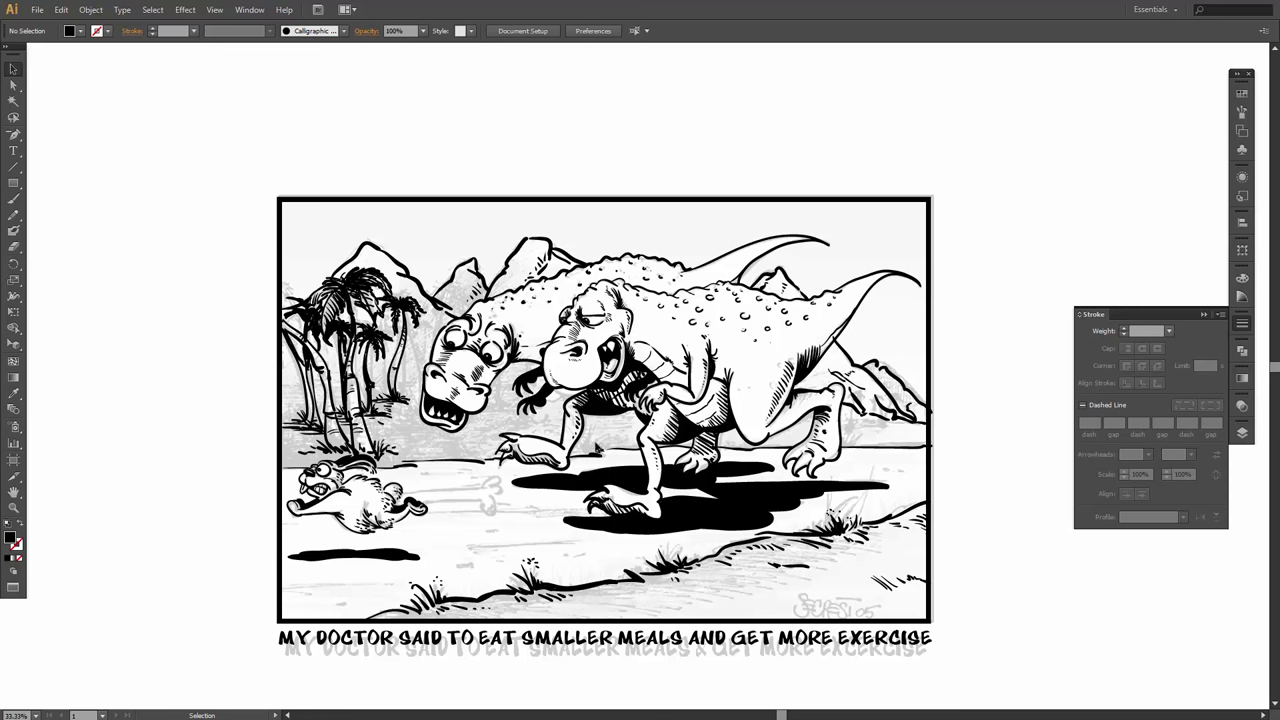
pyautogui.click(36, 9)
pyautogui.click(1242, 432)
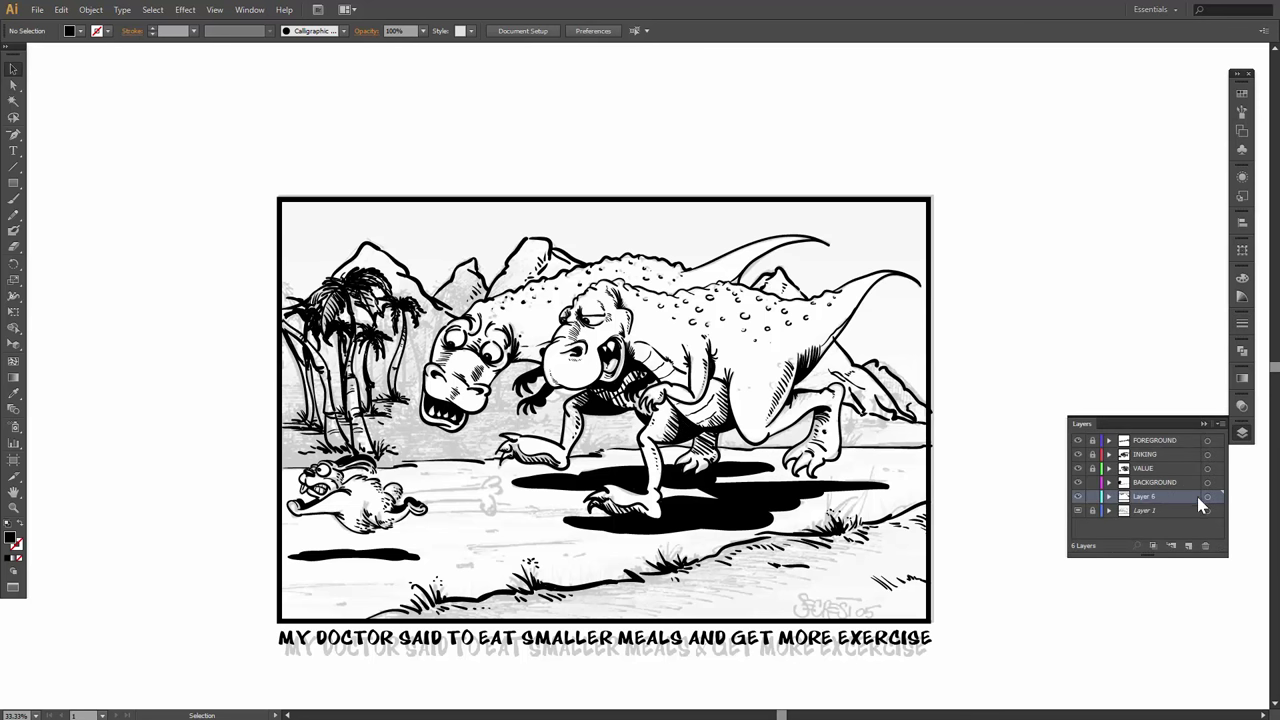
pyautogui.click(1188, 546)
pyautogui.click(1145, 512)
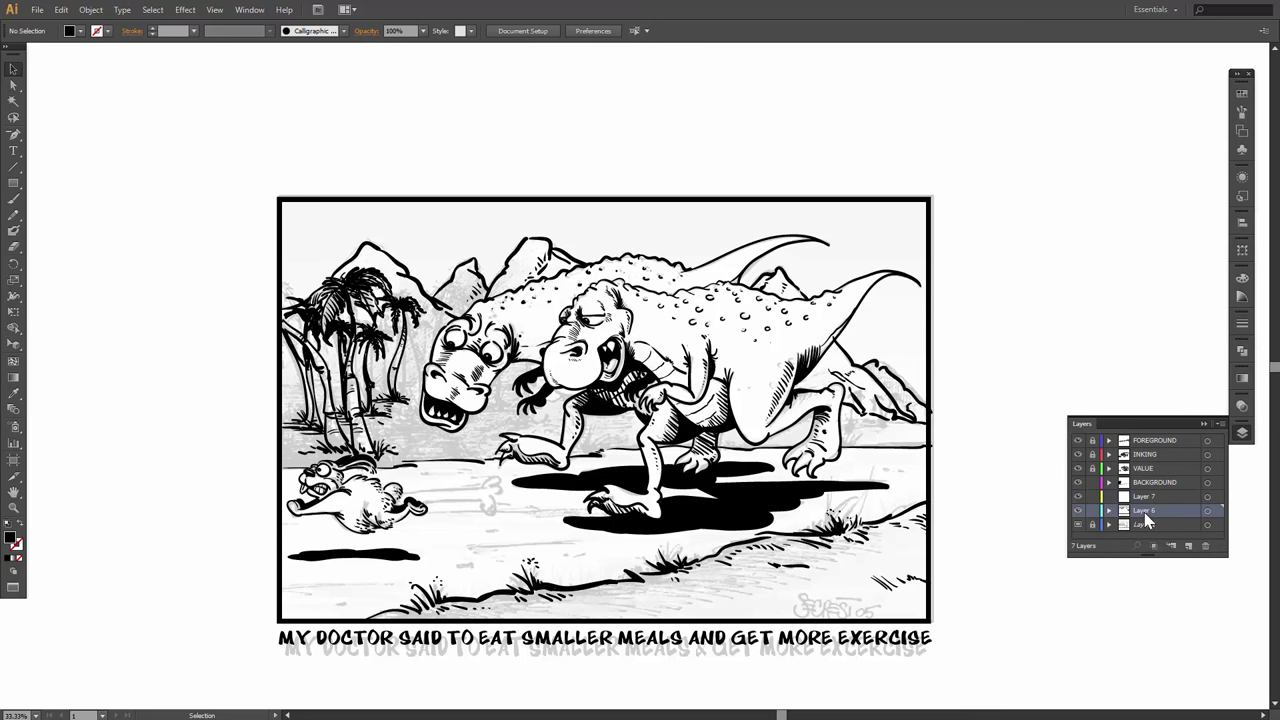
pyautogui.click(1077, 511)
pyautogui.click(1078, 511)
pyautogui.click(1078, 511)
pyautogui.click(1078, 511)
pyautogui.click(1142, 496)
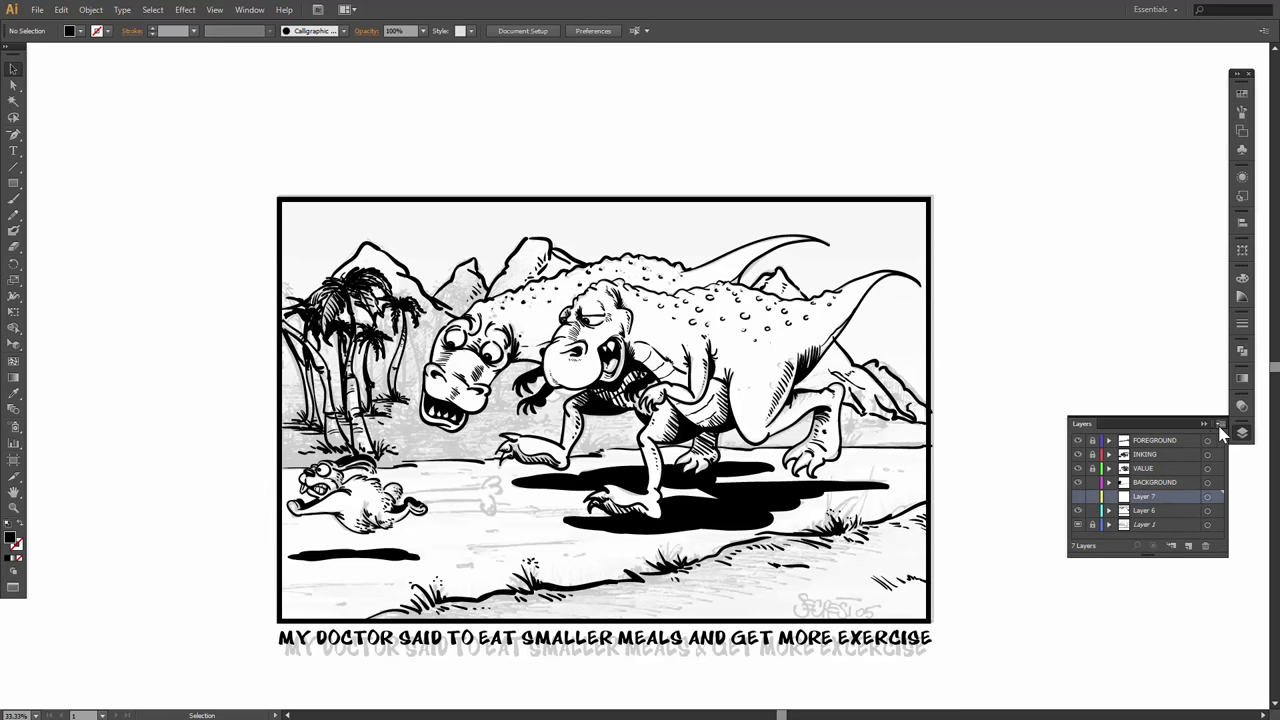
pyautogui.click(1220, 425)
pyautogui.click(1058, 282)
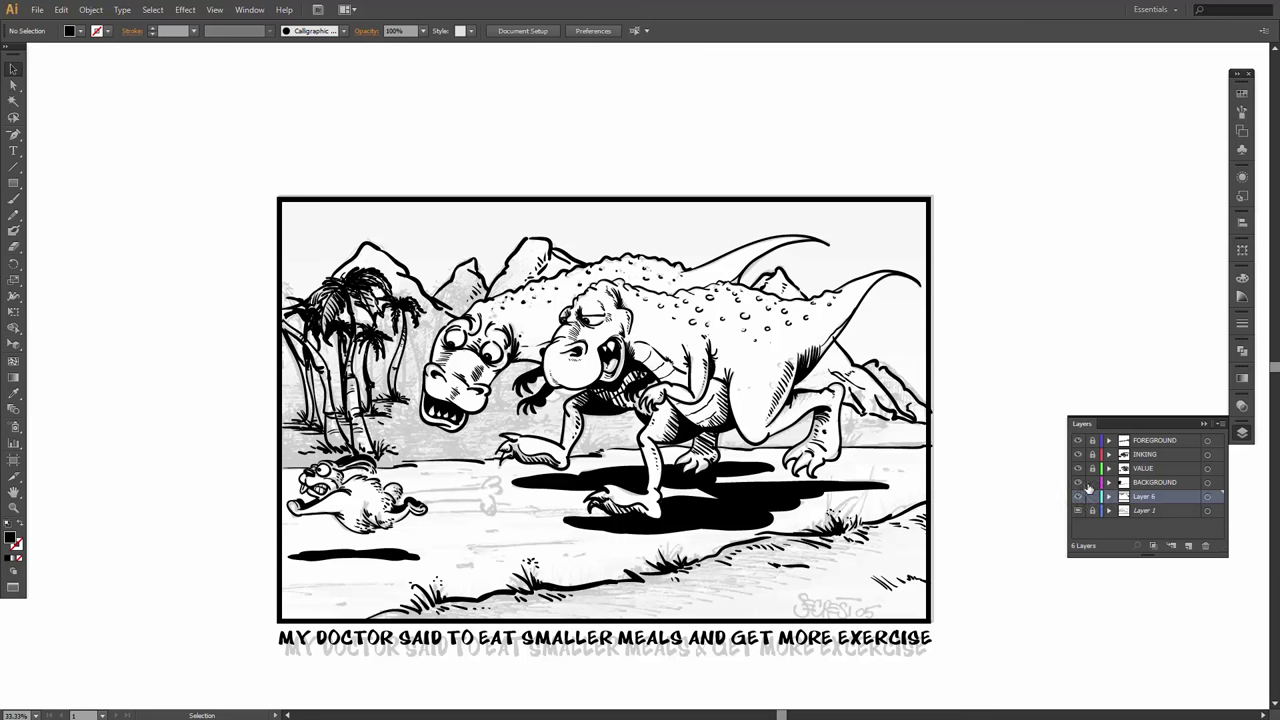
# Add a new layer between Layer 6 and Layer 1 and give it a name starting with "VALUE- HALF".
pyautogui.click(1188, 545)
pyautogui.moveTo(1166, 507); pyautogui.dragTo(1166, 513)
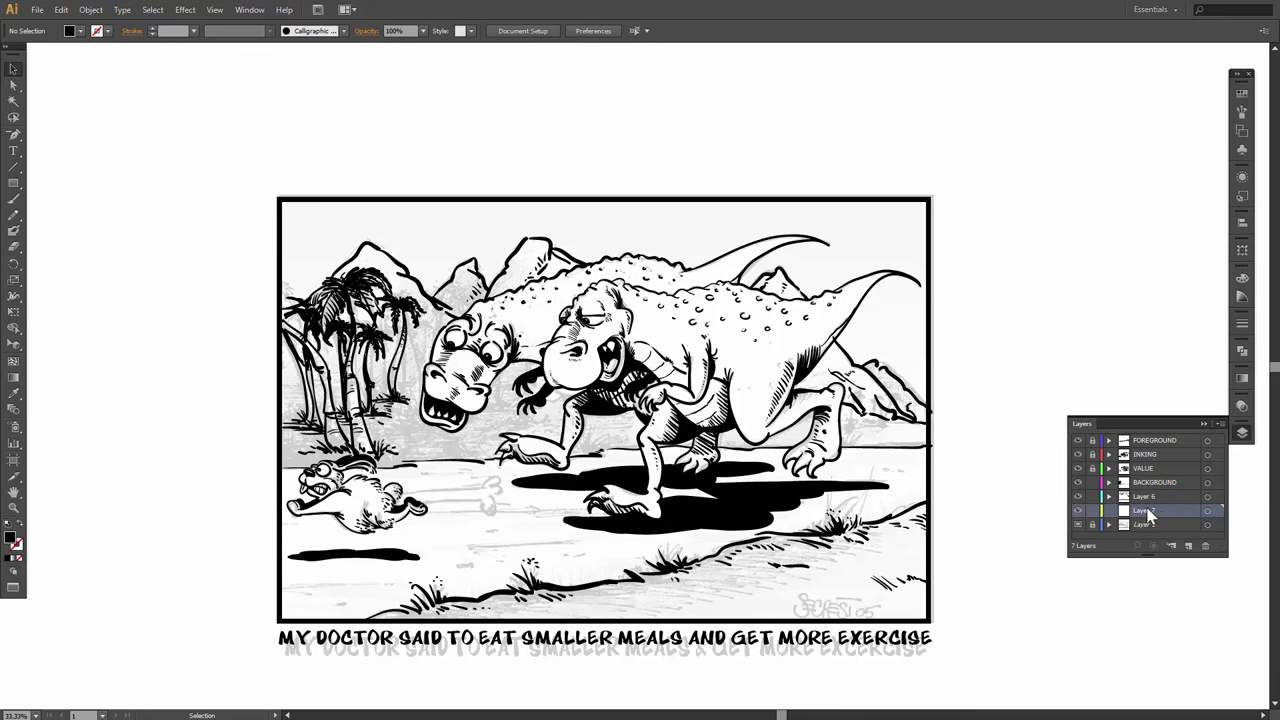
pyautogui.doubleClick(1147, 511)
pyautogui.press('Return')
# Set up the Blob Brush with a light grey fill for painting the half-tone values.
pyautogui.click(14, 230)
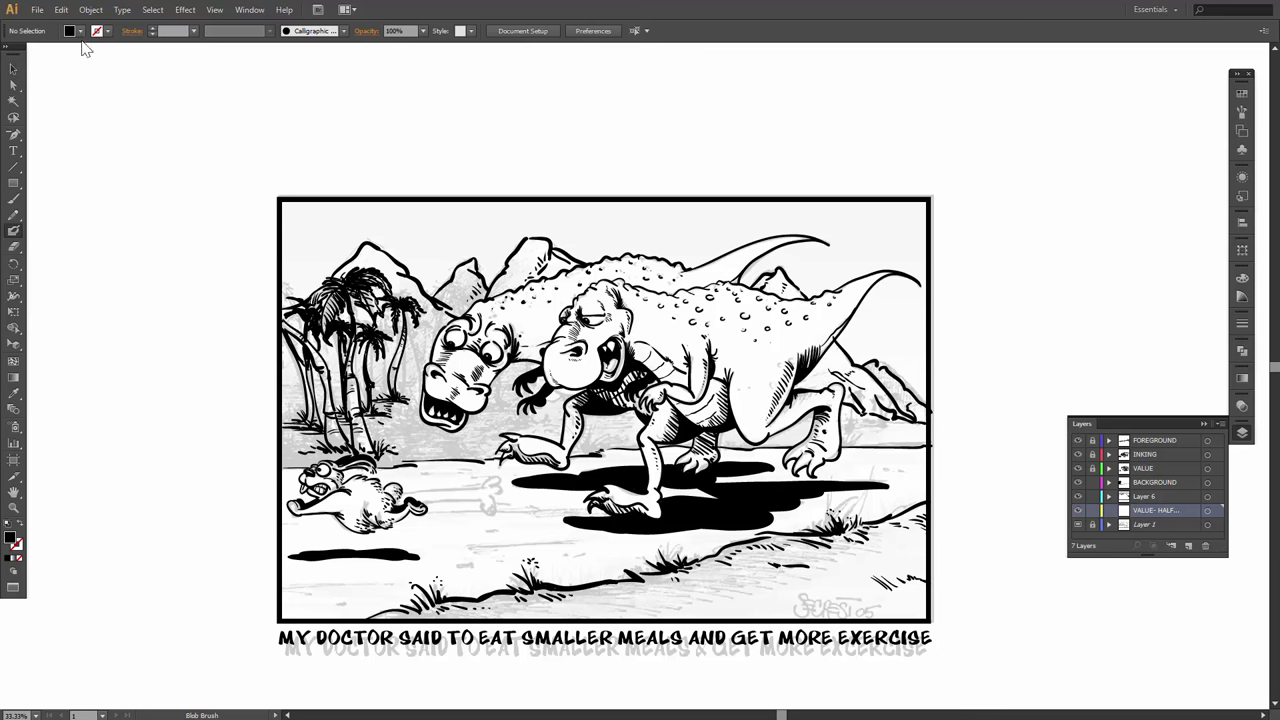
pyautogui.click(82, 34)
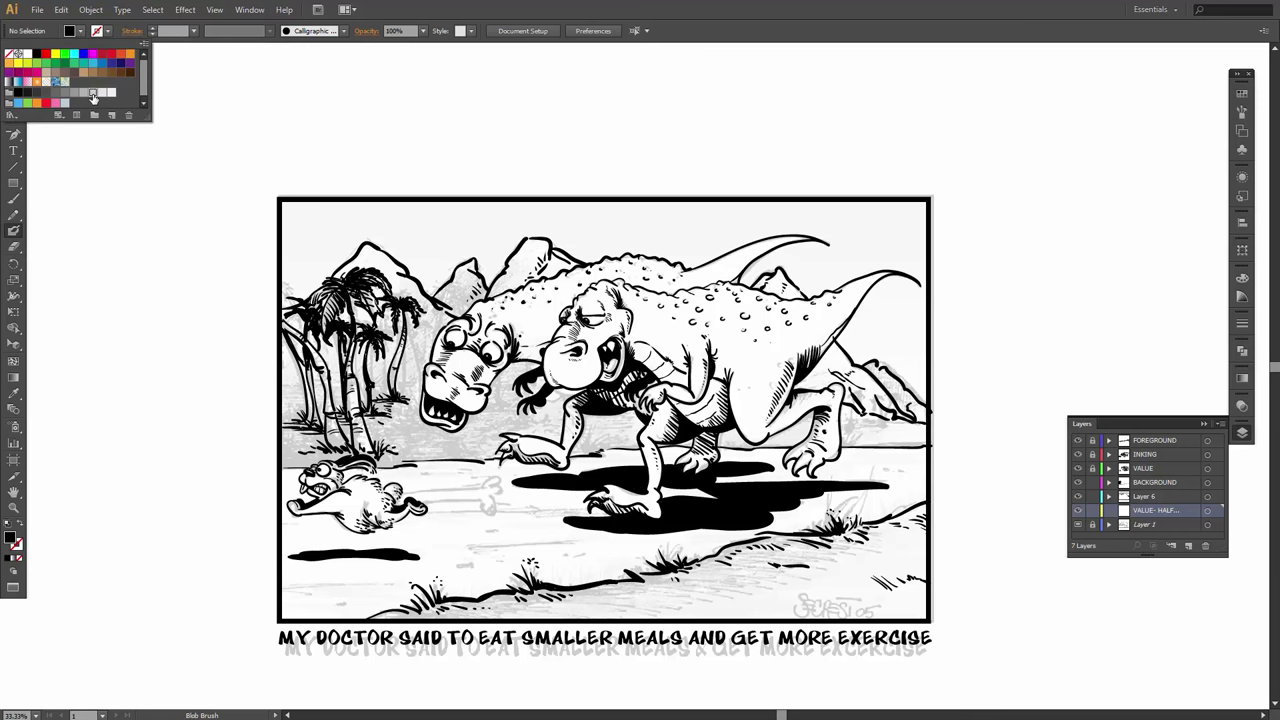
pyautogui.click(93, 92)
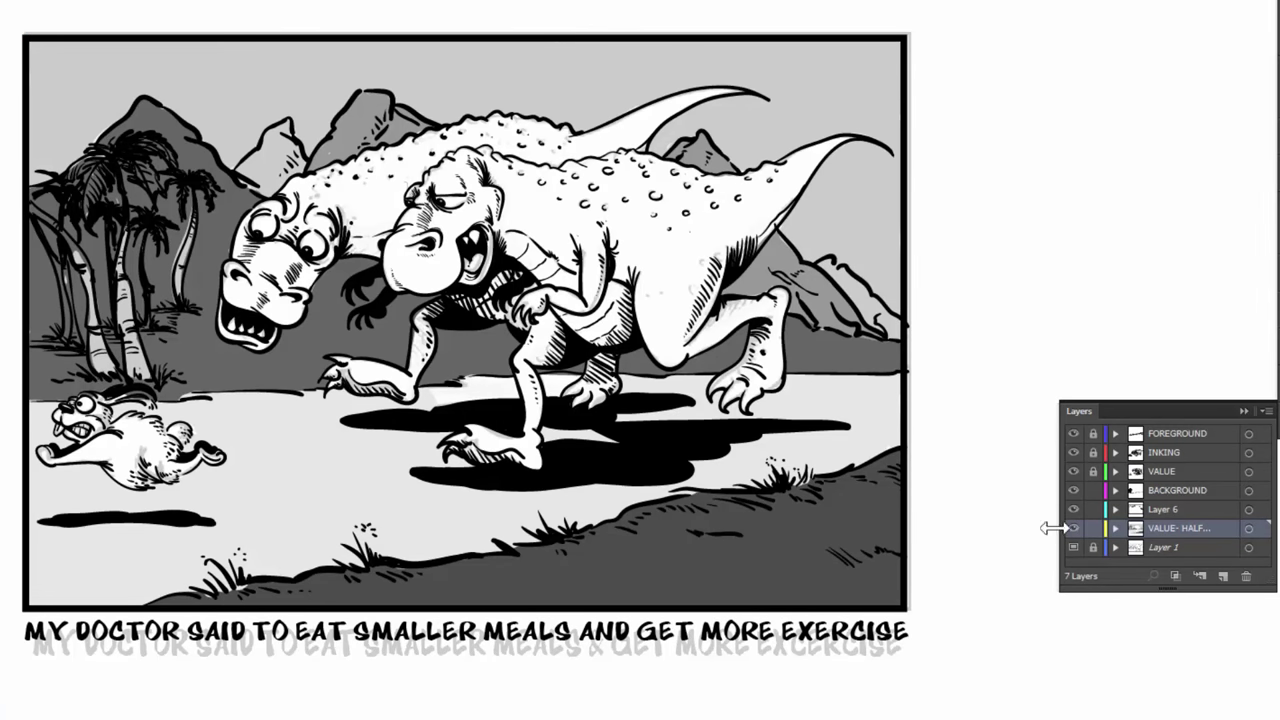
# Hide all layers above the half-tone value layer and paint over the gaps in the light-grey ground and dark-grey hills.
pyautogui.moveTo(1074, 497); pyautogui.dragTo(1073, 435)
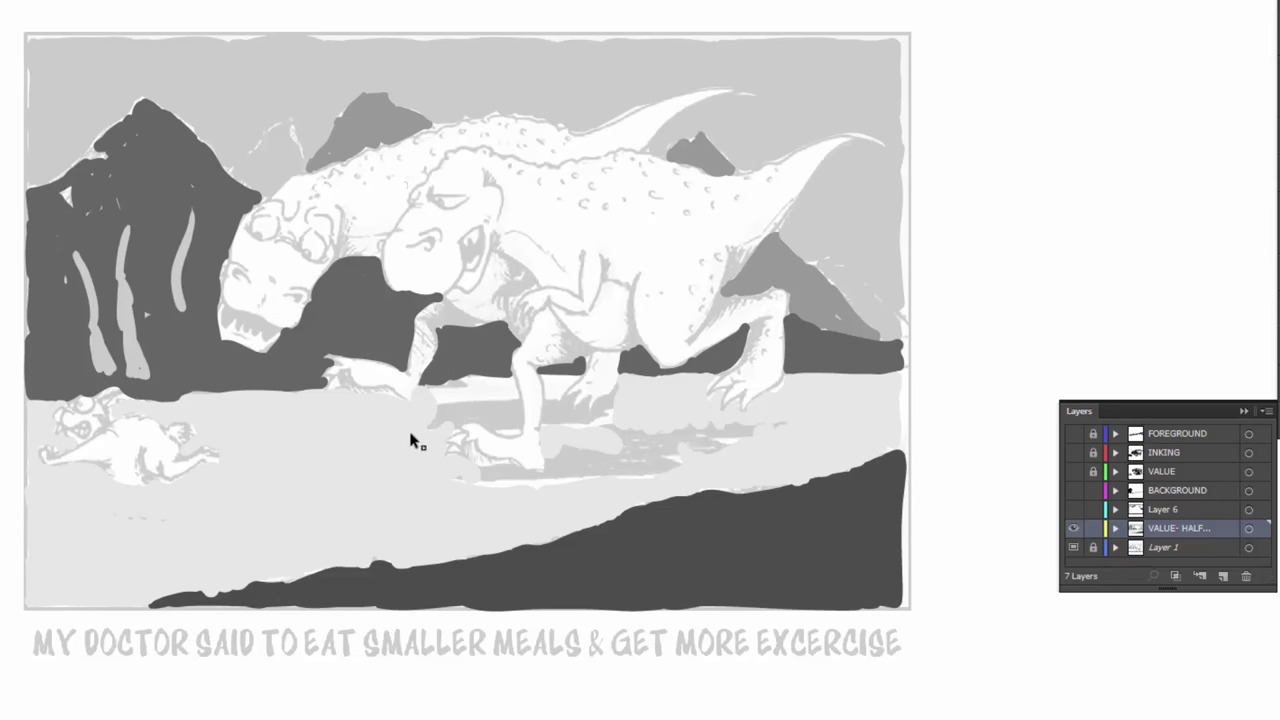
pyautogui.press('b')
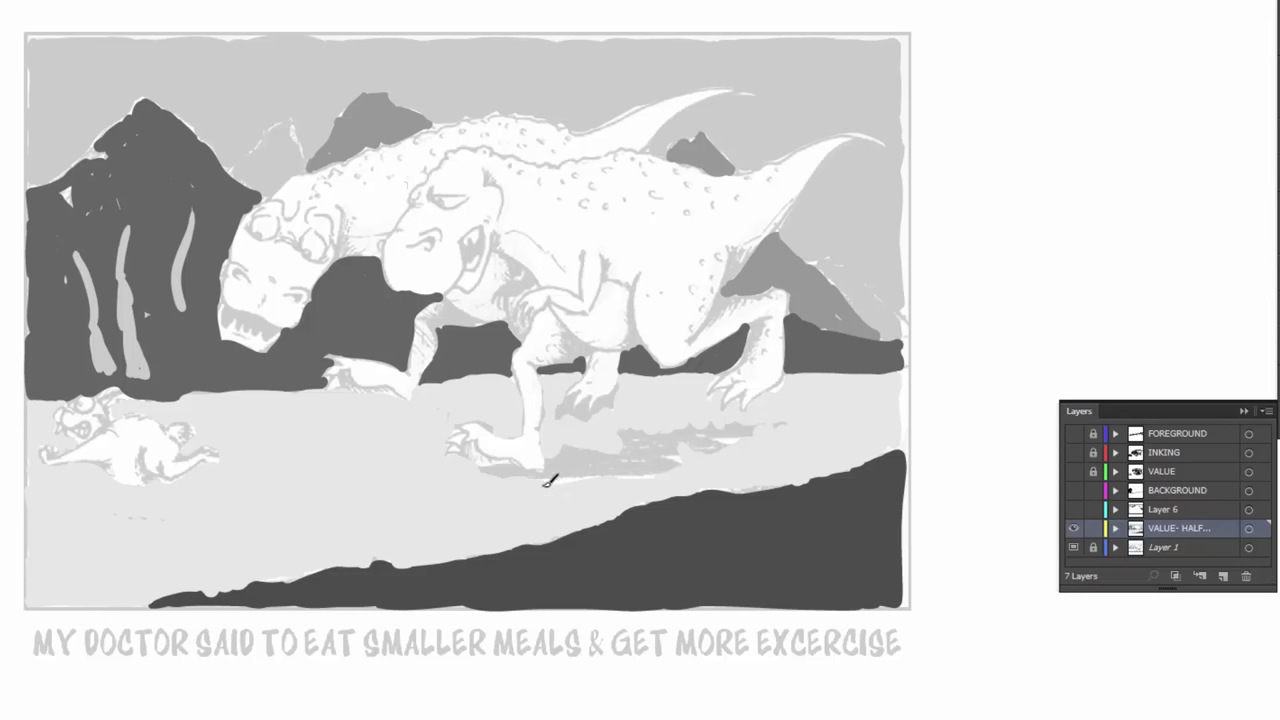
pyautogui.moveTo(622, 463)
pyautogui.mouseDown()
pyautogui.moveTo(655, 466)
pyautogui.moveTo(651, 436)
pyautogui.moveTo(697, 464)
pyautogui.moveTo(686, 440)
pyautogui.moveTo(752, 426)
pyautogui.mouseUp()
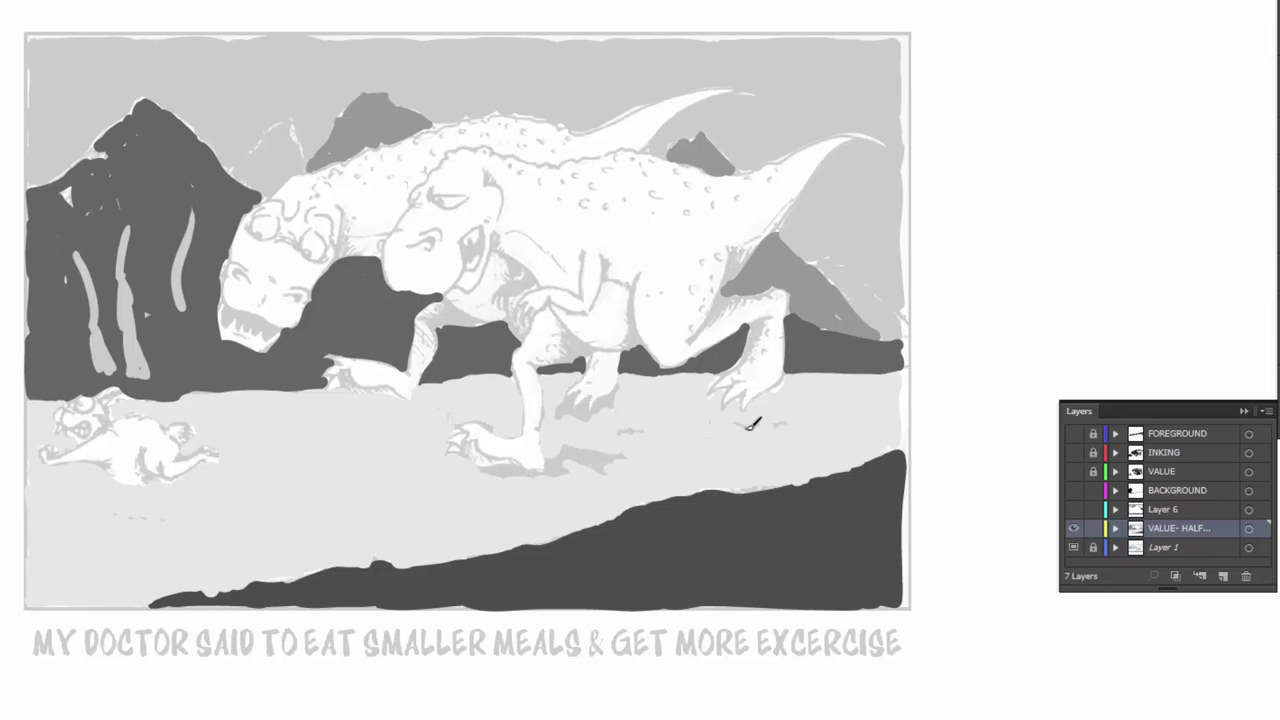
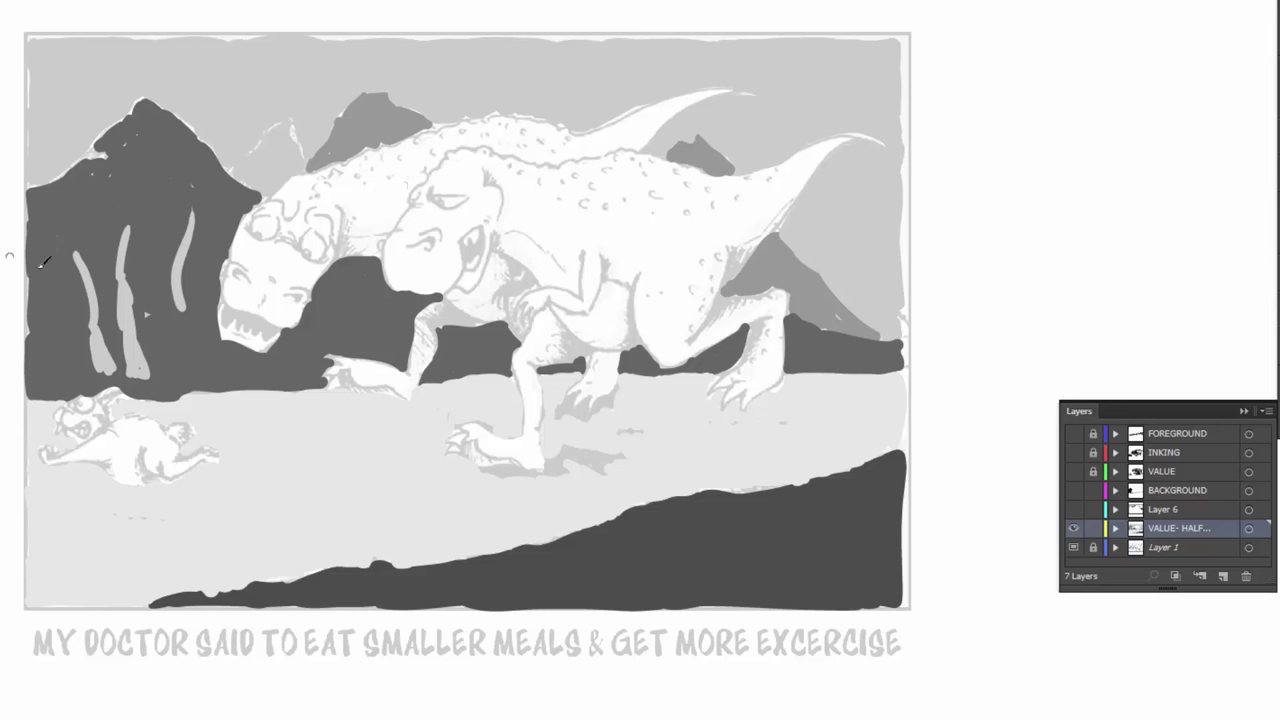
pyautogui.moveTo(36, 316)
pyautogui.mouseDown()
pyautogui.moveTo(34, 270)
pyautogui.moveTo(34, 356)
pyautogui.mouseUp()
pyautogui.moveTo(143, 321); pyautogui.dragTo(150, 308)
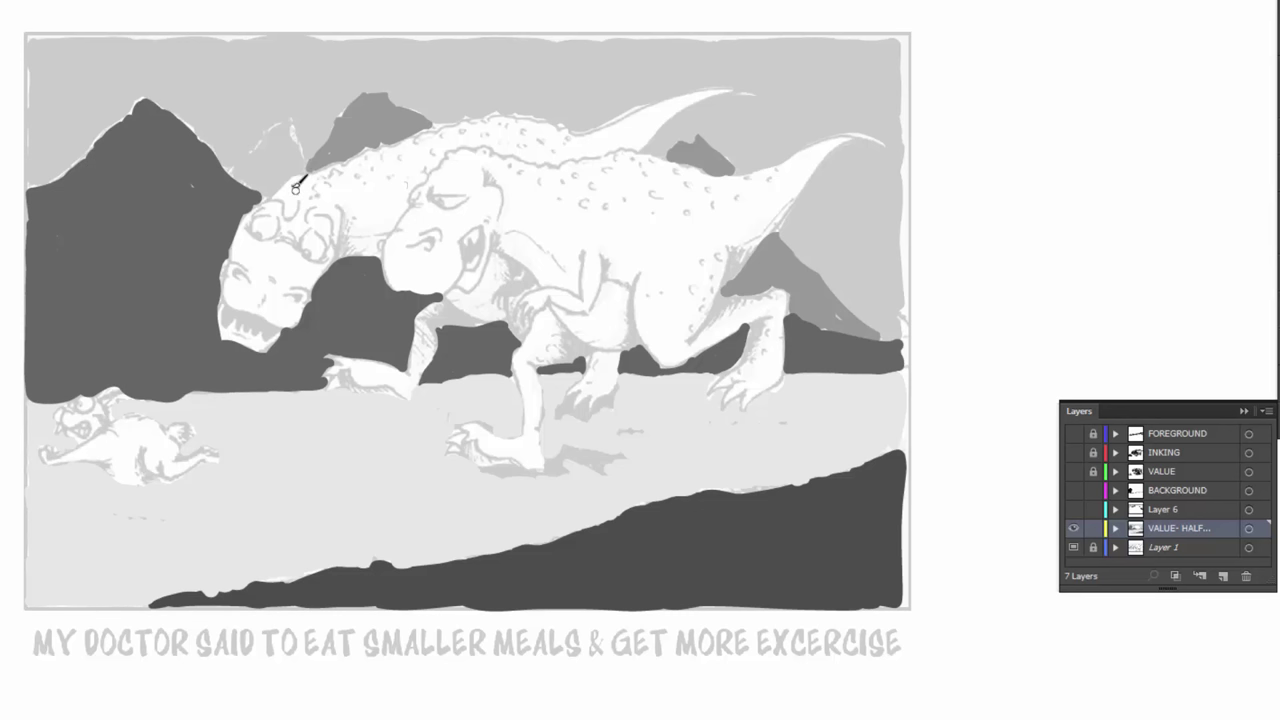
# Show Layer 6, BACKGROUND, VALUE, INKING and FOREGROUND again and hide the sketch on Layer 1.
pyautogui.click(1073, 509)
pyautogui.click(1073, 490)
pyautogui.click(1073, 471)
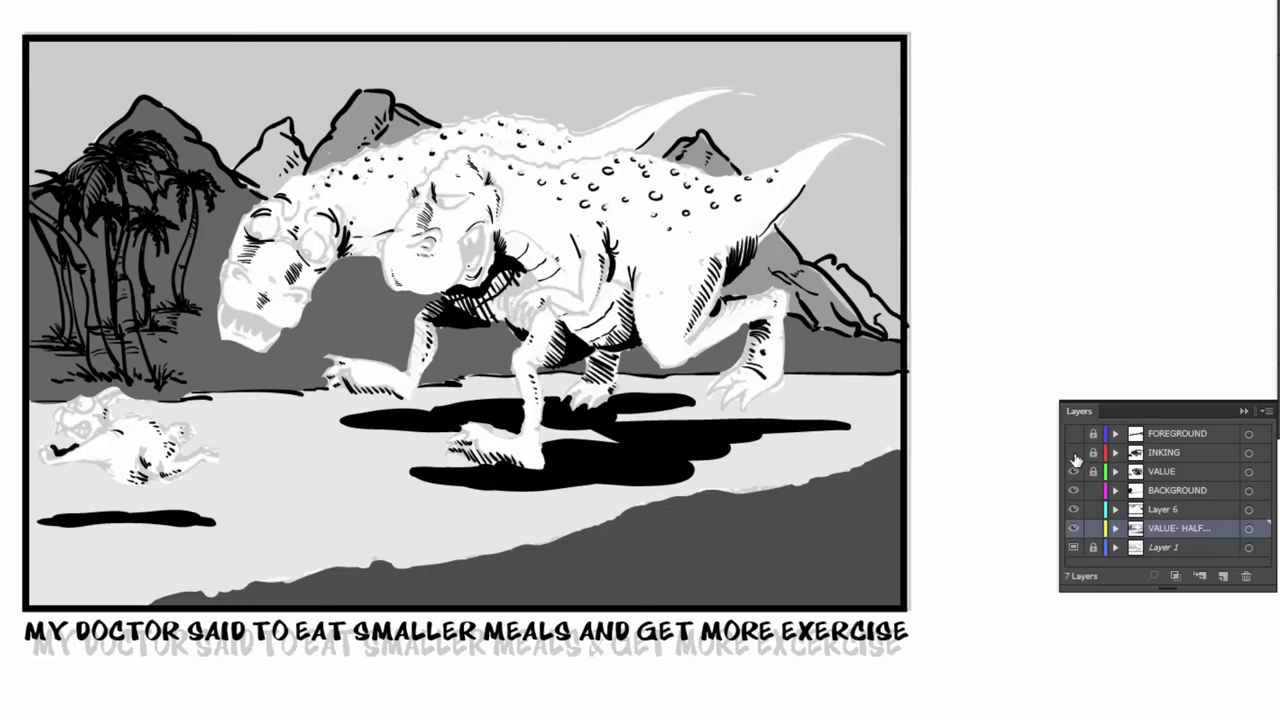
pyautogui.click(1073, 452)
pyautogui.click(1073, 433)
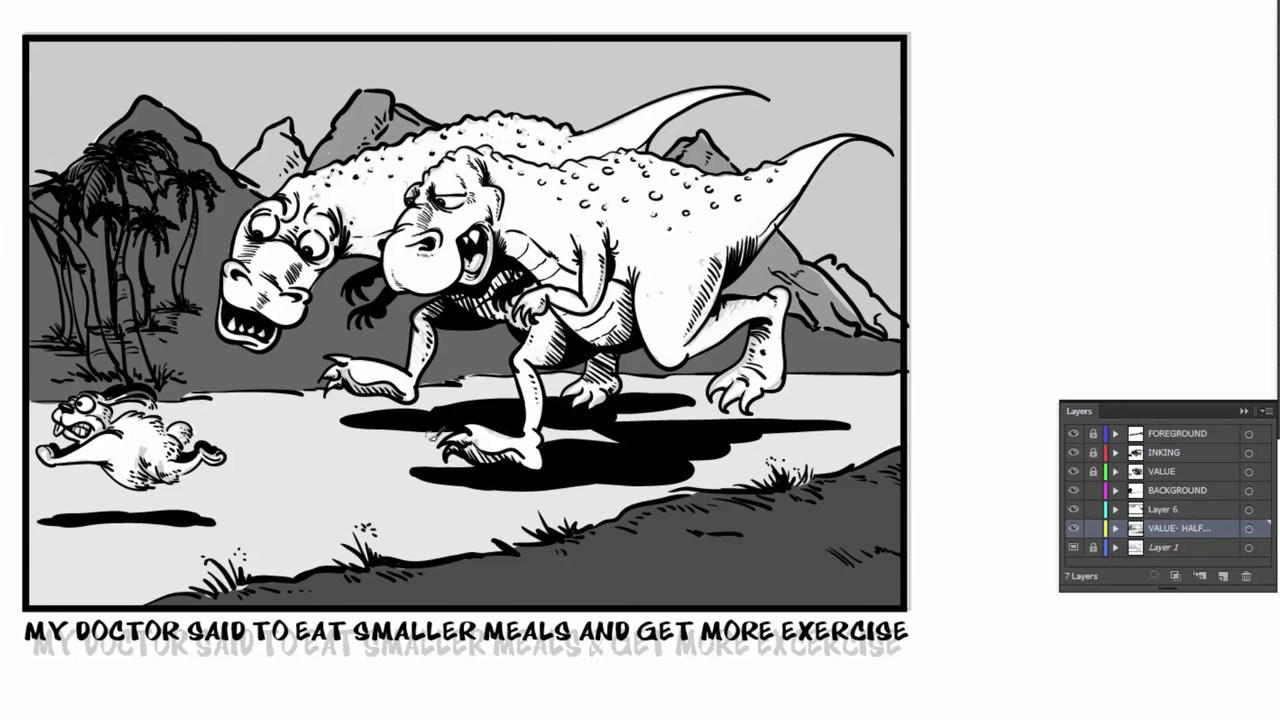
pyautogui.click(1073, 547)
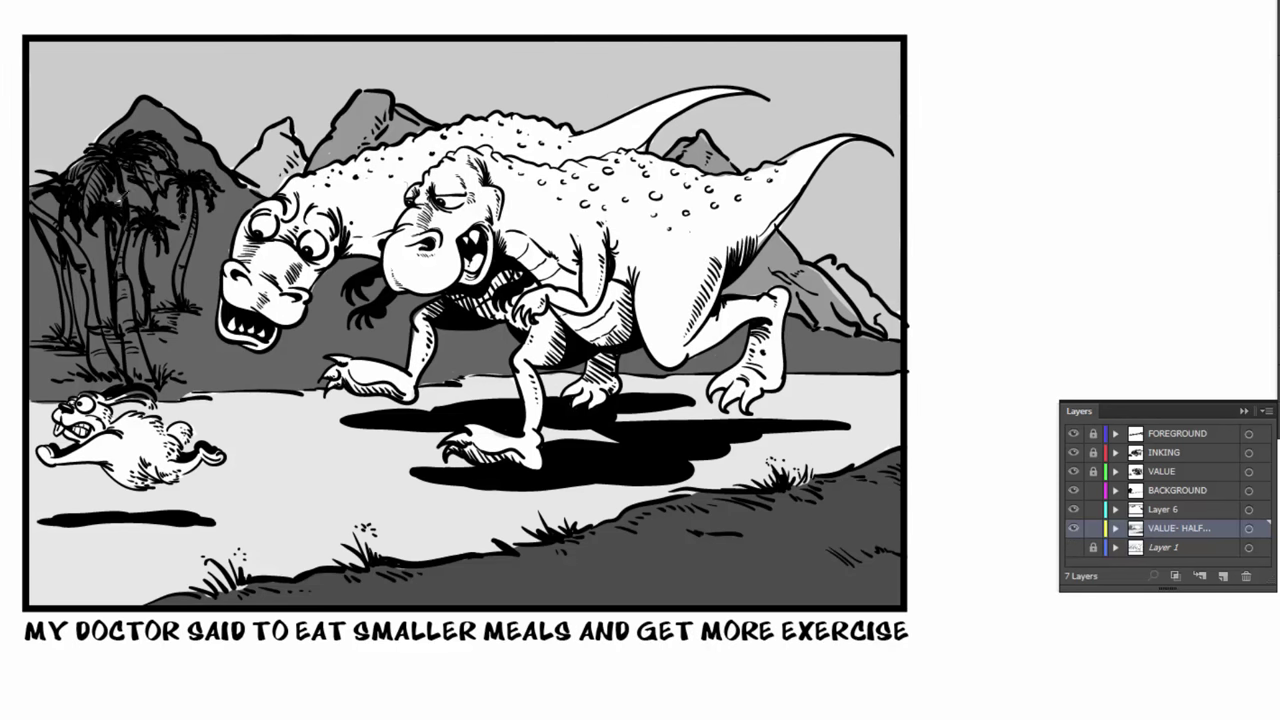
# Group all the dark-grey hill shapes behind the palms and dinosaurs across the full width of the frame.
pyautogui.press('v')
pyautogui.click(212, 240)
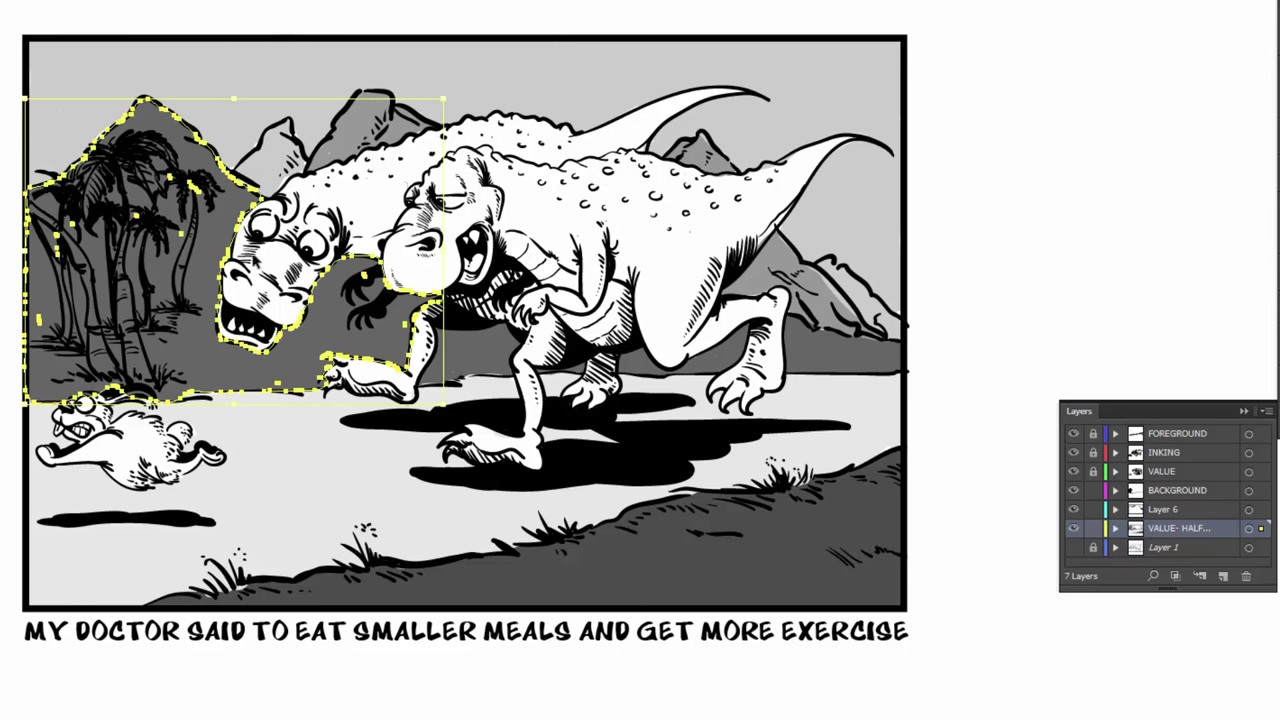
pyautogui.keyDown('shift'); pyautogui.click(477, 357); pyautogui.keyUp('shift')
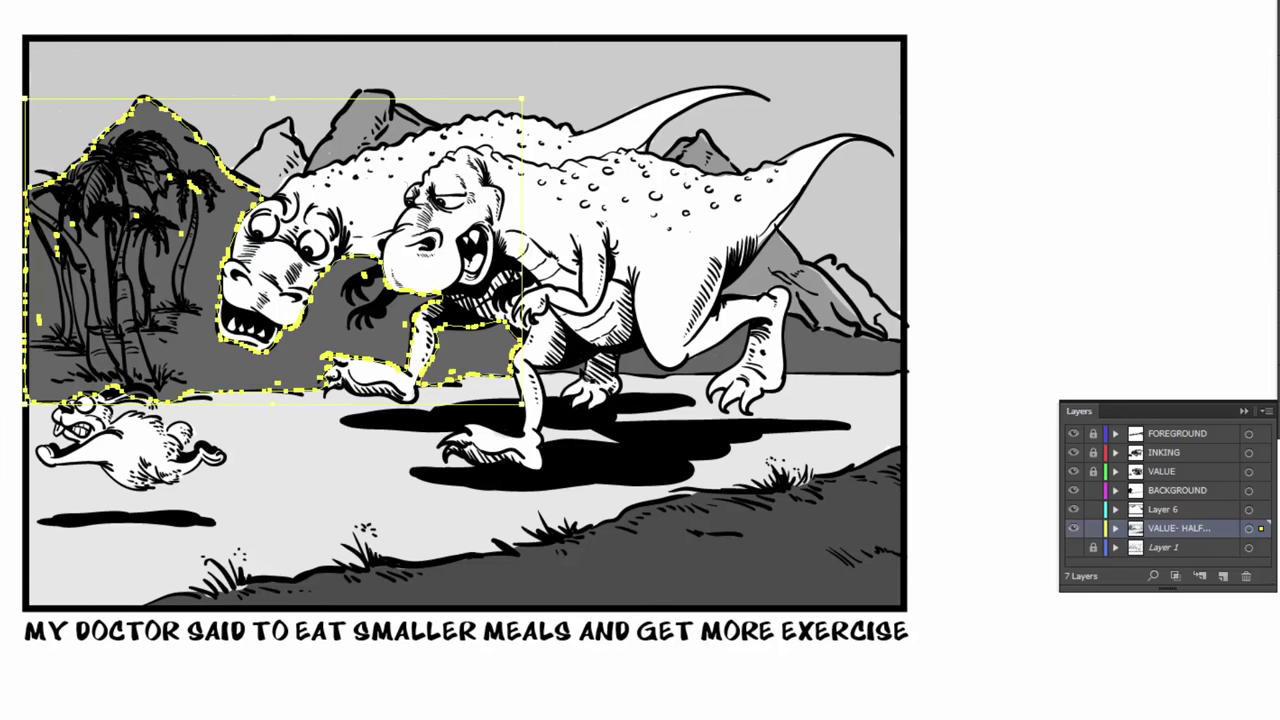
pyautogui.keyDown('shift'); pyautogui.click(630, 376); pyautogui.keyUp('shift')
pyautogui.keyDown('shift'); pyautogui.click(716, 355); pyautogui.keyUp('shift')
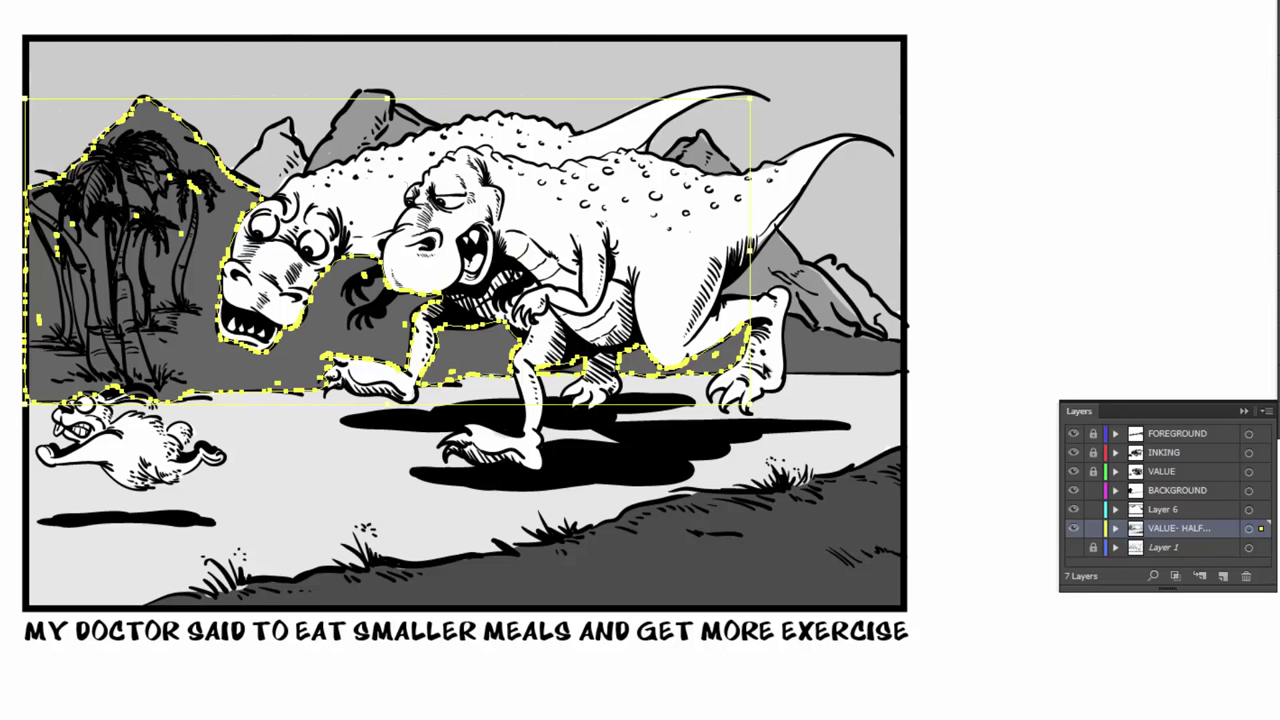
pyautogui.keyDown('shift'); pyautogui.click(815, 365); pyautogui.keyUp('shift')
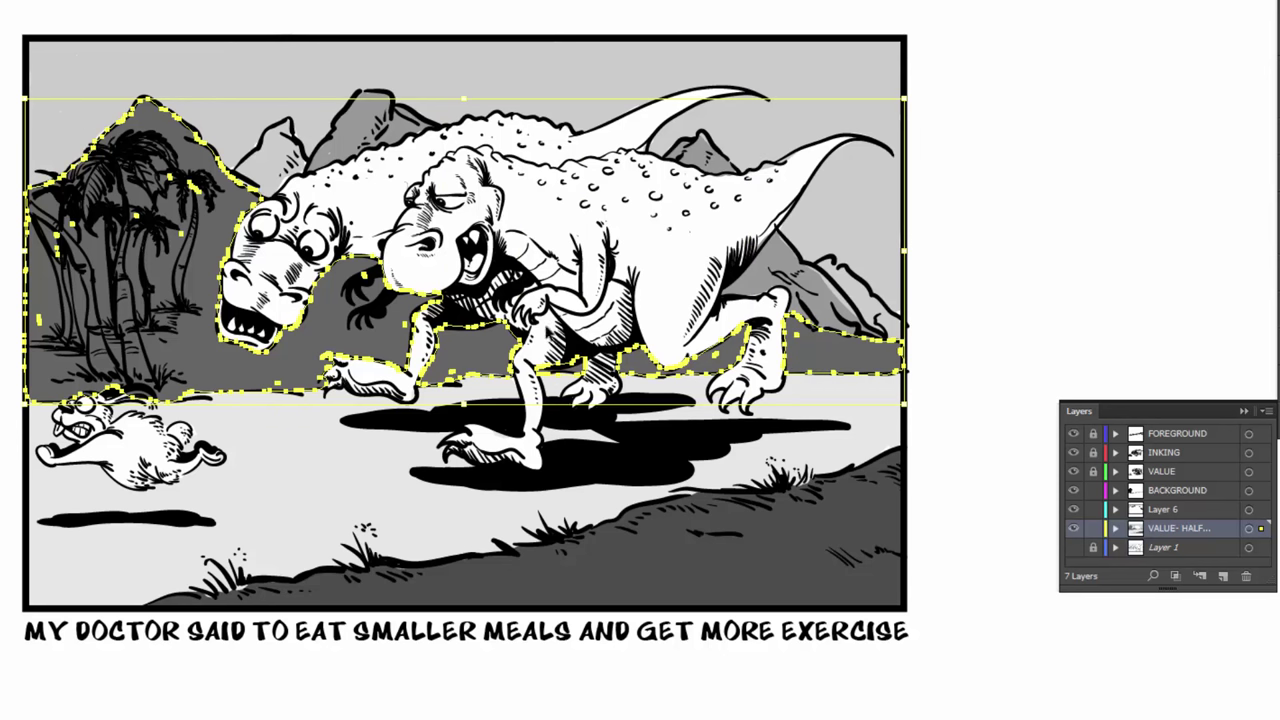
pyautogui.rightClick(187, 317)
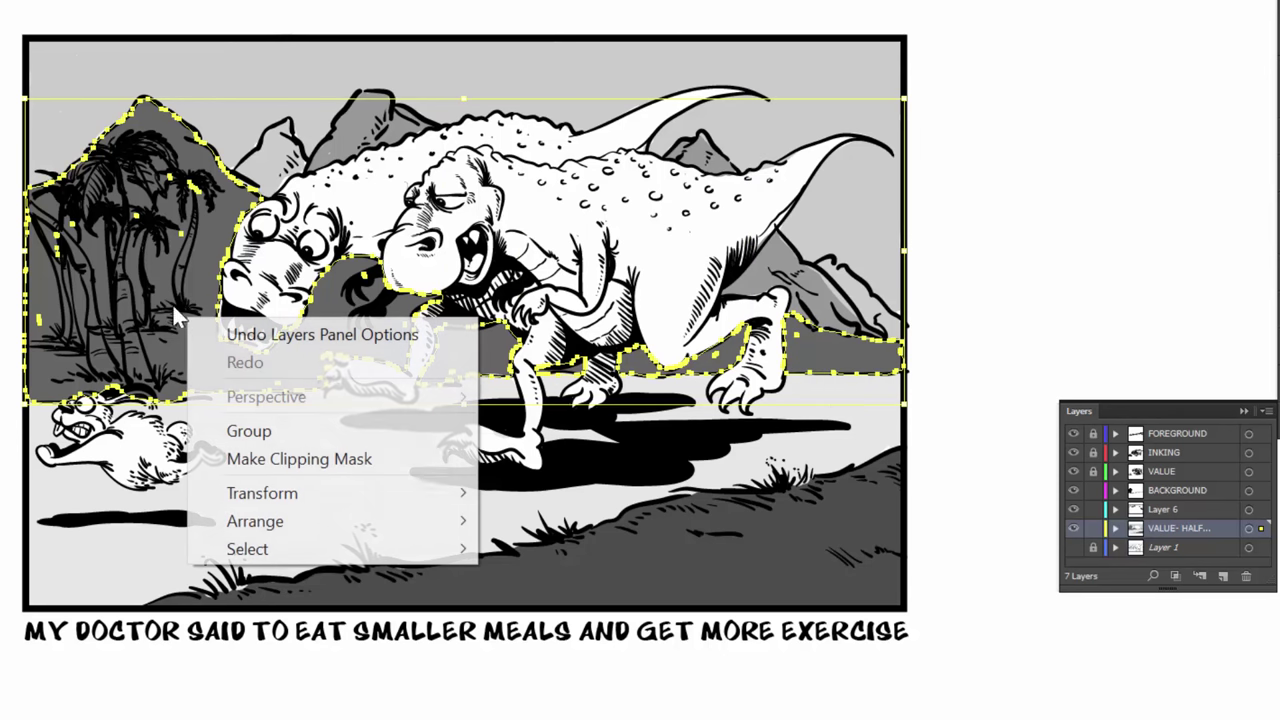
pyautogui.click(249, 431)
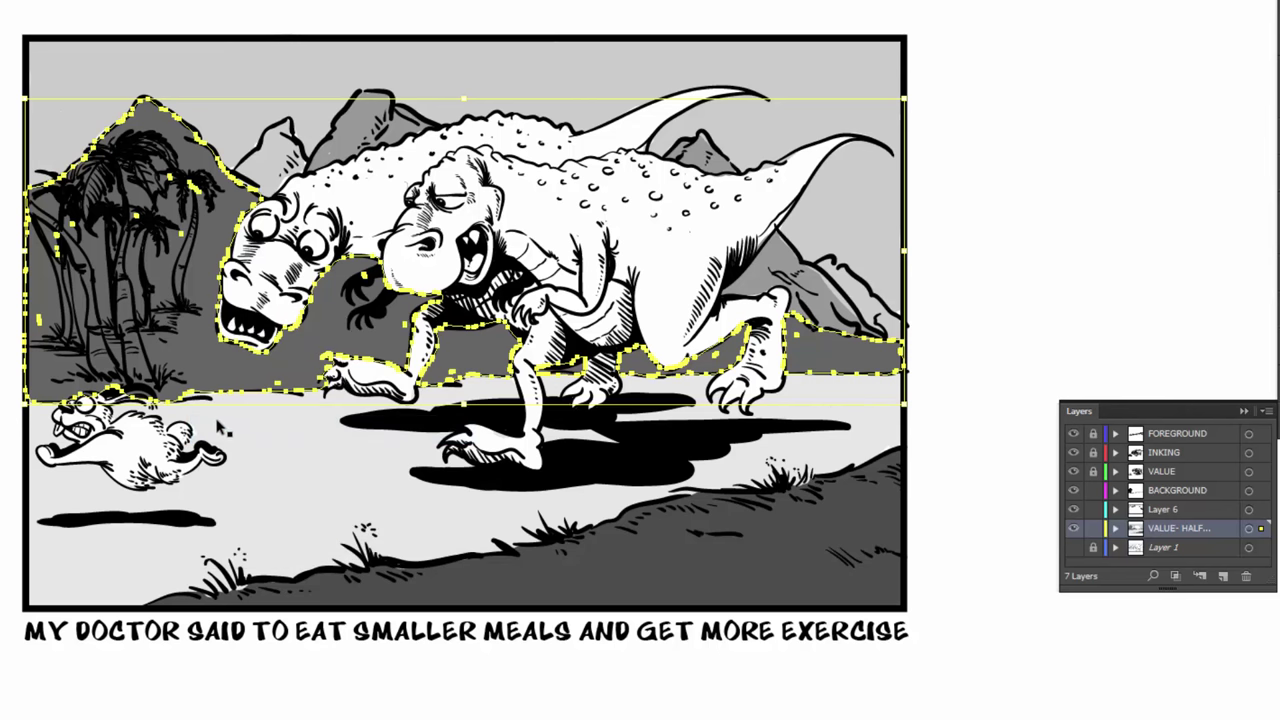
# Group the three mid-grey mountain shapes behind the dinosaurs.
pyautogui.click(350, 133)
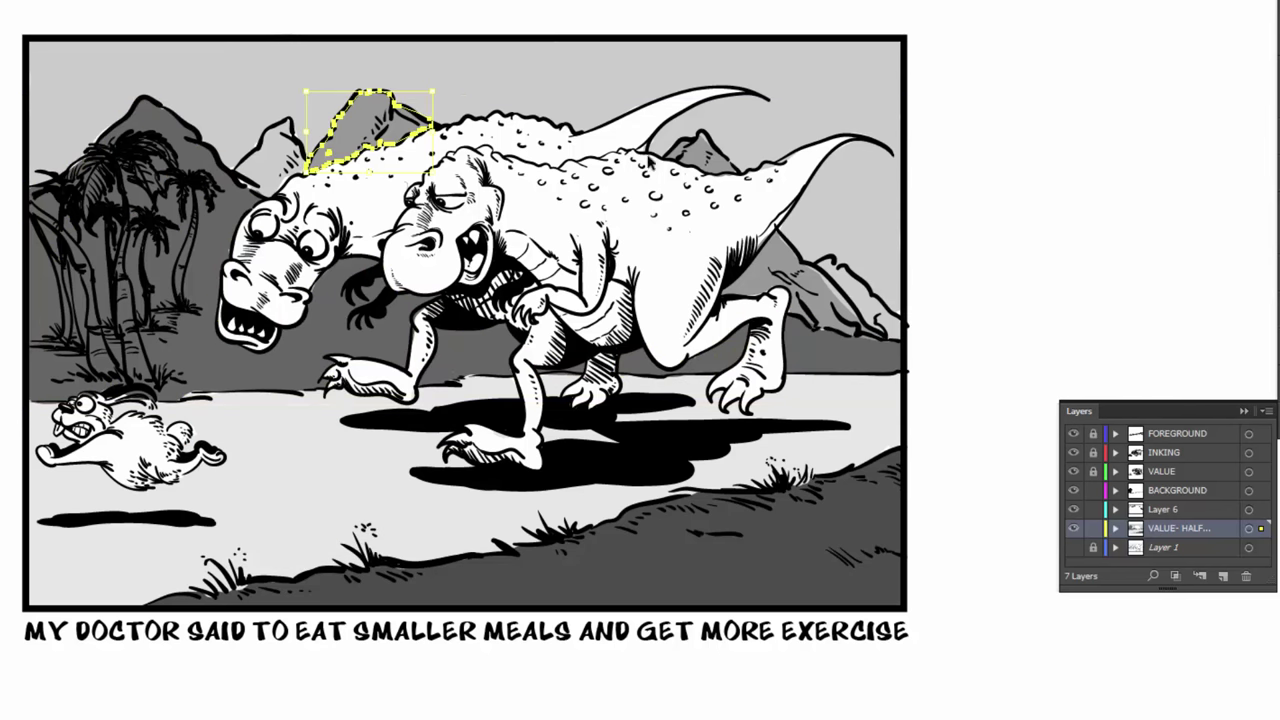
pyautogui.keyDown('shift'); pyautogui.click(700, 152); pyautogui.keyUp('shift')
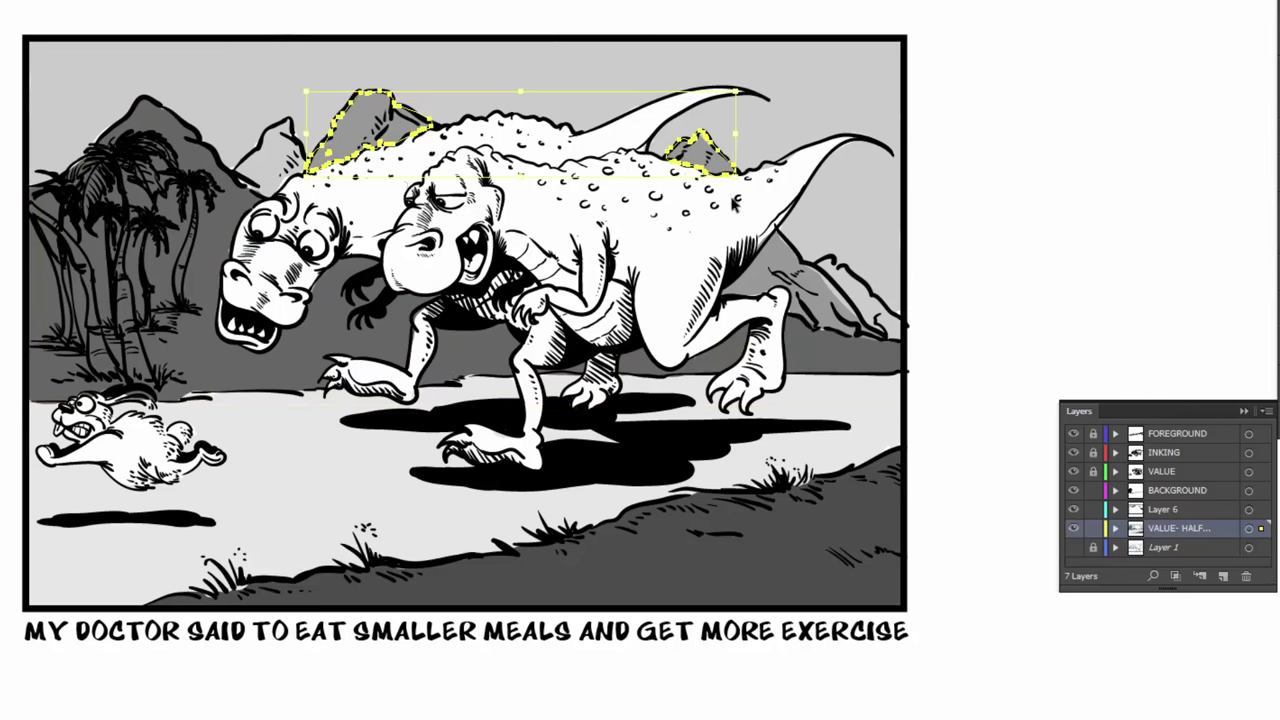
pyautogui.keyDown('shift'); pyautogui.click(778, 259); pyautogui.keyUp('shift')
pyautogui.rightClick(781, 276)
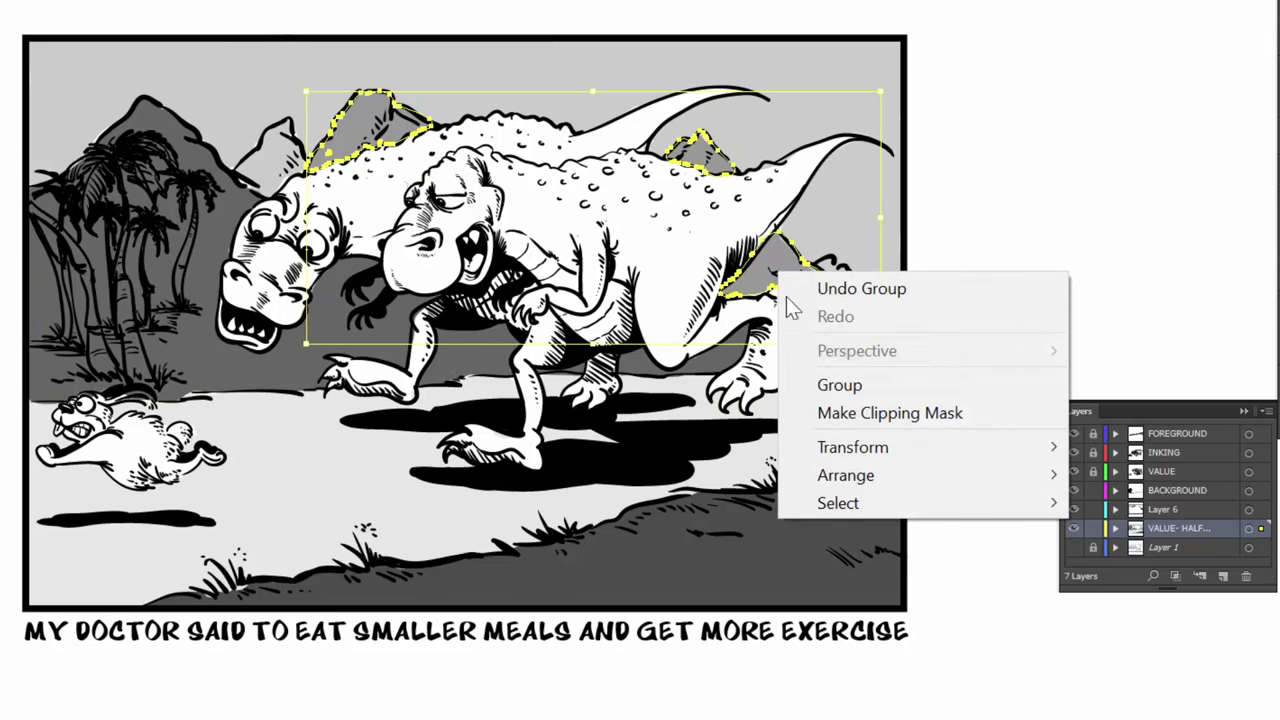
pyautogui.click(838, 384)
# Change the sky shape's fill to a lighter grey matching the ground, and paint the outer slope of the far-right mountain white.
pyautogui.click(769, 537)
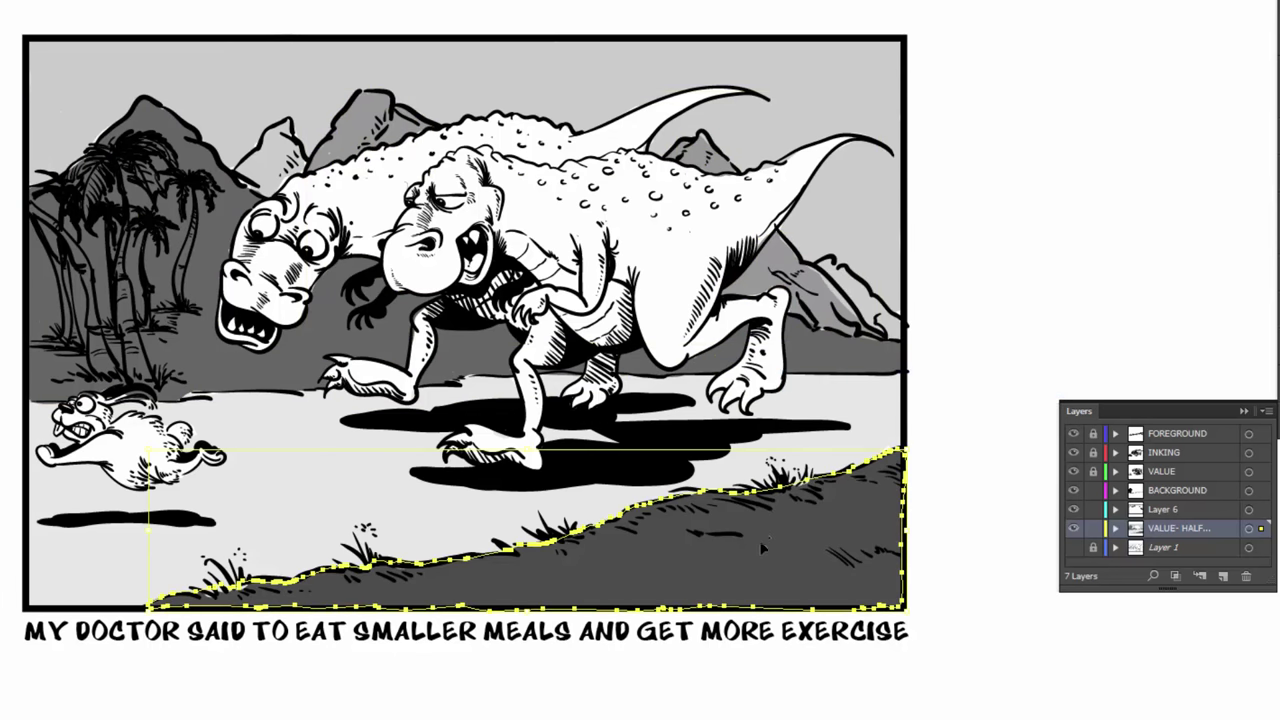
pyautogui.rightClick(762, 546)
pyautogui.click(826, 293)
pyautogui.click(848, 285)
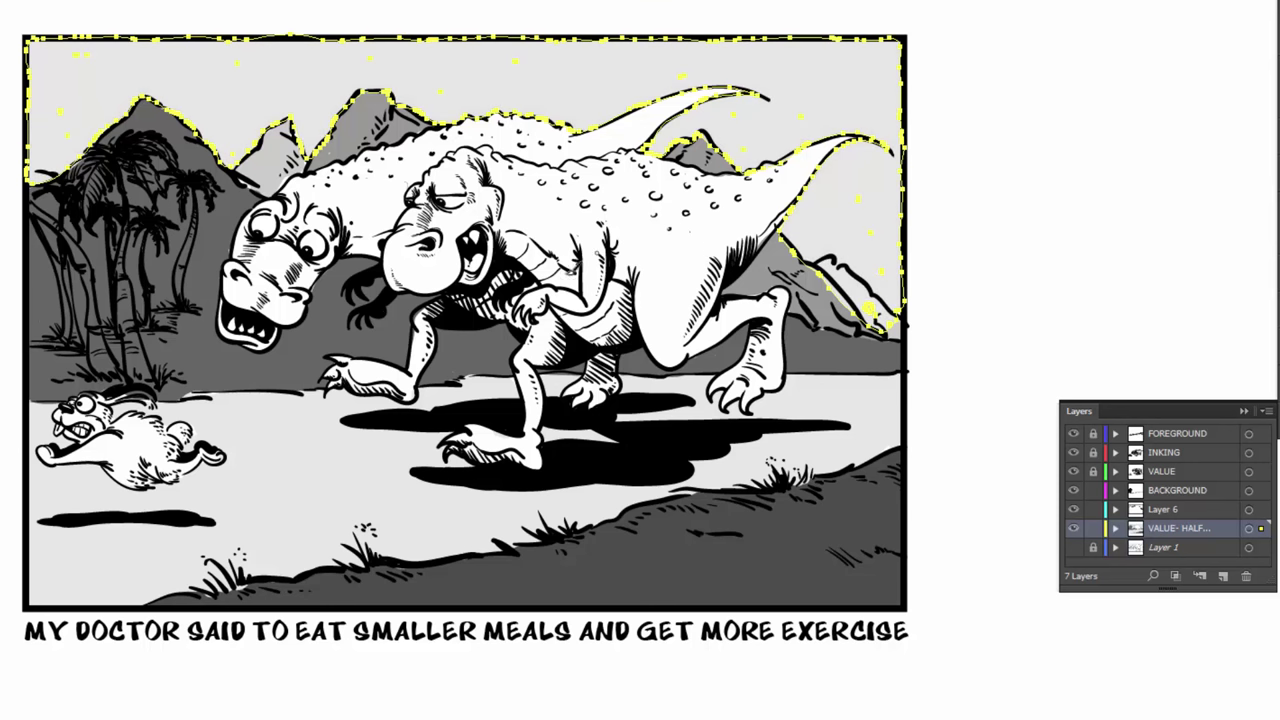
pyautogui.click(943, 385)
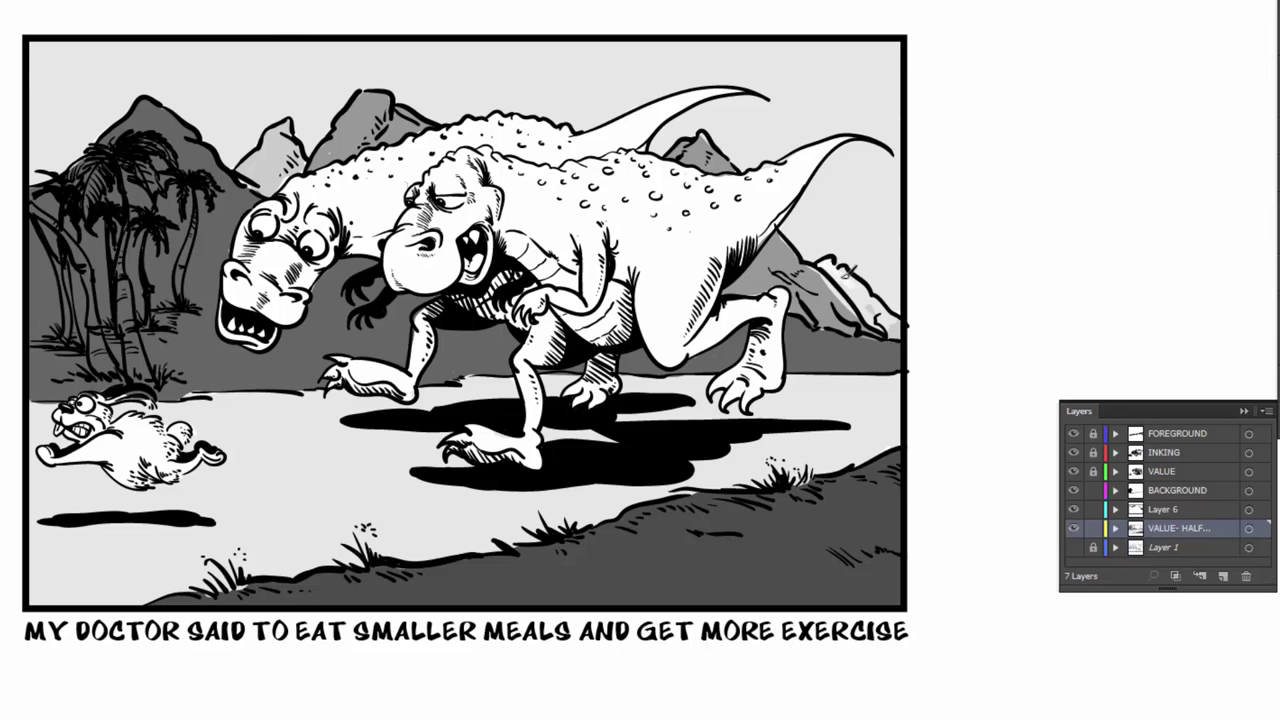
pyautogui.moveTo(866, 297)
pyautogui.mouseDown()
pyautogui.moveTo(893, 307)
pyautogui.moveTo(880, 320)
pyautogui.moveTo(890, 325)
pyautogui.mouseUp()
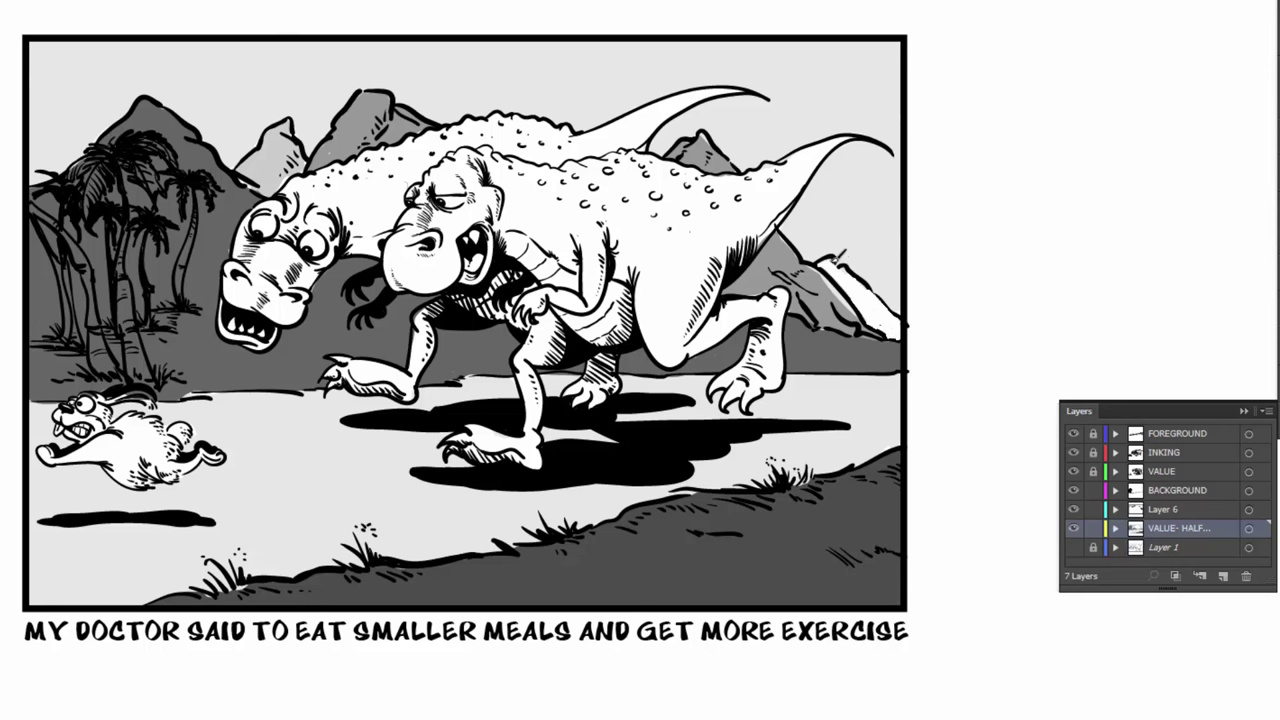
pyautogui.moveTo(838, 254)
pyautogui.mouseDown()
pyautogui.moveTo(883, 320)
pyautogui.moveTo(872, 305)
pyautogui.mouseUp()
# Check how the value shapes of the dark hills, distant mountains and sky are grouped by selecting each in turn.
pyautogui.click(187, 347)
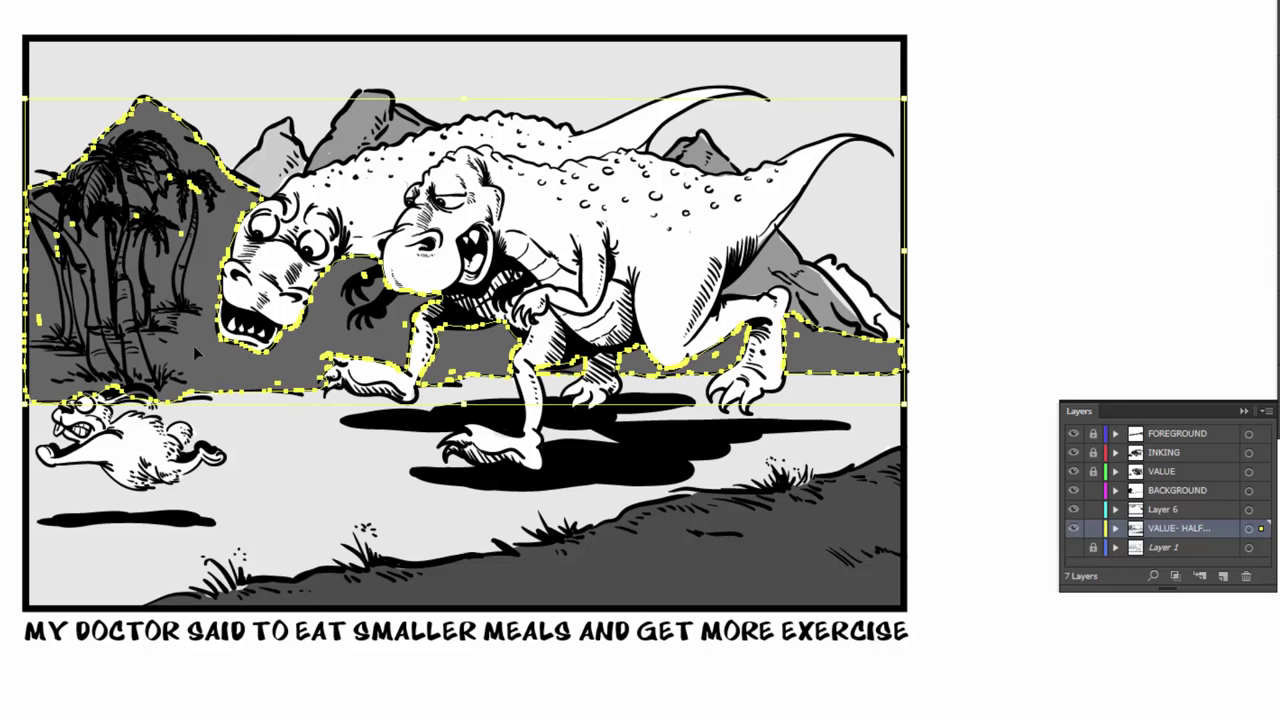
pyautogui.click(364, 130)
pyautogui.click(278, 156)
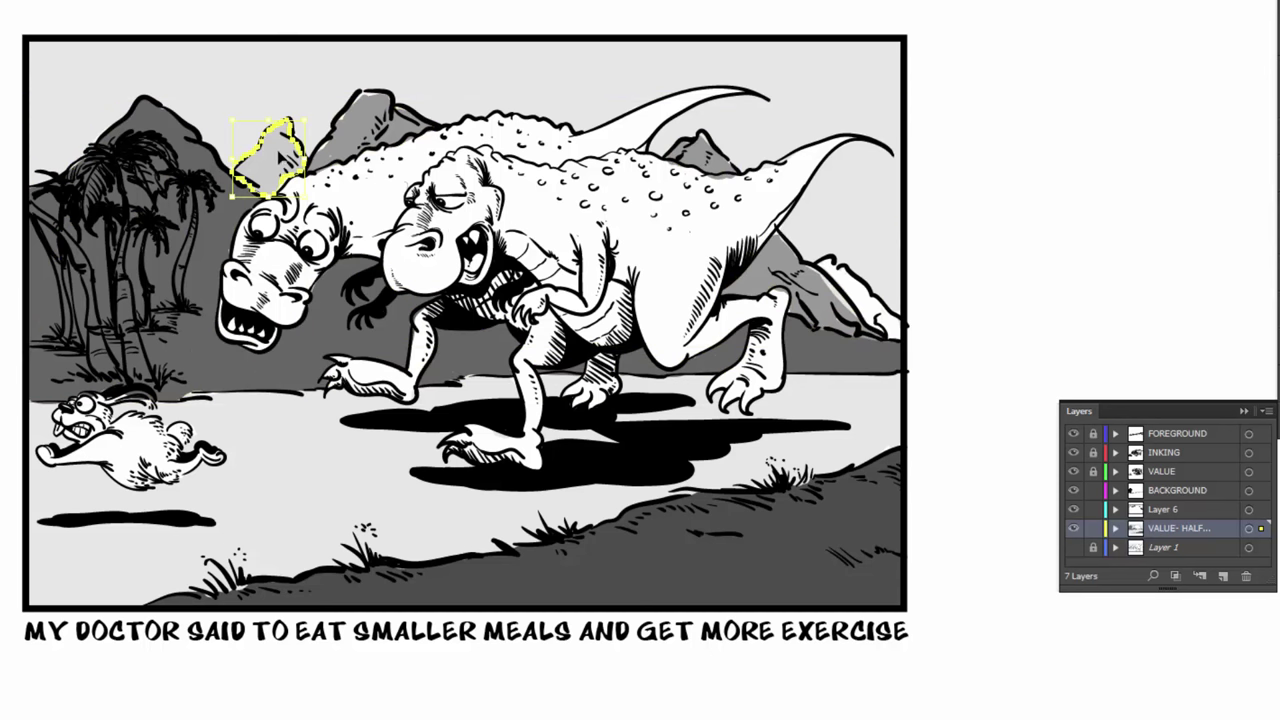
pyautogui.click(866, 245)
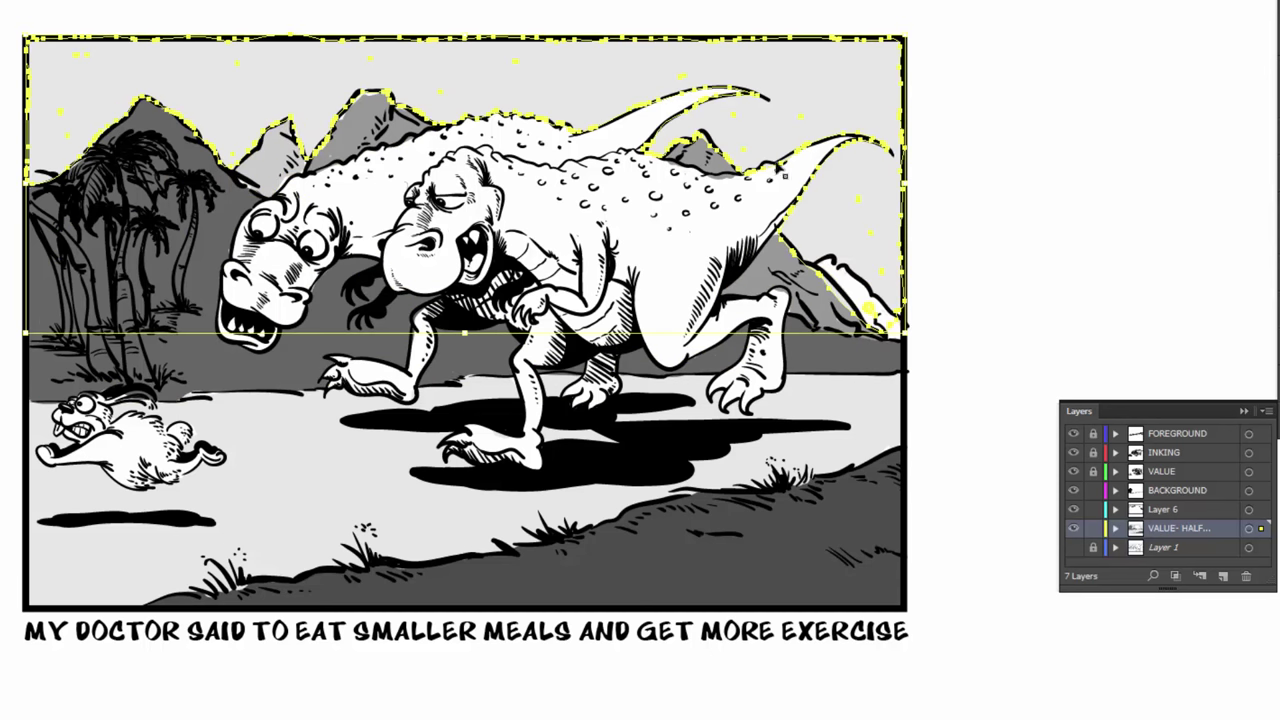
# Unite the light-grey ground shapes under the rabbit and the dinosaurs into one shape with Pathfinder Unite.
pyautogui.click(276, 466)
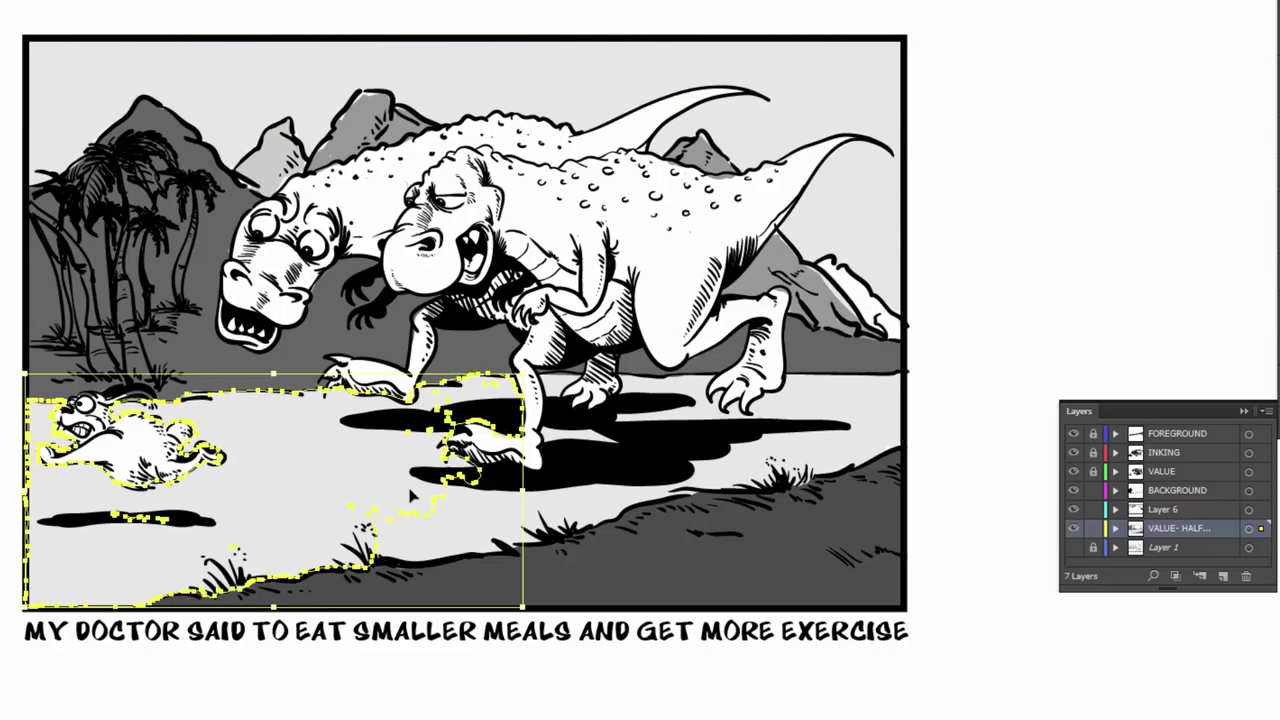
pyautogui.keyDown('shift'); pyautogui.click(574, 443); pyautogui.keyUp('shift')
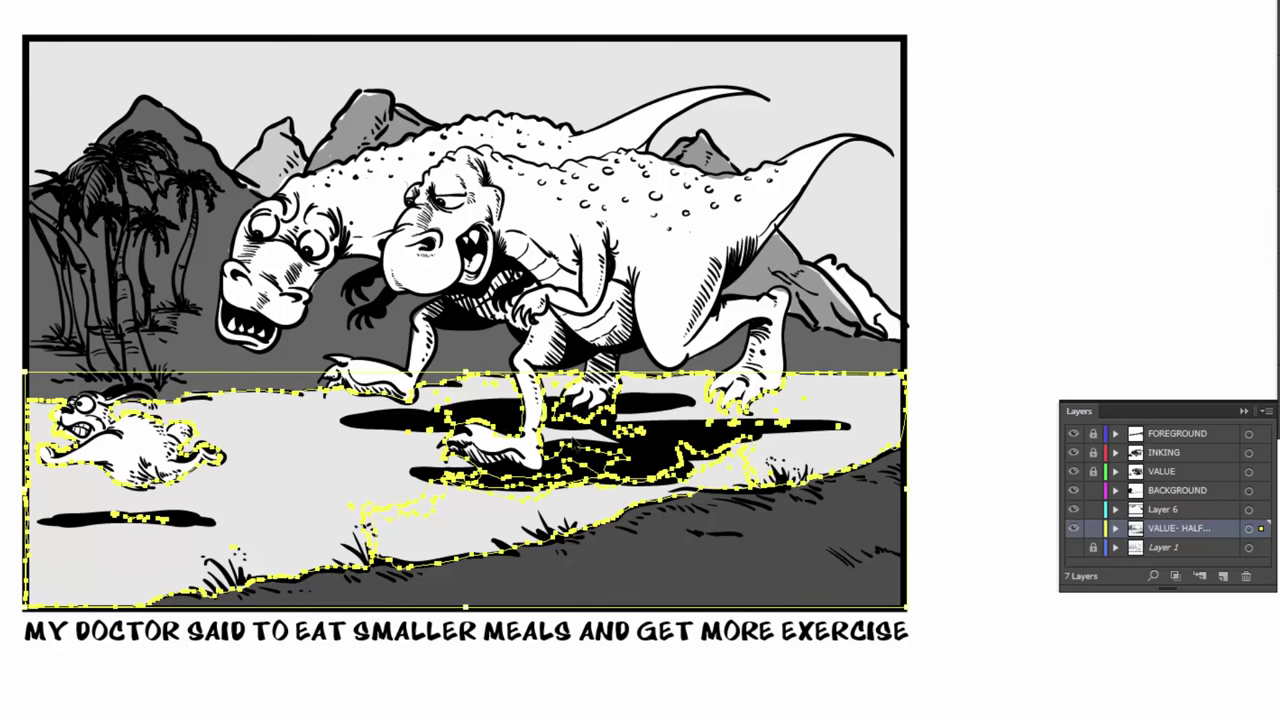
pyautogui.rightClick(282, 500)
pyautogui.click(355, 609)
pyautogui.click(1279, 303)
pyautogui.click(1085, 339)
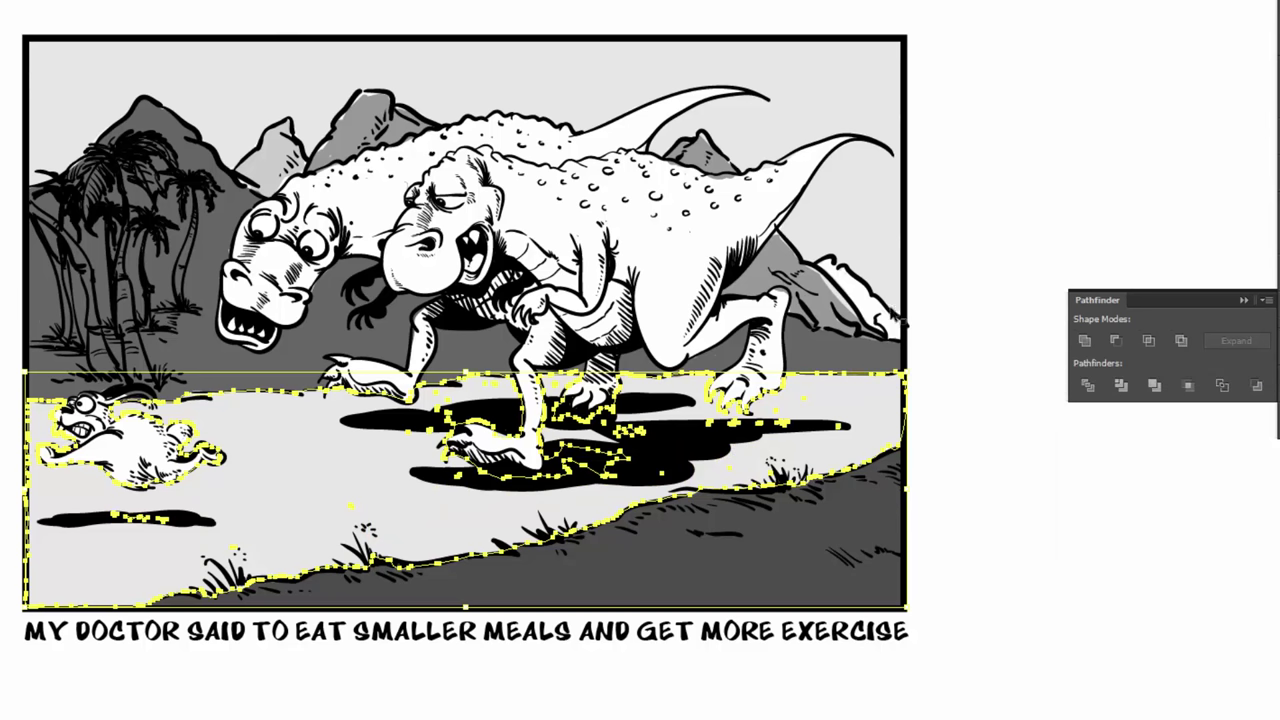
# Make a compound path from the group of dark-grey hill shapes.
pyautogui.click(857, 220)
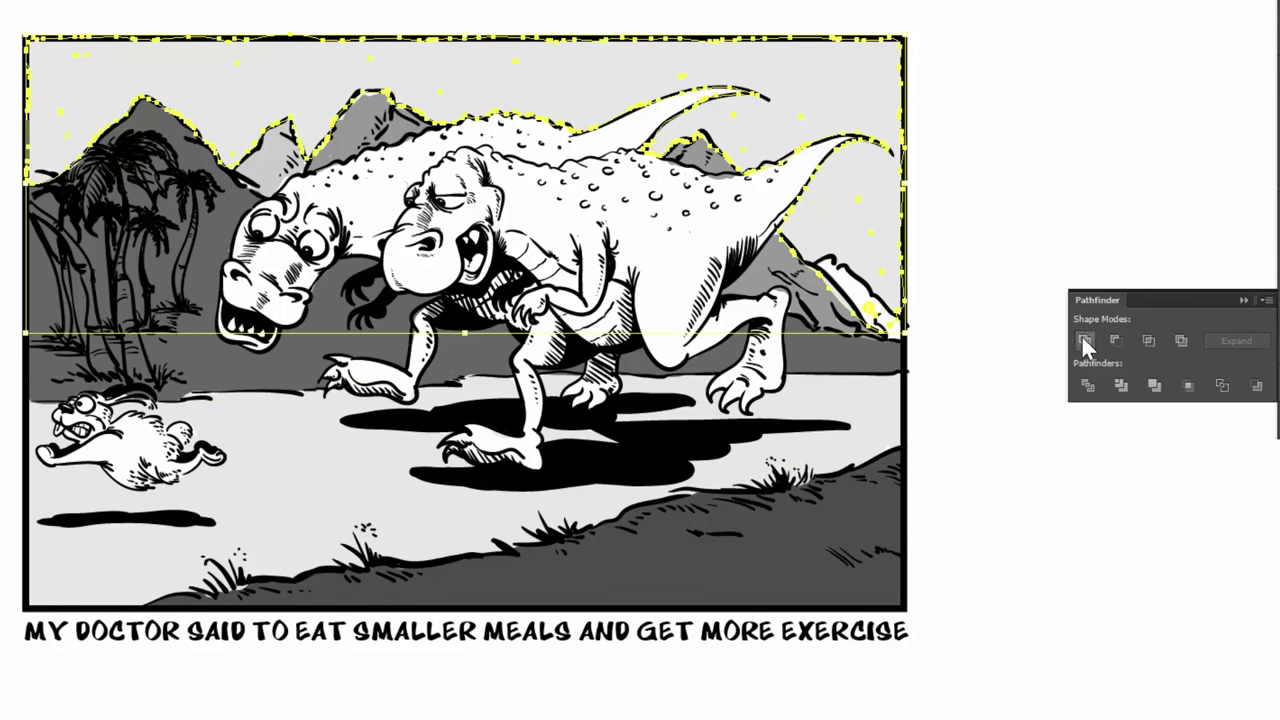
pyautogui.click(816, 516)
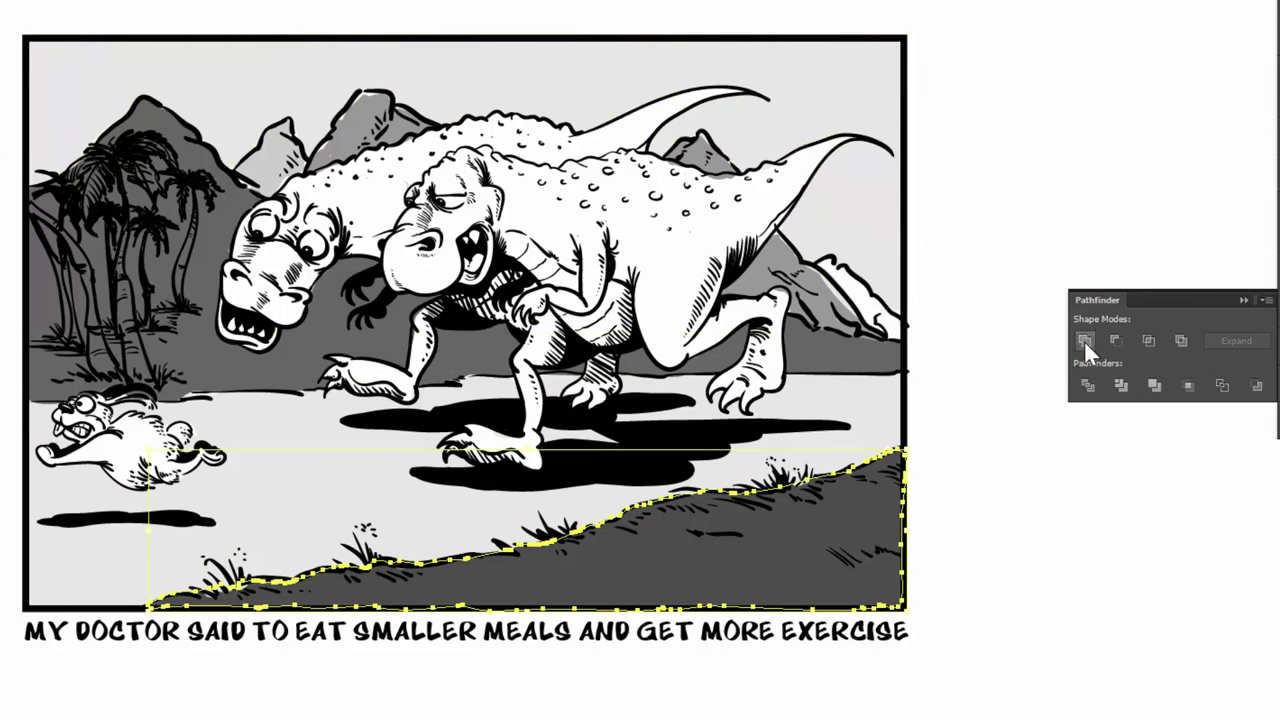
pyautogui.click(306, 335)
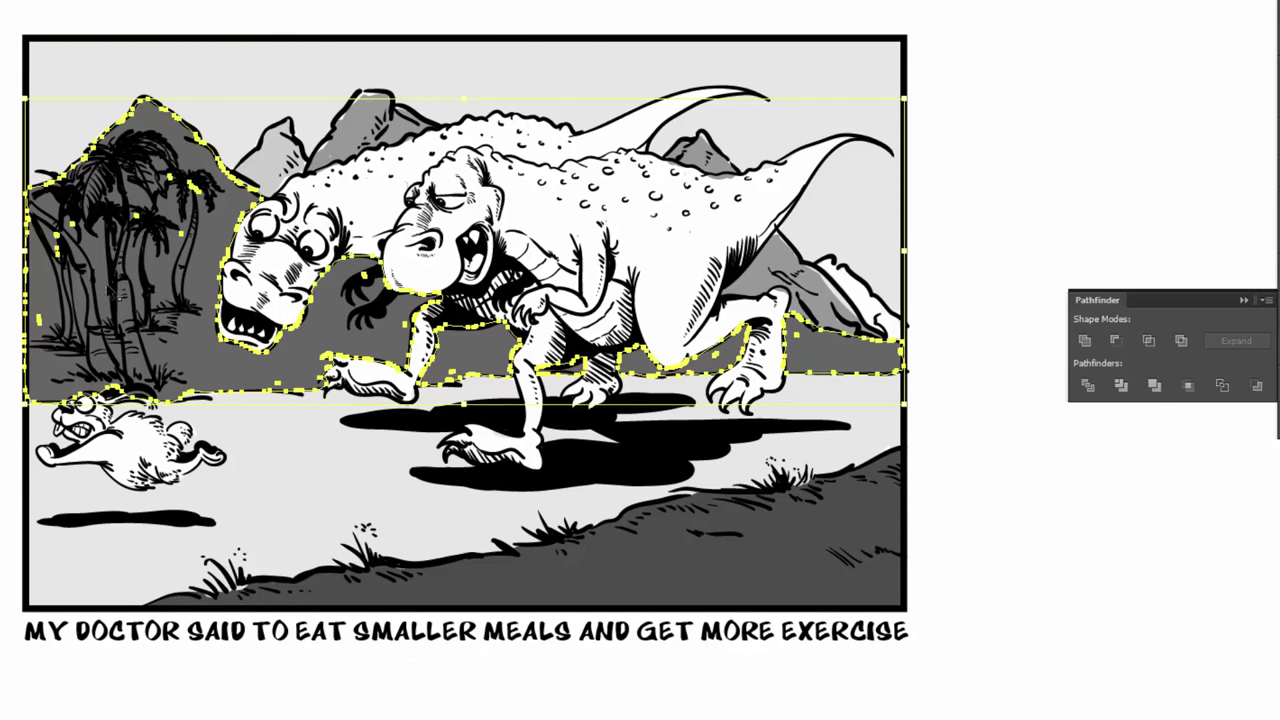
pyautogui.click(0, 0)
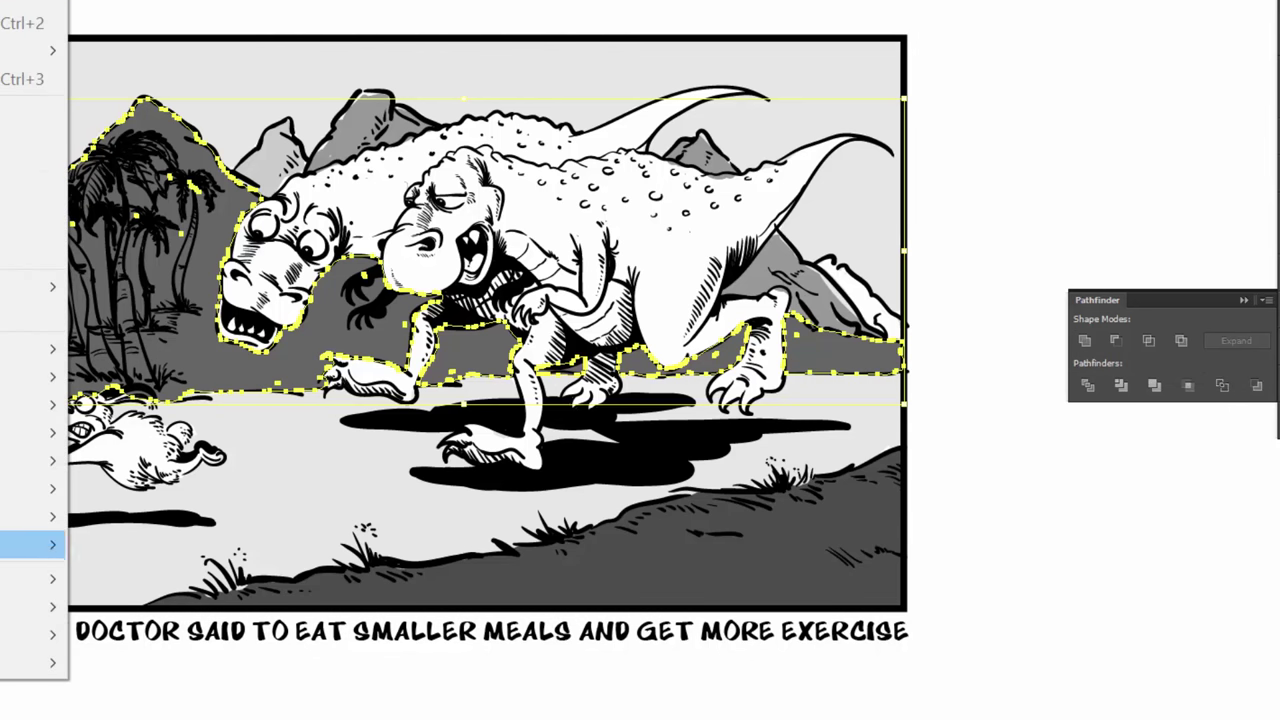
pyautogui.moveTo(30, 607)
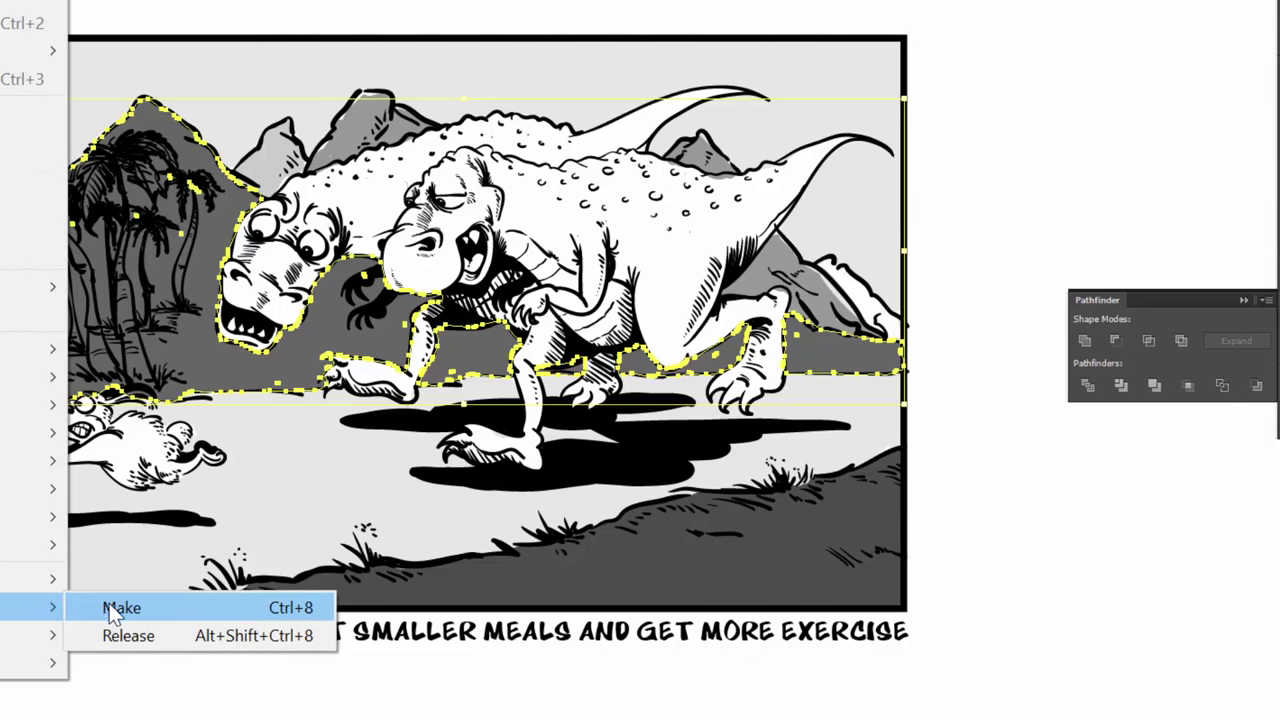
pyautogui.click(106, 606)
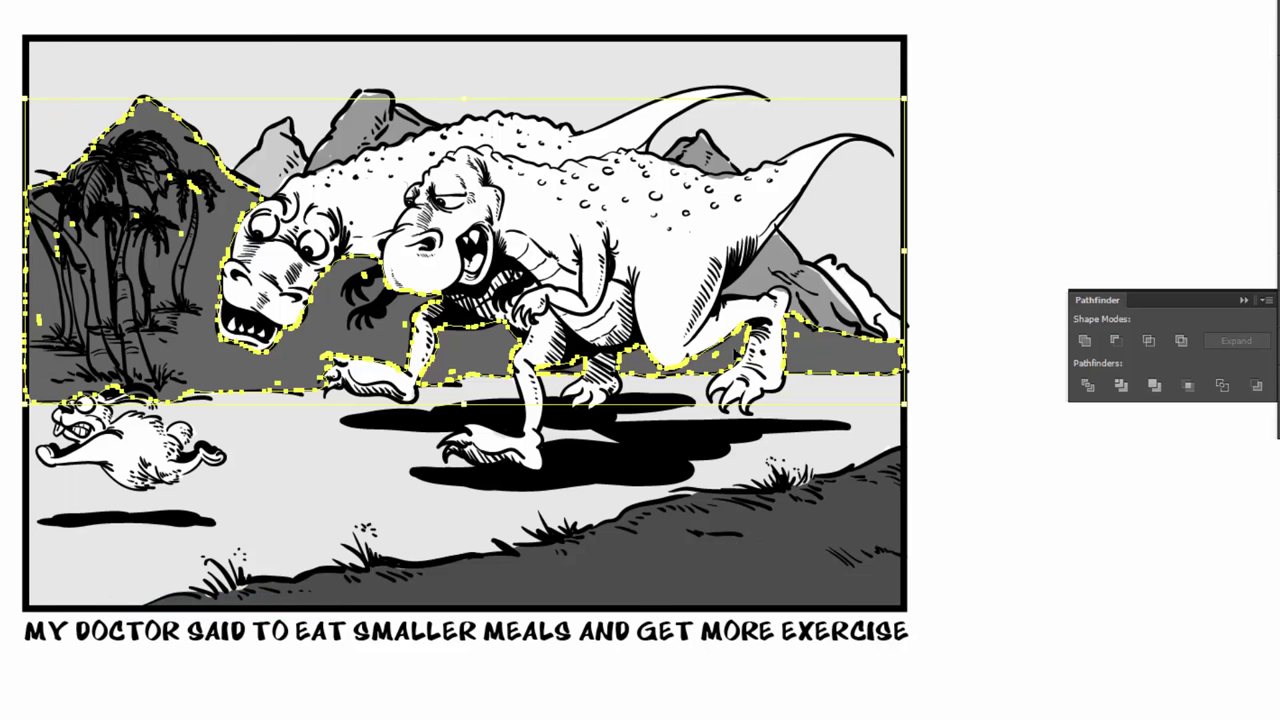
# Fill the sky shape with a linear gradient running from white to light grey.
pyautogui.click(840, 224)
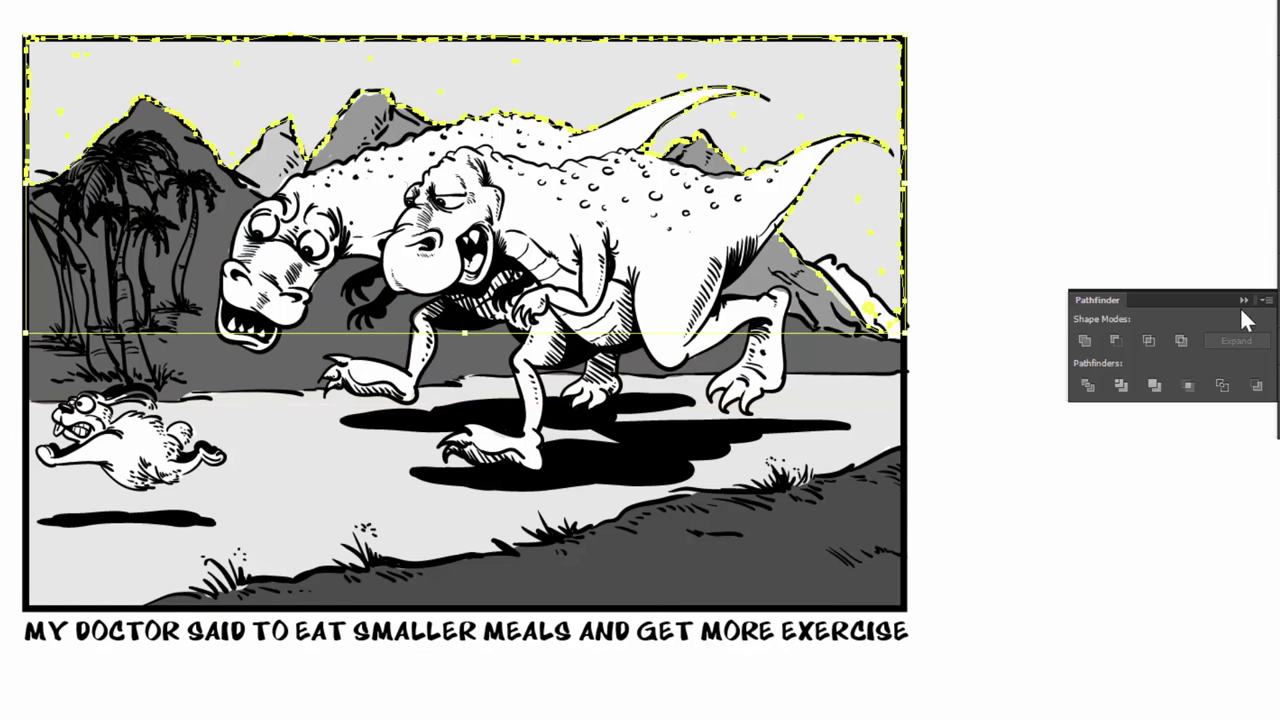
pyautogui.click(1277, 335)
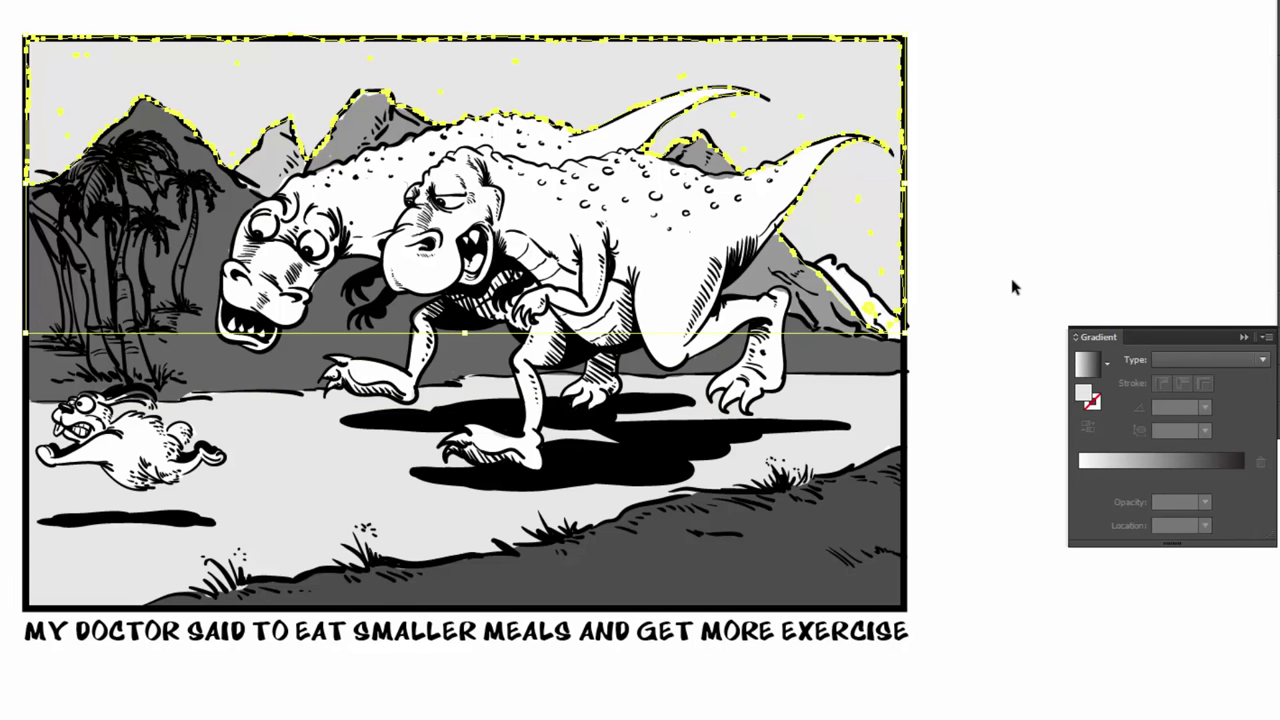
pyautogui.click(1144, 461)
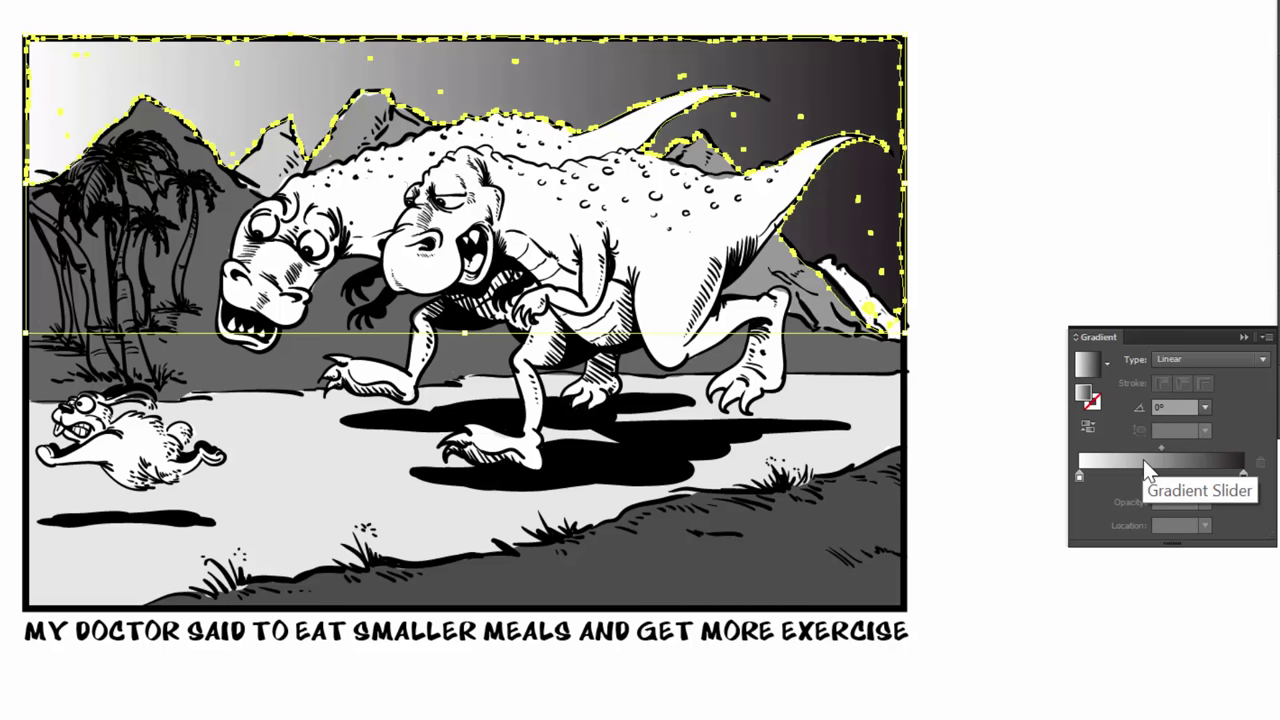
pyautogui.doubleClick(1244, 477)
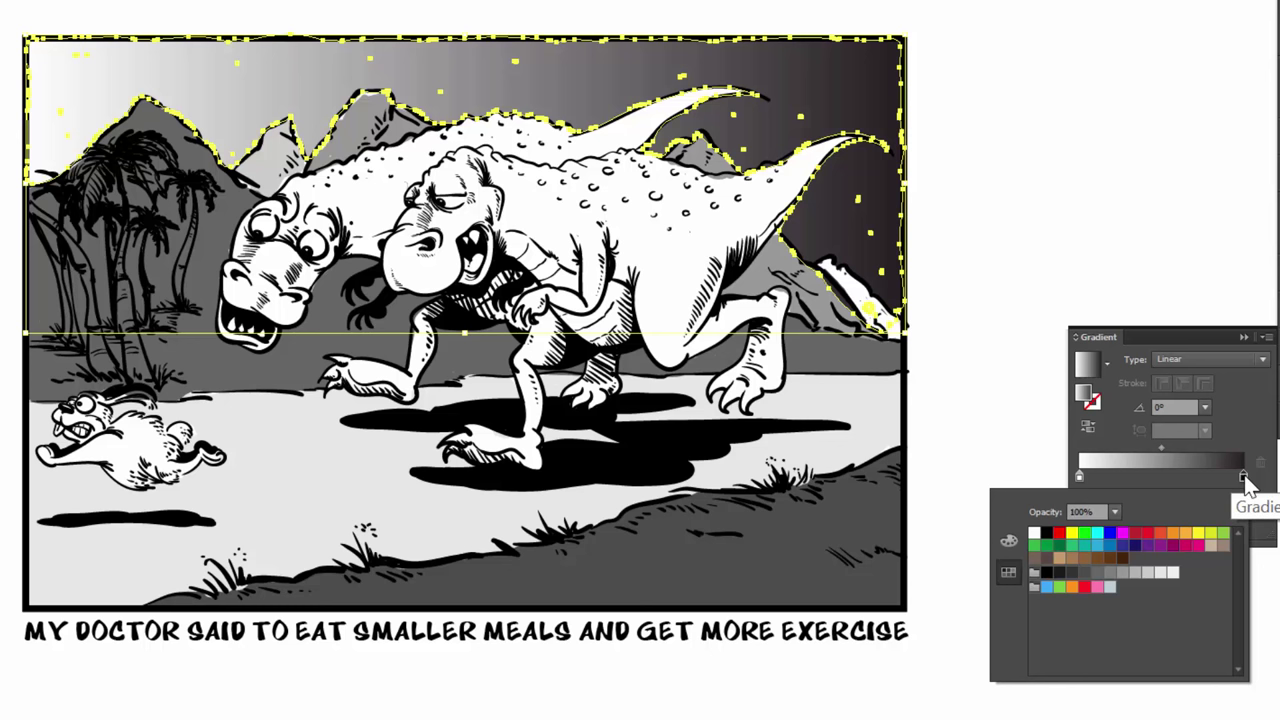
pyautogui.click(1244, 477)
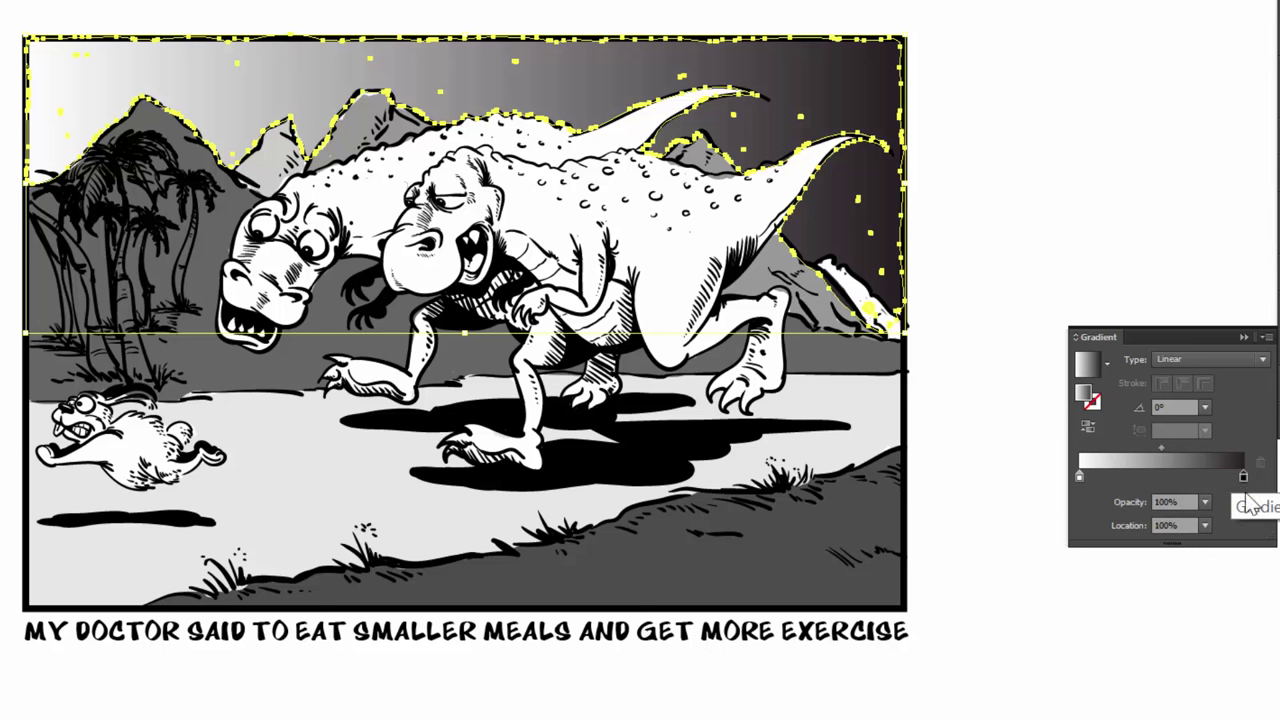
pyautogui.doubleClick(1244, 477)
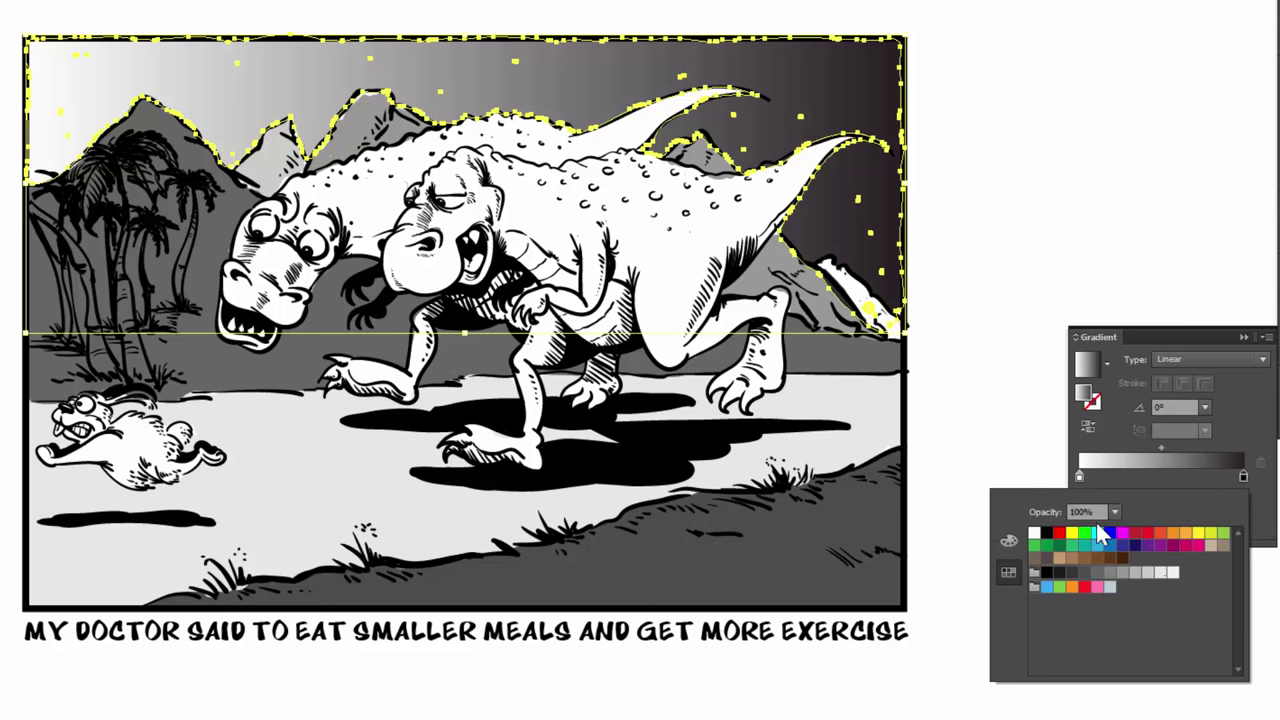
pyautogui.click(1137, 574)
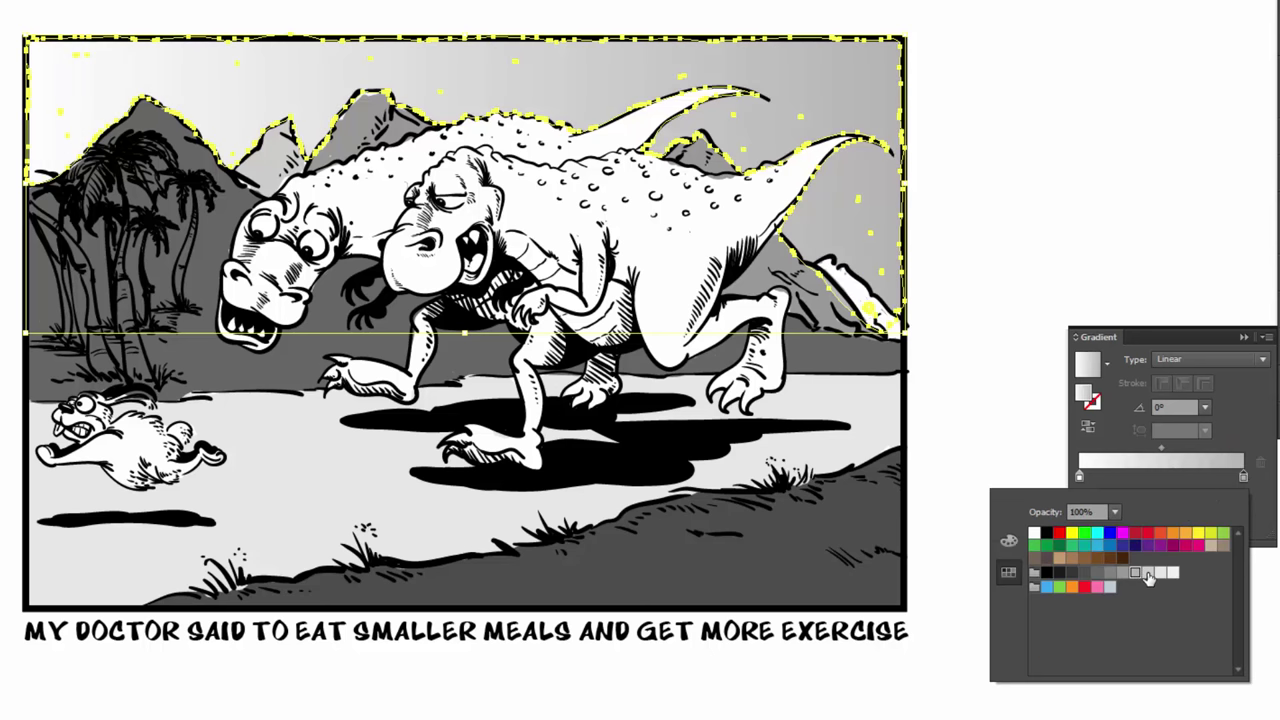
pyautogui.click(1148, 574)
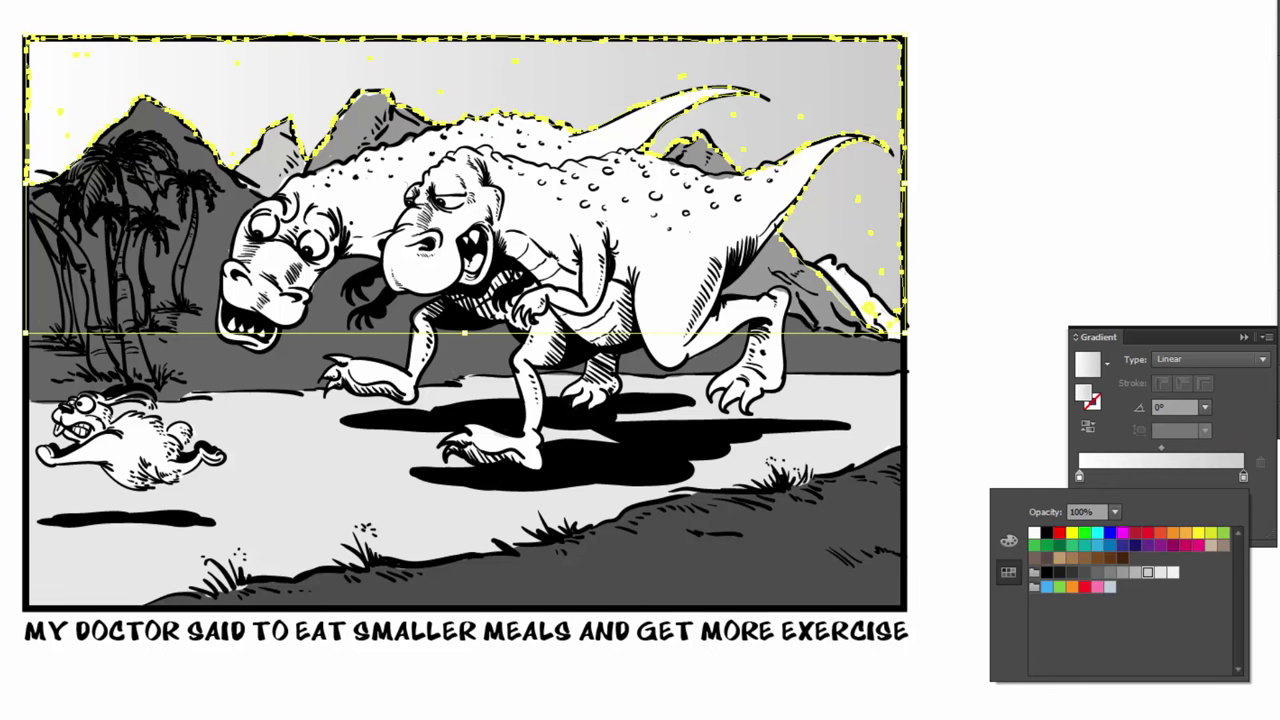
pyautogui.press('Escape')
# Redirect the sky gradient vertically at 90°, with white low behind the dinosaurs and light grey at the frame's upper edge.
pyautogui.press('g')
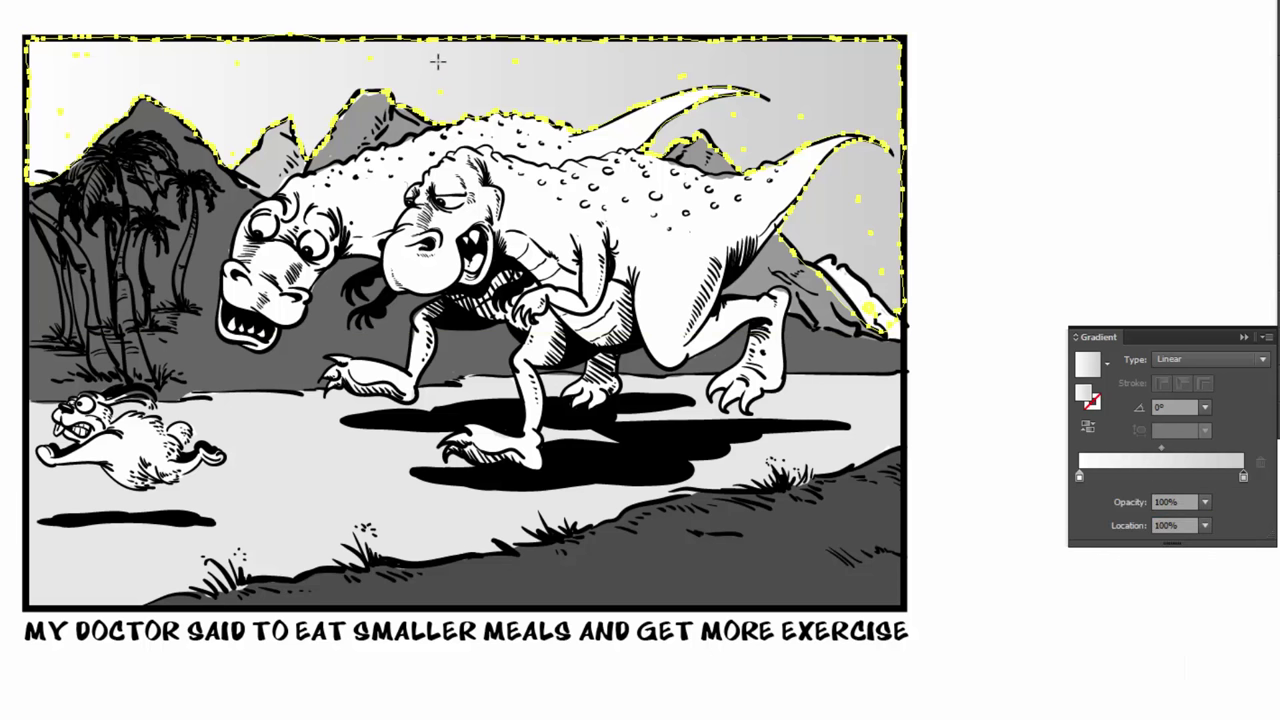
pyautogui.moveTo(455, 50); pyautogui.dragTo(462, 138)
pyautogui.moveTo(481, 192); pyautogui.dragTo(481, 42)
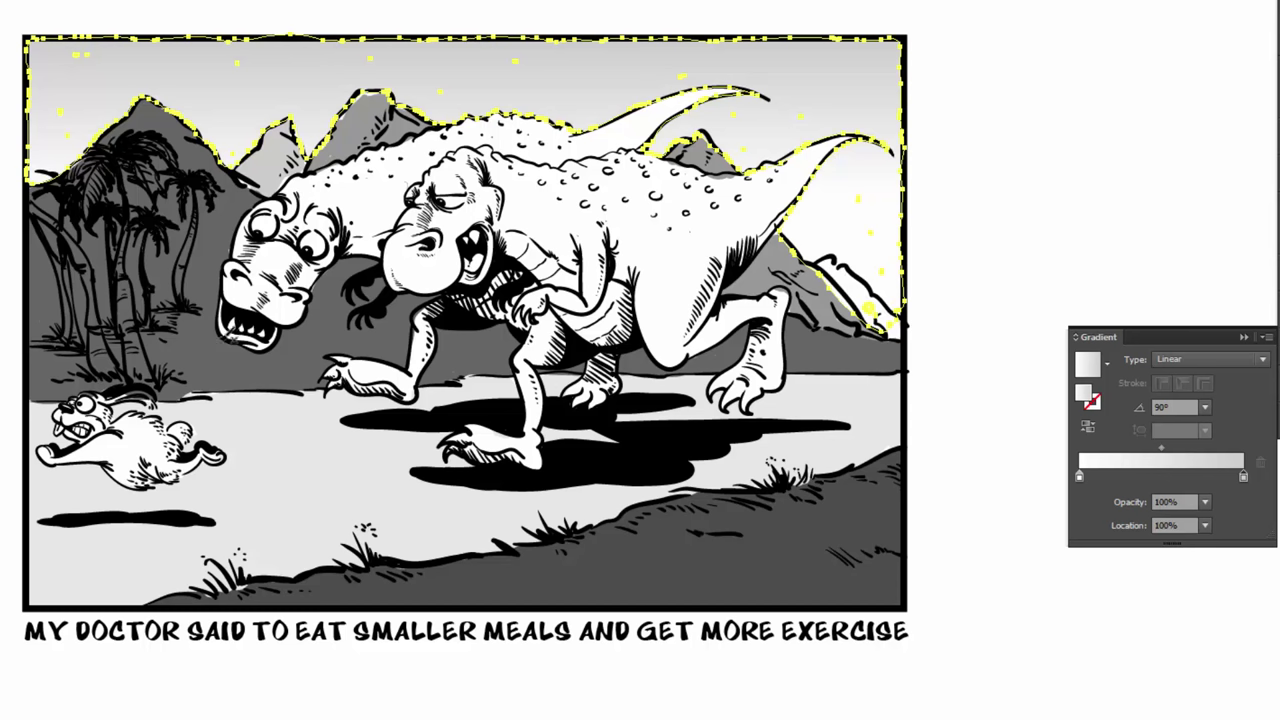
# Give the dark hills a linear gradient from grey R=77 G=77 B=77 to a near-black grey.
pyautogui.click(207, 341)
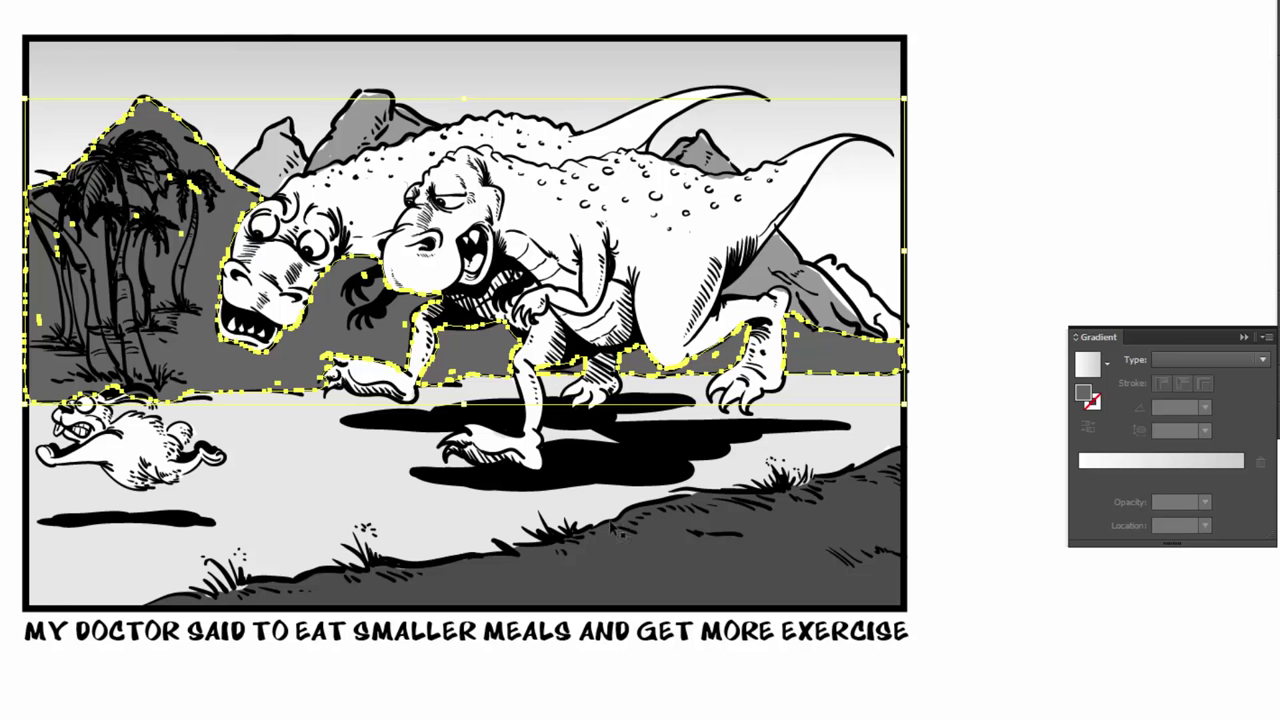
pyautogui.click(1190, 462)
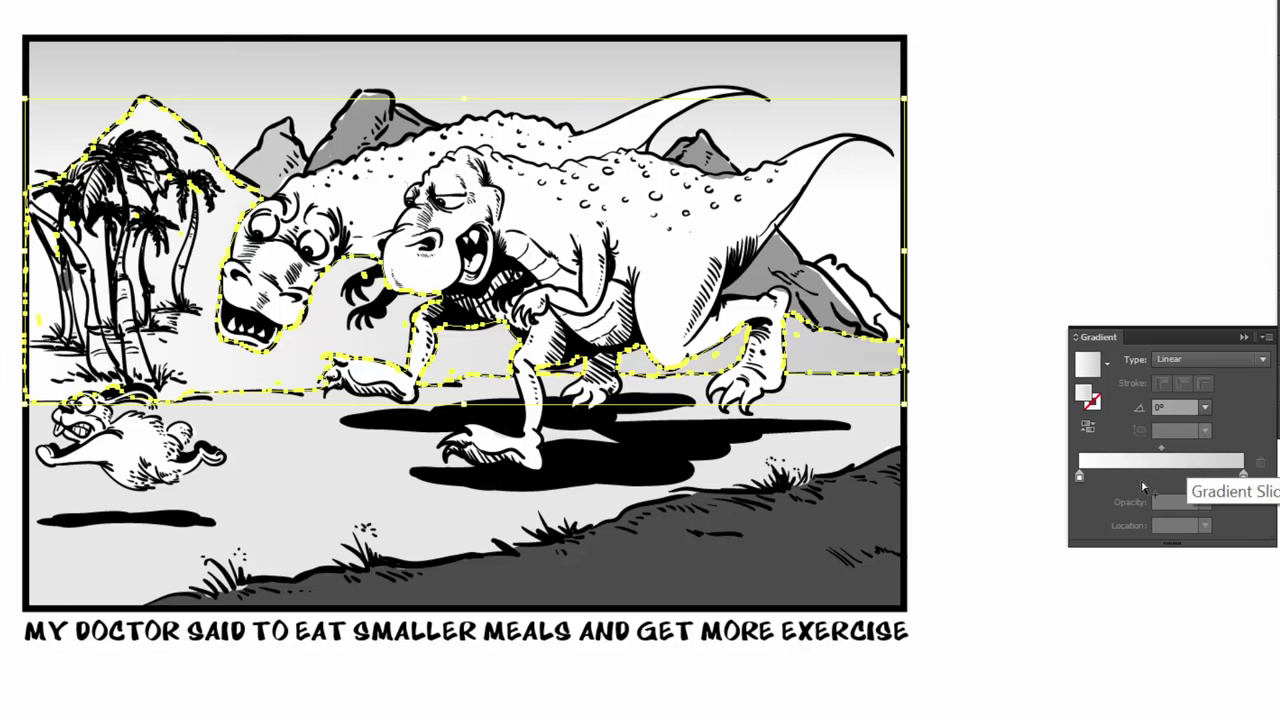
pyautogui.doubleClick(1079, 478)
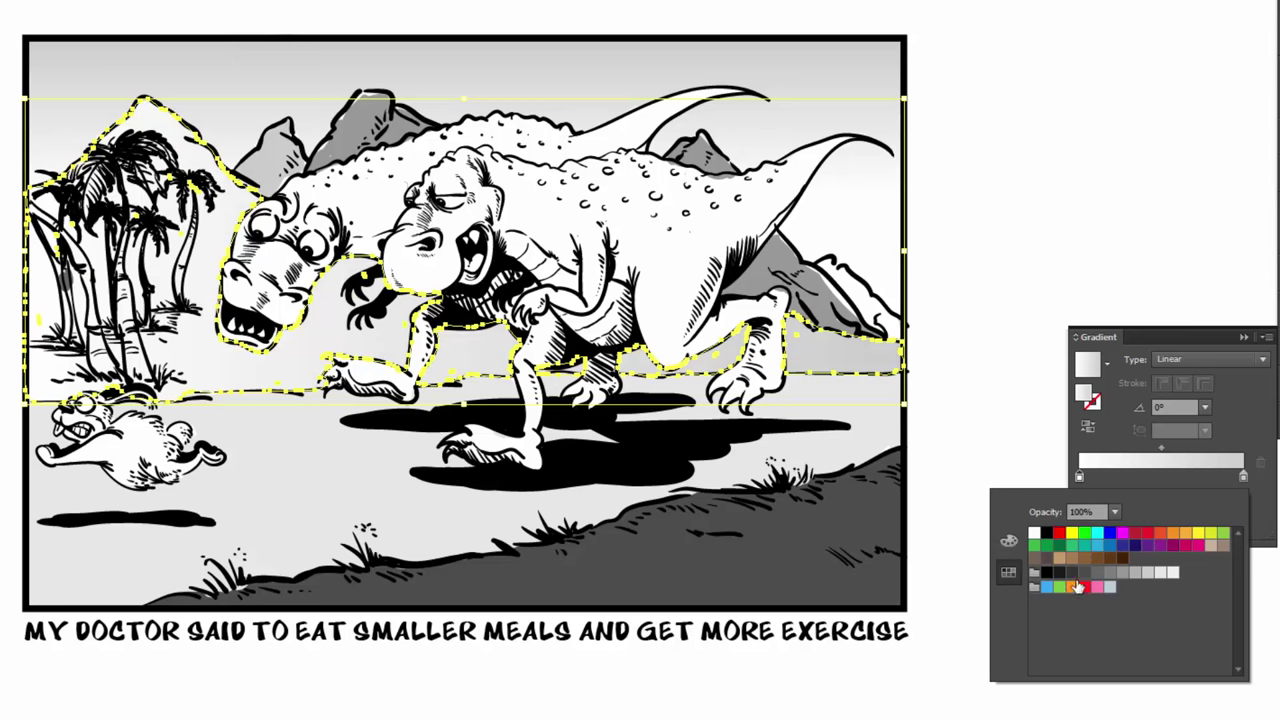
pyautogui.click(1085, 571)
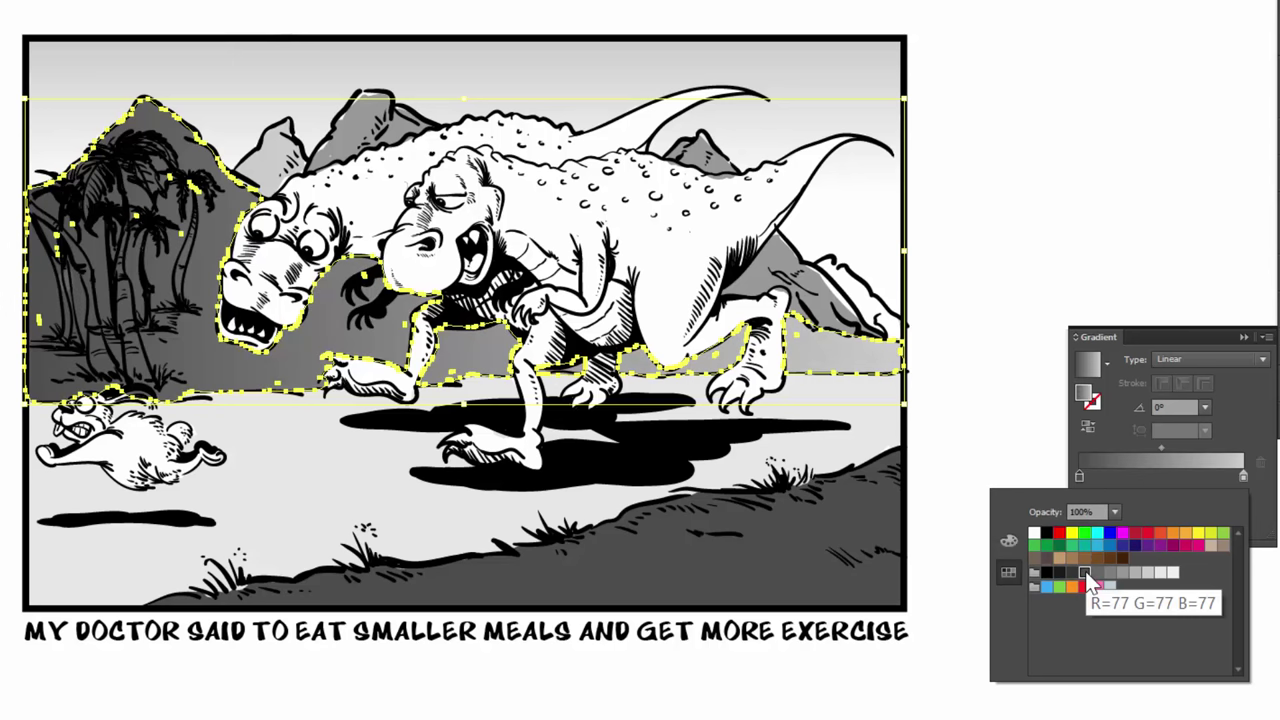
pyautogui.click(1243, 478)
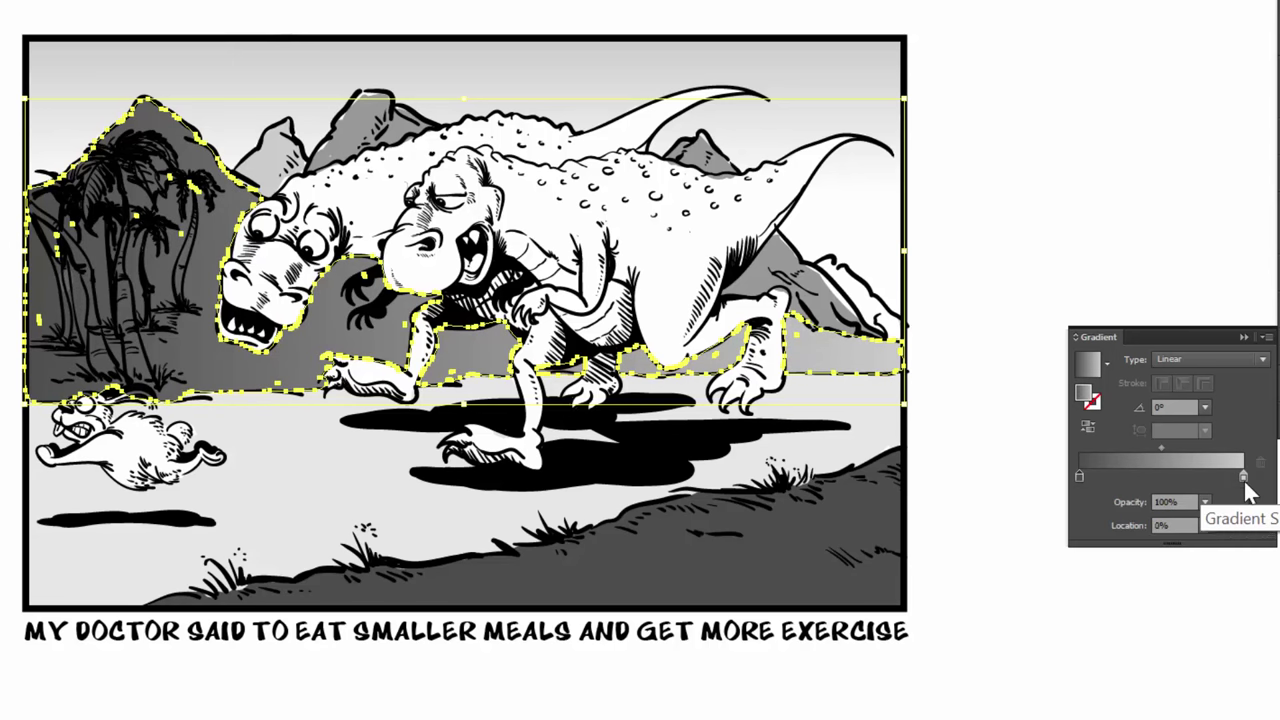
pyautogui.doubleClick(1245, 480)
pyautogui.click(1060, 575)
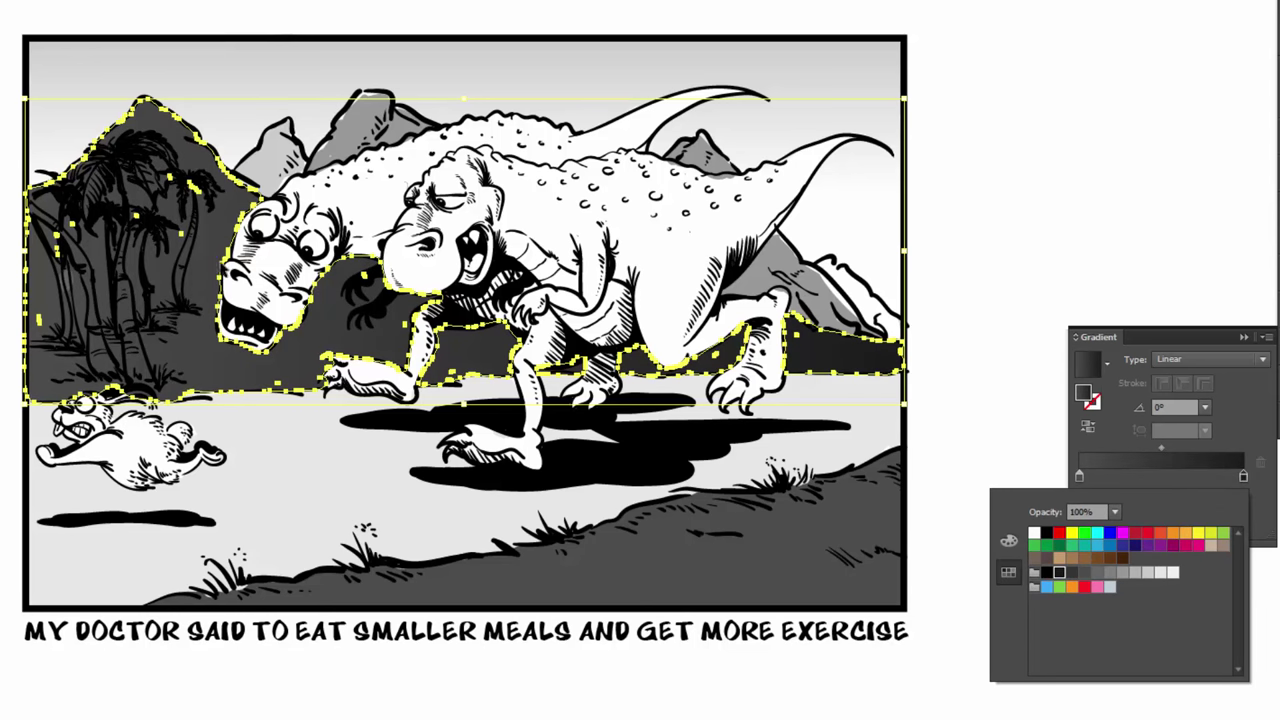
pyautogui.press('Escape')
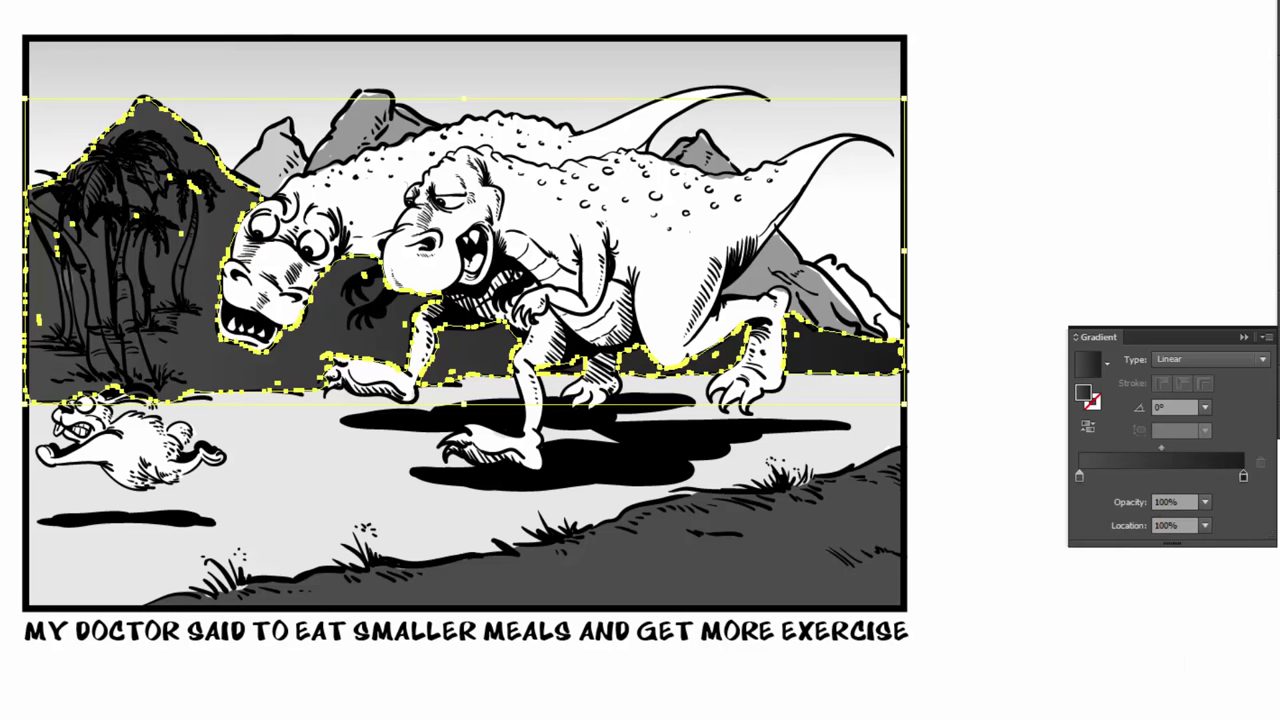
# Run the hills' gradient downward at -89° from the peak, extending its dark end into the foreground slope.
pyautogui.press('g')
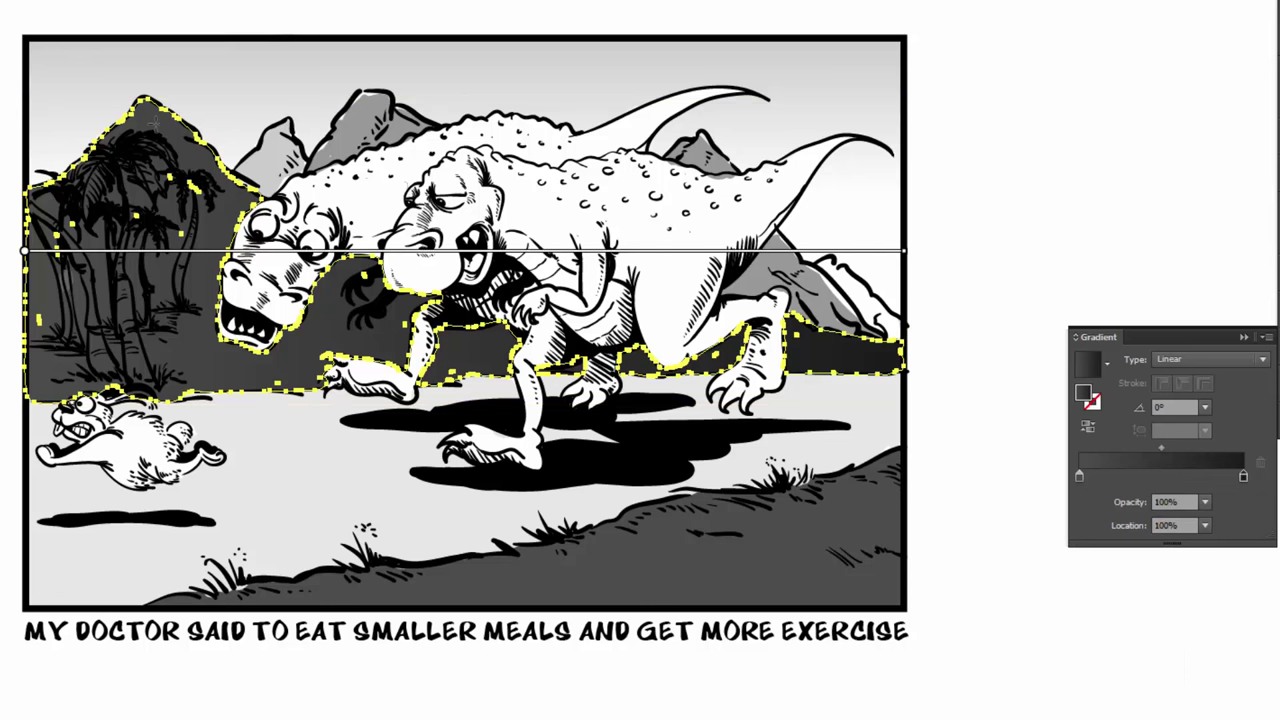
pyautogui.moveTo(147, 117); pyautogui.dragTo(155, 394)
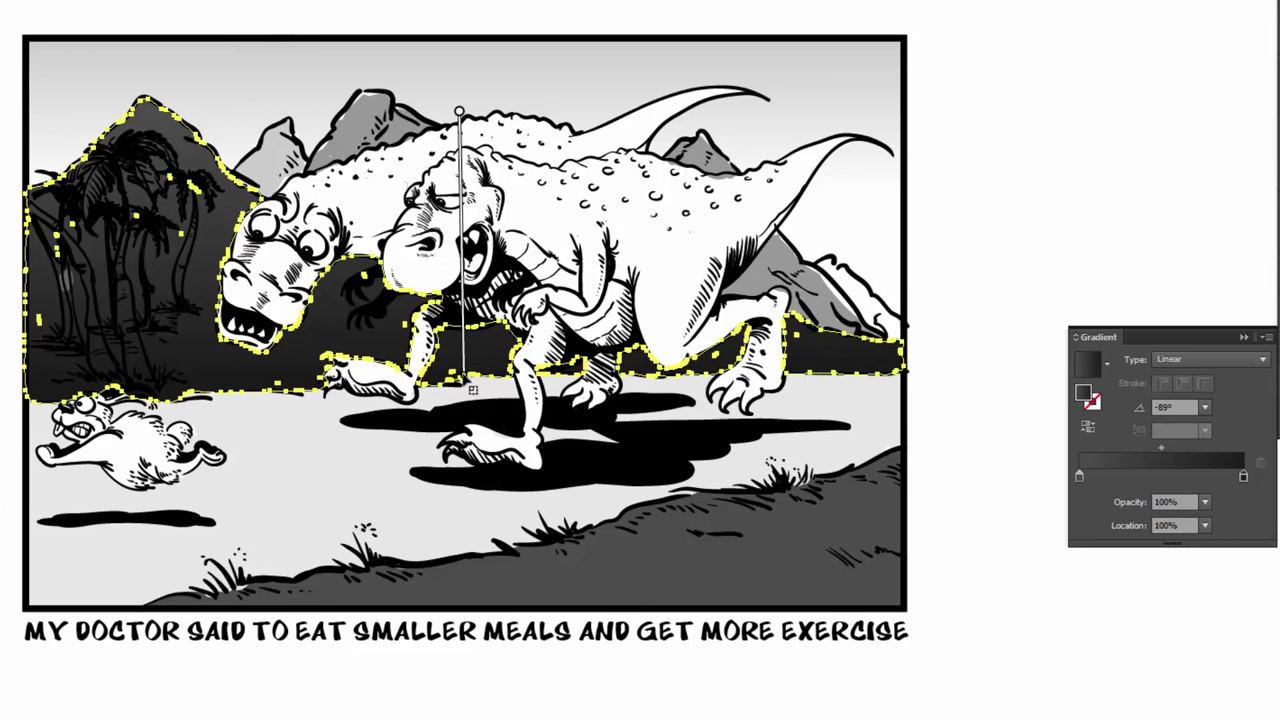
pyautogui.moveTo(472, 392); pyautogui.dragTo(463, 580)
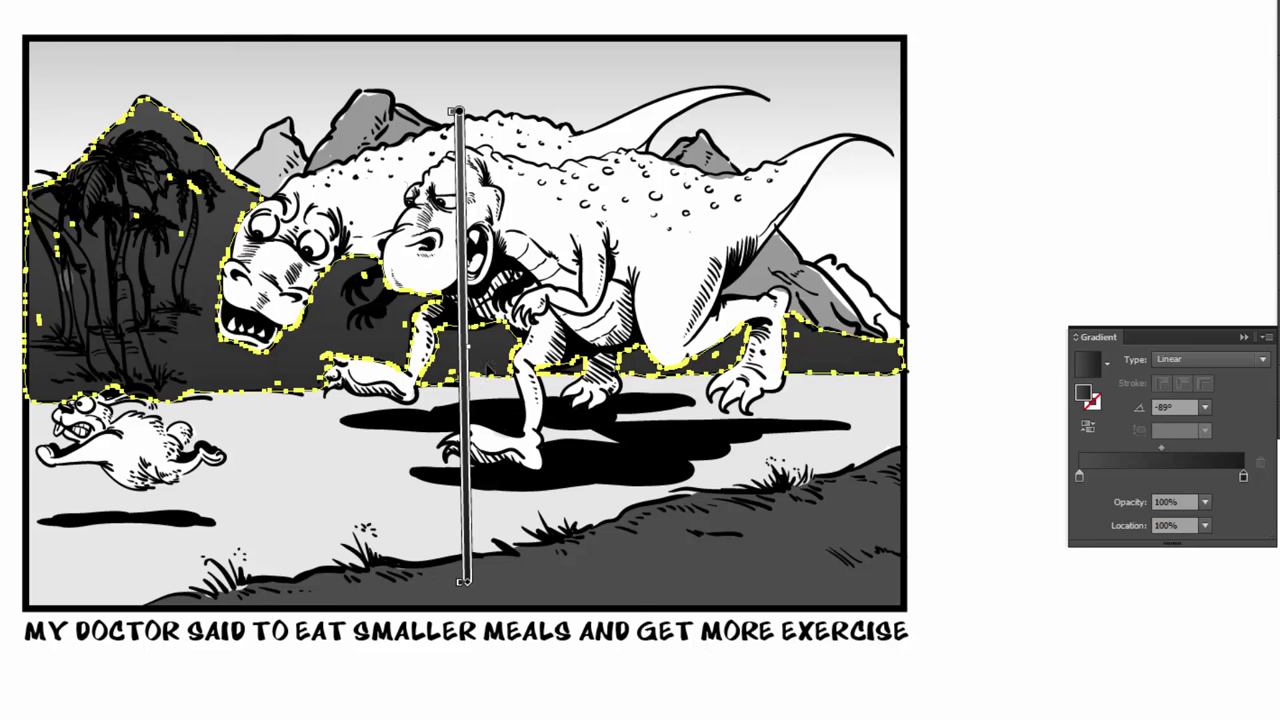
# Lighten the hills' gradient, with a start colour of R=128 G=128 B=128 and a dark grey end colour.
pyautogui.doubleClick(1243, 477)
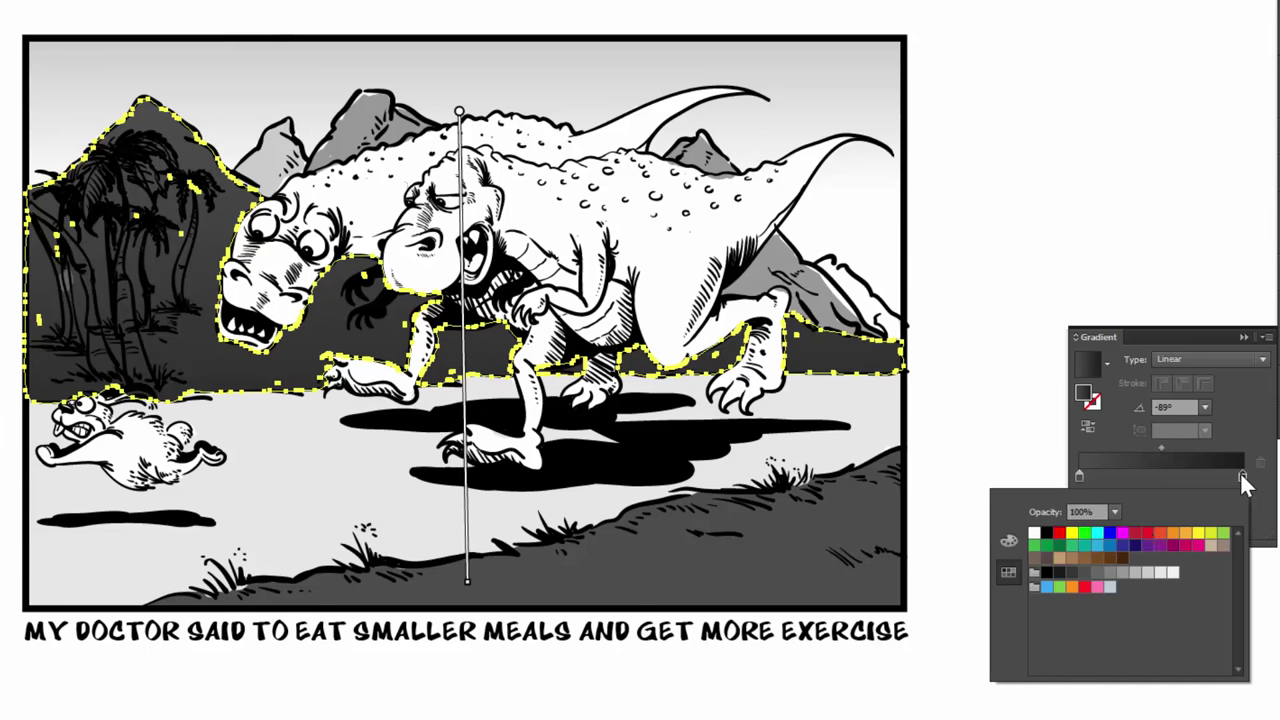
pyautogui.click(1084, 580)
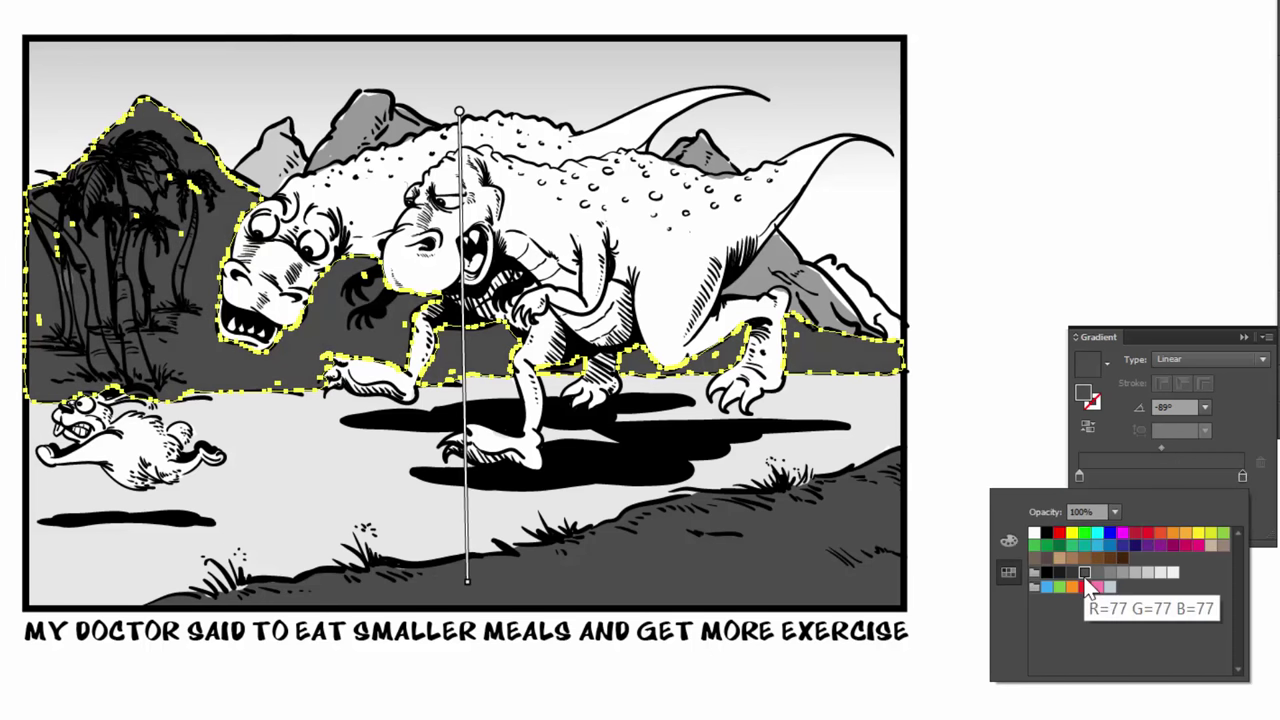
pyautogui.click(1072, 574)
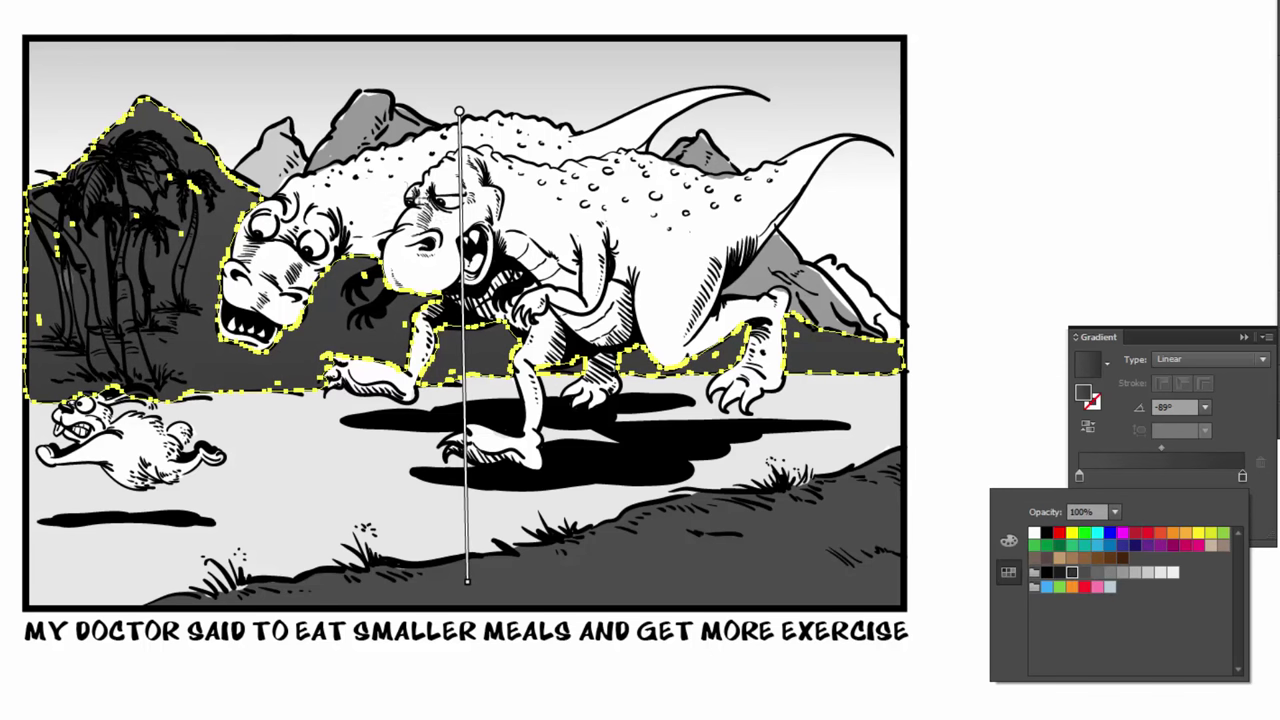
pyautogui.click(464, 246)
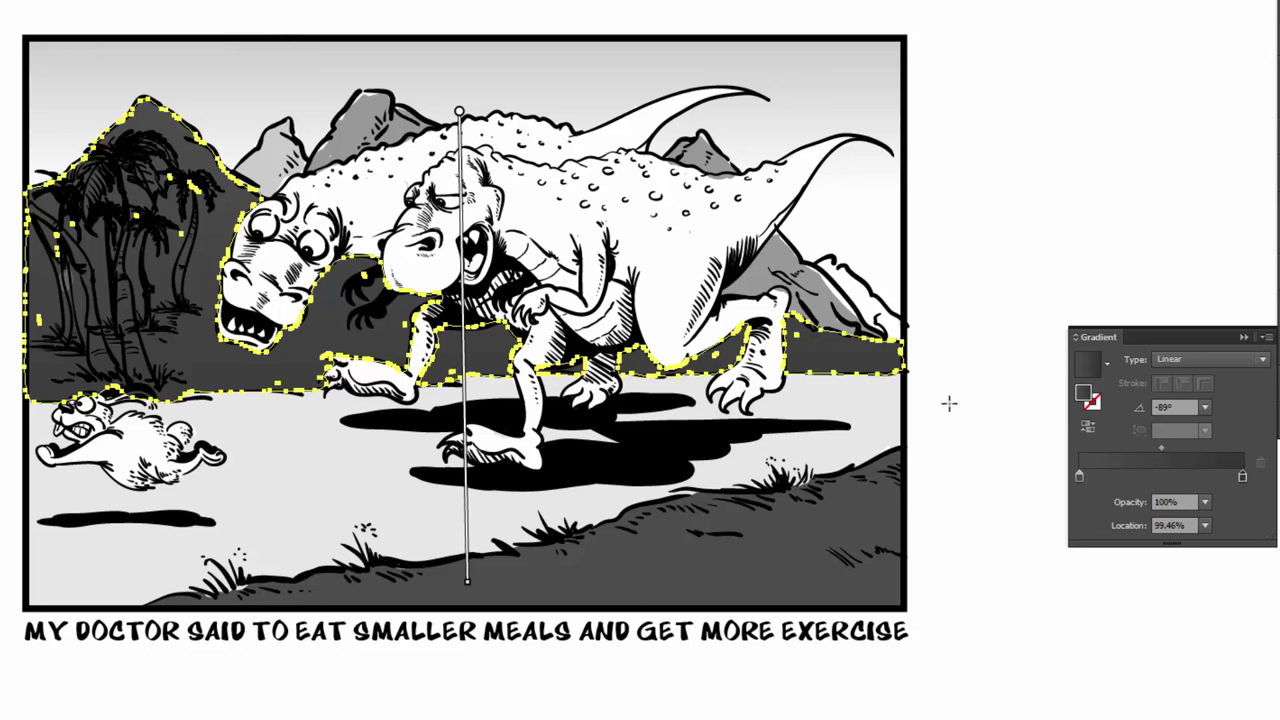
pyautogui.click(1080, 478)
pyautogui.doubleClick(1079, 478)
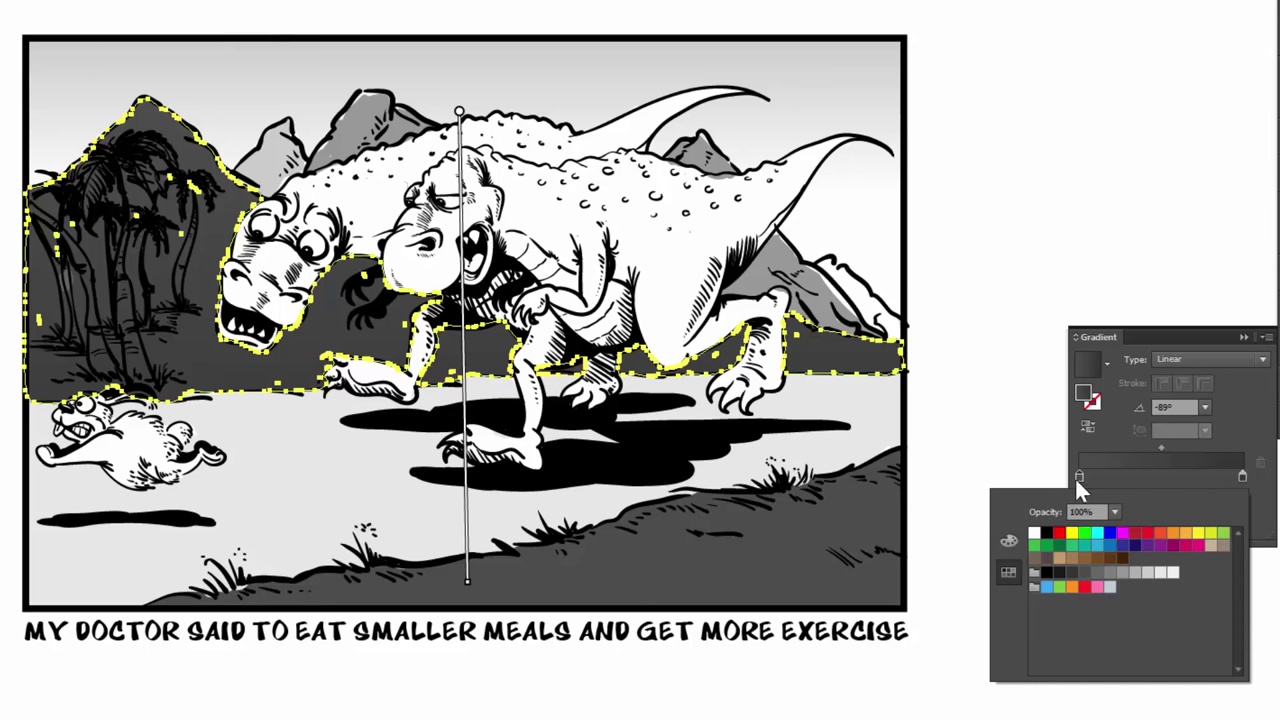
pyautogui.click(1107, 575)
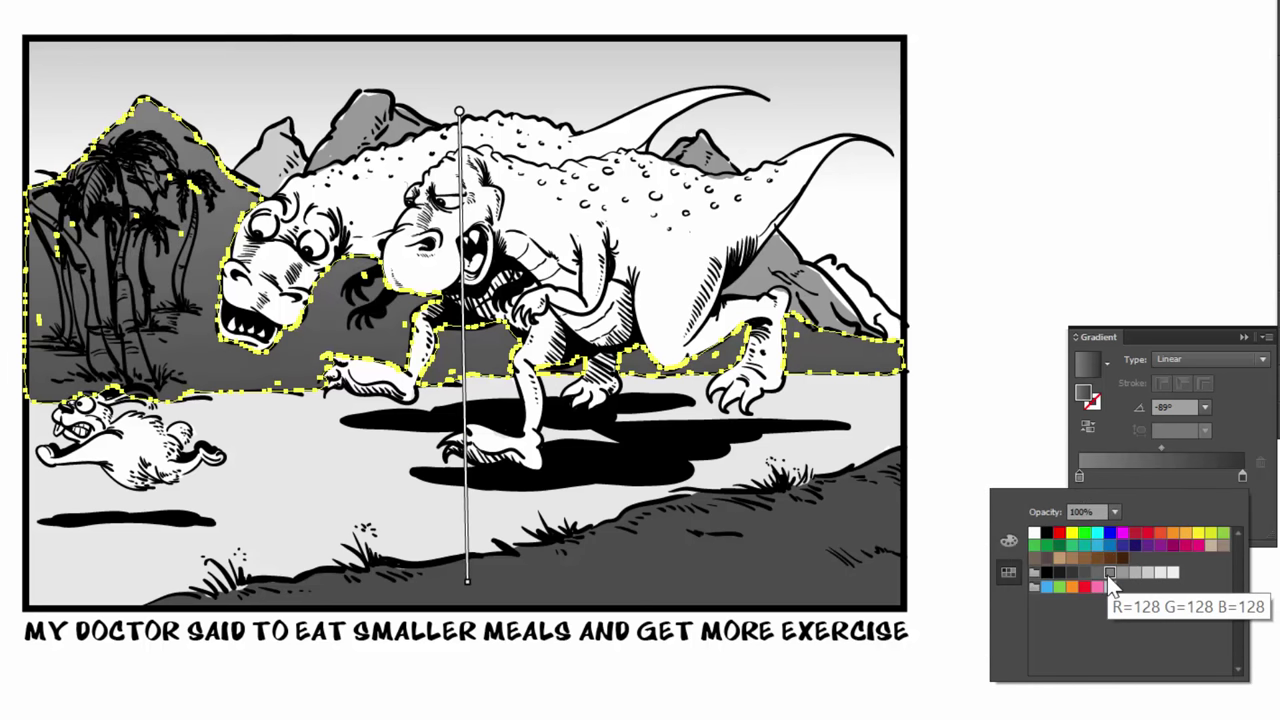
# Shorten the hills' gradient so its dark end falls just below the base of the hills.
pyautogui.click(478, 597)
pyautogui.moveTo(477, 590); pyautogui.dragTo(463, 409)
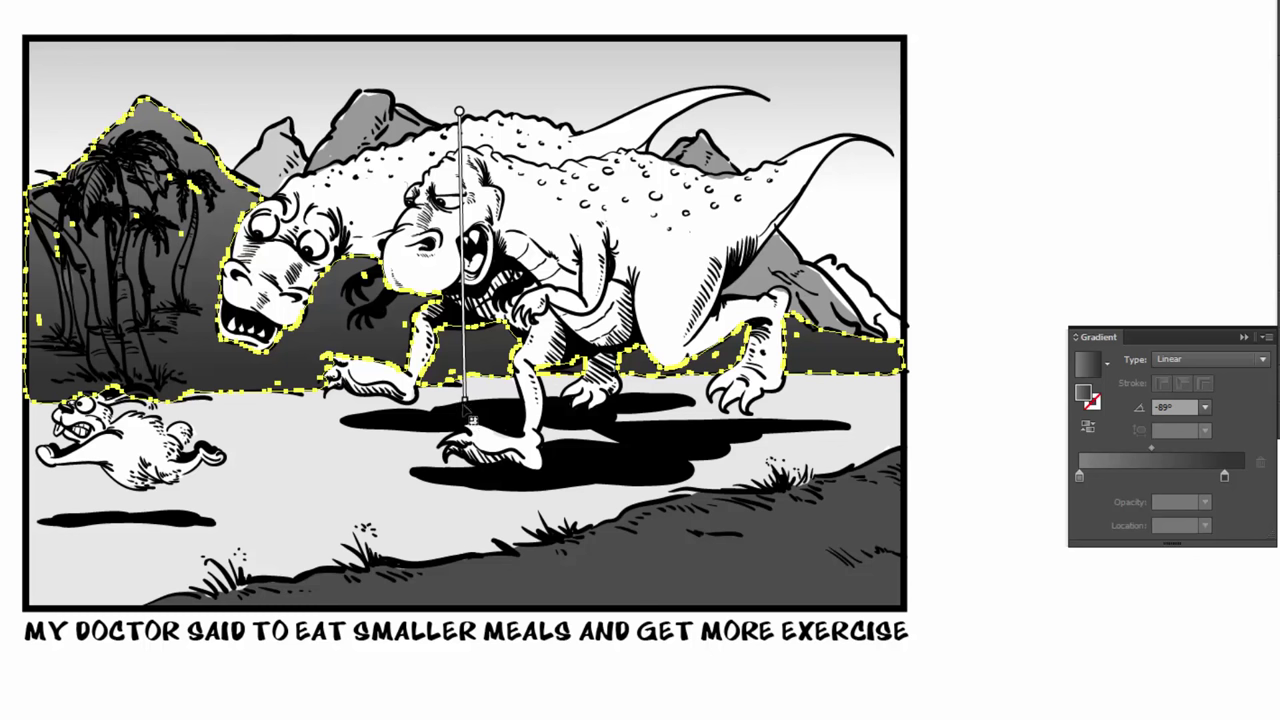
pyautogui.moveTo(465, 402); pyautogui.dragTo(466, 433)
pyautogui.press('v')
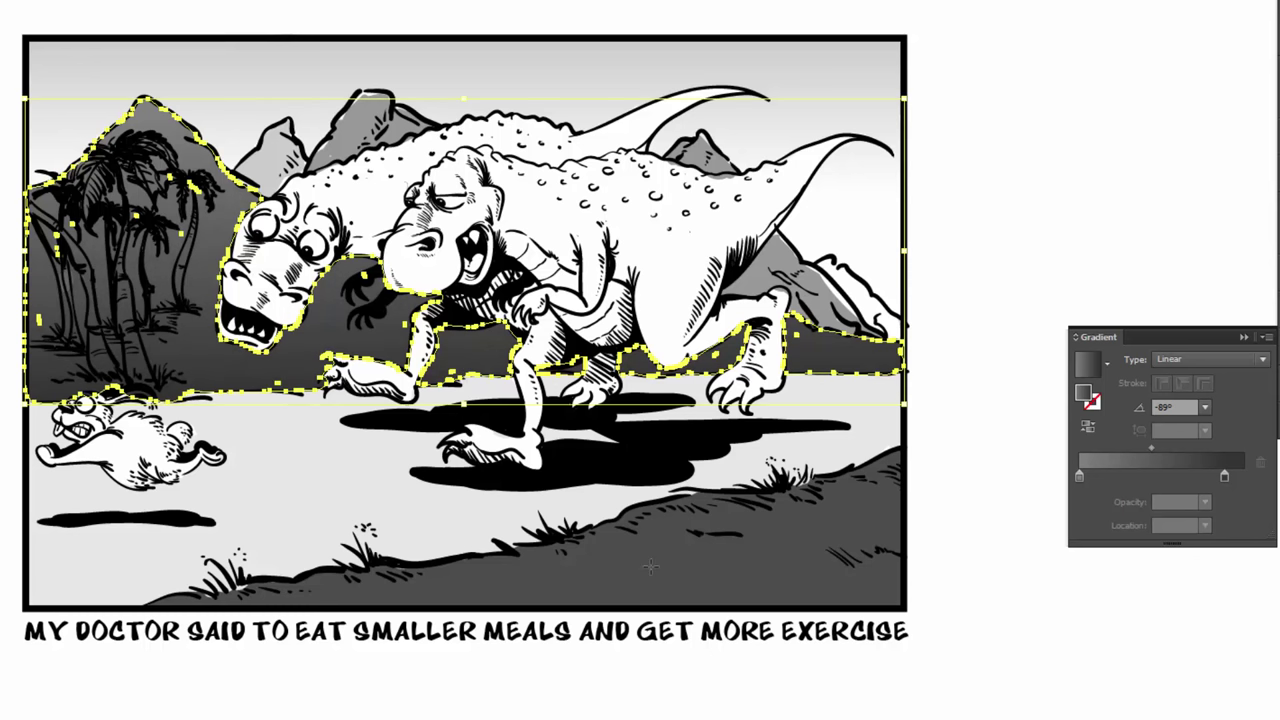
# Fill the foreground slope with a linear gradient from medium-light grey to dark grey, with the end stop at 100%.
pyautogui.click(649, 565)
pyautogui.click(1134, 466)
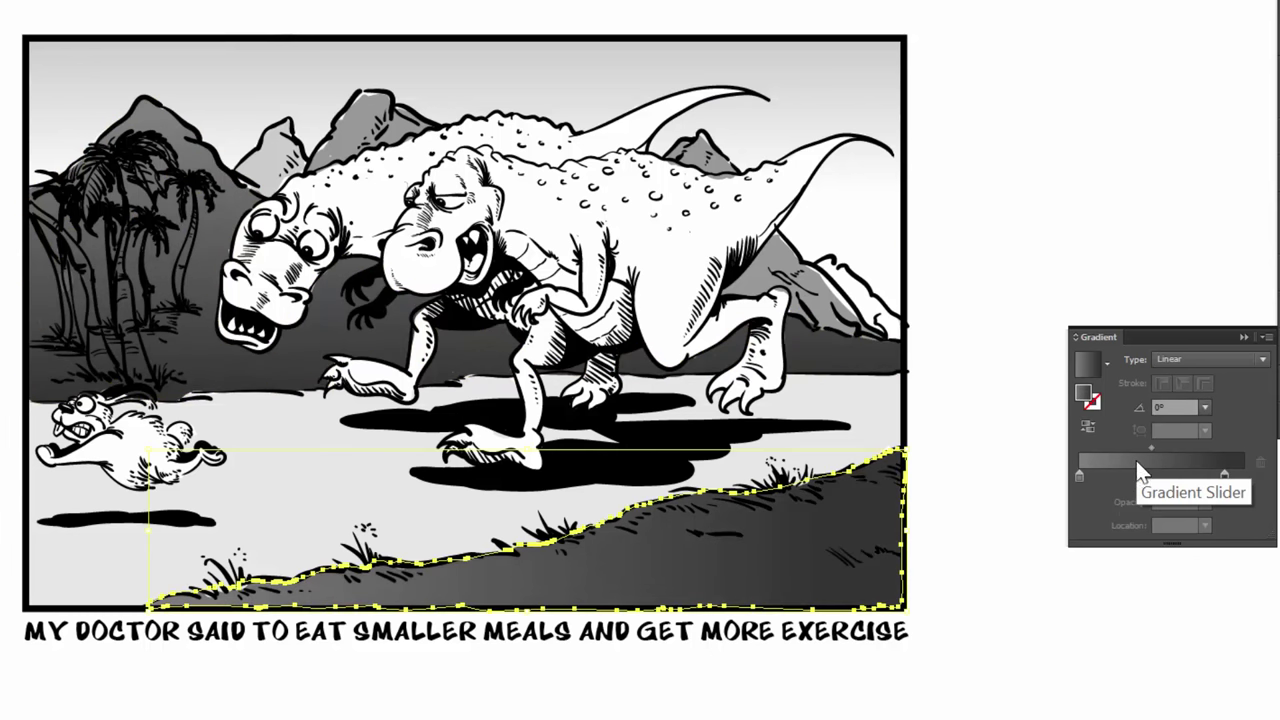
pyautogui.doubleClick(1080, 476)
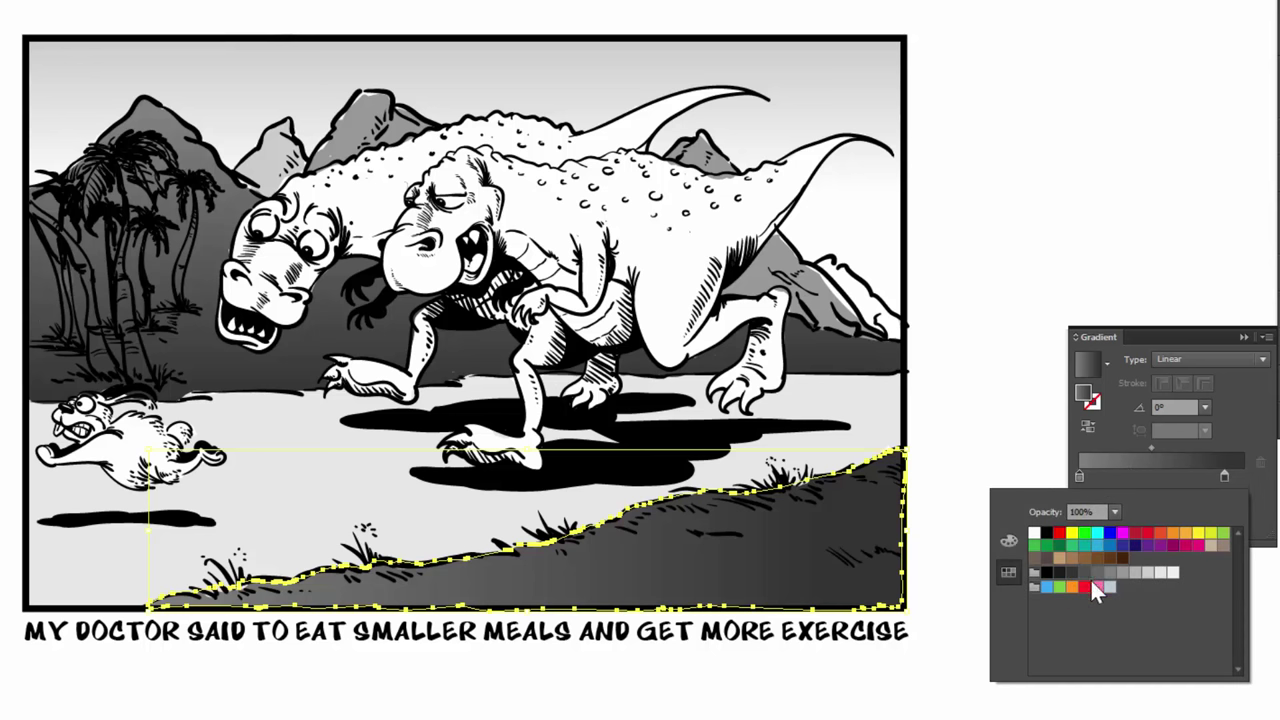
pyautogui.click(1111, 572)
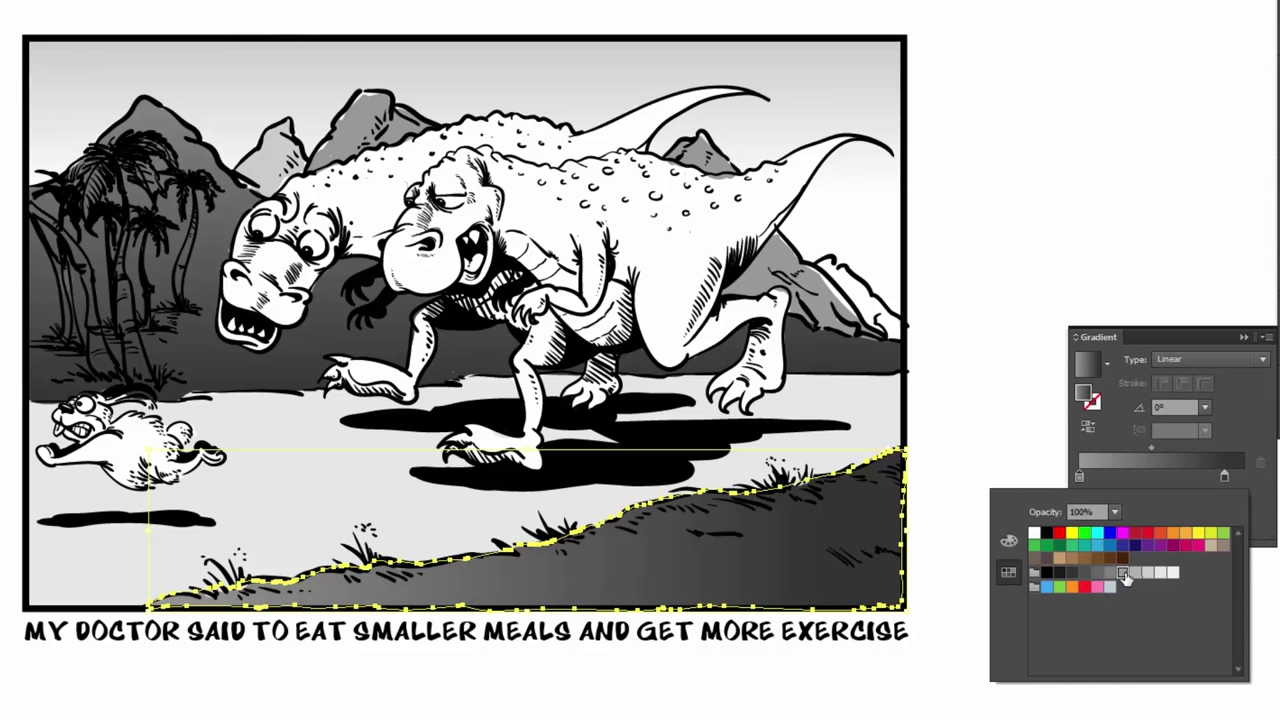
pyautogui.click(1133, 572)
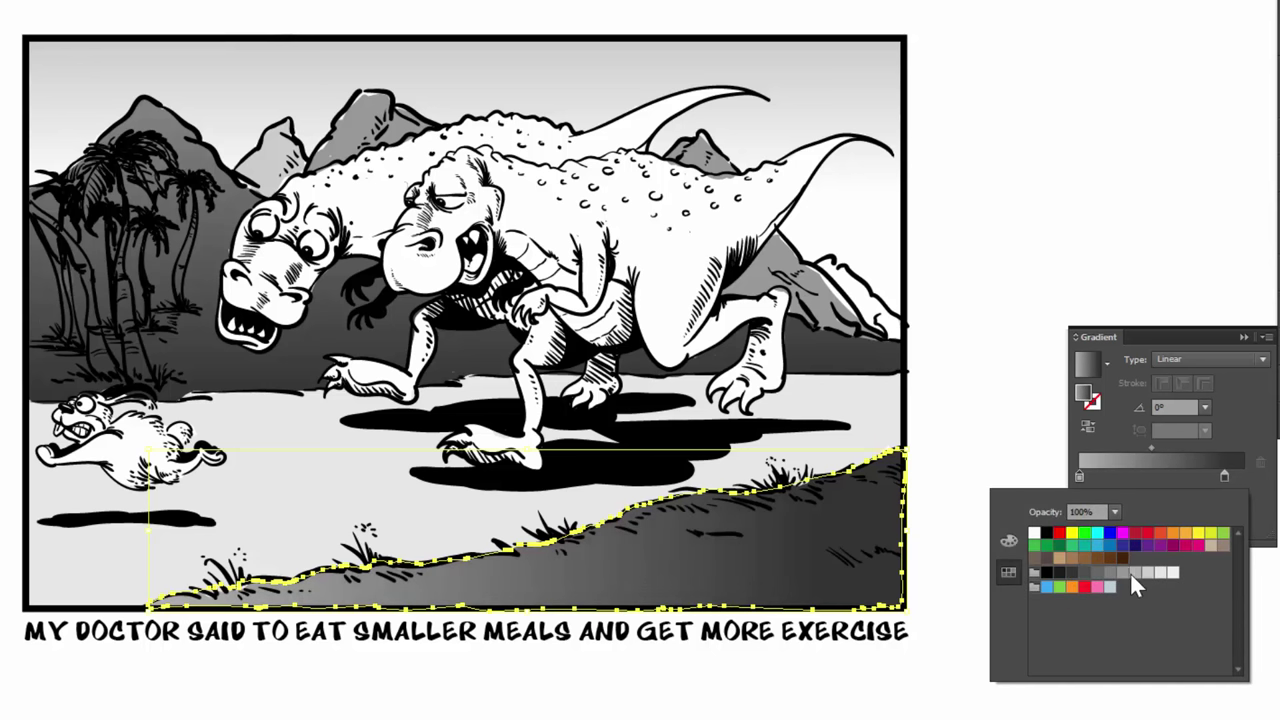
pyautogui.click(1226, 478)
pyautogui.moveTo(1229, 480); pyautogui.dragTo(1242, 478)
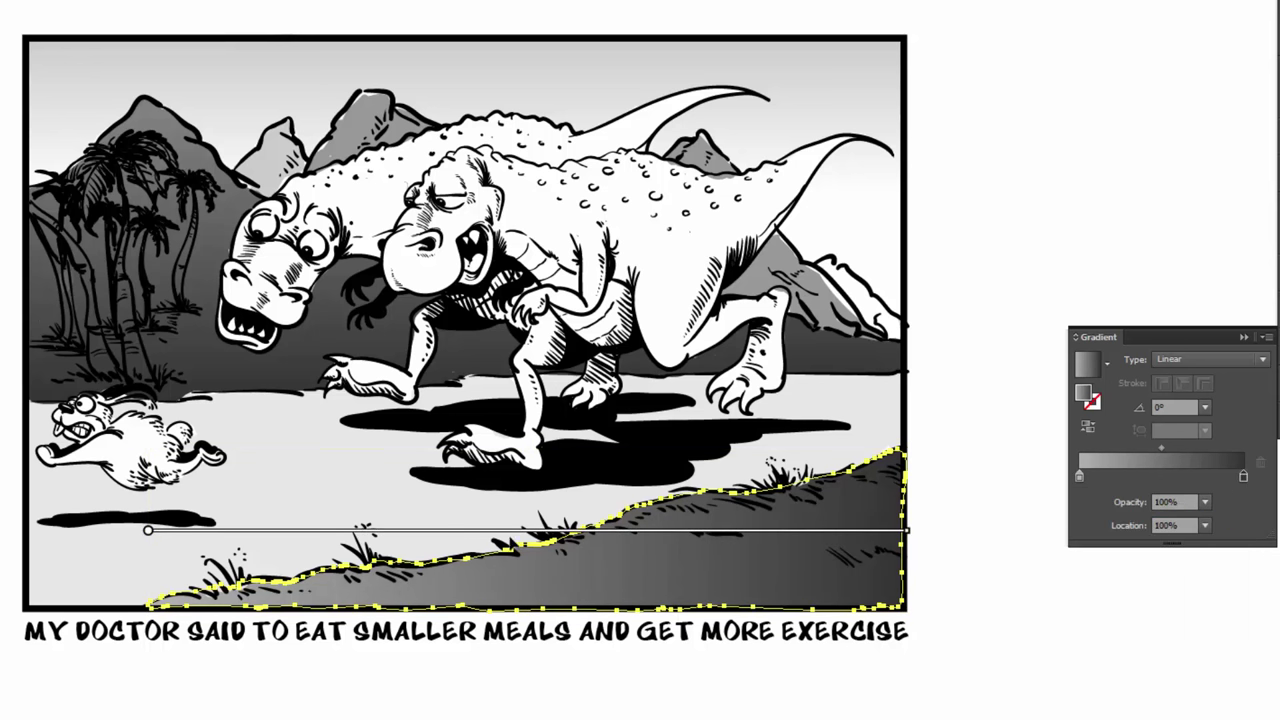
# Angle the foreground slope's gradient diagonally at -53.6°, from above the slope's grassy edge to below the caption.
pyautogui.moveTo(634, 508)
pyautogui.mouseDown()
pyautogui.moveTo(830, 620)
pyautogui.moveTo(857, 655)
pyautogui.mouseUp()
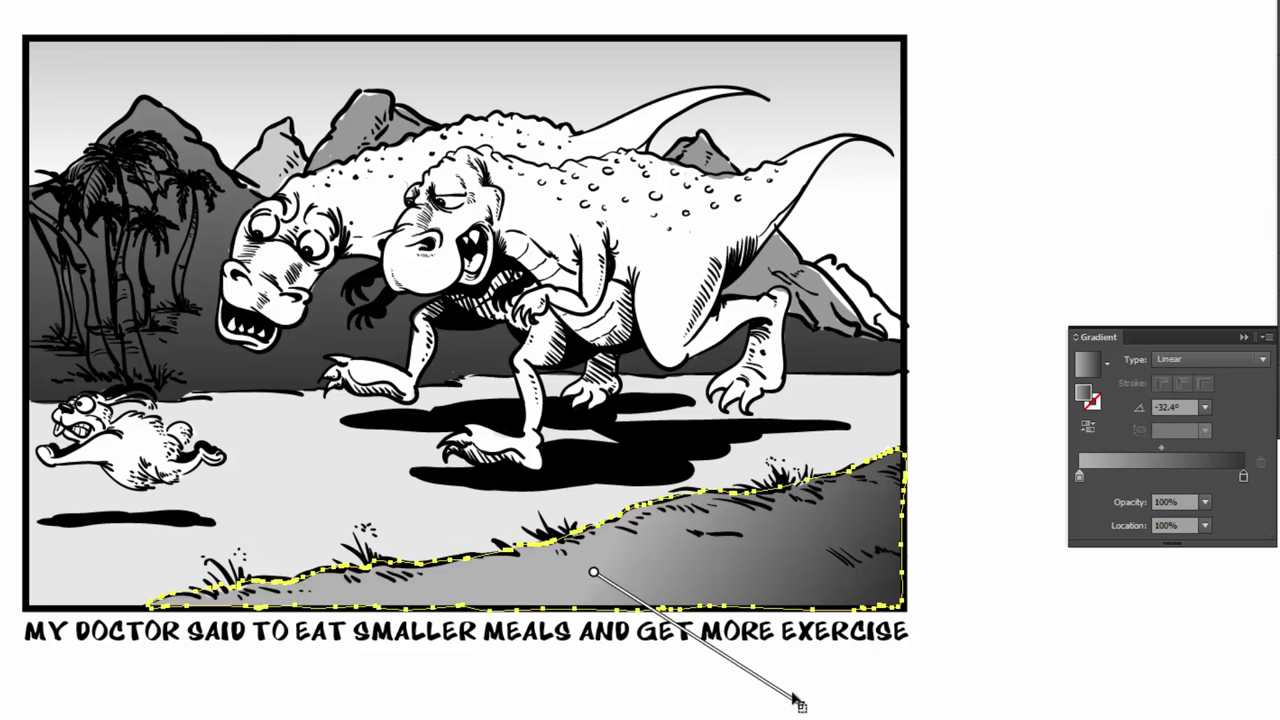
pyautogui.moveTo(816, 712); pyautogui.dragTo(752, 679)
pyautogui.moveTo(668, 621)
pyautogui.mouseDown()
pyautogui.moveTo(650, 591)
pyautogui.moveTo(675, 559)
pyautogui.mouseUp()
pyautogui.moveTo(738, 666)
pyautogui.mouseDown()
pyautogui.moveTo(752, 680)
pyautogui.moveTo(686, 697)
pyautogui.moveTo(622, 674)
pyautogui.mouseUp()
pyautogui.moveTo(553, 572); pyautogui.dragTo(516, 517)
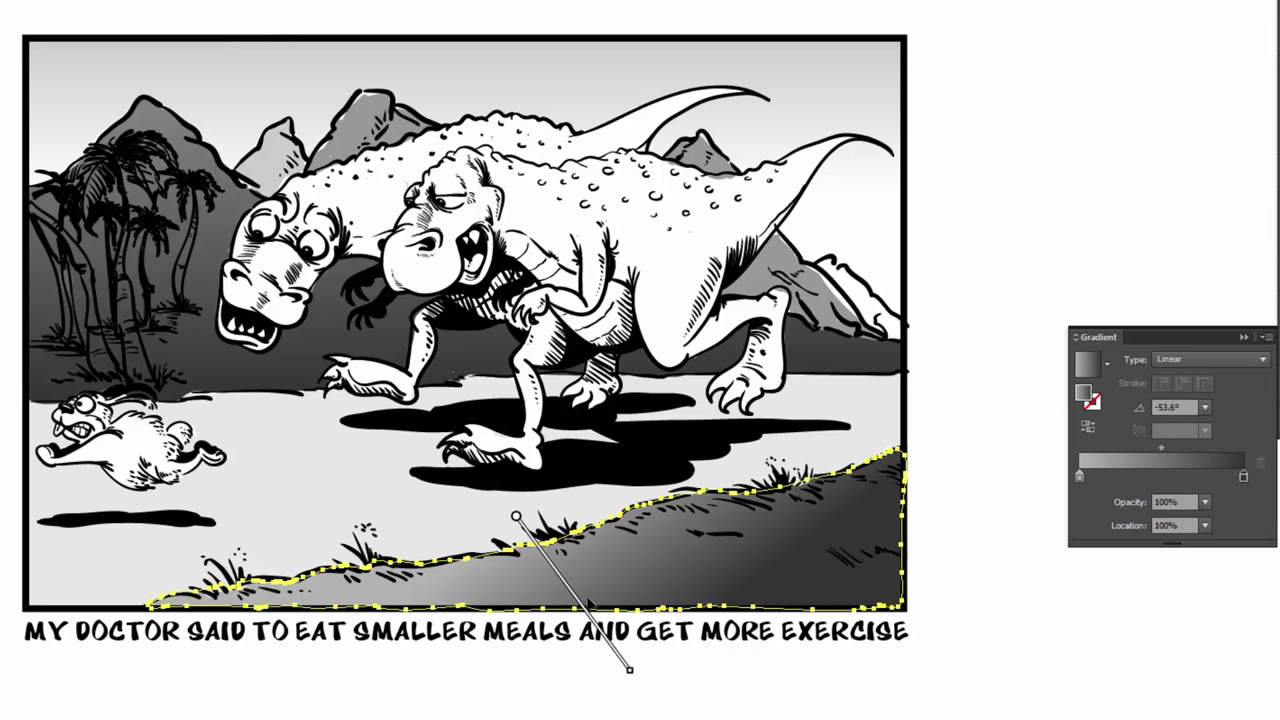
# Steepen the foreground slope's diagonal gradient to -58.9°.
pyautogui.moveTo(634, 677); pyautogui.dragTo(614, 683)
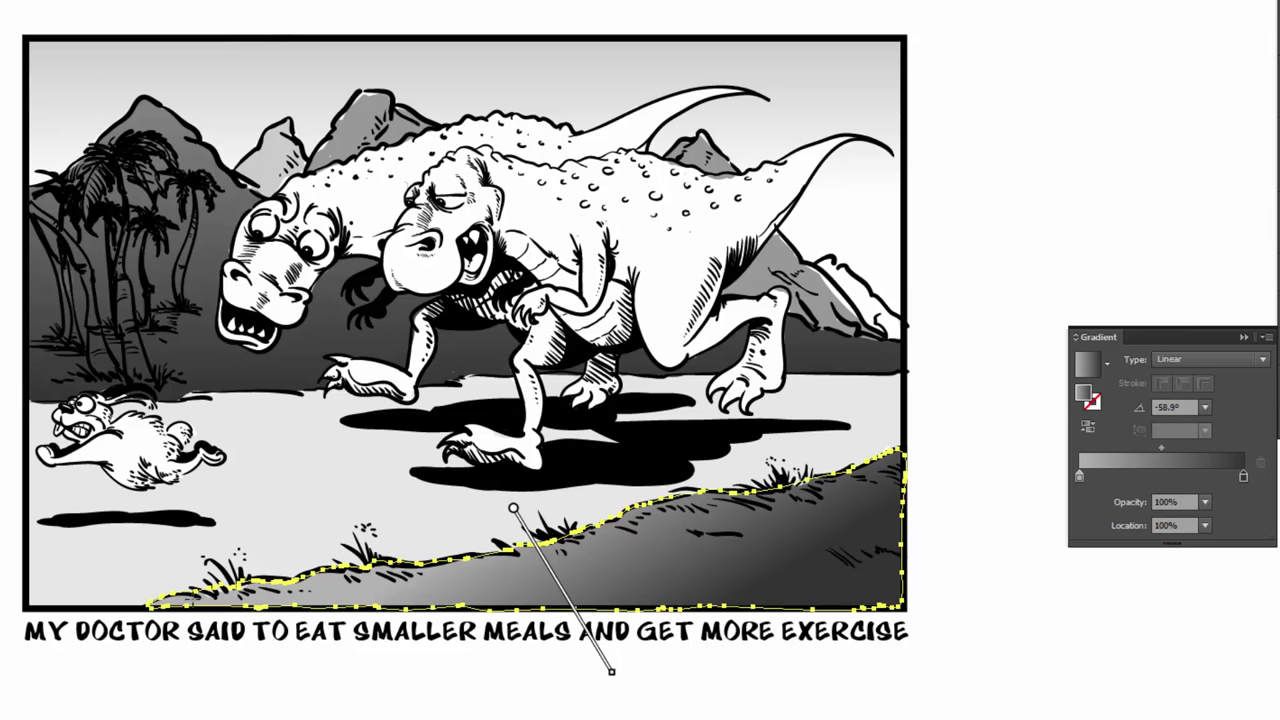
pyautogui.press('v')
# Fill the middle ground behind the rabbit and dinosaurs with a horizontal linear gradient from white to light grey, then deselect it.
pyautogui.click(254, 502)
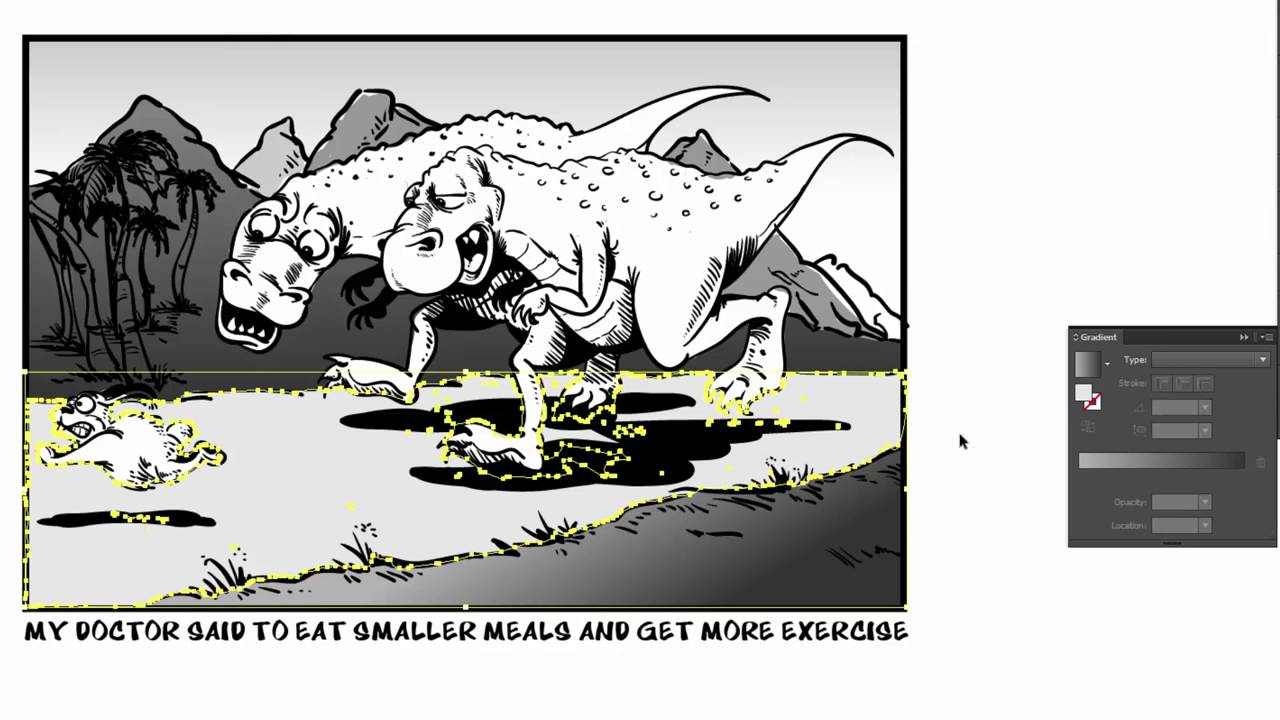
pyautogui.click(1140, 460)
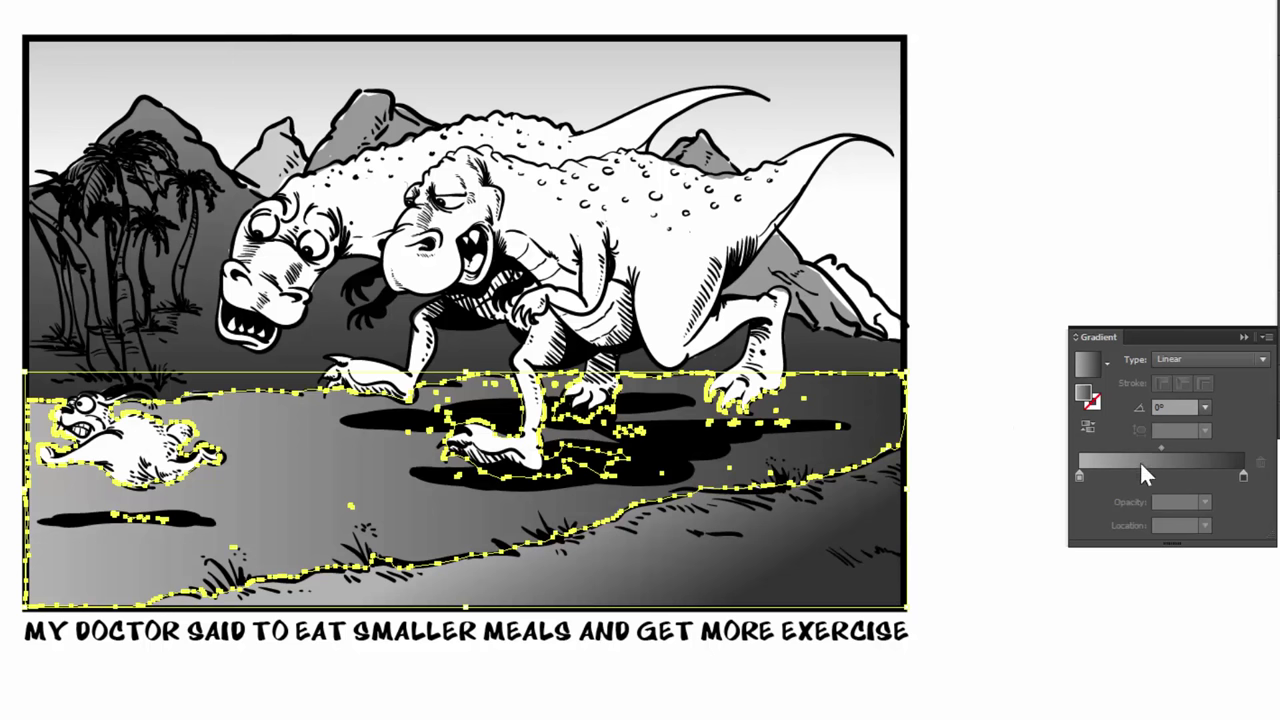
pyautogui.doubleClick(1078, 476)
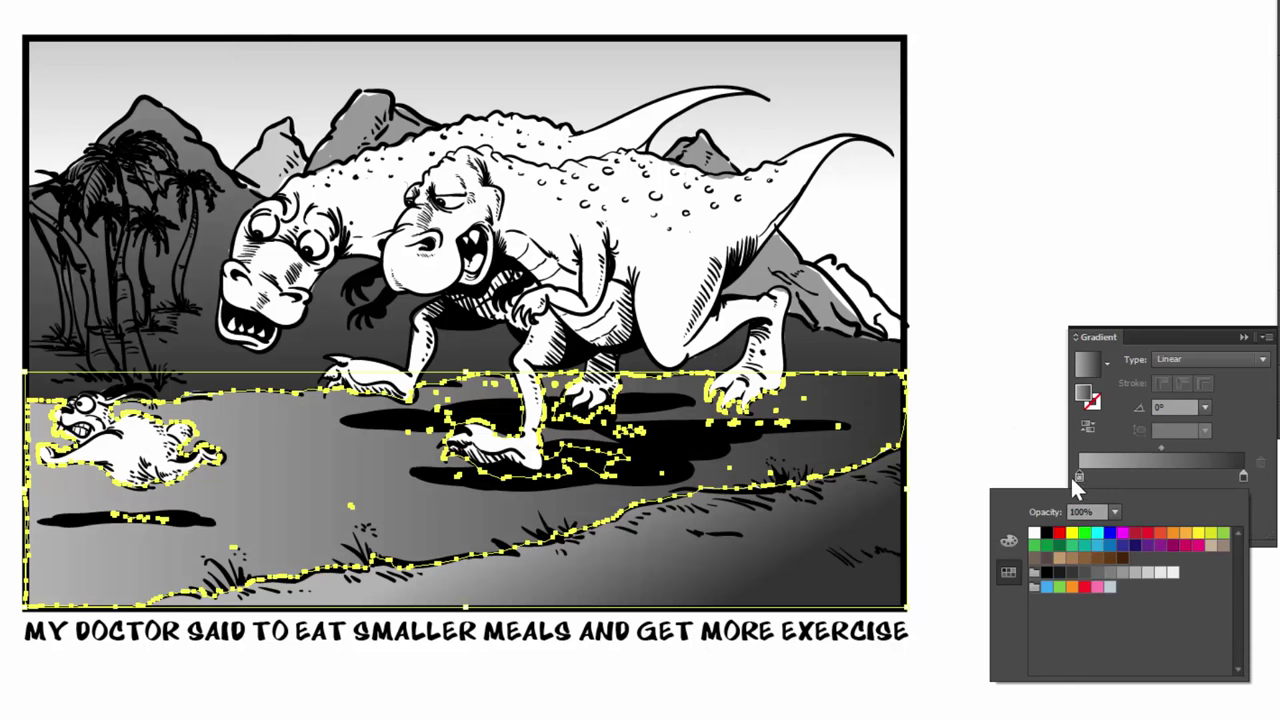
pyautogui.click(1037, 540)
pyautogui.doubleClick(1243, 476)
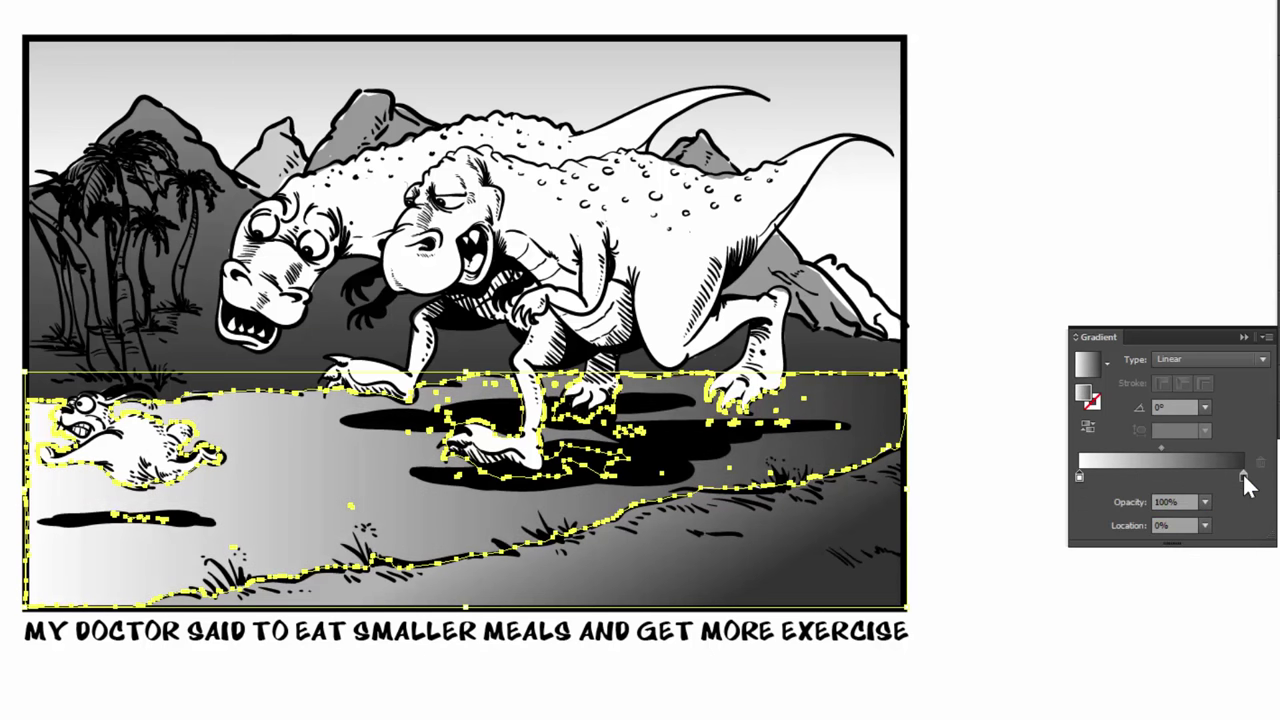
pyautogui.click(1135, 573)
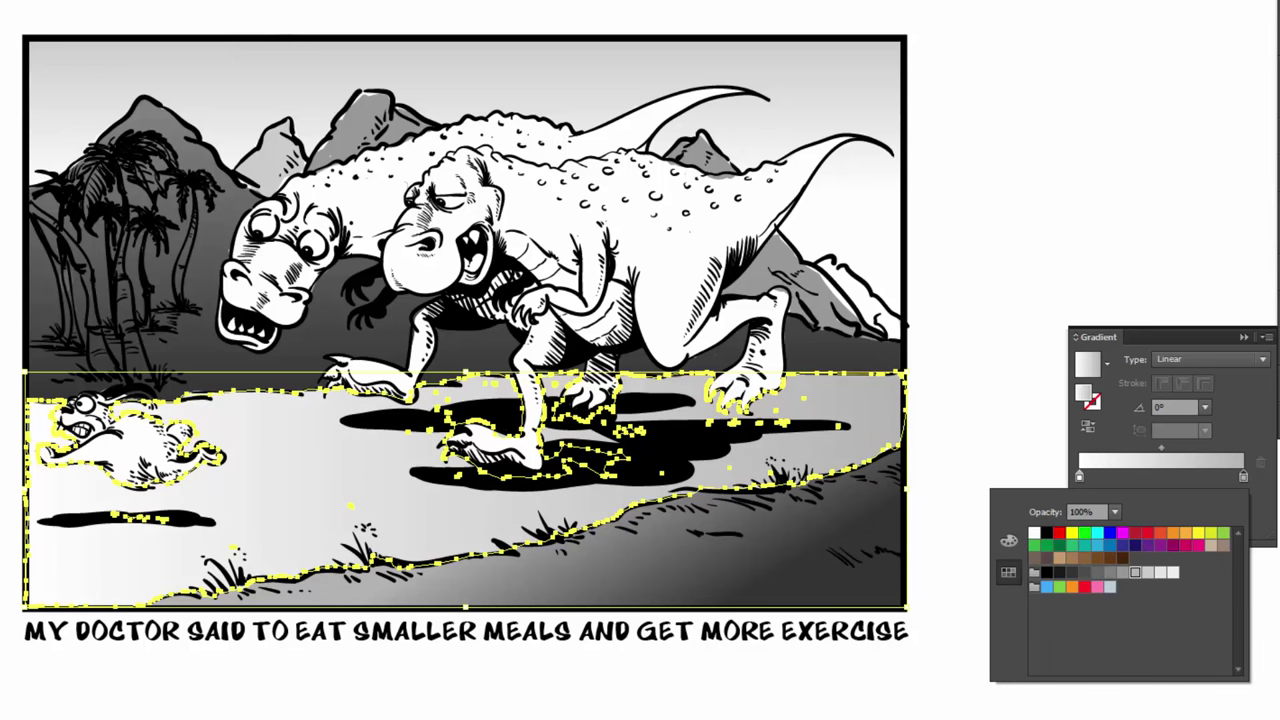
pyautogui.press('Escape')
pyautogui.hotkey('ctrl', 'shift', 'a')
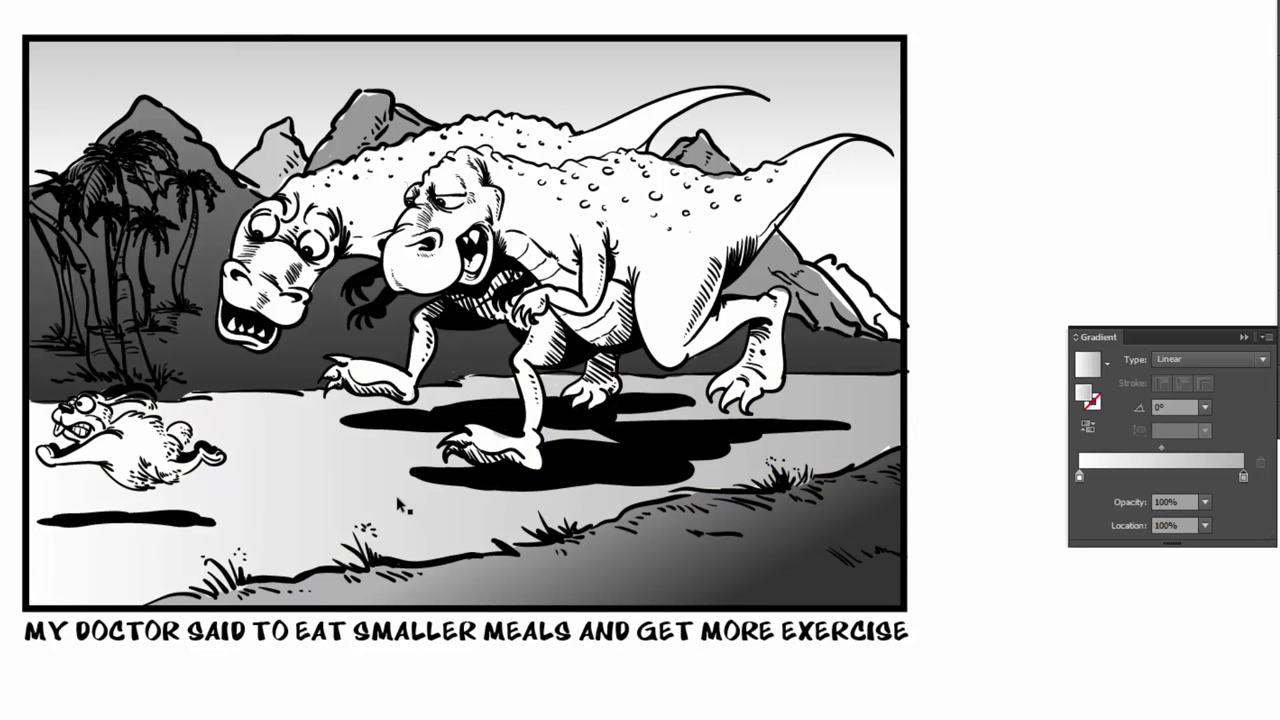
# Save the illustration and unlock the VALUE layer.
pyautogui.click(0, 0)
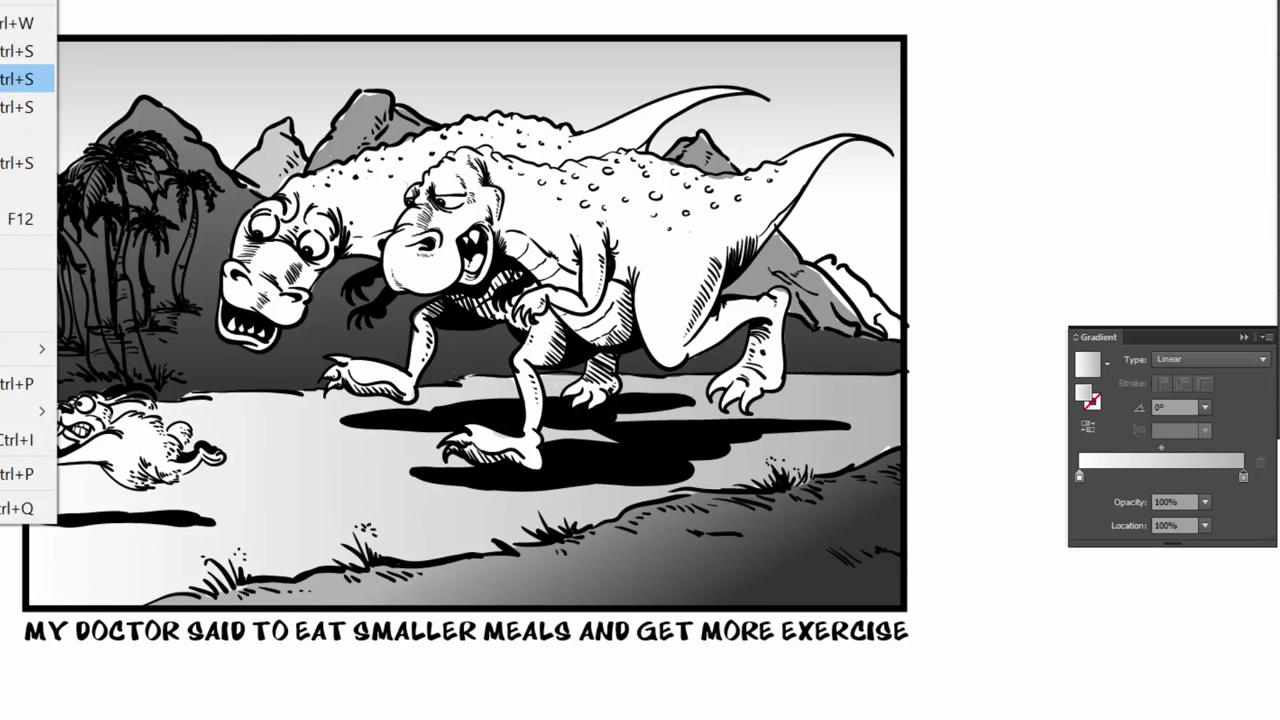
pyautogui.click(12, 51)
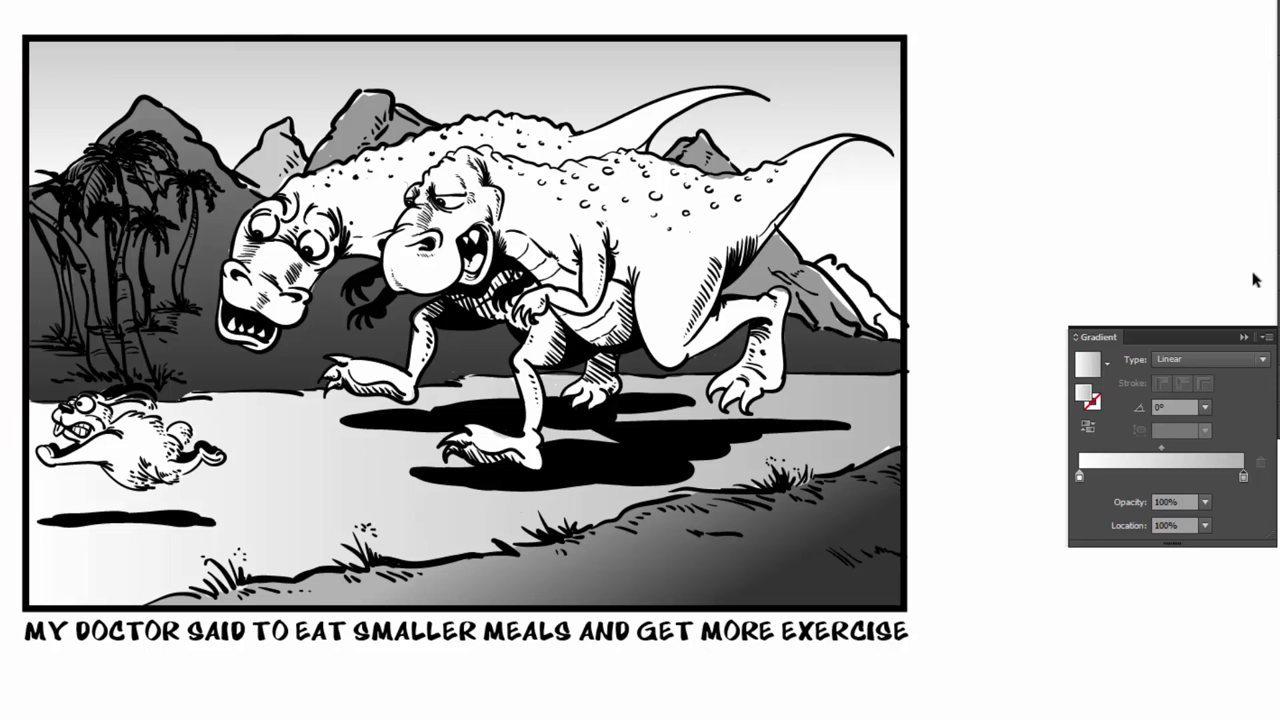
pyautogui.click(1279, 412)
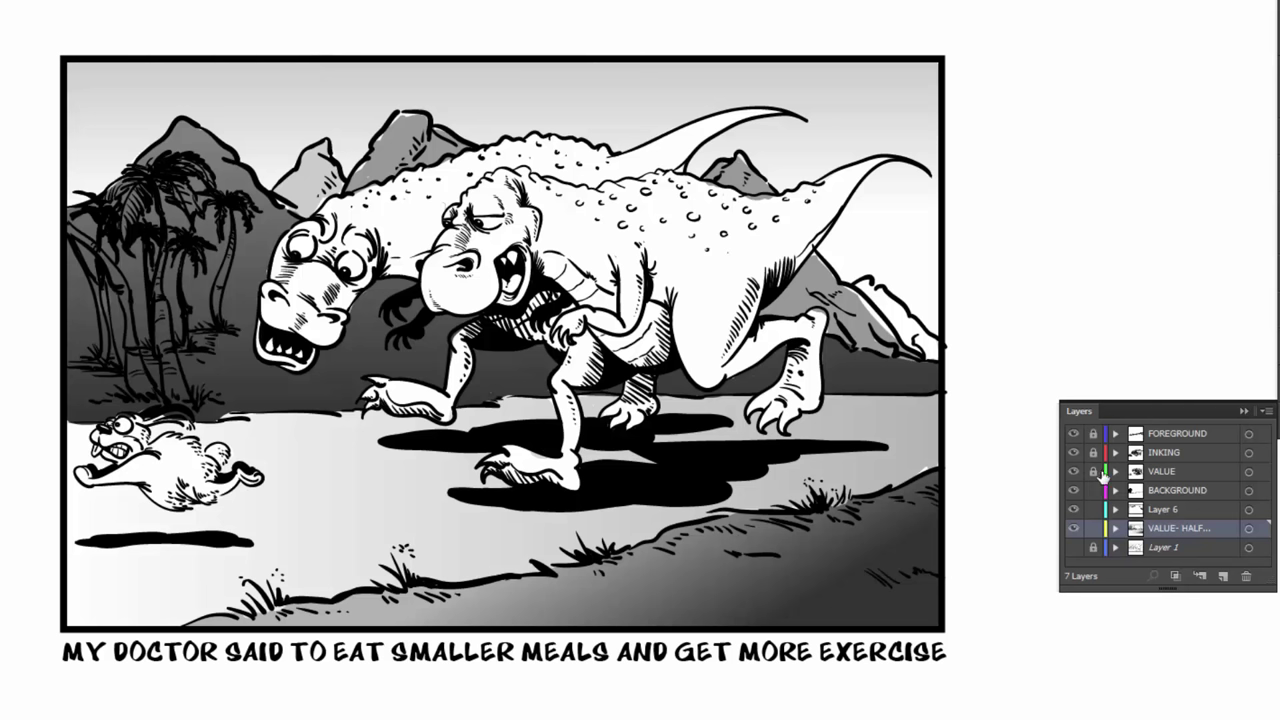
pyautogui.click(1094, 472)
pyautogui.click(1171, 467)
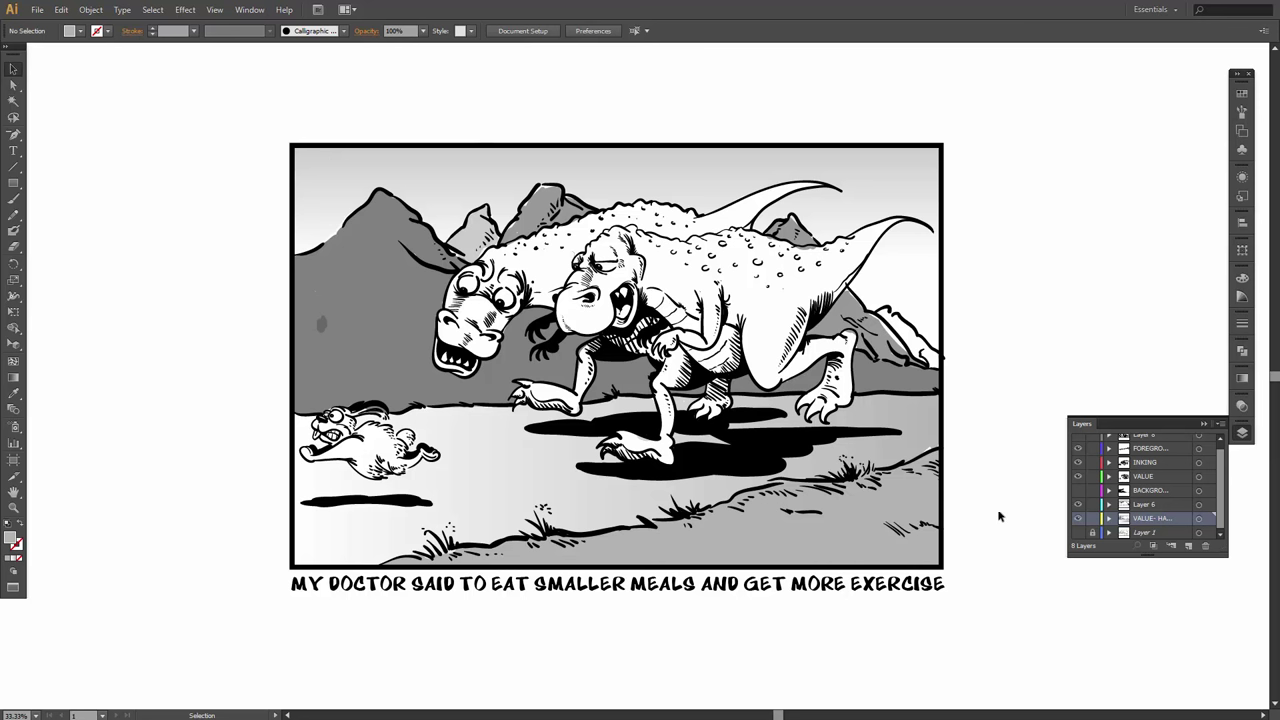
# Select all artwork on the halftone value layer and copy it, then return to the normal screen mode.
pyautogui.click(1079, 519)
pyautogui.click(1079, 519)
pyautogui.click(1199, 519)
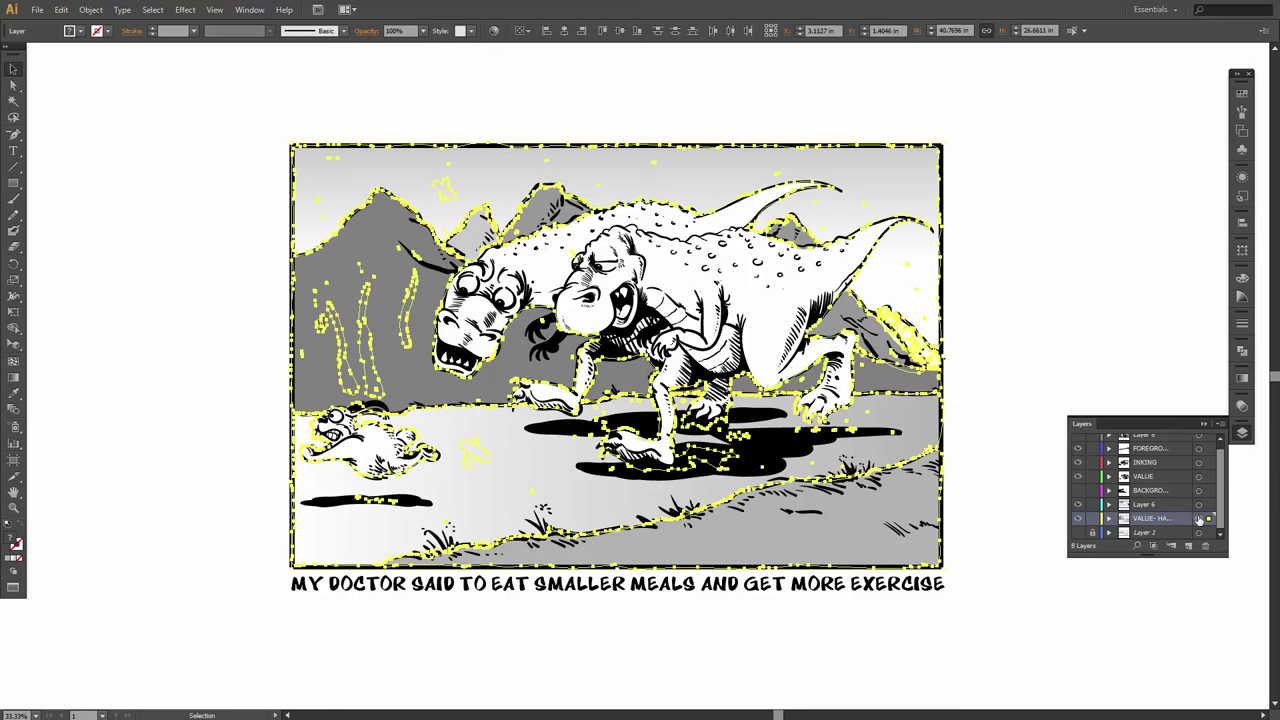
pyautogui.click(61, 9)
pyautogui.click(97, 95)
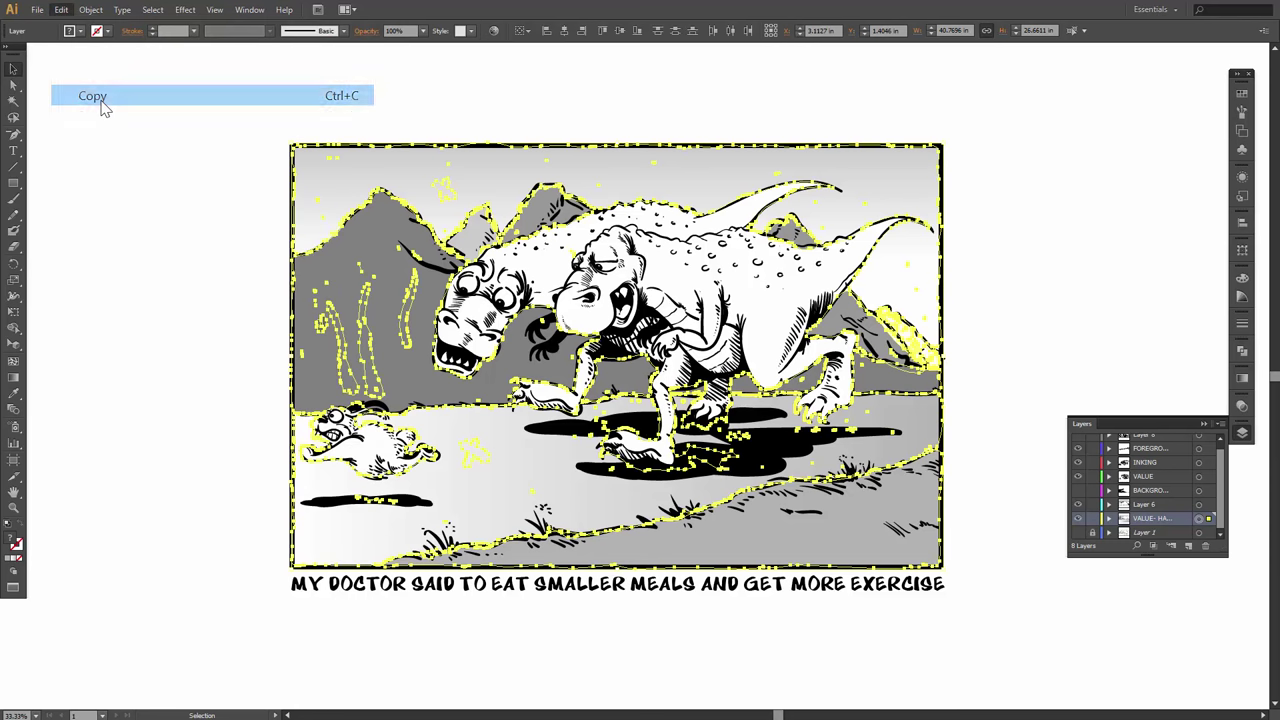
pyautogui.press('f')
pyautogui.press('f')
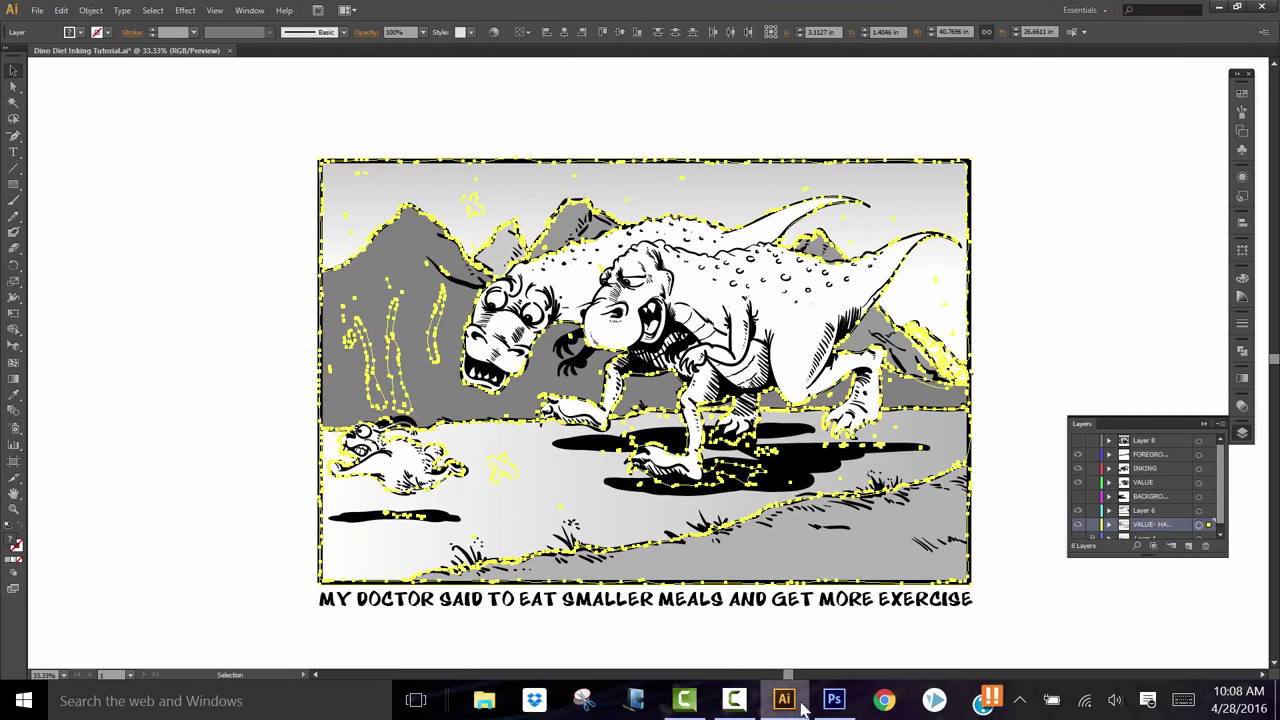
# Switch to Photoshop and create a white RGB document from the Clipboard preset, 2935 × 1920 pixels at 72 pixels/inch.
pyautogui.click(826, 690)
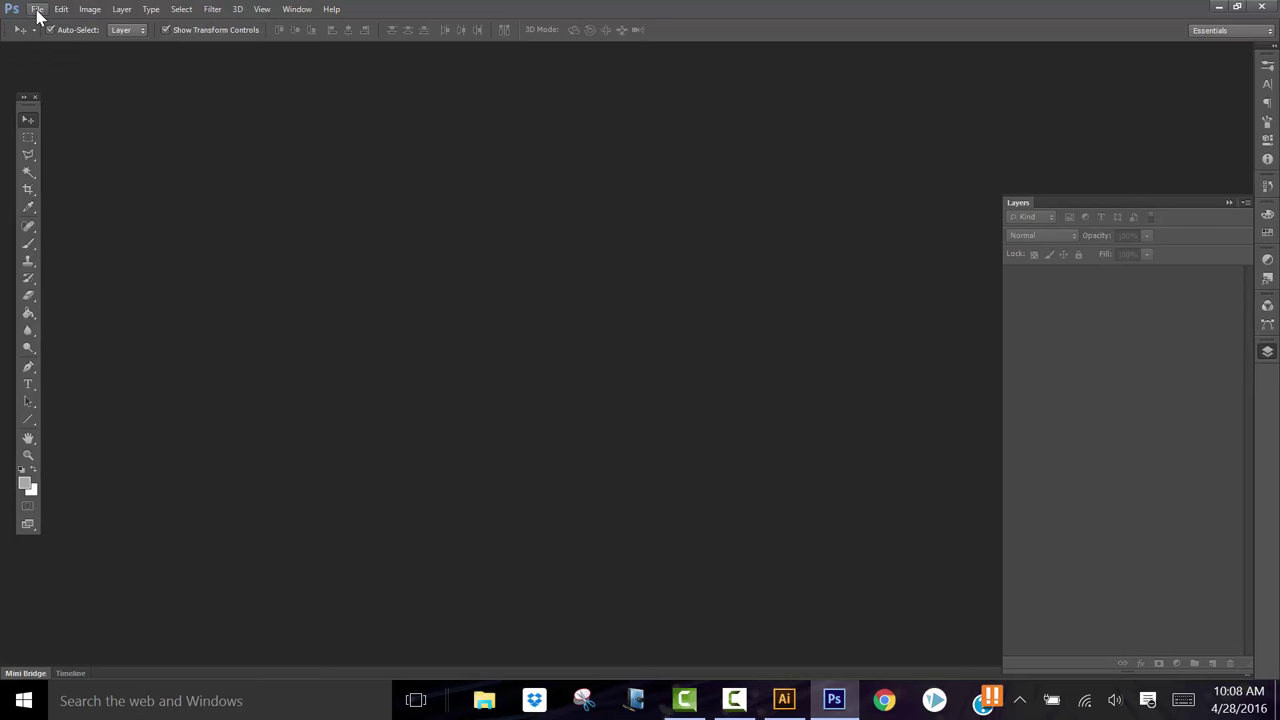
pyautogui.click(36, 9)
pyautogui.click(56, 33)
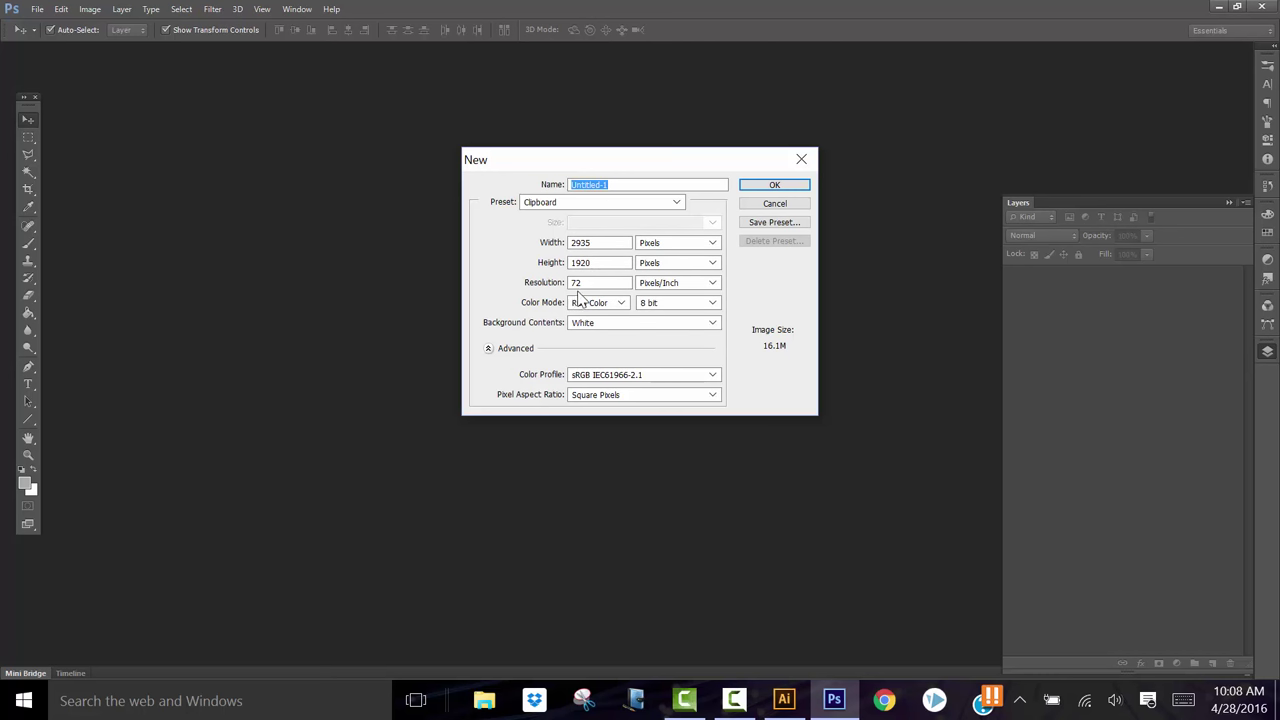
pyautogui.click(772, 185)
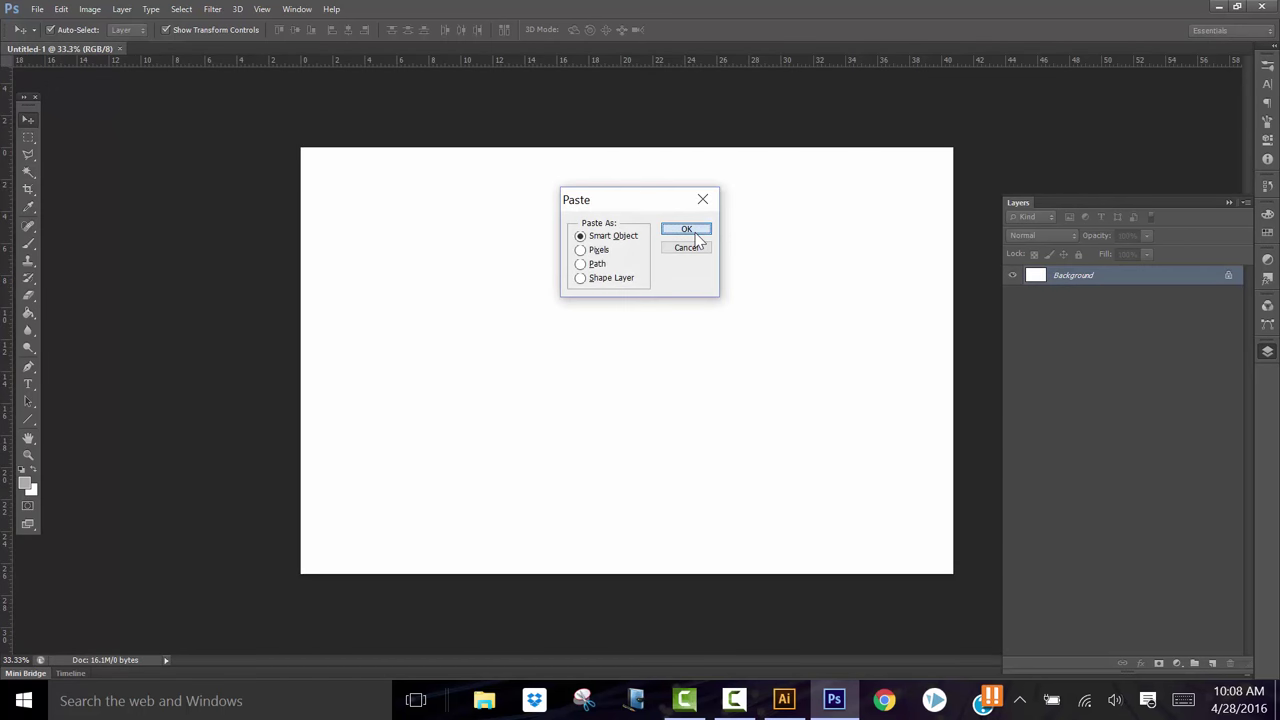
# Paste the copied grey artwork as a Smart Object at 100% scale and rasterize its layer.
pyautogui.click(687, 230)
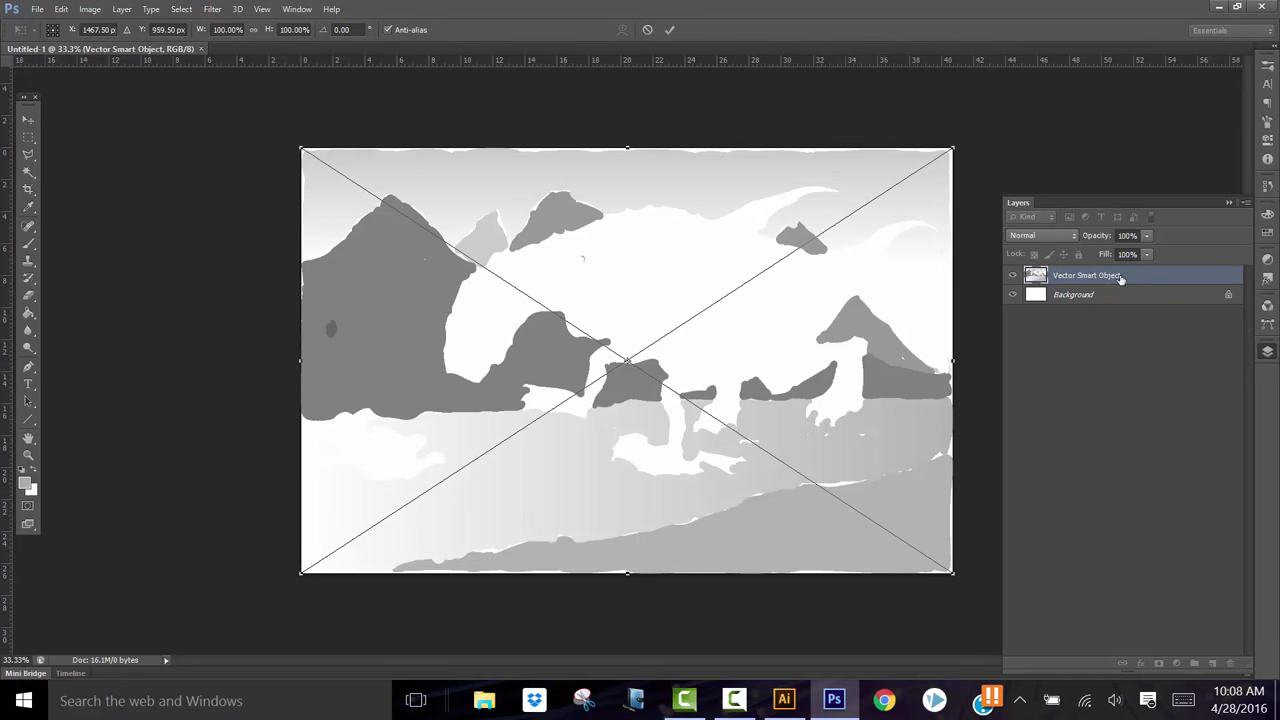
pyautogui.press('Return')
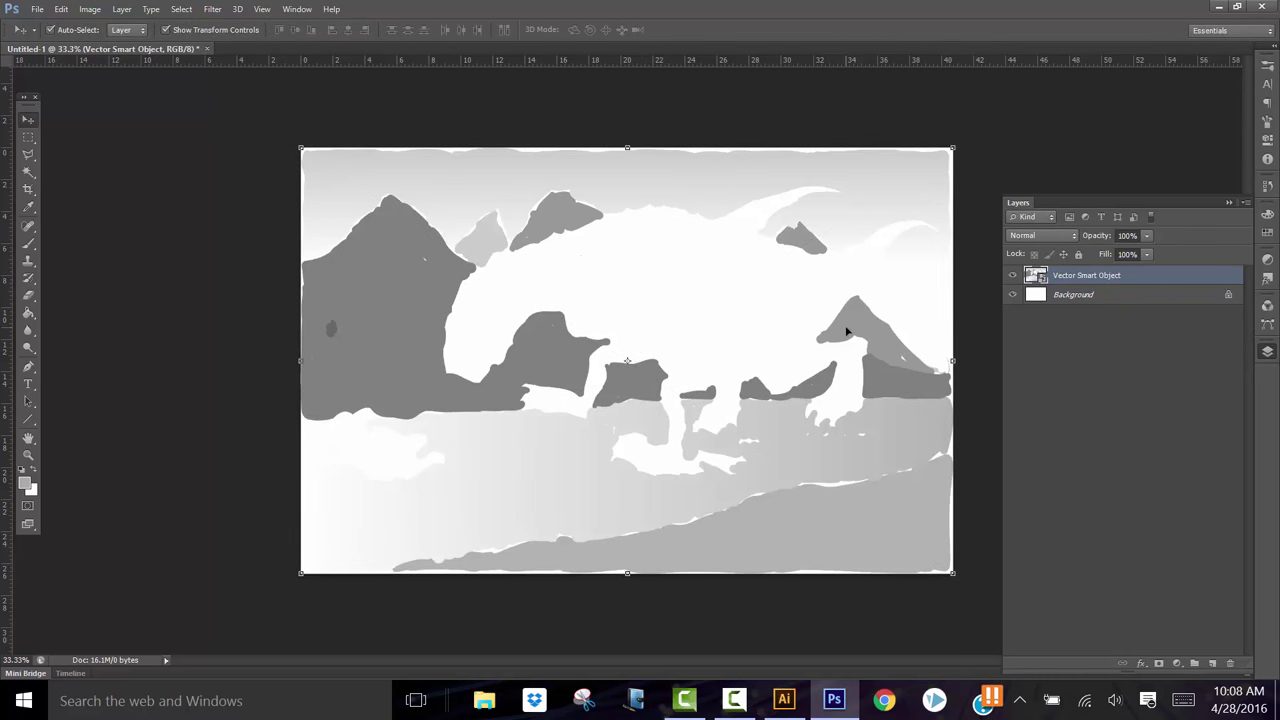
pyautogui.rightClick(1065, 278)
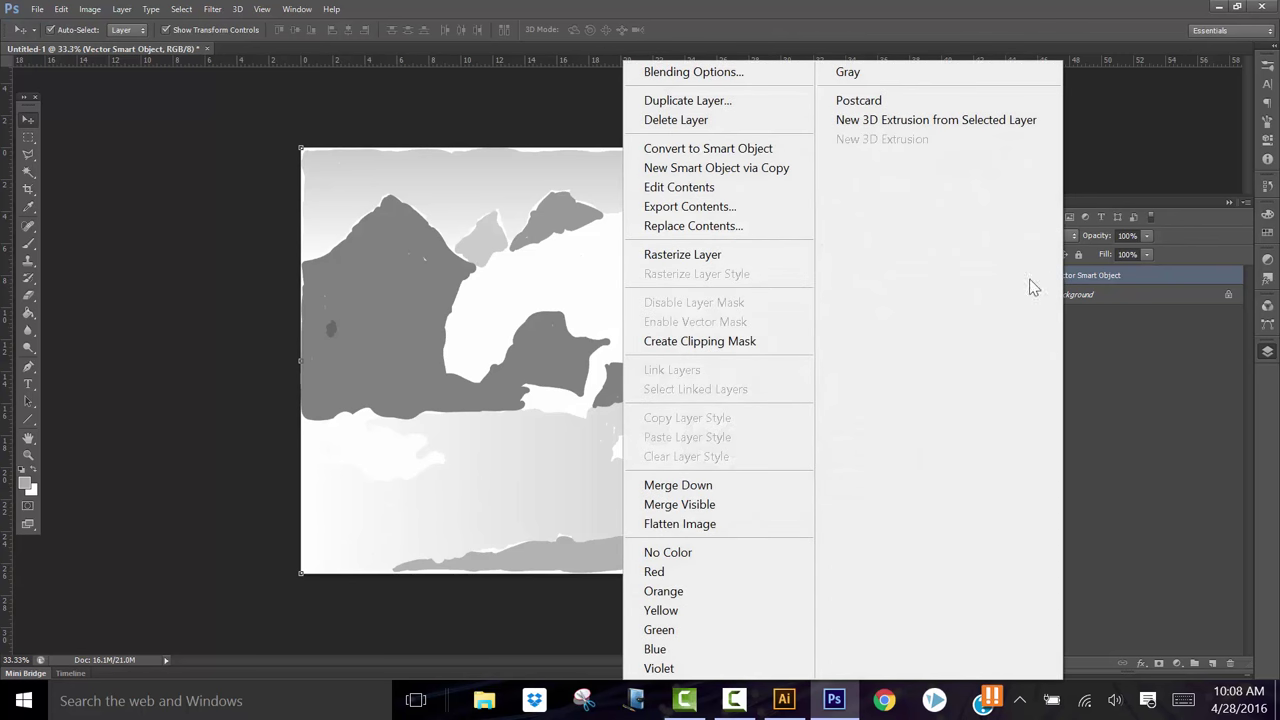
pyautogui.click(682, 258)
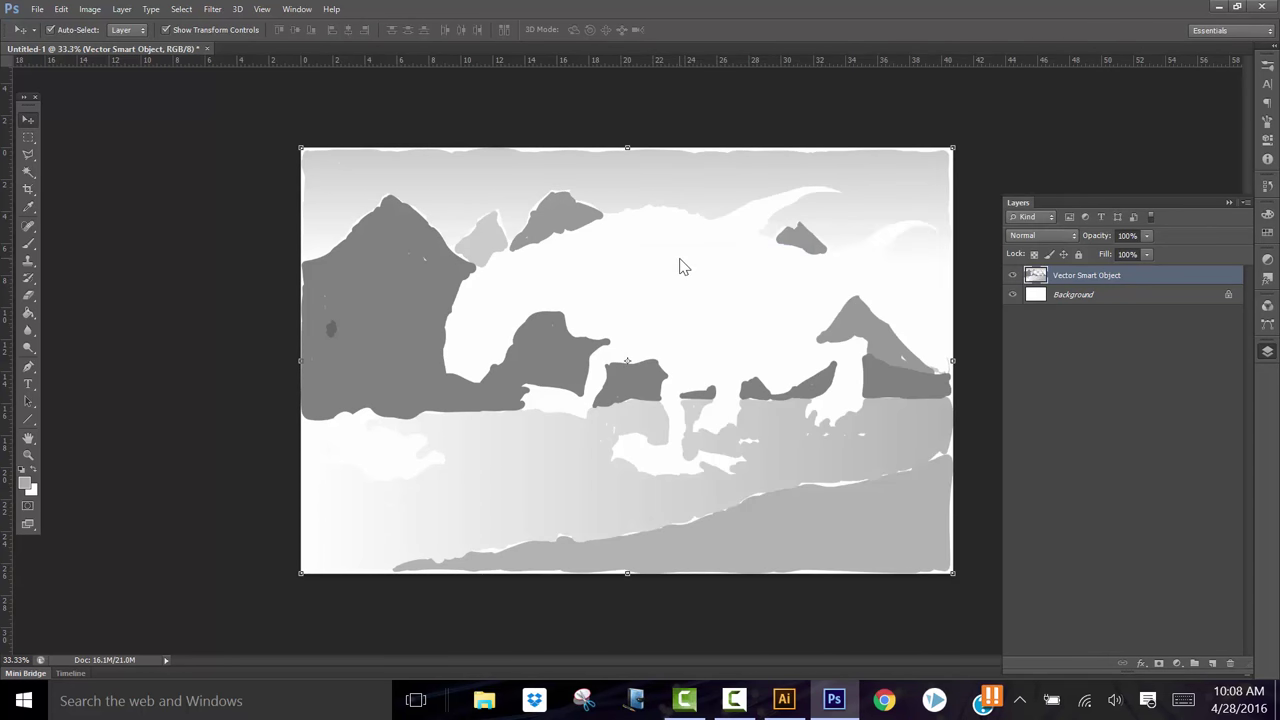
# Start a Halftone Pattern filter on the artwork with the Dot pattern, size 4 and contrast 18.
pyautogui.click(214, 12)
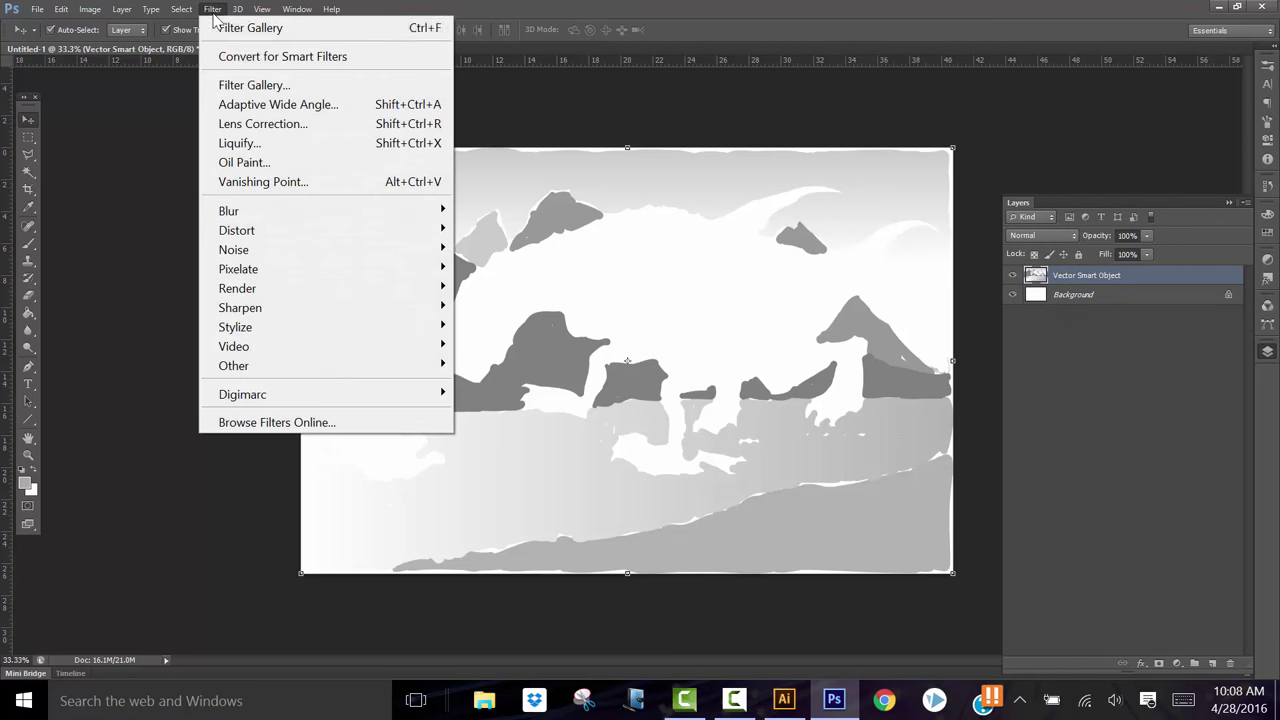
pyautogui.click(255, 86)
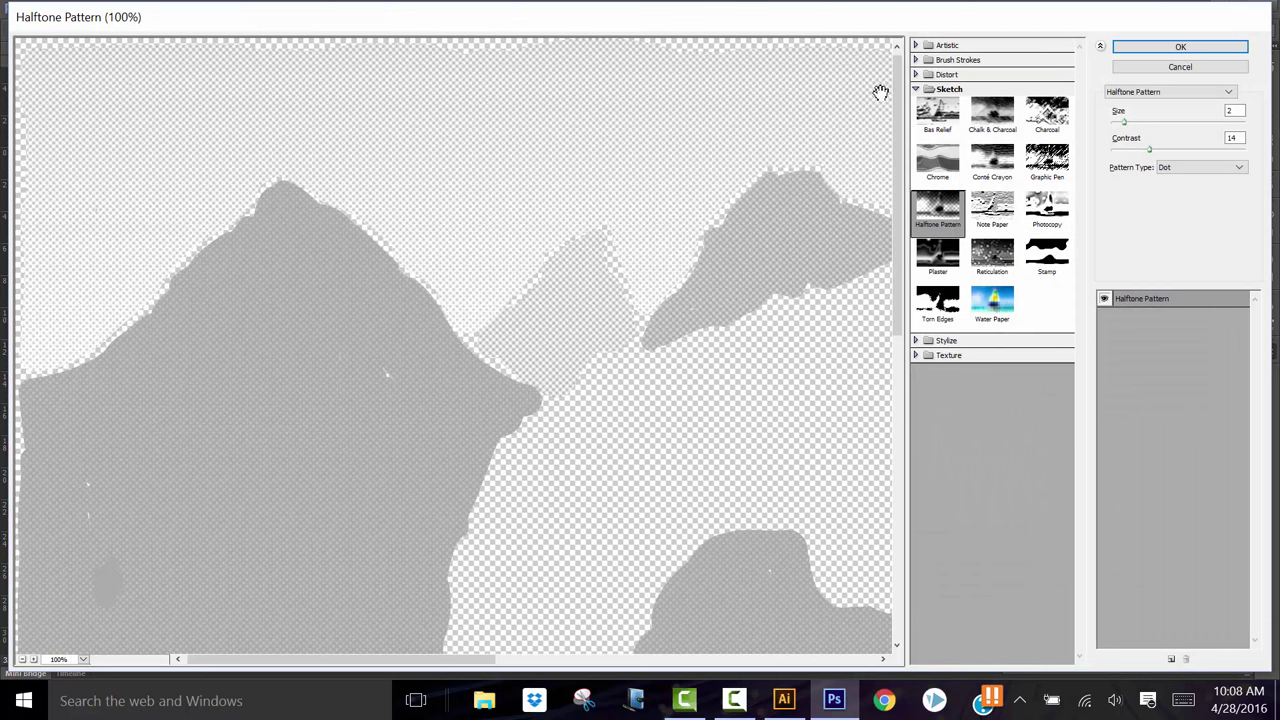
pyautogui.click(915, 90)
pyautogui.click(915, 90)
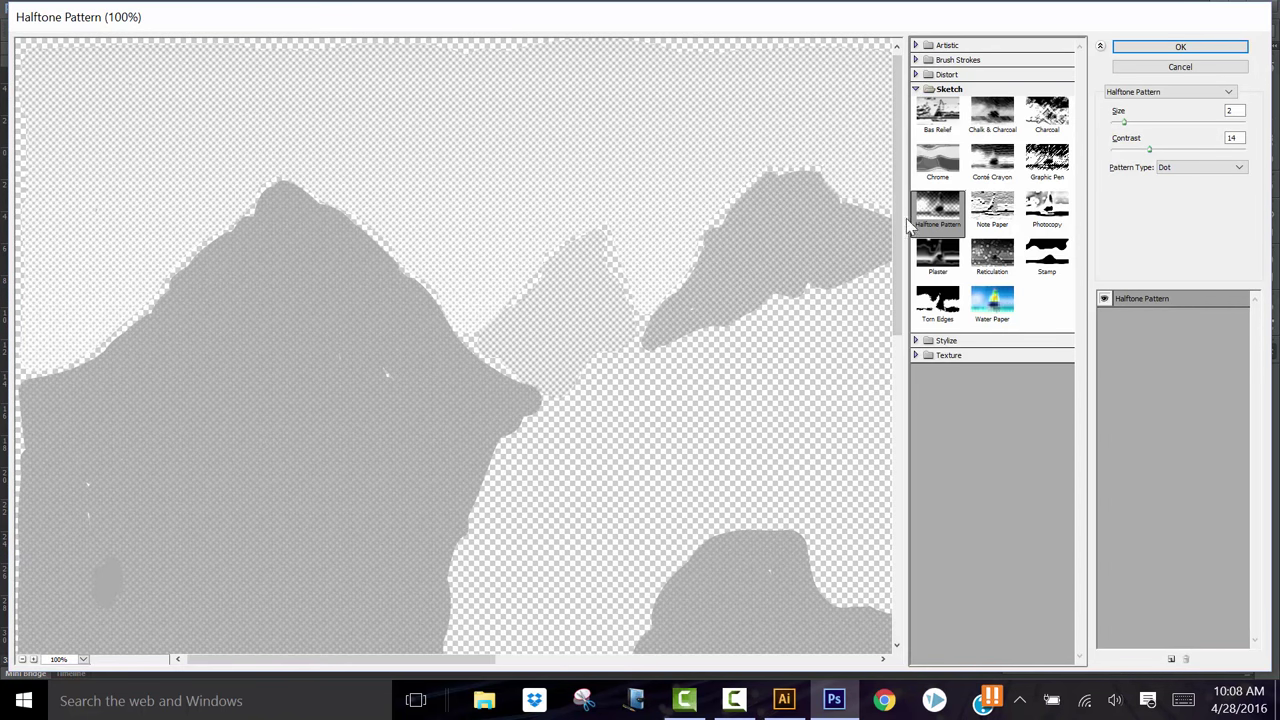
pyautogui.scroll(-3, 583, 334)
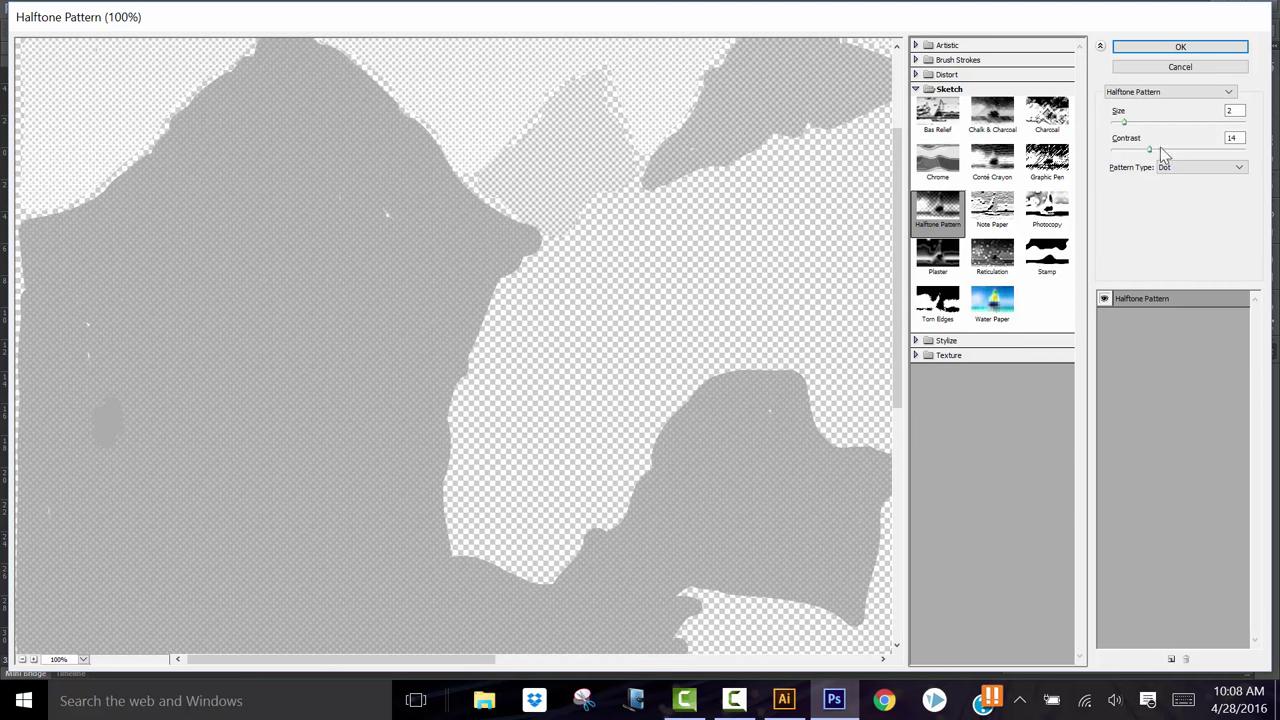
pyautogui.moveTo(1124, 122); pyautogui.dragTo(1156, 131)
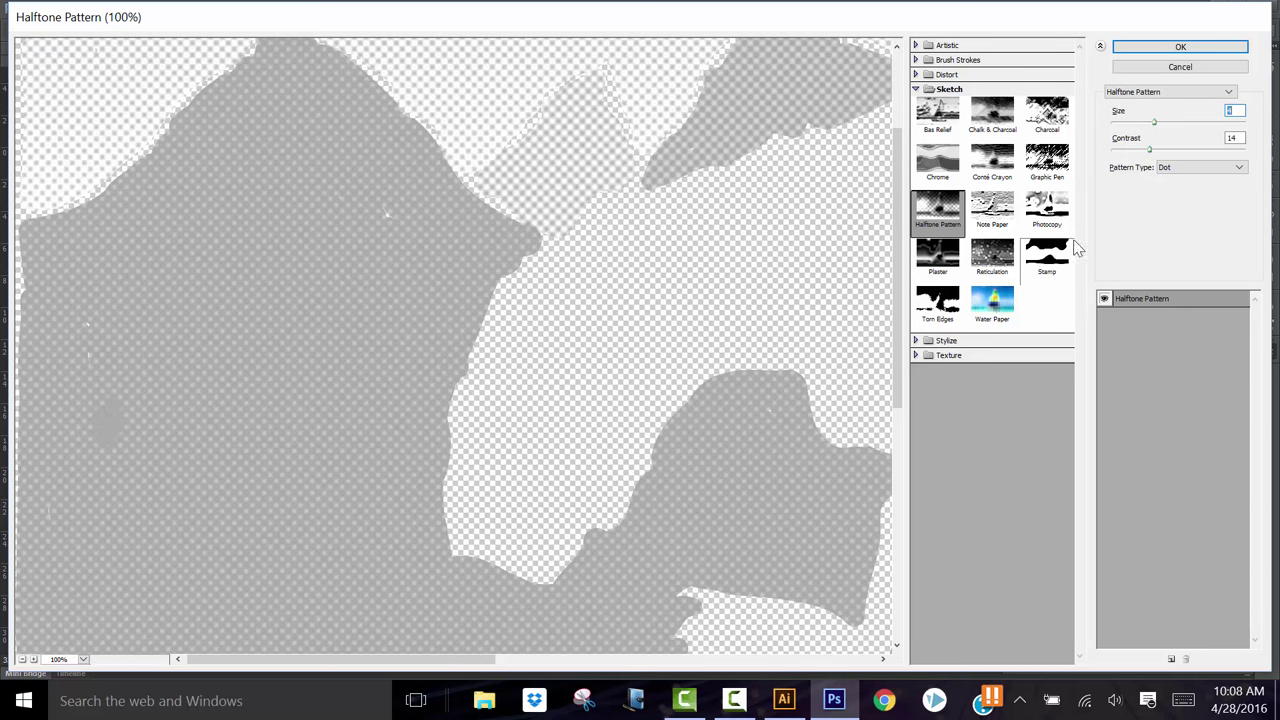
pyautogui.moveTo(1150, 149); pyautogui.dragTo(1160, 149)
# Raise the halftone dot size to 6 and the contrast to 27, and apply the filter.
pyautogui.click(22, 659)
pyautogui.click(22, 659)
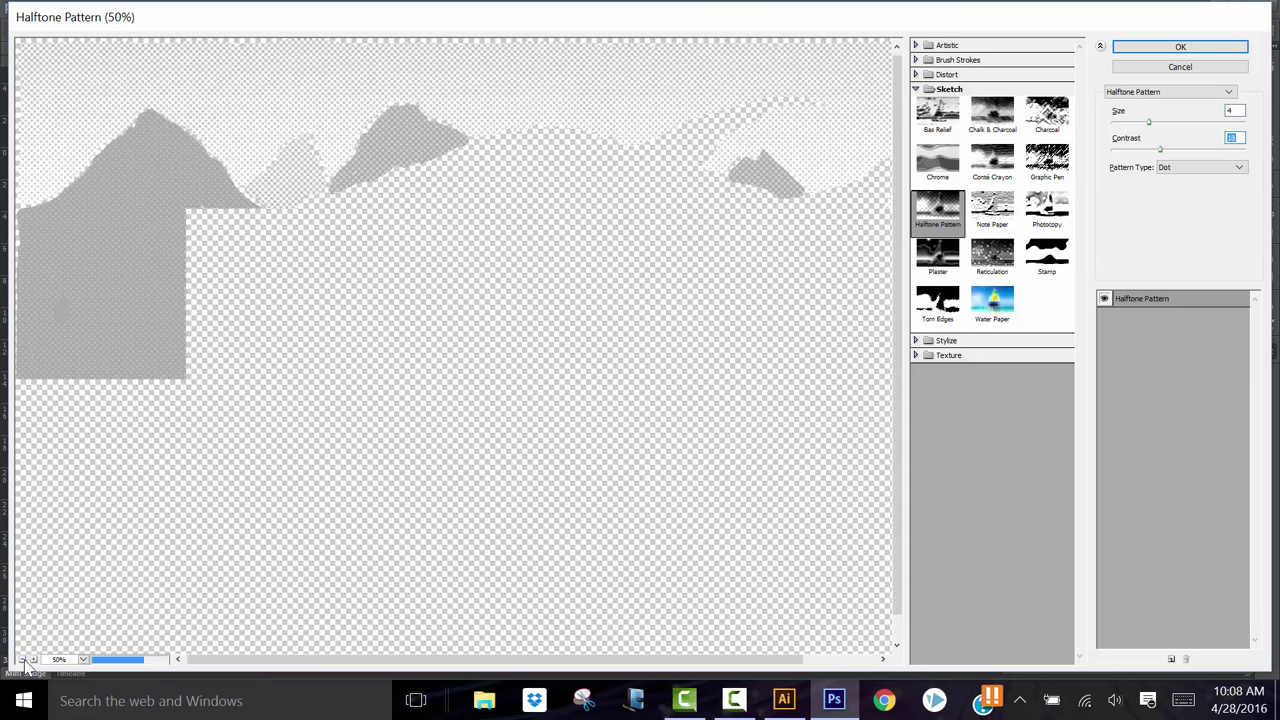
pyautogui.scroll(-1, 330, 520)
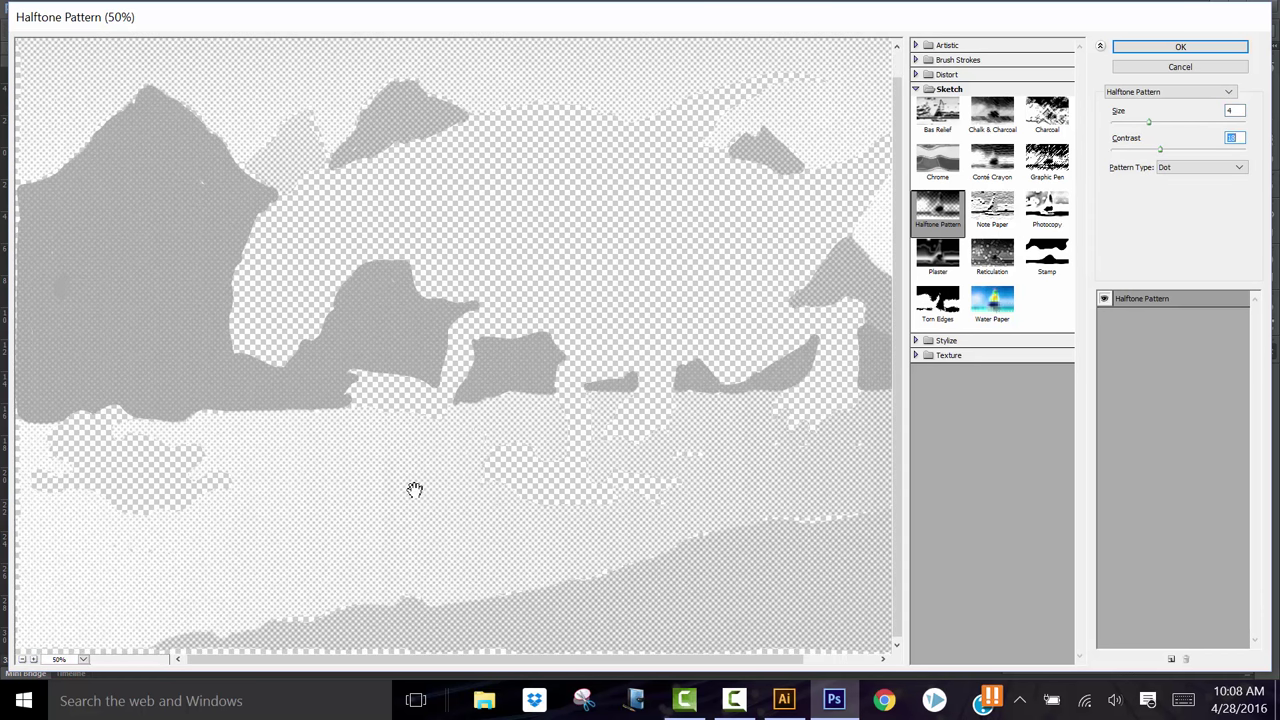
pyautogui.scroll(1, 415, 490)
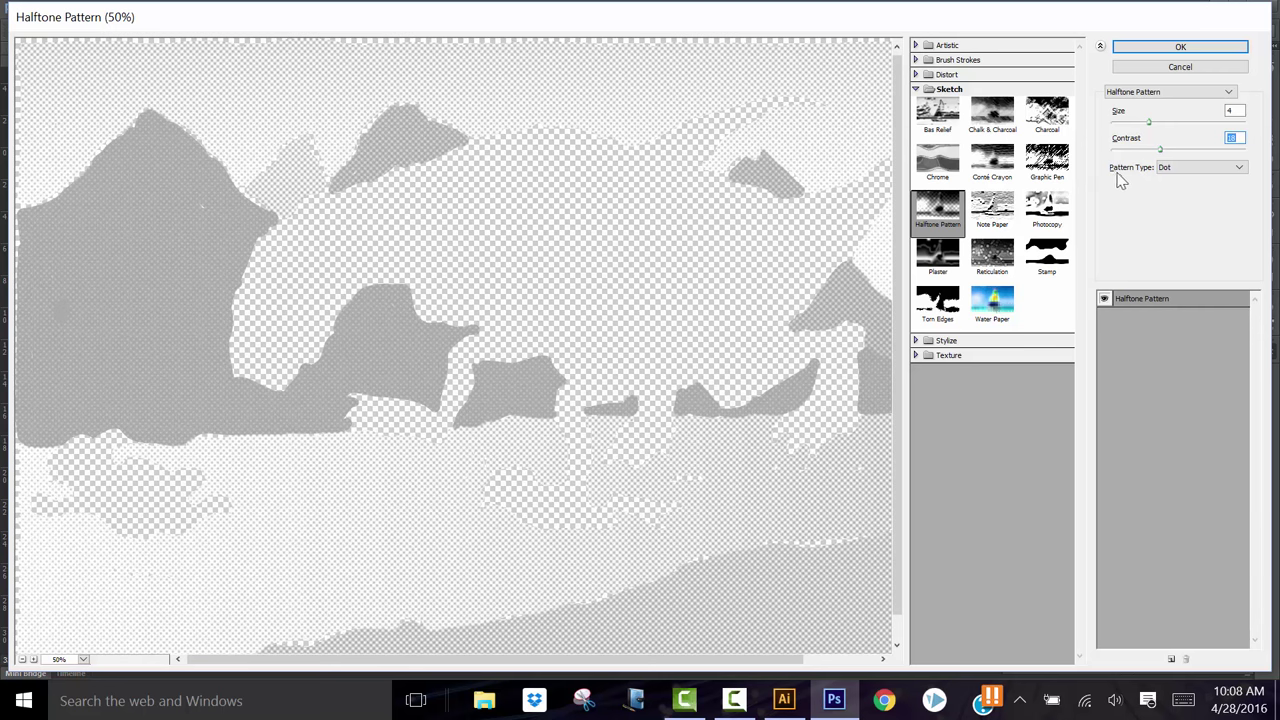
pyautogui.moveTo(1150, 122); pyautogui.dragTo(1188, 162)
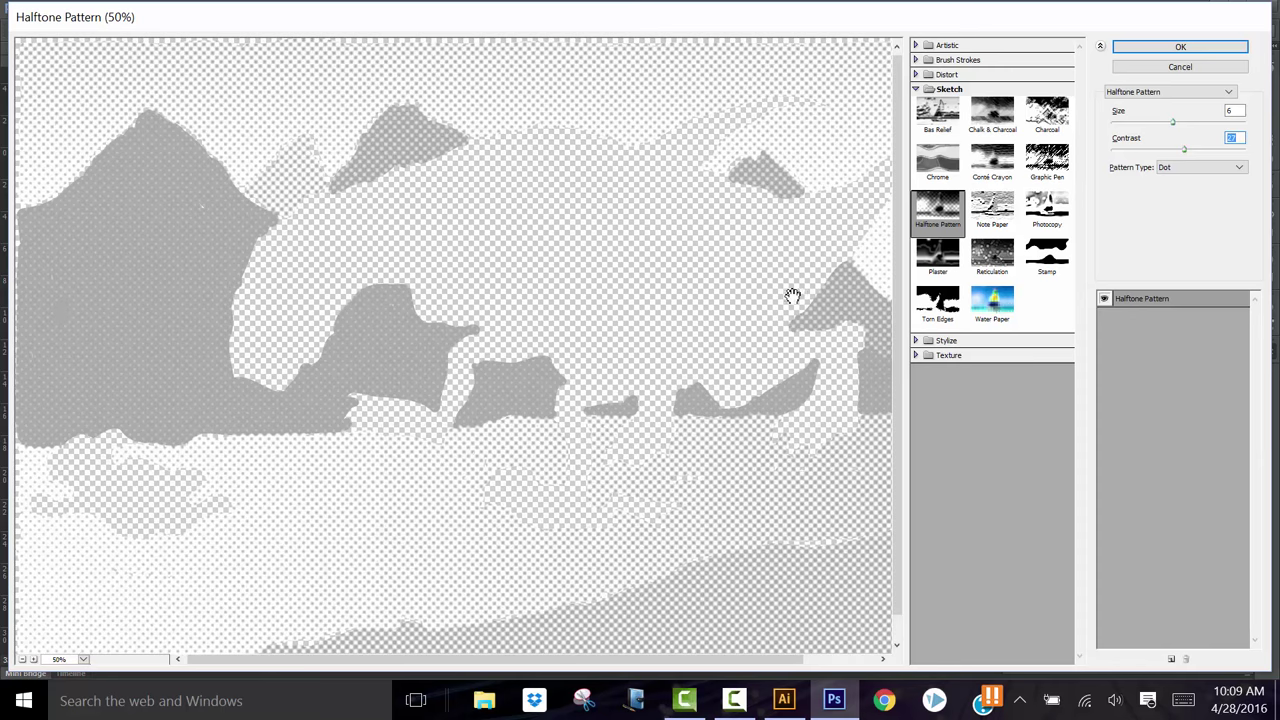
pyautogui.click(1180, 47)
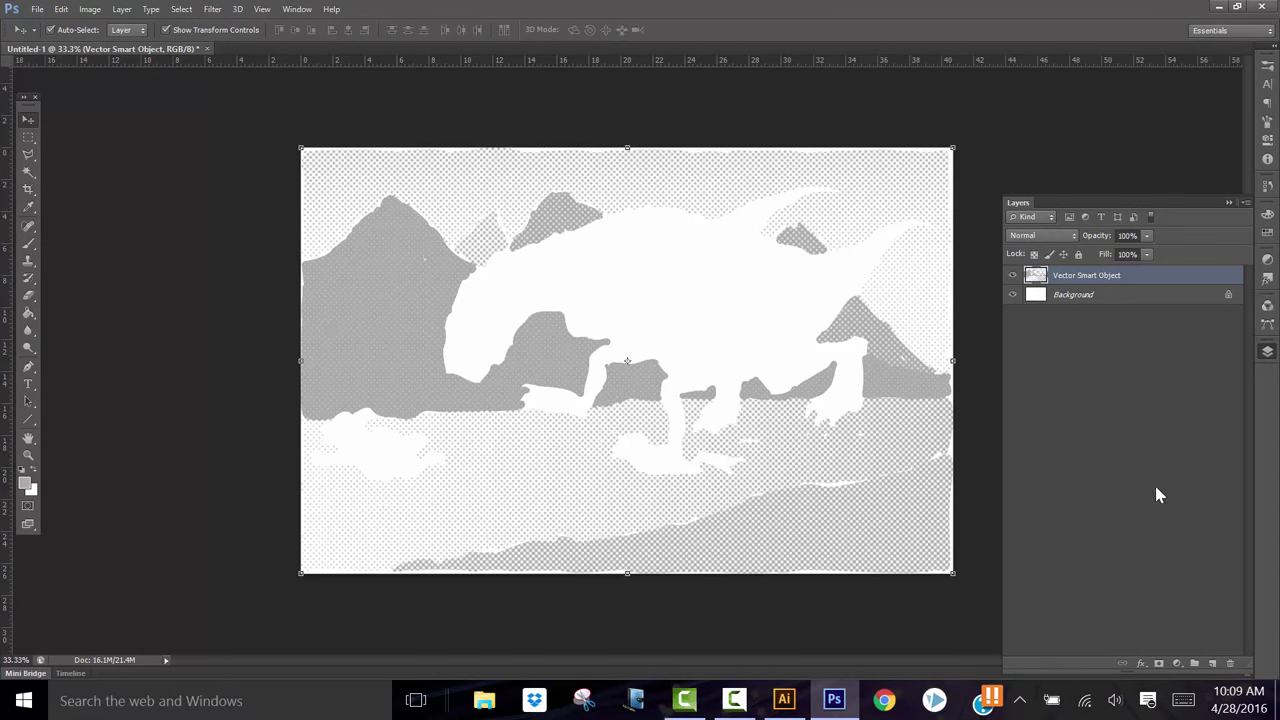
# Add a Threshold adjustment layer above the halftone artwork and set its threshold level to 186.
pyautogui.click(1177, 664)
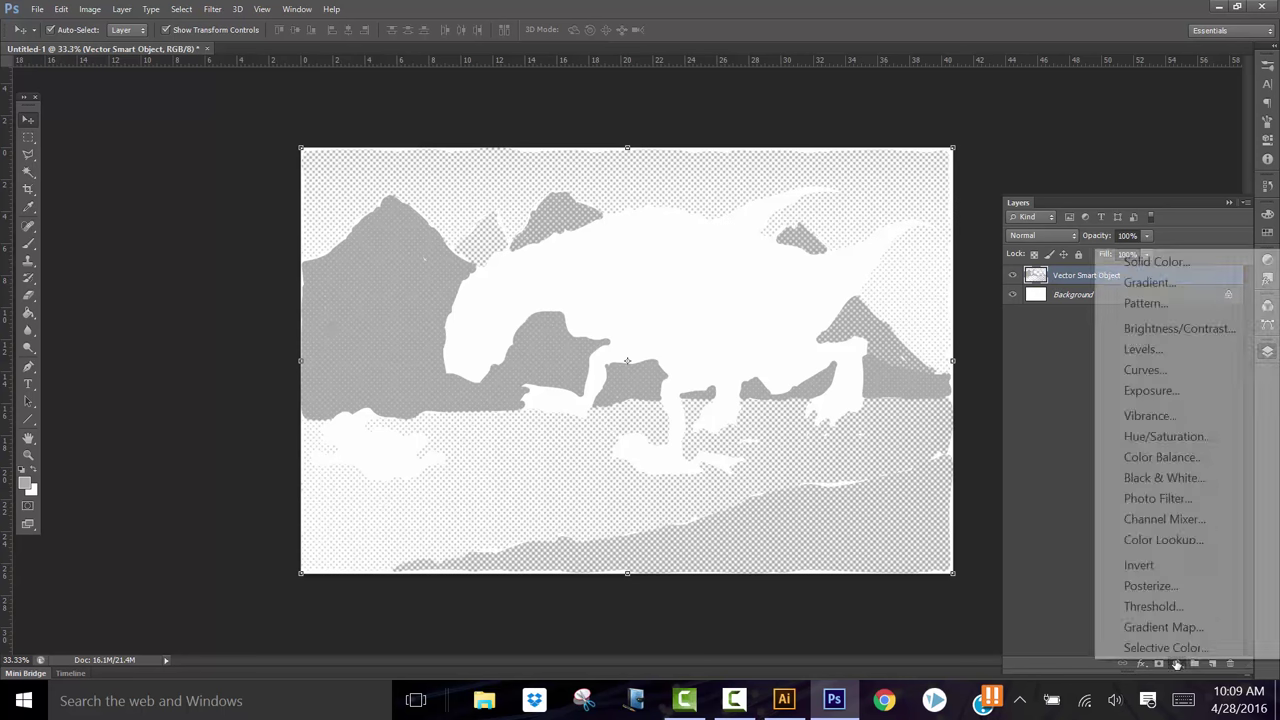
pyautogui.click(1150, 606)
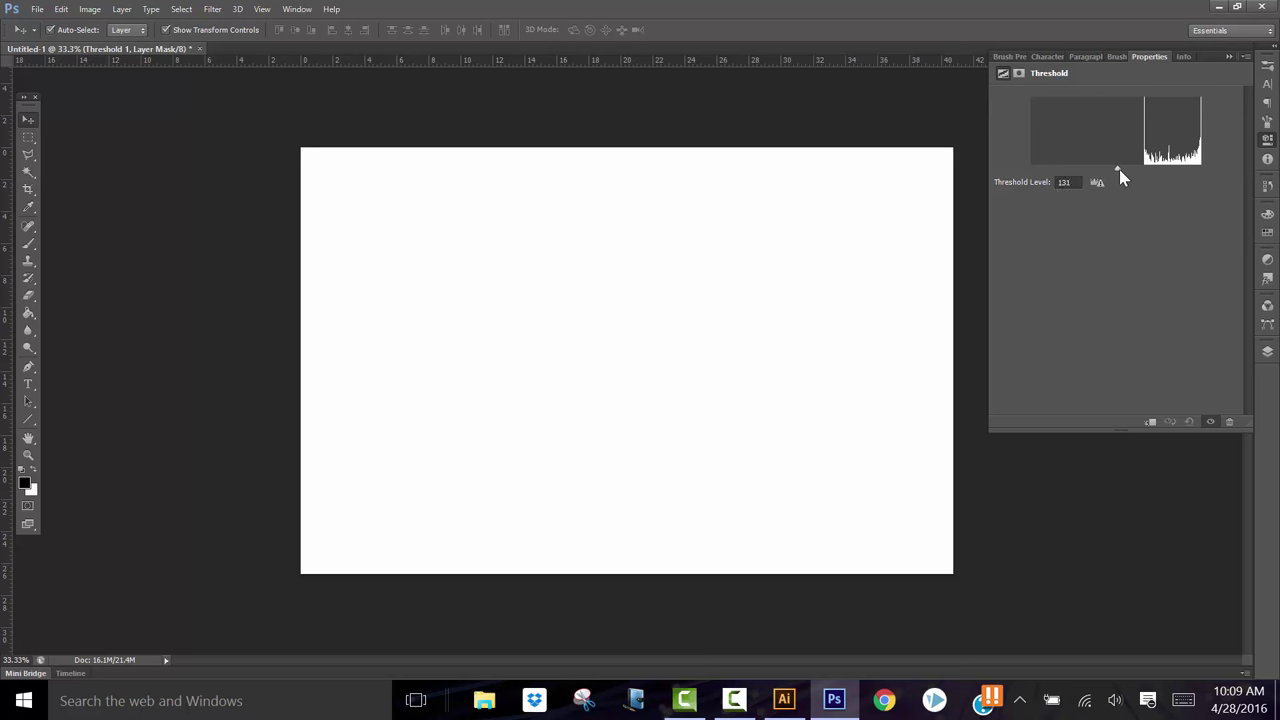
pyautogui.moveTo(1117, 172); pyautogui.dragTo(1157, 172)
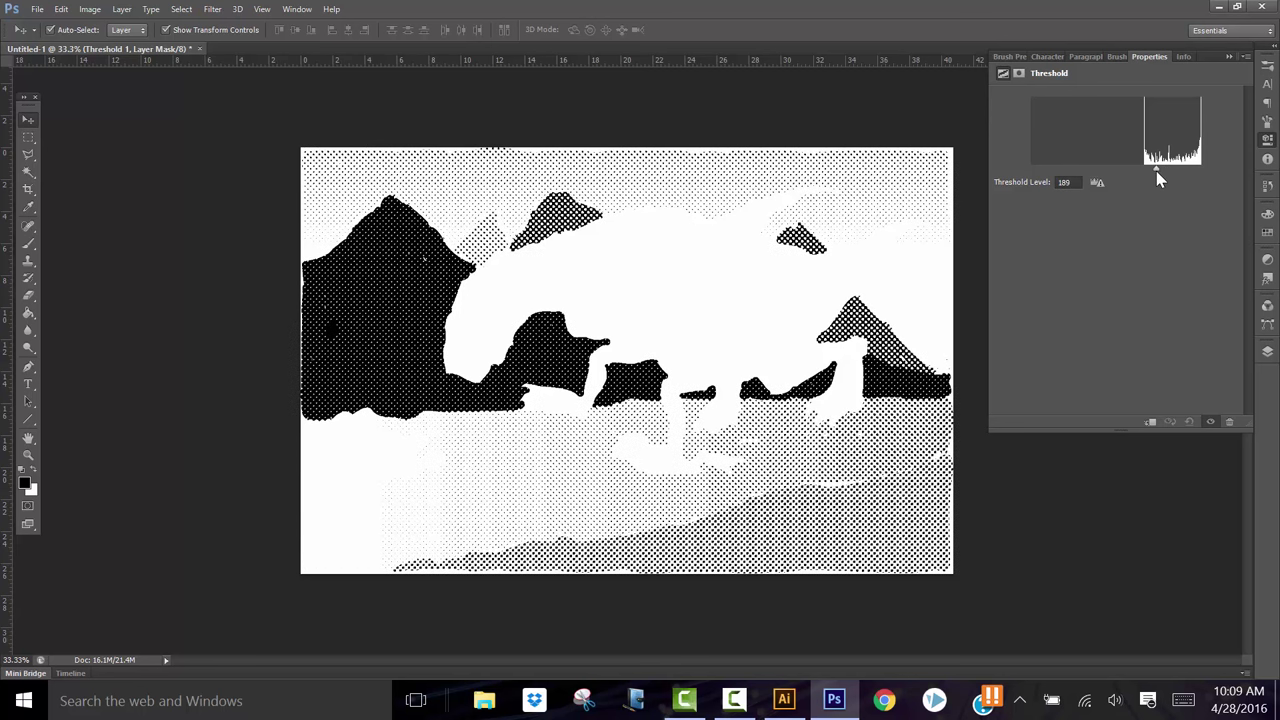
pyautogui.moveTo(1155, 173); pyautogui.dragTo(1154, 173)
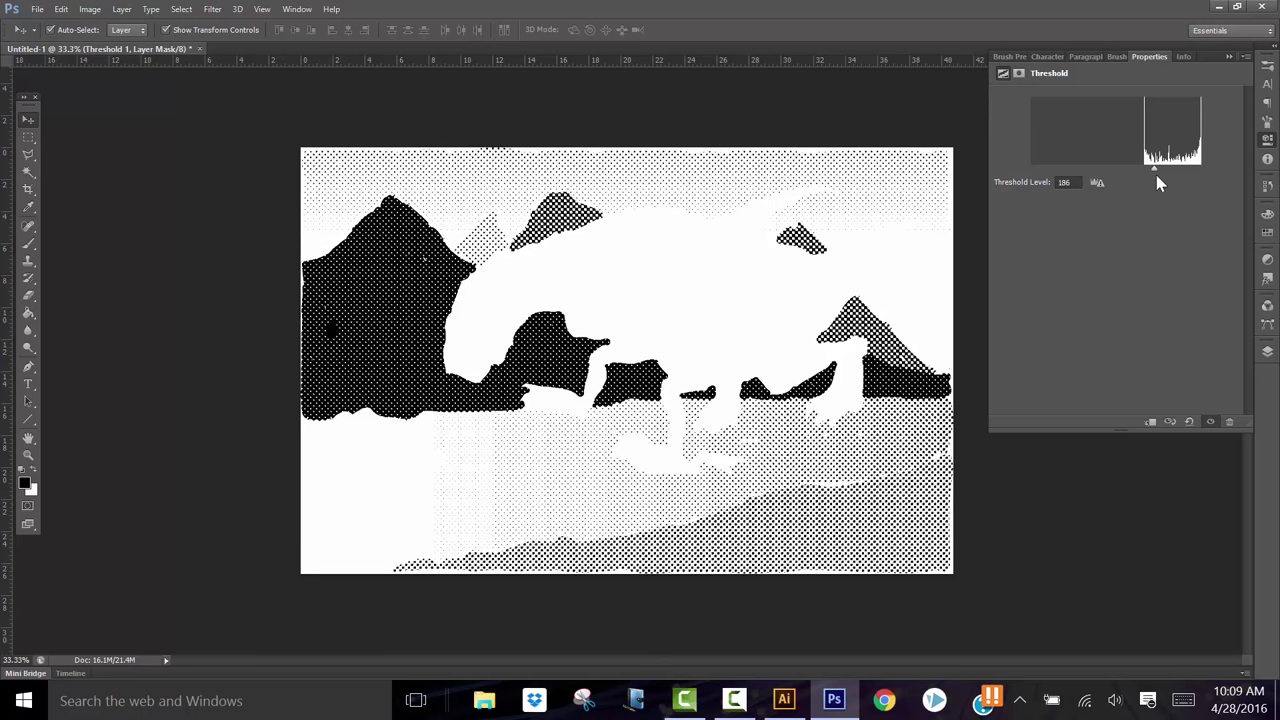
# Save the thresholded halftone artwork in the Dropbox folder as a JPEG named DINO HALFTONE.
pyautogui.moveTo(1154, 170); pyautogui.dragTo(1154, 175)
pyautogui.click(1267, 351)
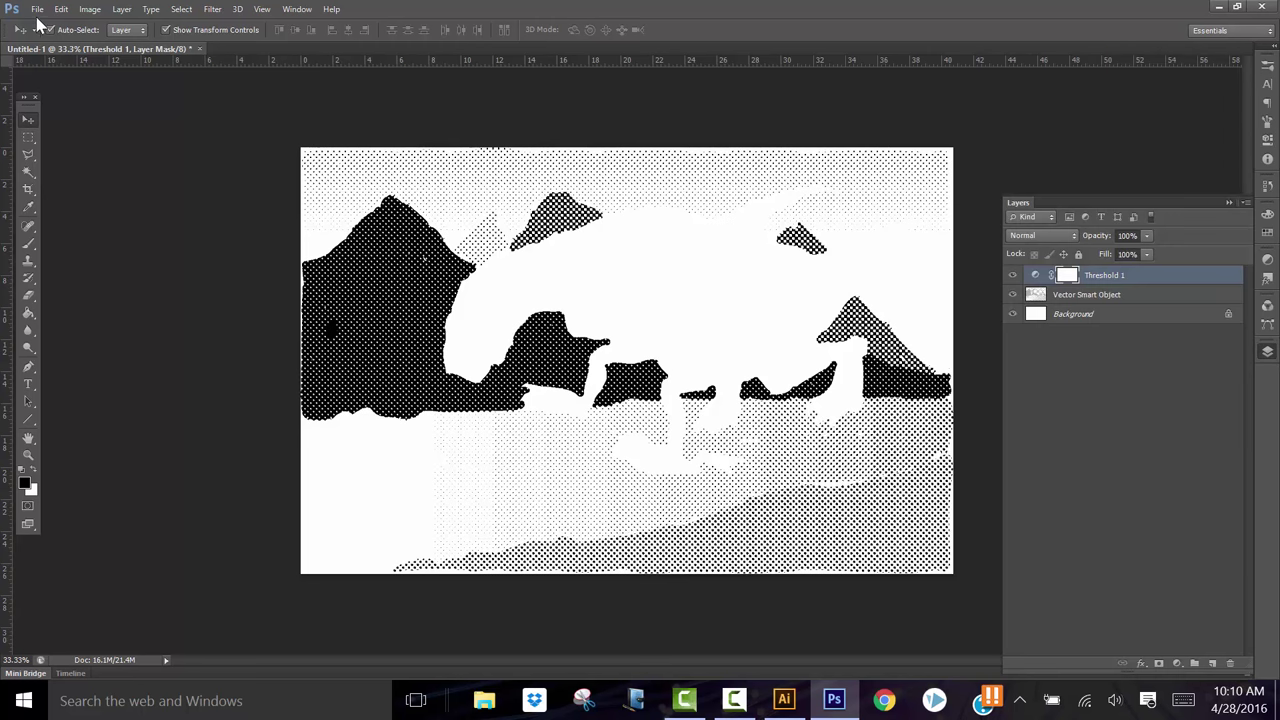
pyautogui.click(37, 9)
pyautogui.click(93, 252)
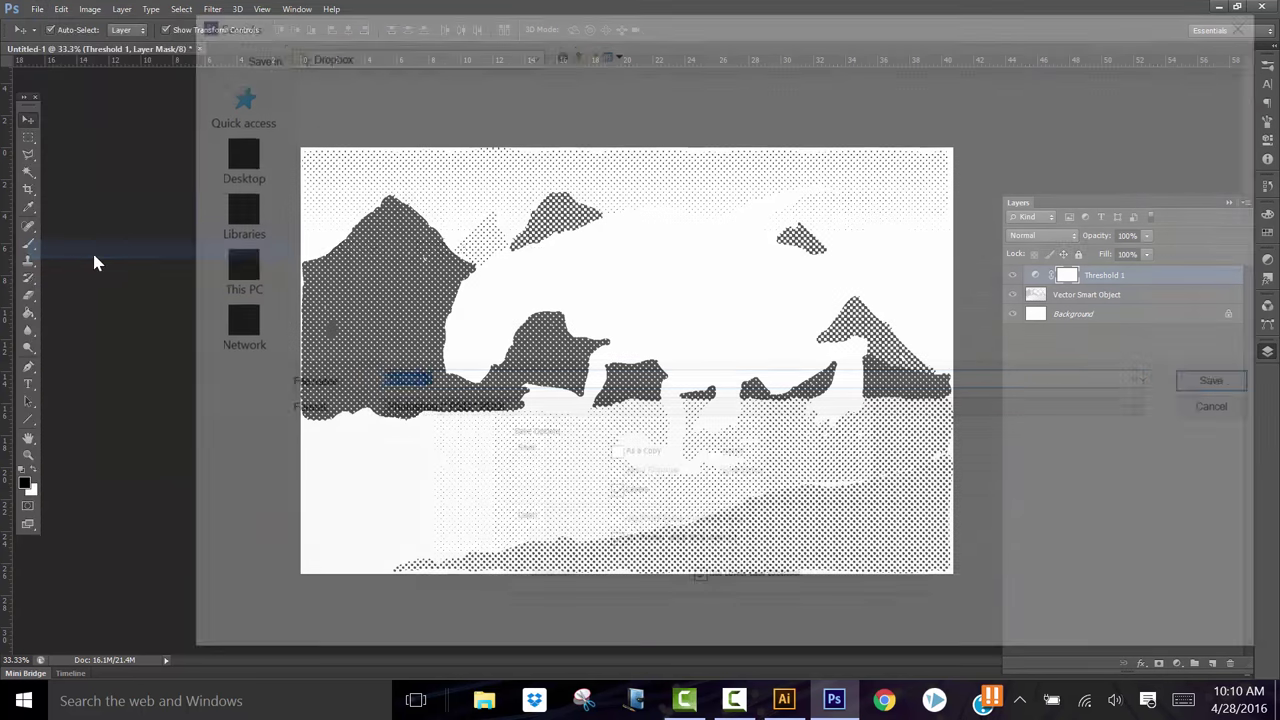
pyautogui.click(446, 380)
pyautogui.moveTo(446, 380); pyautogui.dragTo(321, 382)
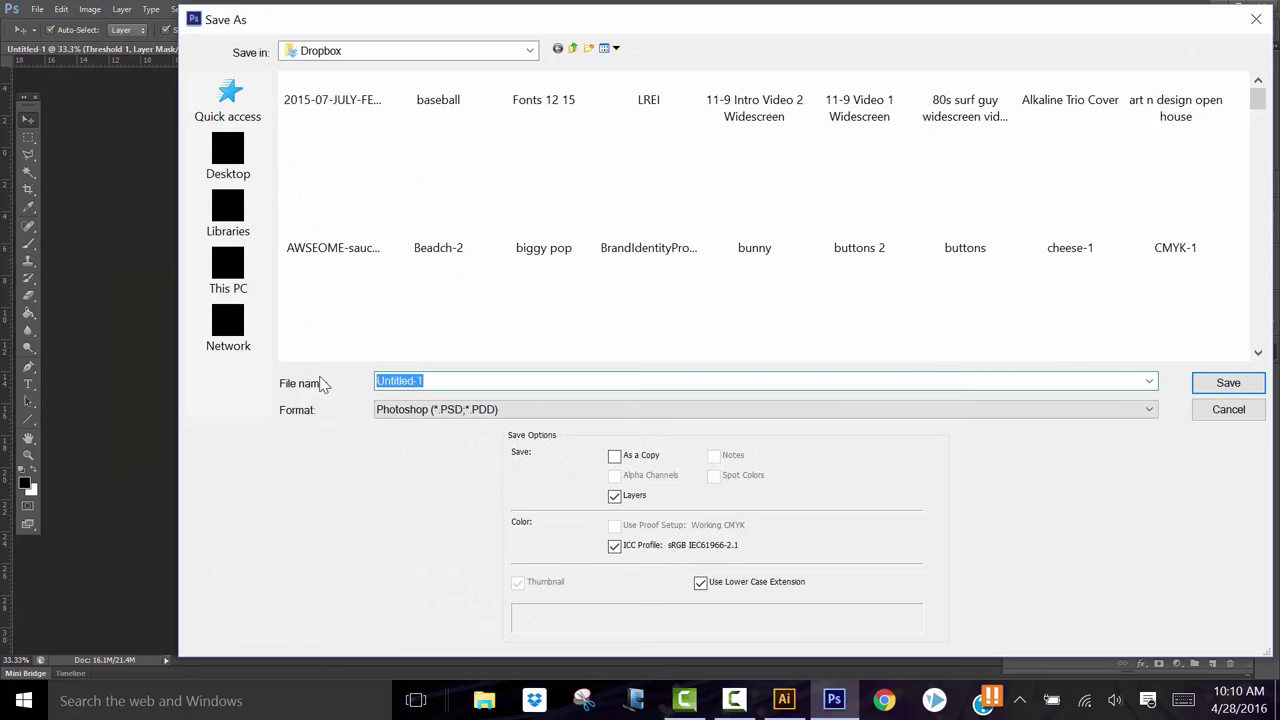
pyautogui.write('DINO HALFTONE')
pyautogui.click(381, 412)
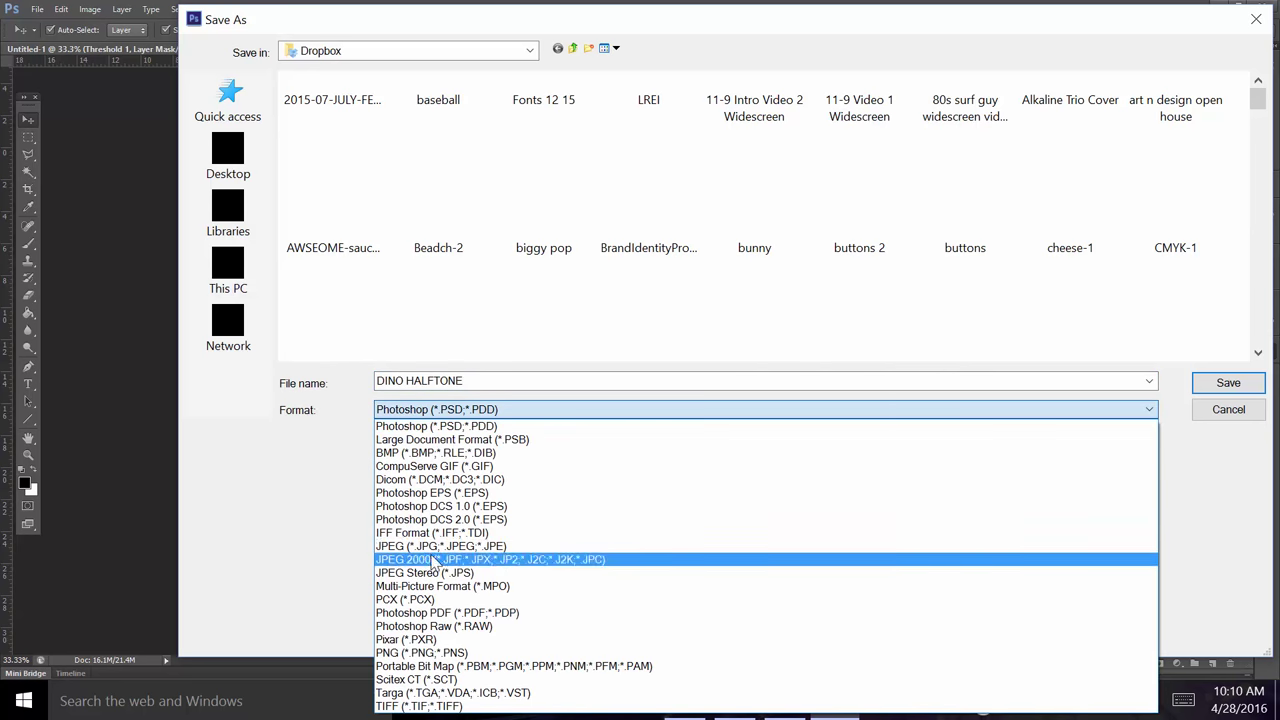
pyautogui.click(433, 547)
pyautogui.click(1235, 390)
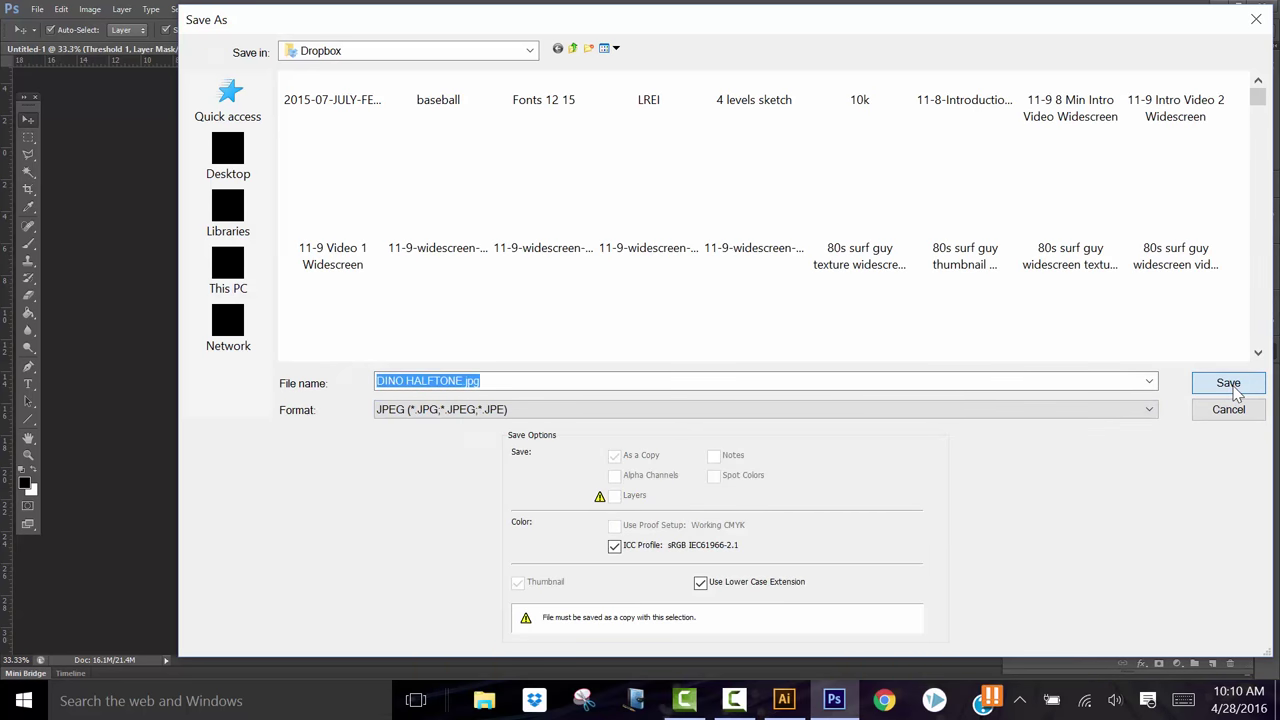
pyautogui.click(724, 194)
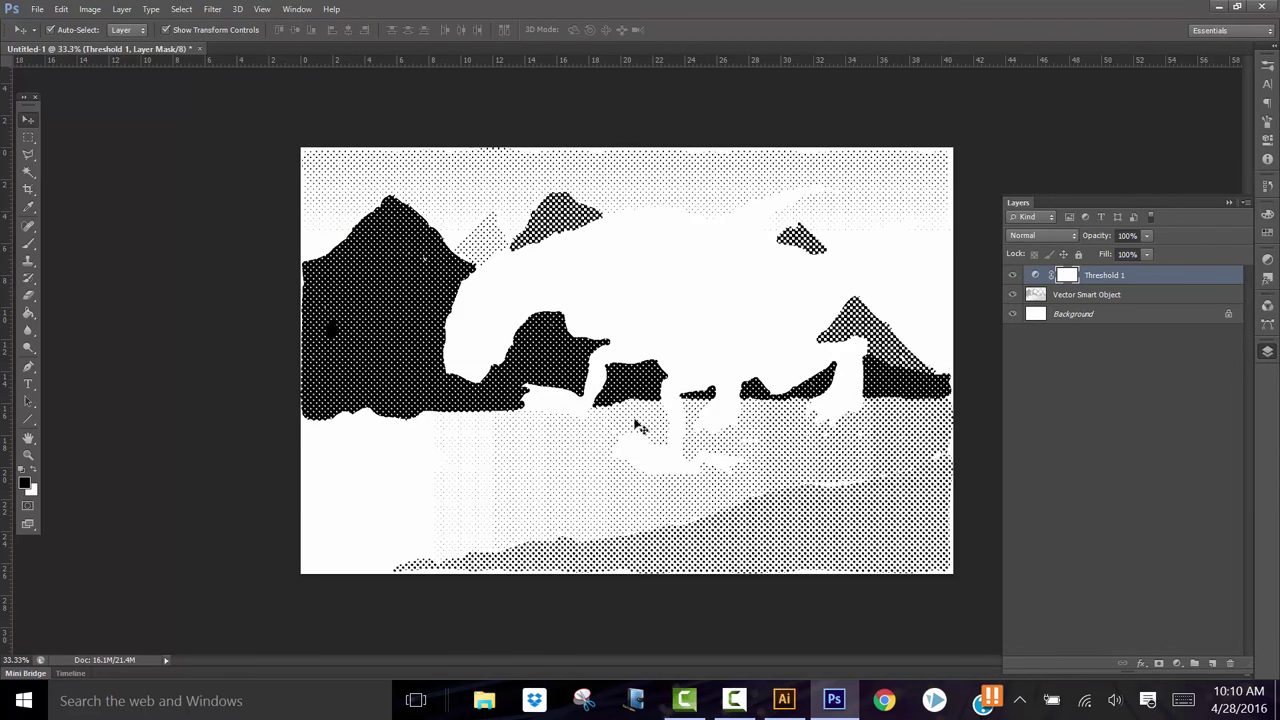
# Switch to the Illustrator cartoon, deselect the artwork, hide the grey value halftone layer and add a new layer above it.
pyautogui.click(784, 699)
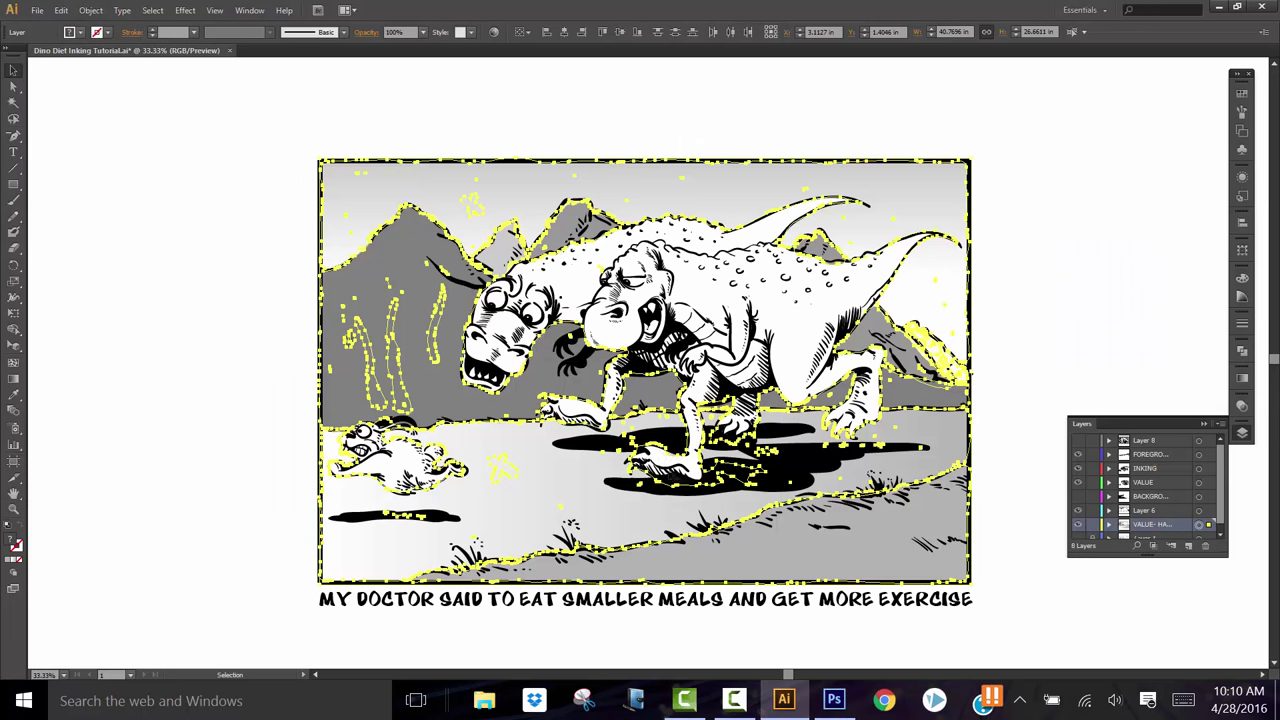
pyautogui.click(1068, 323)
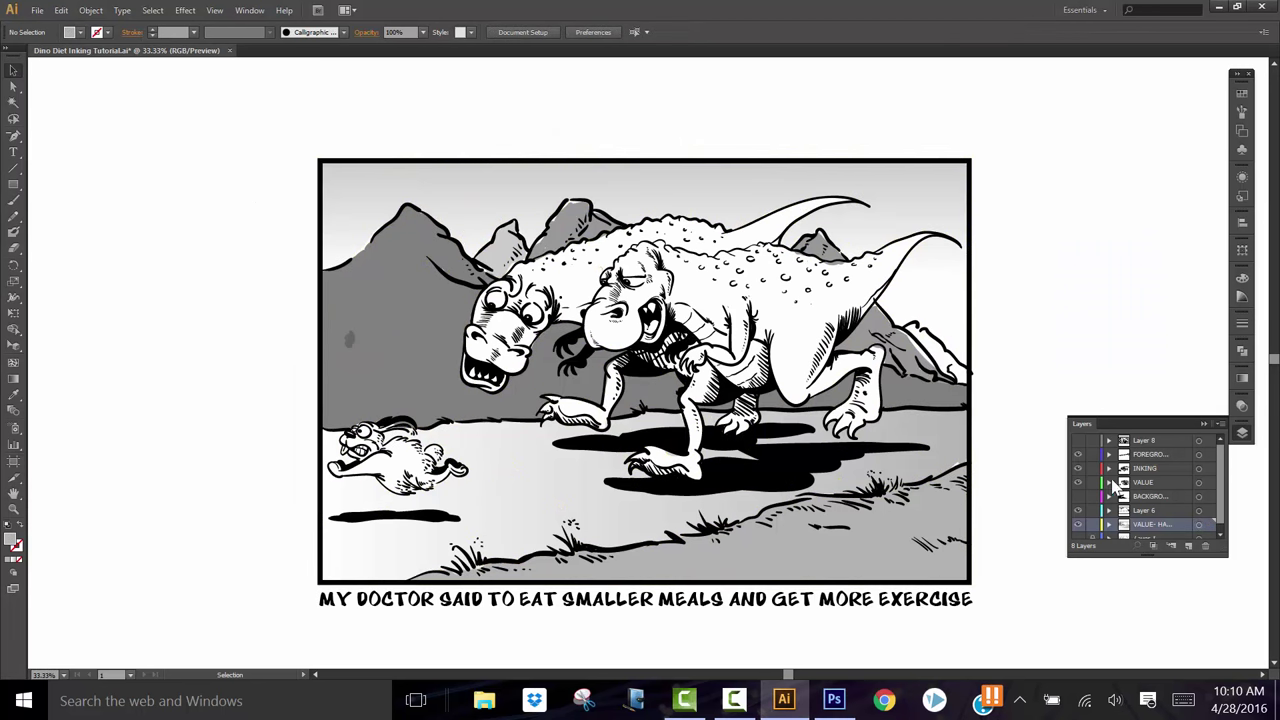
pyautogui.click(1077, 524)
pyautogui.click(37, 11)
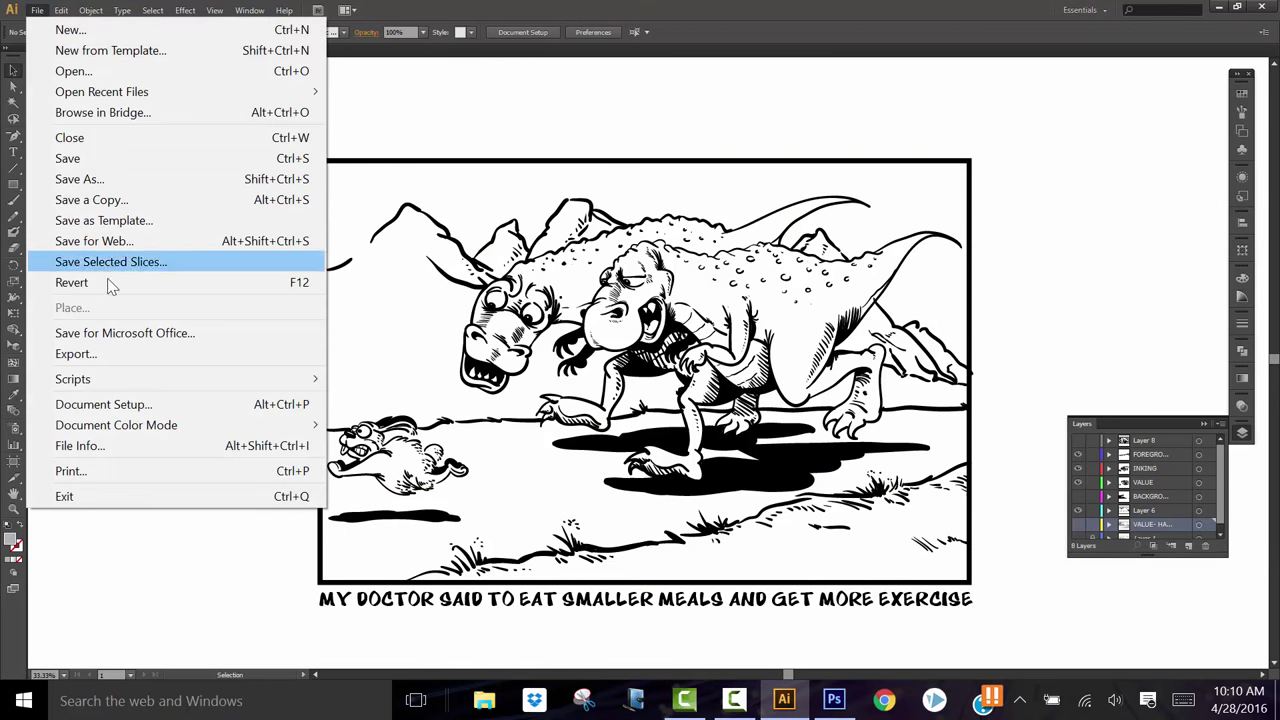
pyautogui.click(1190, 548)
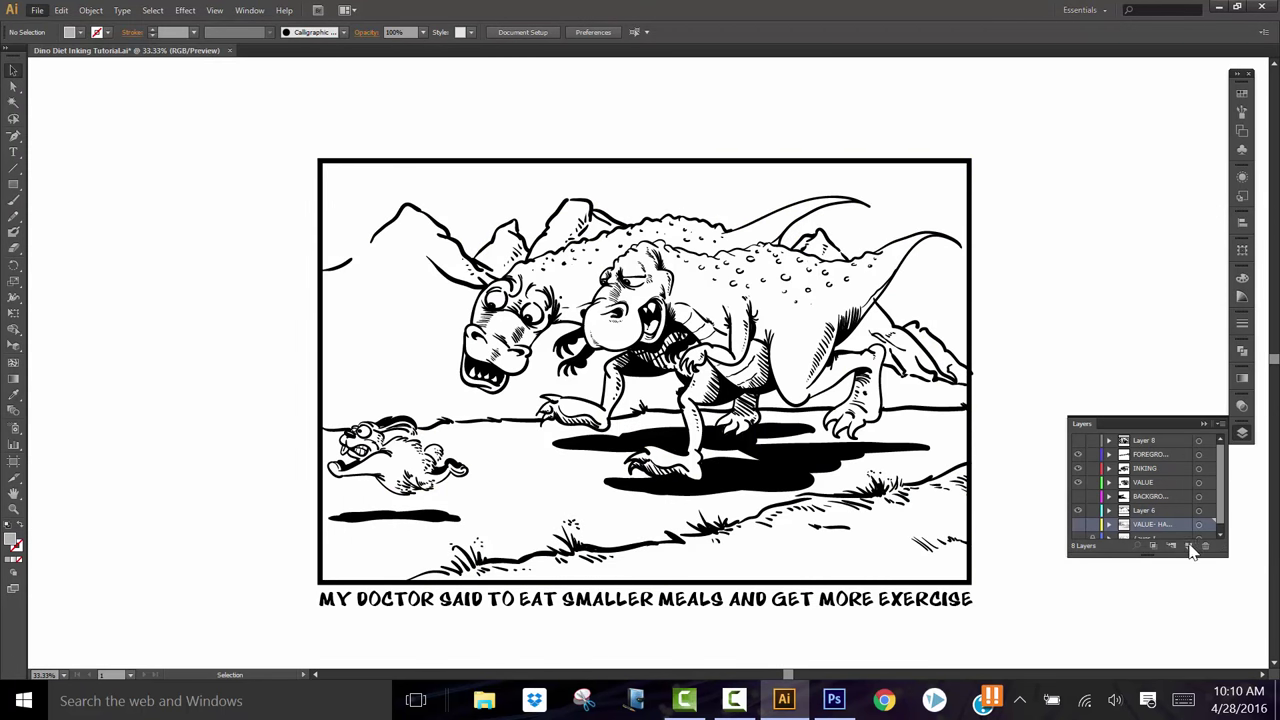
pyautogui.click(1189, 547)
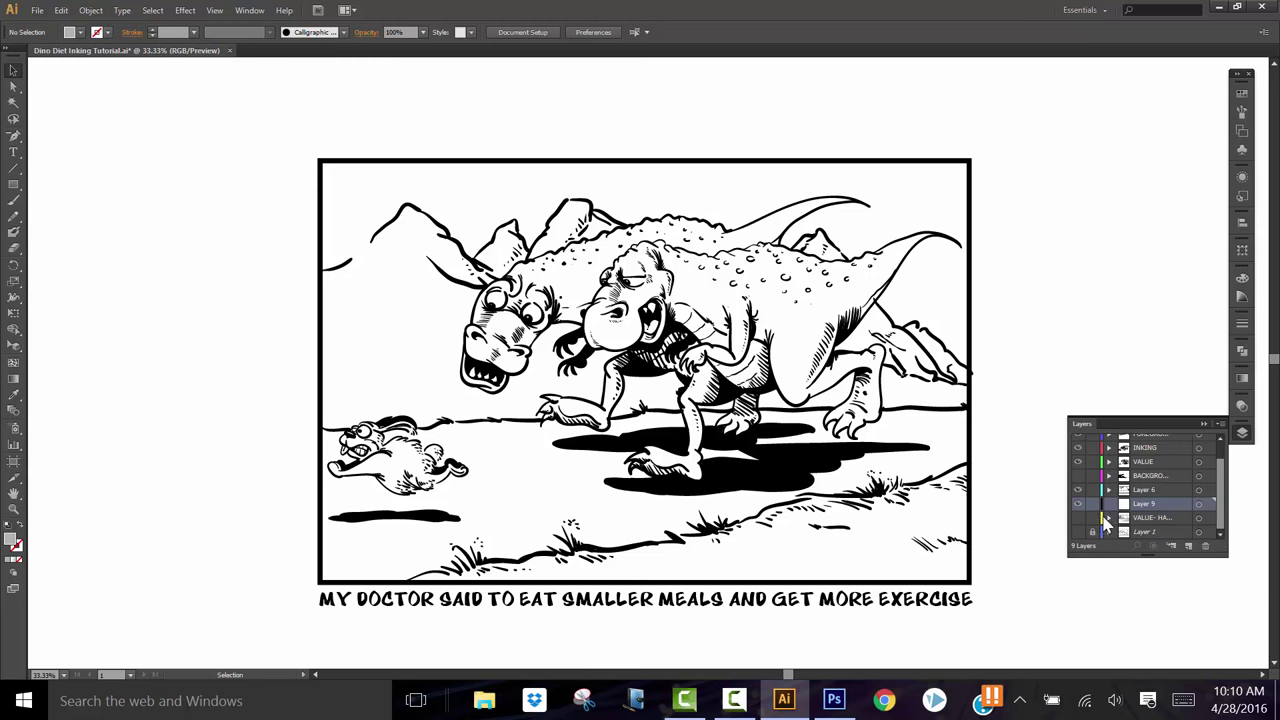
# Place the DINO HALFTONE image from the Dropbox folder as a linked file on the new layer.
pyautogui.click(37, 10)
pyautogui.click(121, 312)
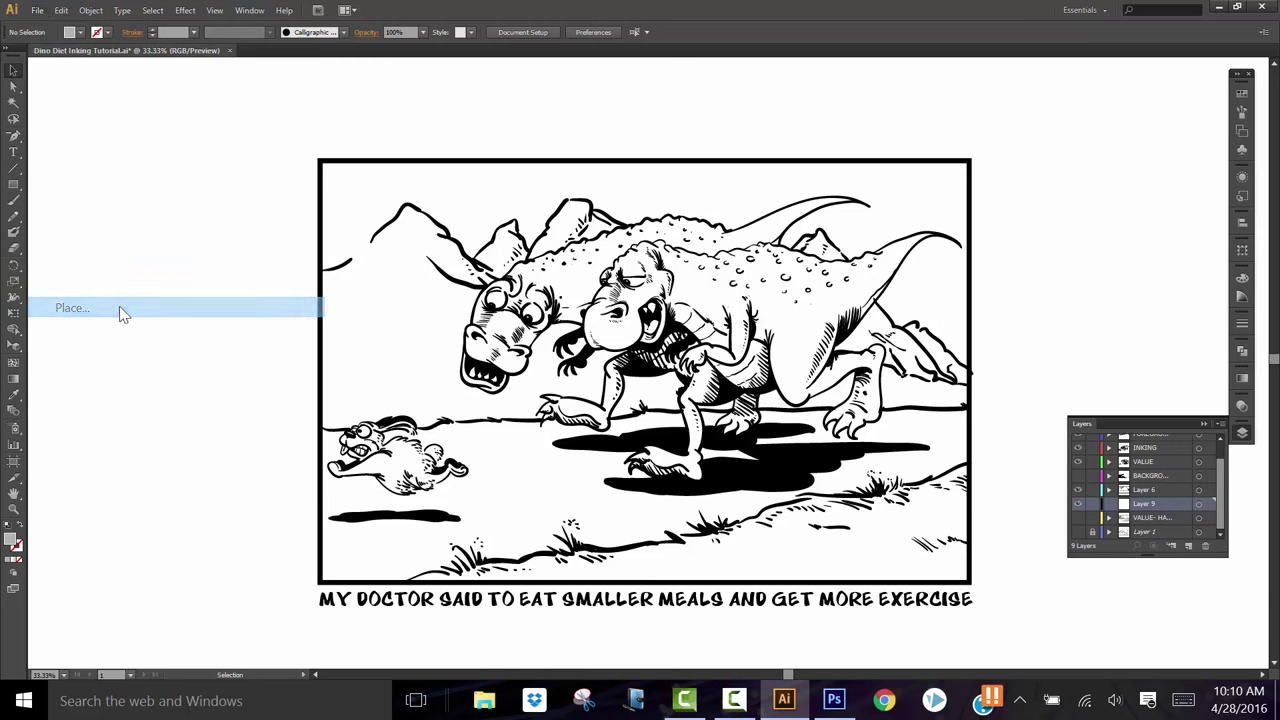
pyautogui.scroll(-5, 540, 250)
pyautogui.scroll(-4, 540, 250)
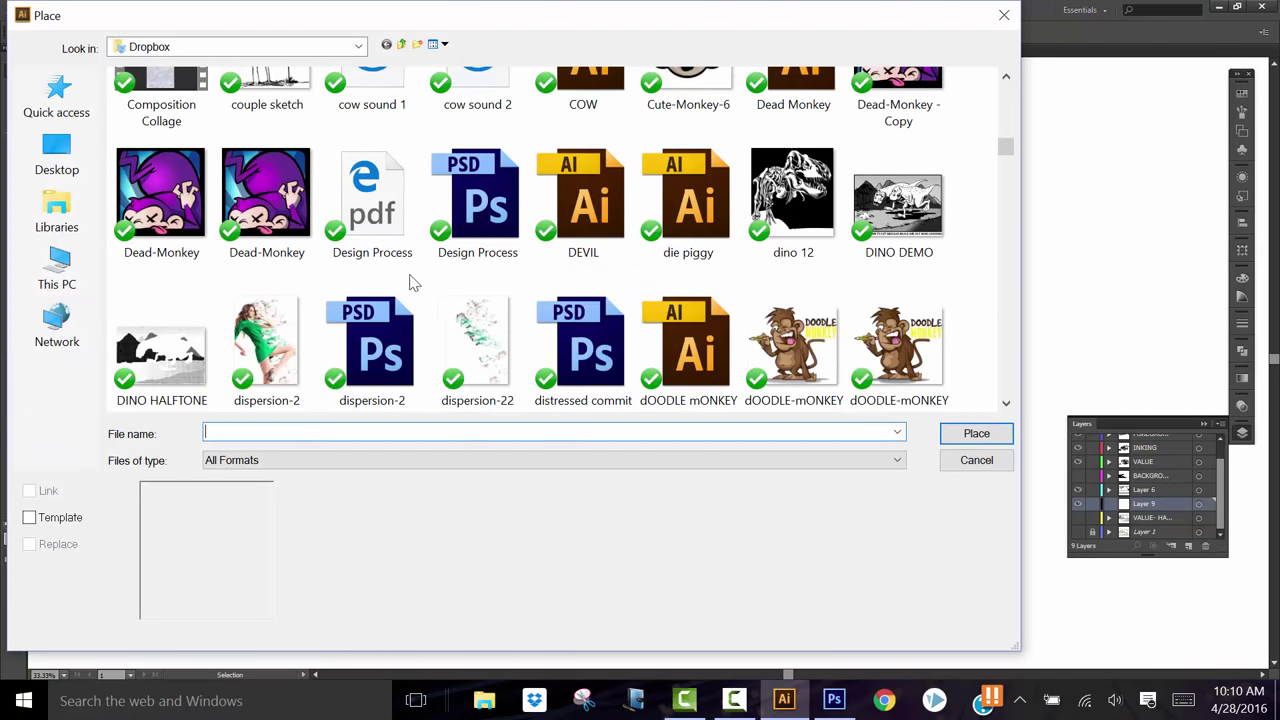
pyautogui.click(165, 362)
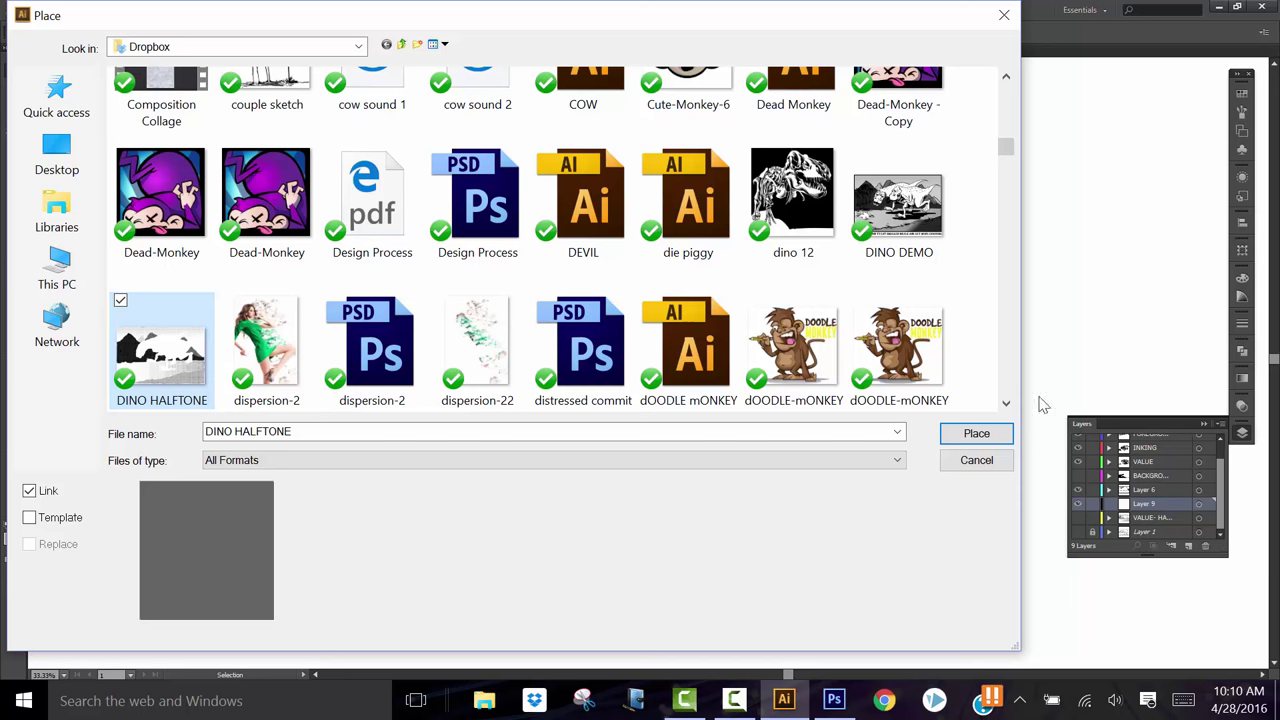
pyautogui.click(985, 432)
# Nudge the placed halftone image down and to the left until it lines up with the inked panel frame, and deselect it.
pyautogui.press('Down')
pyautogui.press('Down')
pyautogui.press('Down')
pyautogui.press('Down')
pyautogui.press('Down')
pyautogui.press('Down')
pyautogui.press('Down')
pyautogui.press('Down')
pyautogui.press('Down')
pyautogui.press('Down')
pyautogui.press('Down')
pyautogui.press('Down')
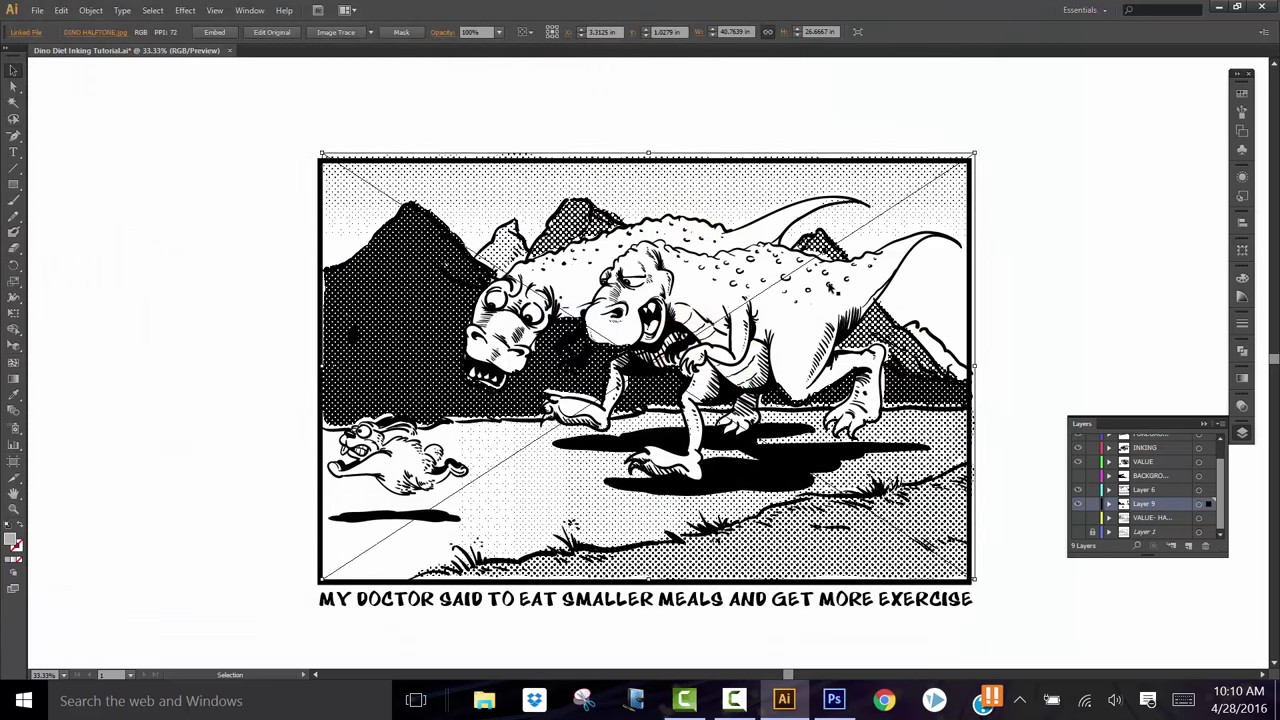
pyautogui.press('Down')
pyautogui.press('Down')
pyautogui.press('Down')
pyautogui.press('Down')
pyautogui.press('Down')
pyautogui.press('Down')
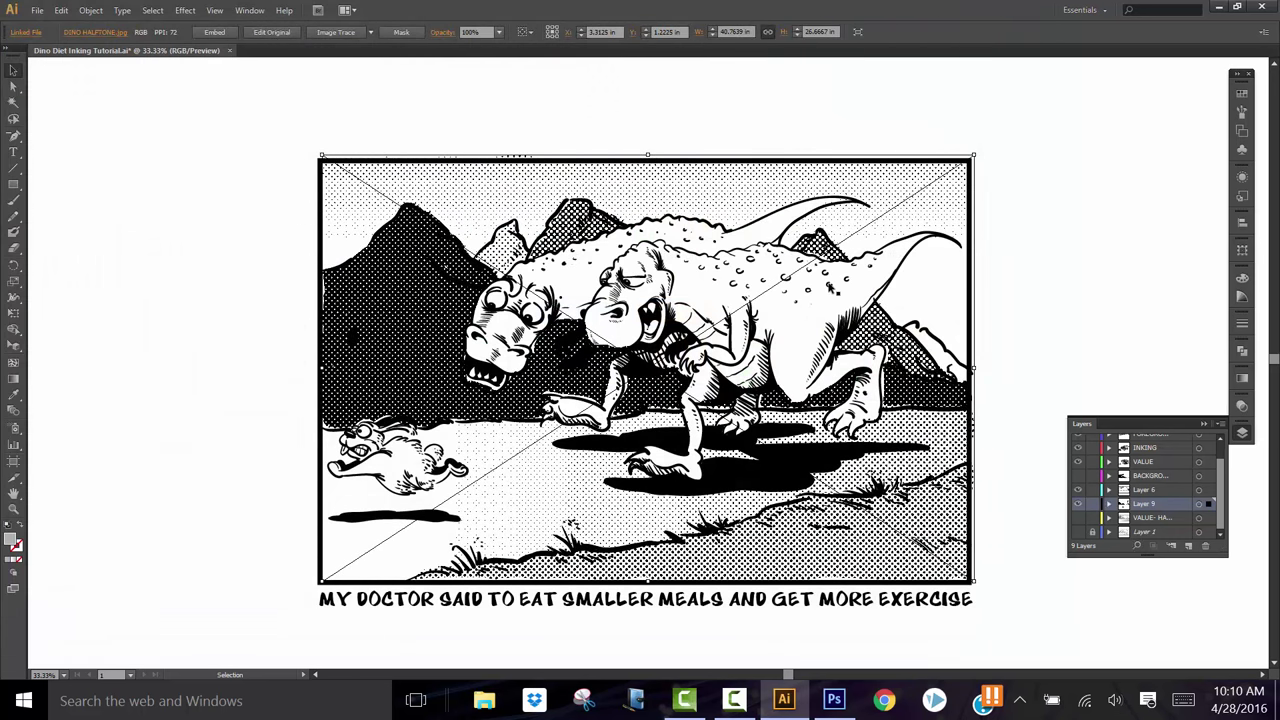
pyautogui.press('Left')
pyautogui.press('Left')
pyautogui.press('Left')
pyautogui.press('Left')
pyautogui.press('Left')
pyautogui.press('Left')
pyautogui.press('Left')
pyautogui.press('Left')
pyautogui.press('Left')
pyautogui.press('Left')
pyautogui.press('Left')
pyautogui.press('Down')
pyautogui.press('Down')
pyautogui.press('Down')
pyautogui.press('Down')
pyautogui.press('Down')
pyautogui.press('Down')
pyautogui.press('Down')
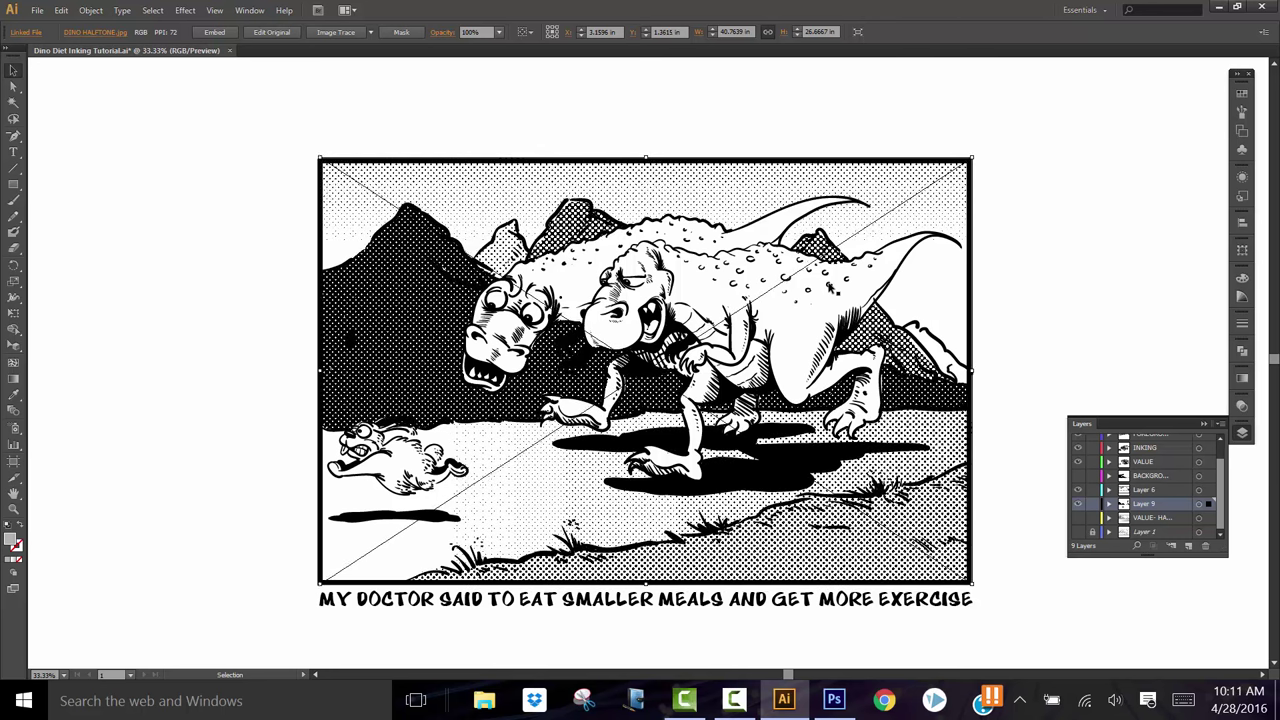
pyautogui.press('Left')
pyautogui.press('Left')
pyautogui.press('Left')
pyautogui.click(1075, 230)
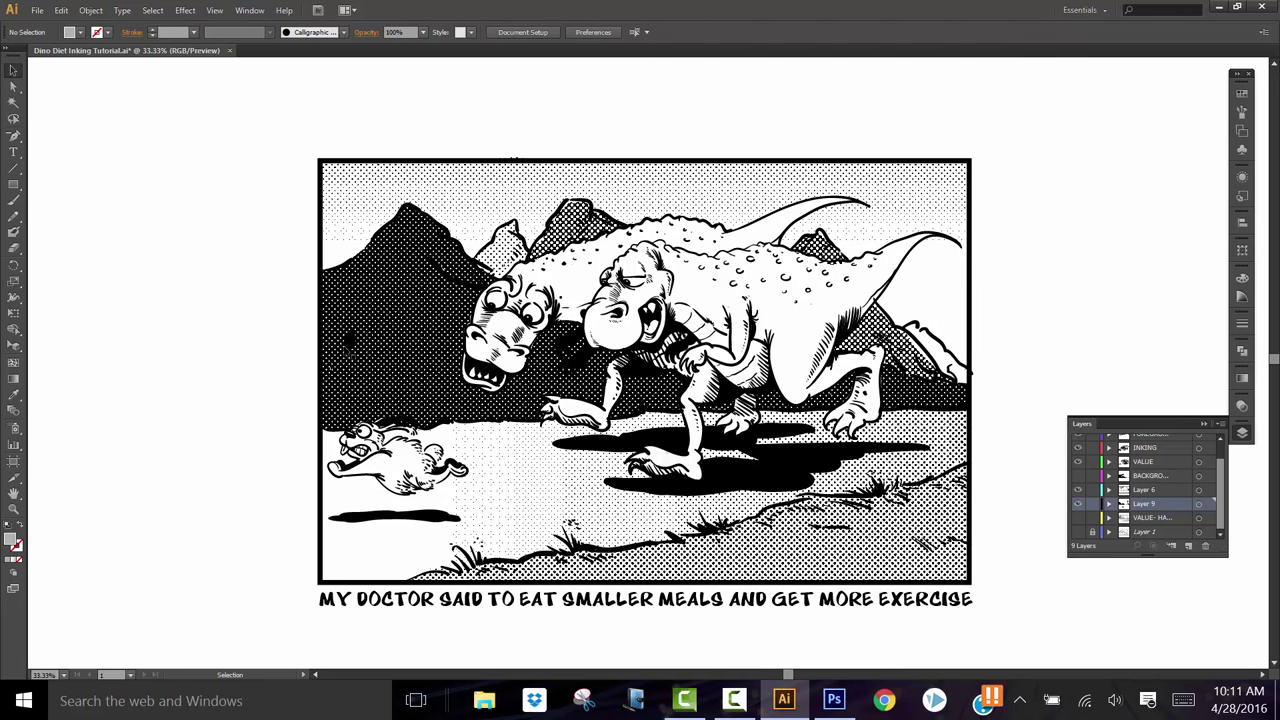
pyautogui.click(332, 343)
pyautogui.click(282, 342)
pyautogui.scroll(-2, 282, 342)
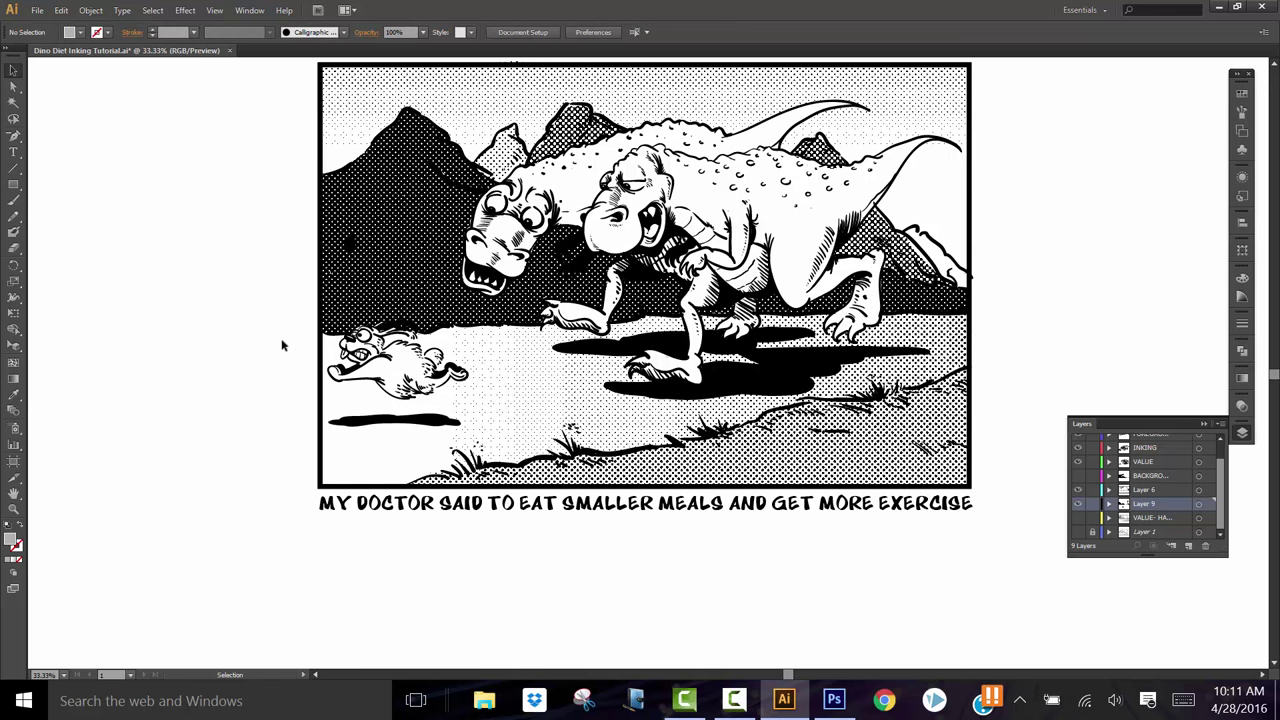
pyautogui.scroll(2, 282, 342)
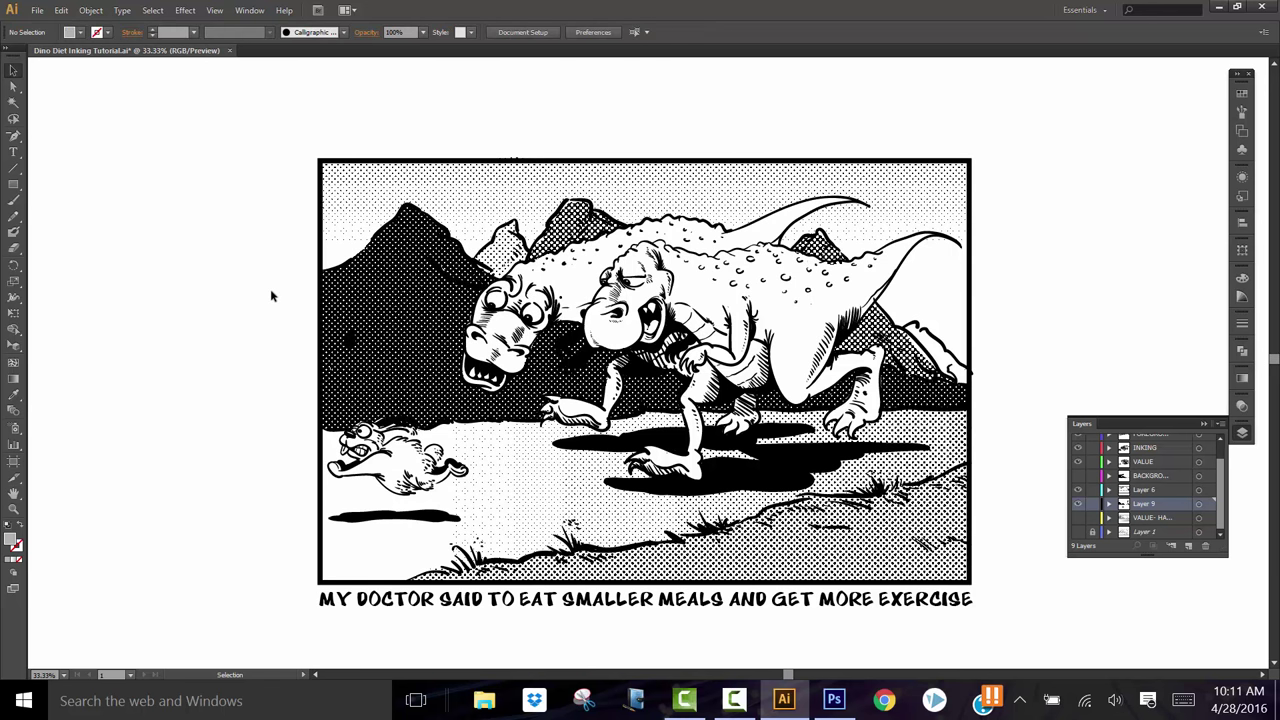
pyautogui.moveTo(697, 321); pyautogui.dragTo(681, 309)
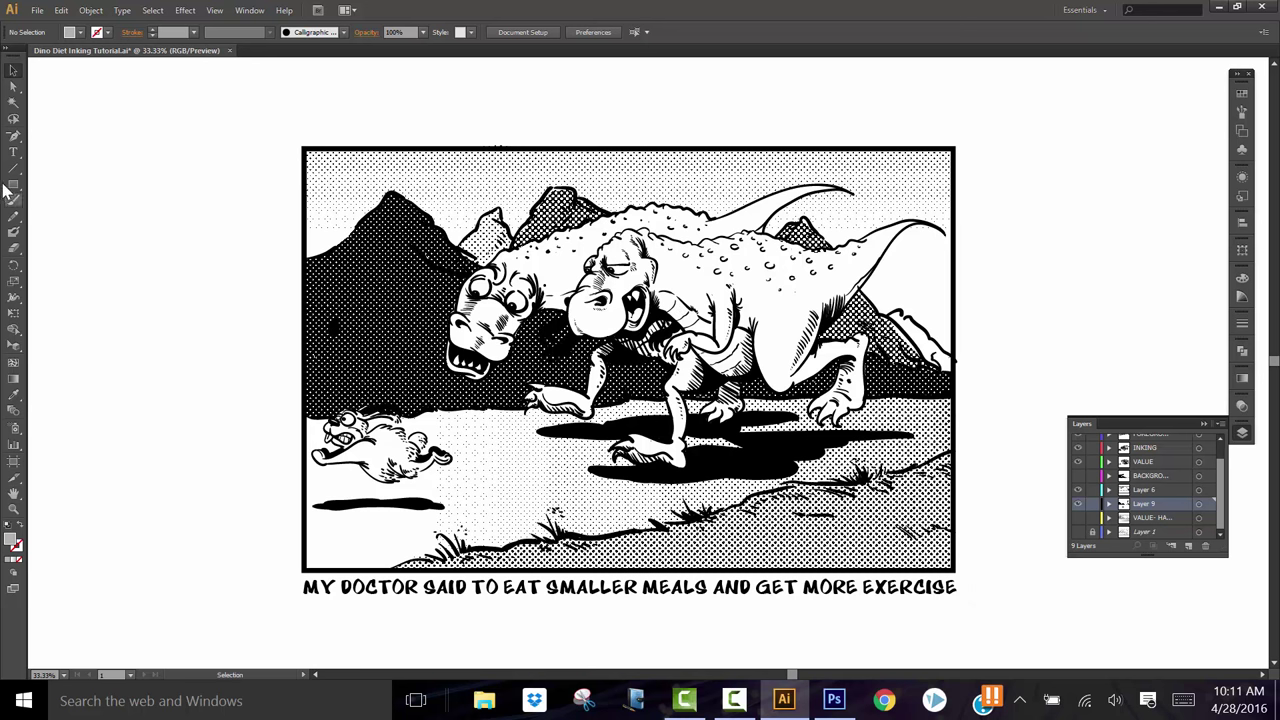
# Export the finished cartoon for web as a transparent PNG-24 at 100% size, named Dino-Diet-Inking-Tutorial, in the Dropbox folder.
pyautogui.click(35, 12)
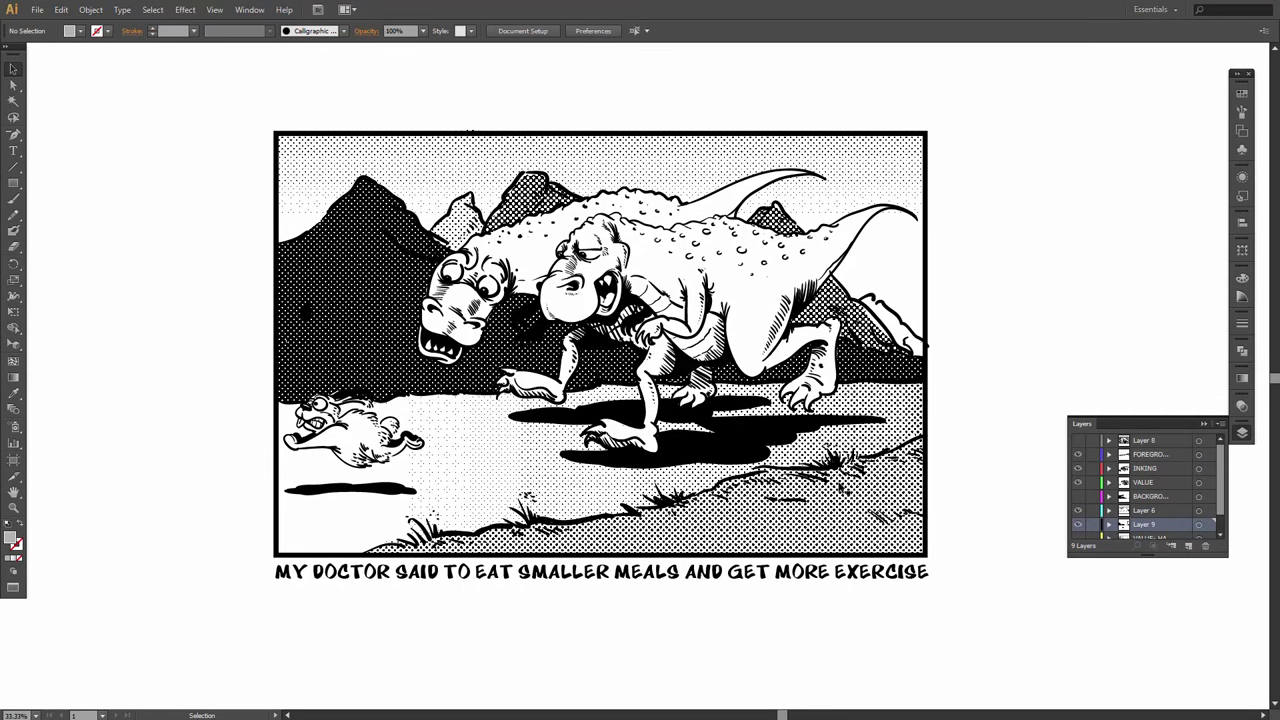
pyautogui.click(37, 10)
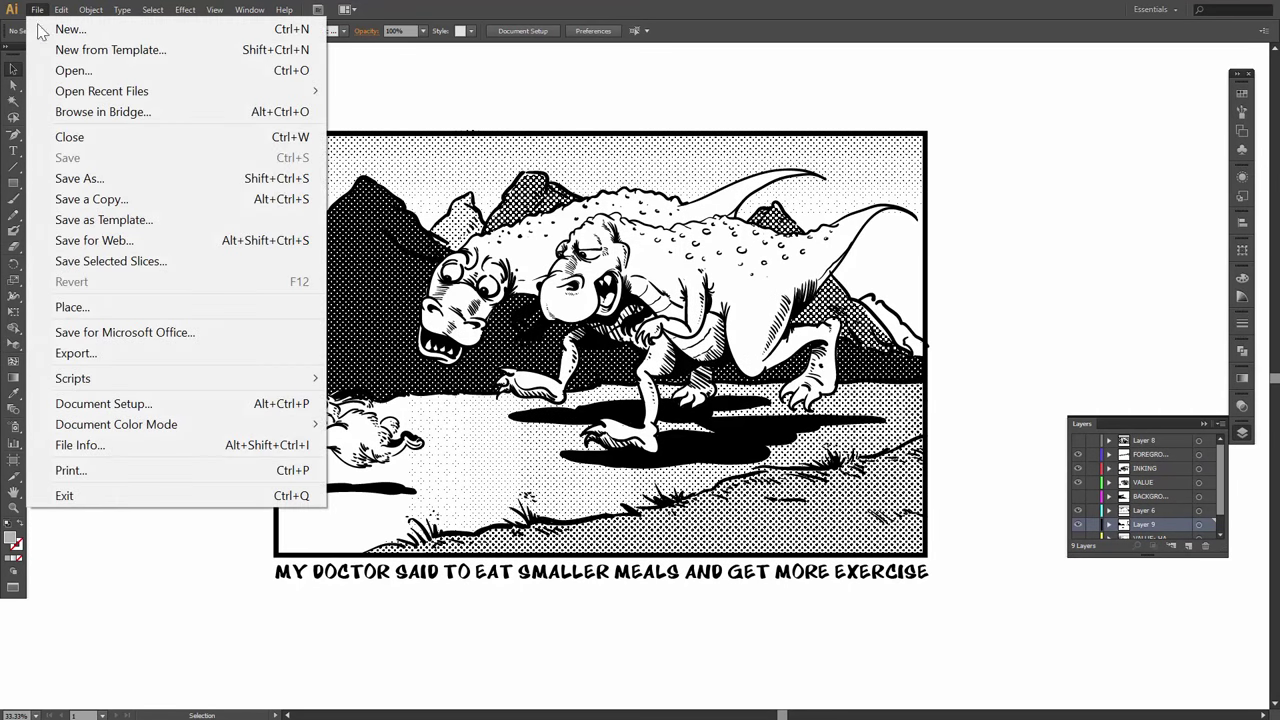
pyautogui.click(112, 244)
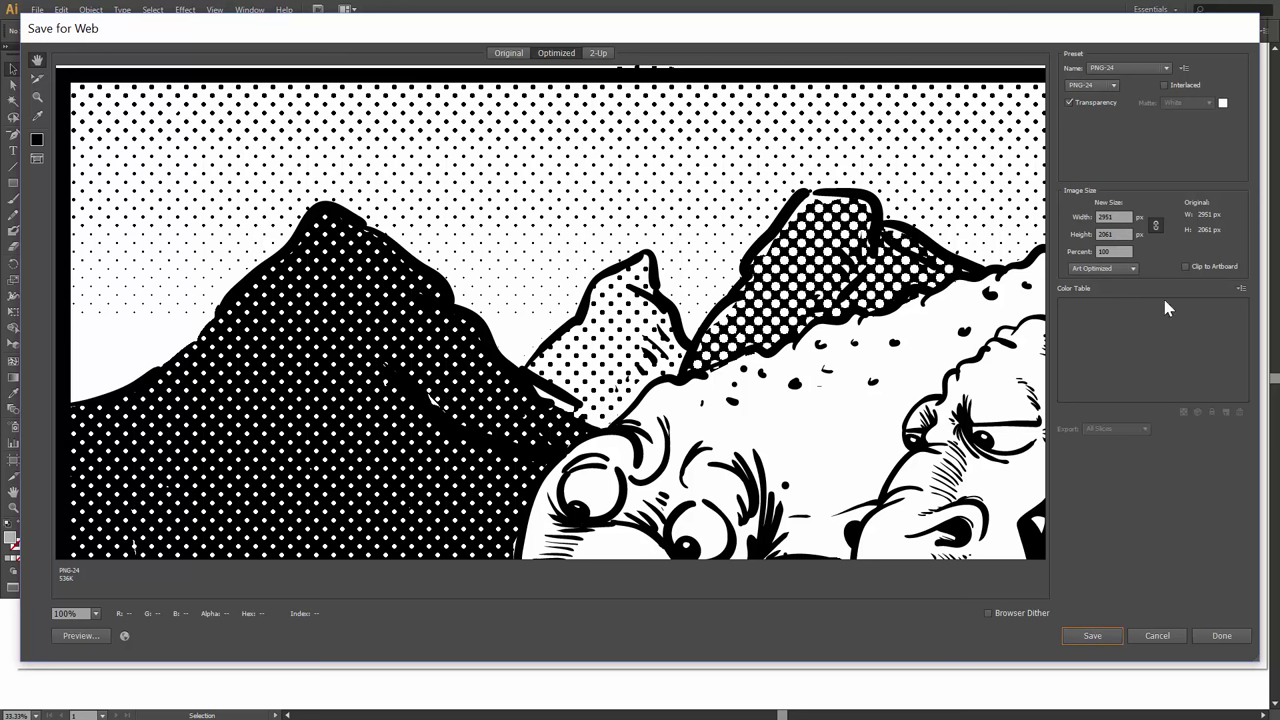
pyautogui.click(1091, 636)
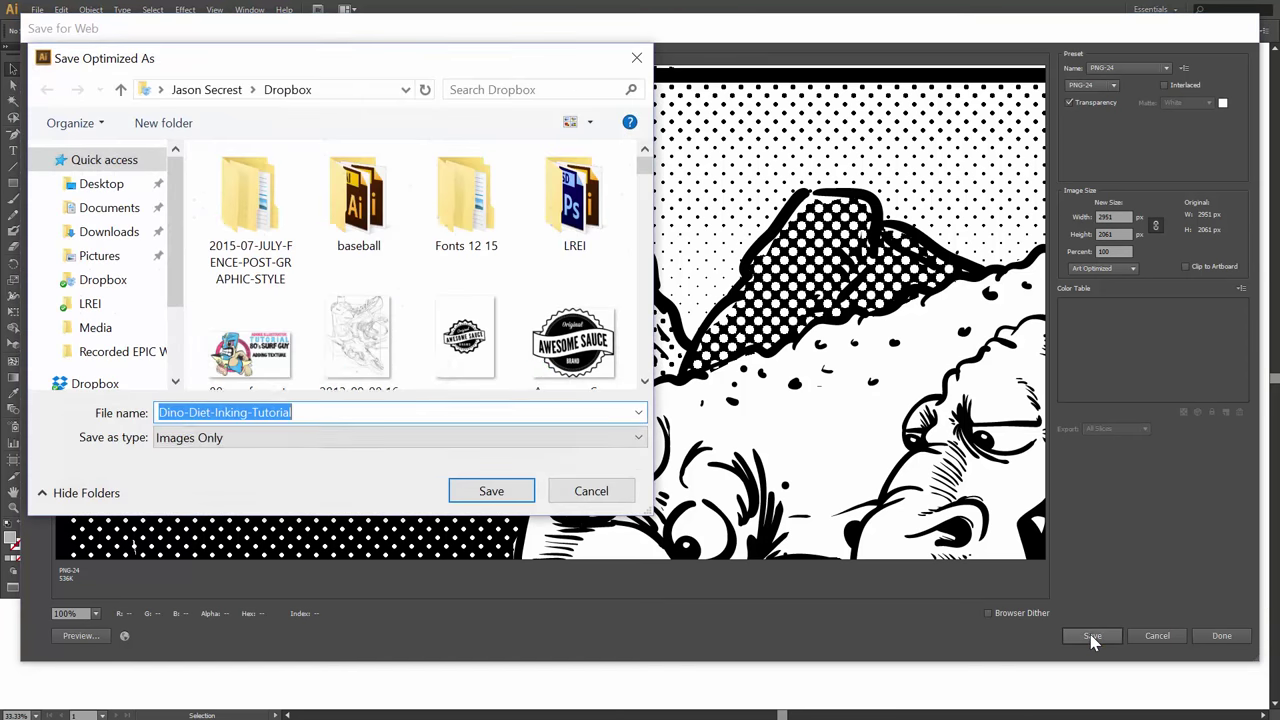
pyautogui.click(495, 491)
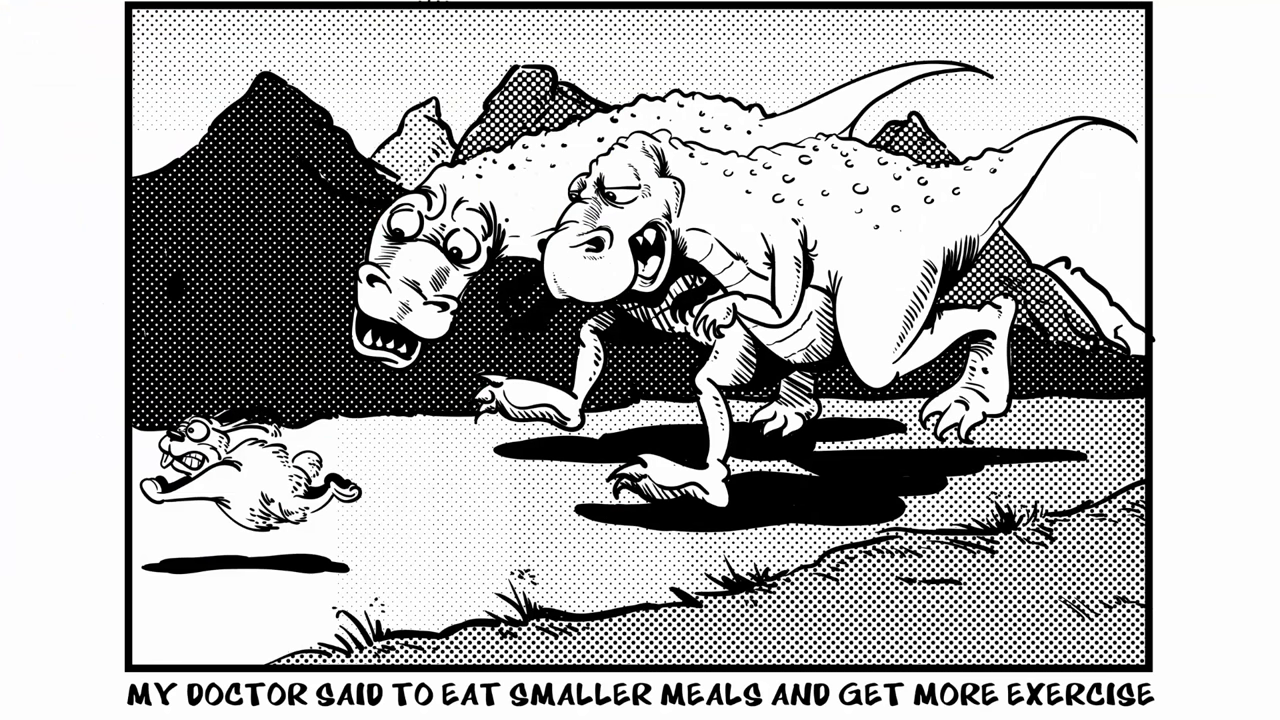